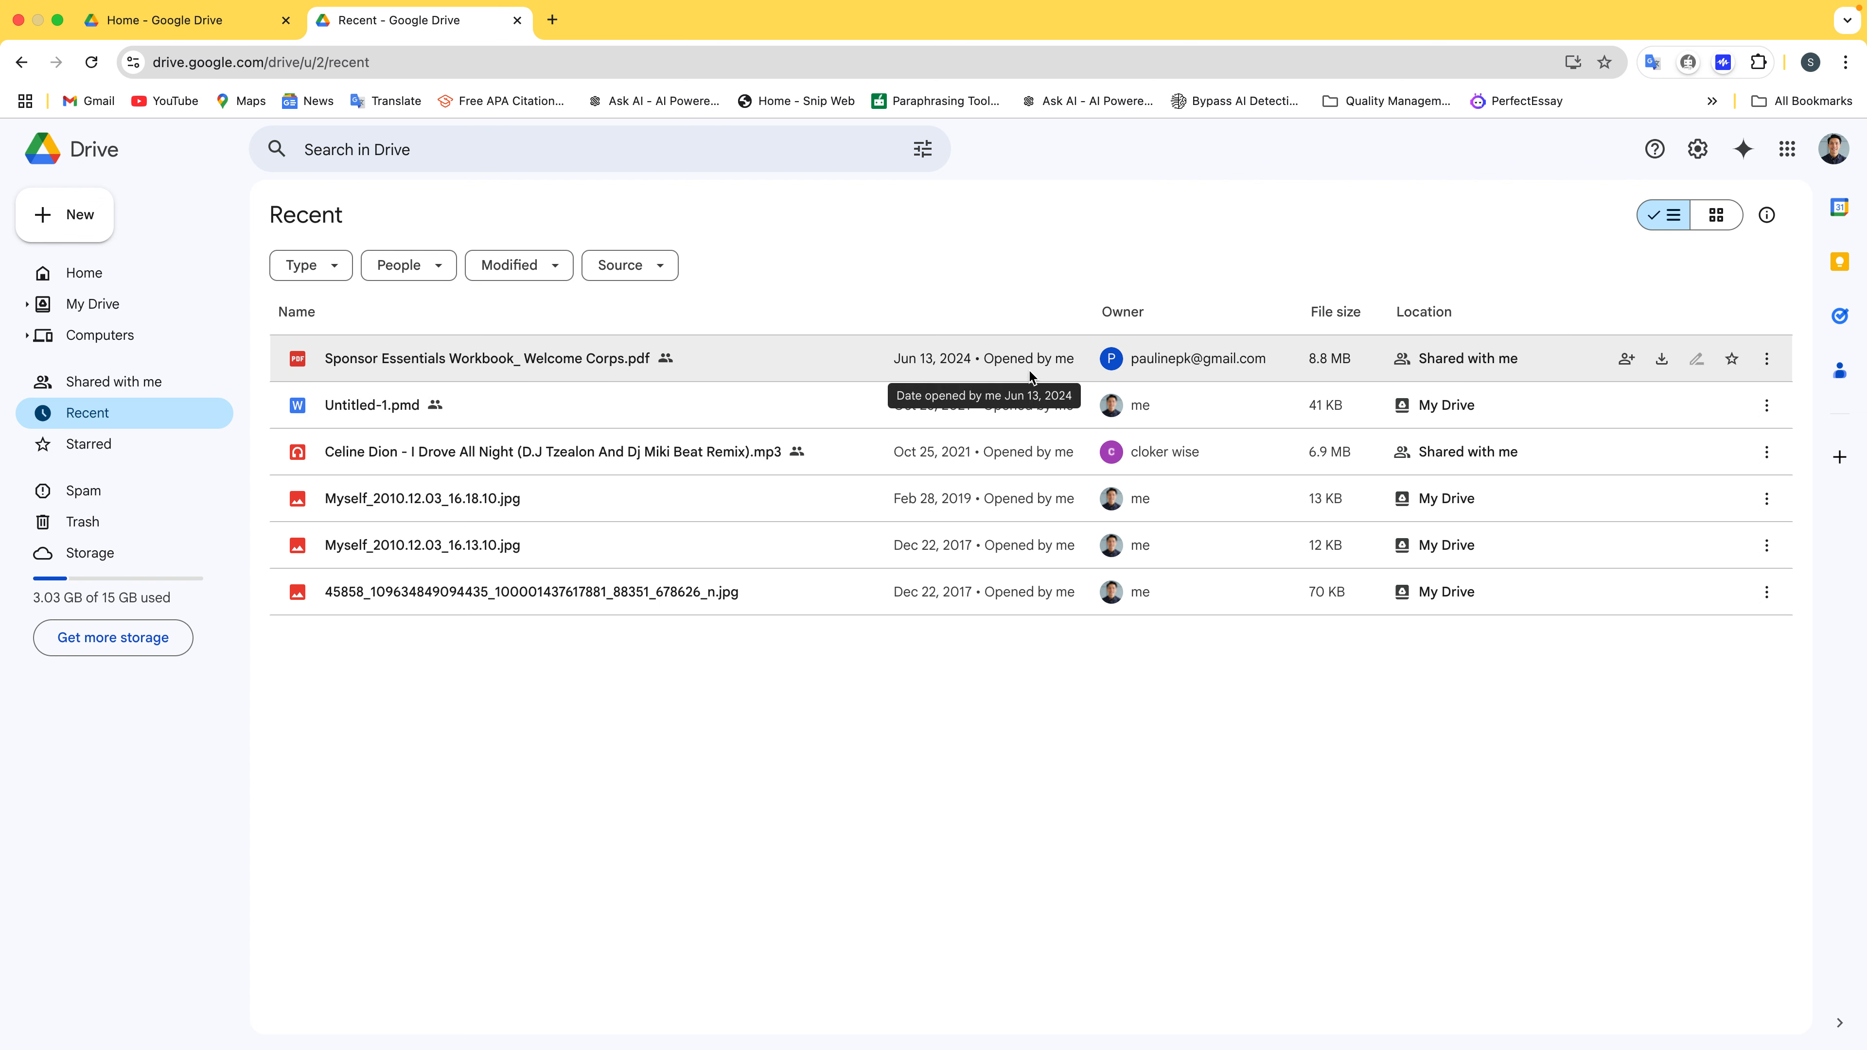
Open the actions menu for the Celine Dion mp3, then dismiss it and deselect the file
{"action": "mouse_move", "coordinate": [1130, 366]}
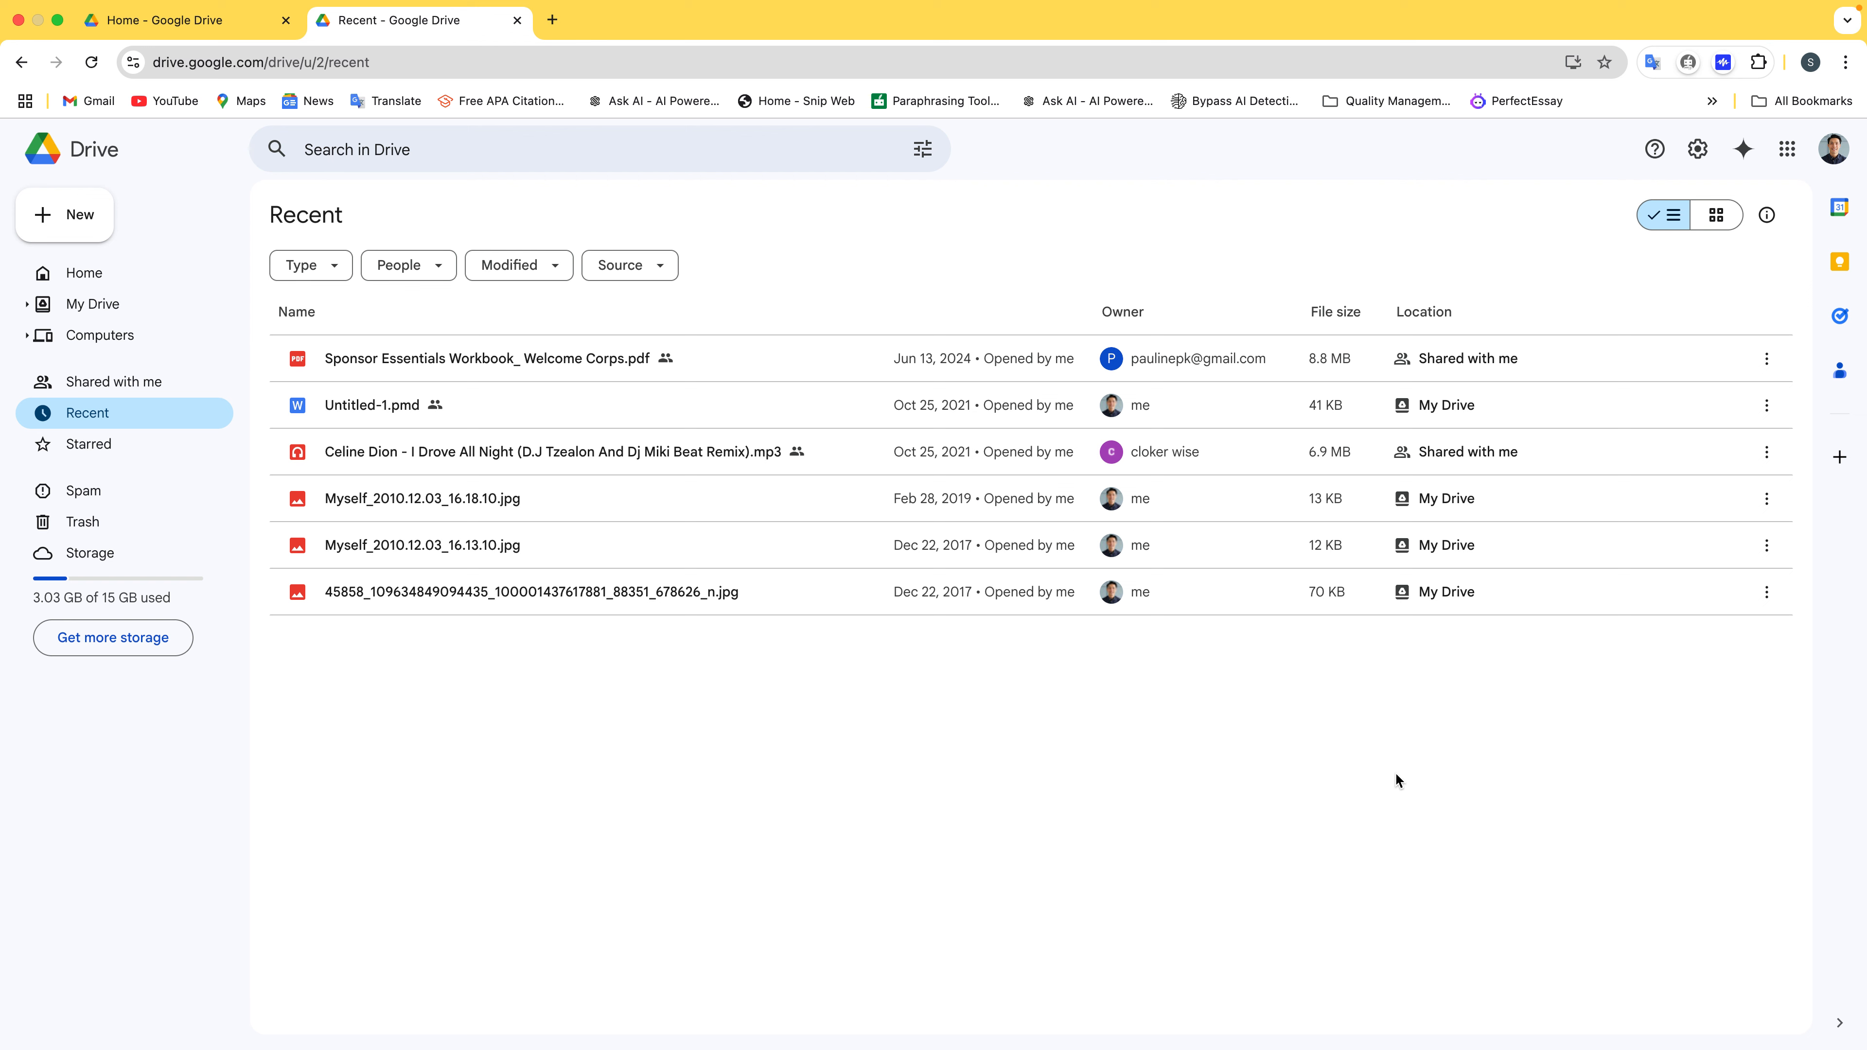
{"action": "mouse_move", "coordinate": [1192, 451]}
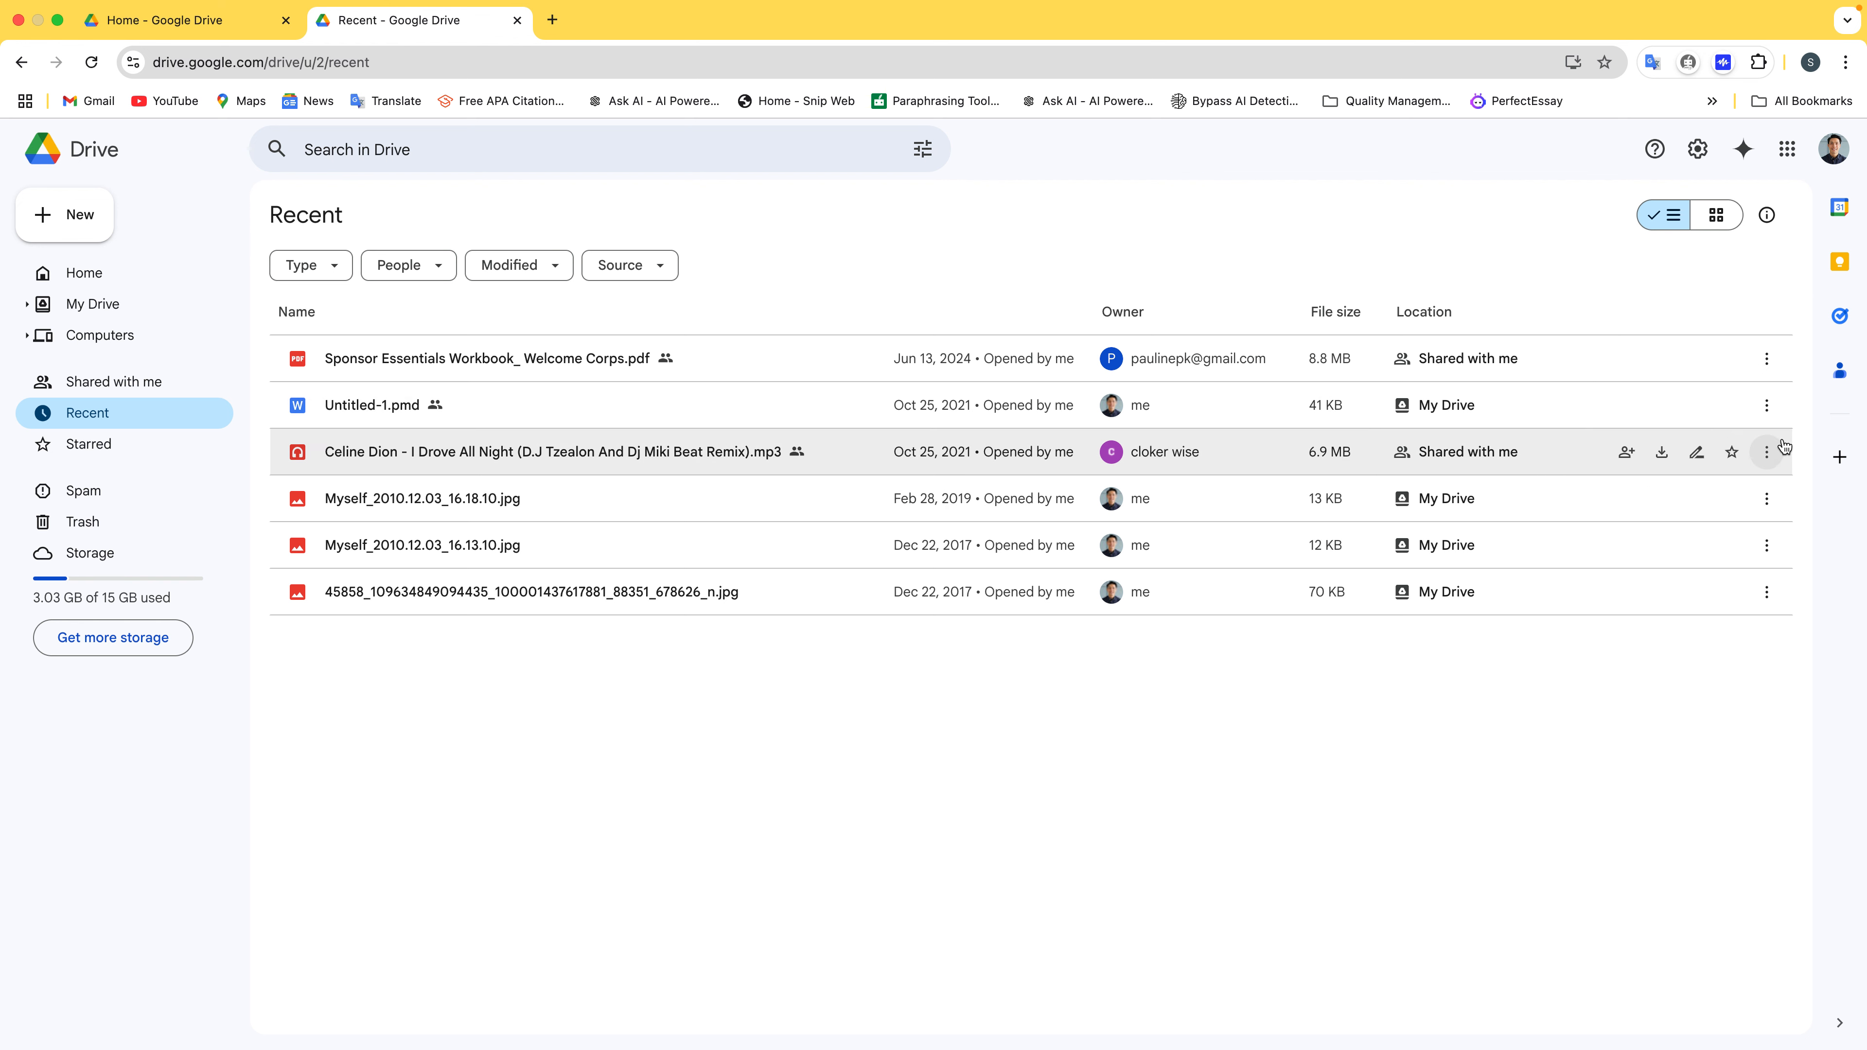
{"action": "left_click", "coordinate": [1768, 452]}
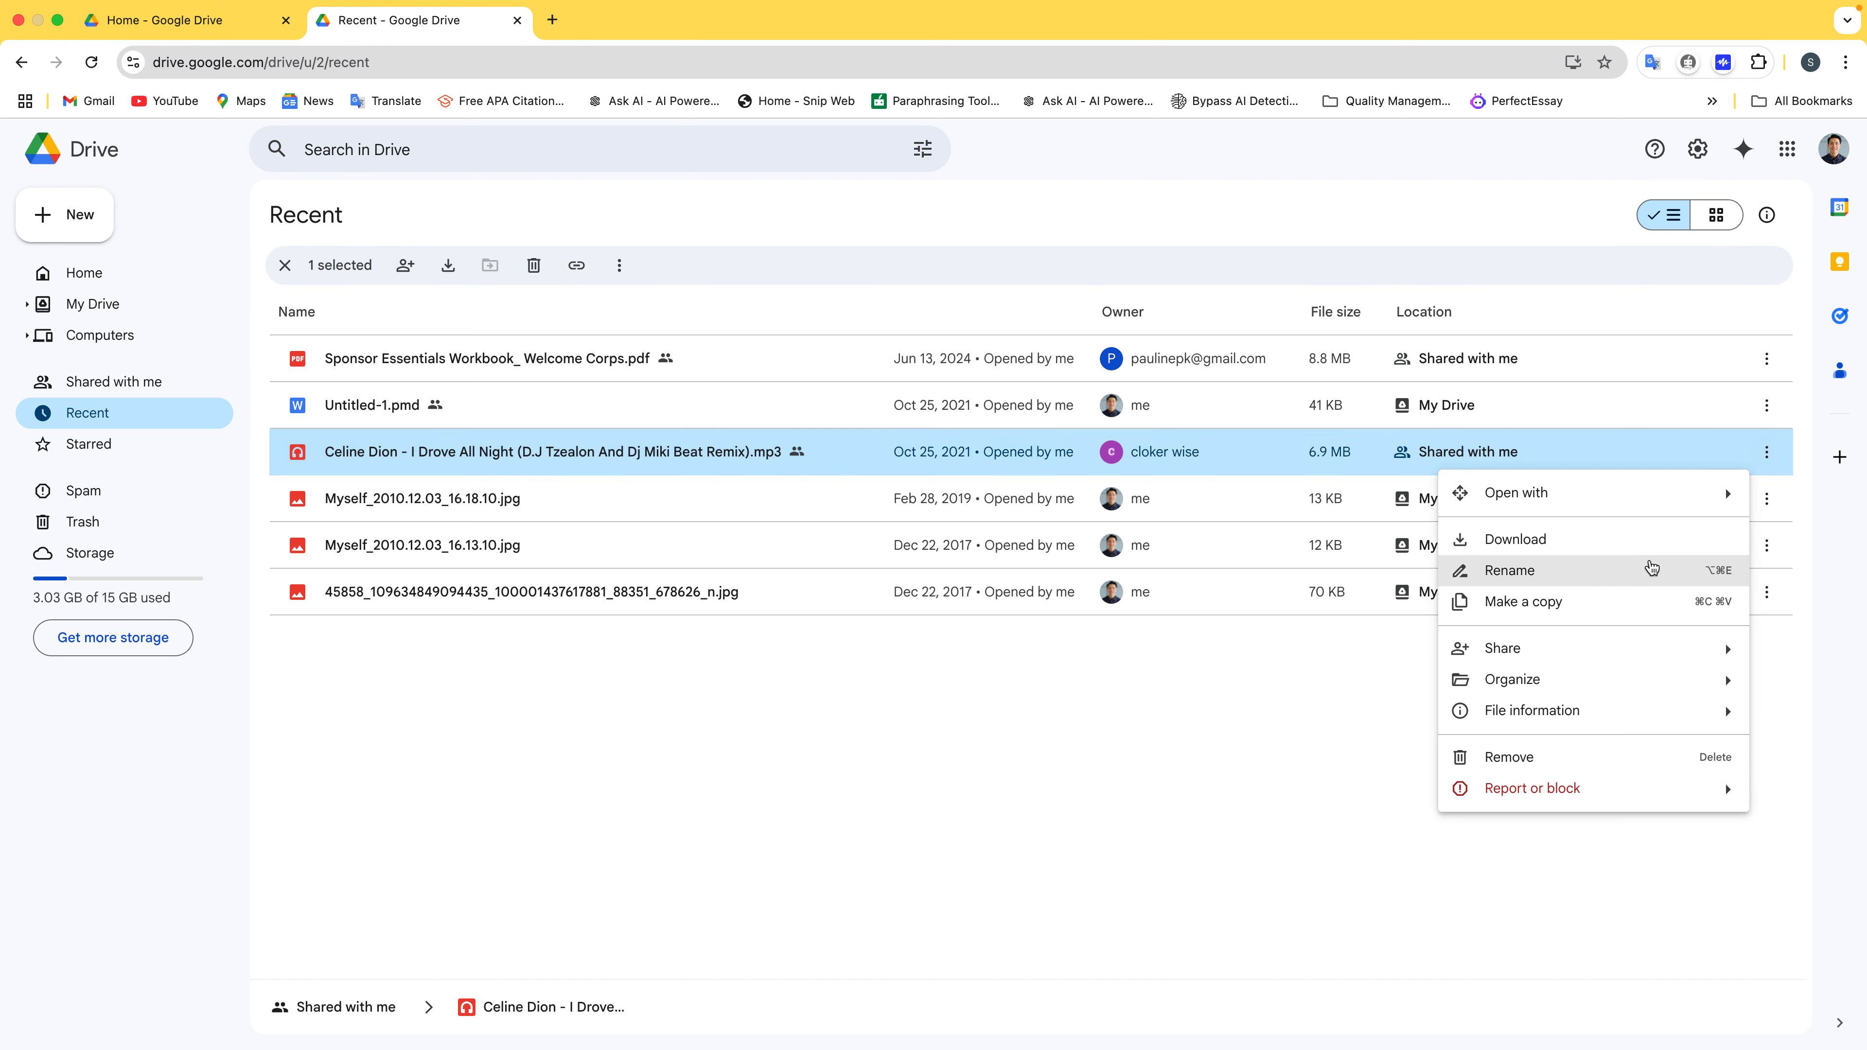
{"action": "mouse_move", "coordinate": [1641, 705]}
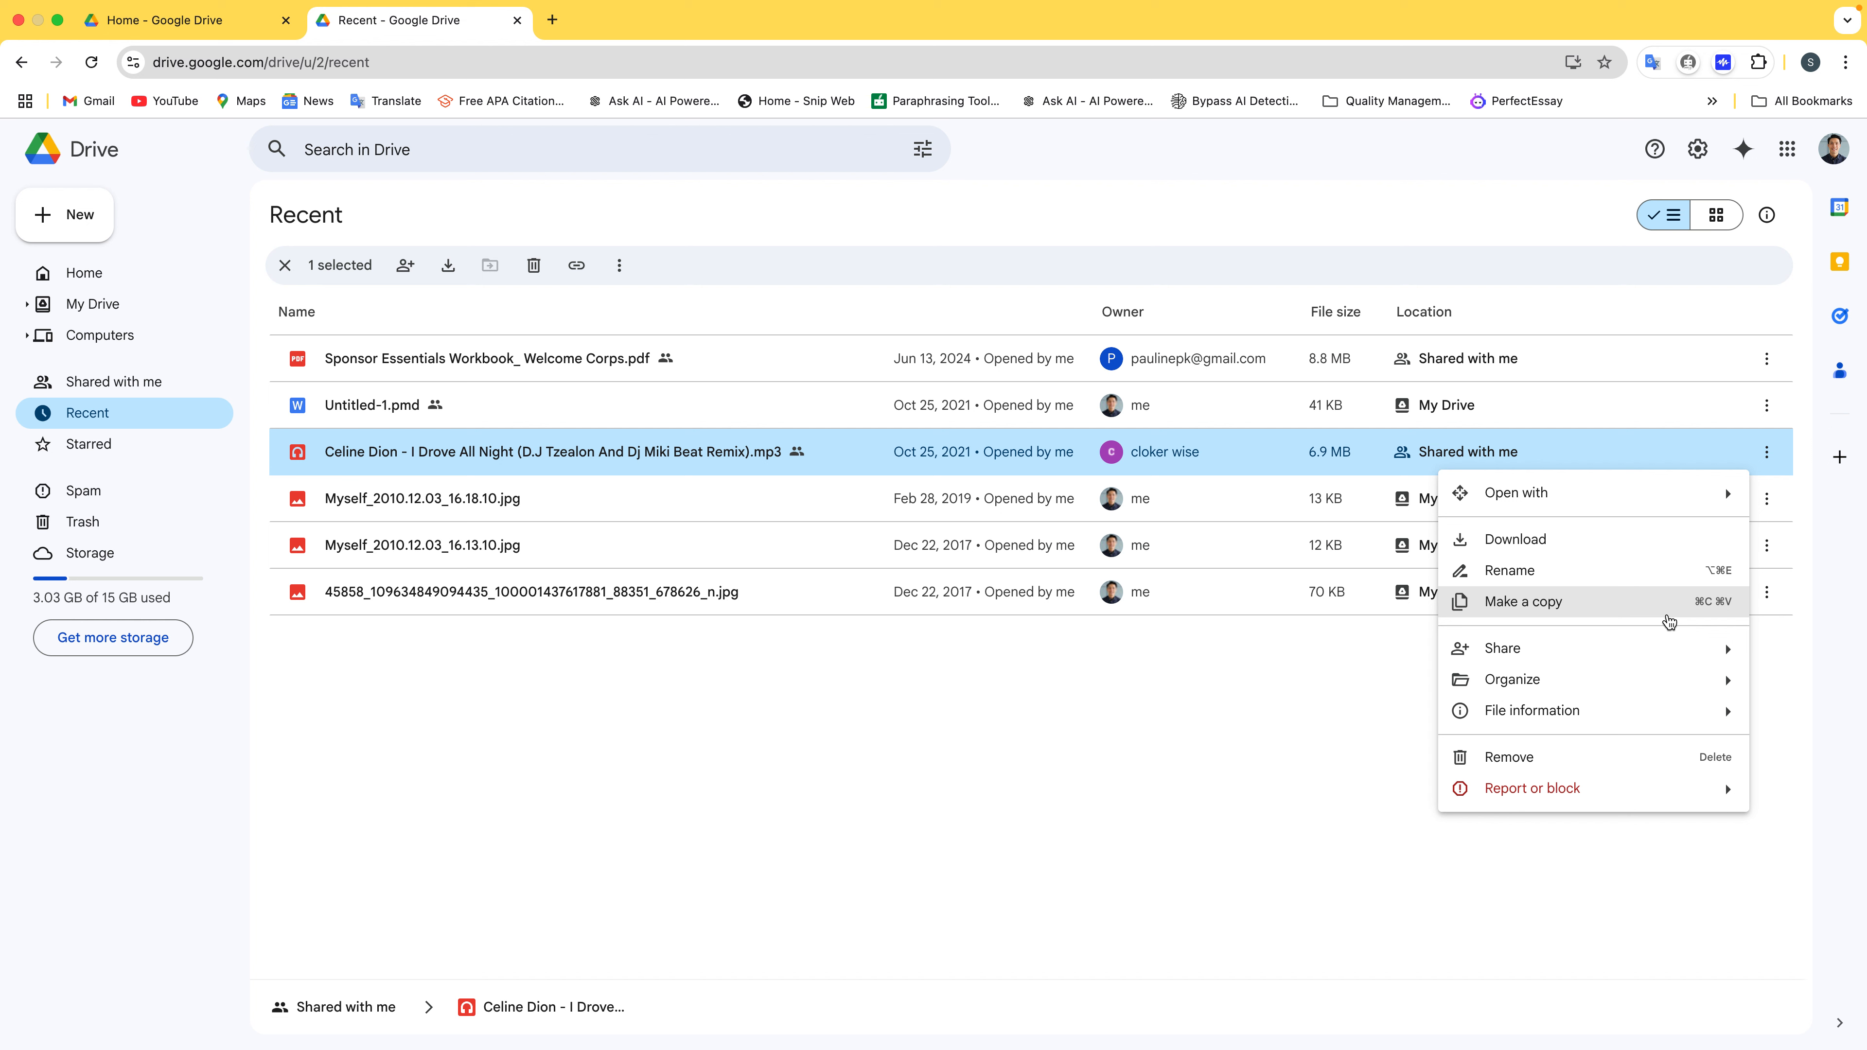
{"action": "left_click", "coordinate": [1270, 795]}
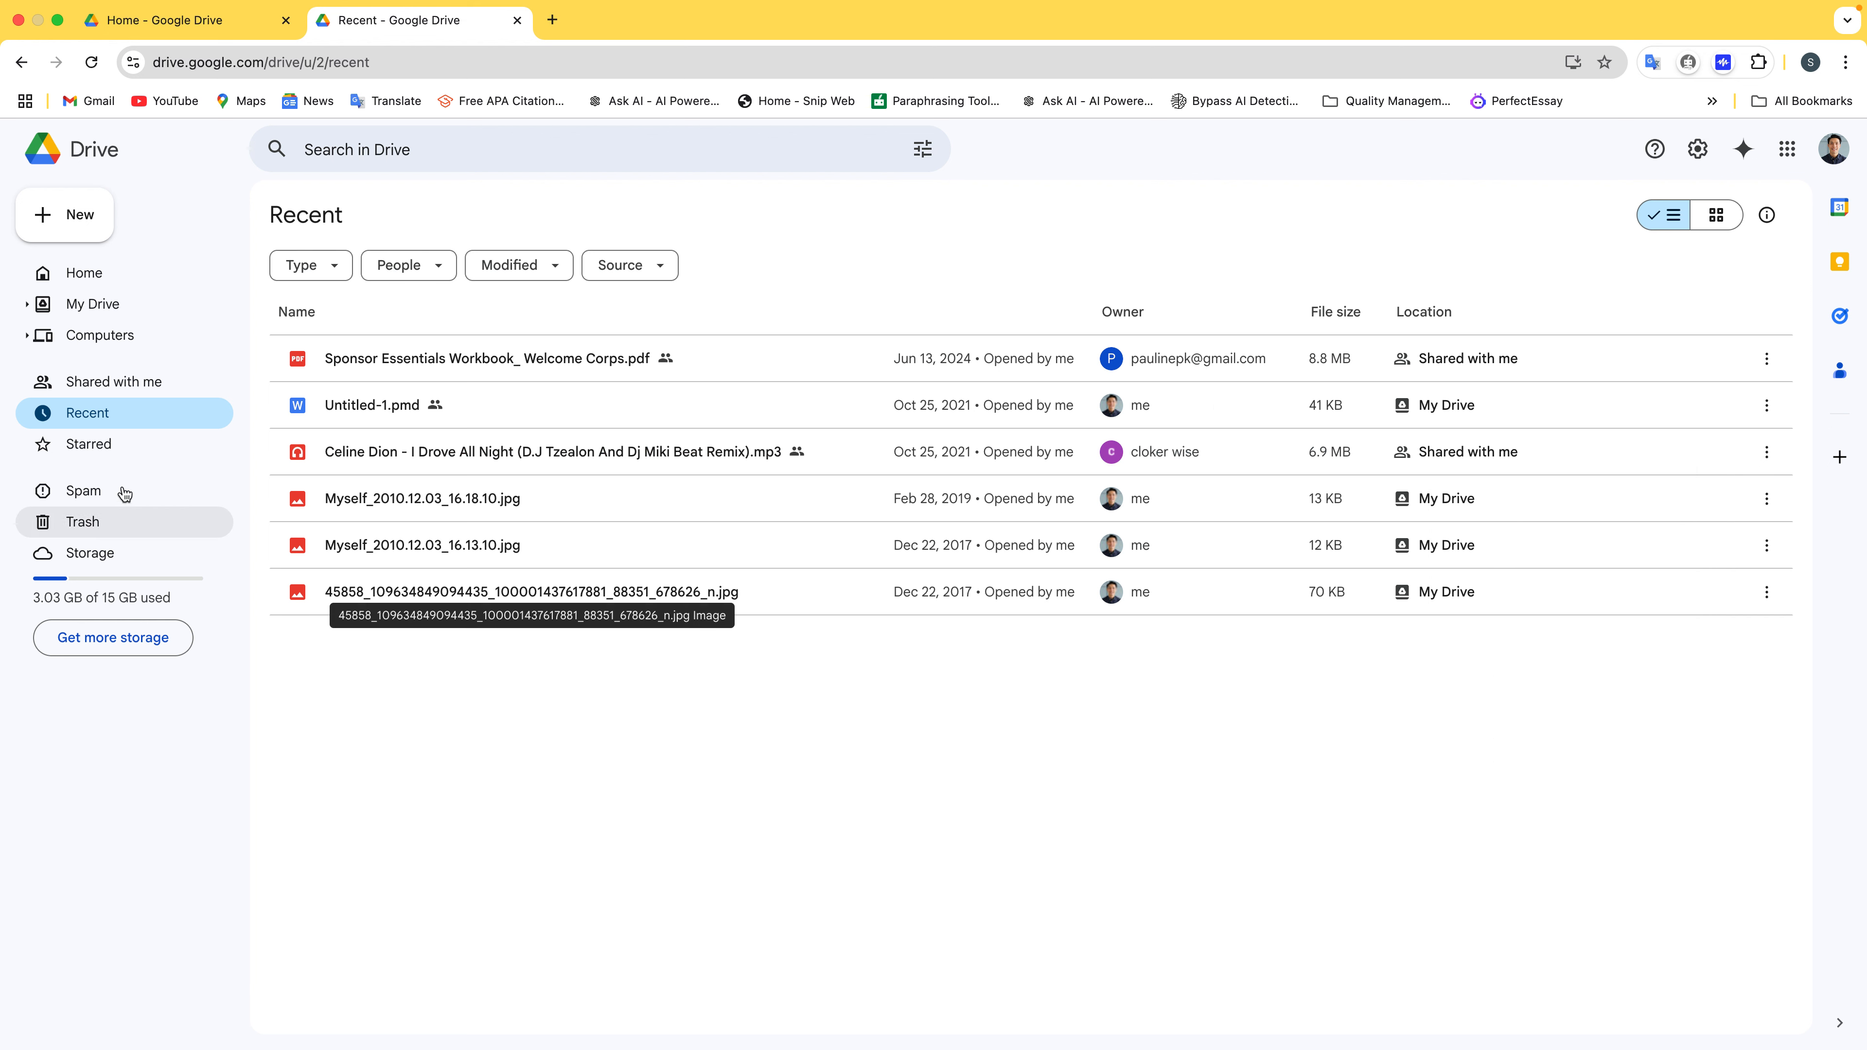
Browse the Starred, Spam and Trash views, then return to My Drive
{"action": "left_click", "coordinate": [103, 444]}
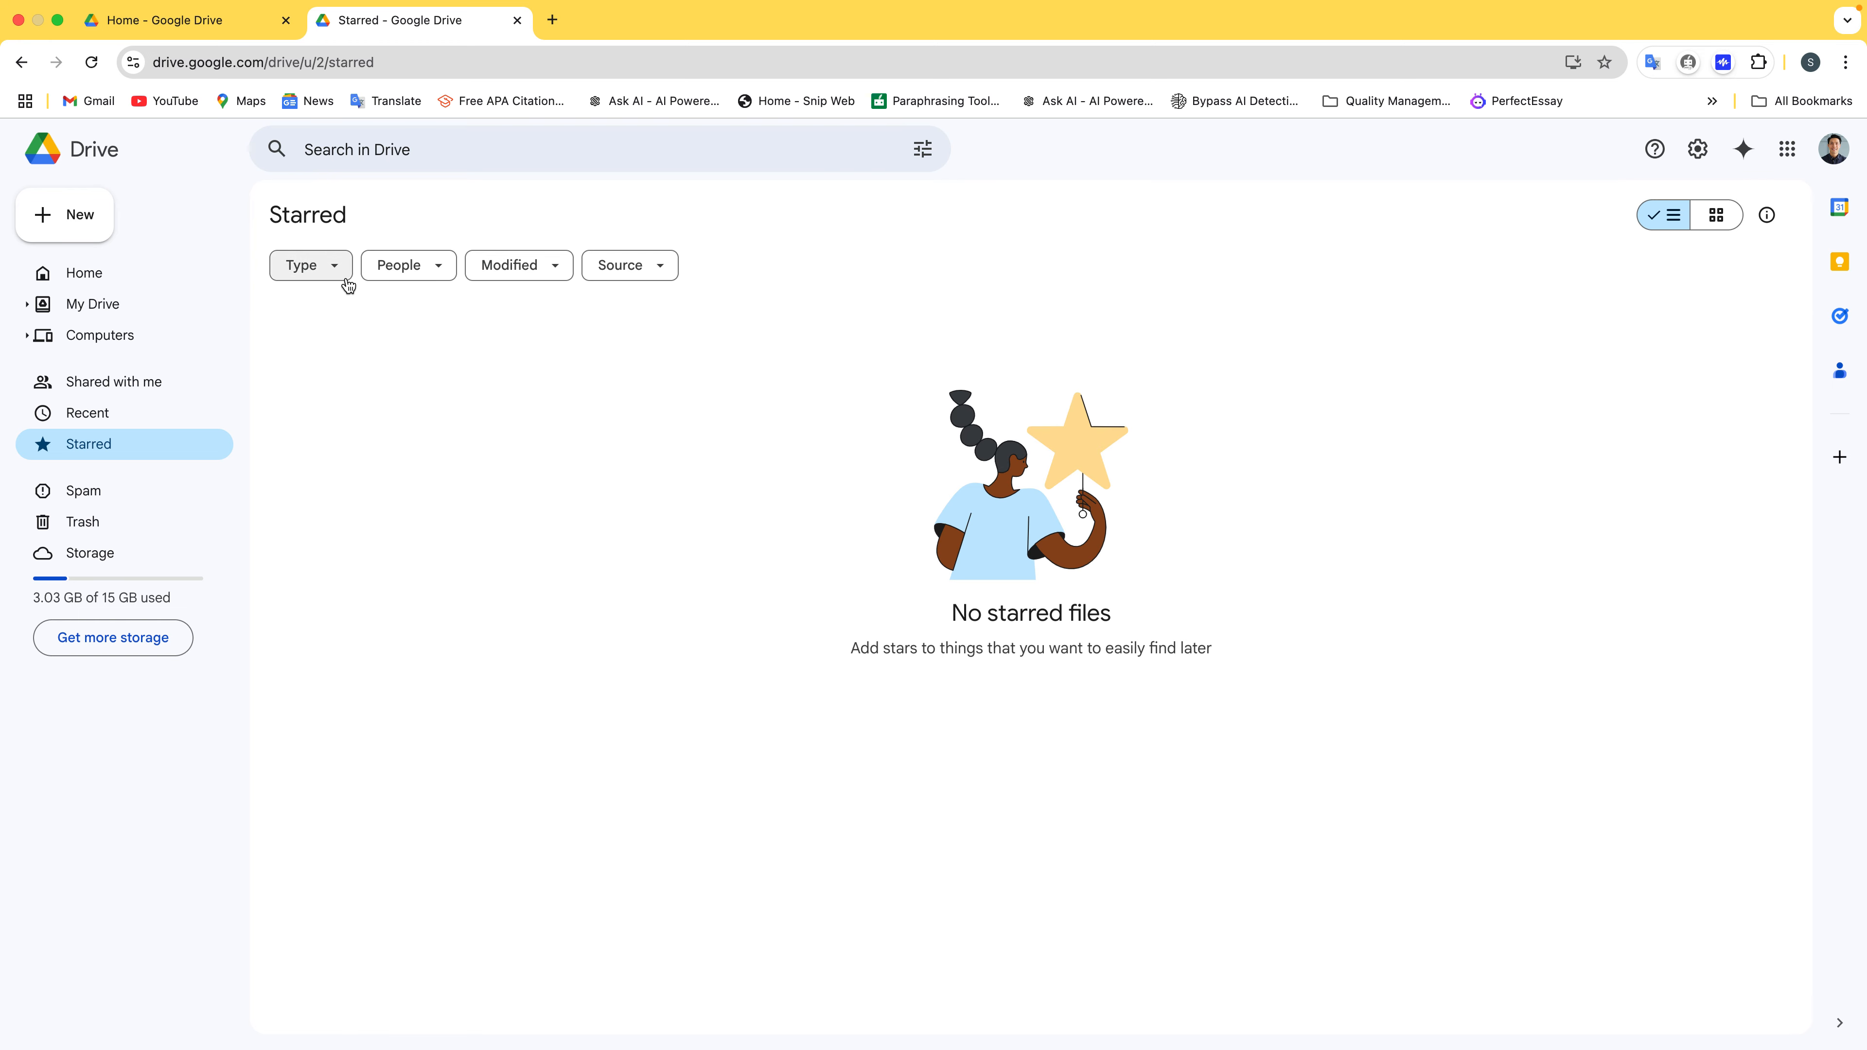
{"action": "left_click", "coordinate": [207, 508]}
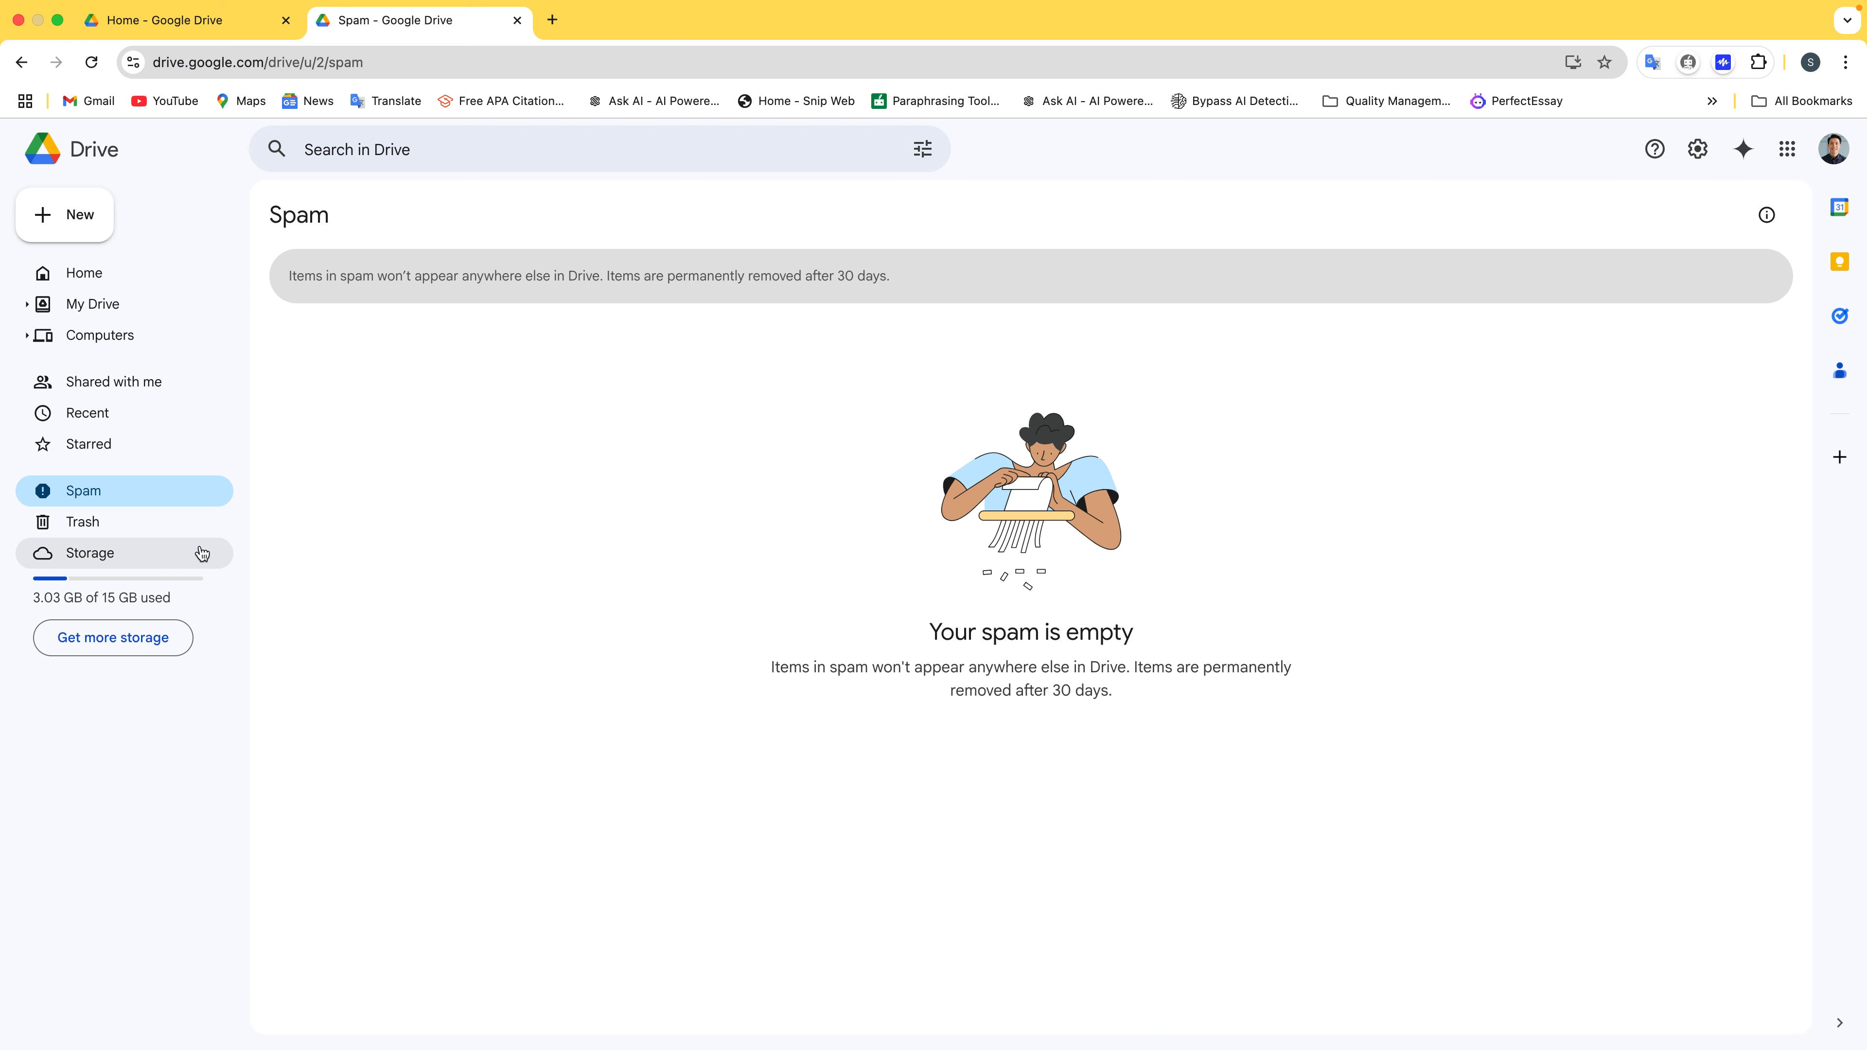
{"action": "left_click", "coordinate": [185, 535]}
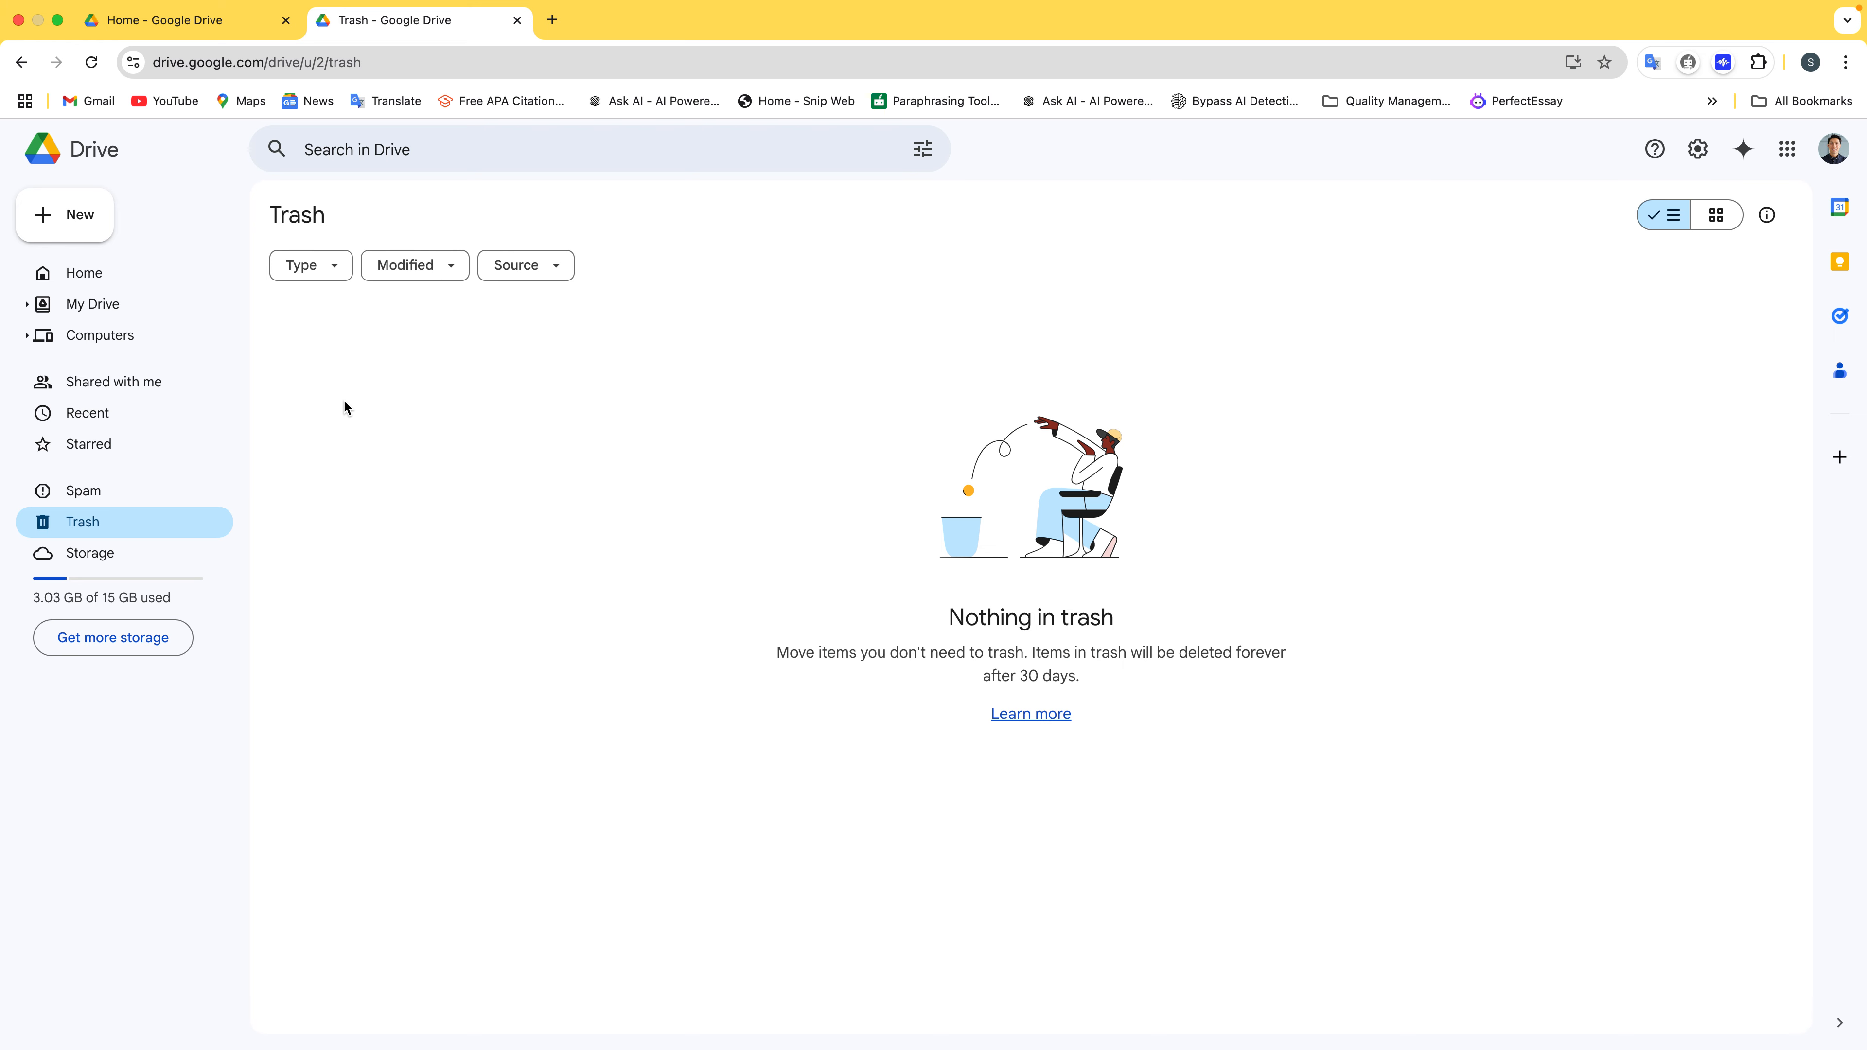
{"action": "left_click", "coordinate": [137, 313]}
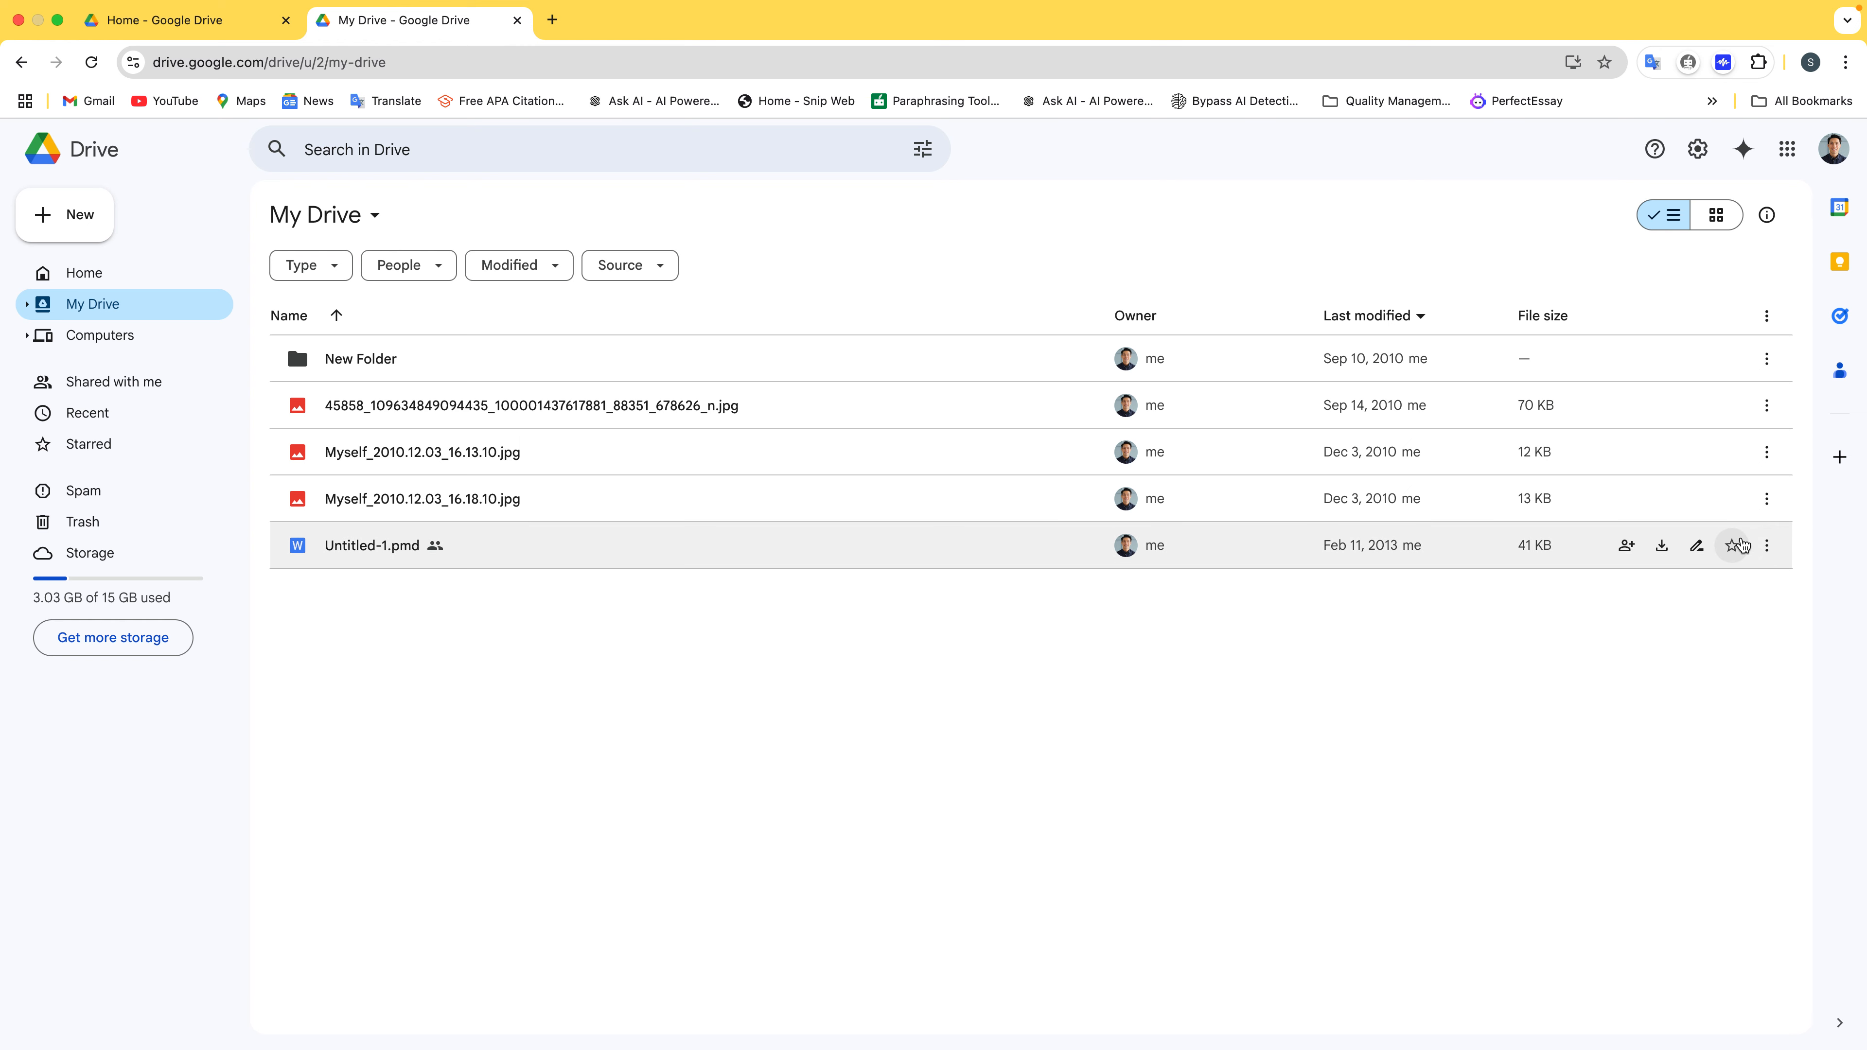
Delete Untitled-1.pmd to the trash and view it in the Trash list
{"action": "left_click", "coordinate": [1783, 547]}
{"action": "left_click", "coordinate": [1765, 546]}
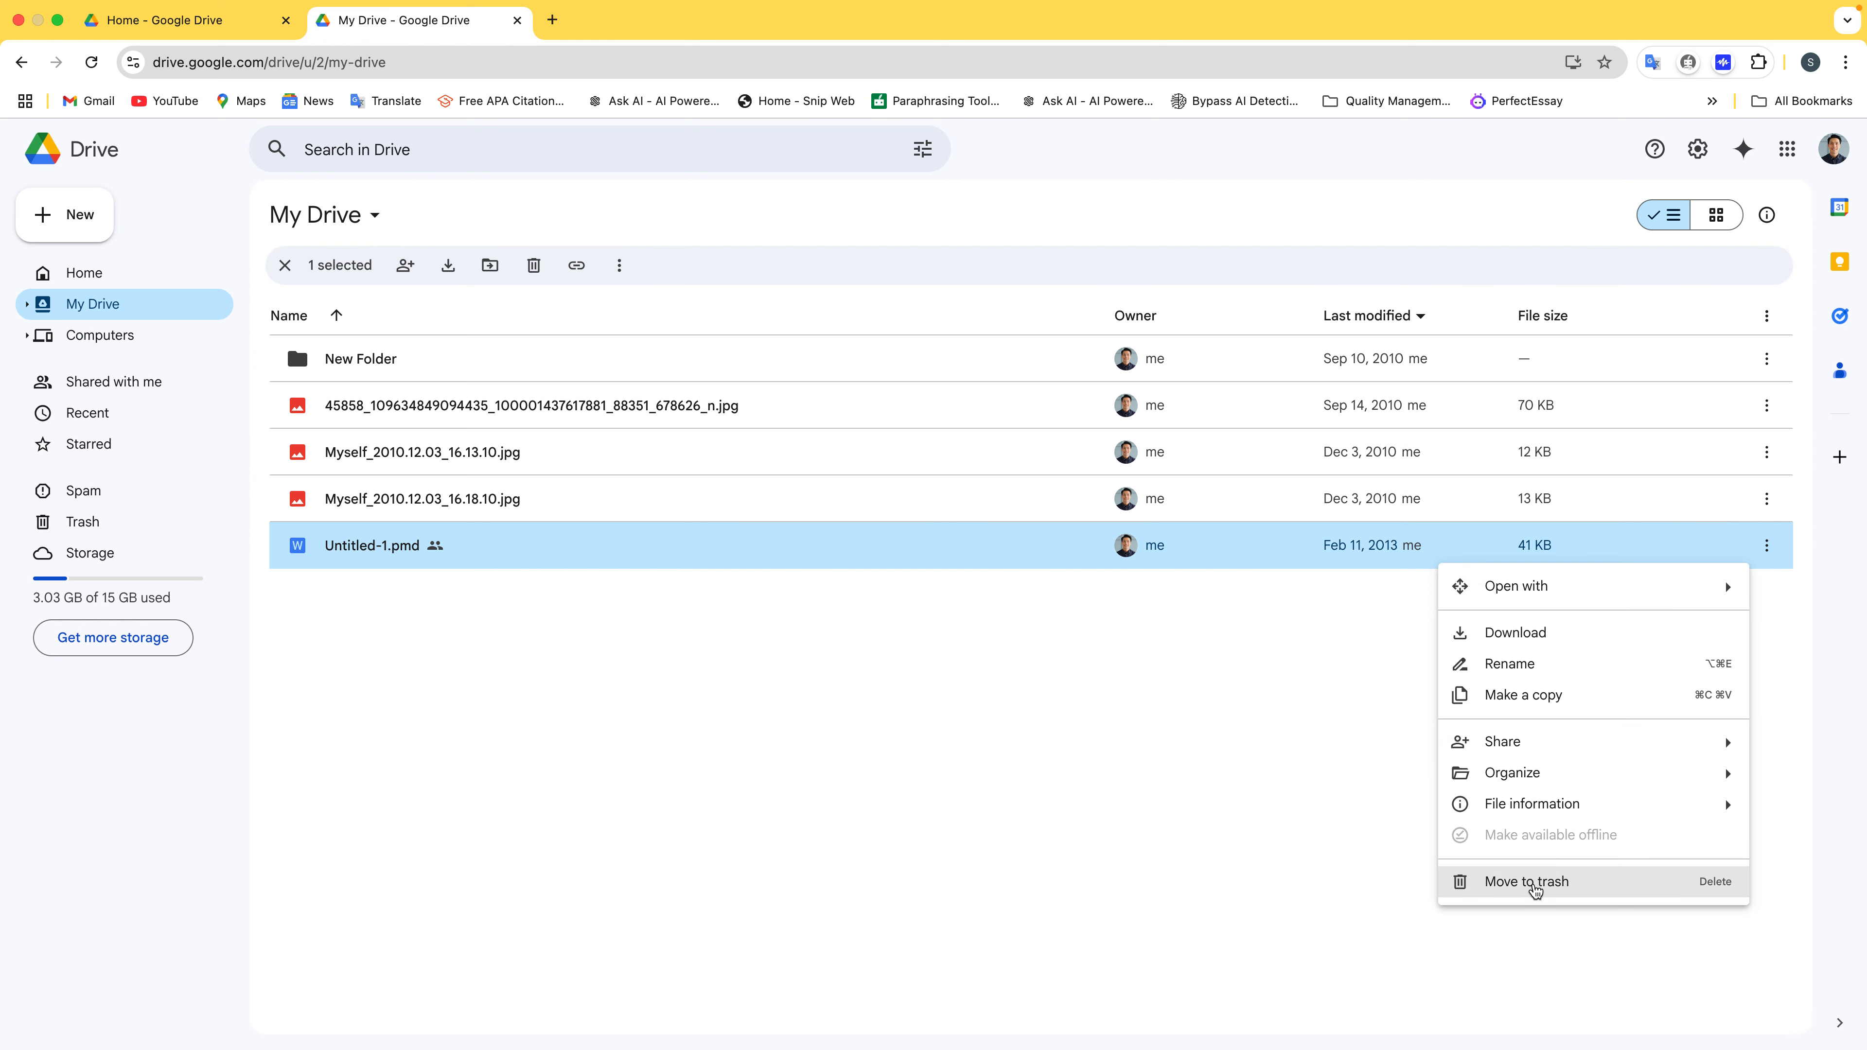
{"action": "left_click", "coordinate": [1405, 862]}
{"action": "key", "text": "Delete"}
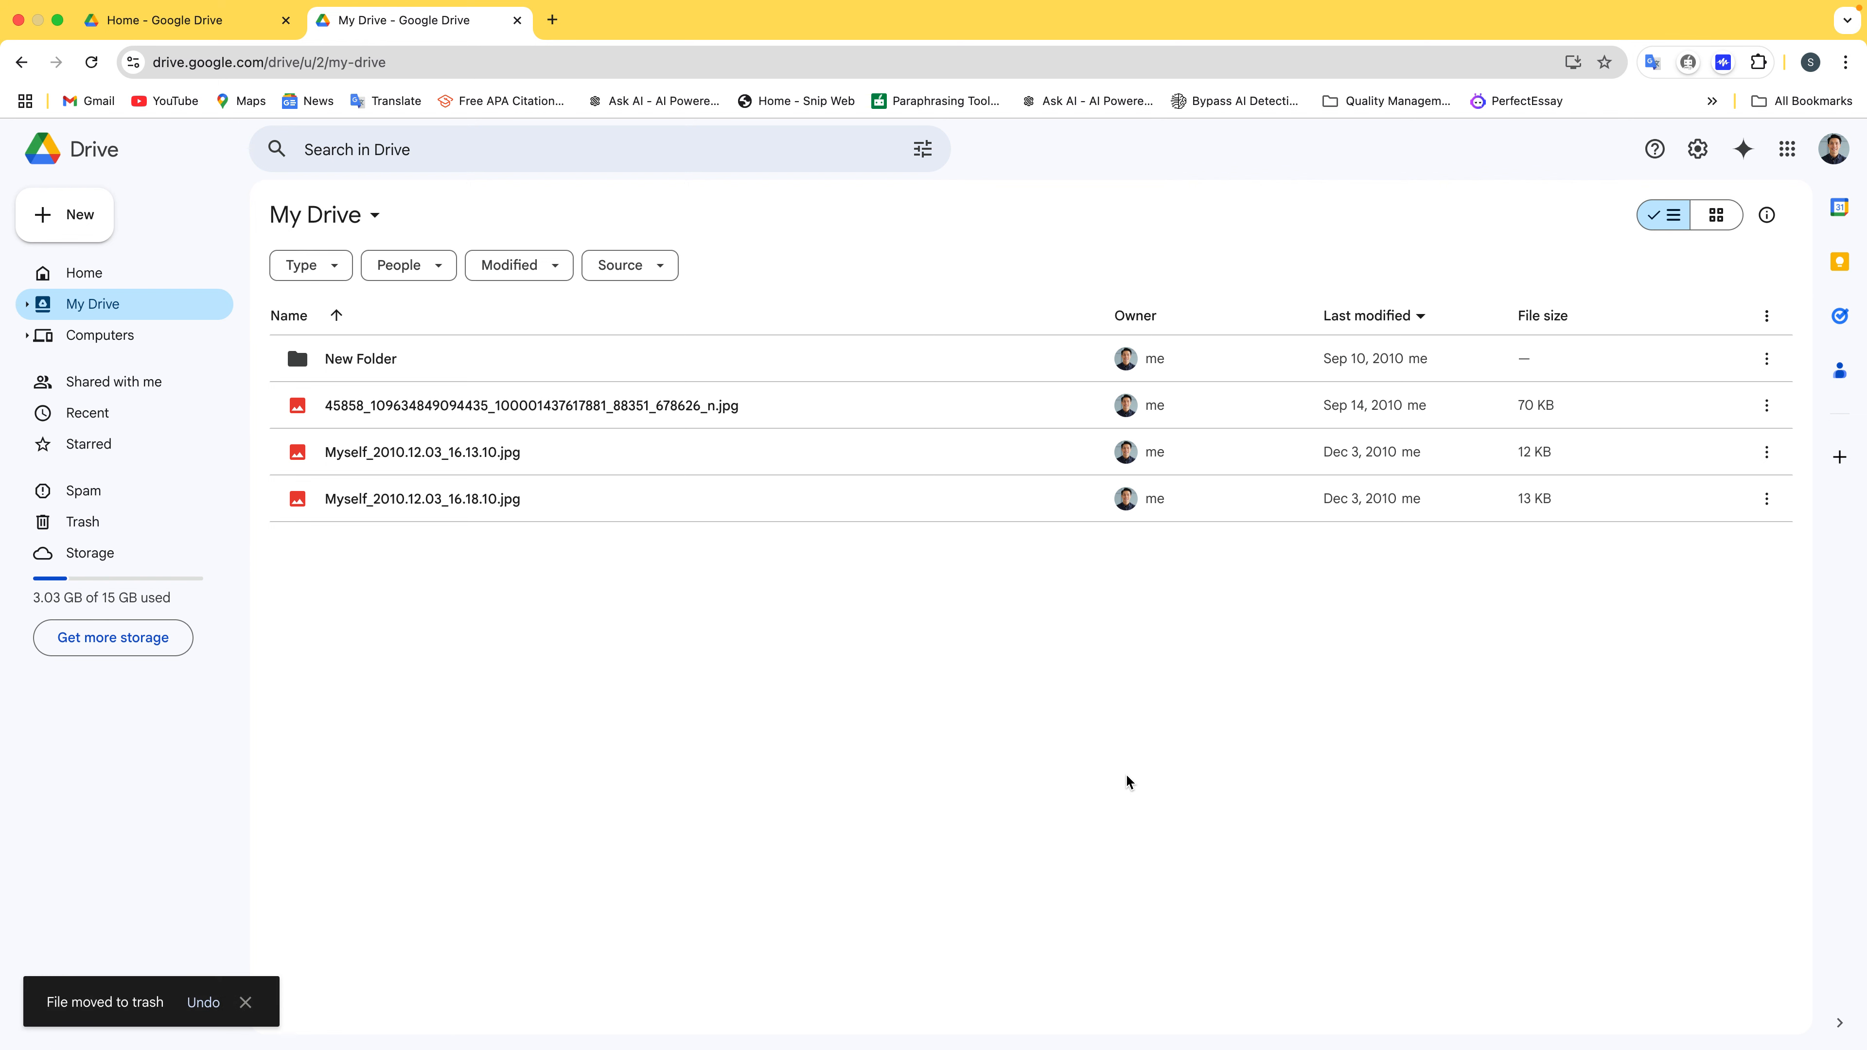
{"action": "left_click", "coordinate": [146, 524]}
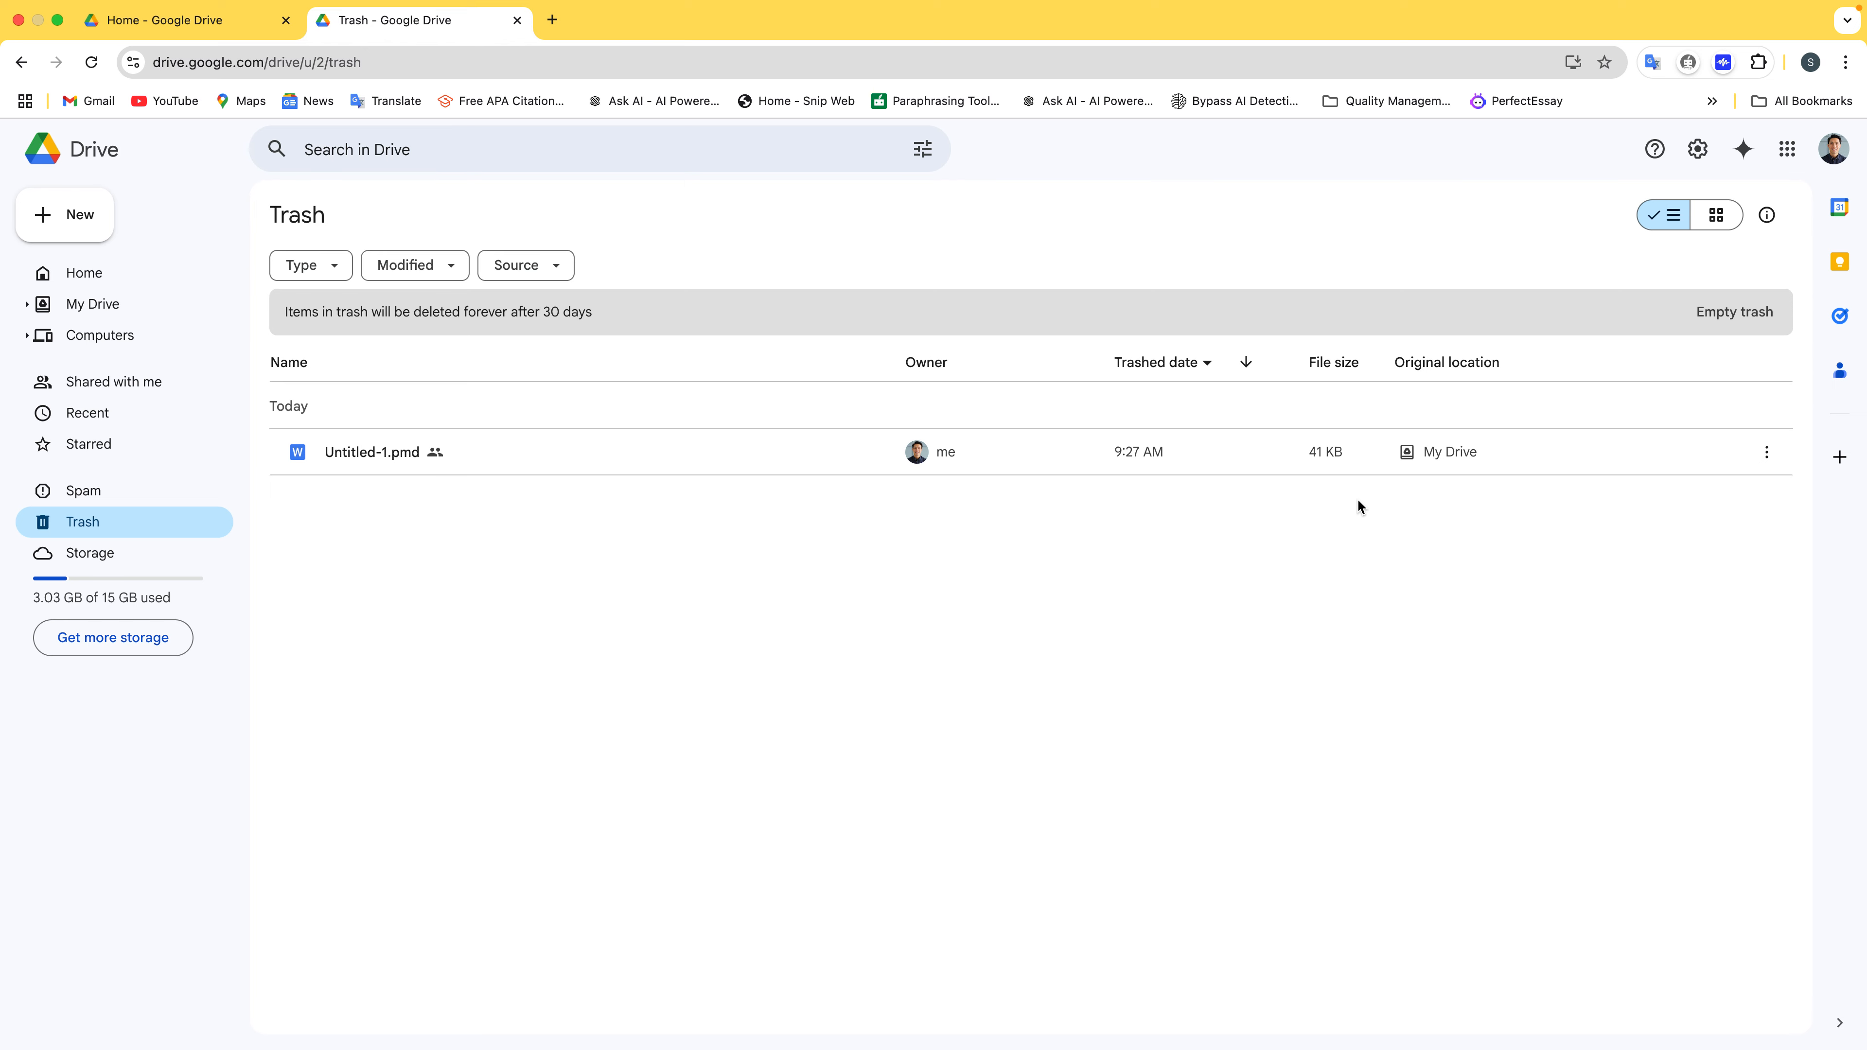
Restore Untitled-1.pmd from Trash, confirm it is back in My Drive and Trash is empty
{"action": "left_click", "coordinate": [1767, 452]}
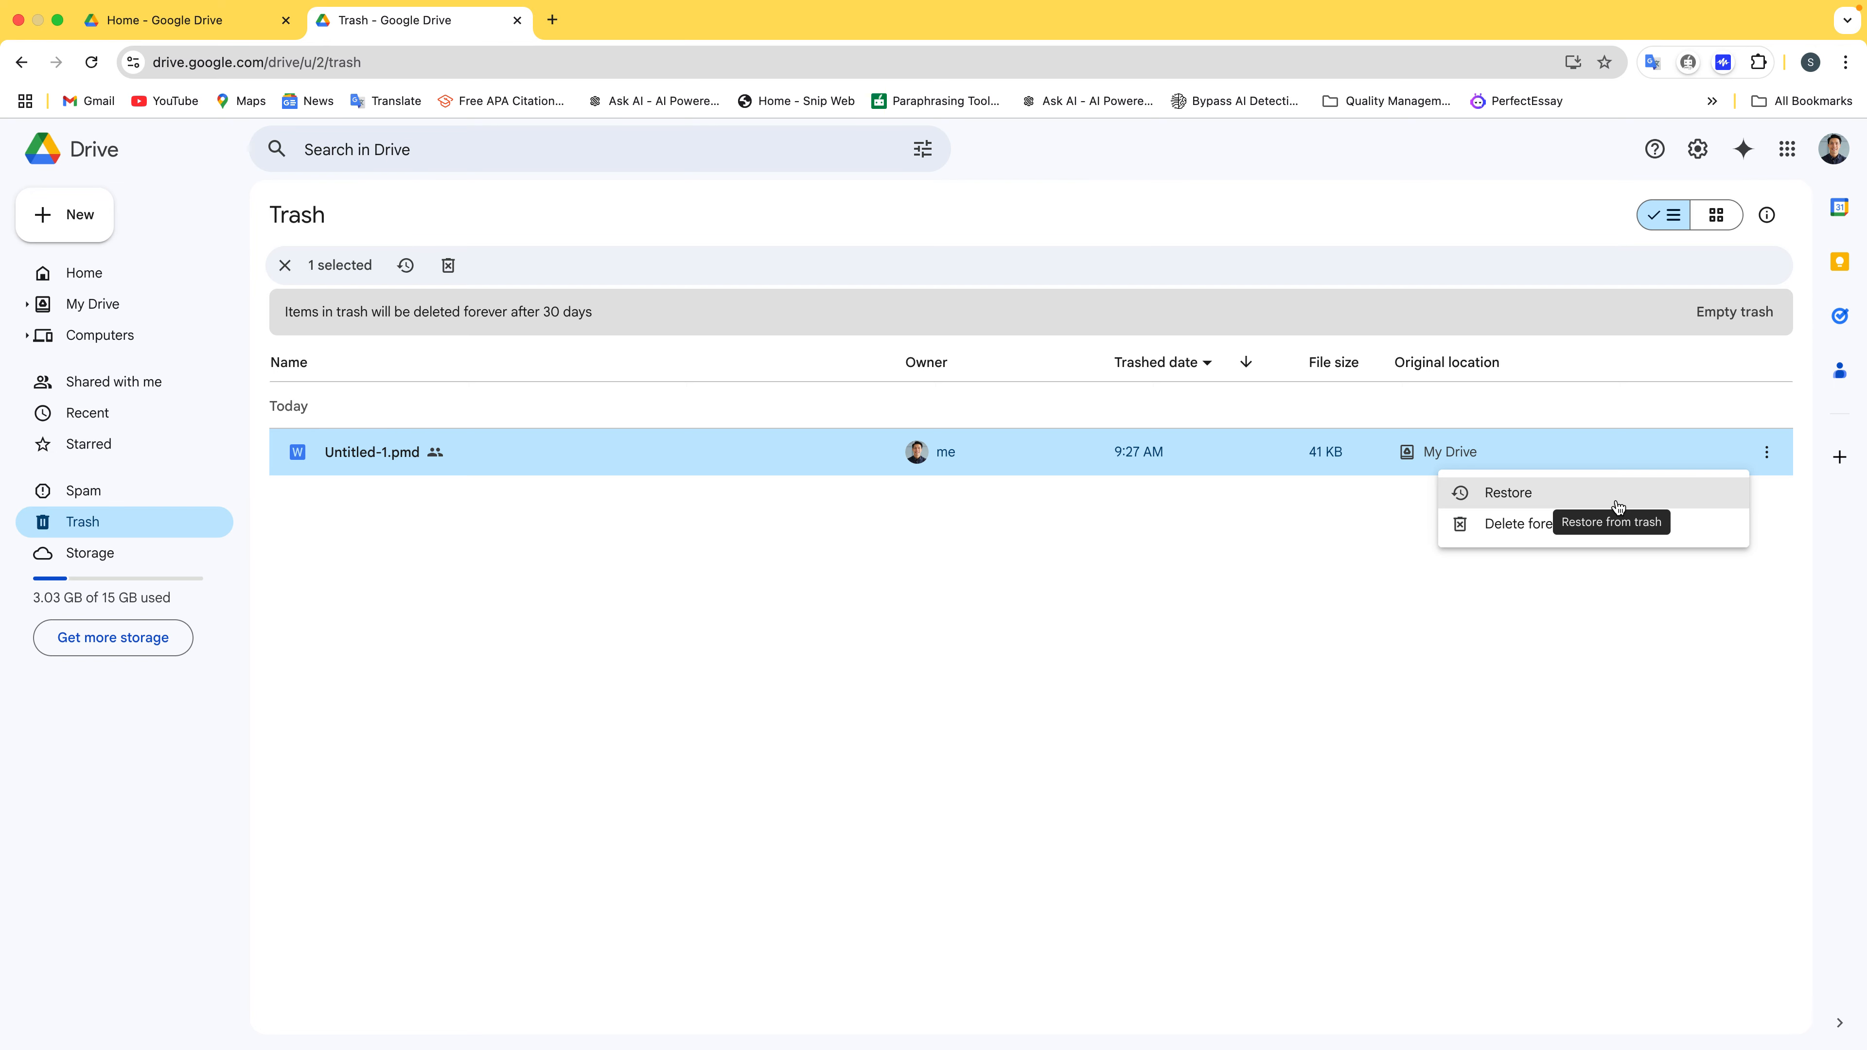
{"action": "left_click", "coordinate": [1616, 505]}
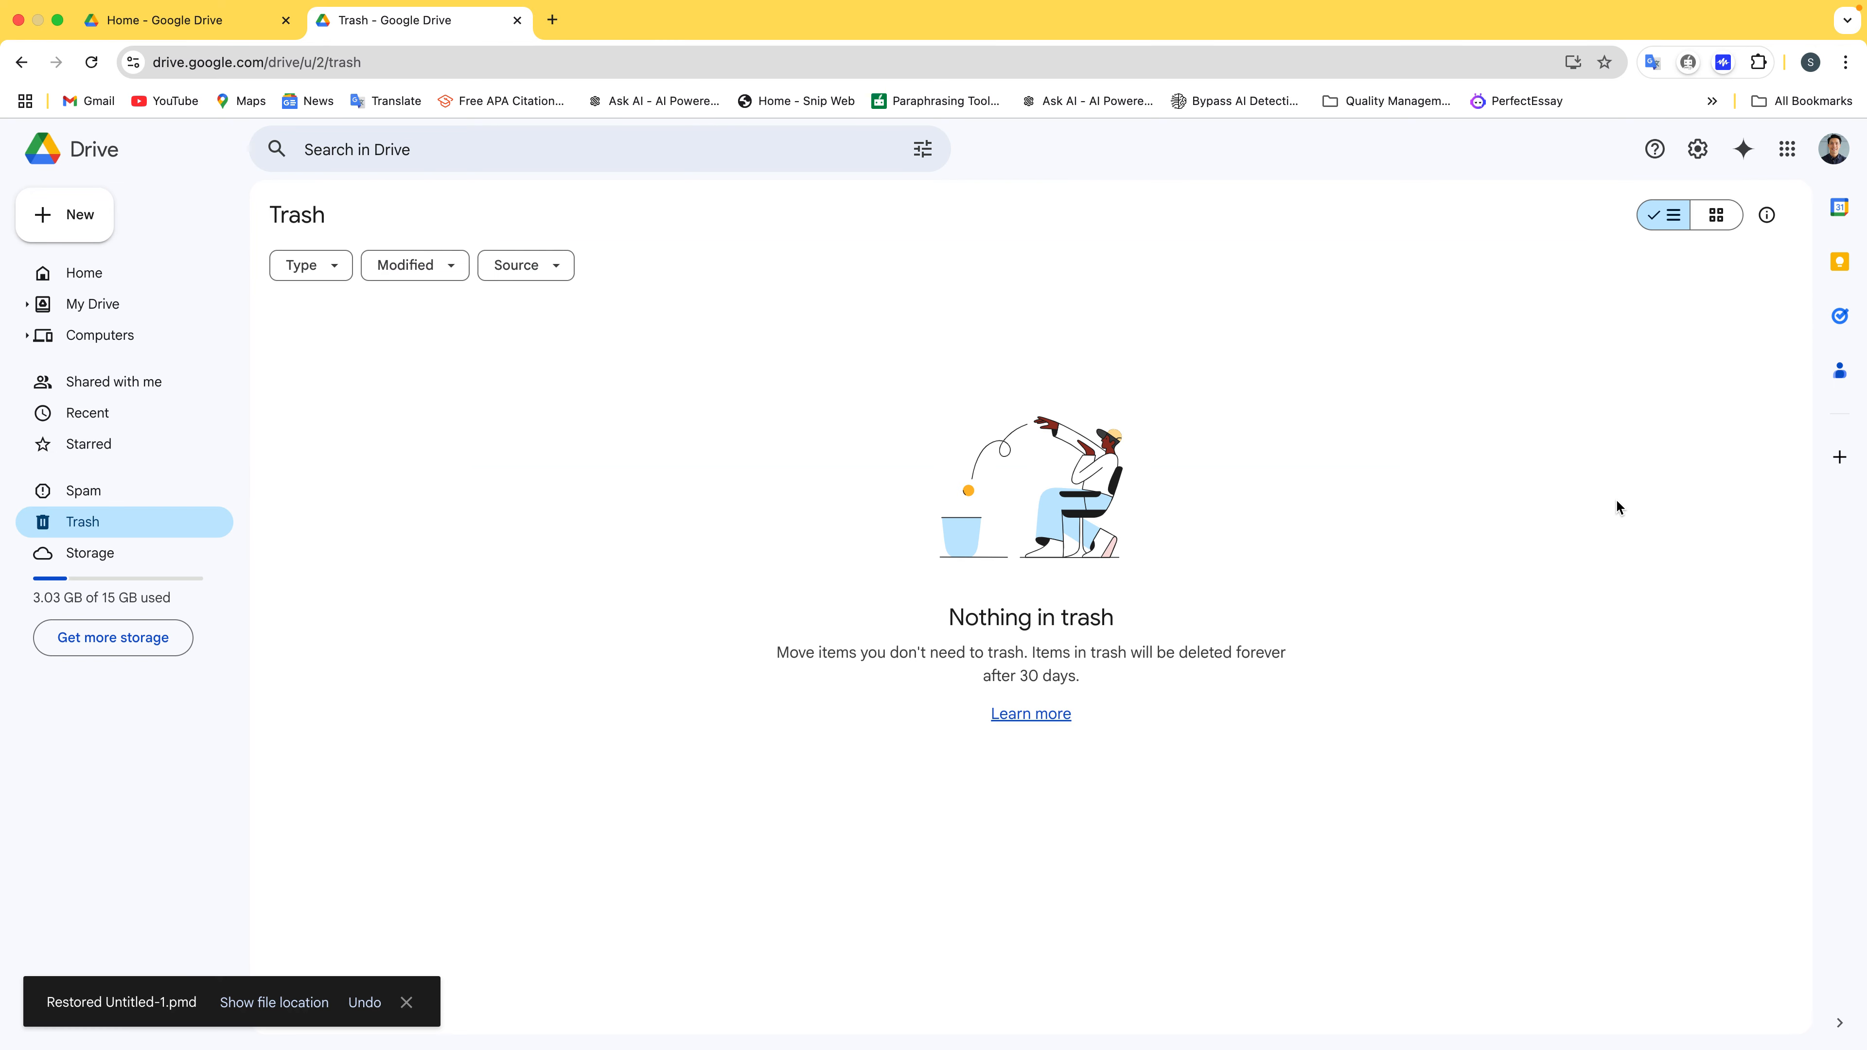
{"action": "left_click", "coordinate": [147, 304]}
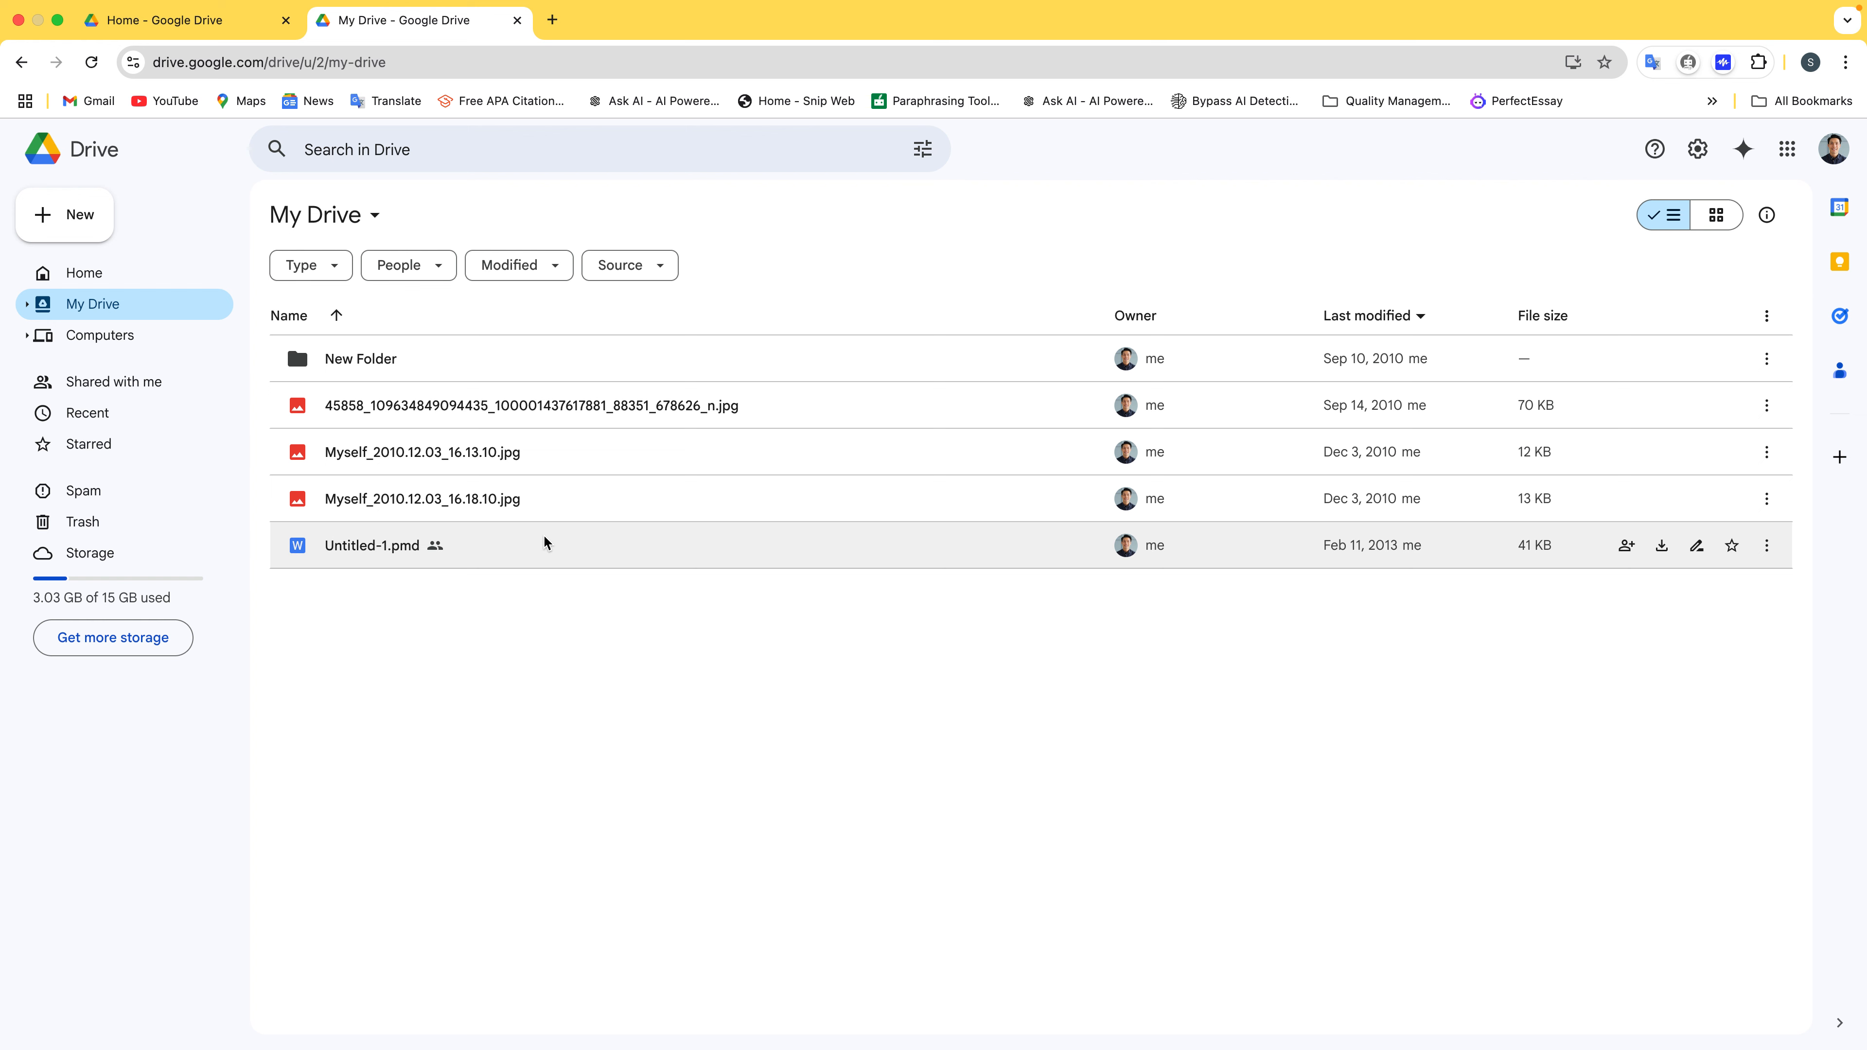
{"action": "left_click", "coordinate": [181, 523]}
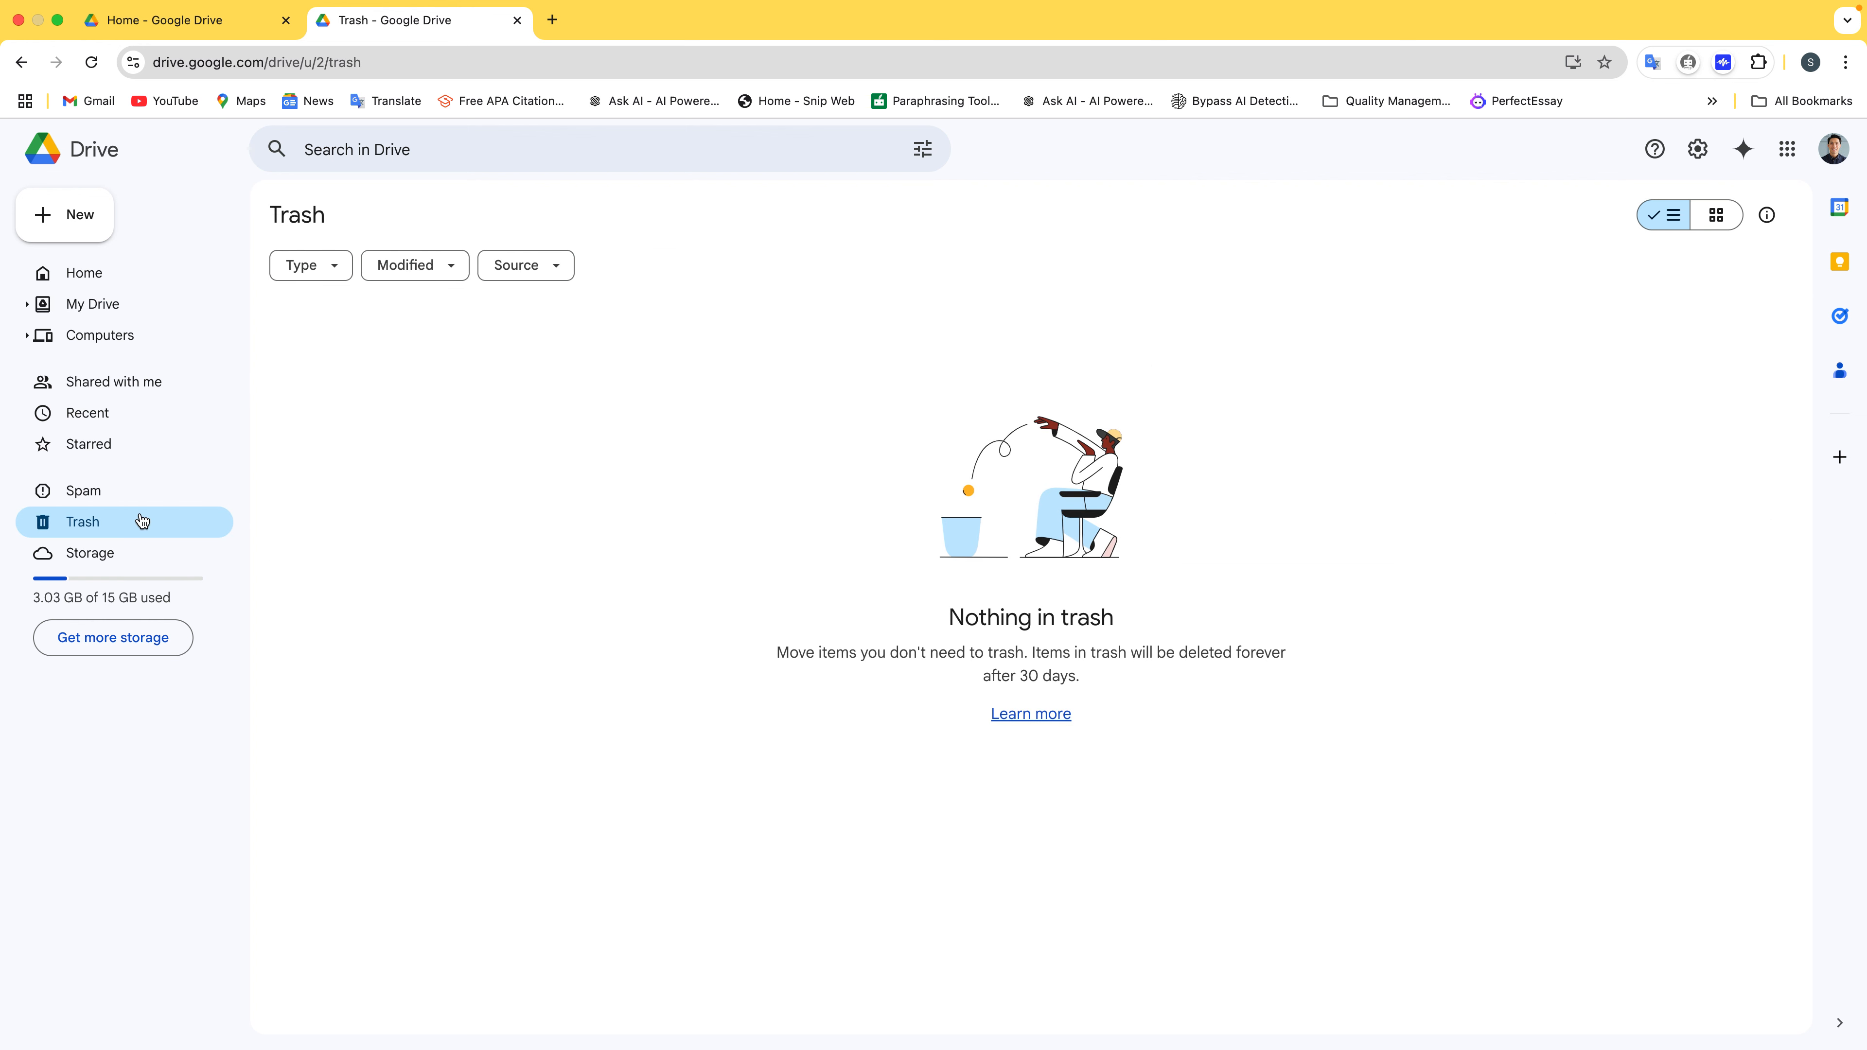
{"action": "left_click", "coordinate": [175, 317]}
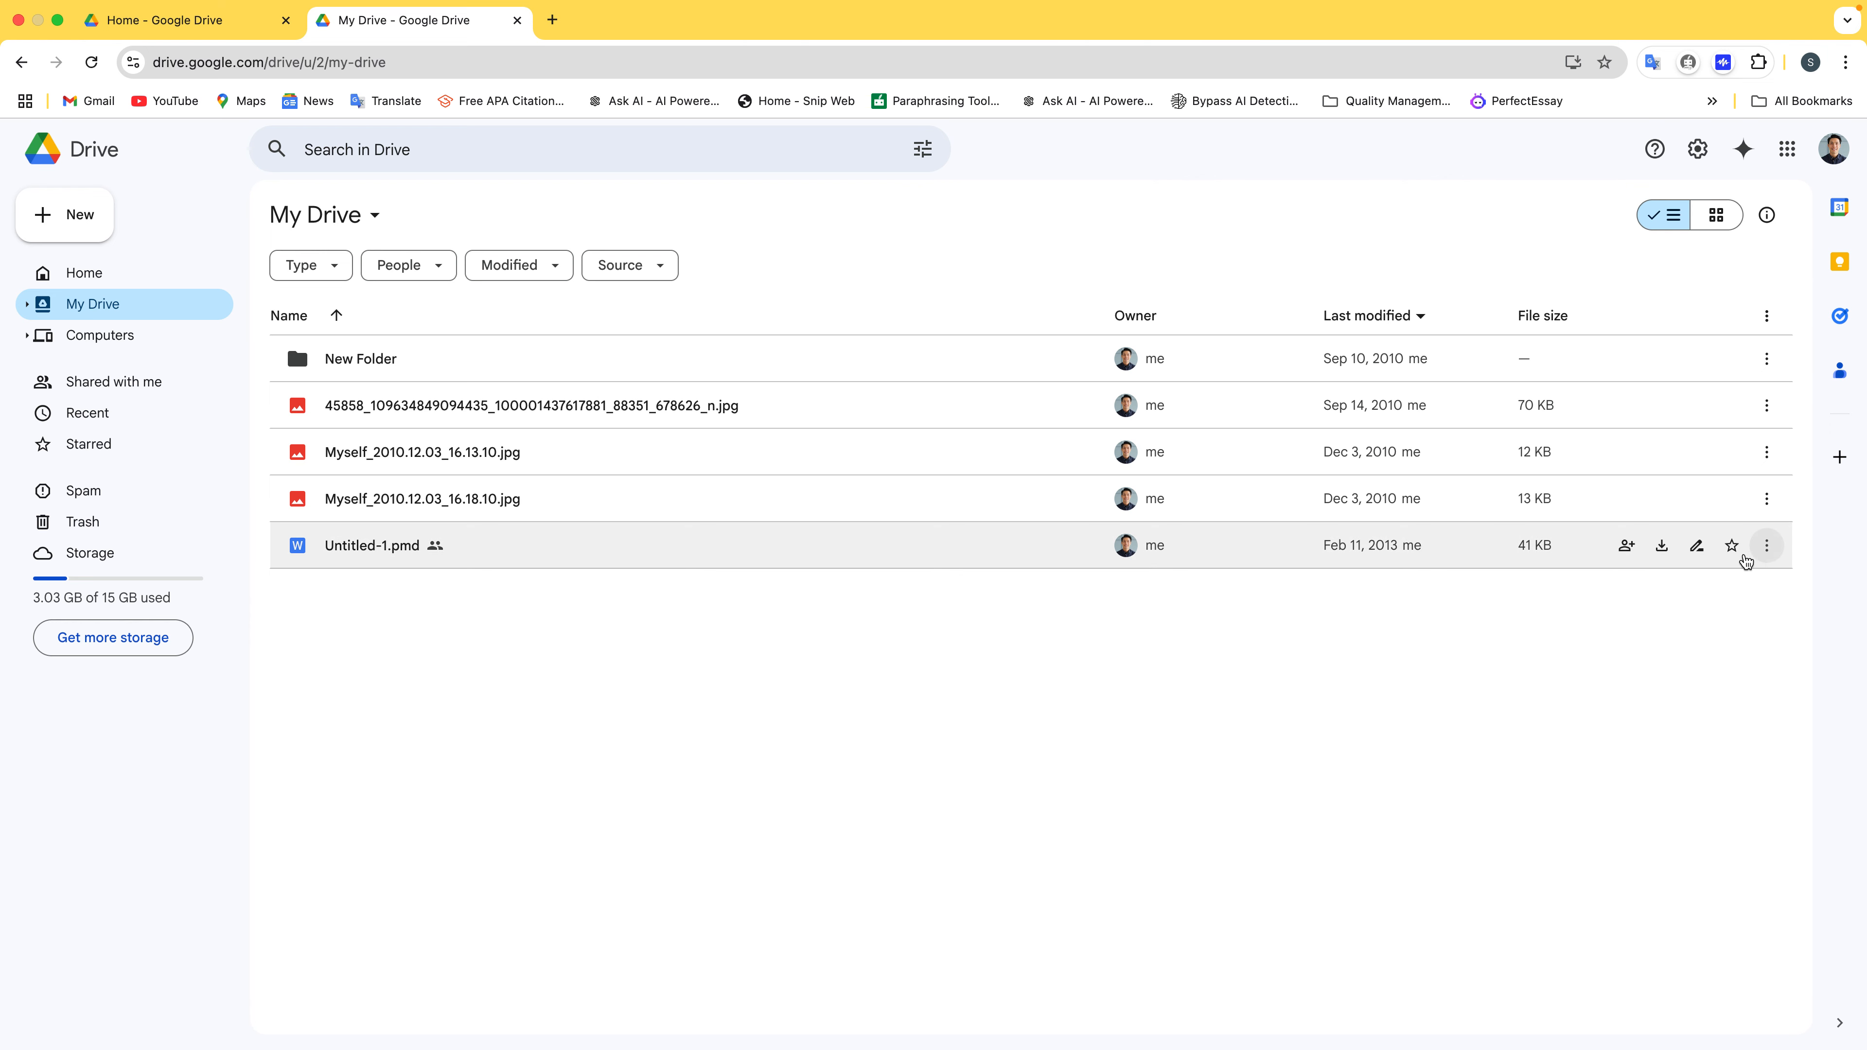
Star Untitled-1.pmd, then check the Starred and Trash views before returning to My Drive
{"action": "left_click", "coordinate": [1732, 545]}
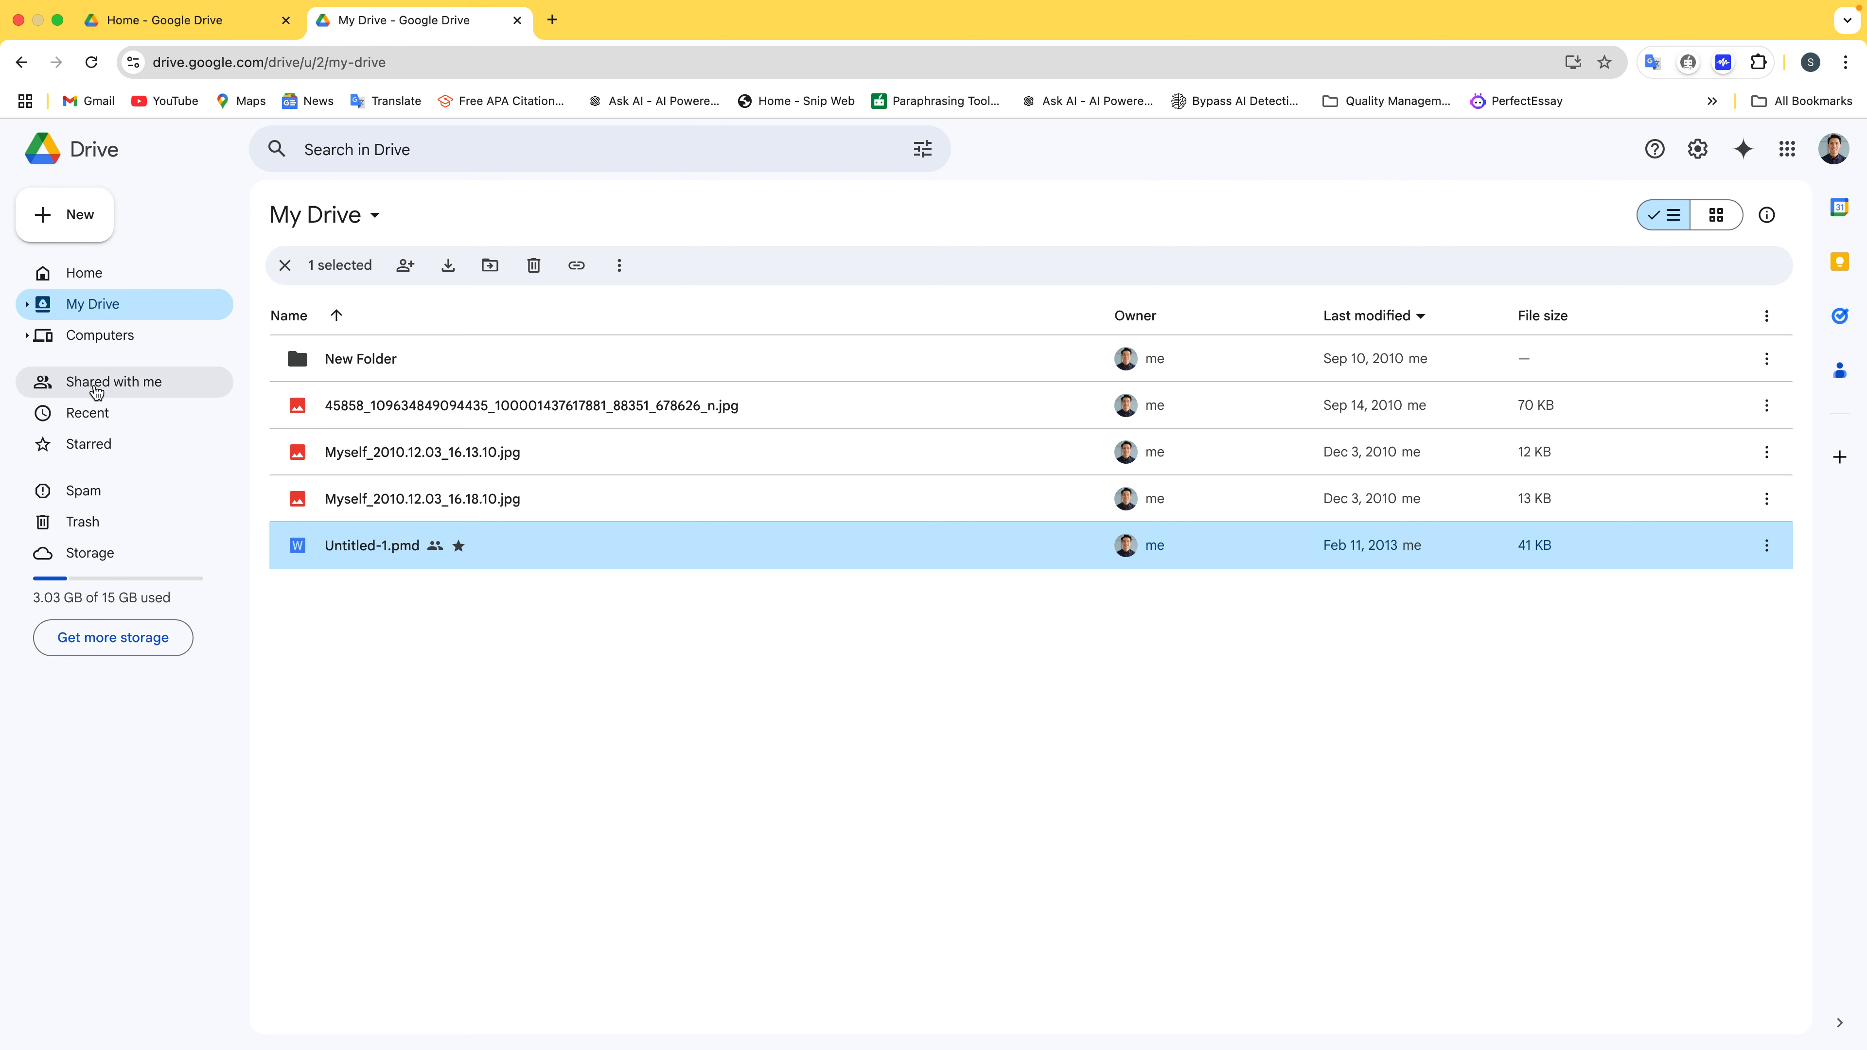
{"action": "left_click", "coordinate": [95, 443]}
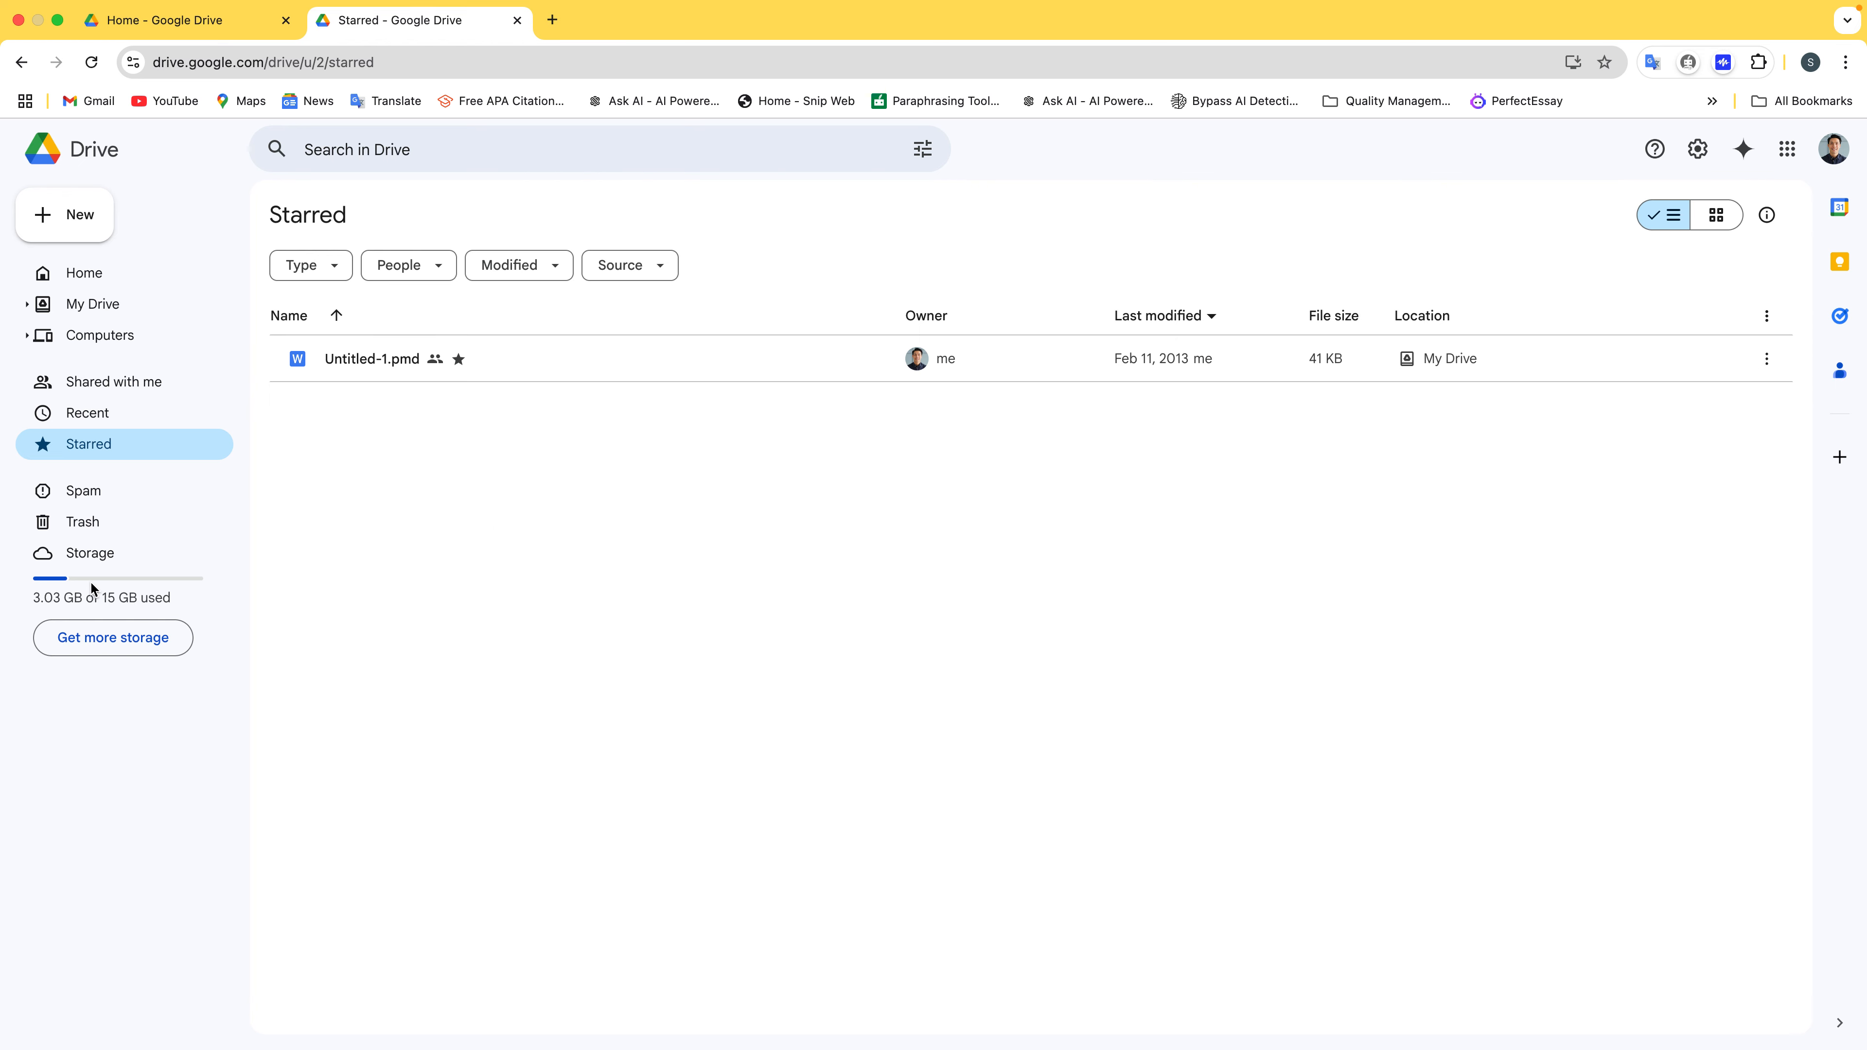
{"action": "left_click", "coordinate": [105, 536]}
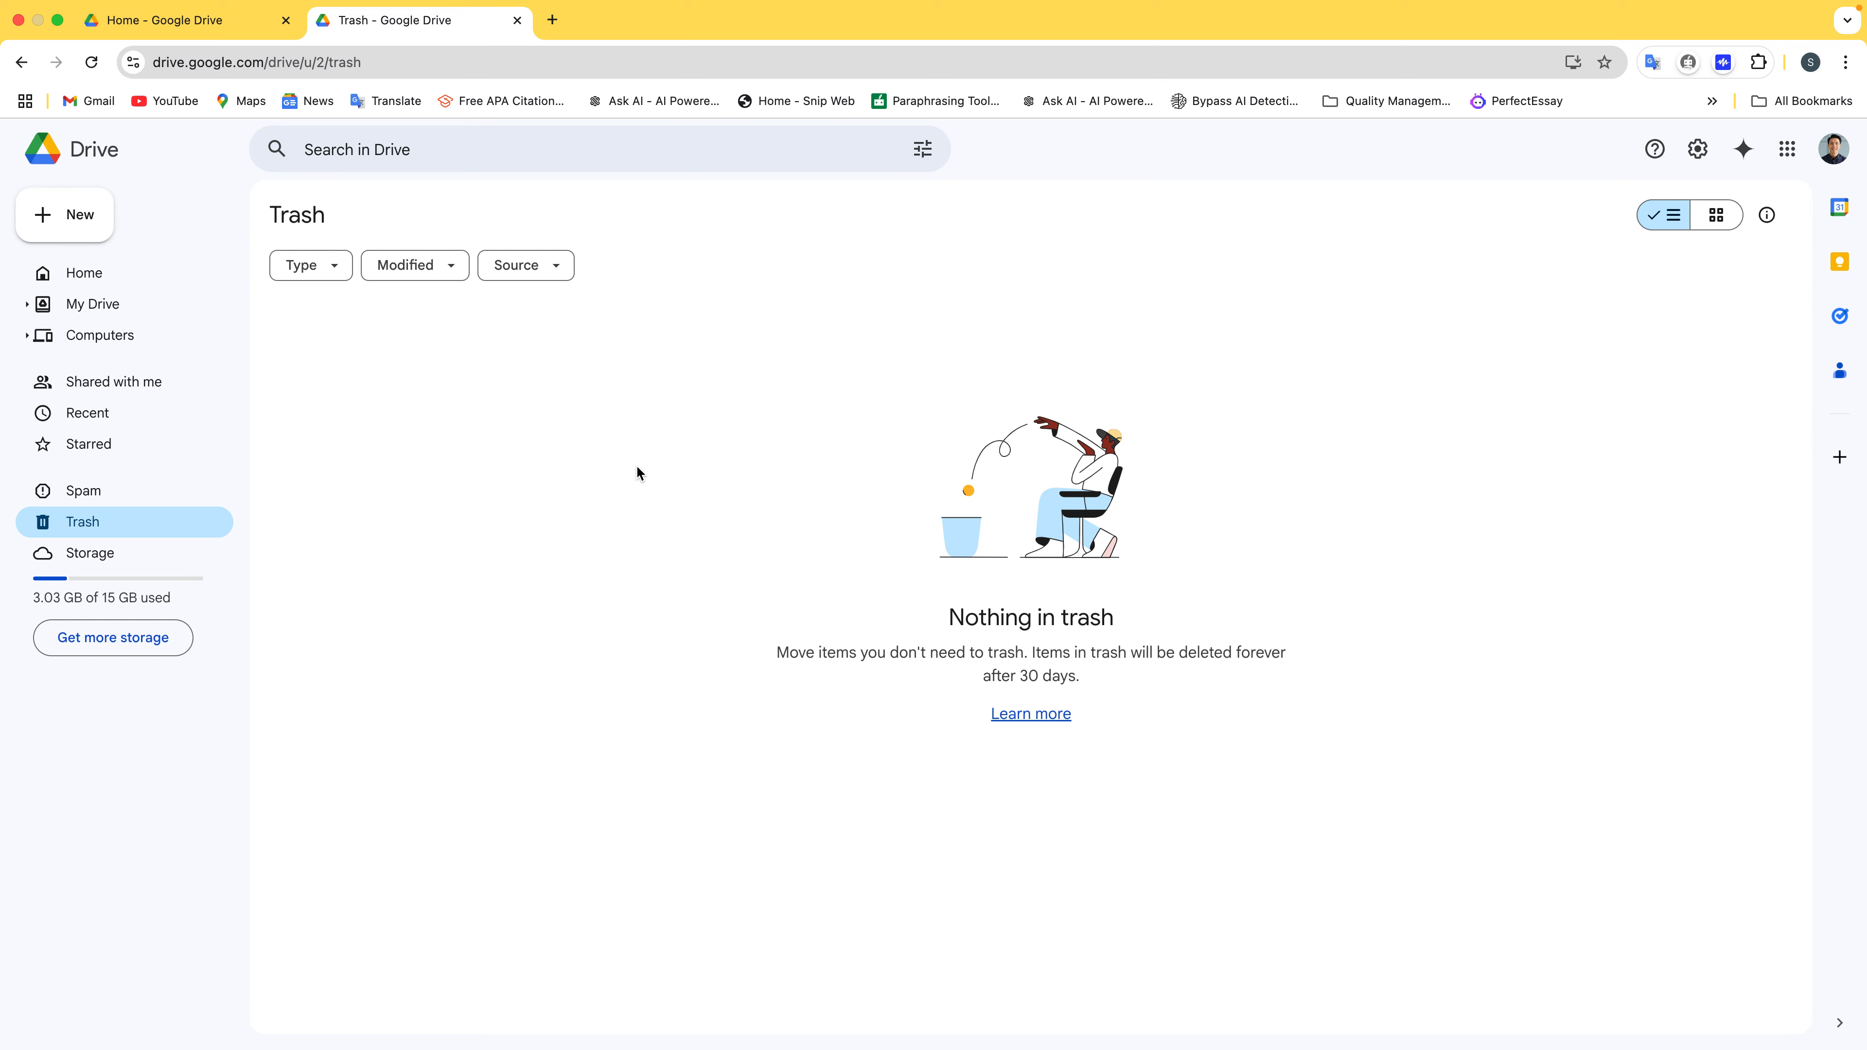
{"action": "left_click", "coordinate": [89, 307]}
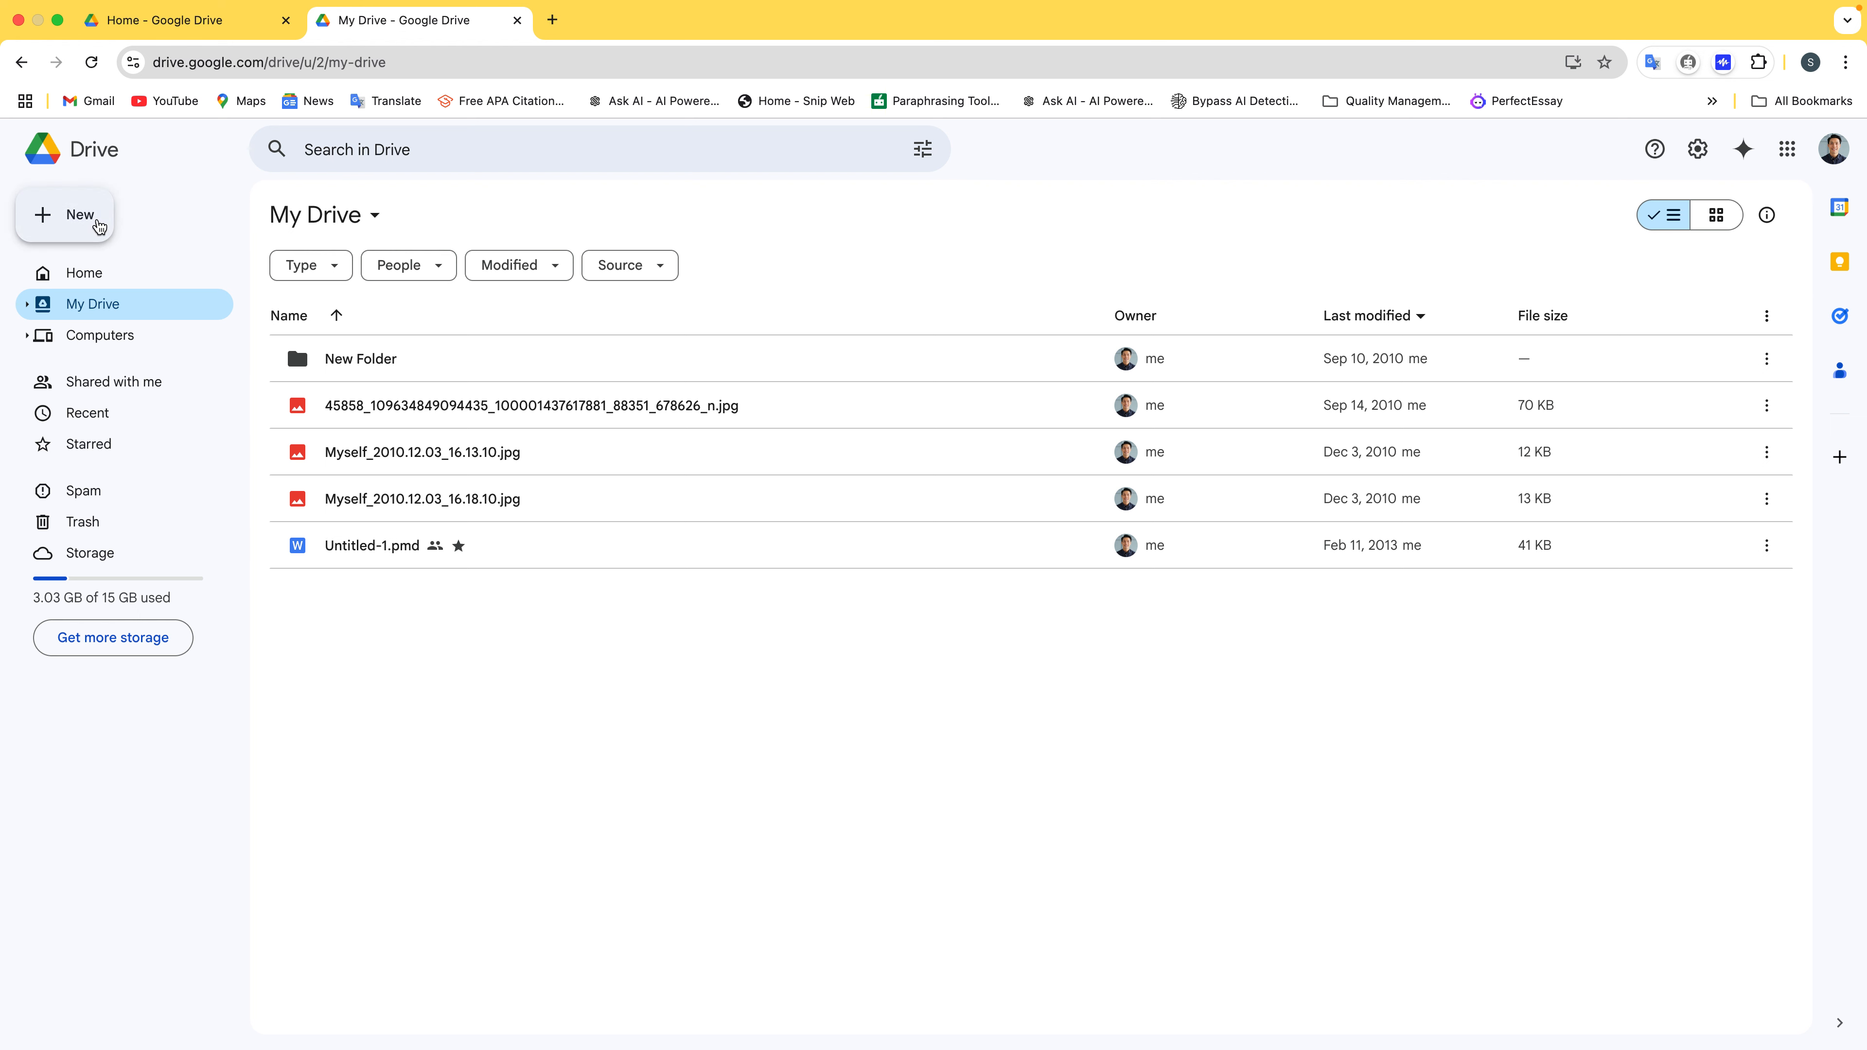
{"action": "left_click", "coordinate": [74, 216]}
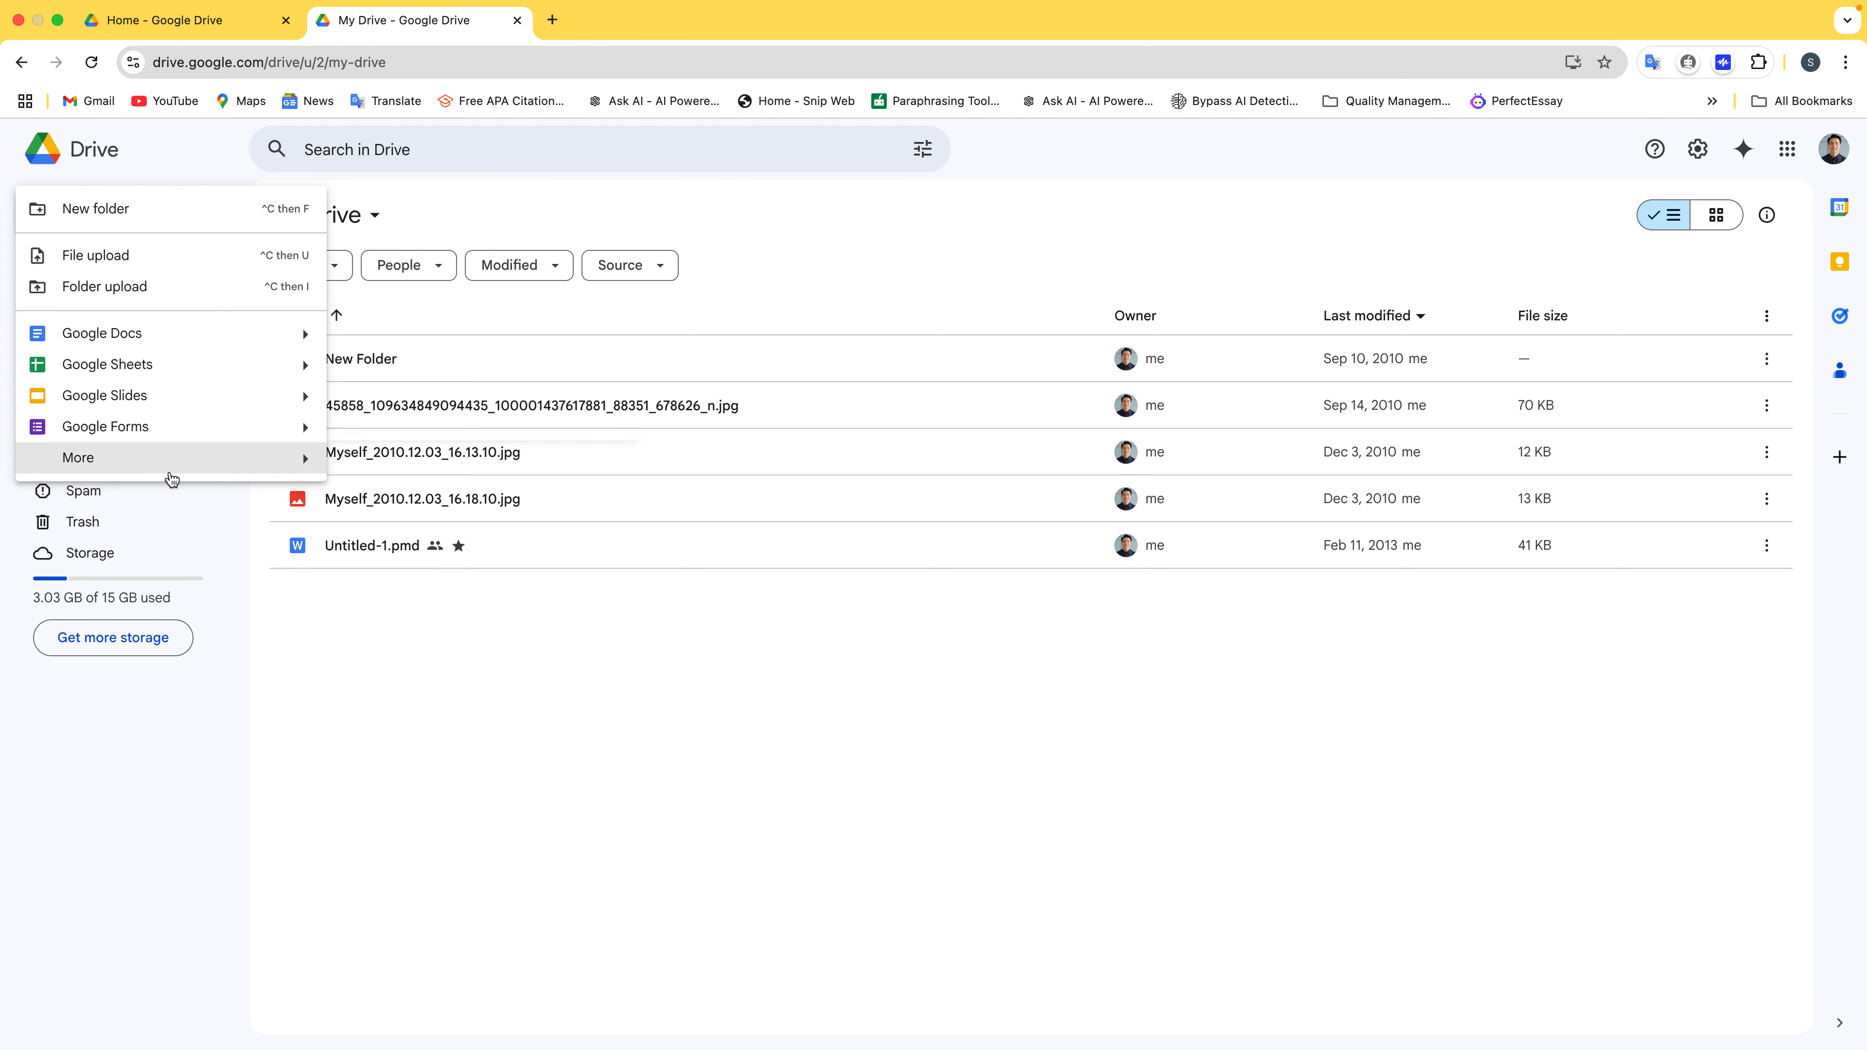
{"action": "mouse_move", "coordinate": [171, 472]}
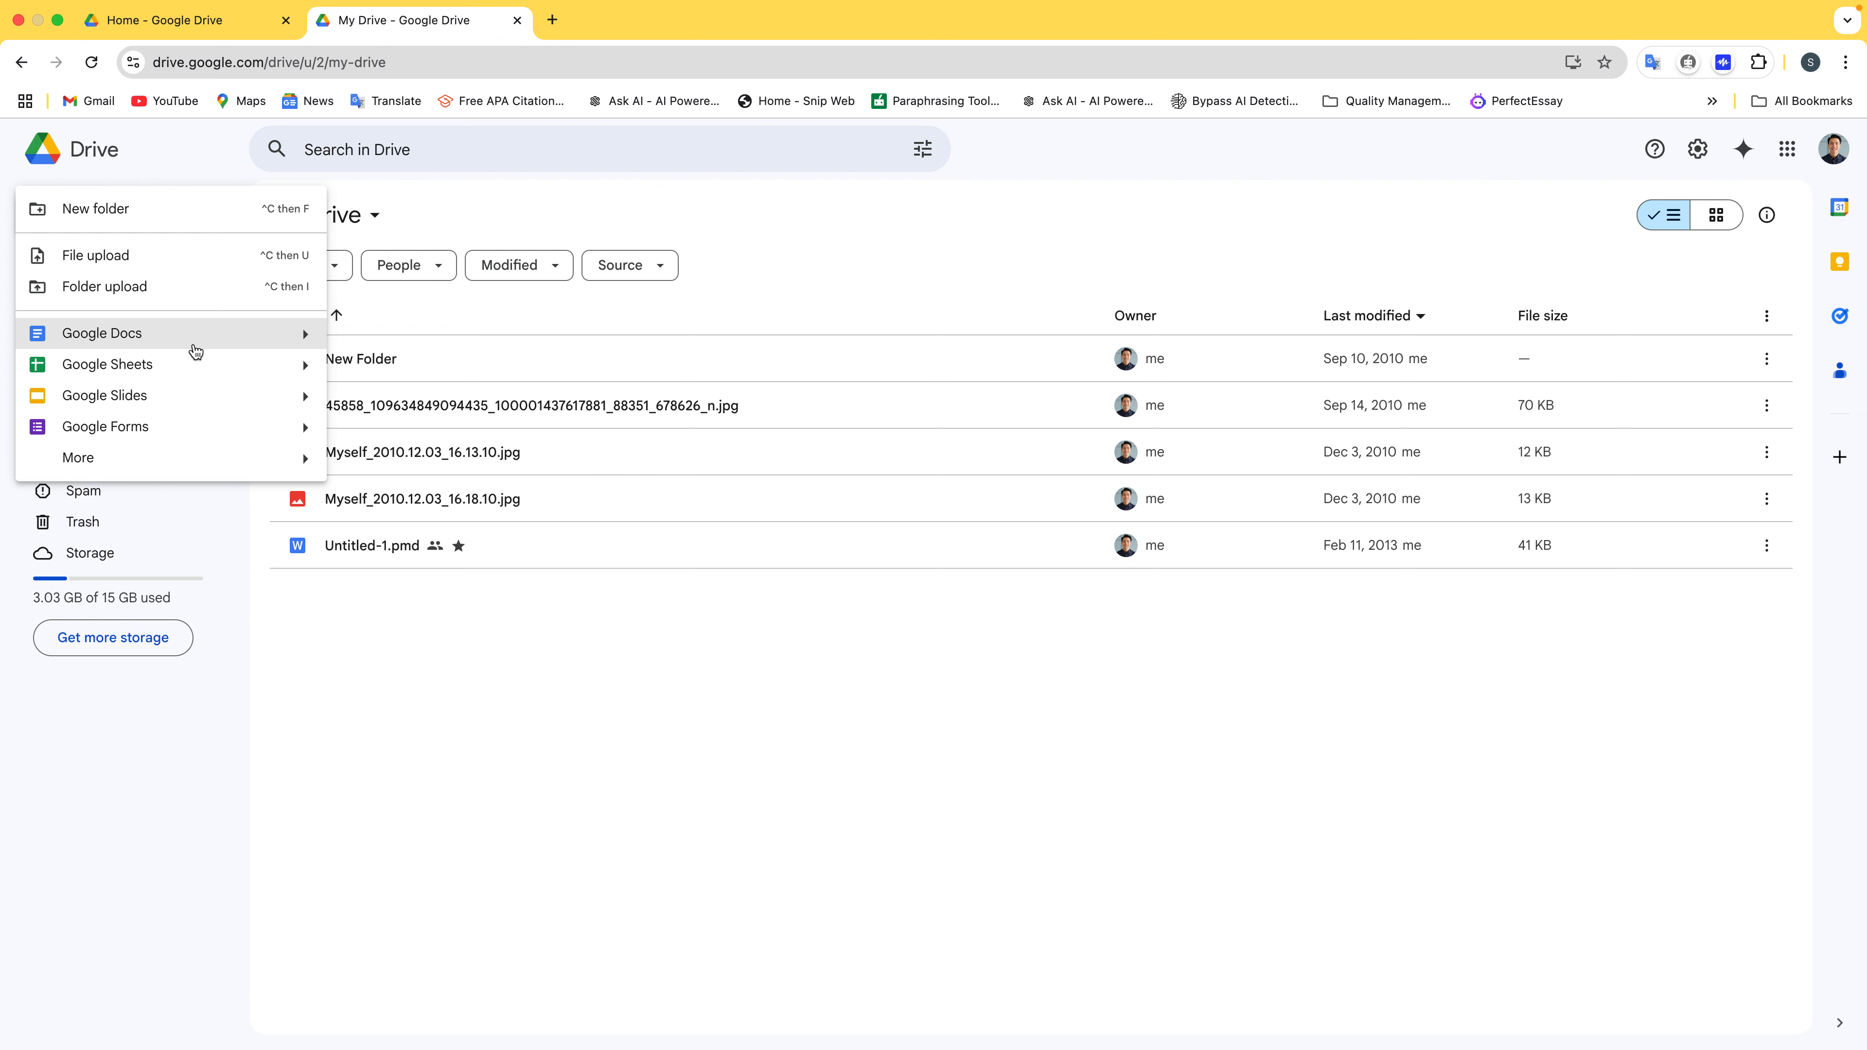
{"action": "mouse_move", "coordinate": [304, 334]}
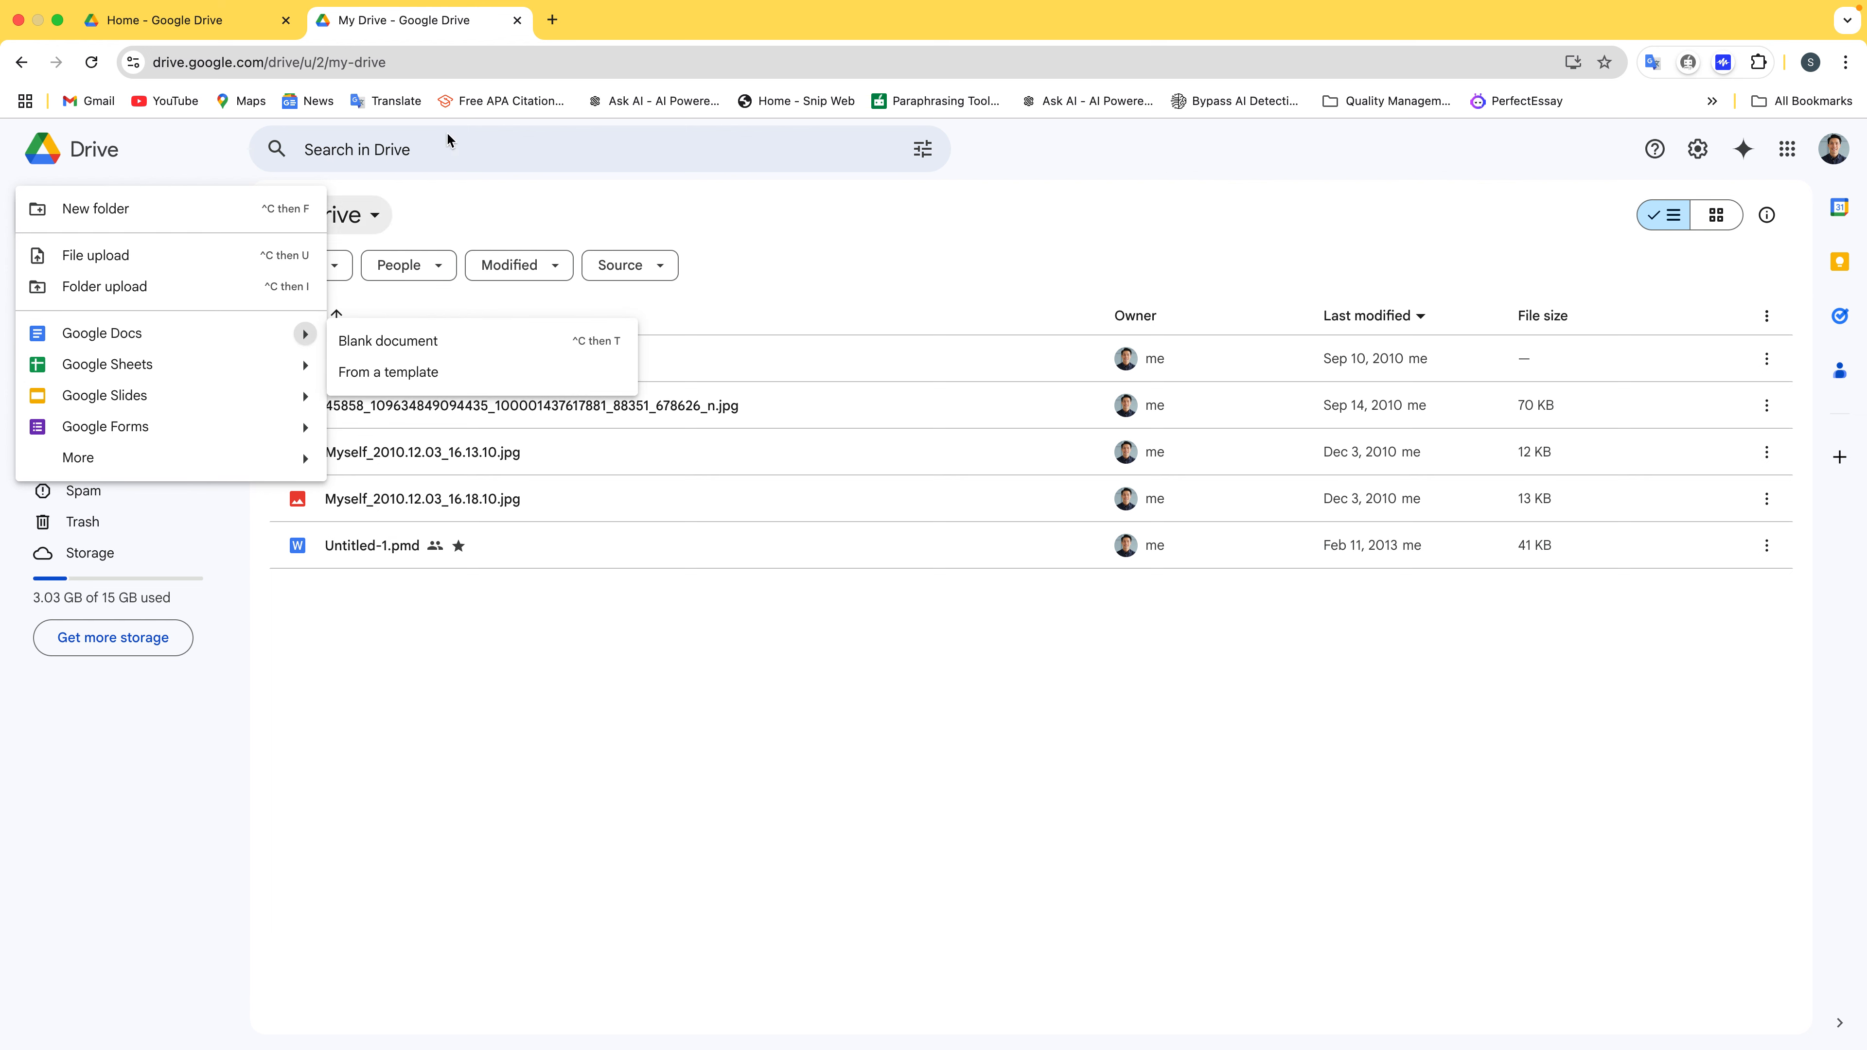
{"action": "left_click", "coordinate": [633, 198]}
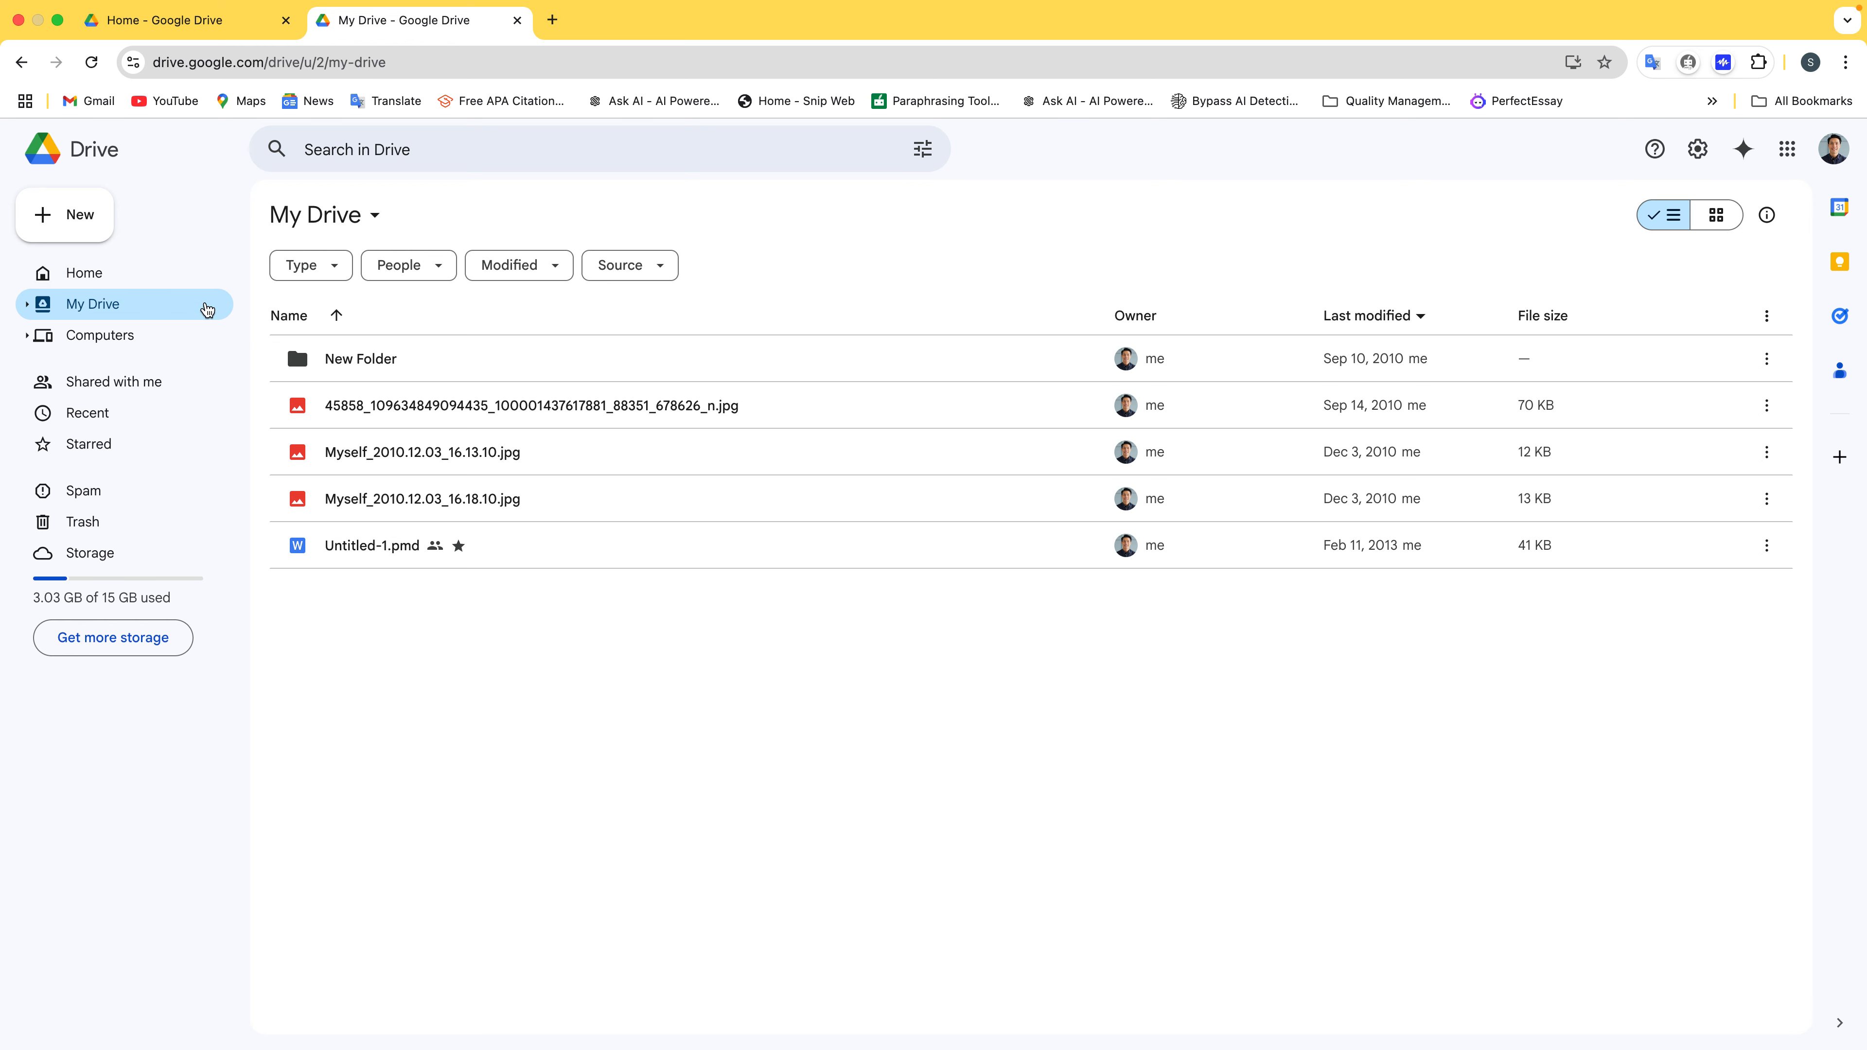
Create a new Google Docs document from a template via the New menu
{"action": "left_click", "coordinate": [65, 214]}
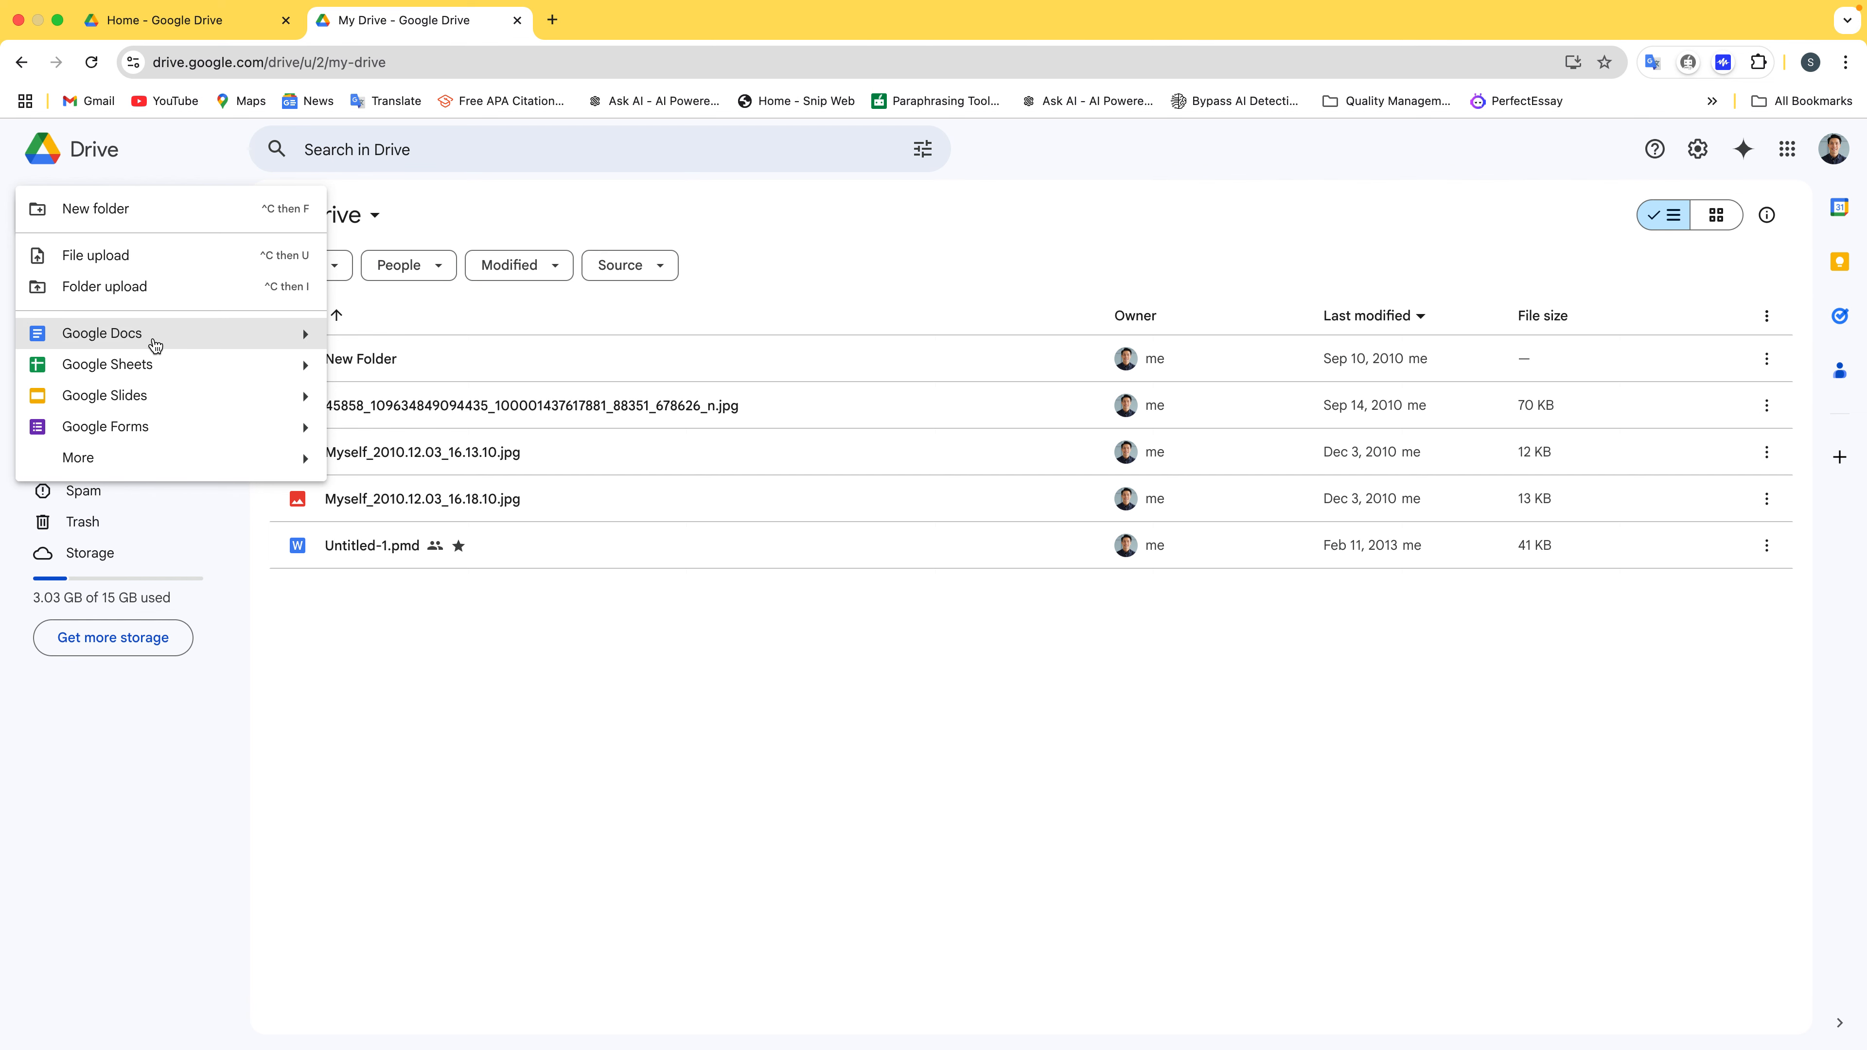
{"action": "mouse_move", "coordinate": [304, 337]}
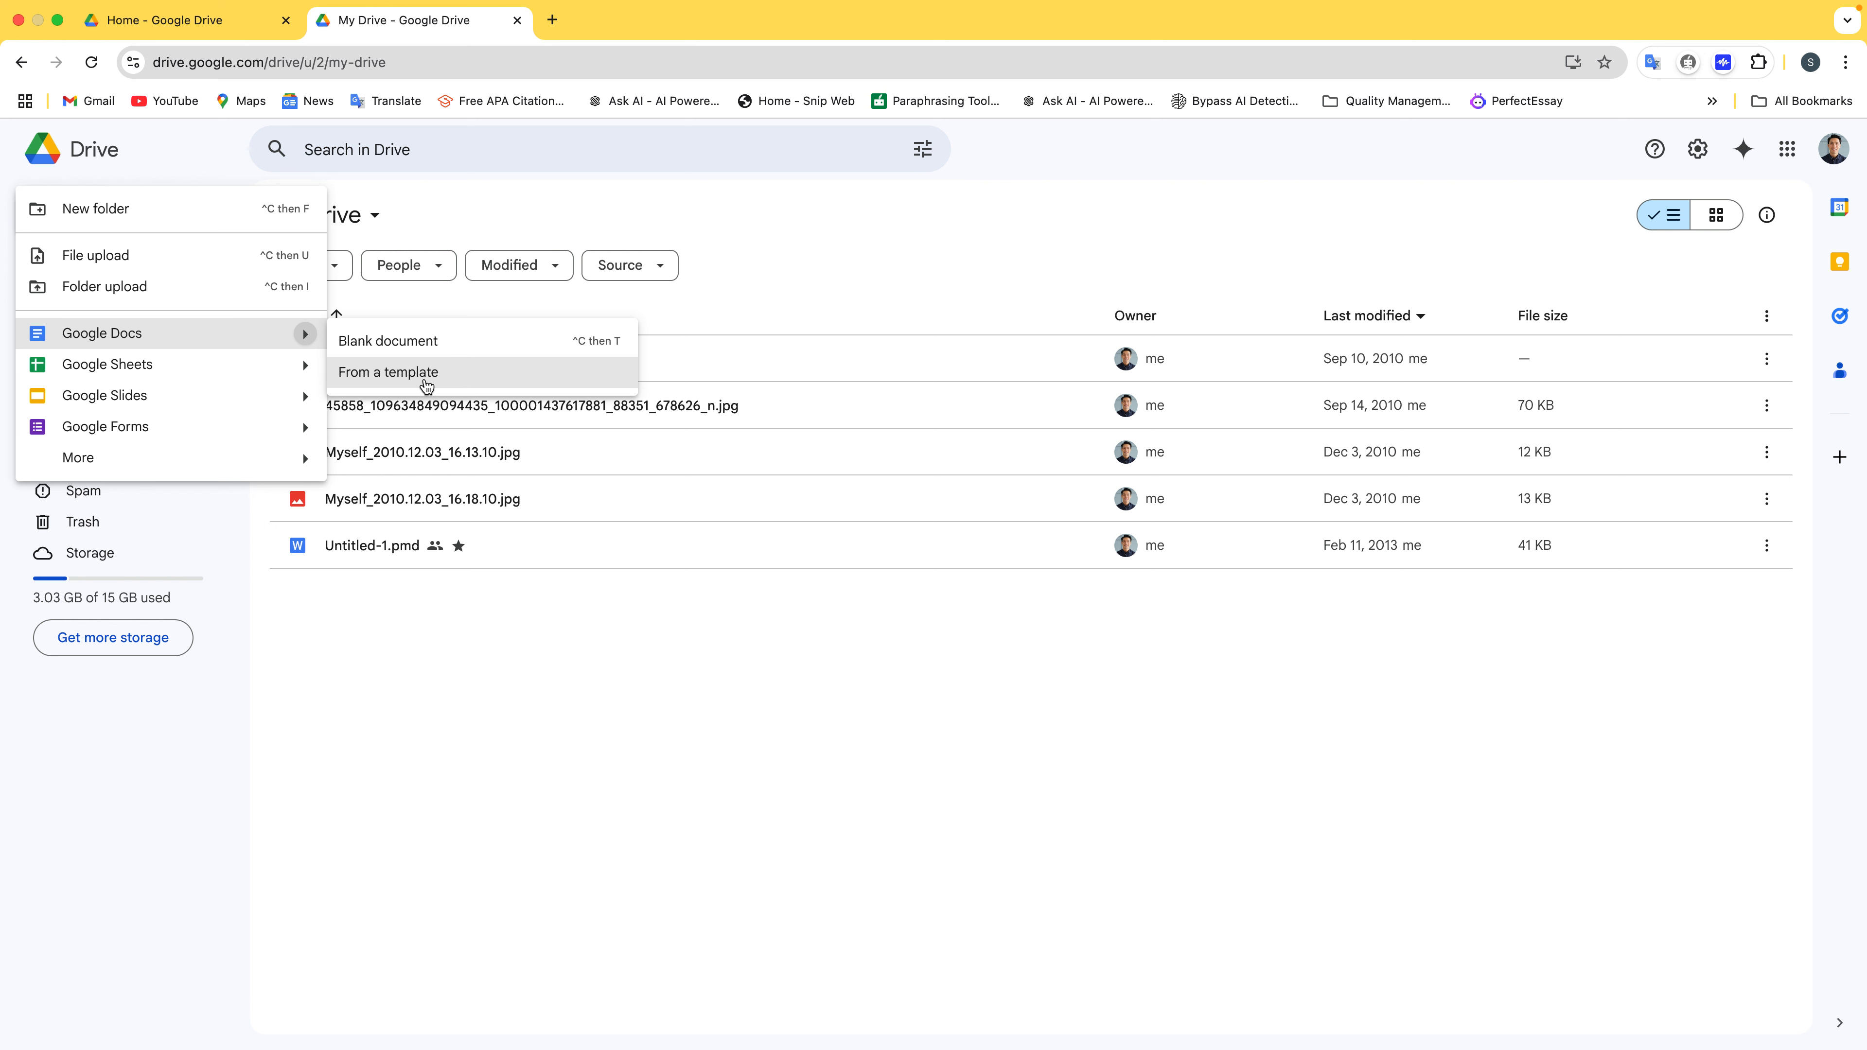
{"action": "left_click", "coordinate": [427, 381]}
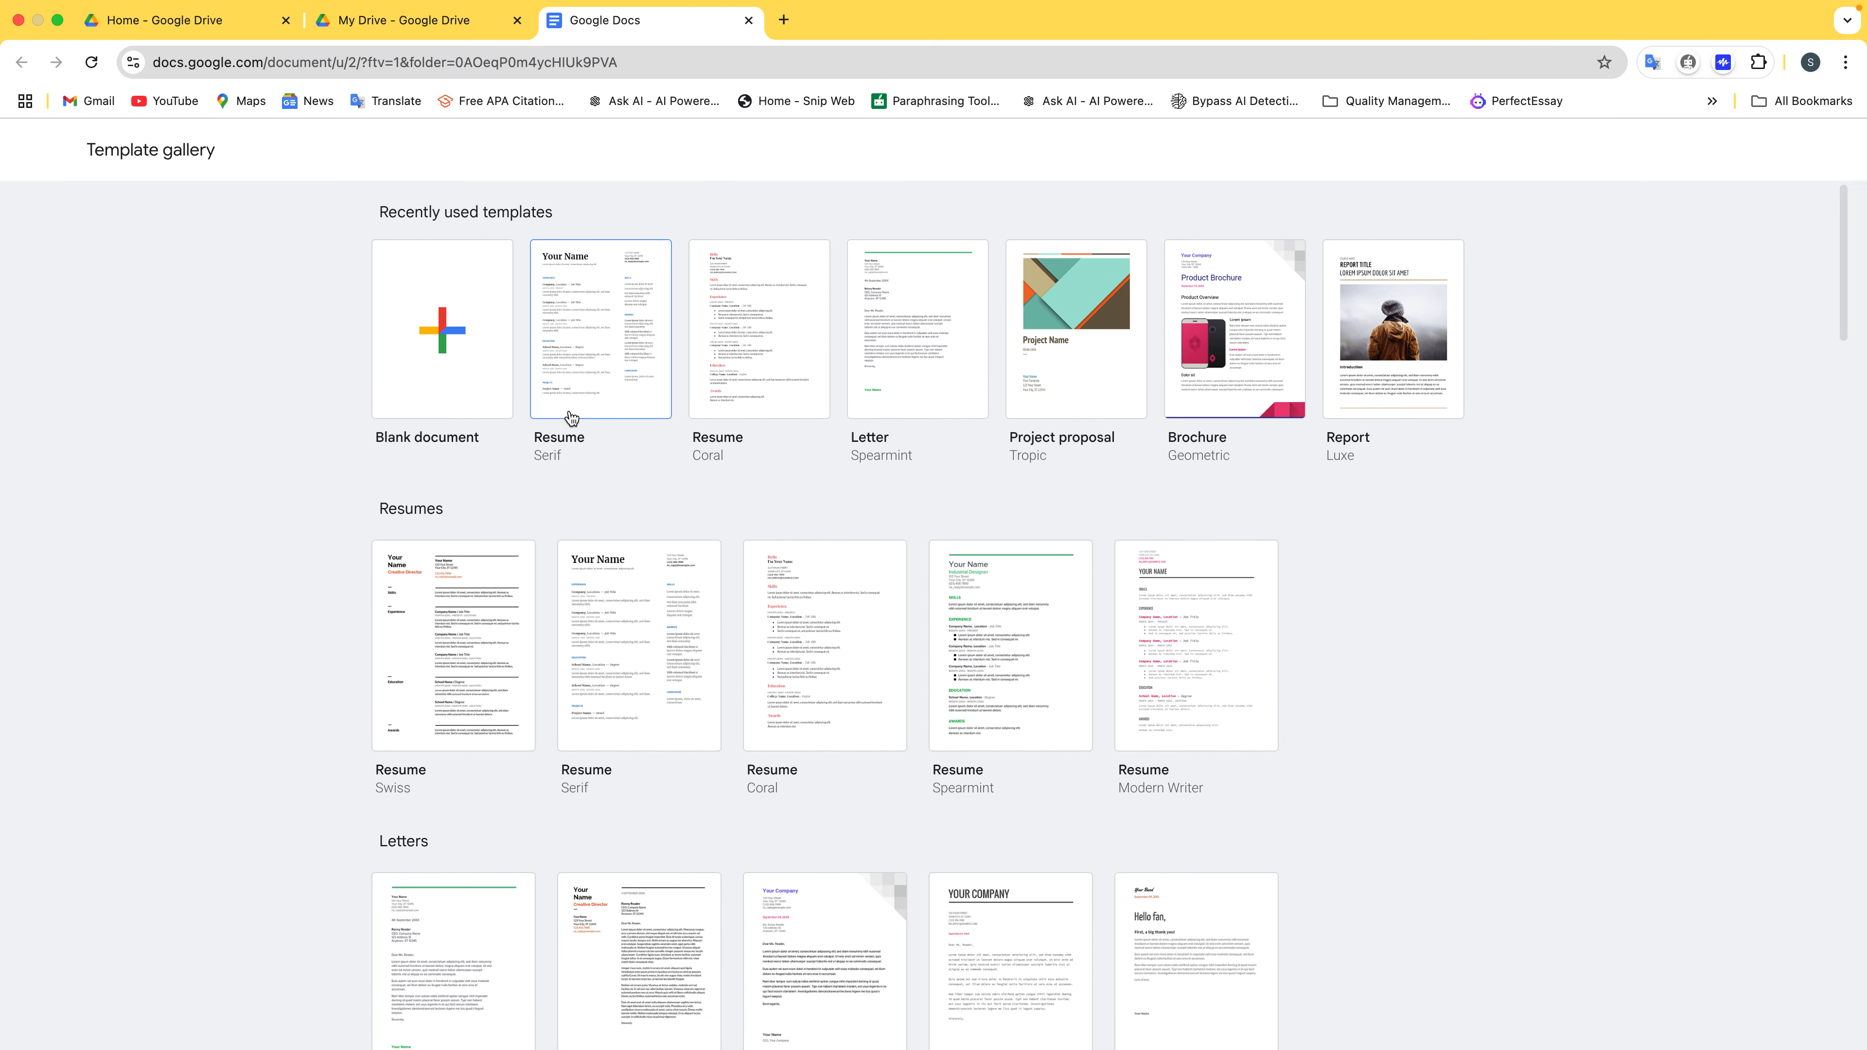
Browse the template gallery and start a resume from the Modern Writer template
{"action": "scroll", "coordinate": [574, 356], "scroll_direction": "down", "scroll_amount": 2}
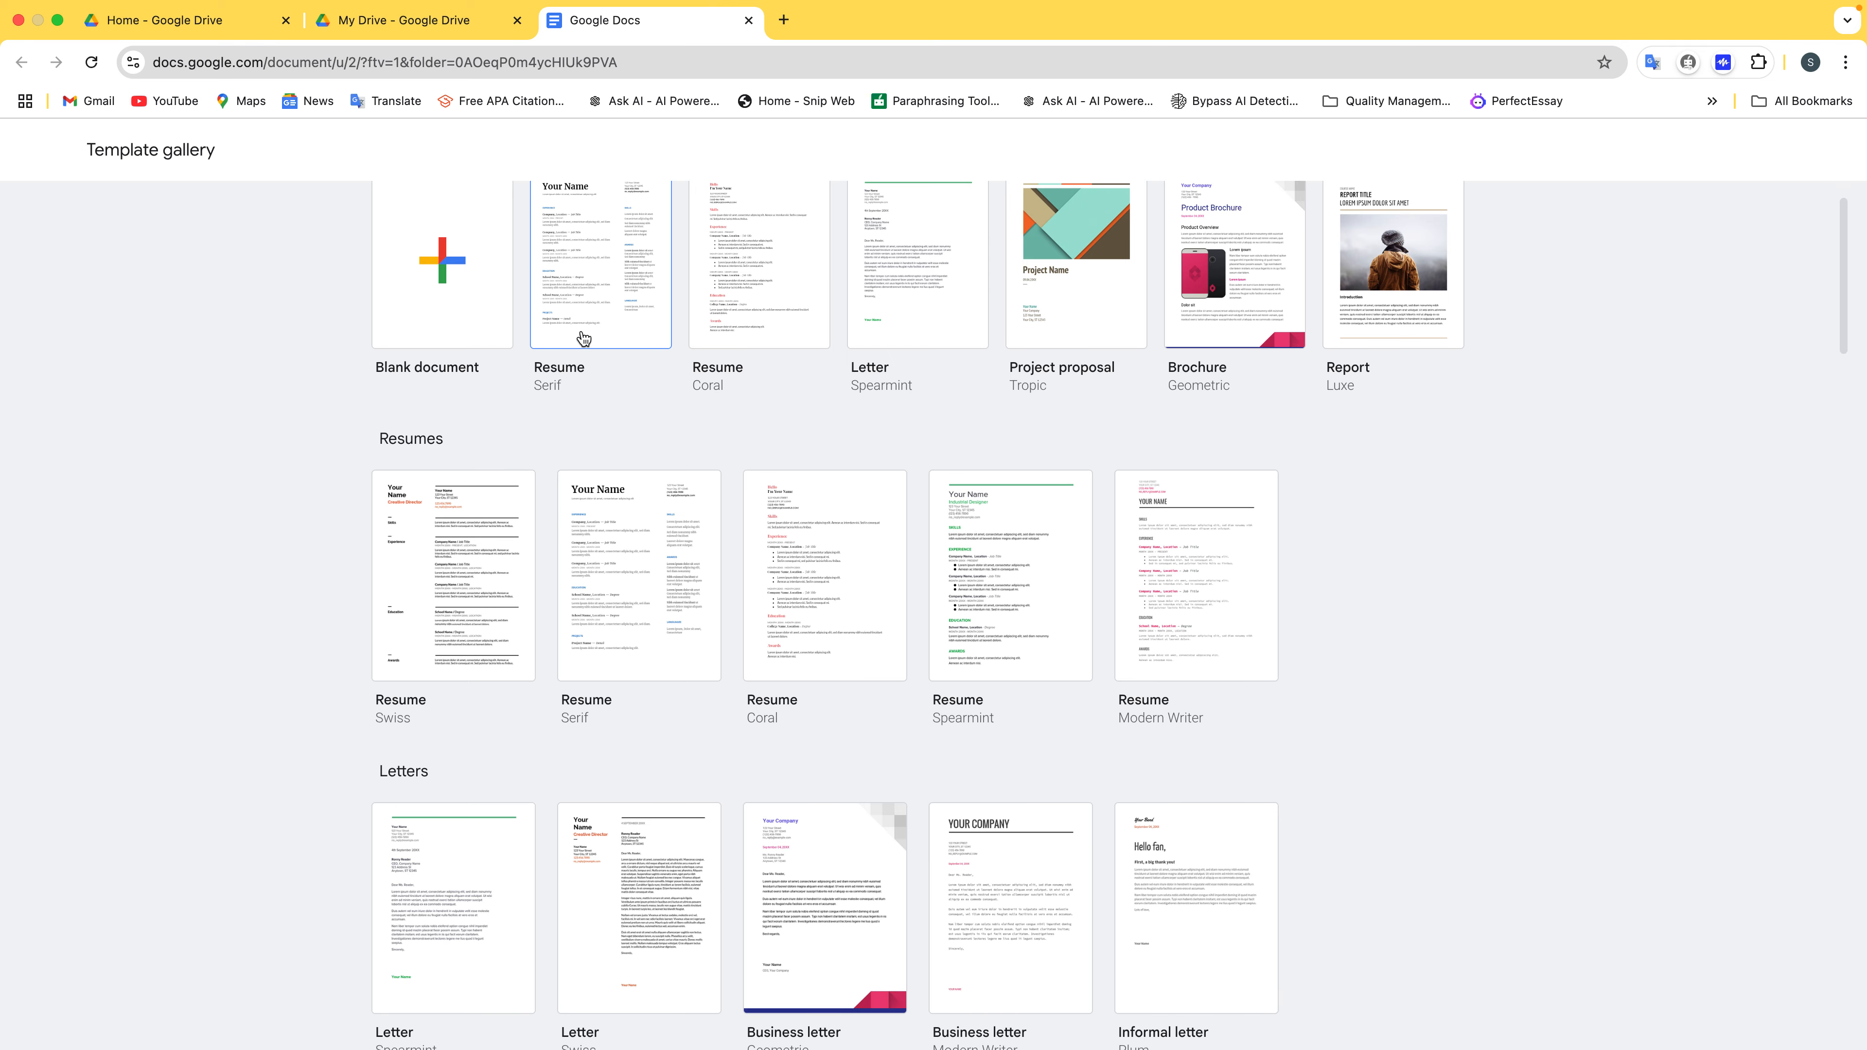
{"action": "scroll", "coordinate": [596, 353], "scroll_direction": "down", "scroll_amount": 2}
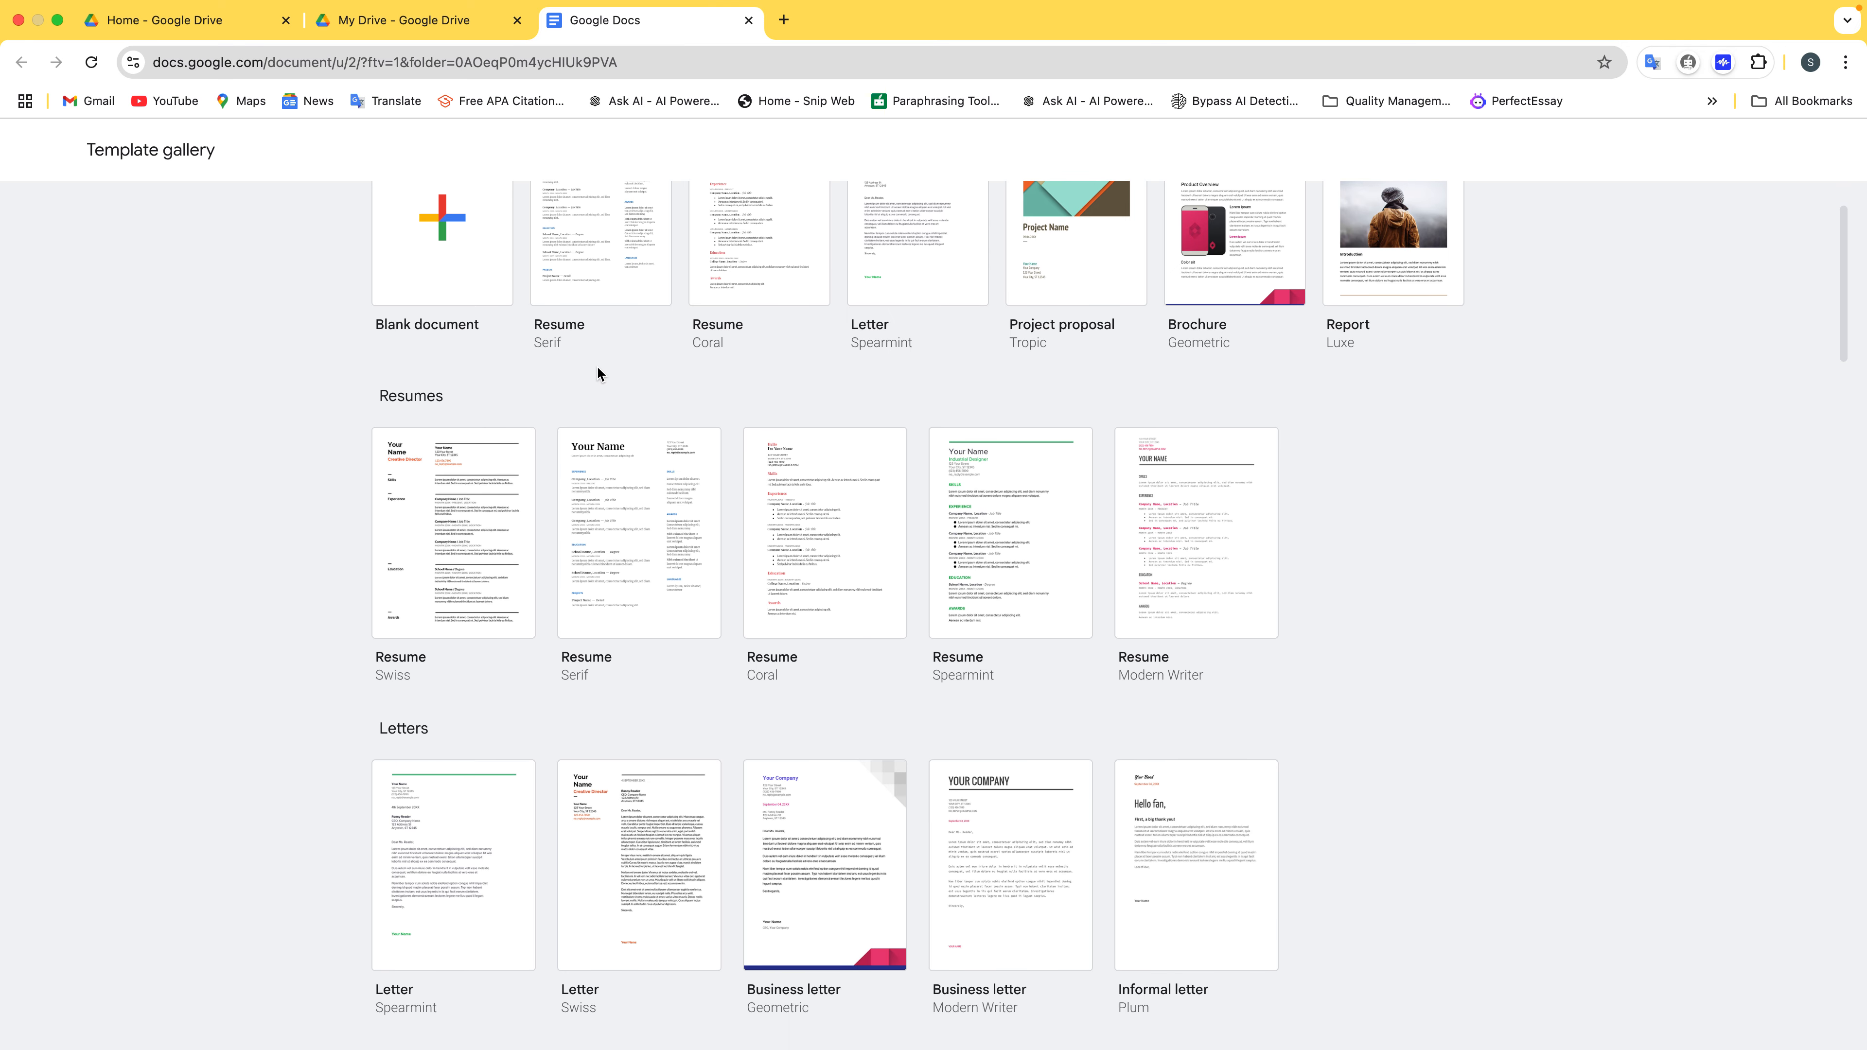
{"action": "scroll", "coordinate": [577, 623], "scroll_direction": "down", "scroll_amount": 1}
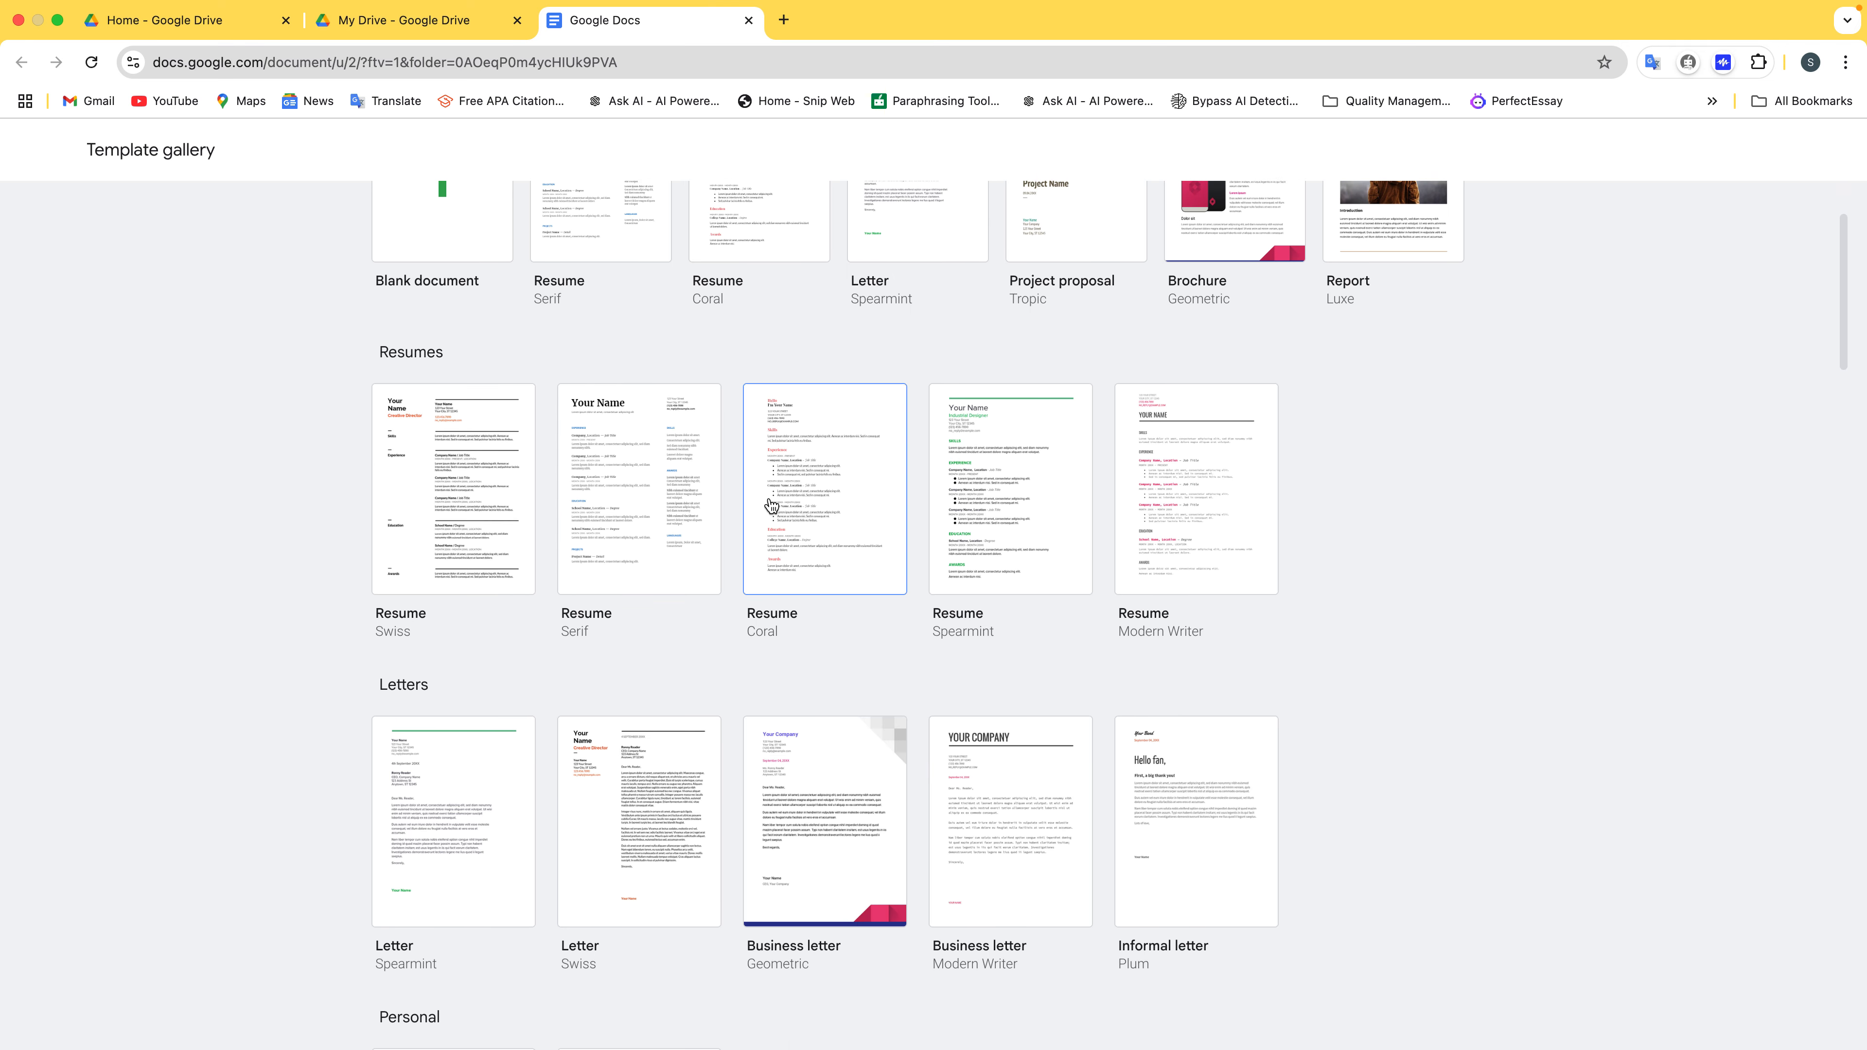
{"action": "scroll", "coordinate": [961, 488], "scroll_direction": "down", "scroll_amount": 1}
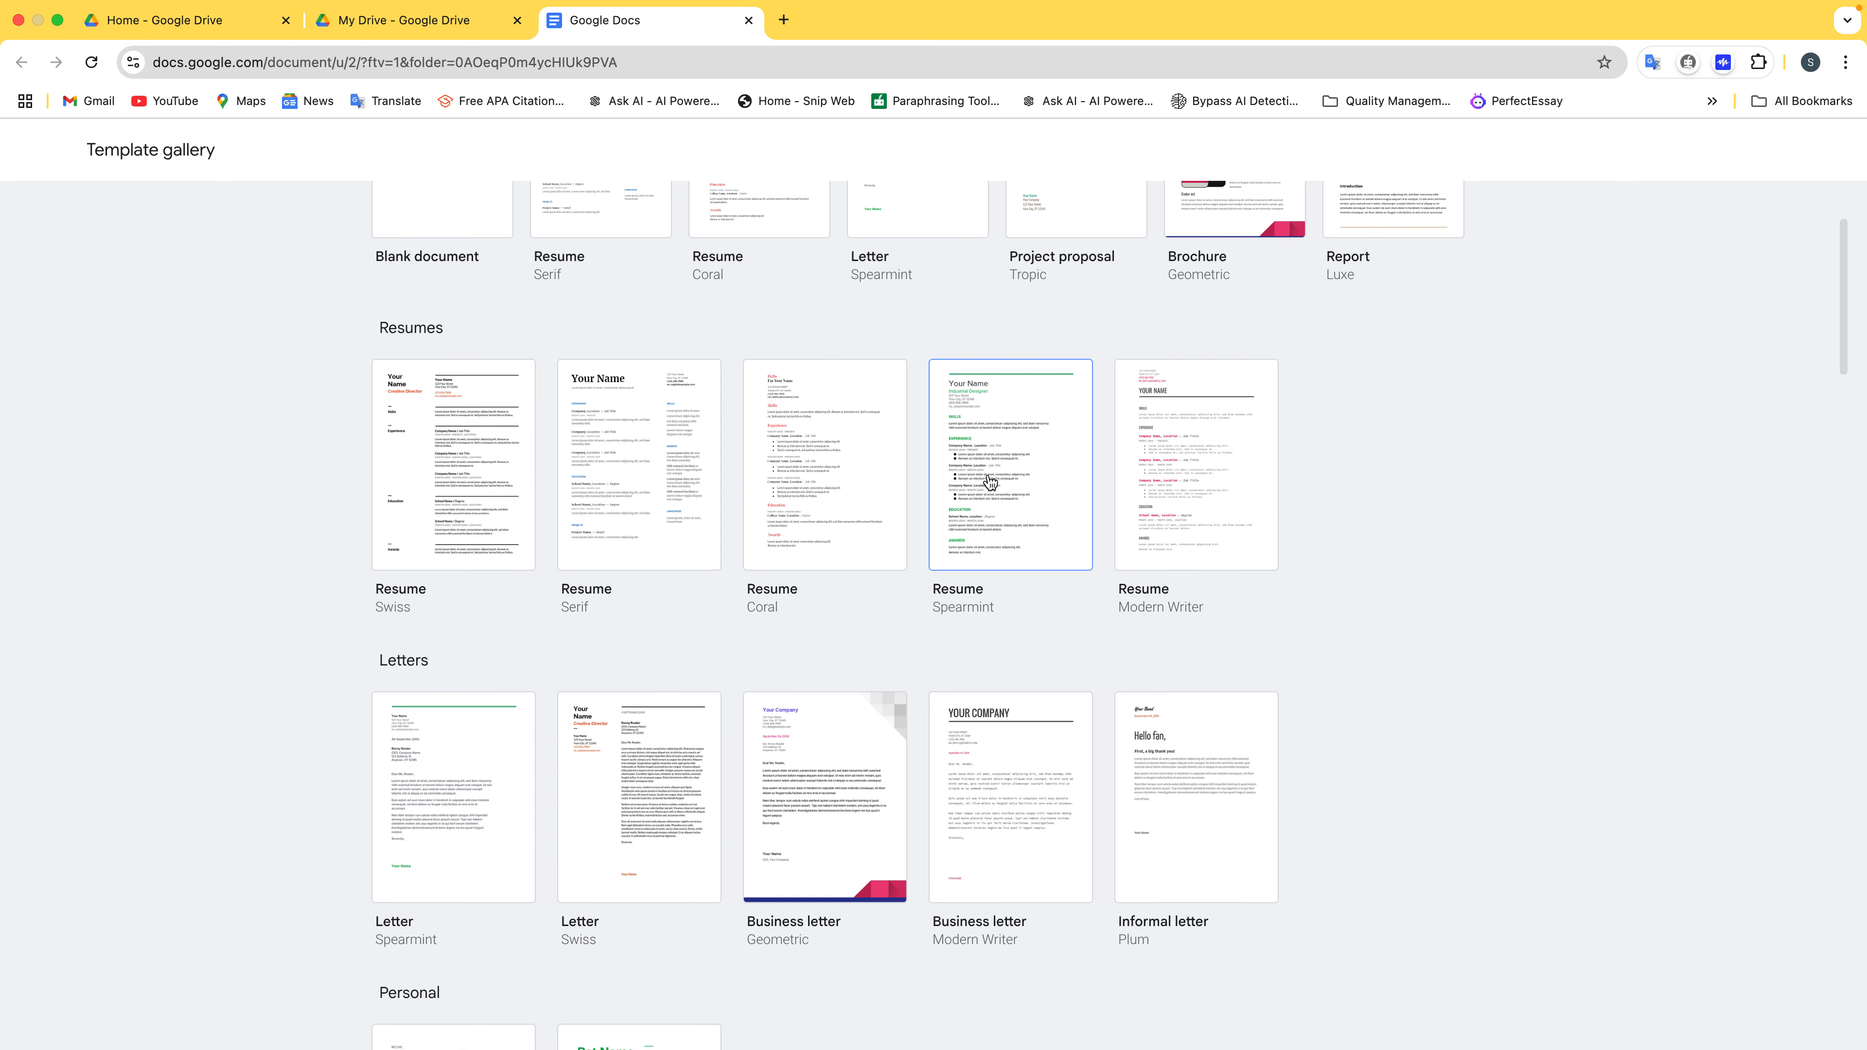
{"action": "scroll", "coordinate": [1131, 521], "scroll_direction": "down", "scroll_amount": 1}
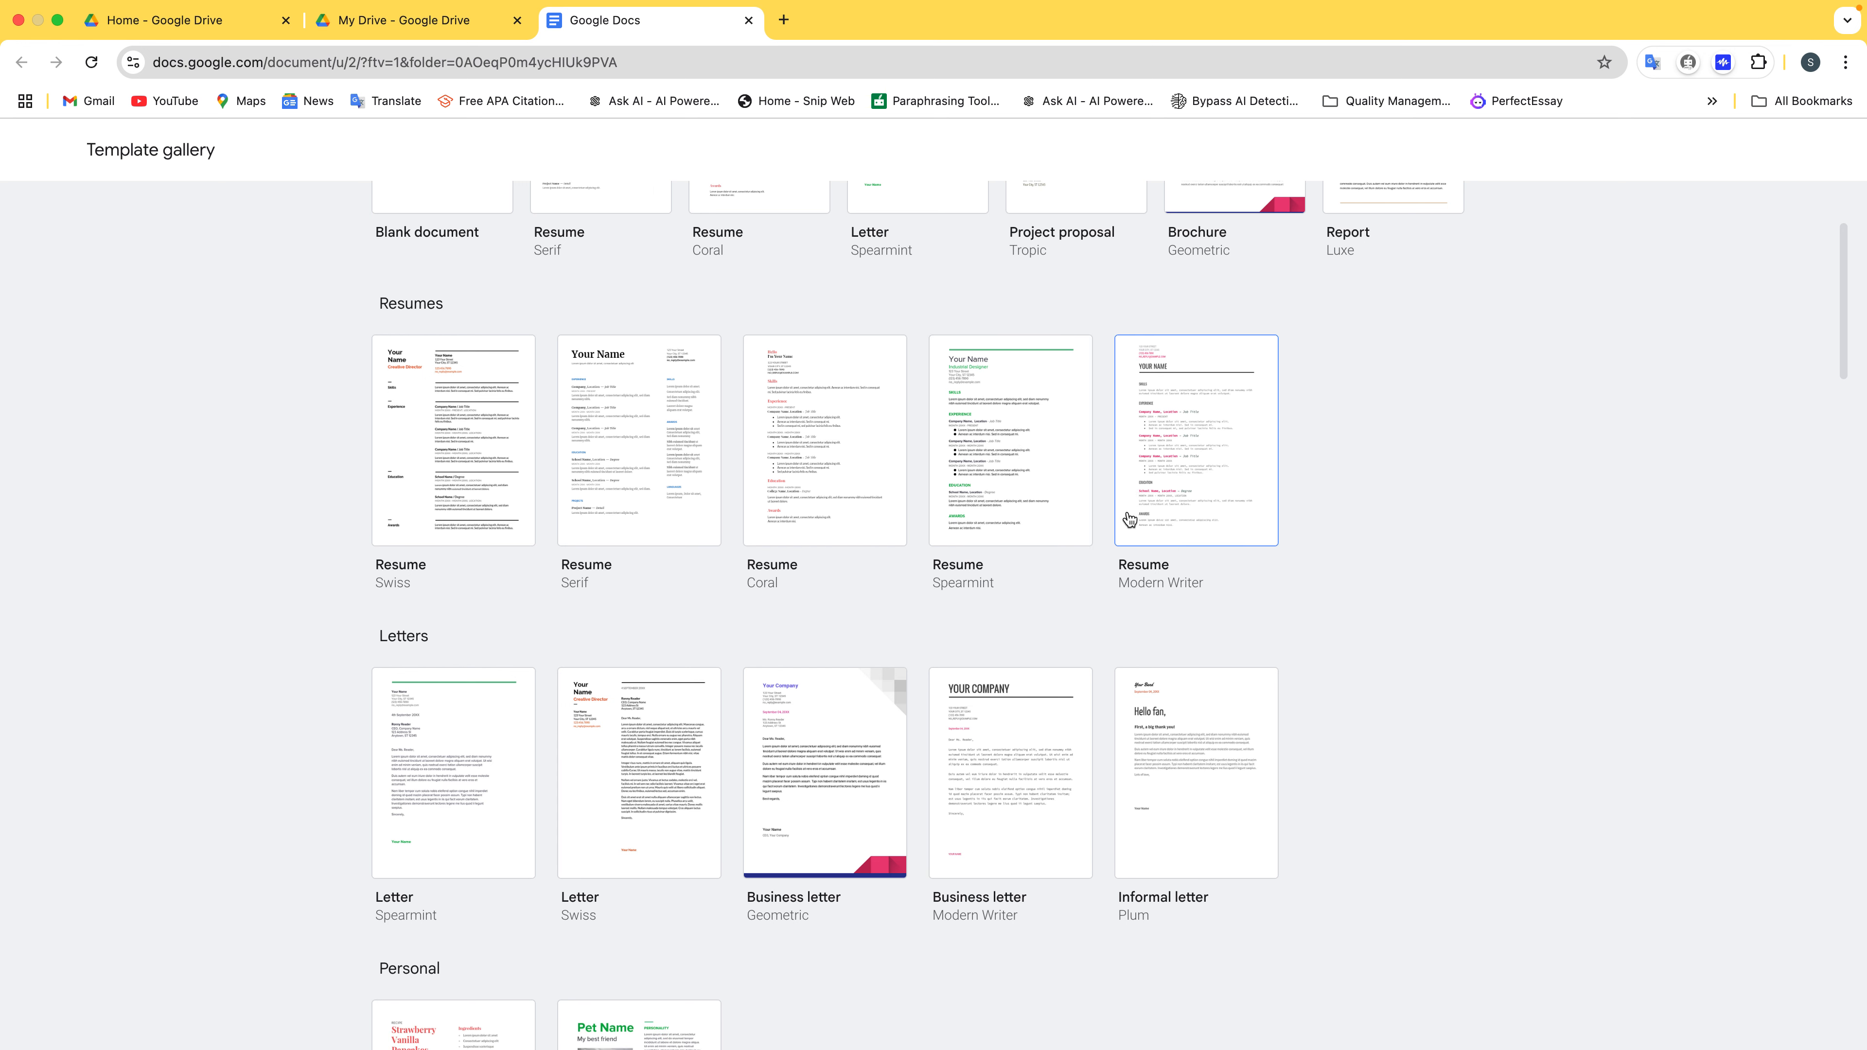
{"action": "scroll", "coordinate": [1315, 671], "scroll_direction": "down", "scroll_amount": 3}
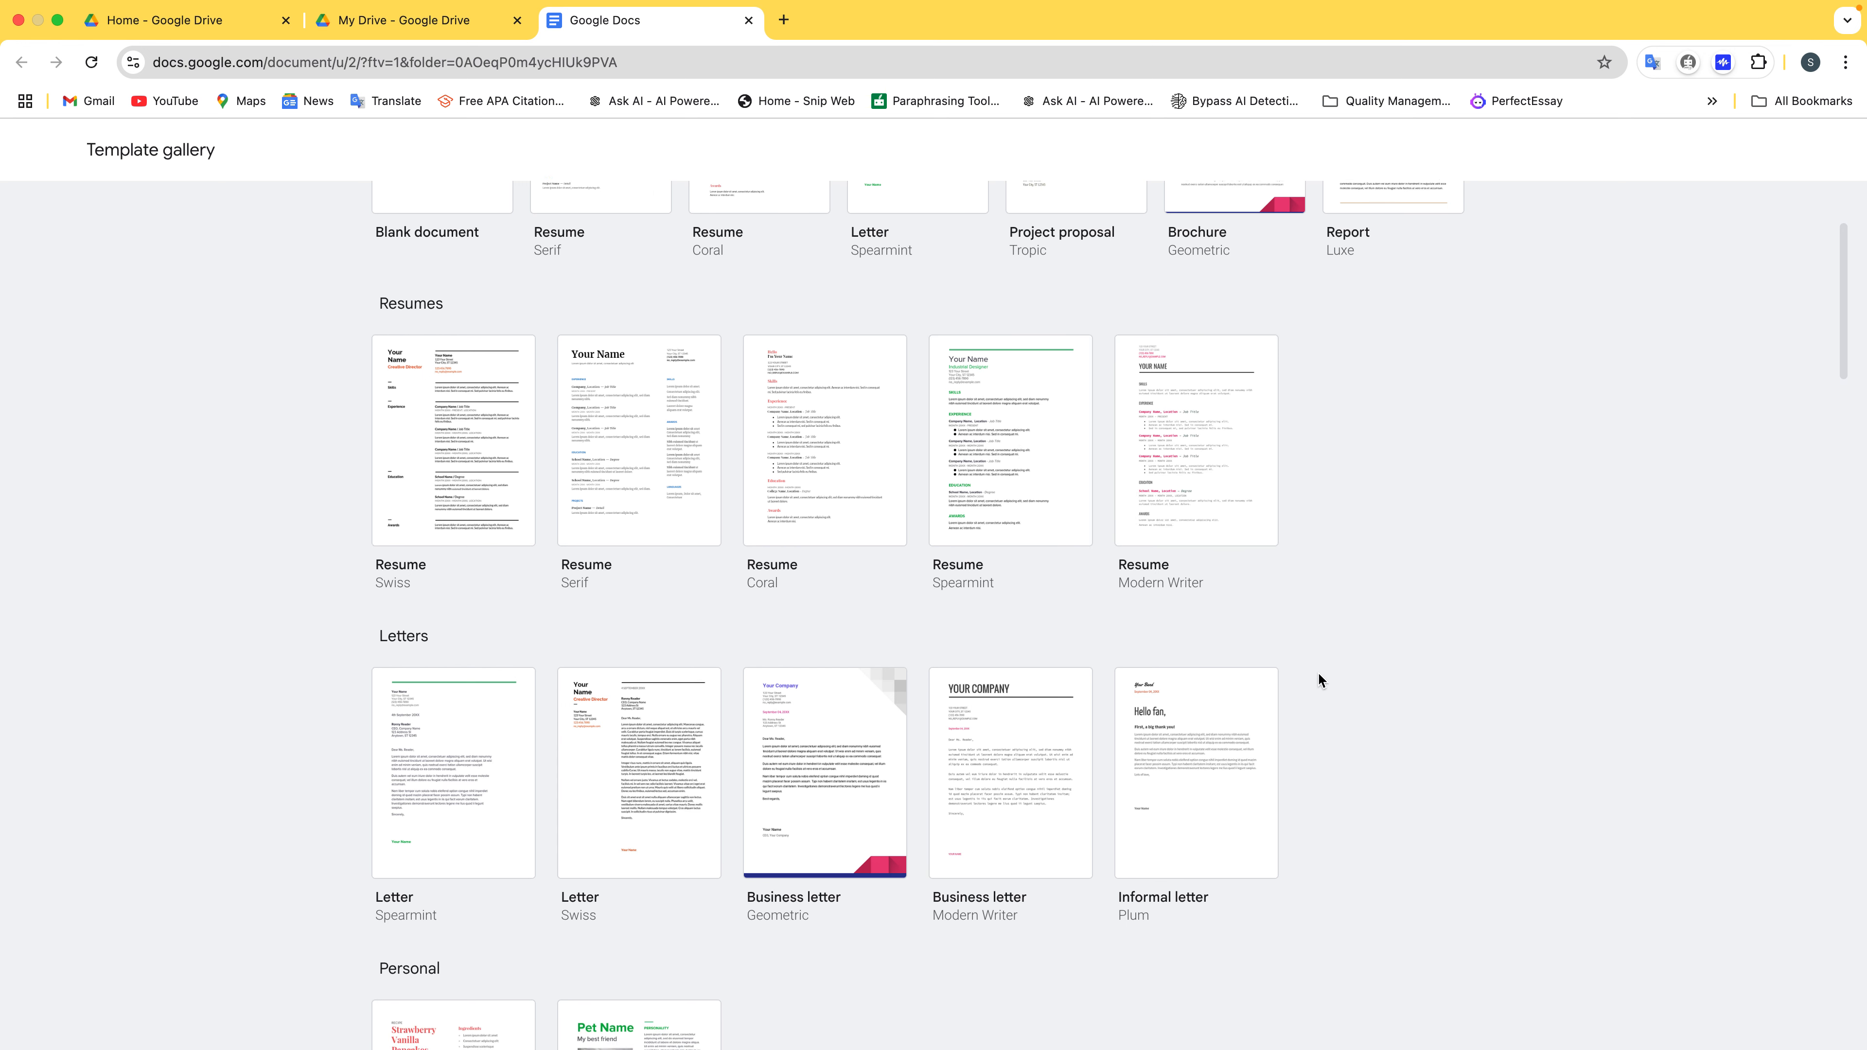
{"action": "scroll", "coordinate": [1310, 671], "scroll_direction": "down", "scroll_amount": 5}
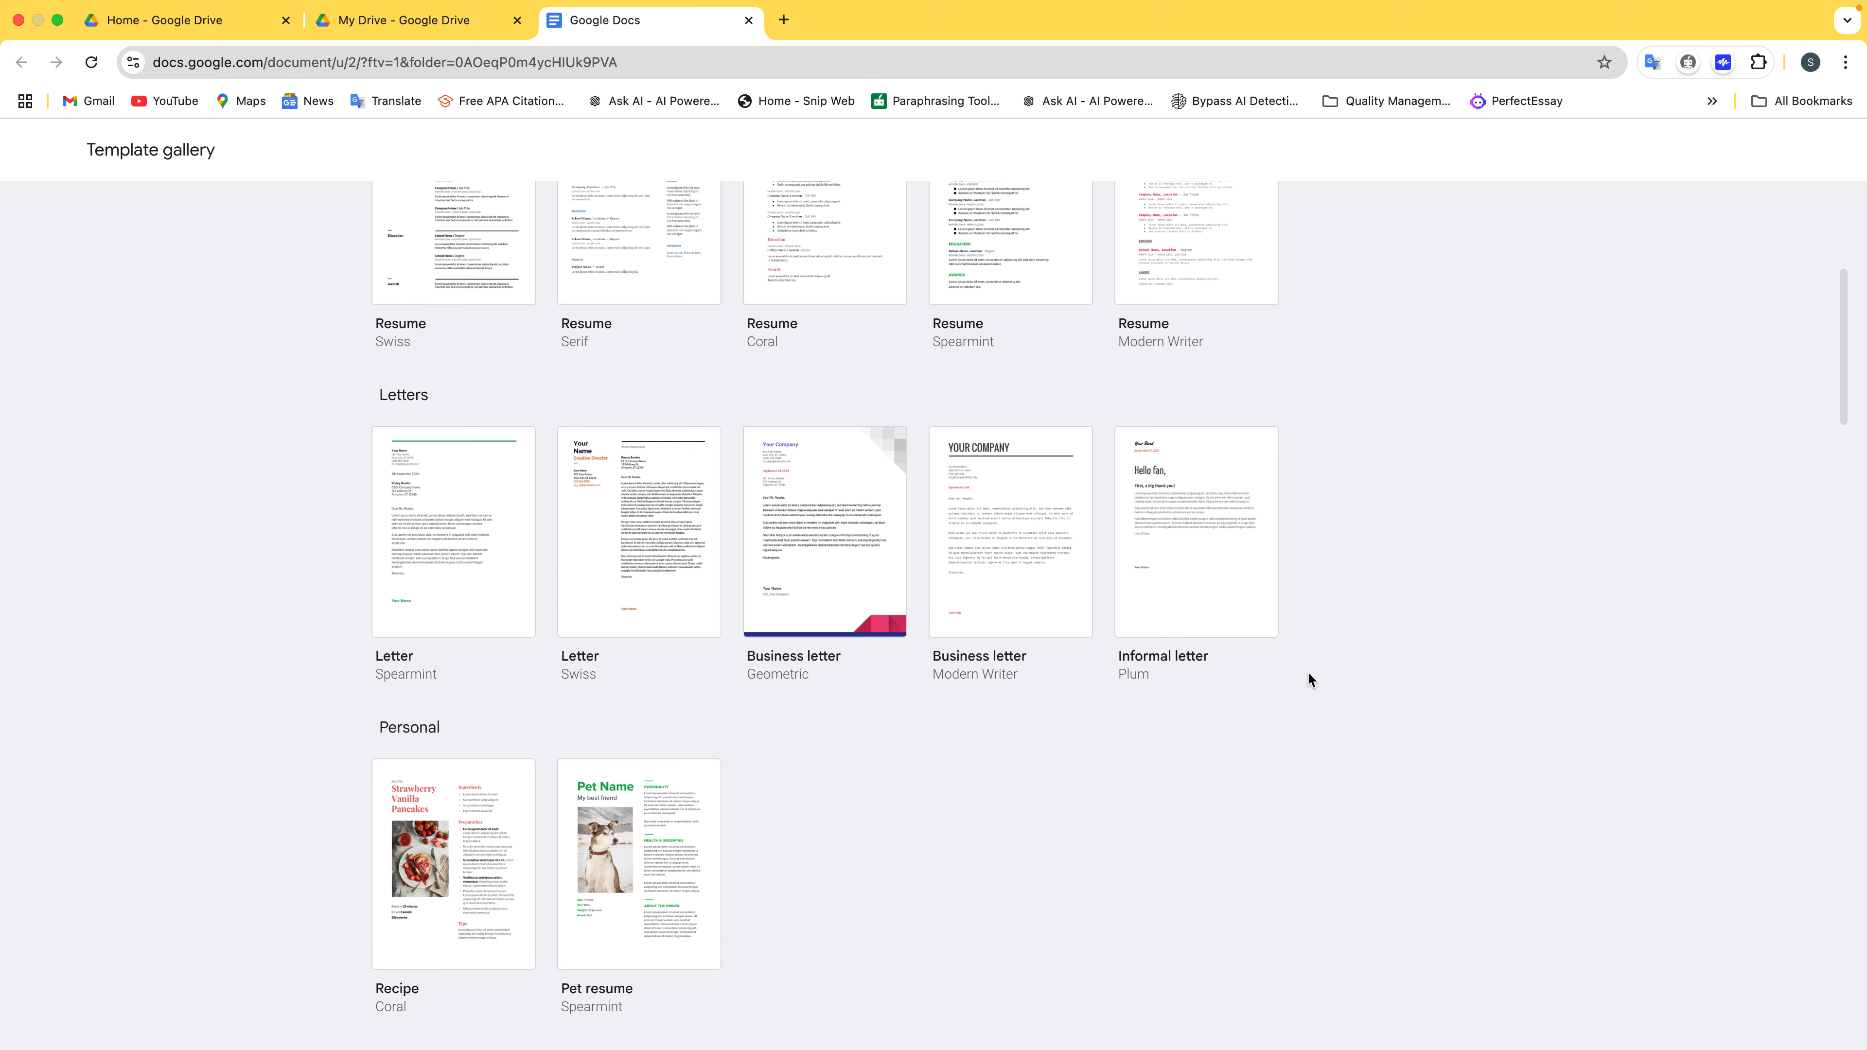
{"action": "scroll", "coordinate": [1308, 673], "scroll_direction": "up", "scroll_amount": 8}
{"action": "scroll", "coordinate": [1305, 672], "scroll_direction": "up", "scroll_amount": 5}
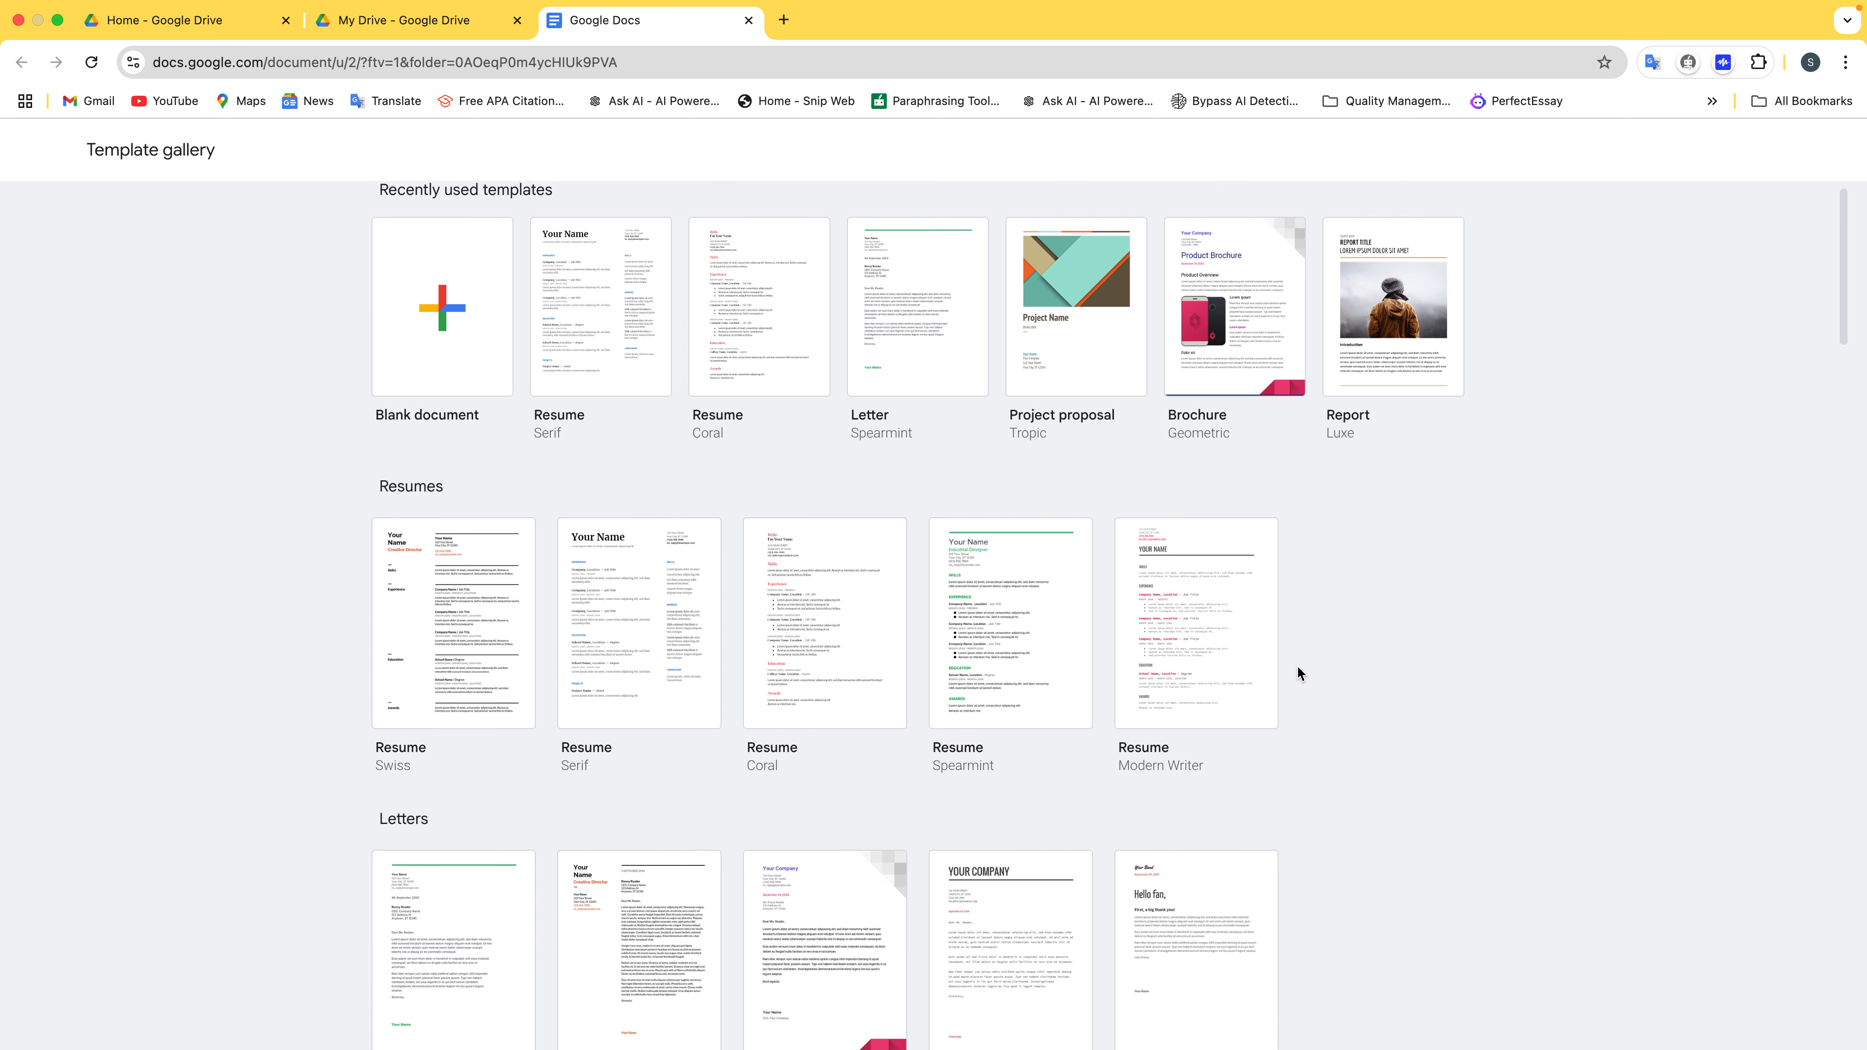
{"action": "left_click", "coordinate": [1218, 671]}
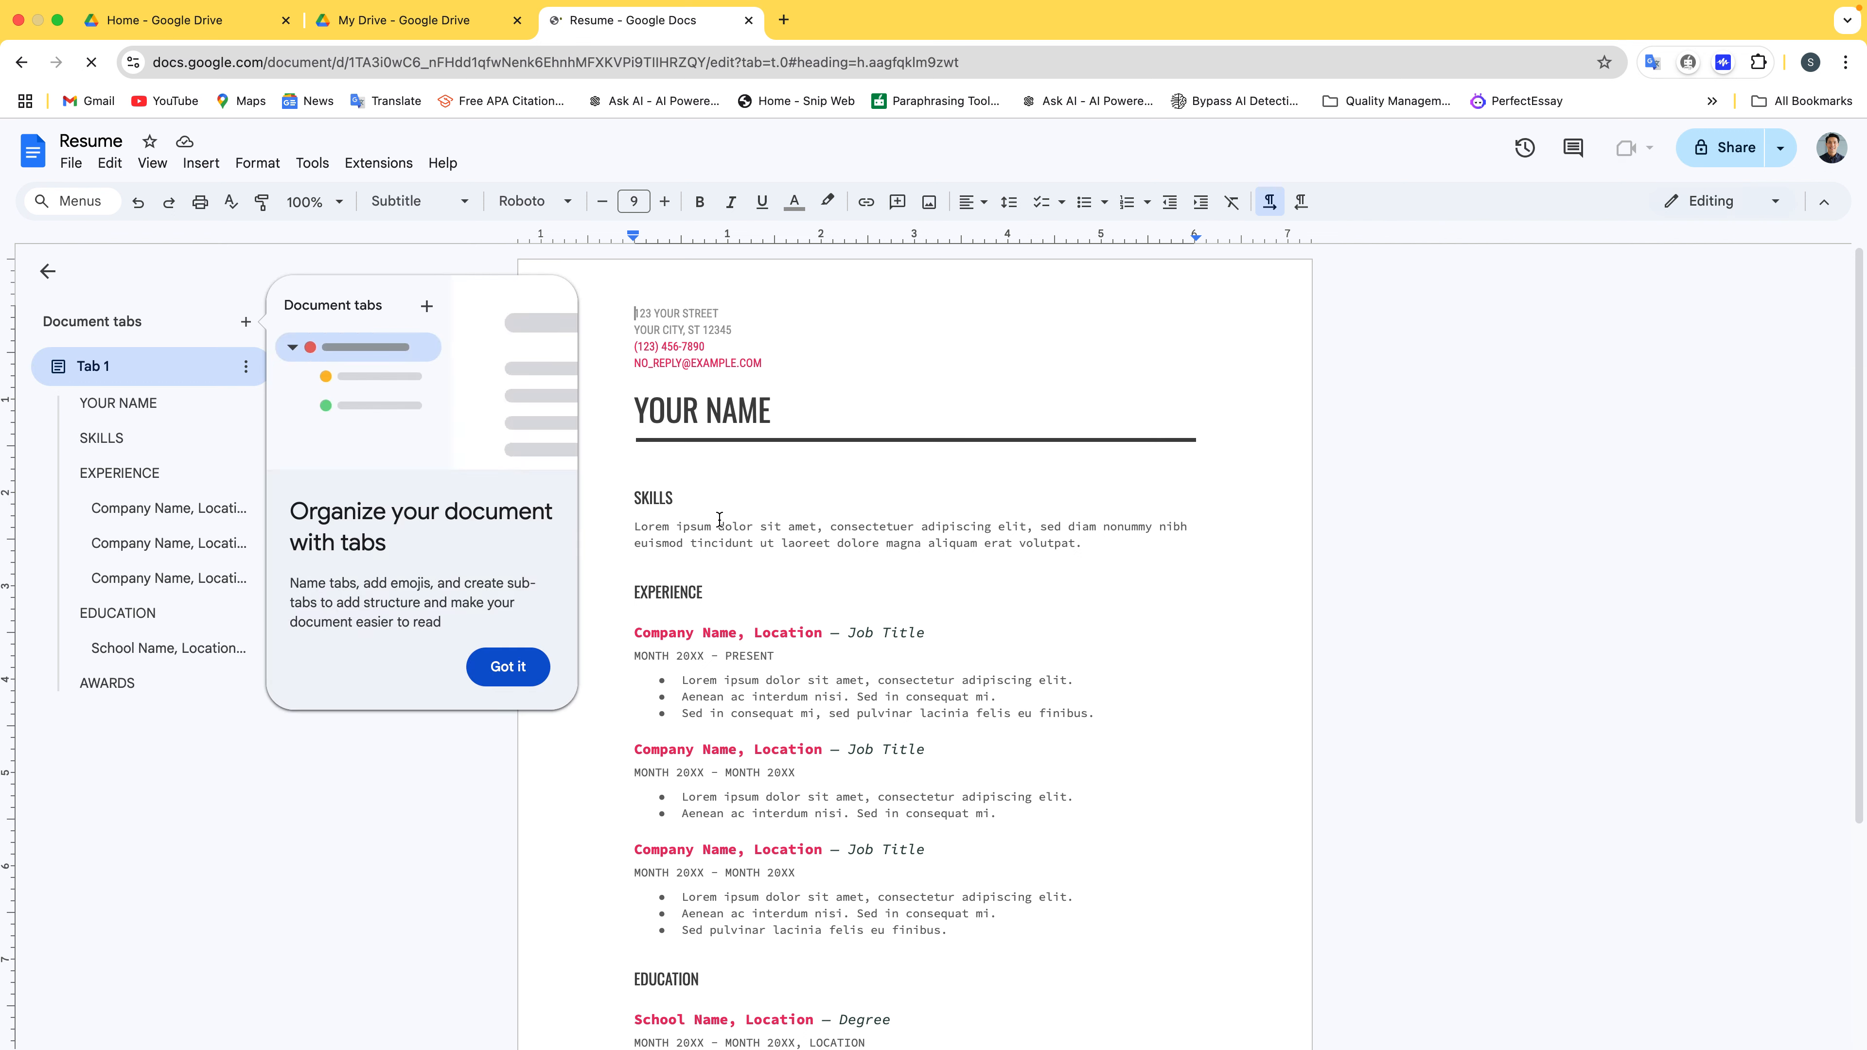
Dismiss the 'Organize your document with tabs' tip with Got it
{"action": "left_click", "coordinate": [515, 669]}
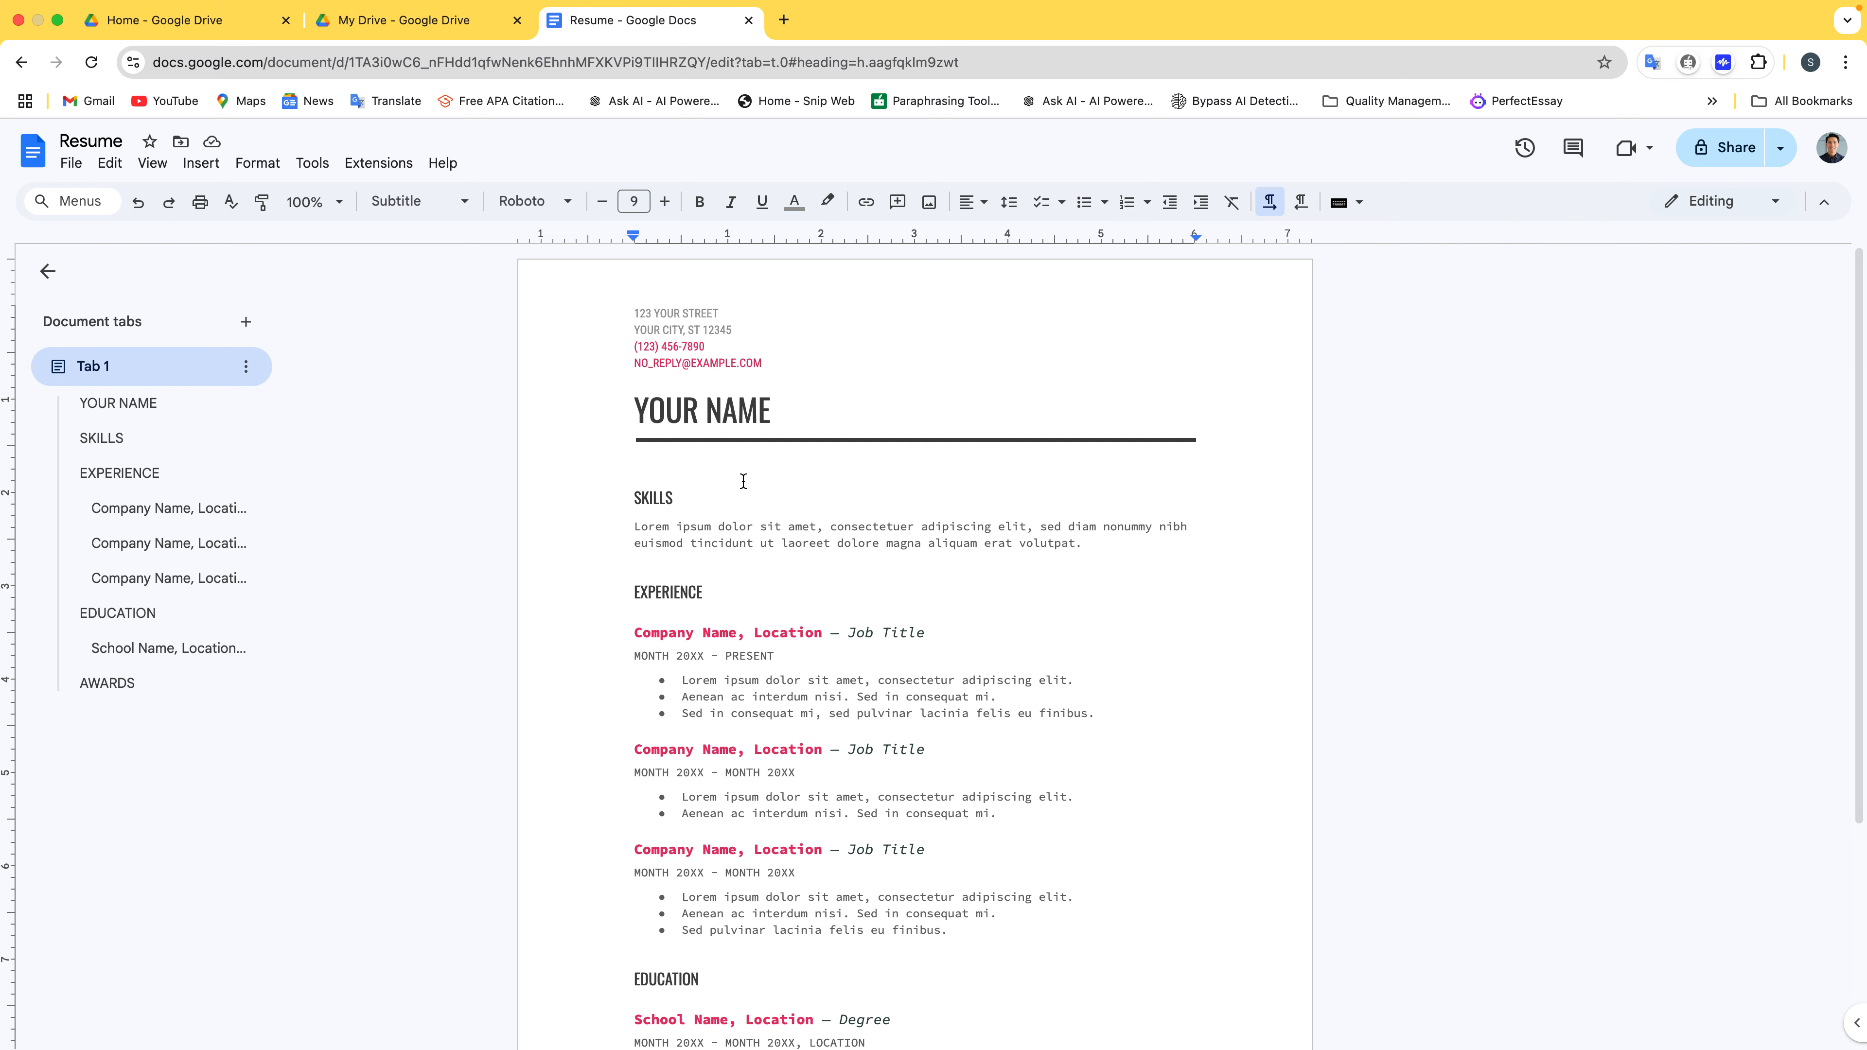
Replace the two placeholder address lines with the owner's street and city
{"action": "triple_click", "coordinate": [735, 331]}
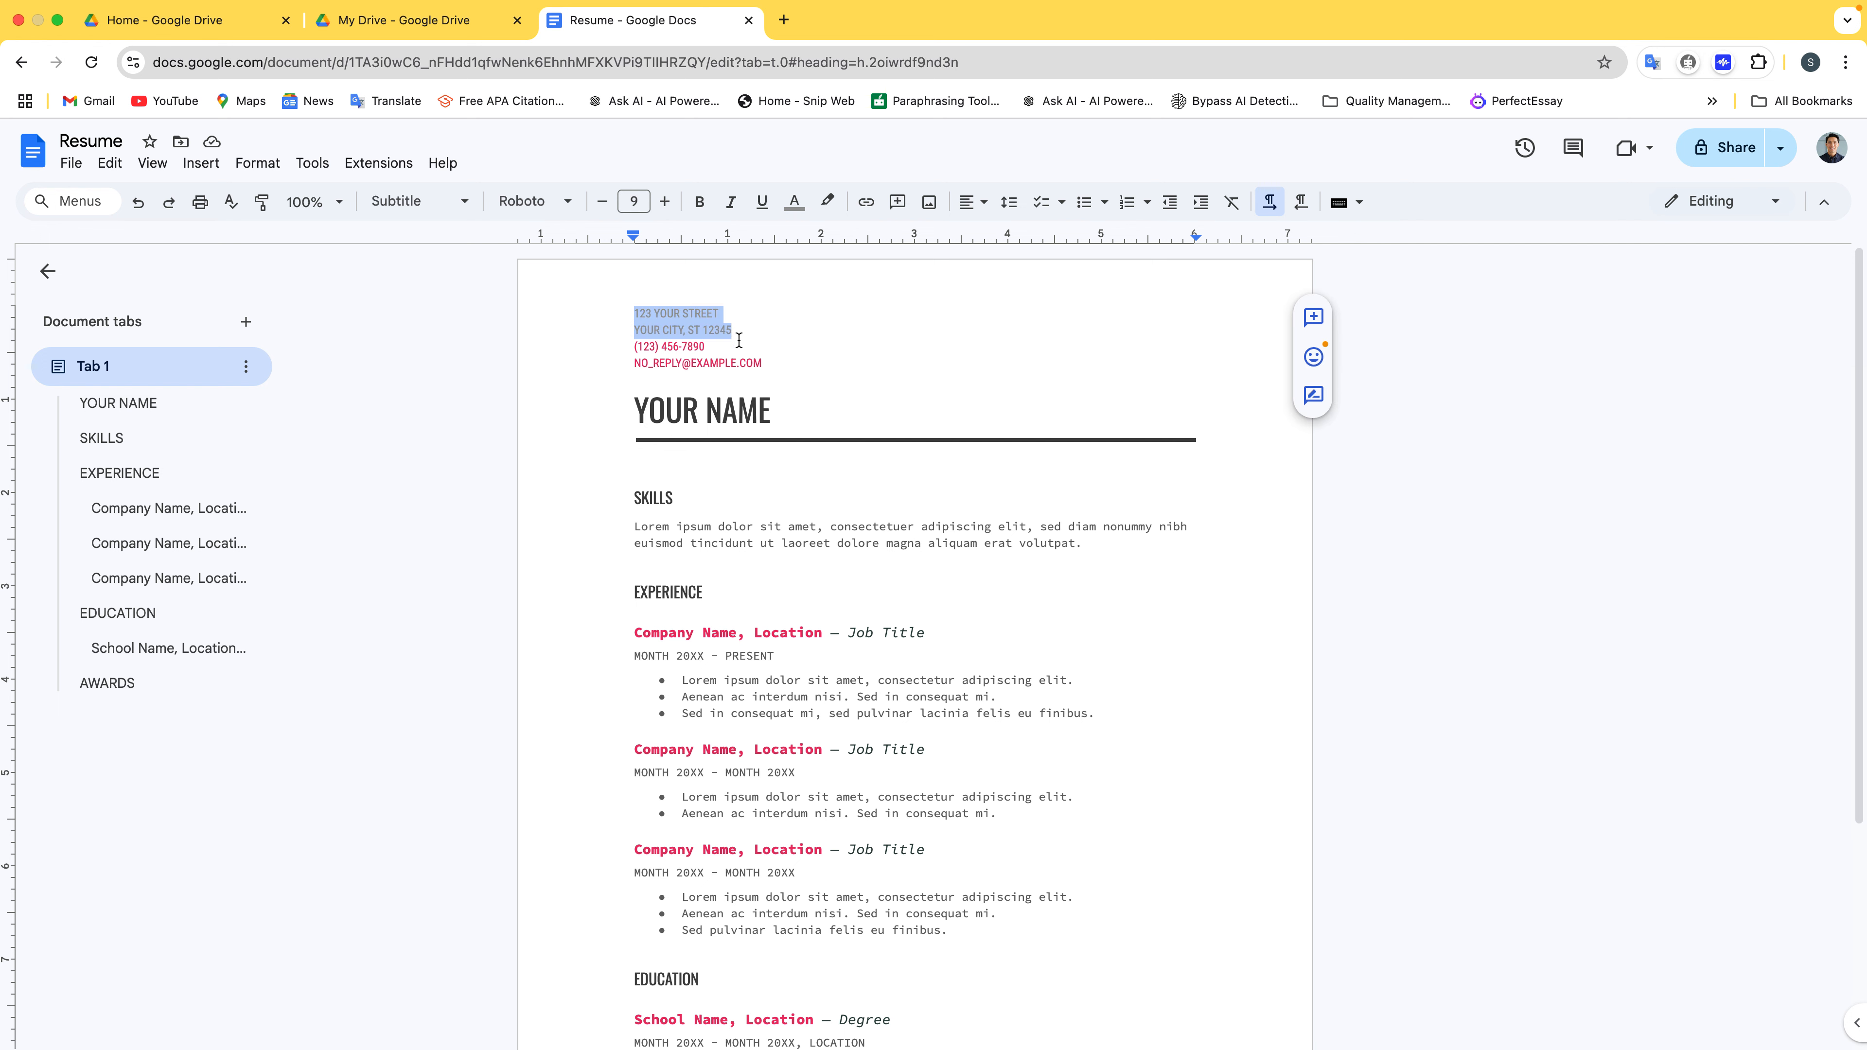
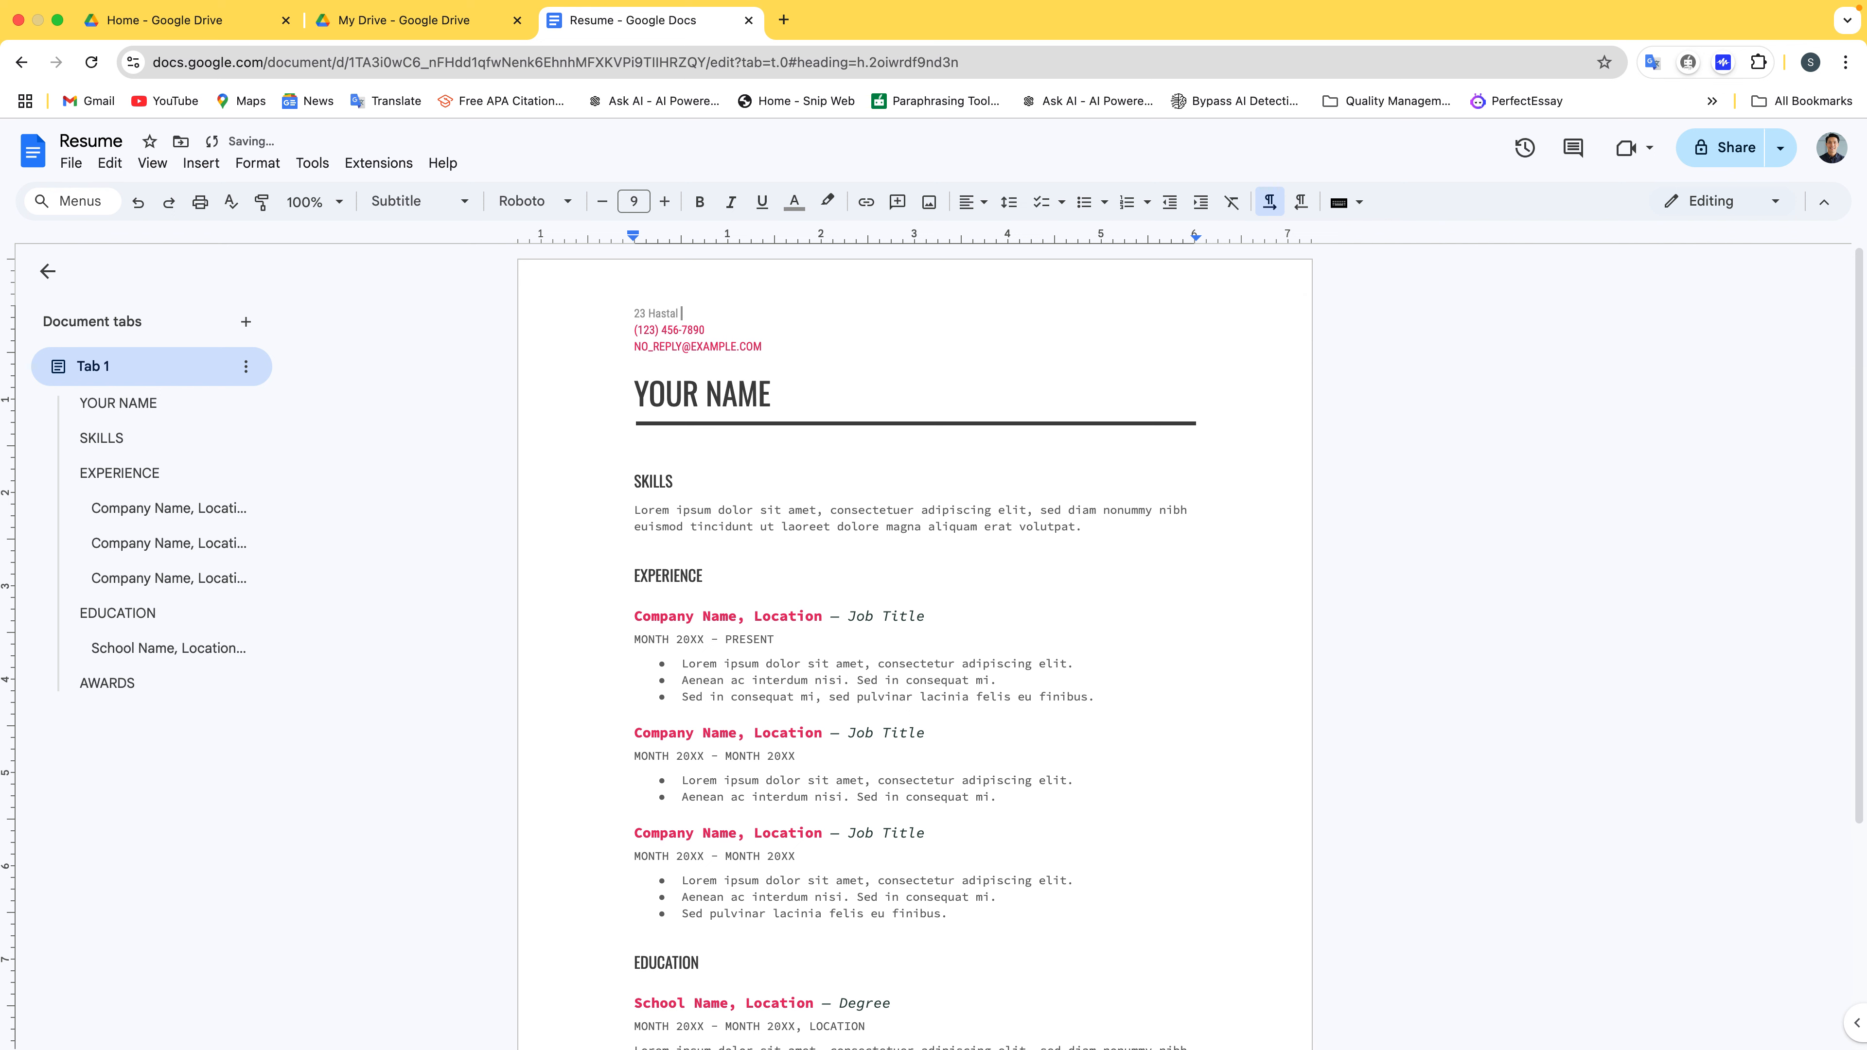
{"action": "key", "text": "Return"}
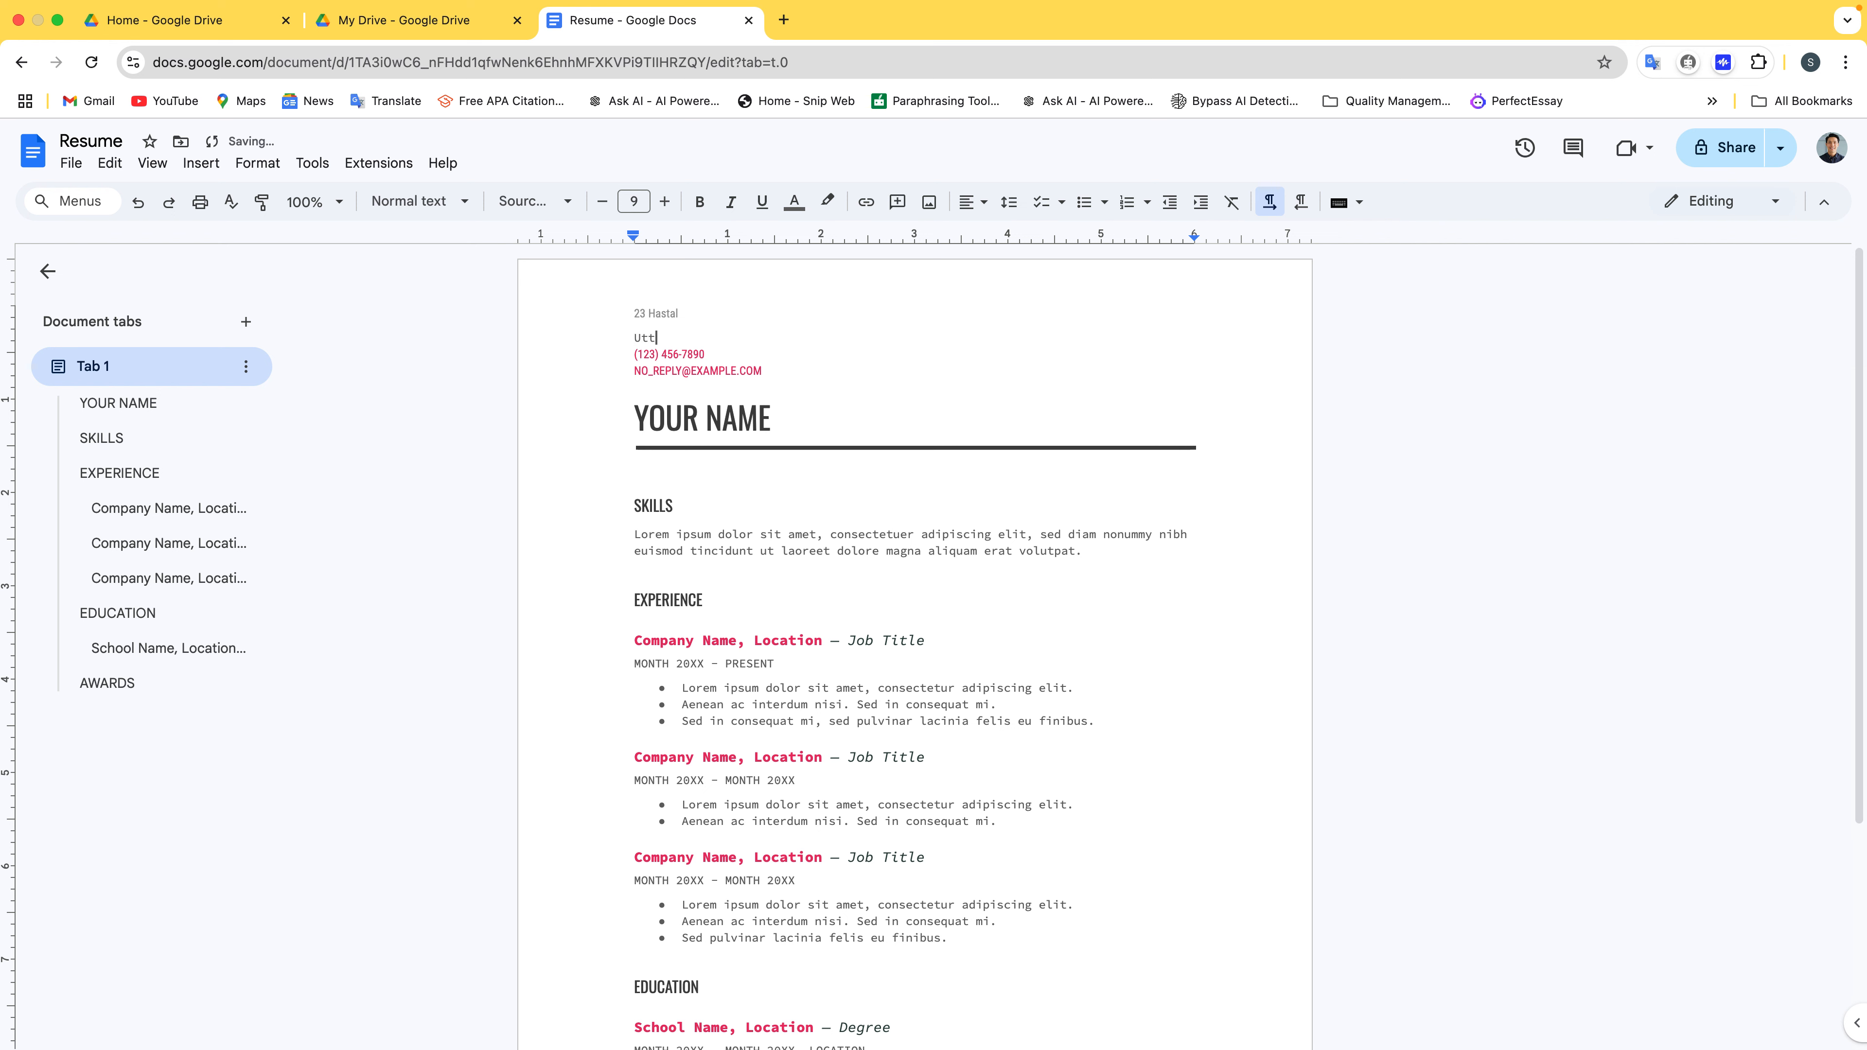
Select the placeholder phone number and begin typing the owner's mobile number
{"action": "key", "text": "Down"}
{"action": "key", "text": "shift+super+Left"}
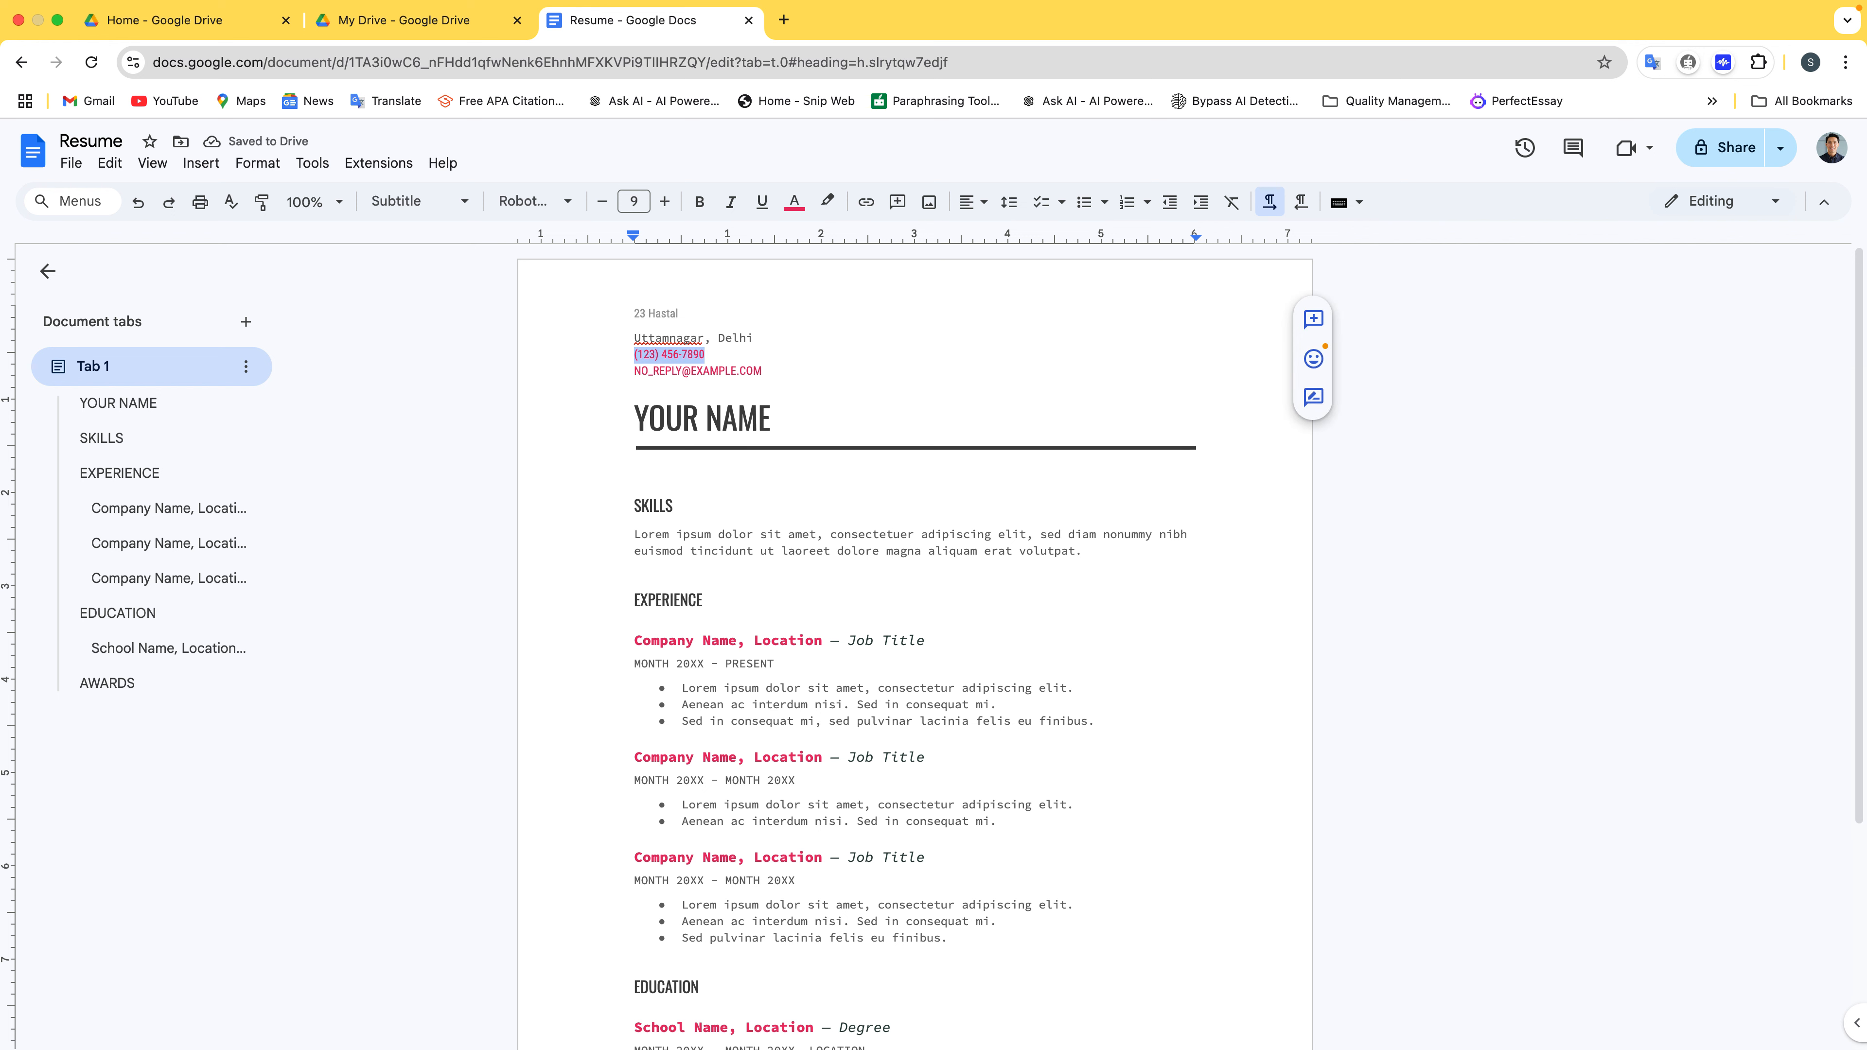
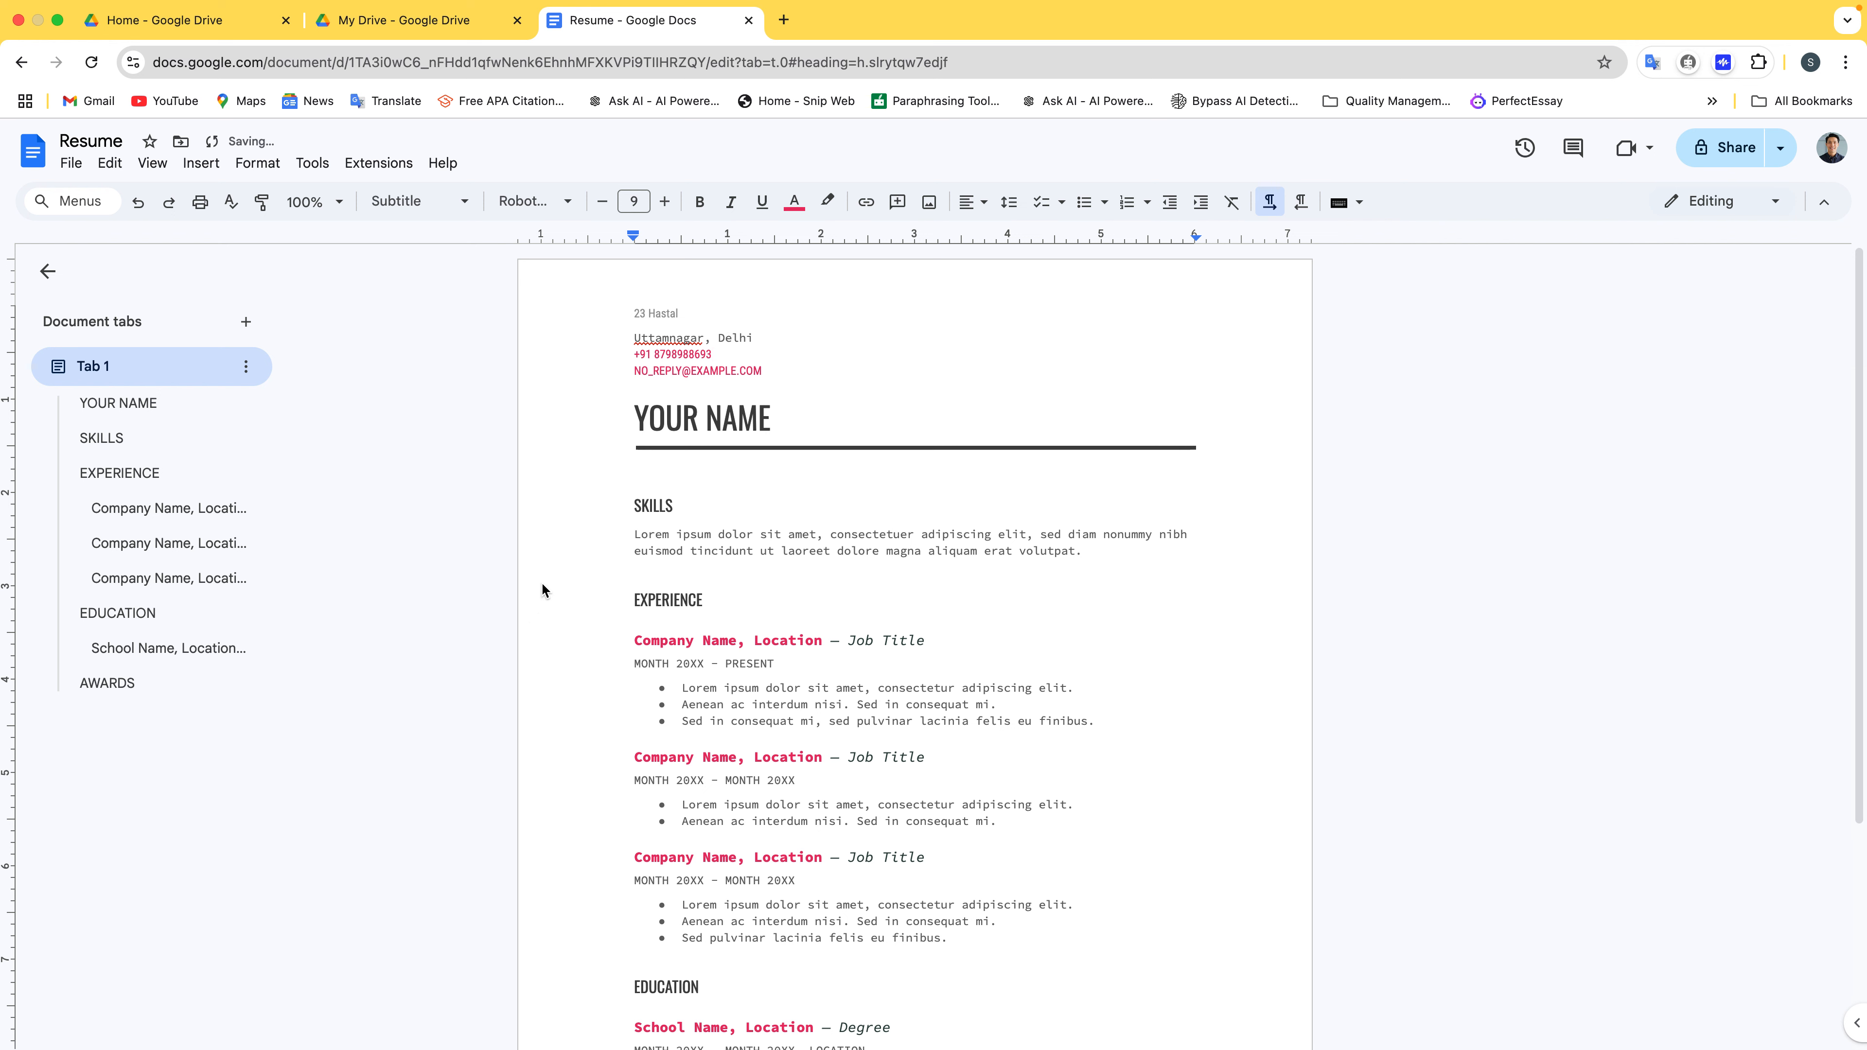
Replace the placeholder e-mail line with the owner's Gmail address
{"action": "left_click", "coordinate": [740, 369]}
{"action": "key", "text": "shift+super+Left"}
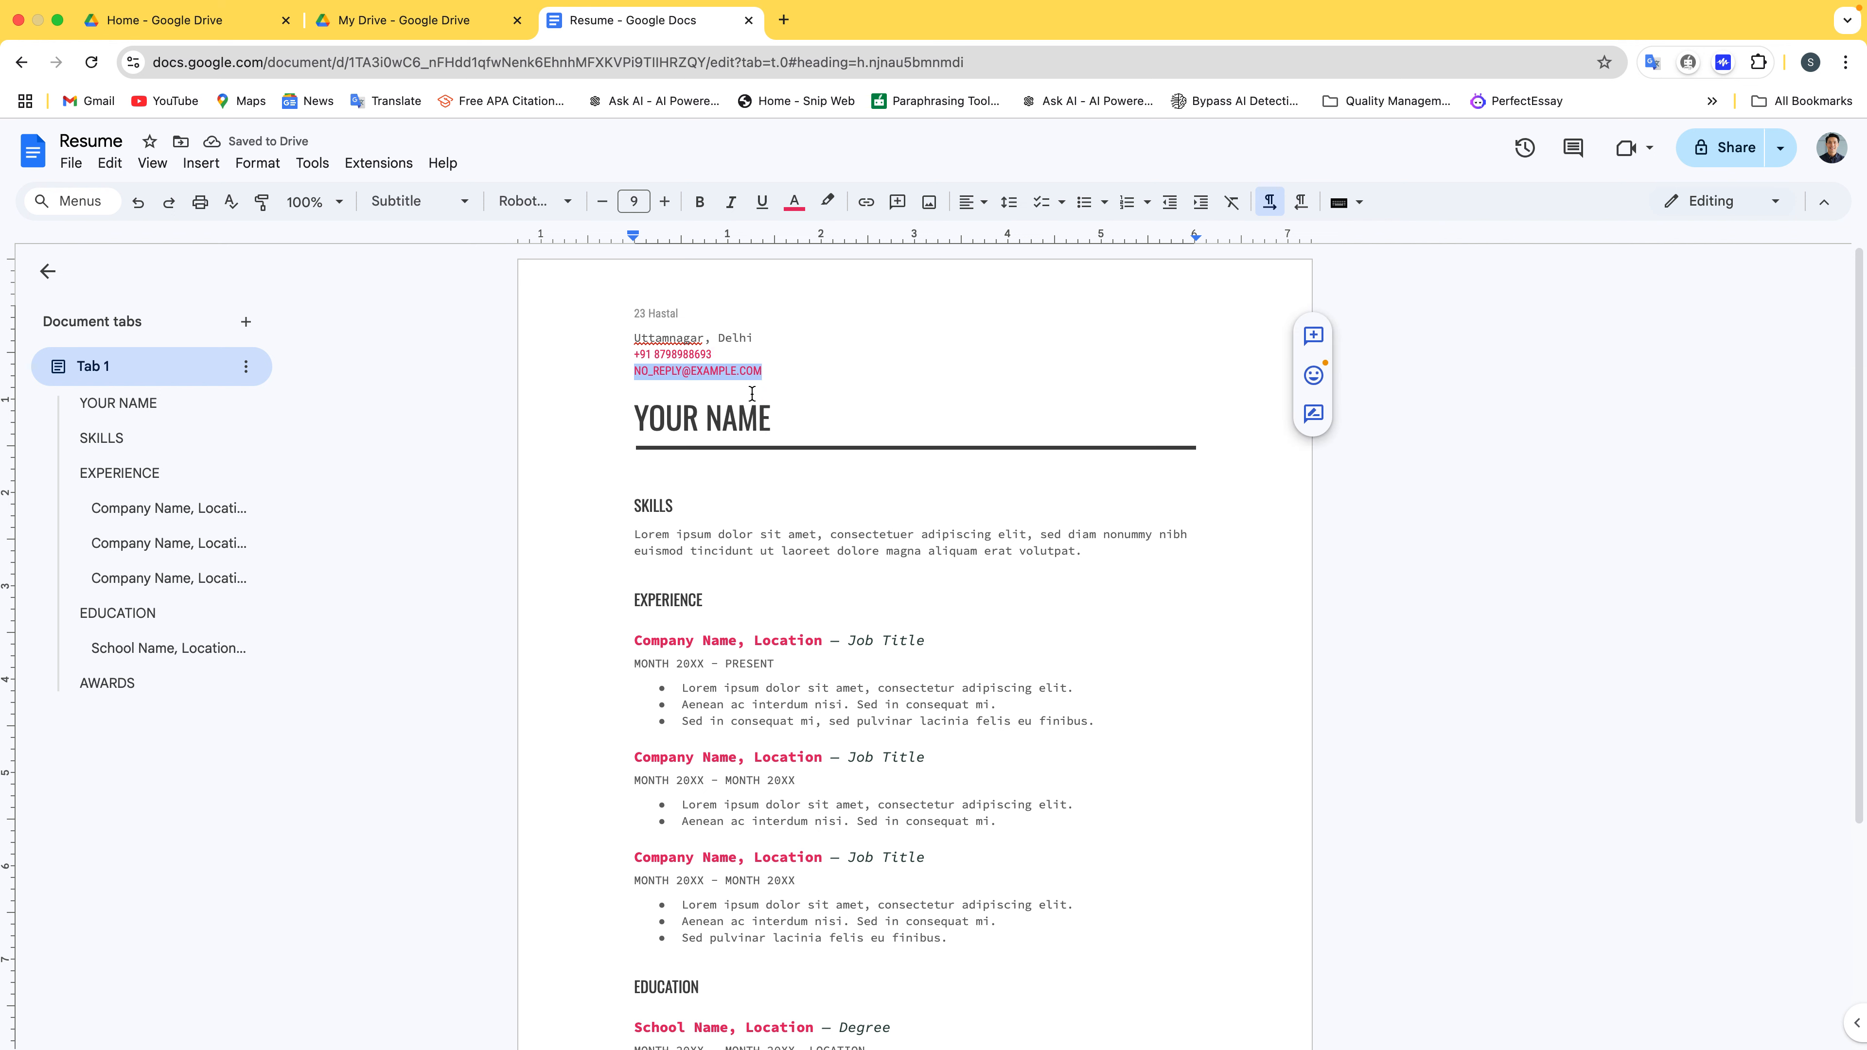
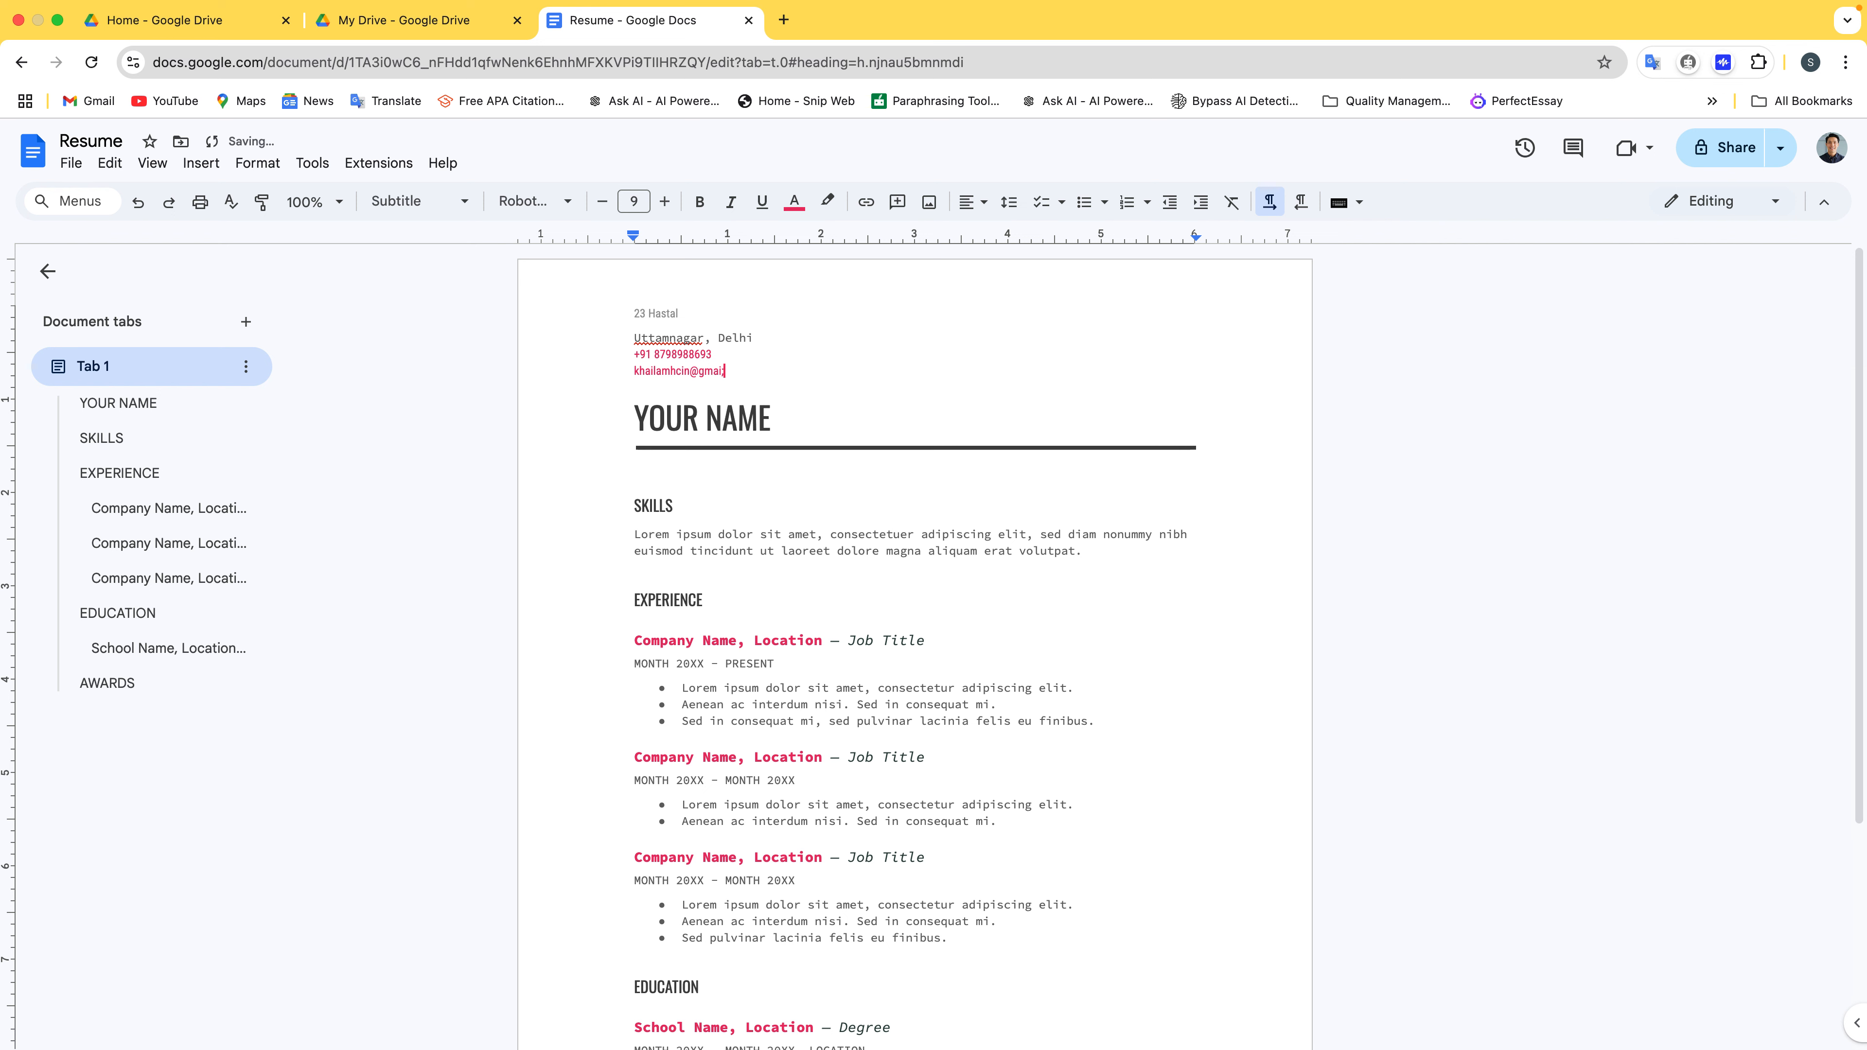
Replace the YOUR NAME title with the owner's full name, then scroll through the resume
{"action": "double_click", "coordinate": [662, 417]}
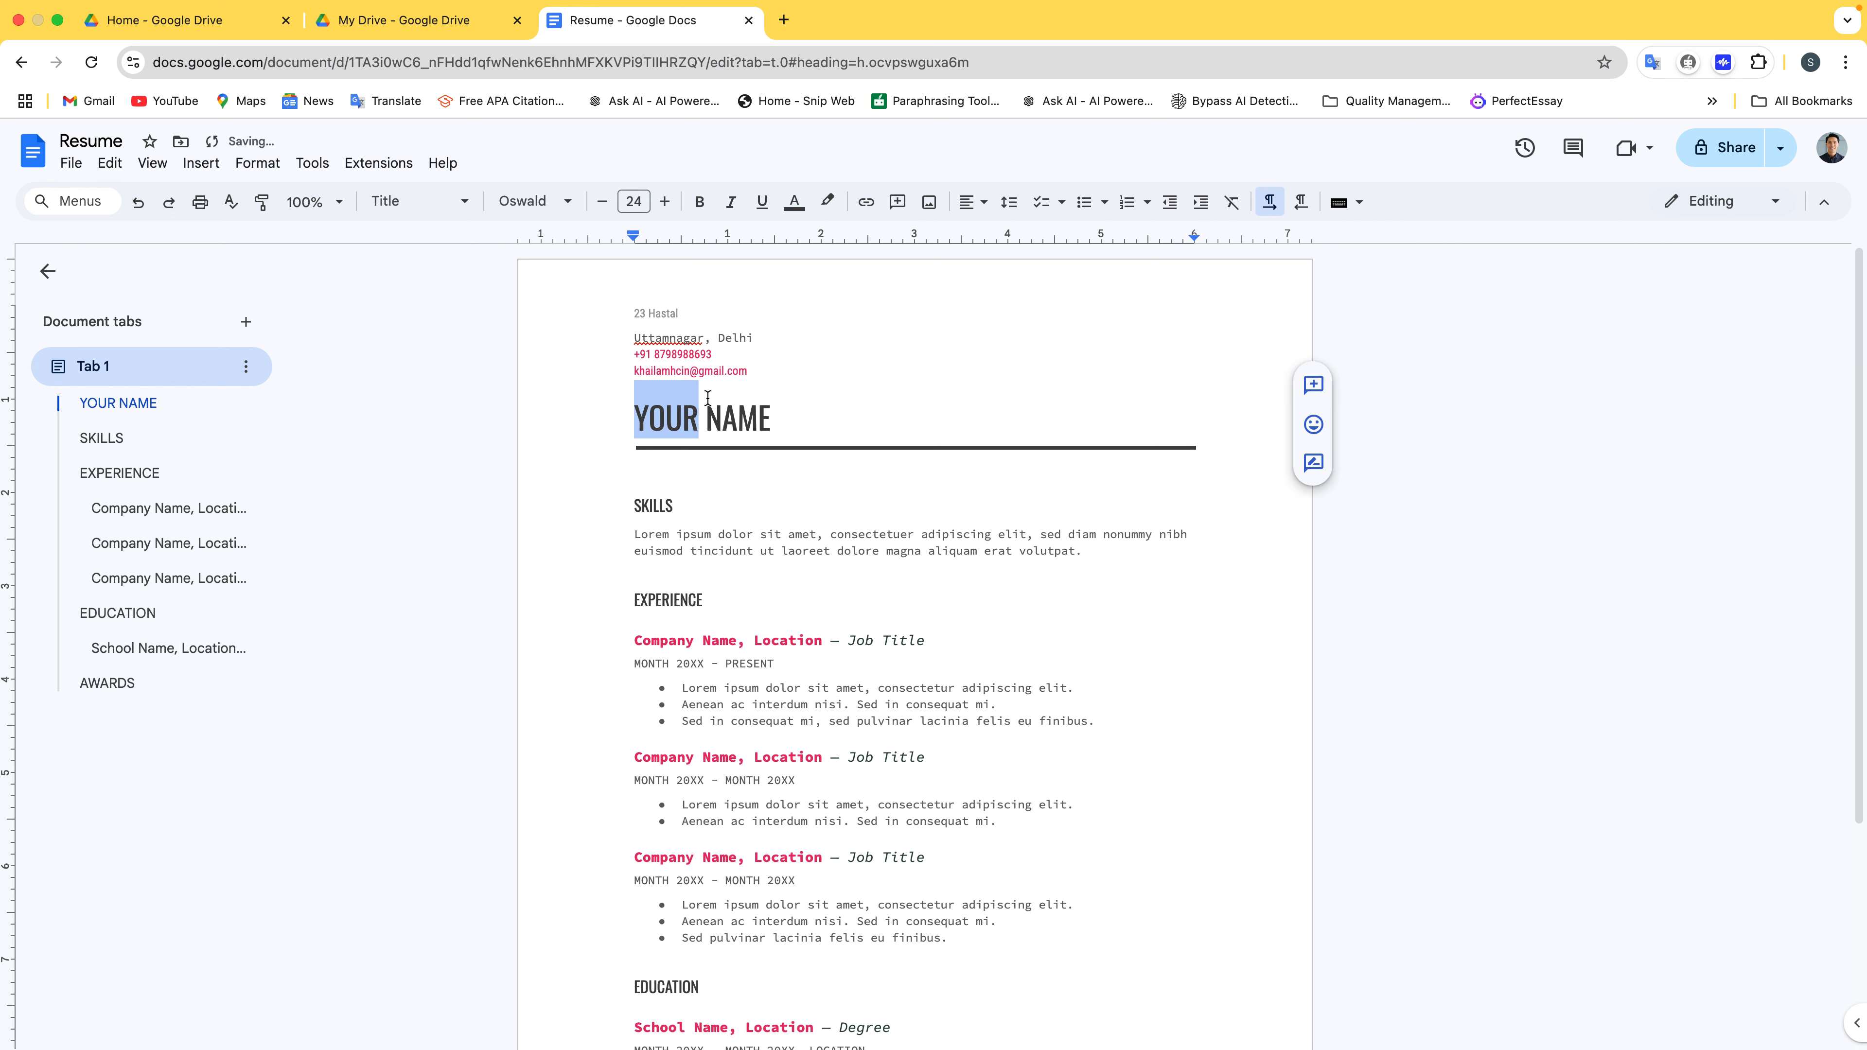
{"action": "left_click", "coordinate": [789, 410], "text": "shift"}
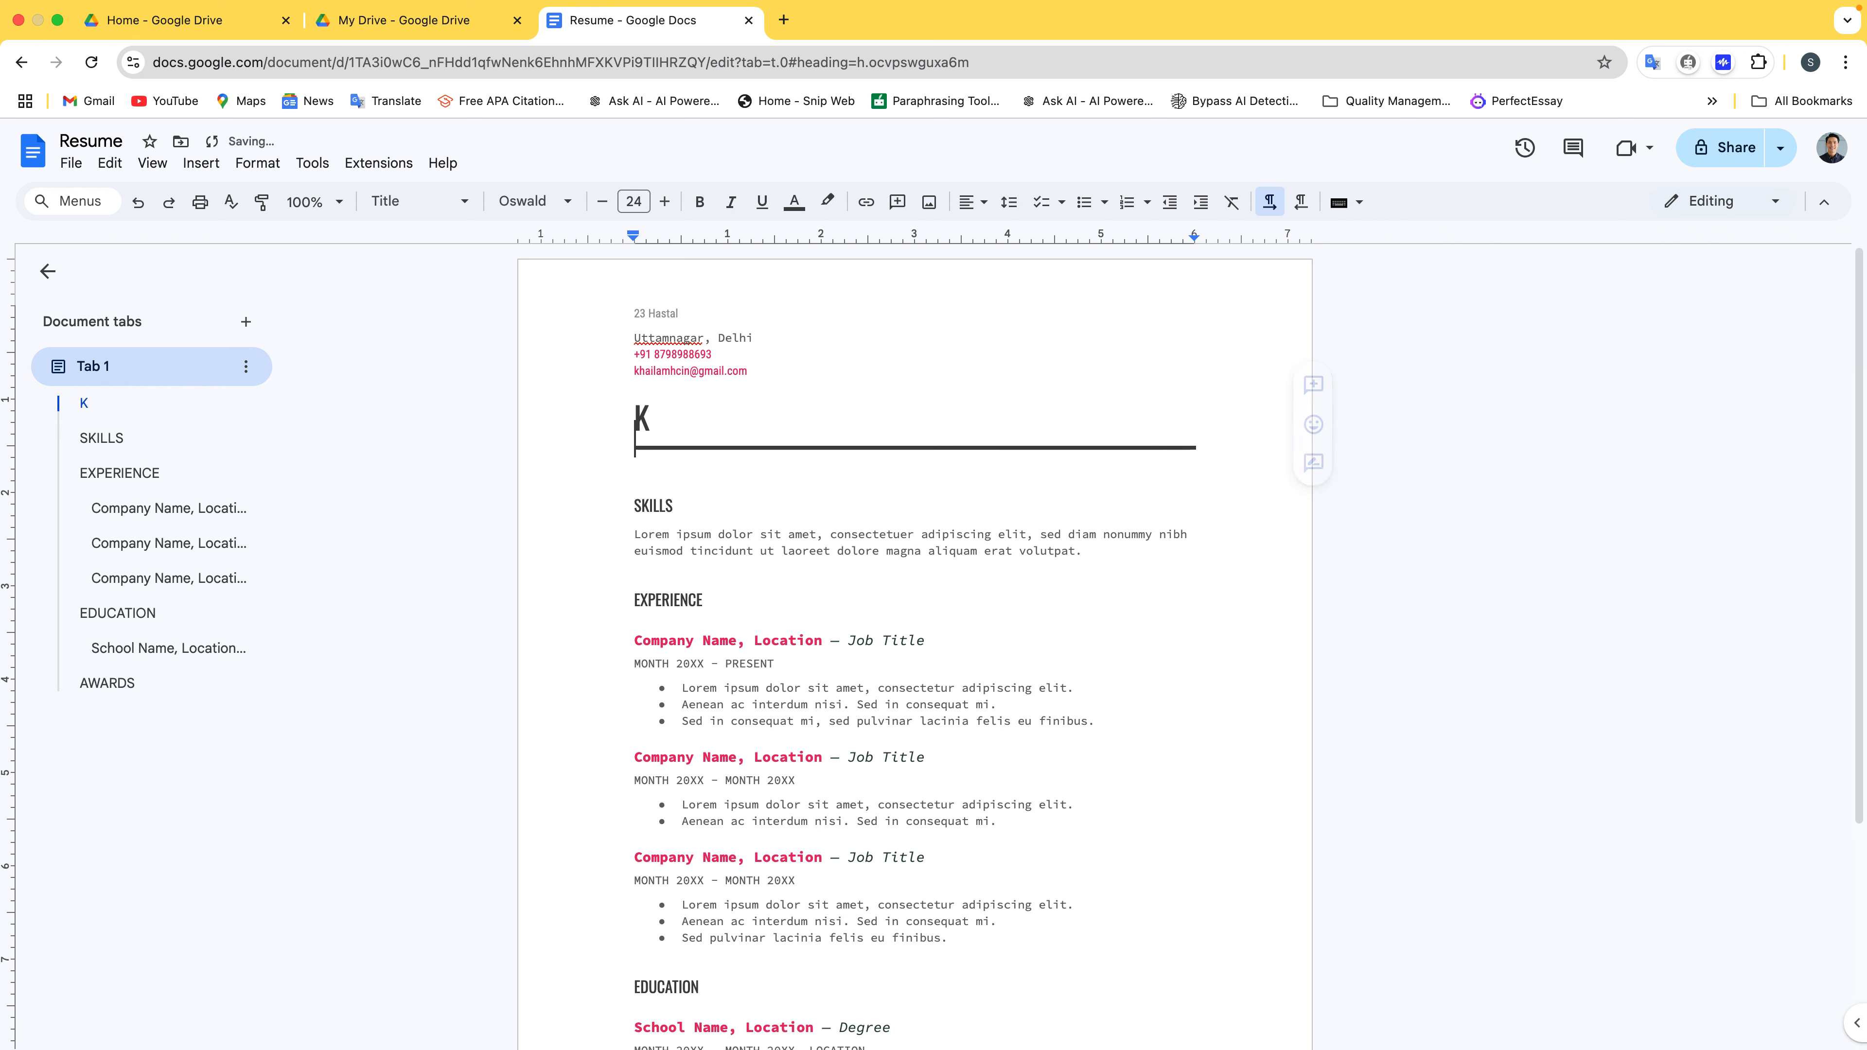
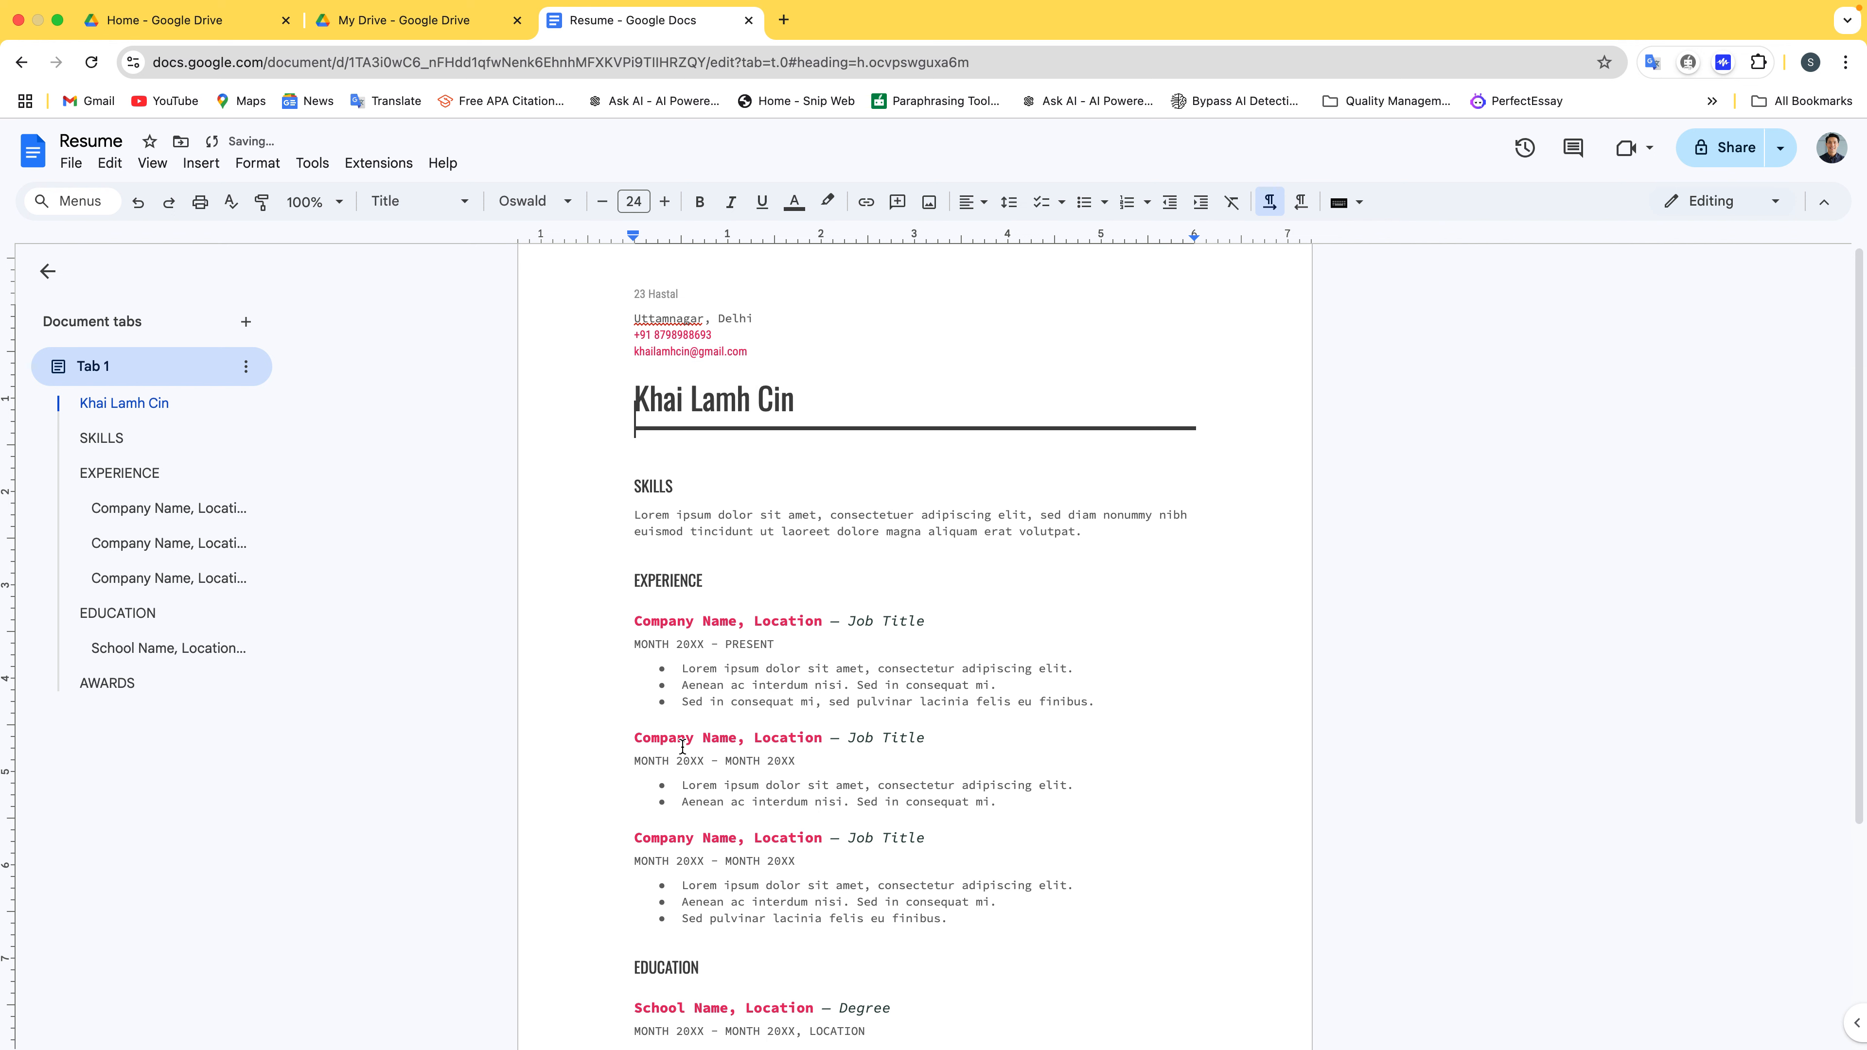
{"action": "scroll", "coordinate": [757, 502], "scroll_direction": "down", "scroll_amount": 2}
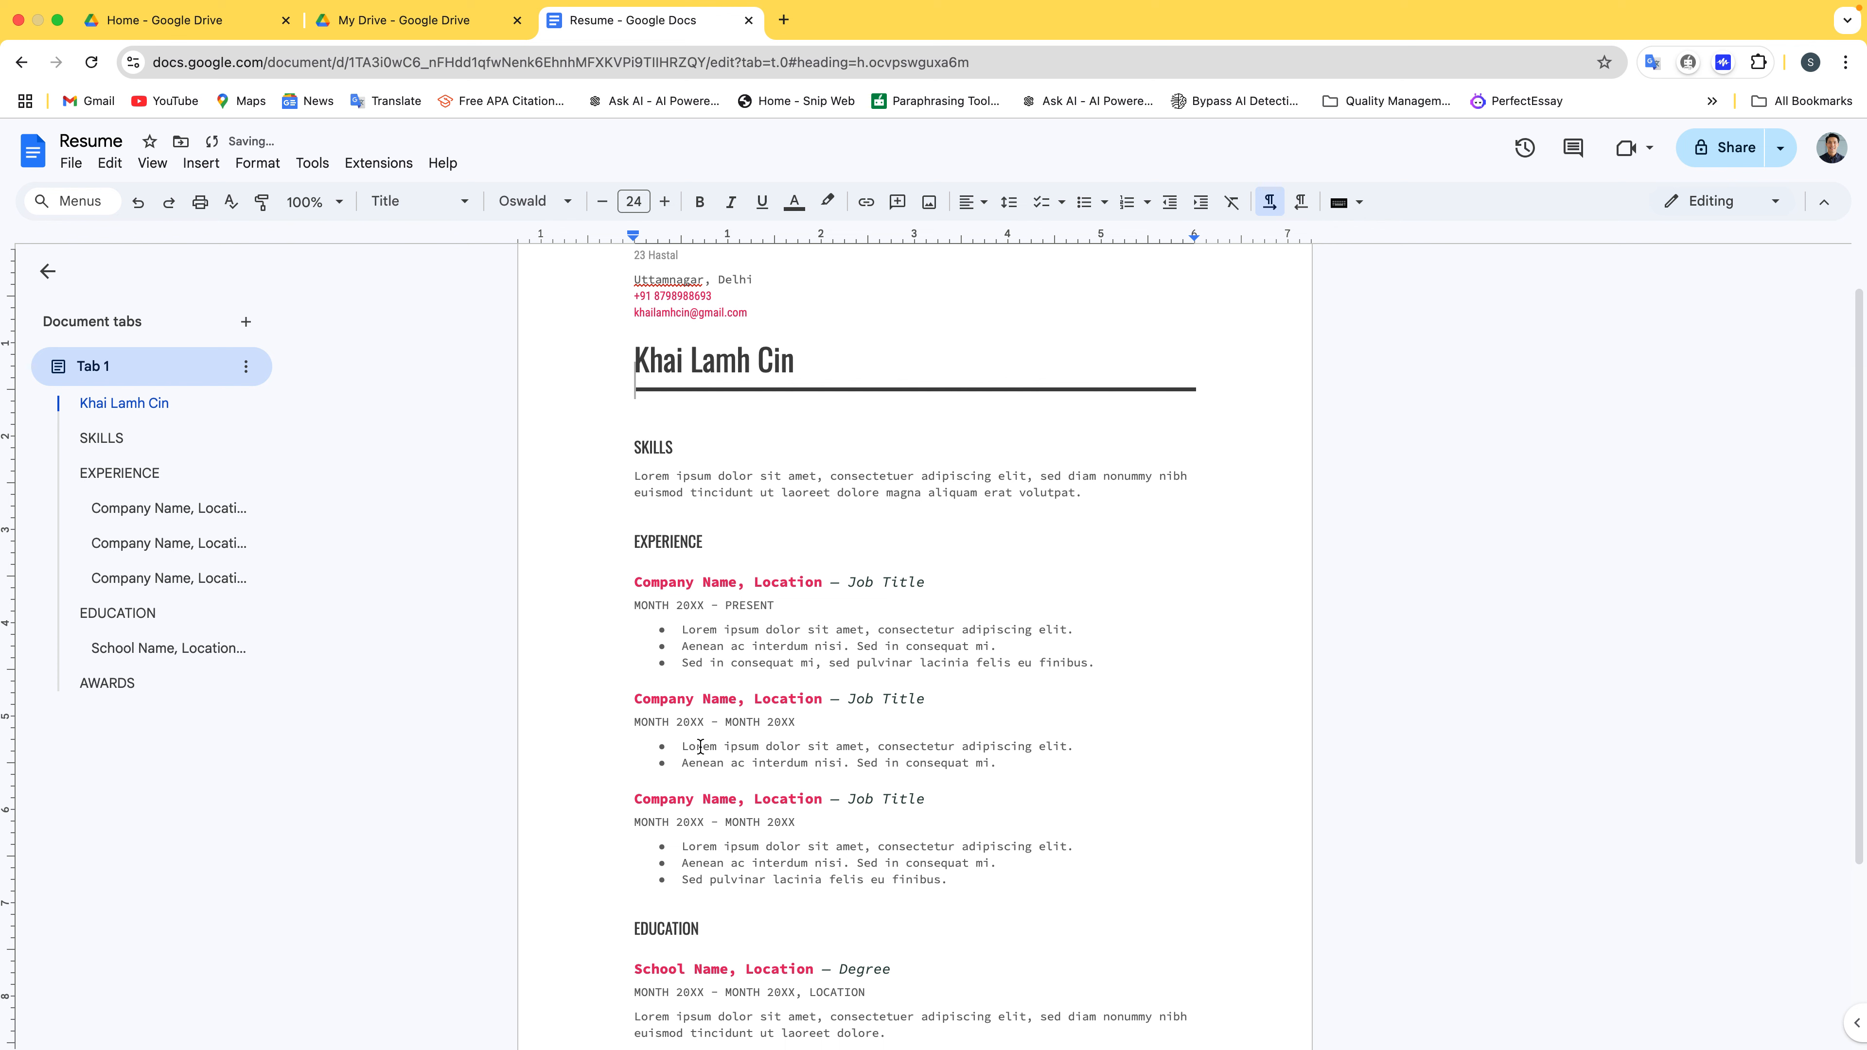
{"action": "scroll", "coordinate": [757, 502], "scroll_direction": "down", "scroll_amount": 5}
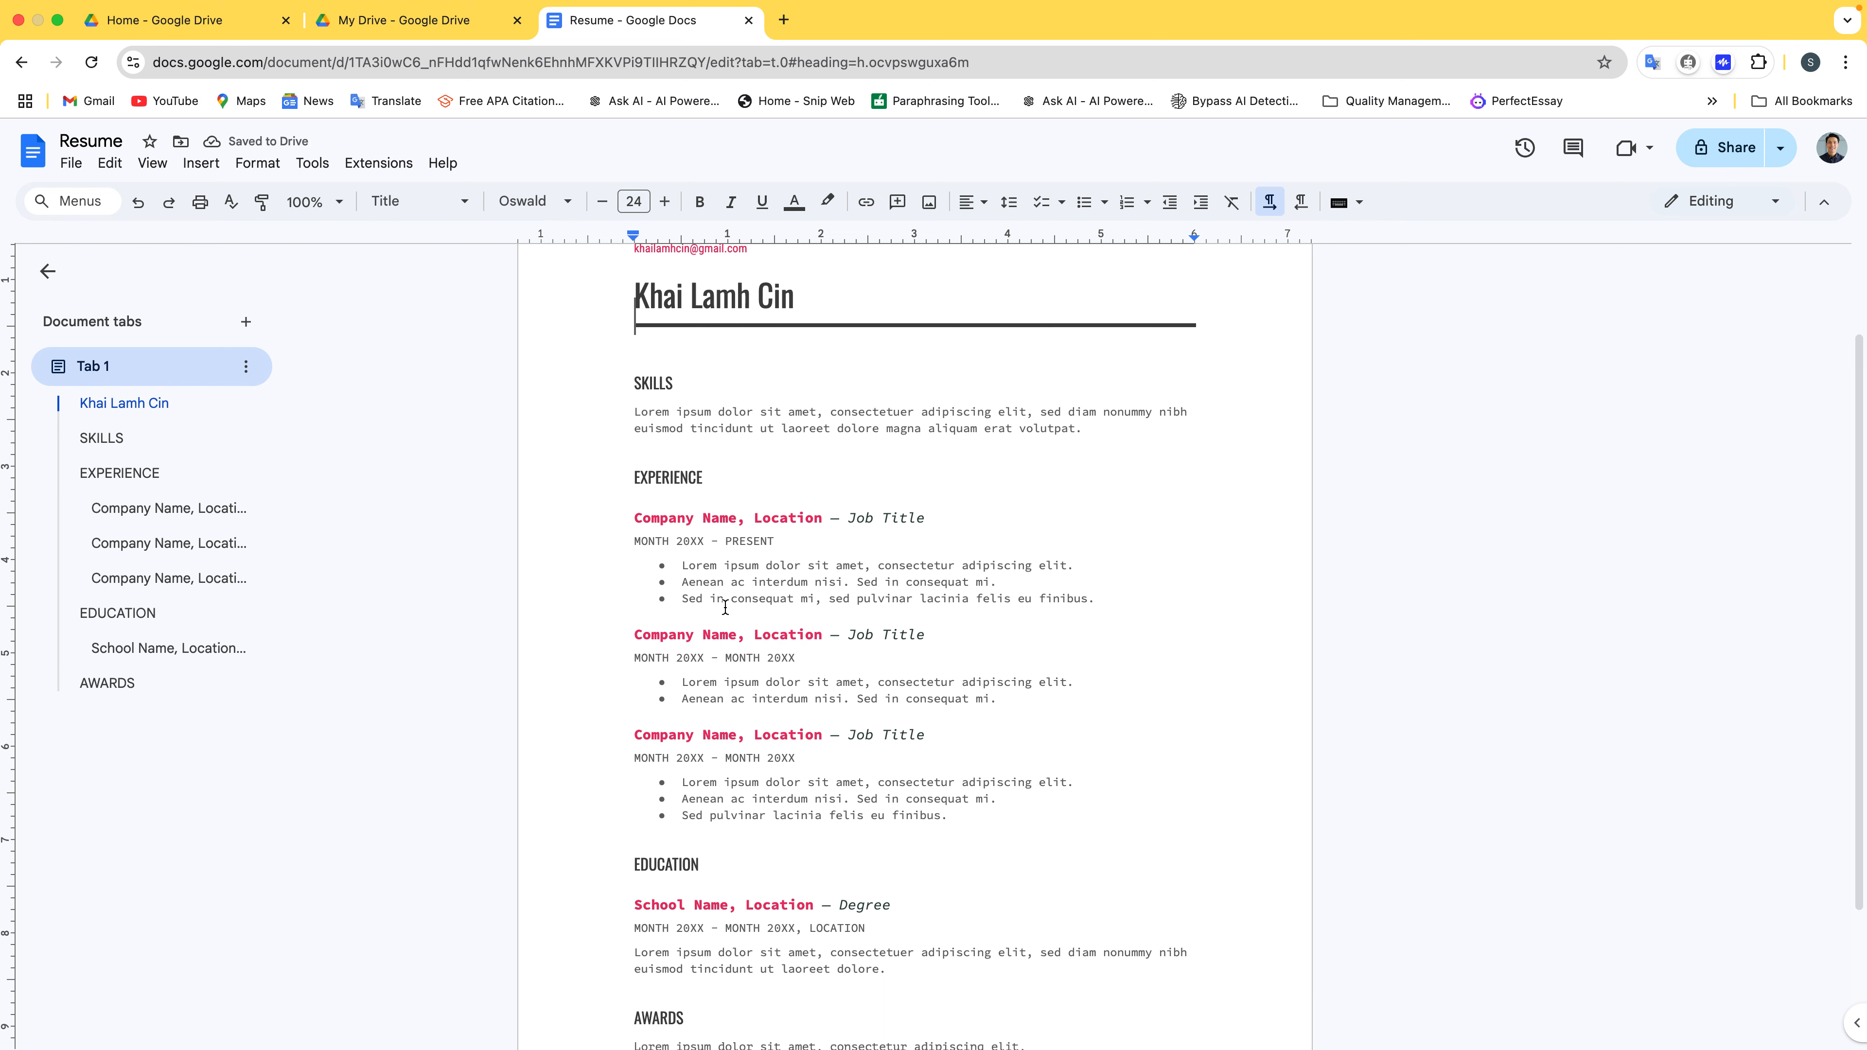
{"action": "scroll", "coordinate": [725, 606], "scroll_direction": "down", "scroll_amount": 2}
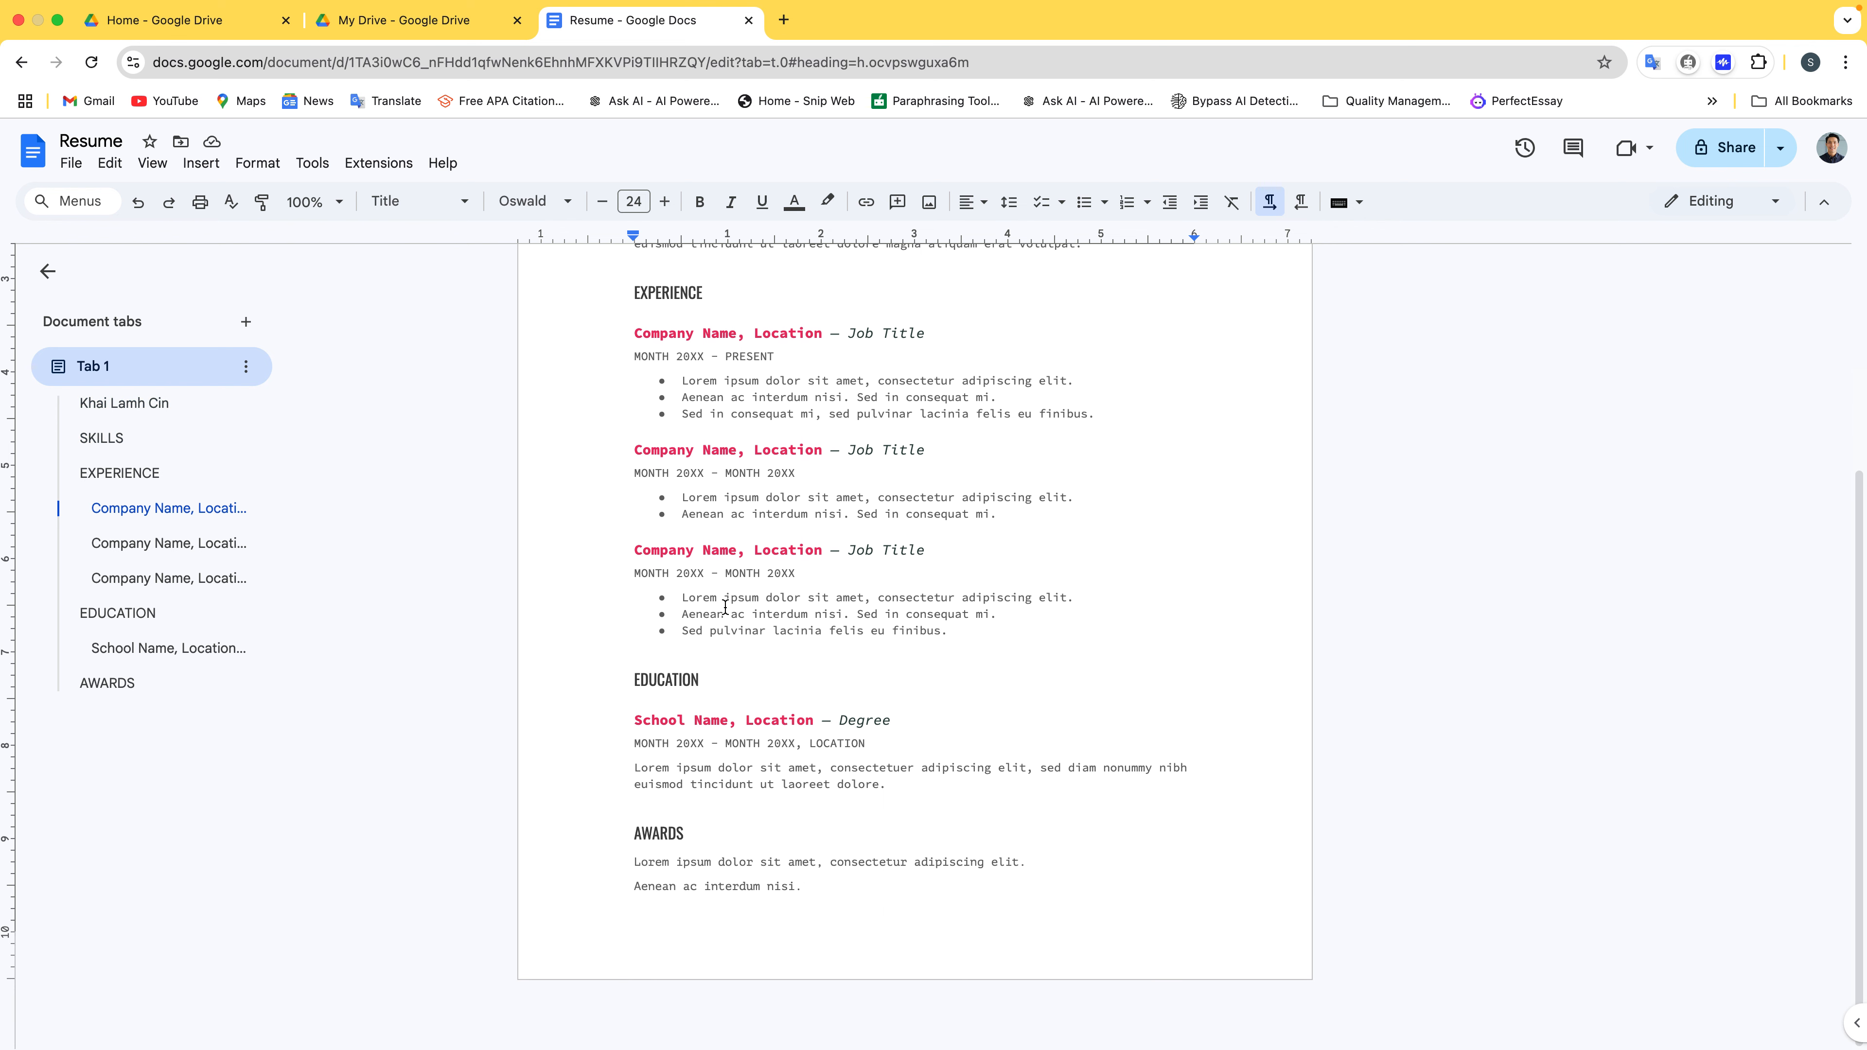
{"action": "scroll", "coordinate": [725, 606], "scroll_direction": "up", "scroll_amount": 7}
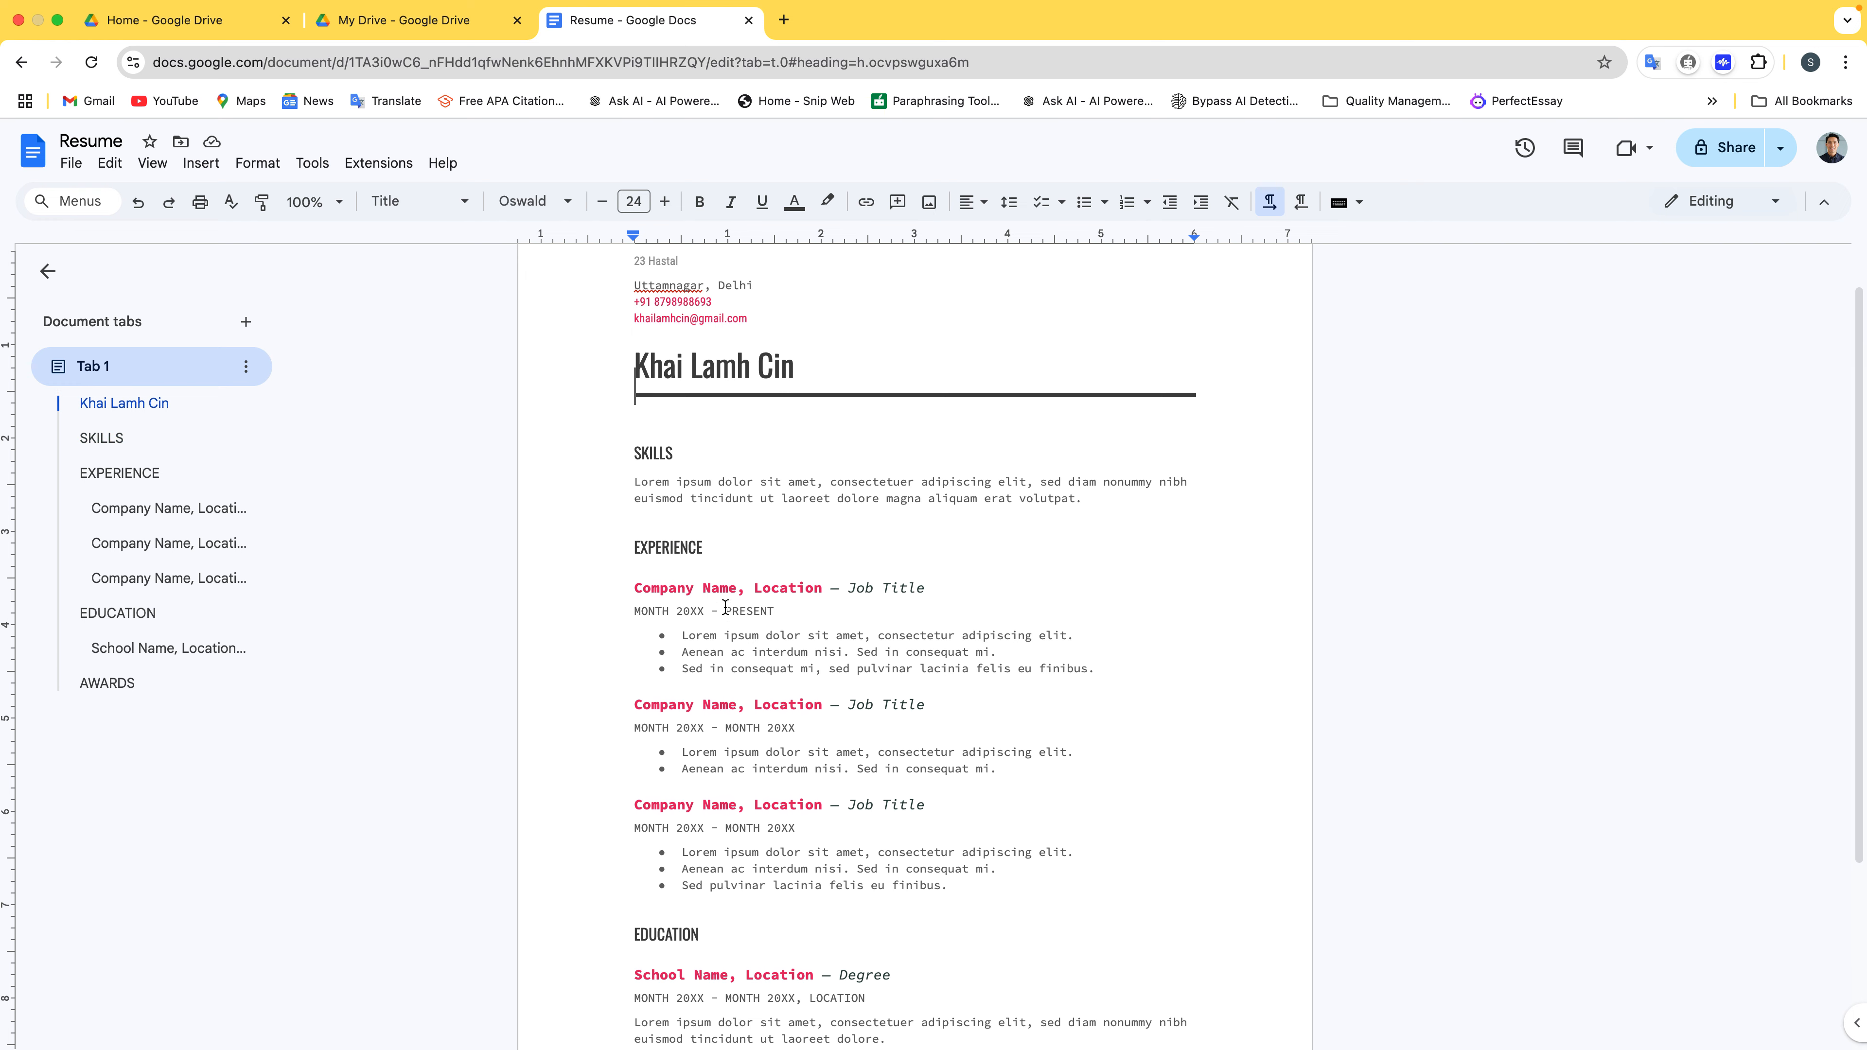
{"action": "scroll", "coordinate": [705, 597], "scroll_direction": "up", "scroll_amount": 1}
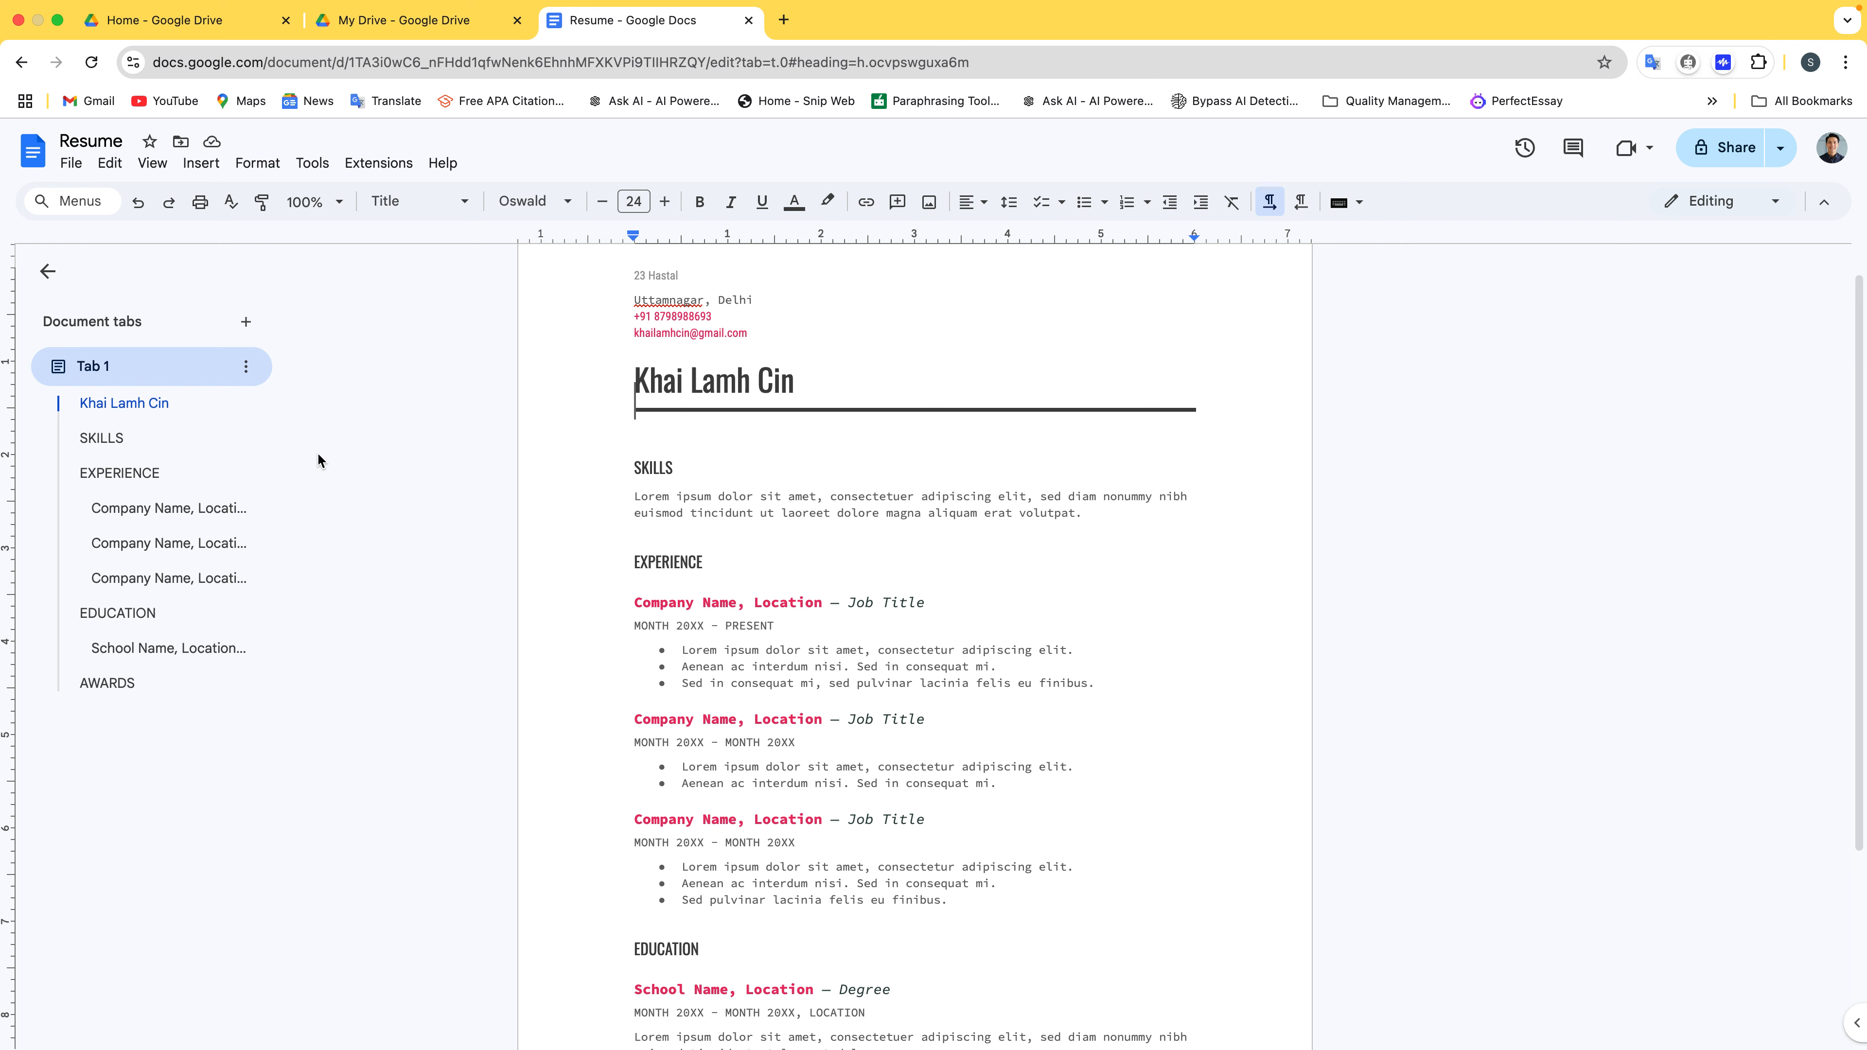
{"action": "left_click", "coordinate": [144, 448]}
{"action": "left_click", "coordinate": [139, 474]}
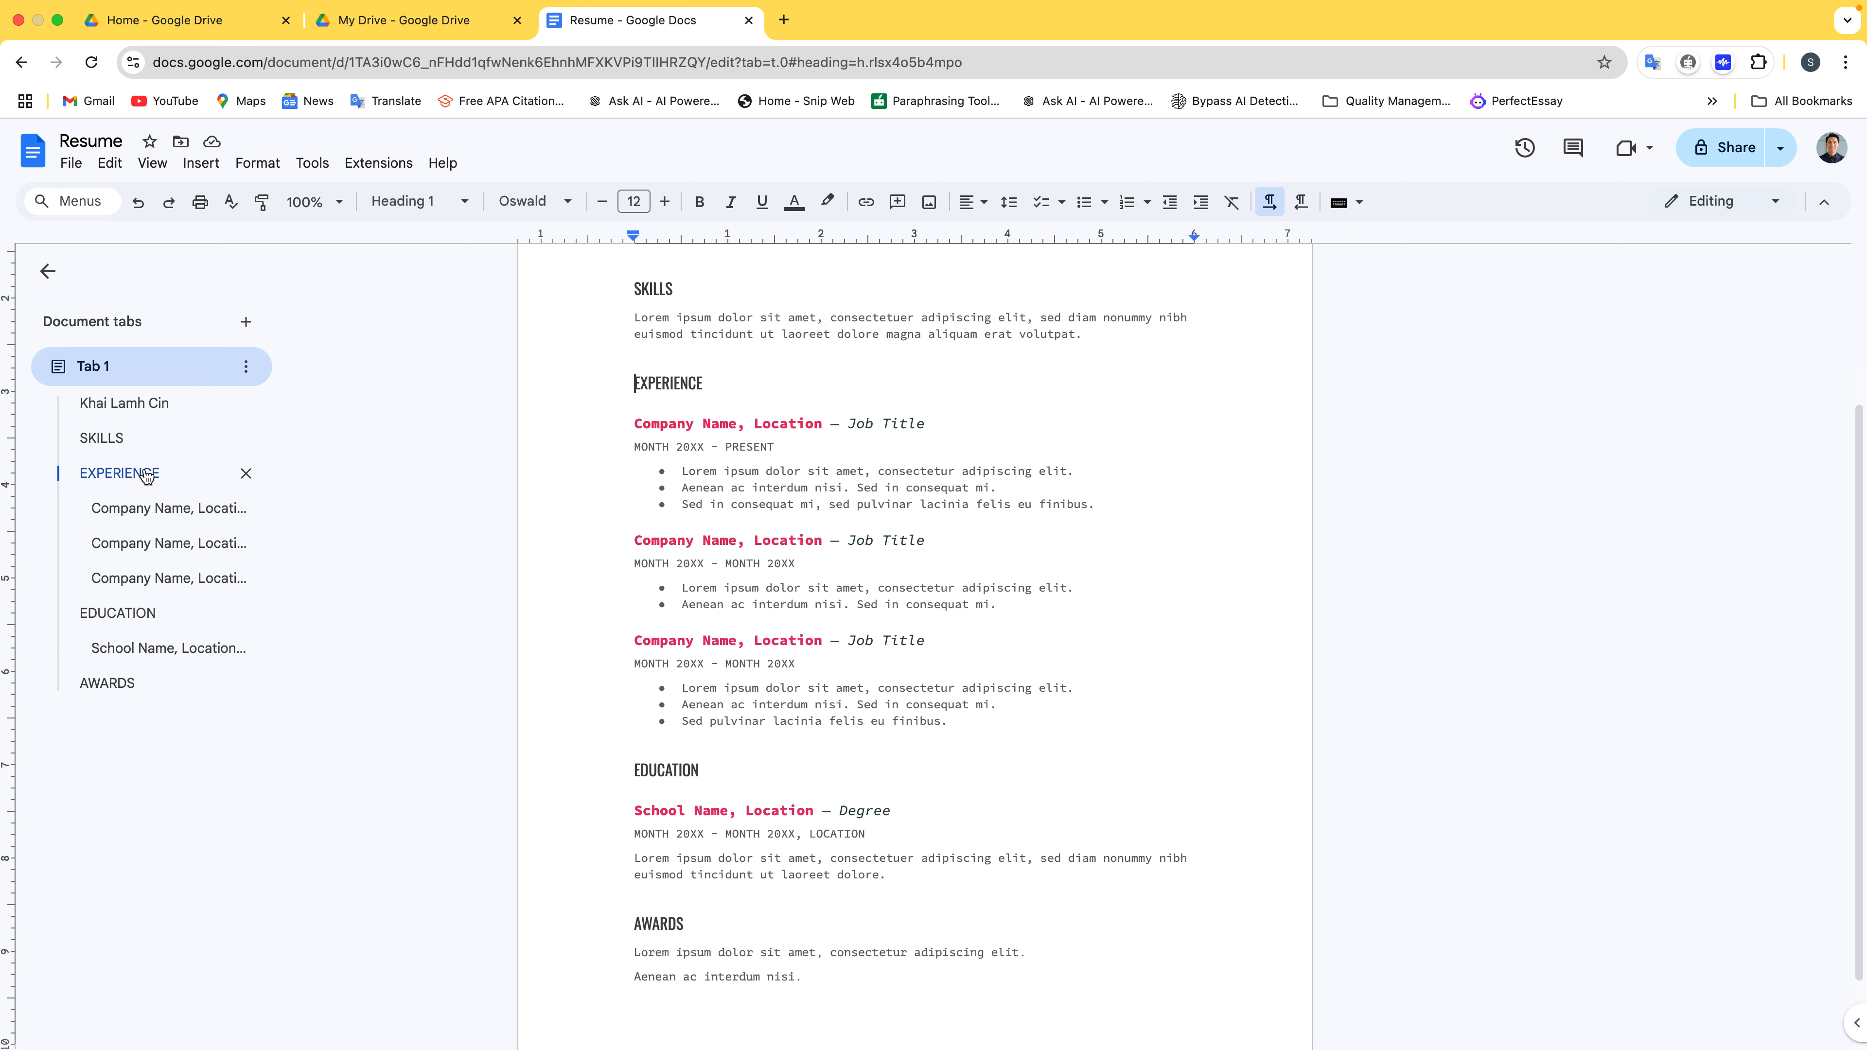
{"action": "left_click", "coordinate": [144, 435]}
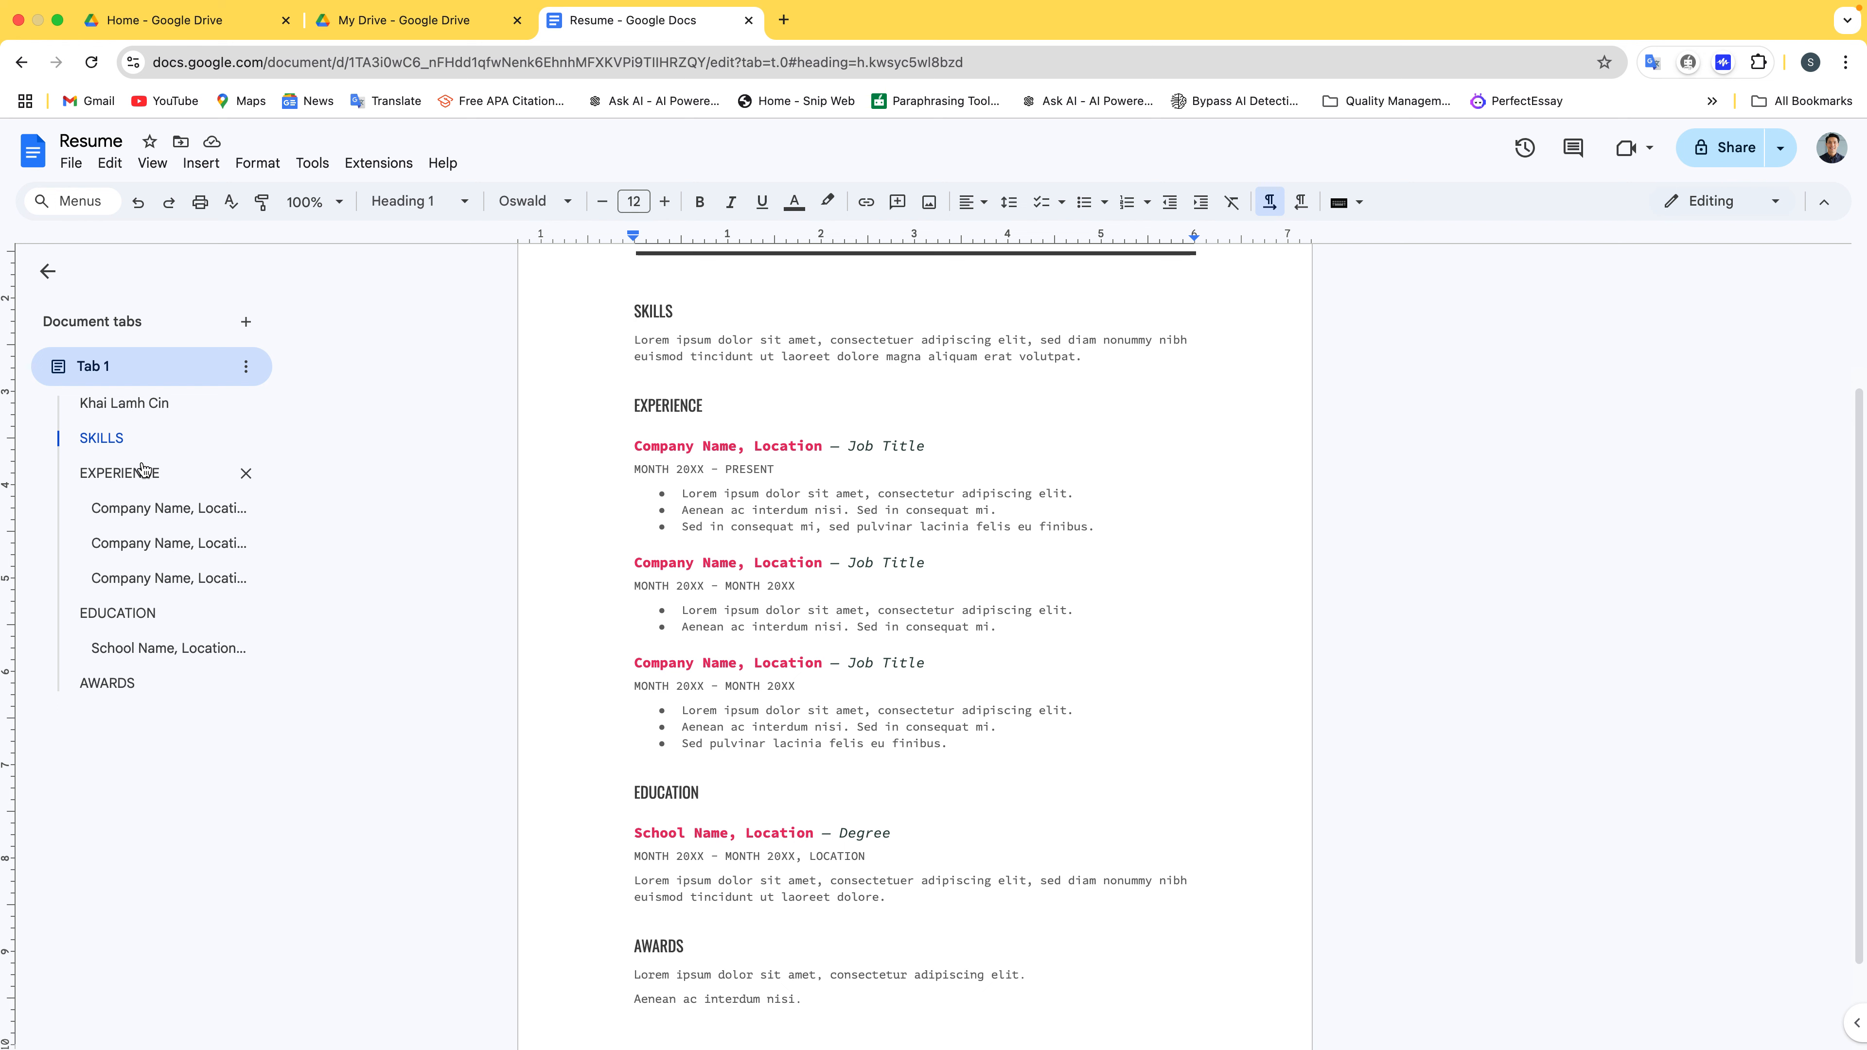
{"action": "left_click", "coordinate": [142, 471]}
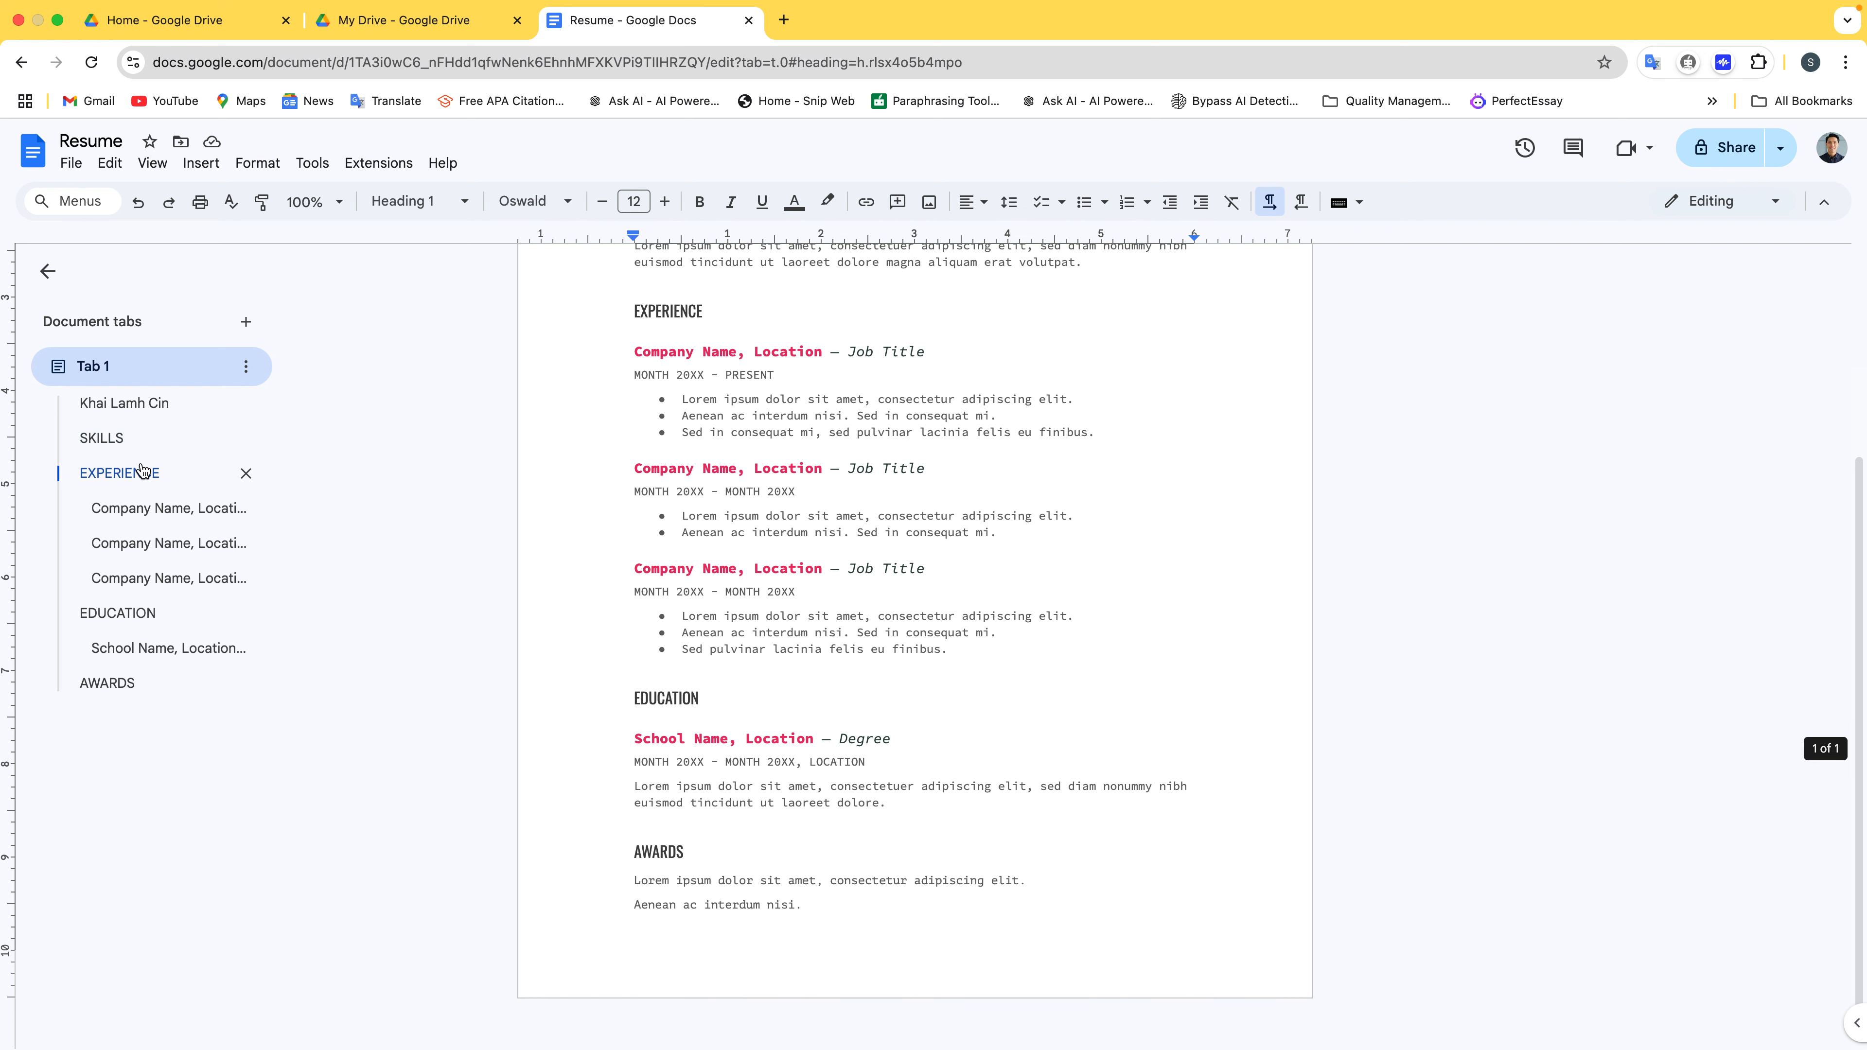
{"action": "left_click", "coordinate": [133, 438]}
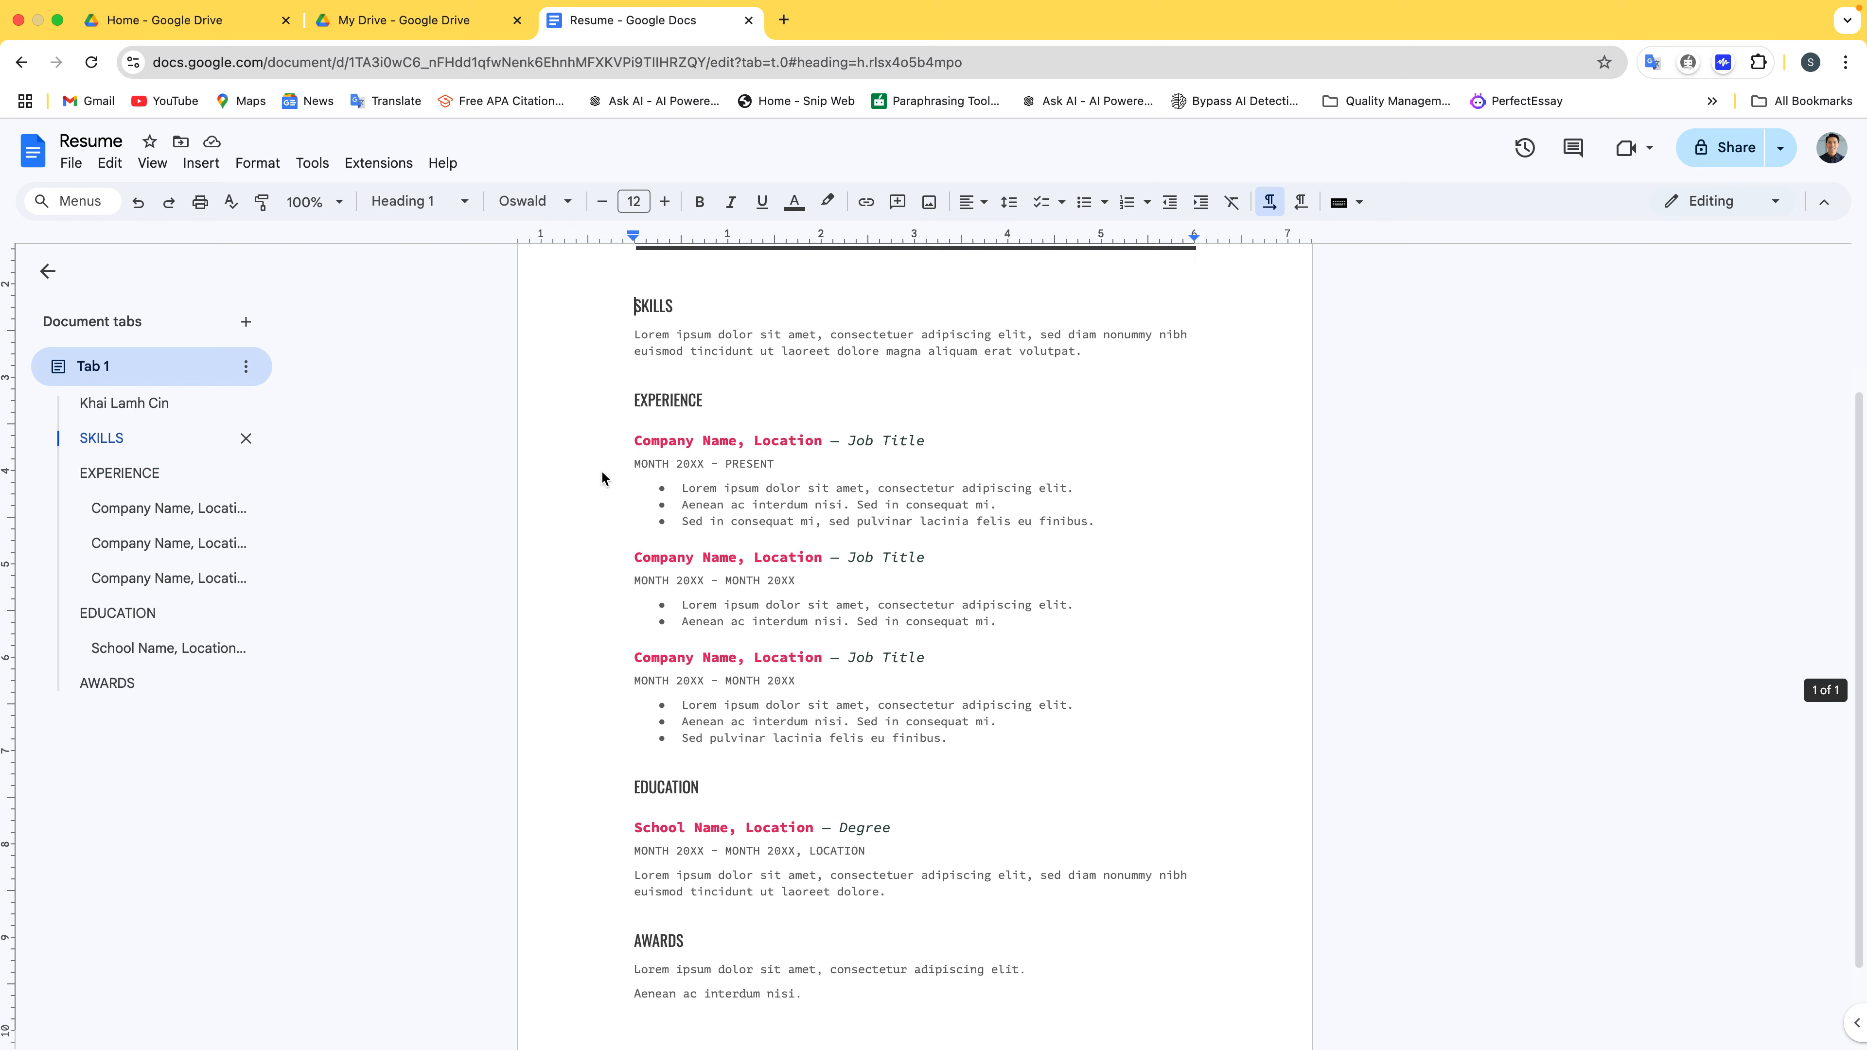
{"action": "double_click", "coordinate": [656, 308]}
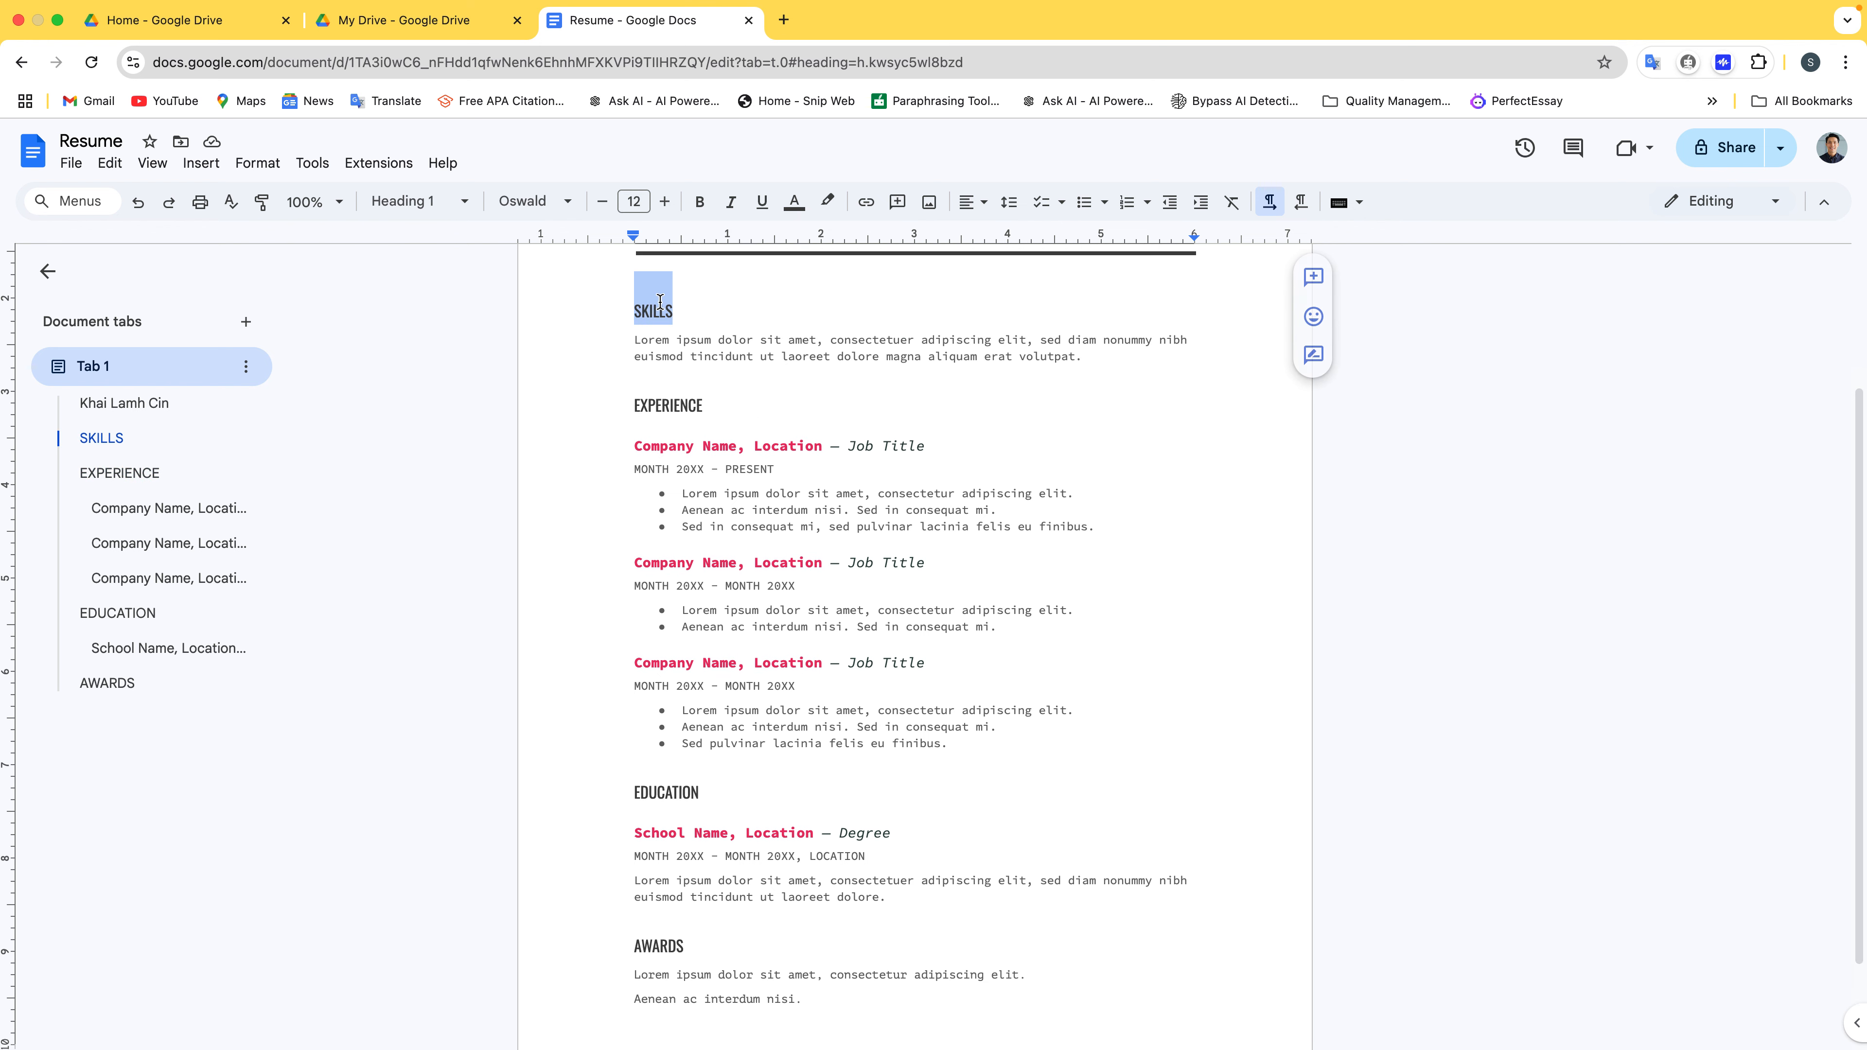
{"action": "left_click", "coordinate": [438, 202]}
{"action": "mouse_move", "coordinate": [447, 487]}
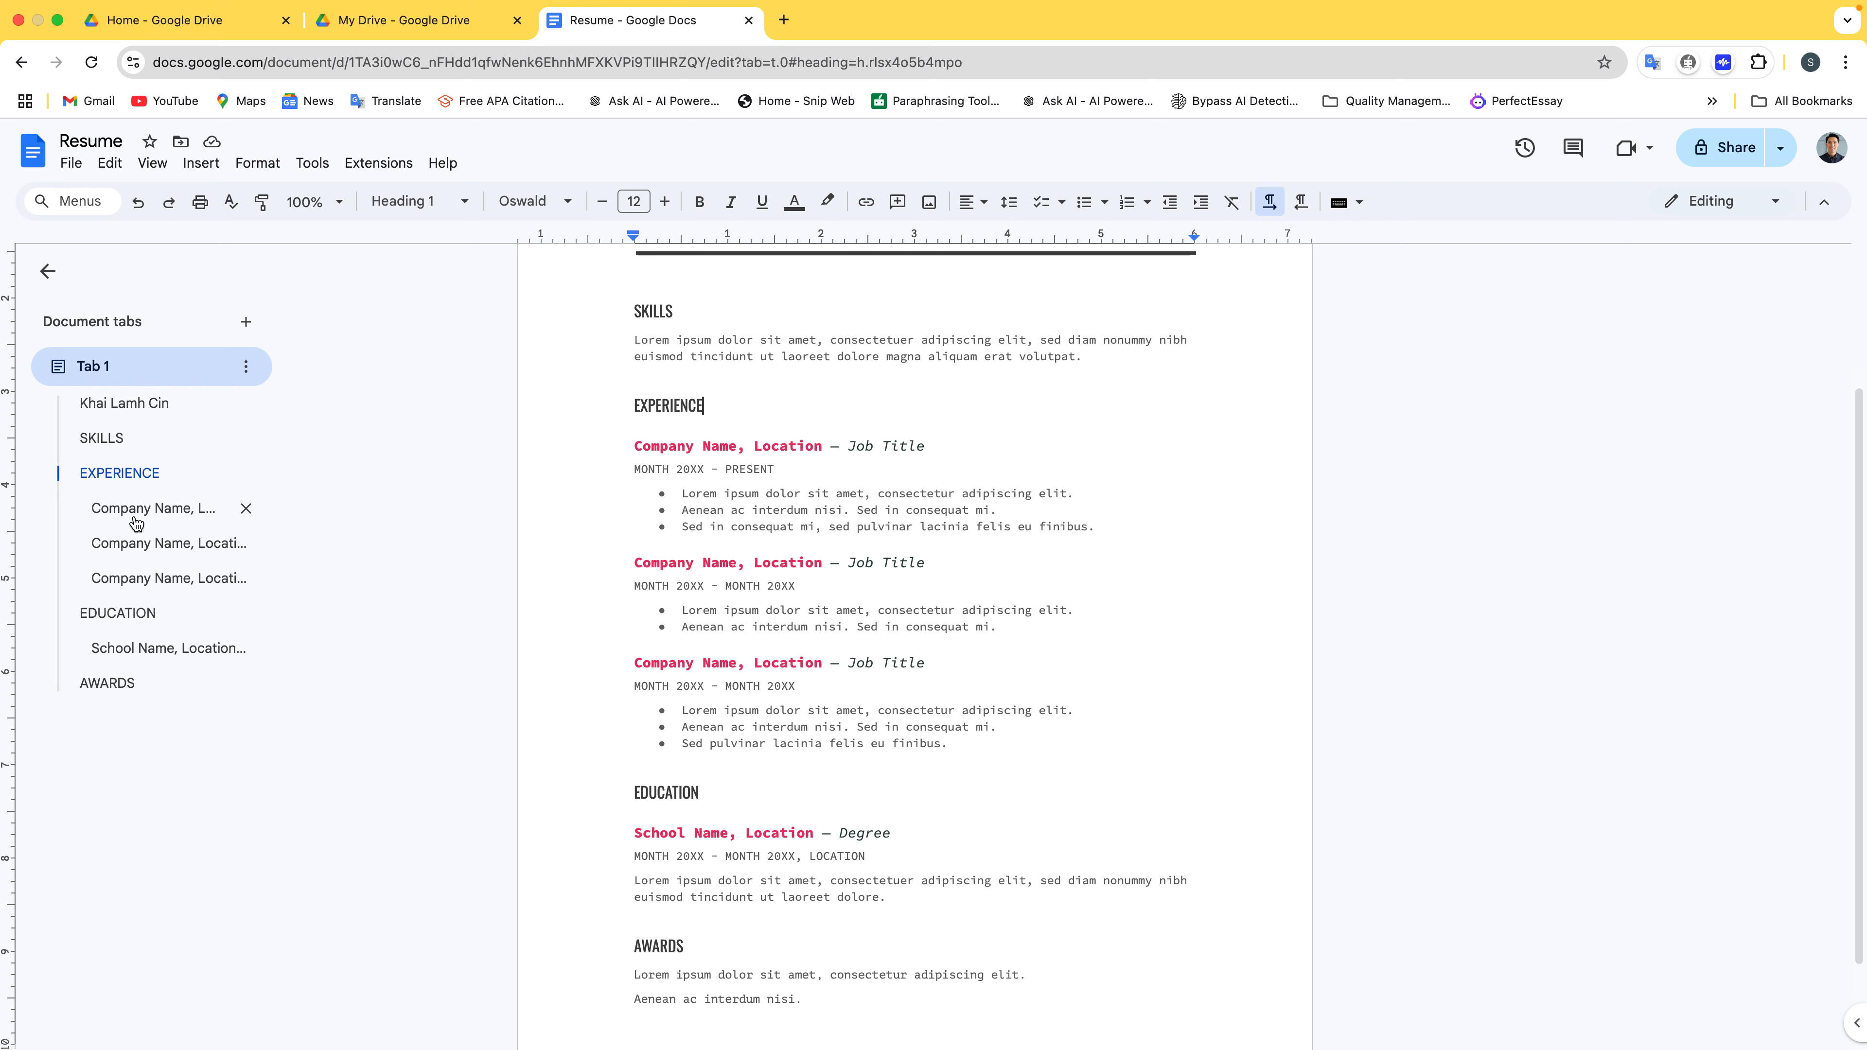
{"action": "left_click", "coordinate": [129, 441]}
{"action": "left_click", "coordinate": [144, 472]}
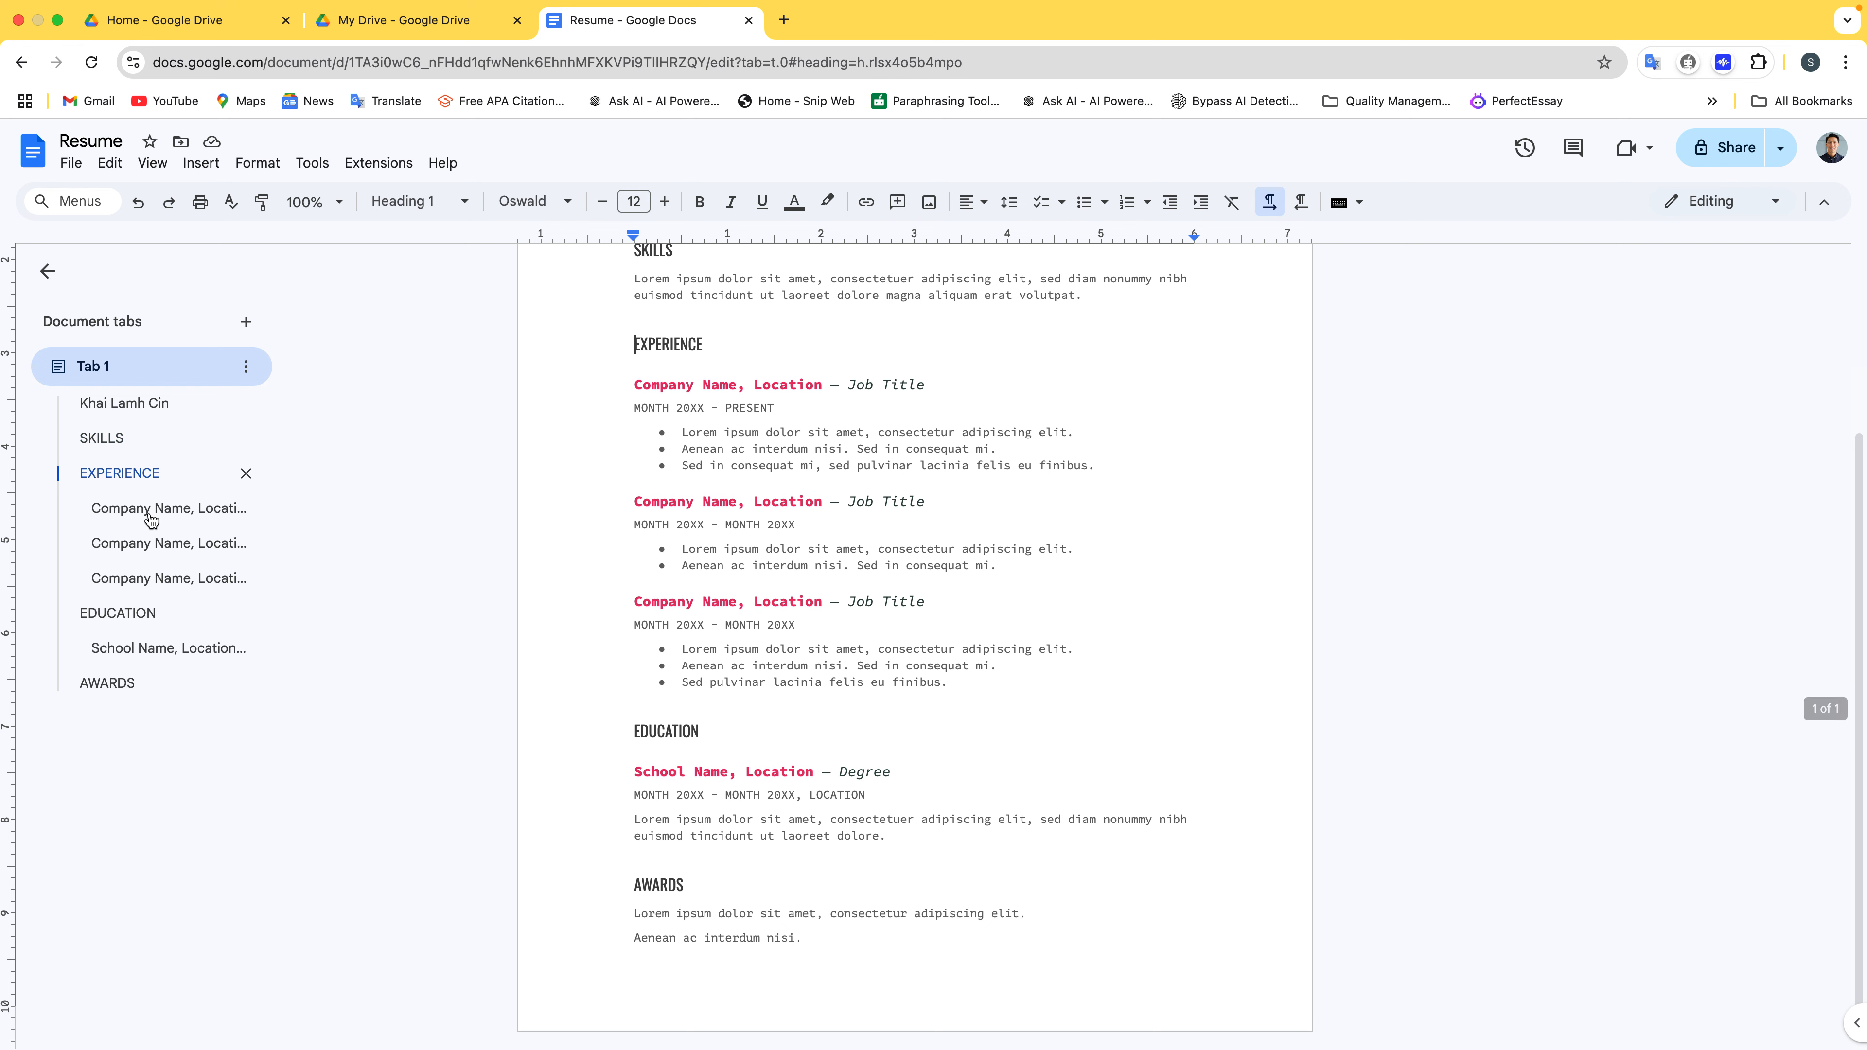
{"action": "left_click", "coordinate": [151, 515]}
{"action": "left_click", "coordinate": [147, 544]}
{"action": "left_click", "coordinate": [147, 580]}
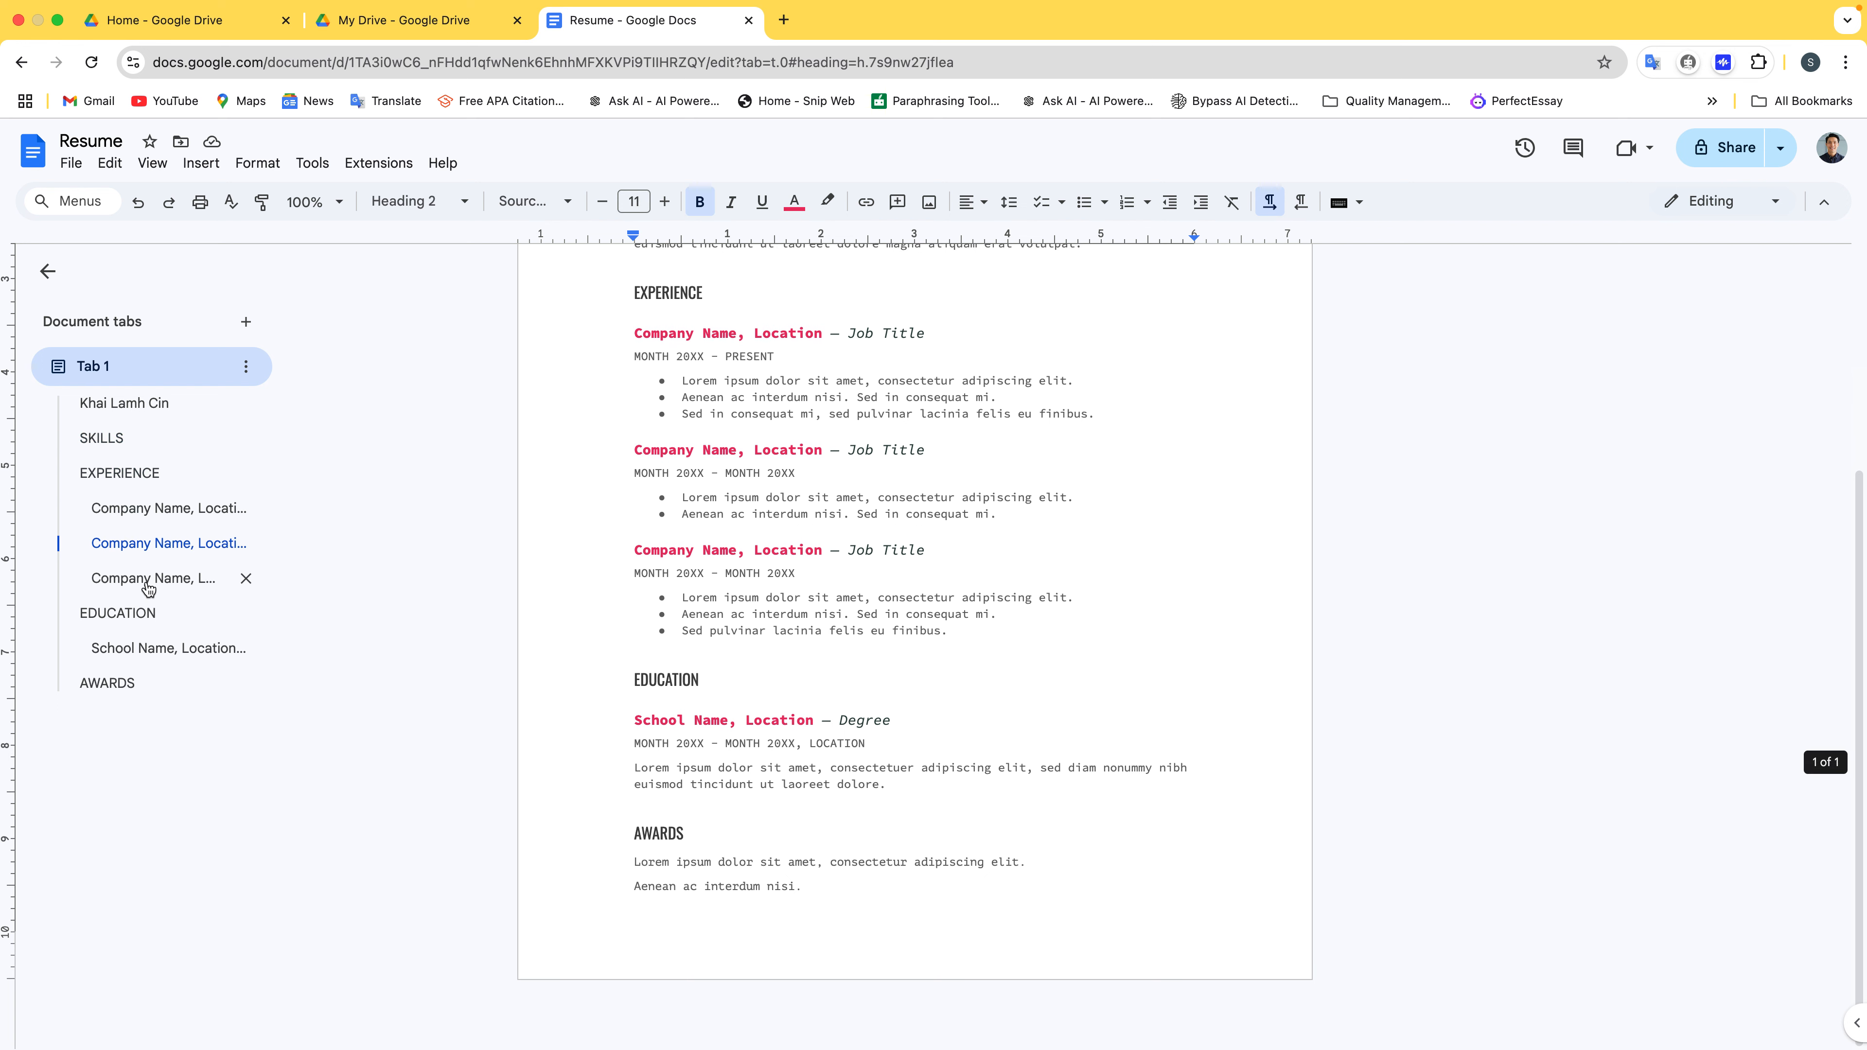
{"action": "left_click", "coordinate": [151, 644]}
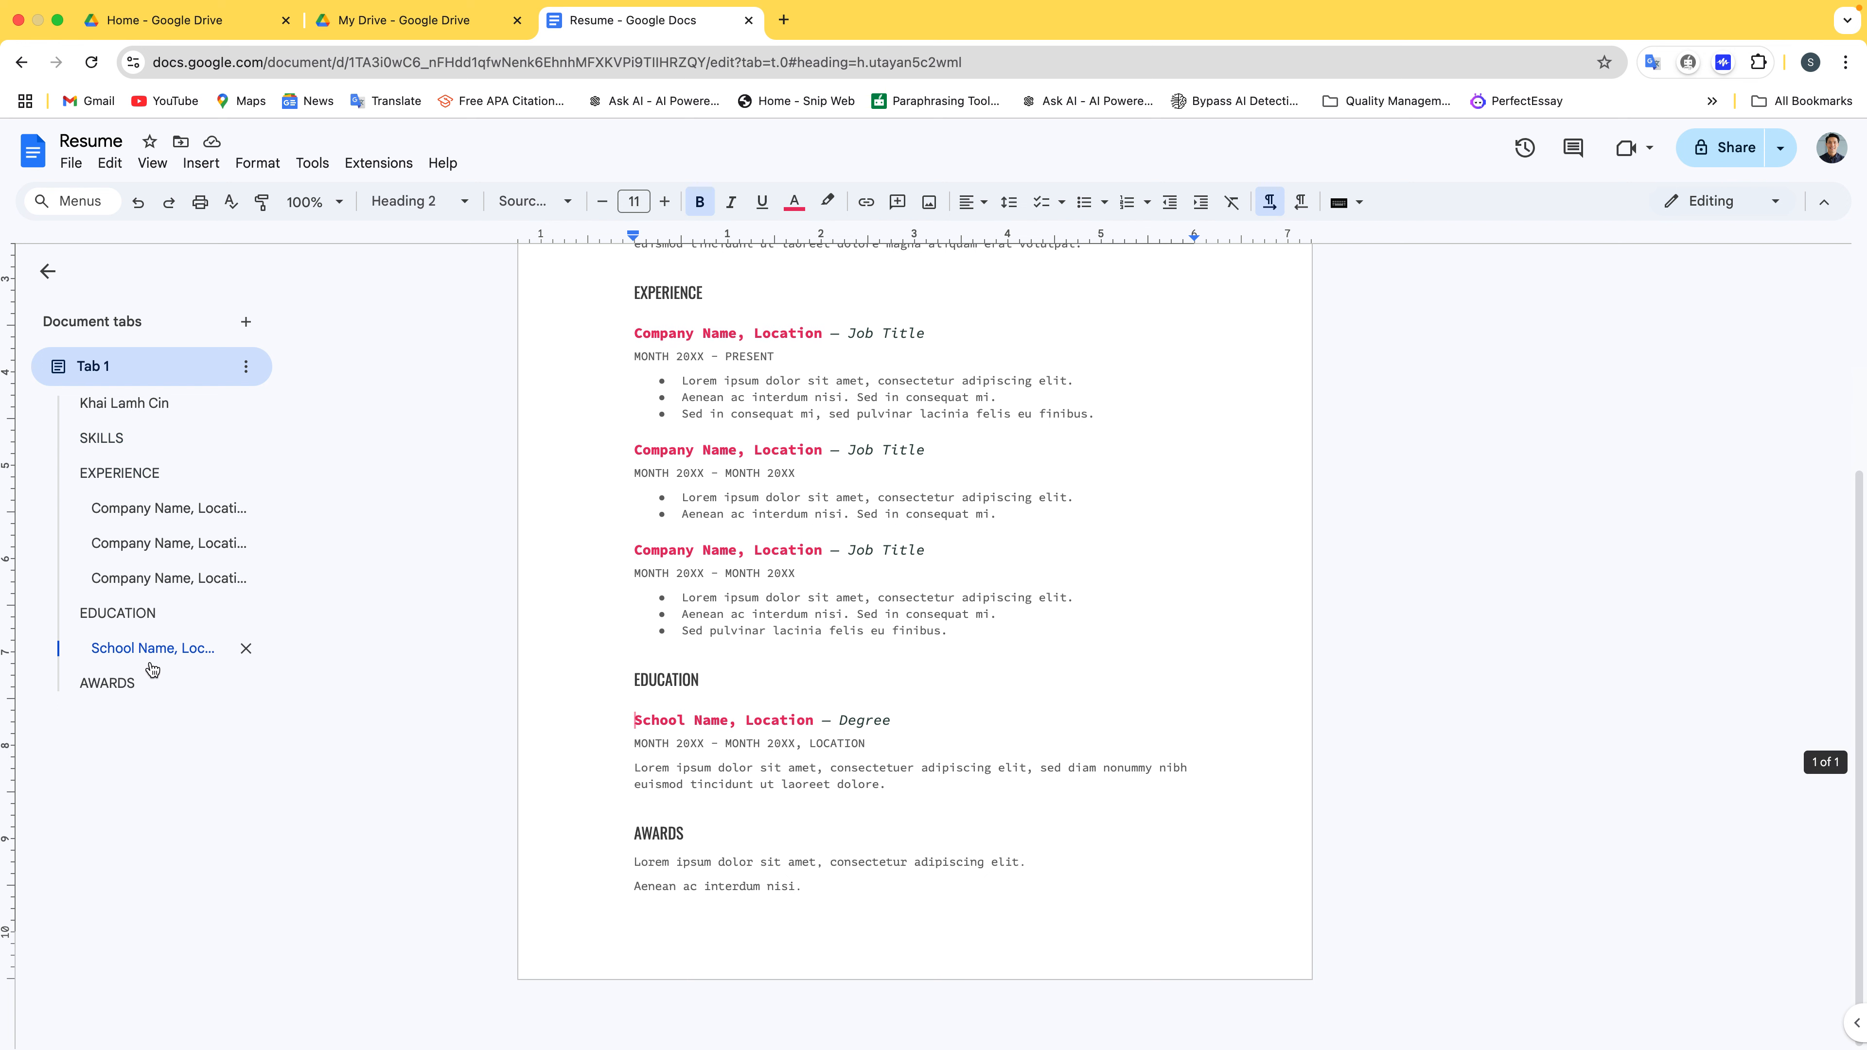
{"action": "left_click", "coordinate": [131, 686]}
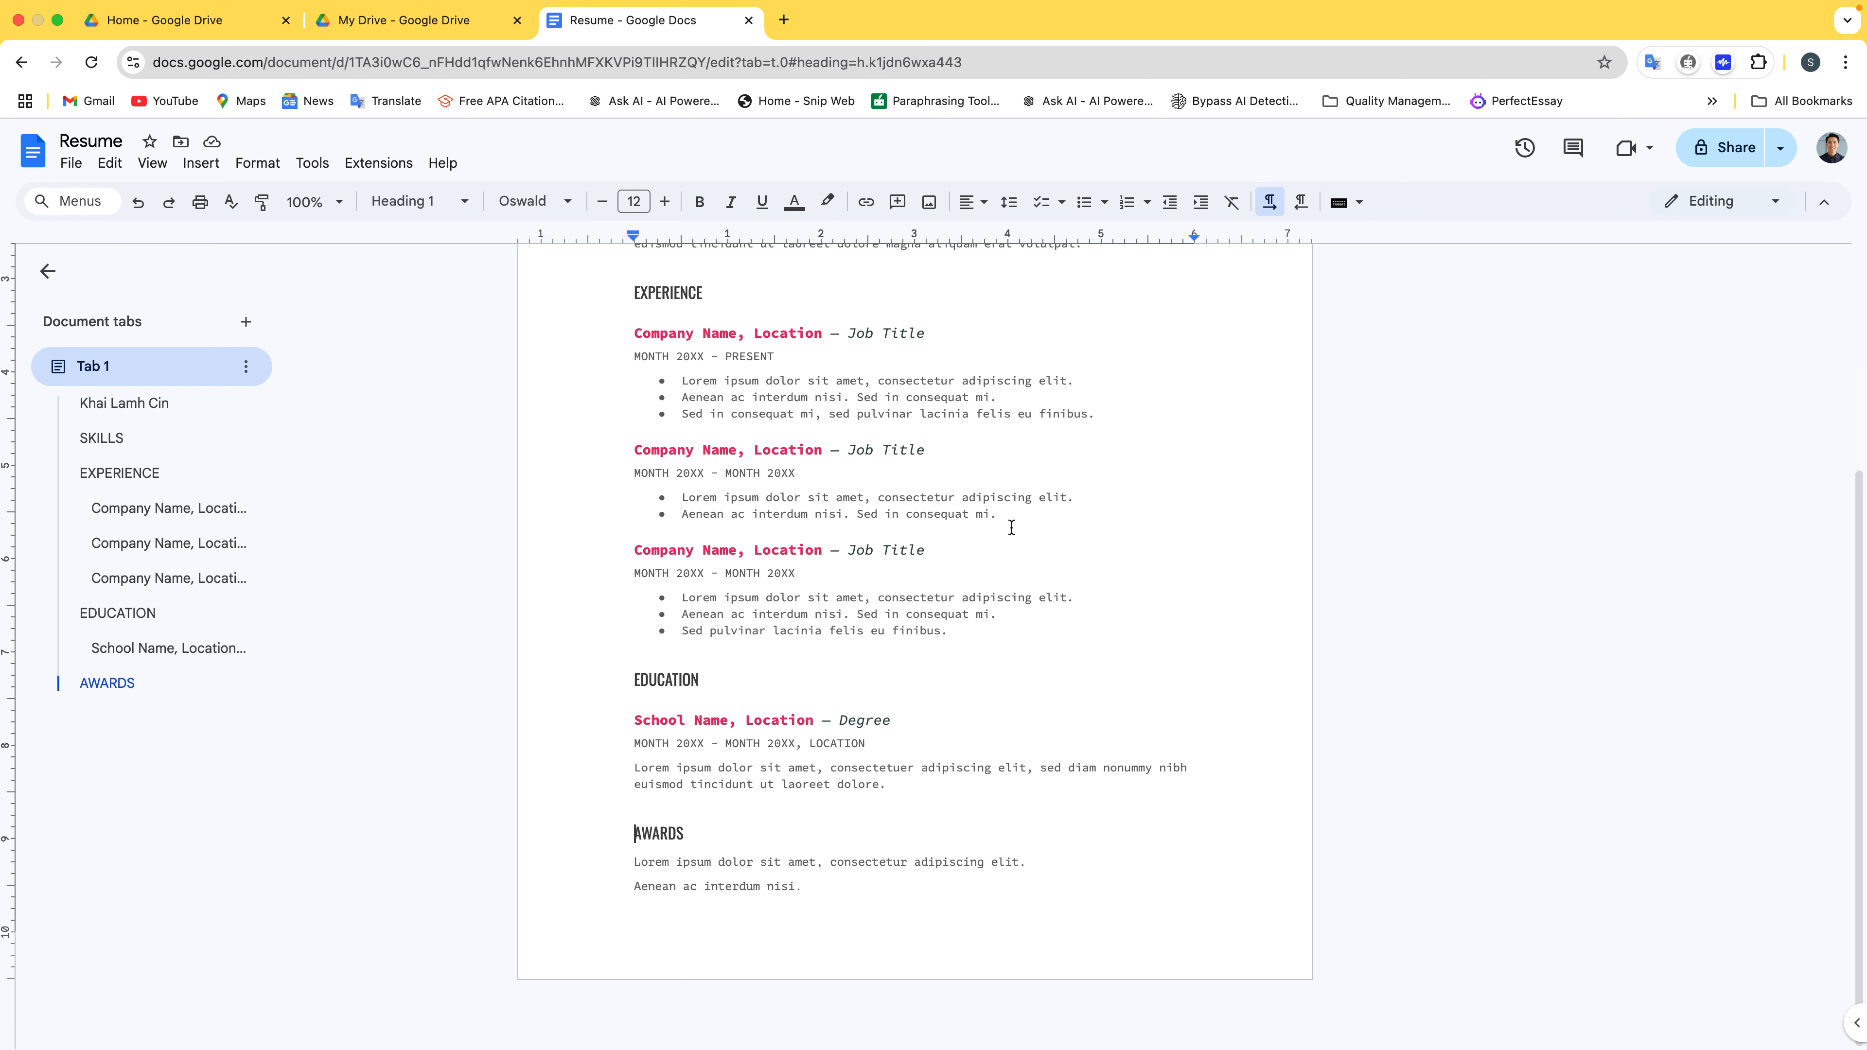
{"action": "scroll", "coordinate": [1007, 528], "scroll_direction": "up", "scroll_amount": 5}
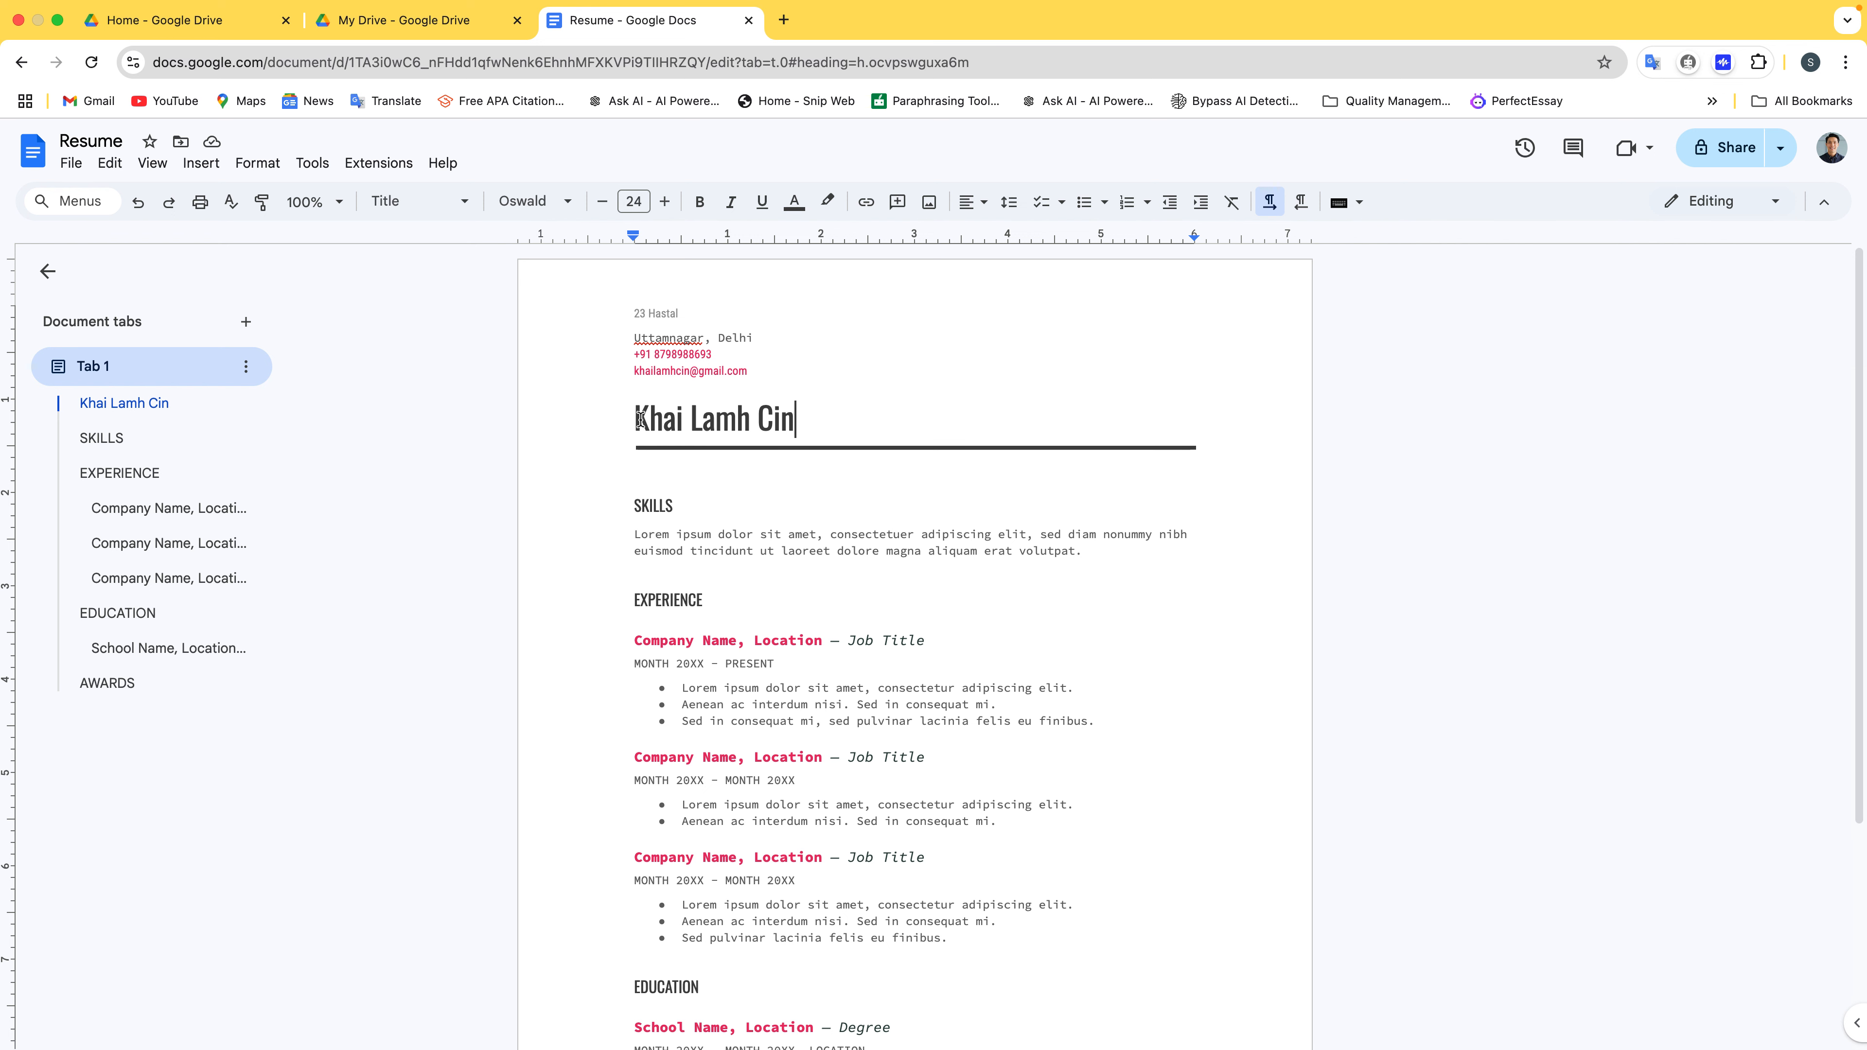
Set the resume's name heading in the Lobster font
{"action": "left_click", "coordinate": [640, 418], "text": "shift"}
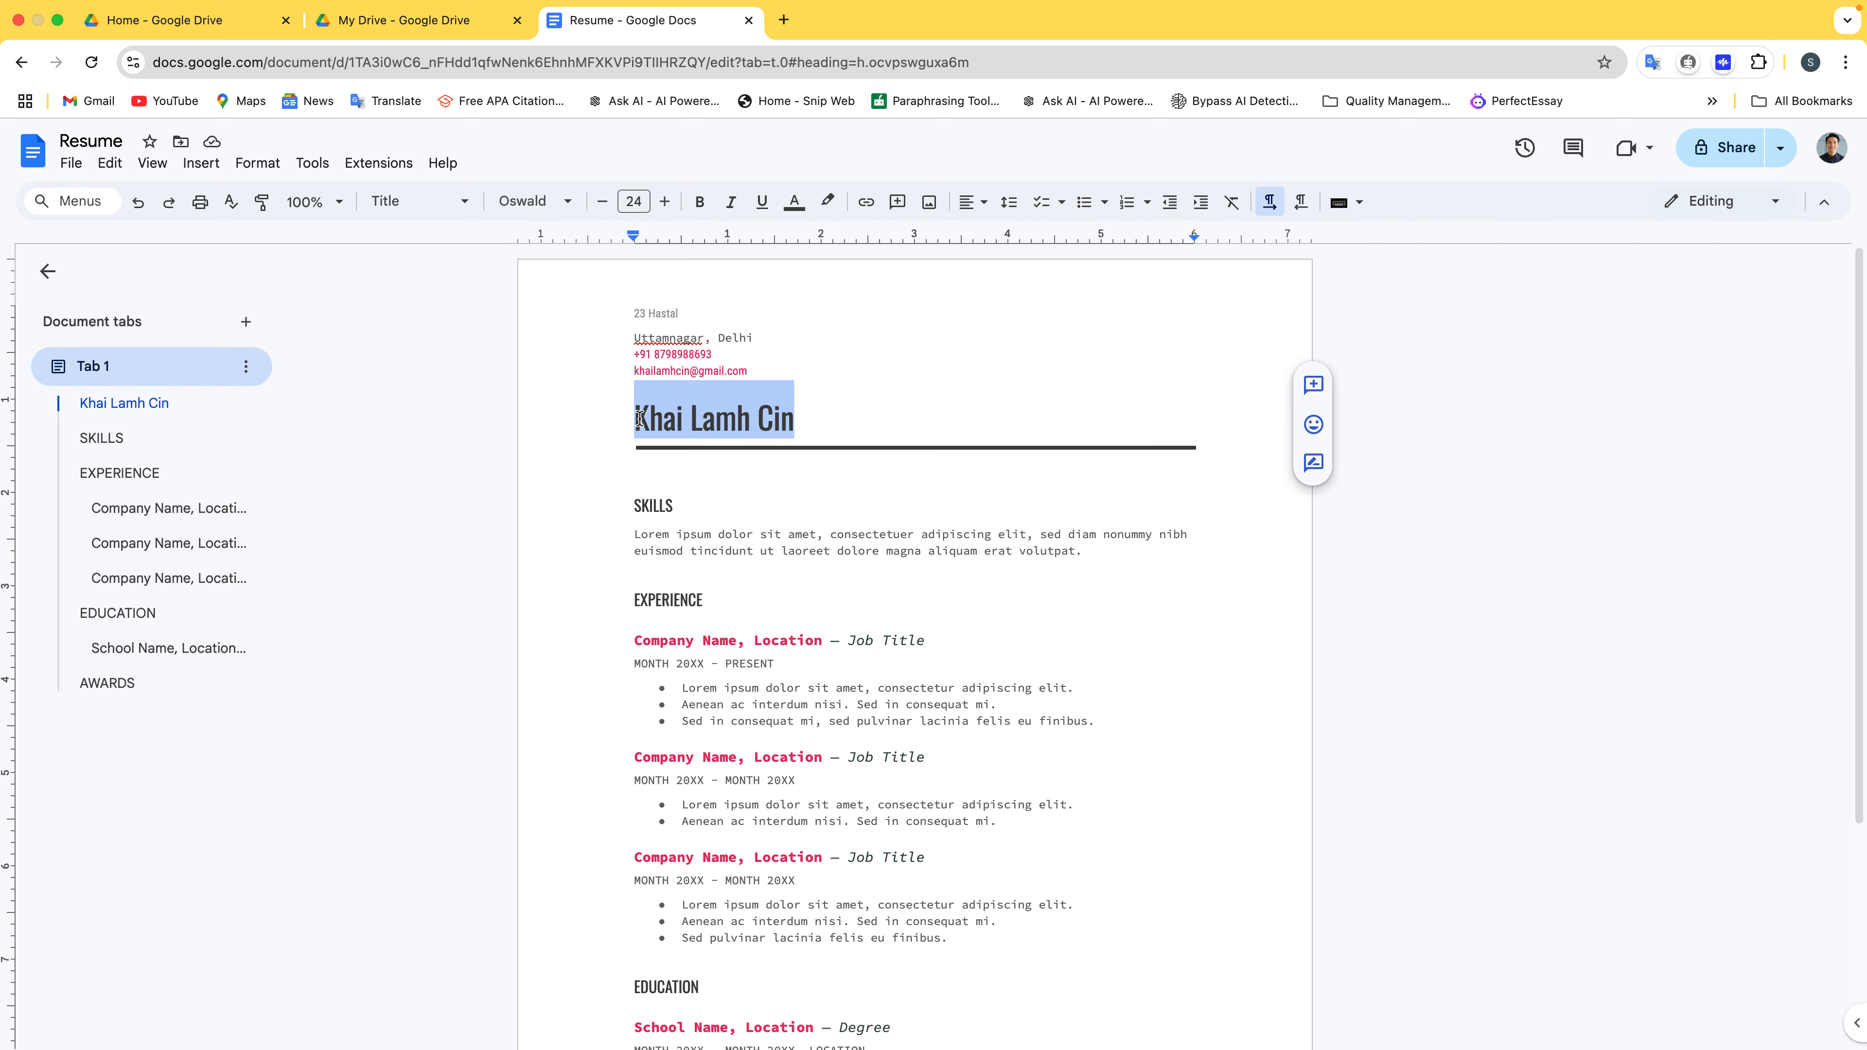
{"action": "left_click", "coordinate": [566, 195]}
{"action": "mouse_move", "coordinate": [627, 483]}
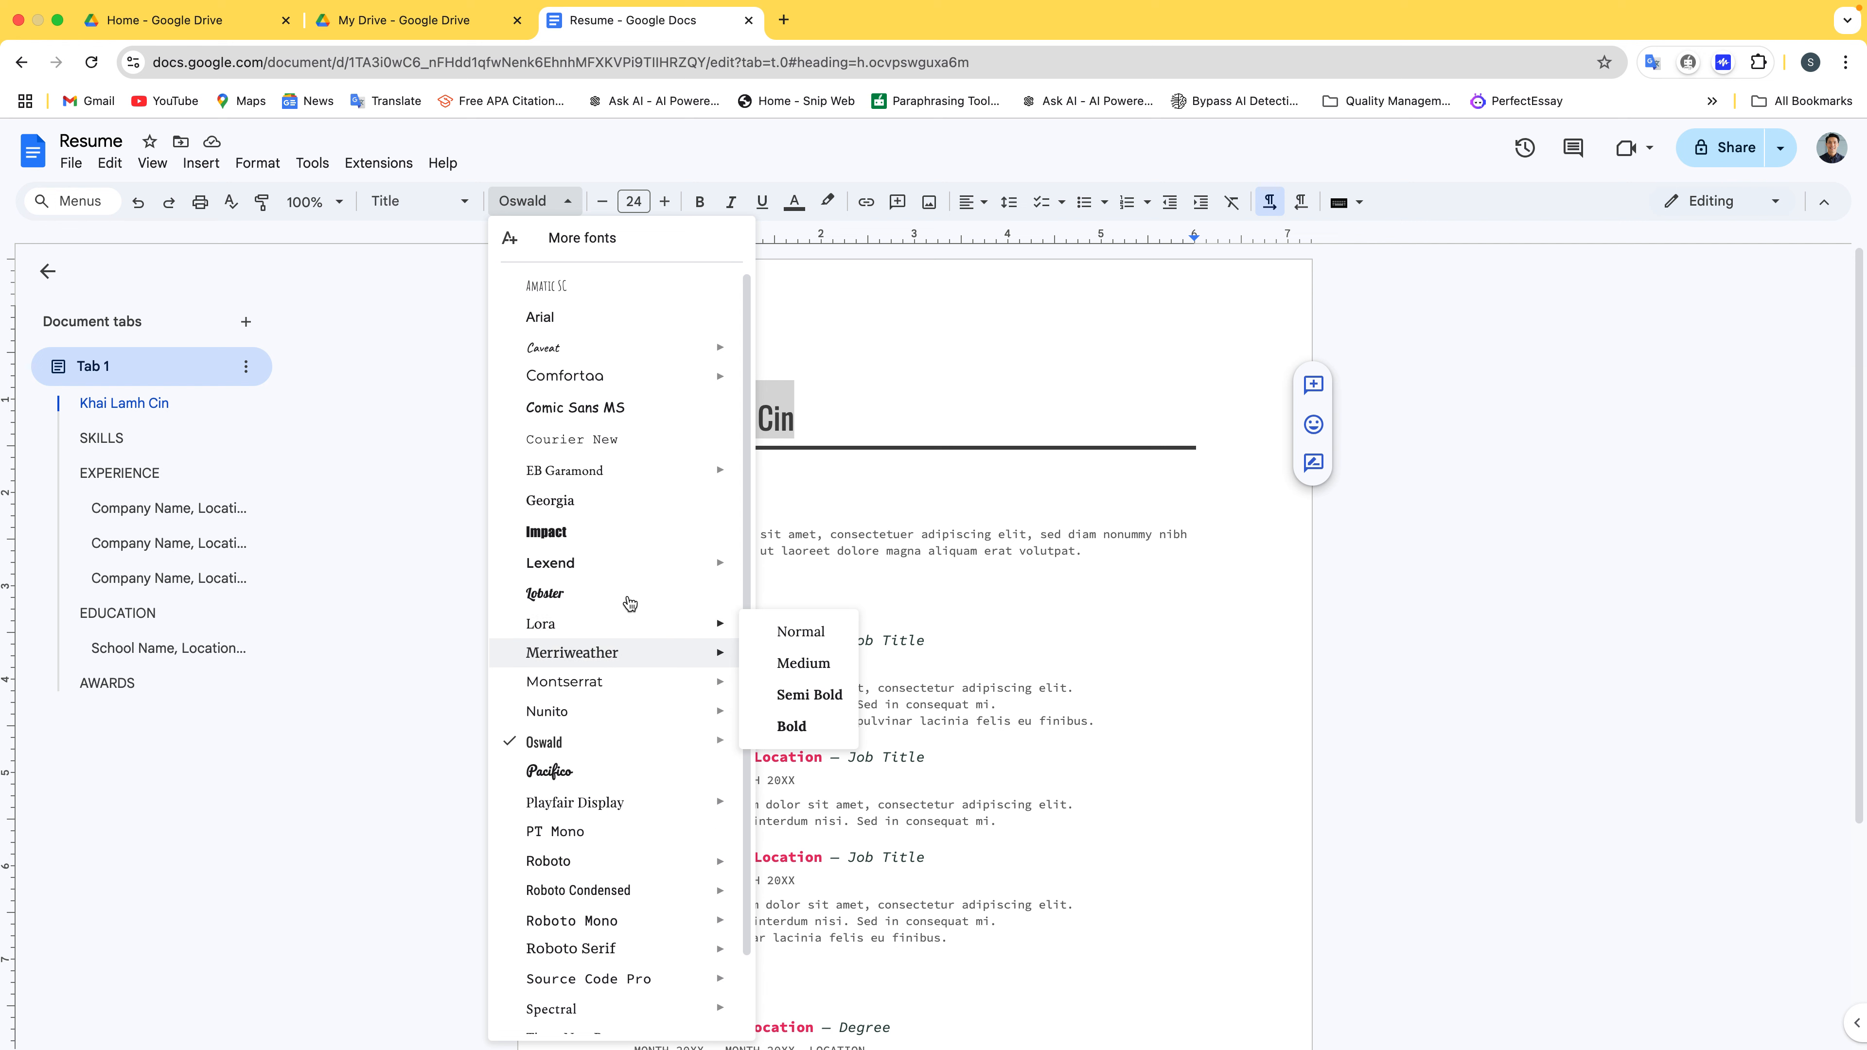
{"action": "left_click", "coordinate": [624, 594]}
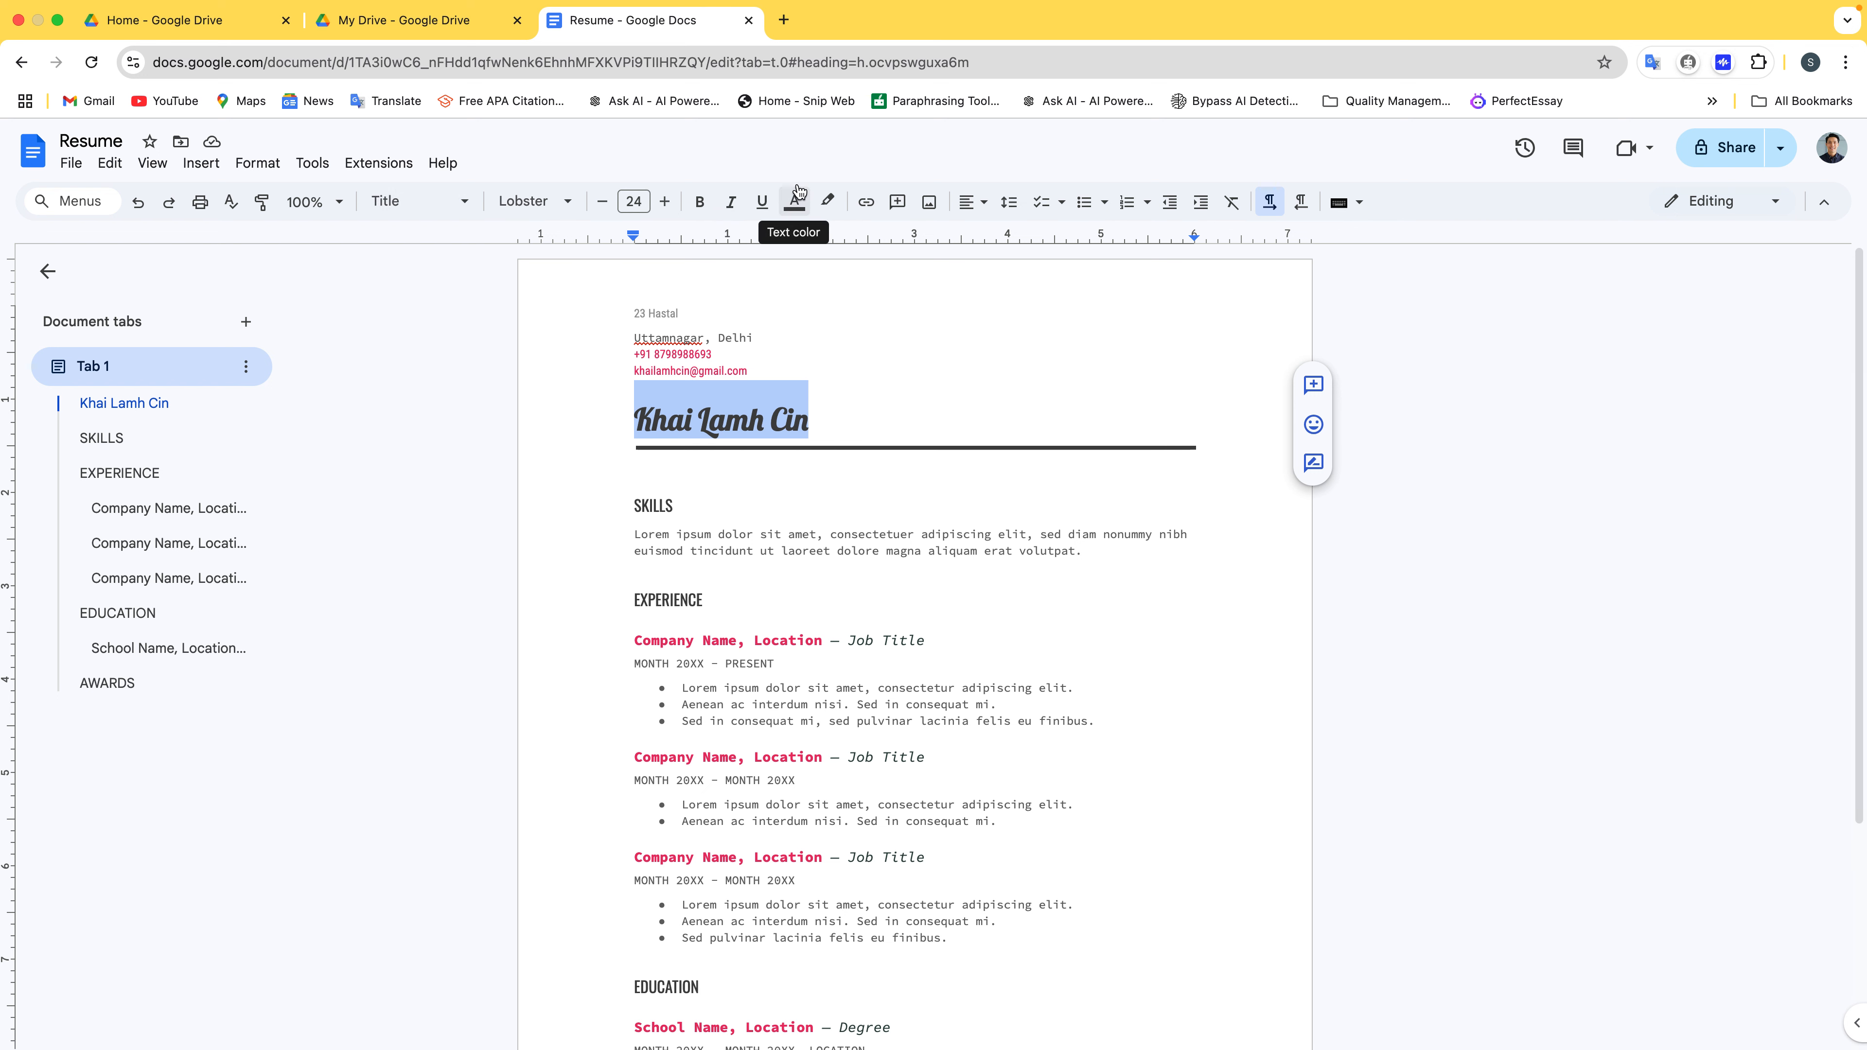
Colour the name heading dark red from the Text color palette
{"action": "left_click", "coordinate": [797, 193]}
{"action": "left_click", "coordinate": [797, 198]}
{"action": "left_click", "coordinate": [798, 204]}
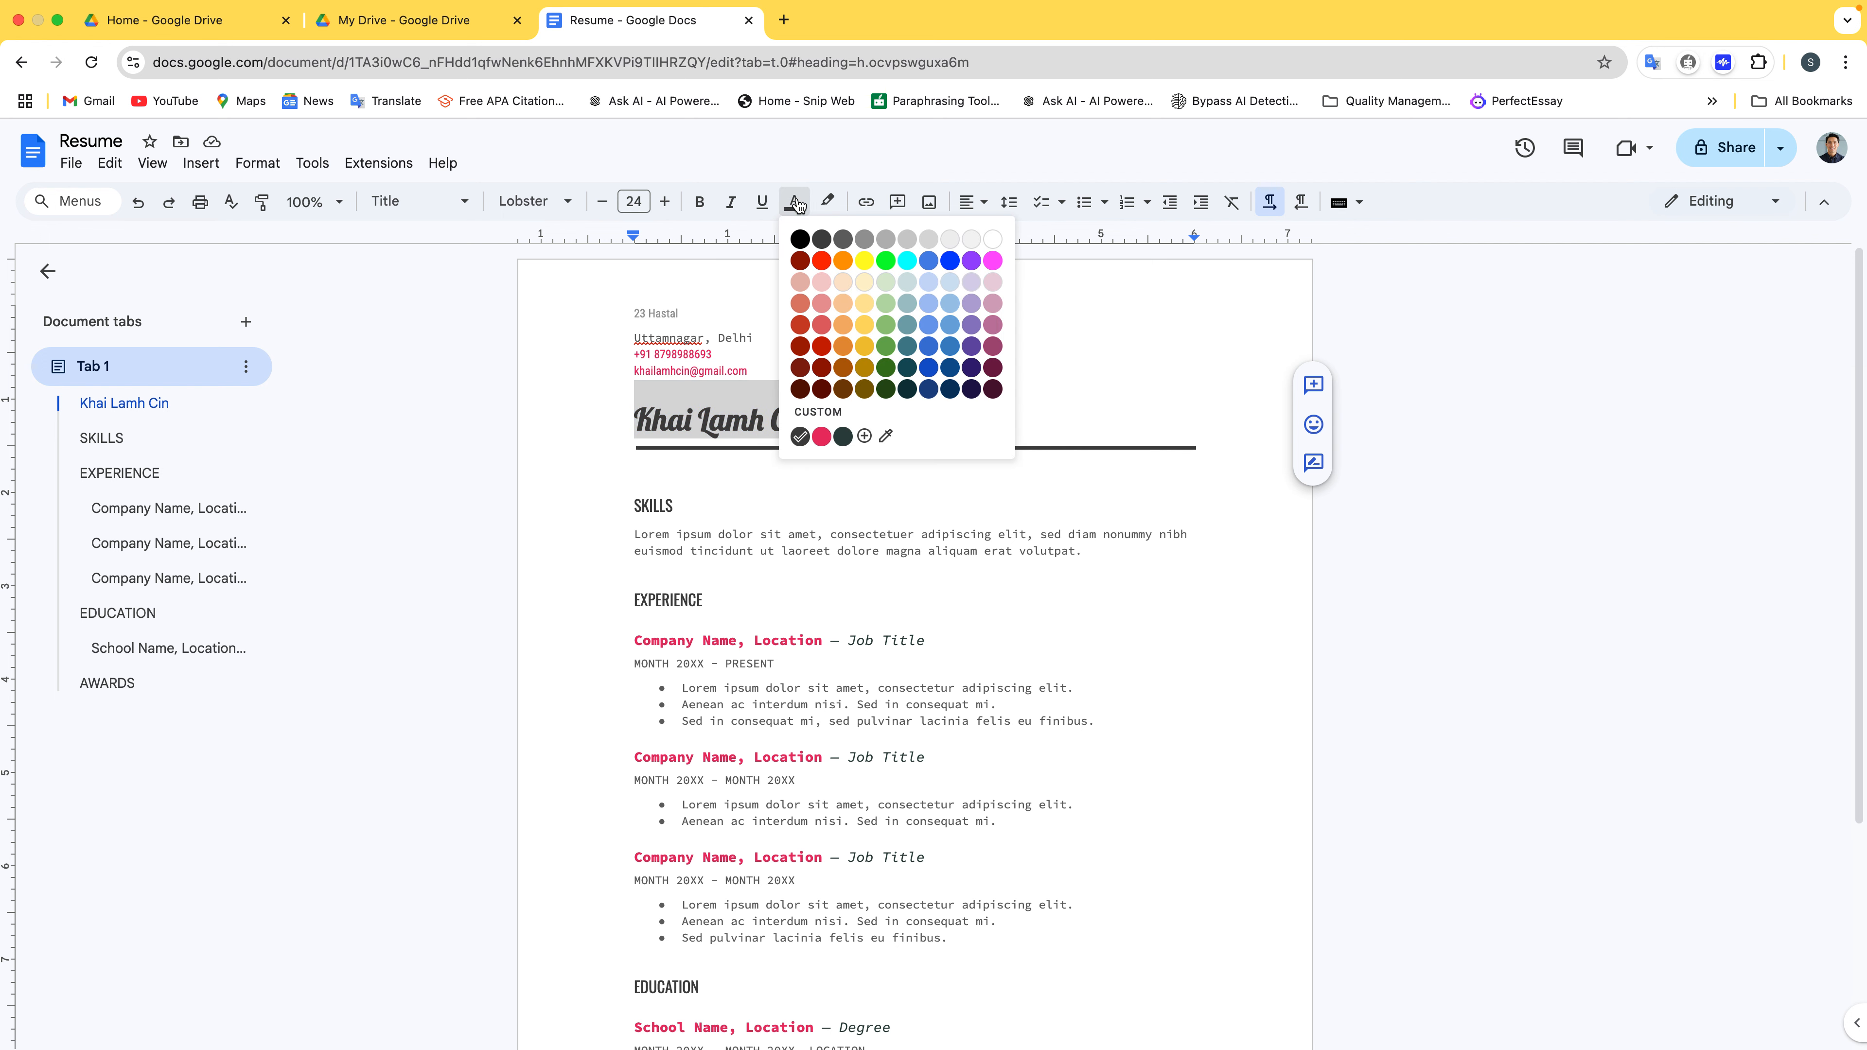
{"action": "left_click", "coordinate": [800, 261]}
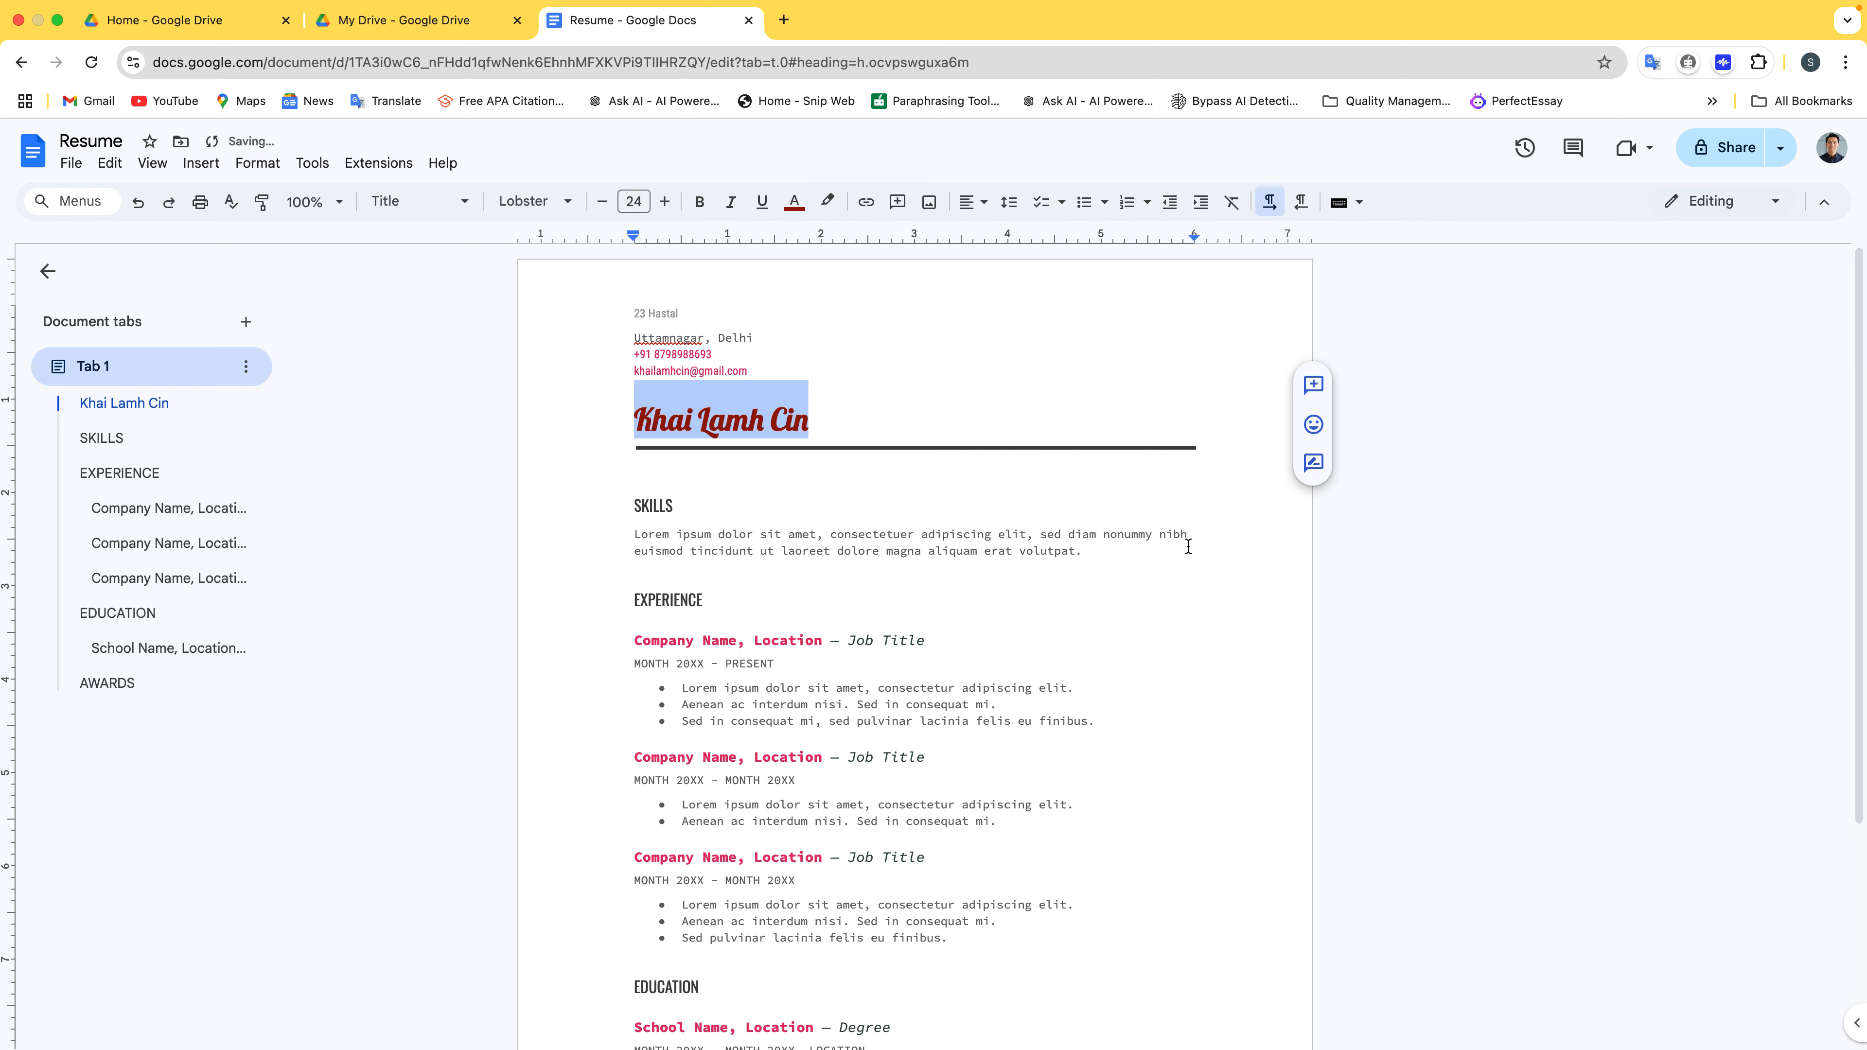
{"action": "left_click", "coordinate": [836, 653]}
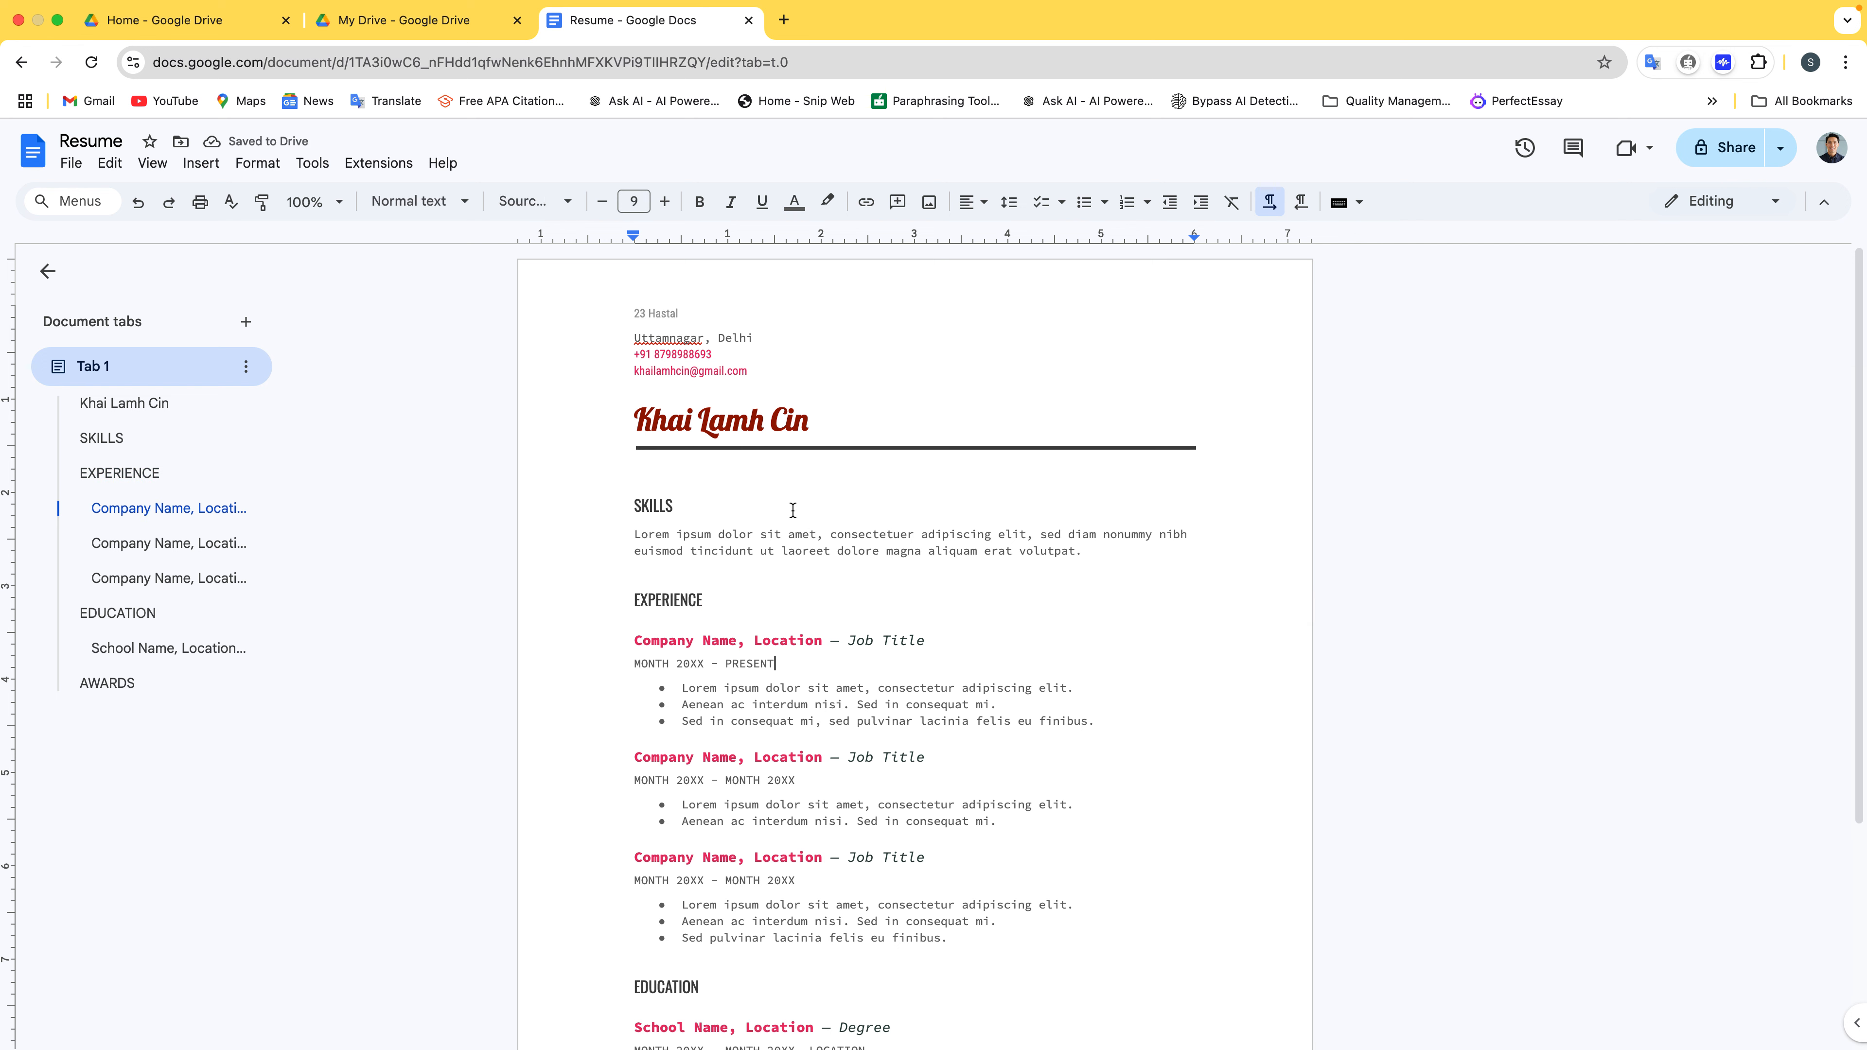
Scroll through the resume, then switch to the My Drive browser tab
{"action": "scroll", "coordinate": [792, 510], "scroll_direction": "down", "scroll_amount": 3}
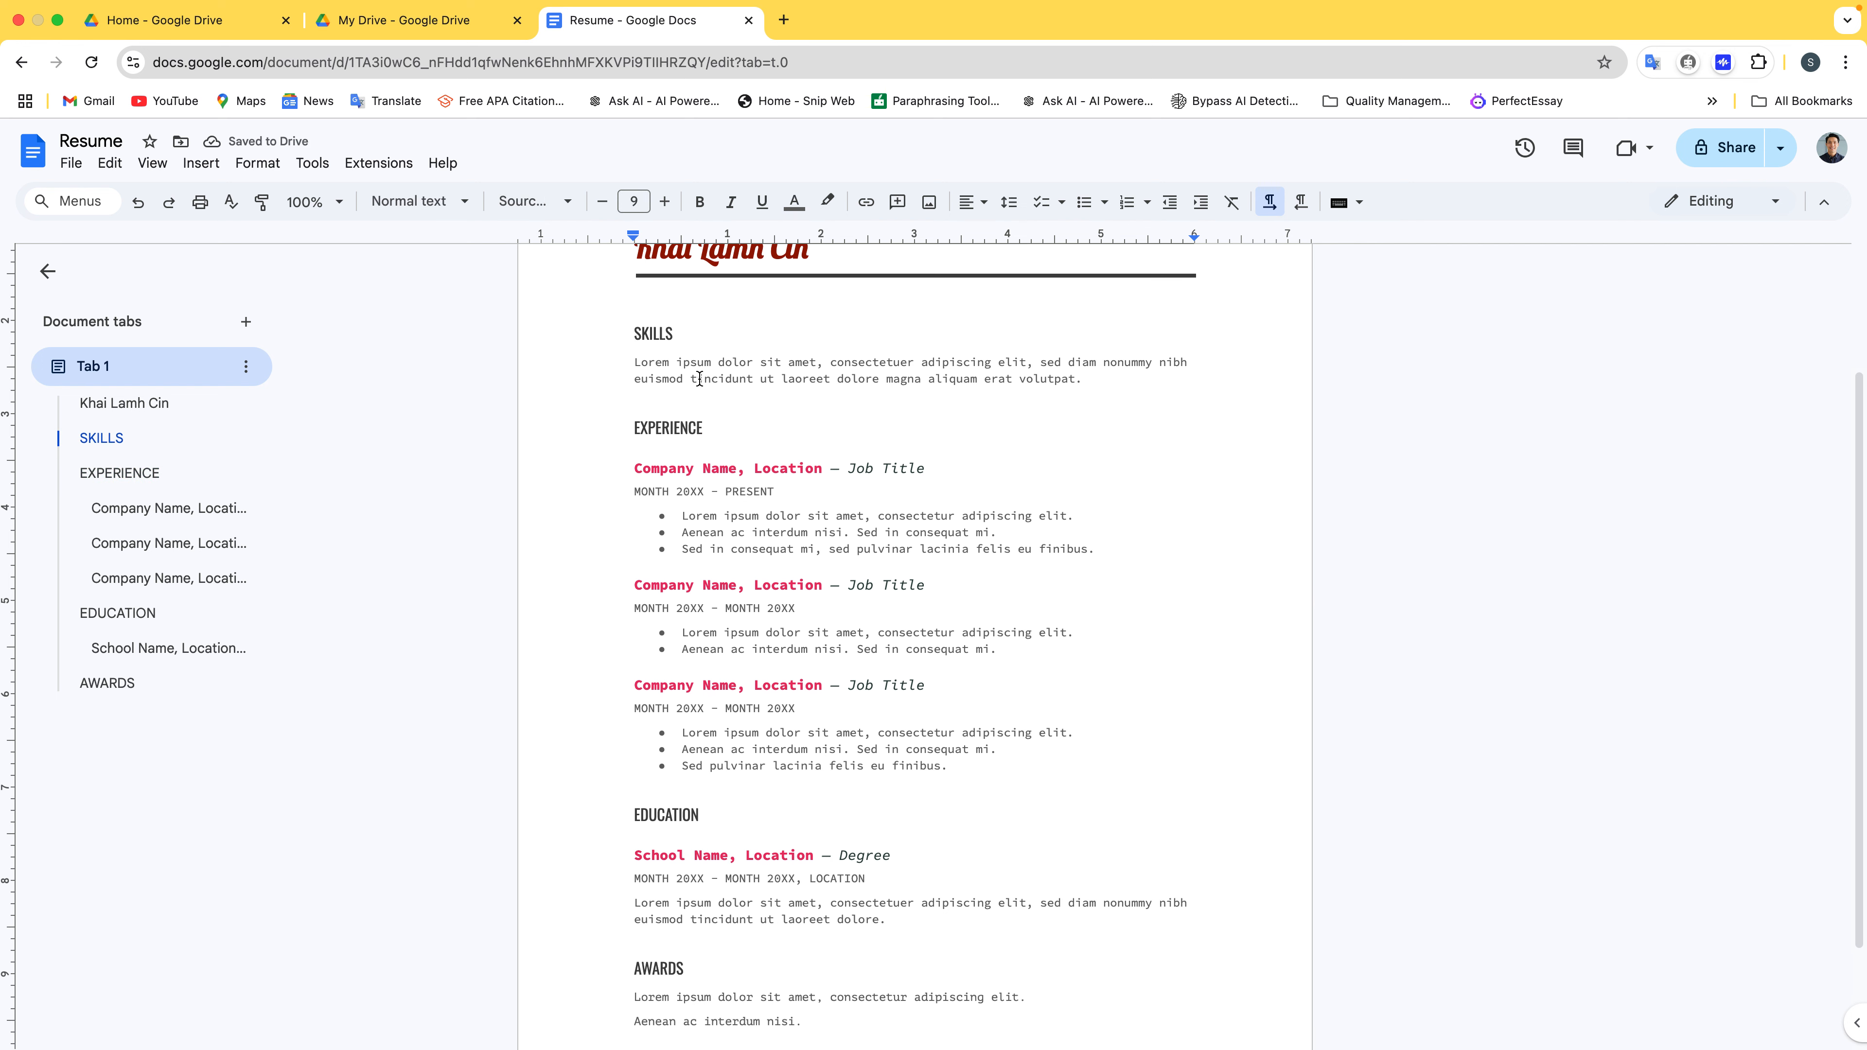
{"action": "scroll", "coordinate": [824, 688], "scroll_direction": "down", "scroll_amount": 2}
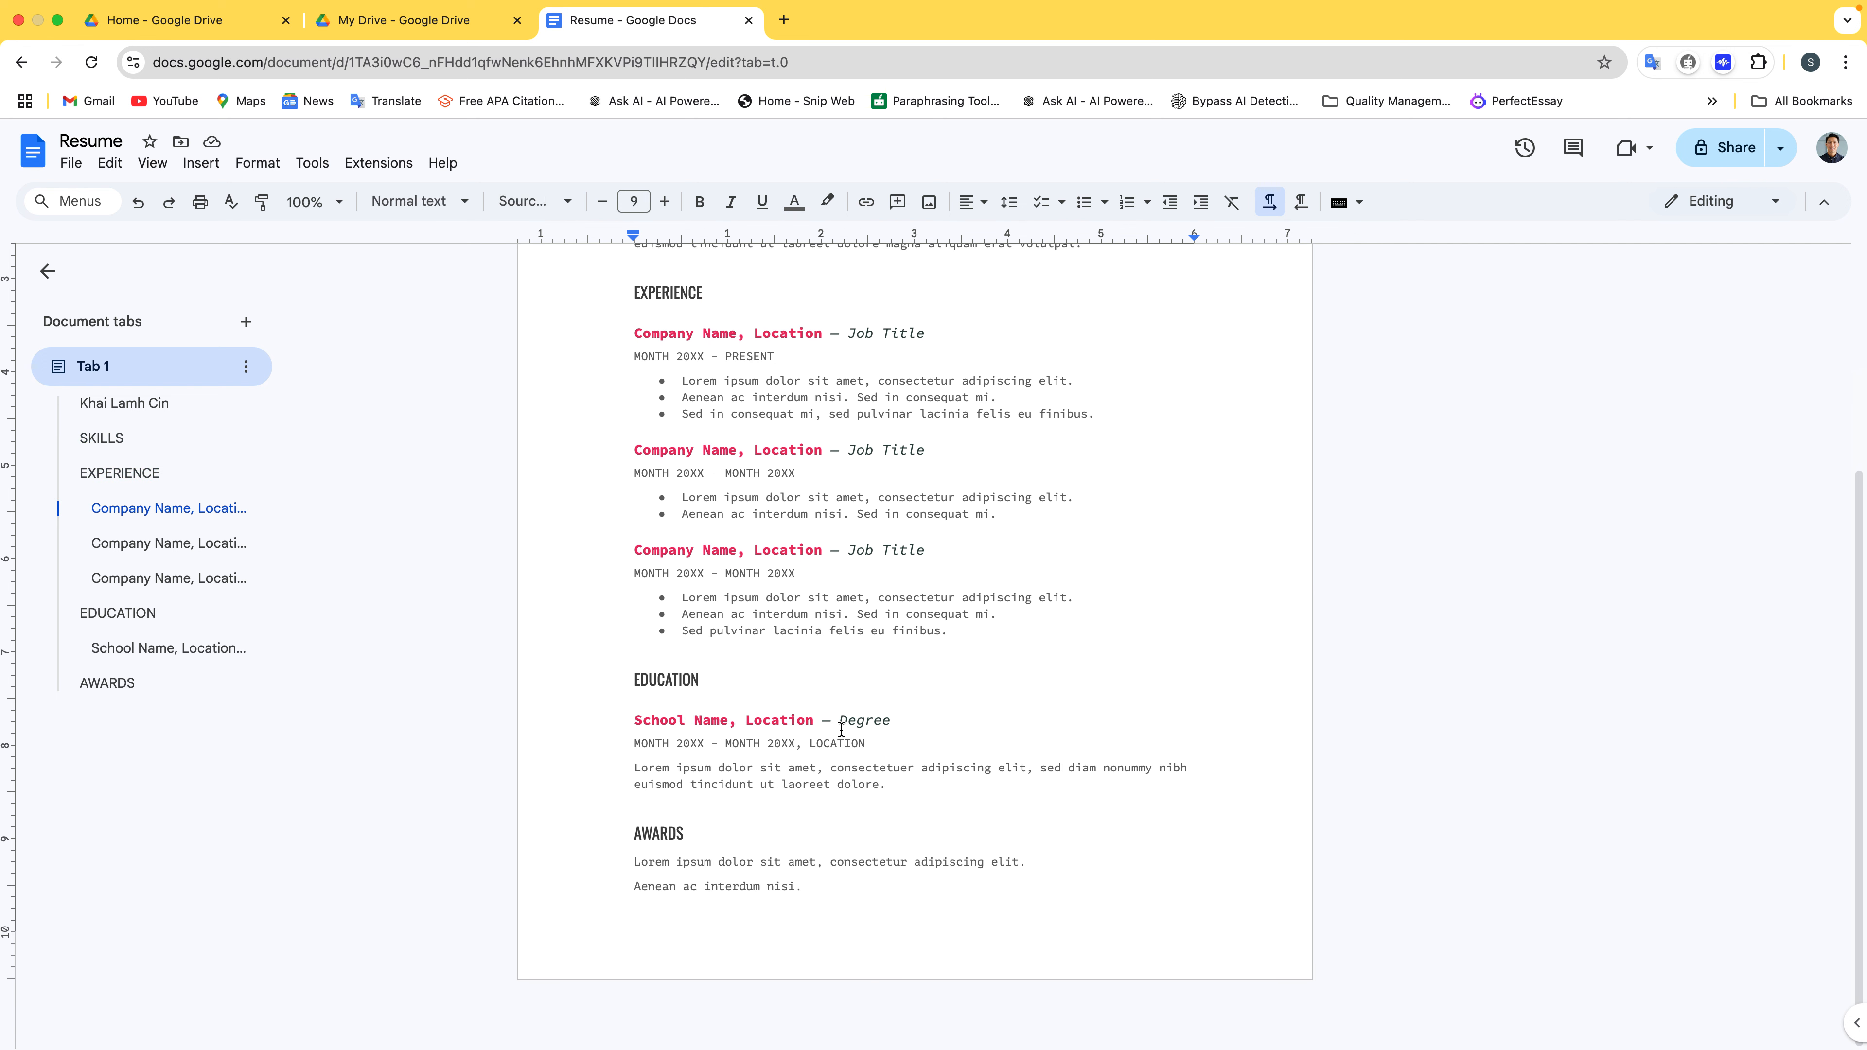
{"action": "scroll", "coordinate": [842, 731], "scroll_direction": "up", "scroll_amount": 5}
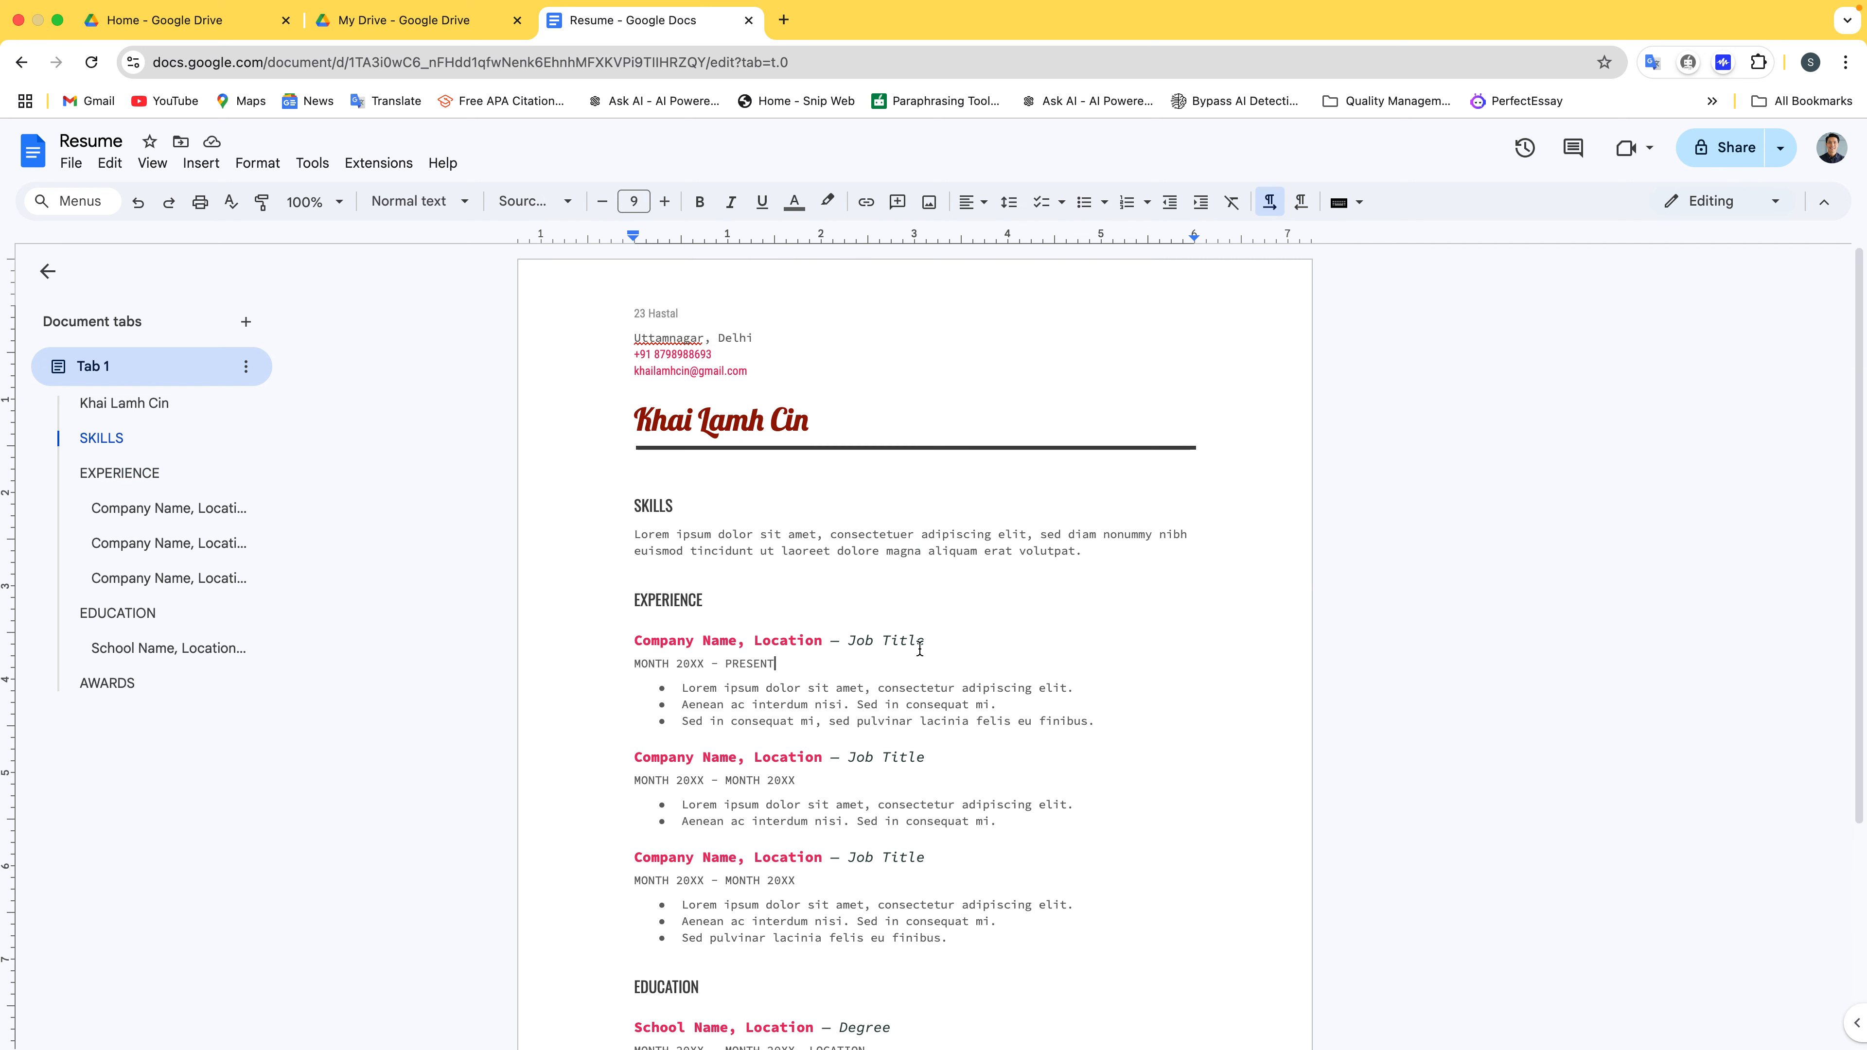
{"action": "left_click", "coordinate": [436, 22]}
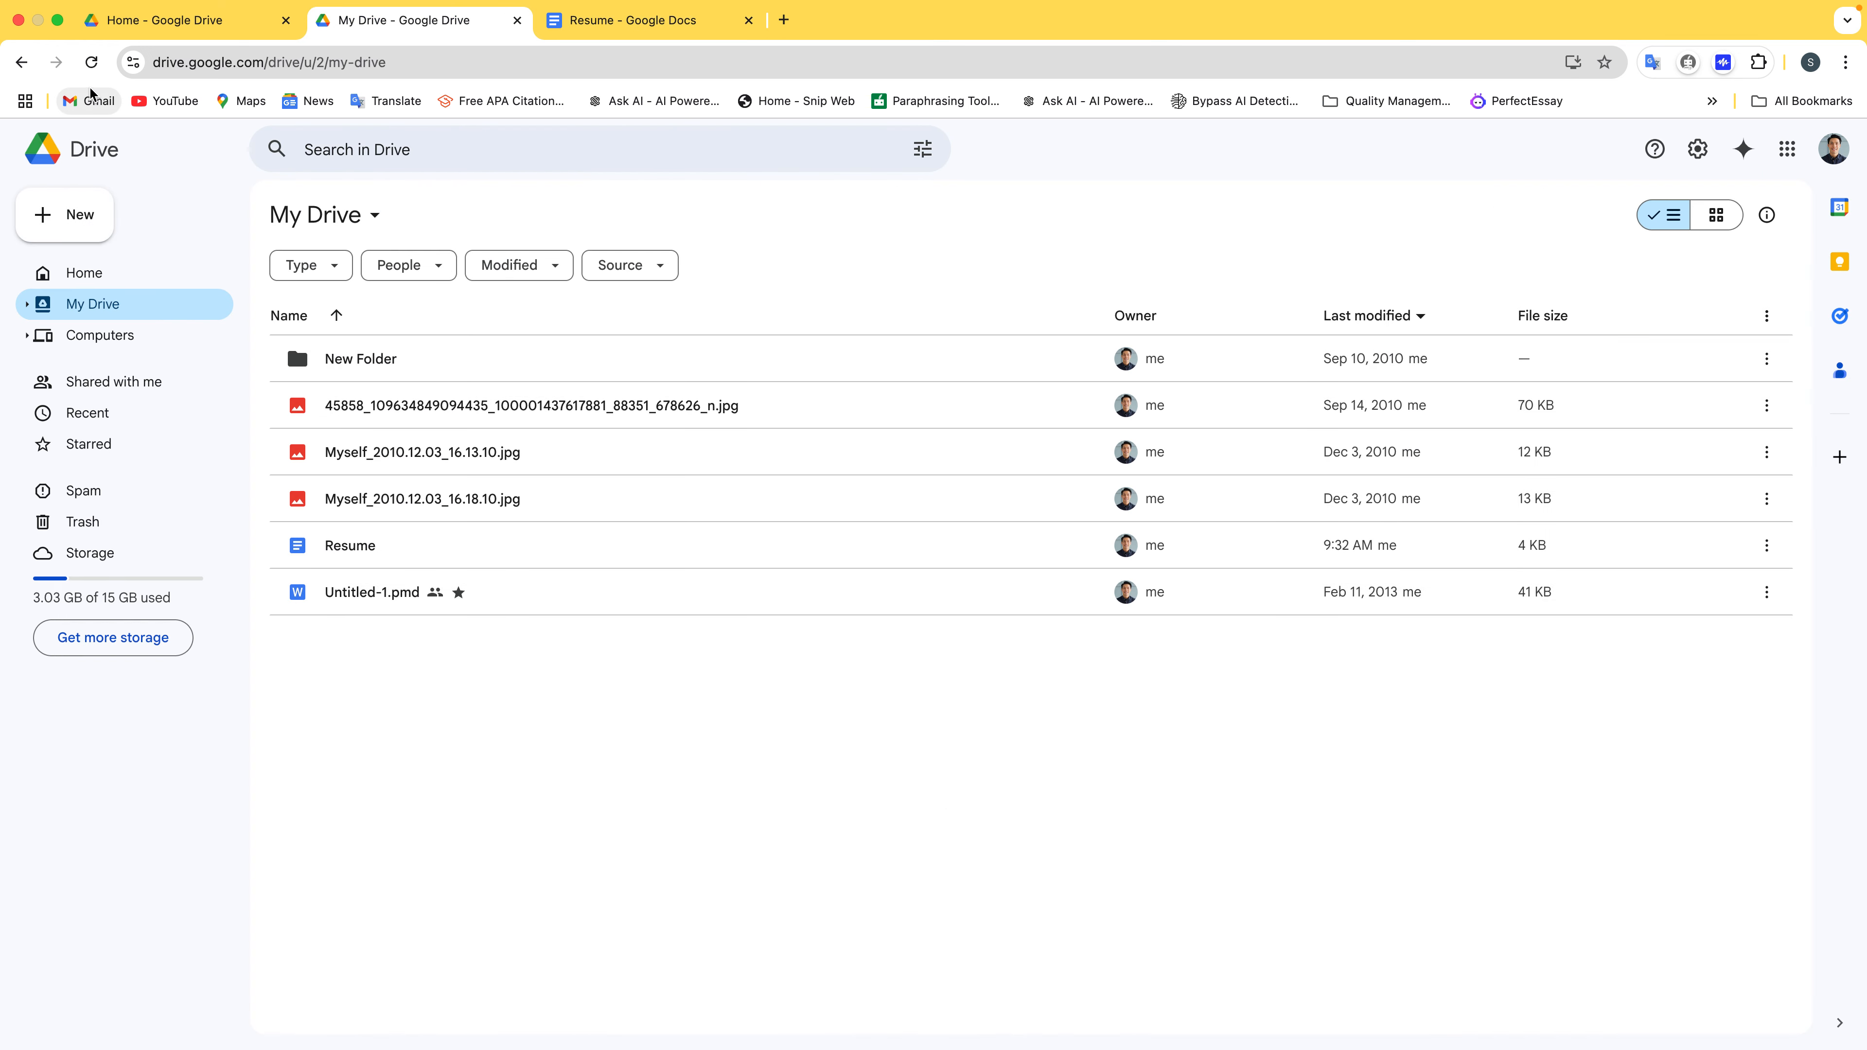
Reload the My Drive list and go back to the Resume document tab
{"action": "left_click", "coordinate": [91, 62]}
{"action": "left_click", "coordinate": [636, 28]}
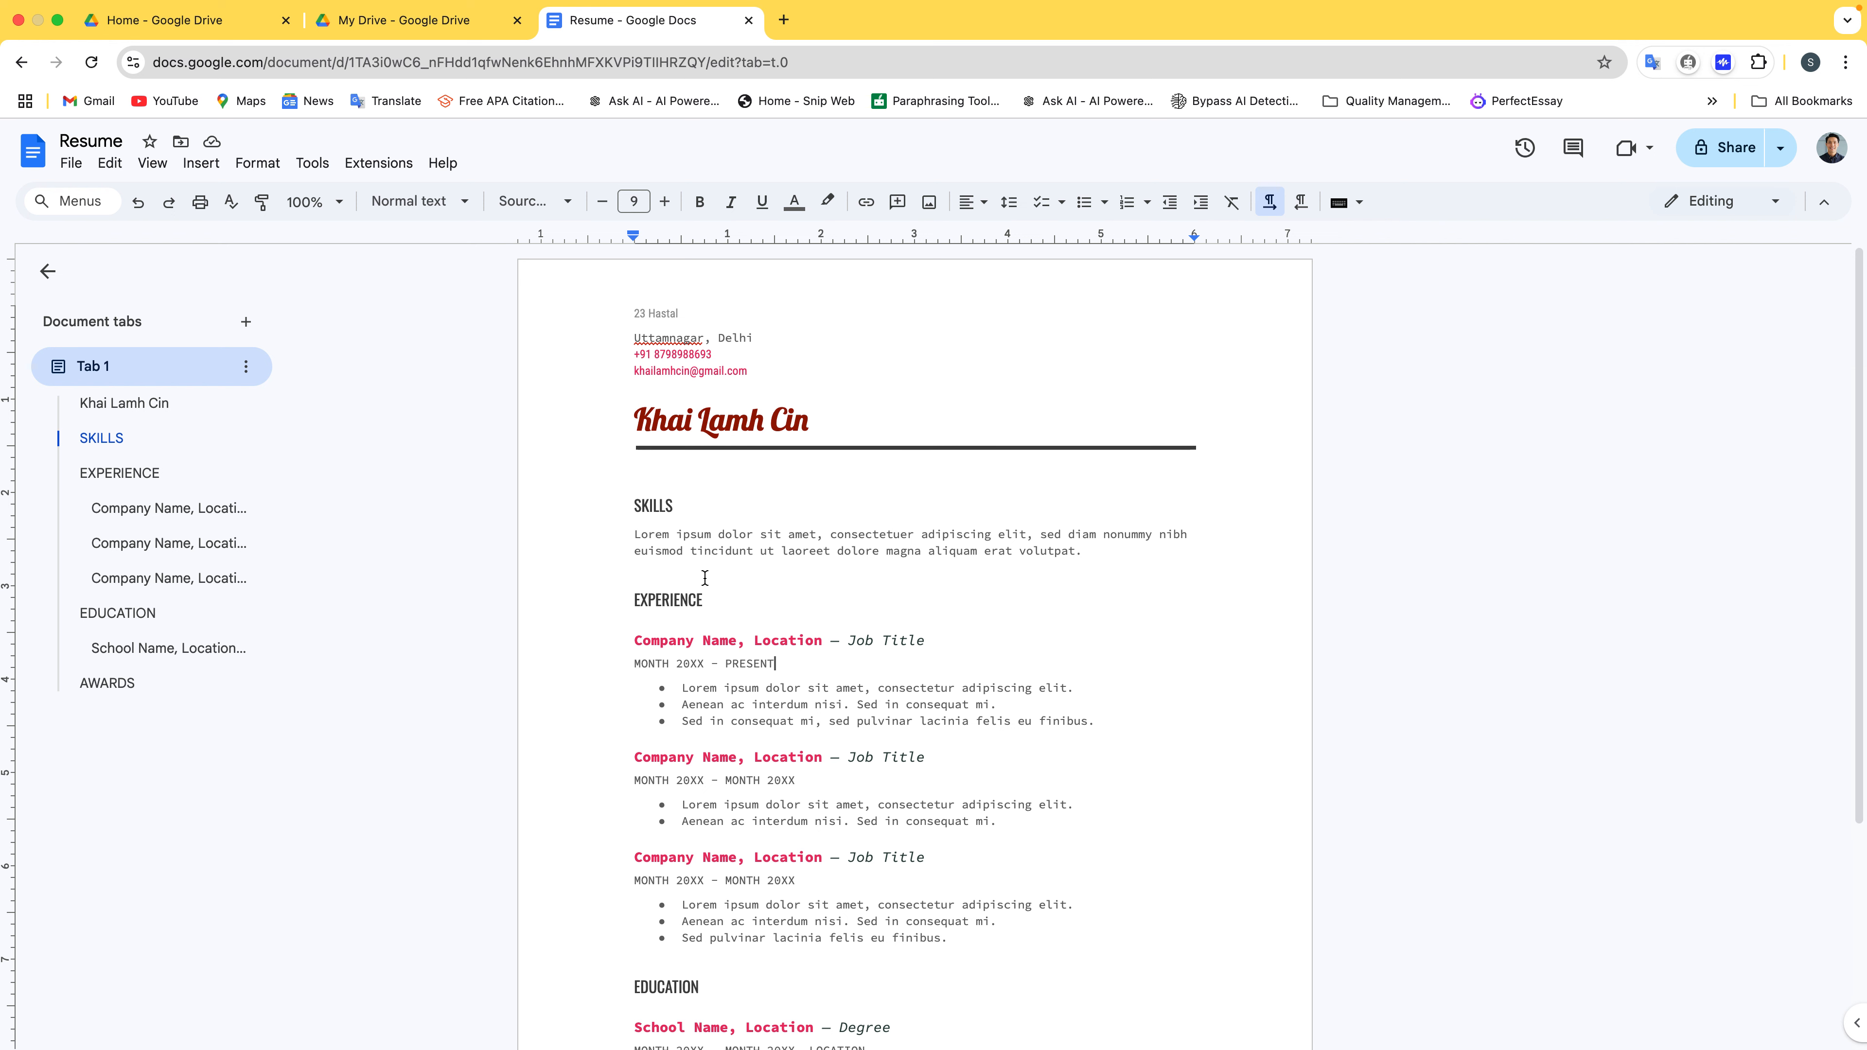
Rename the document to the owner's name followed by 'Resume' and open the Move chooser
{"action": "left_click", "coordinate": [97, 141]}
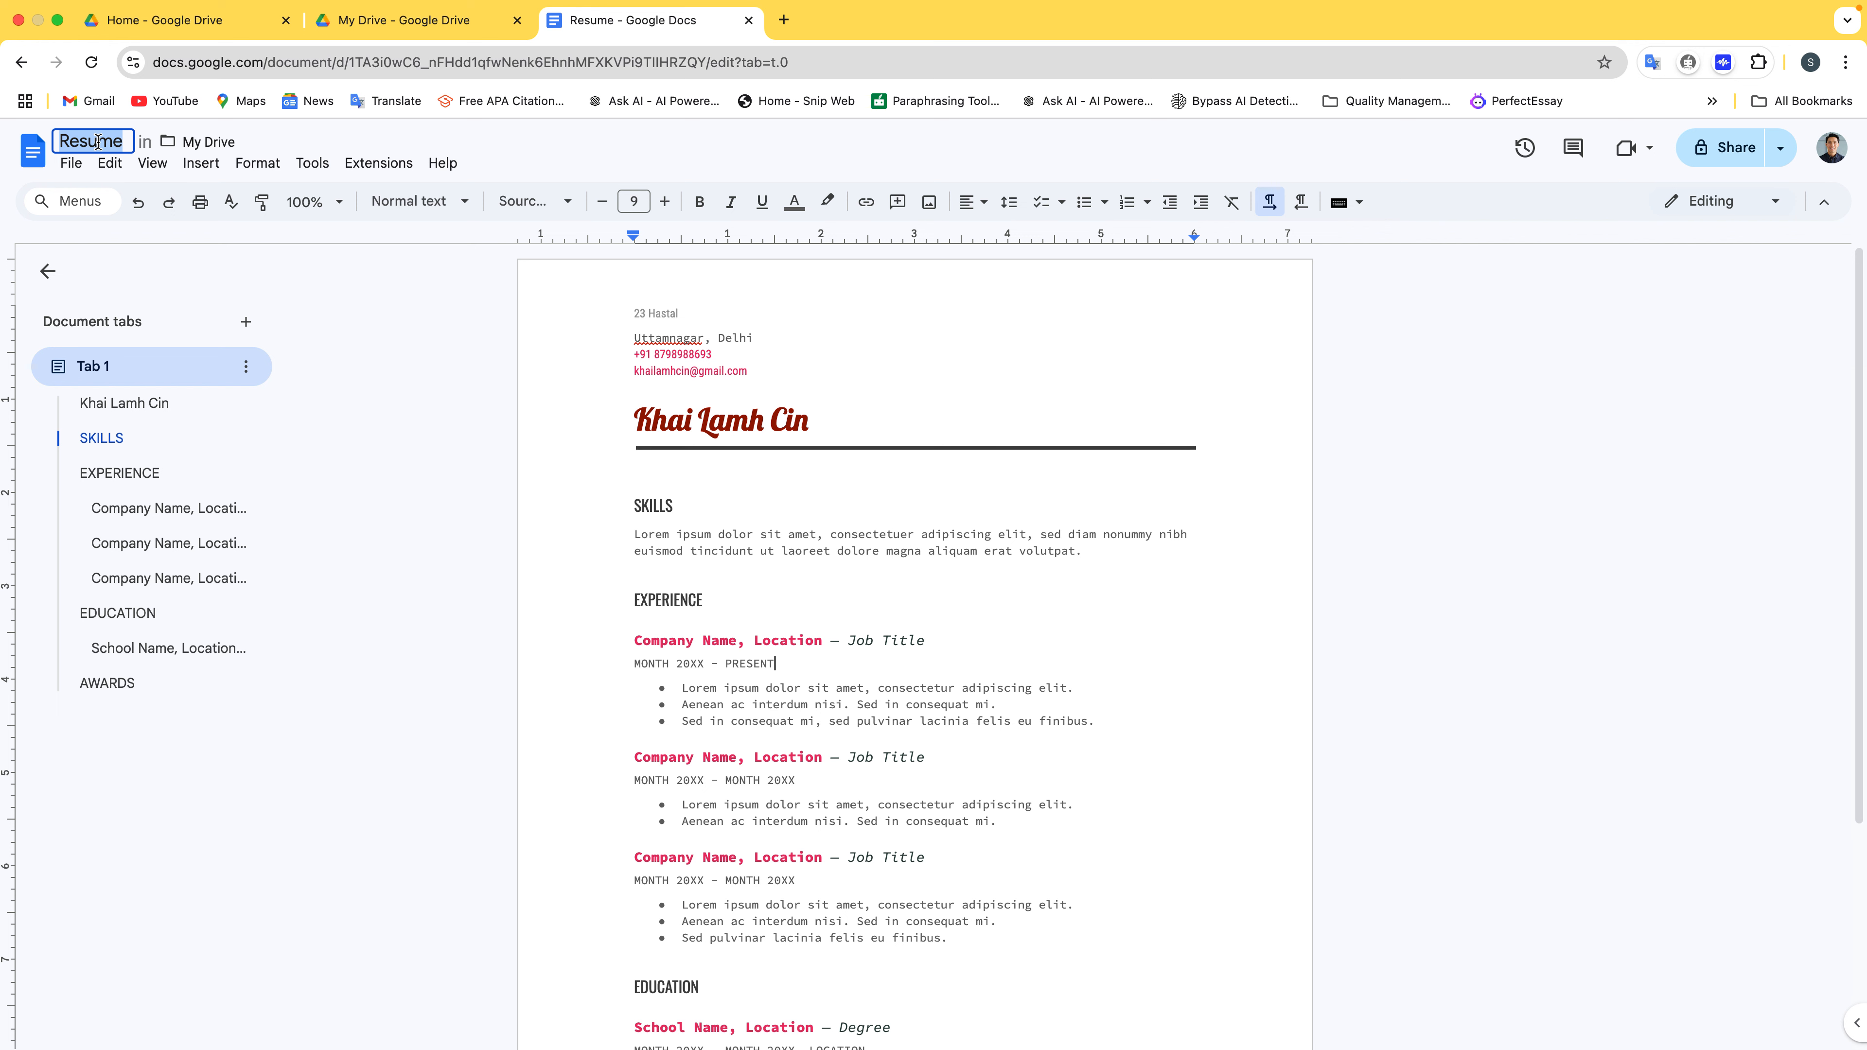
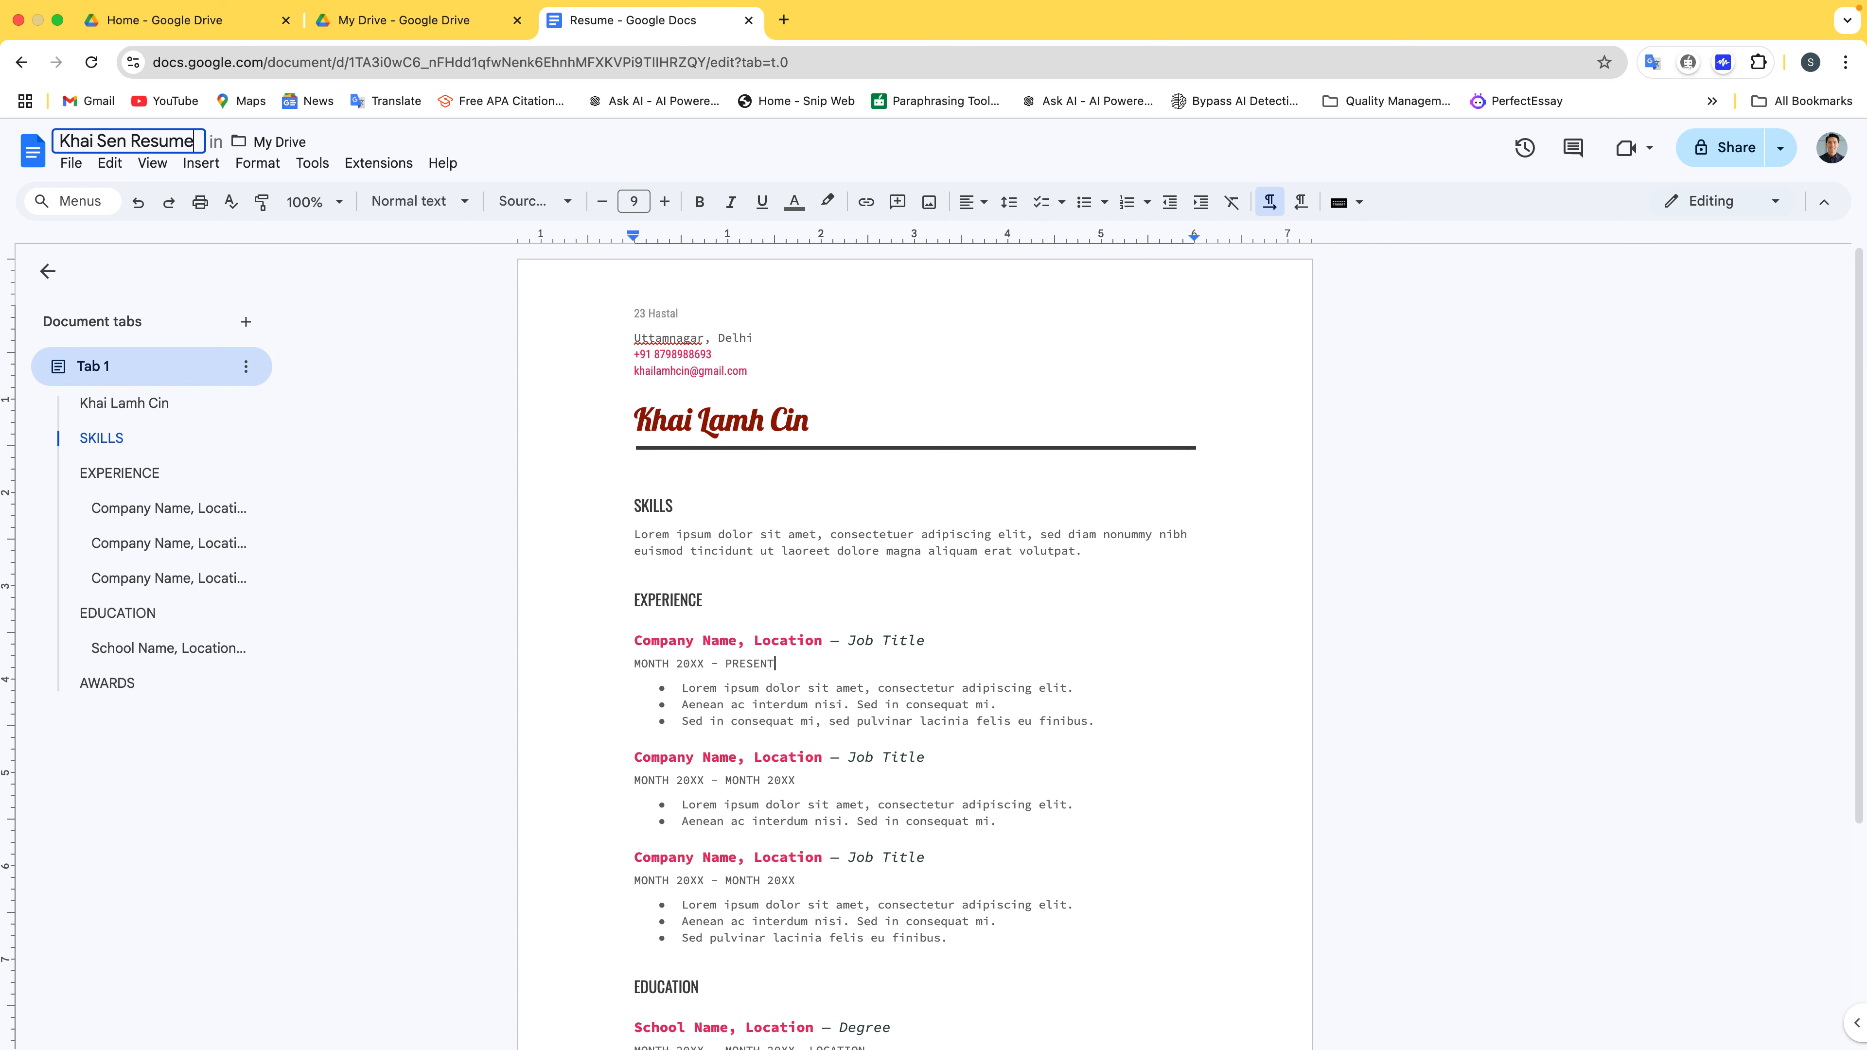
{"action": "key", "text": "Return"}
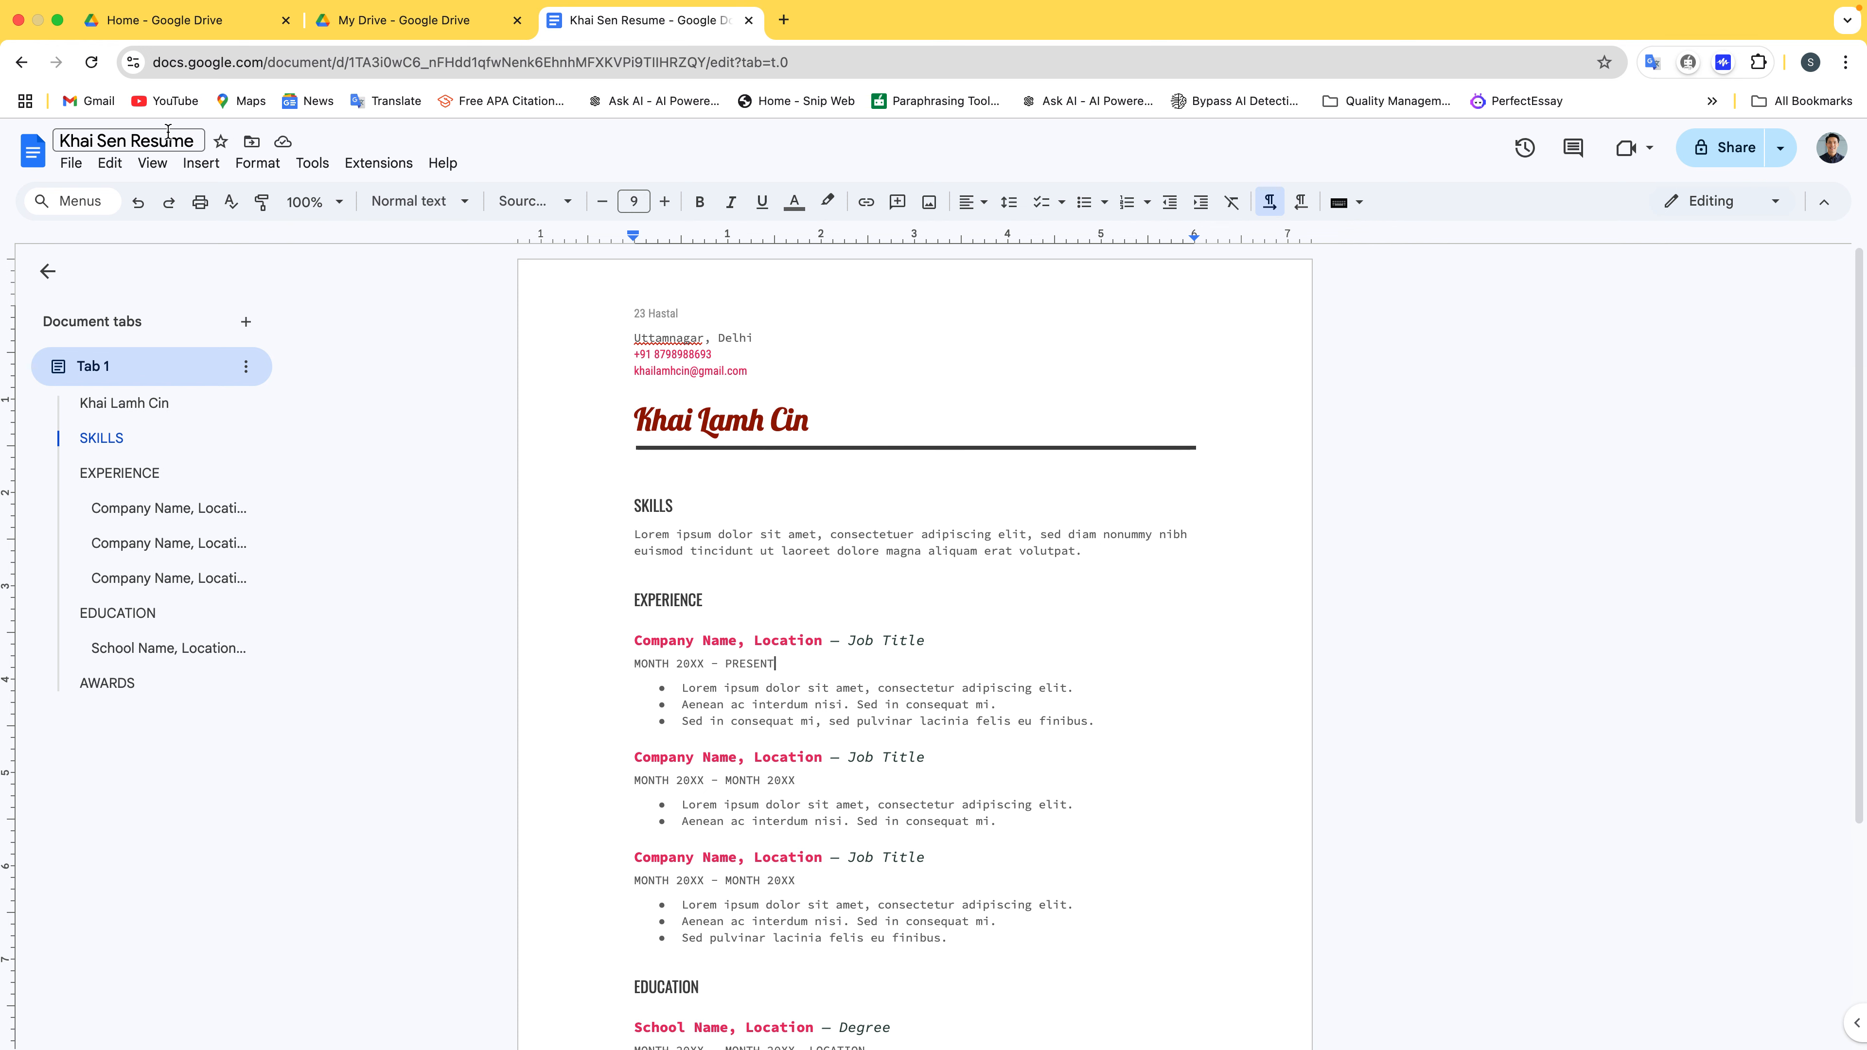
{"action": "left_click", "coordinate": [253, 140]}
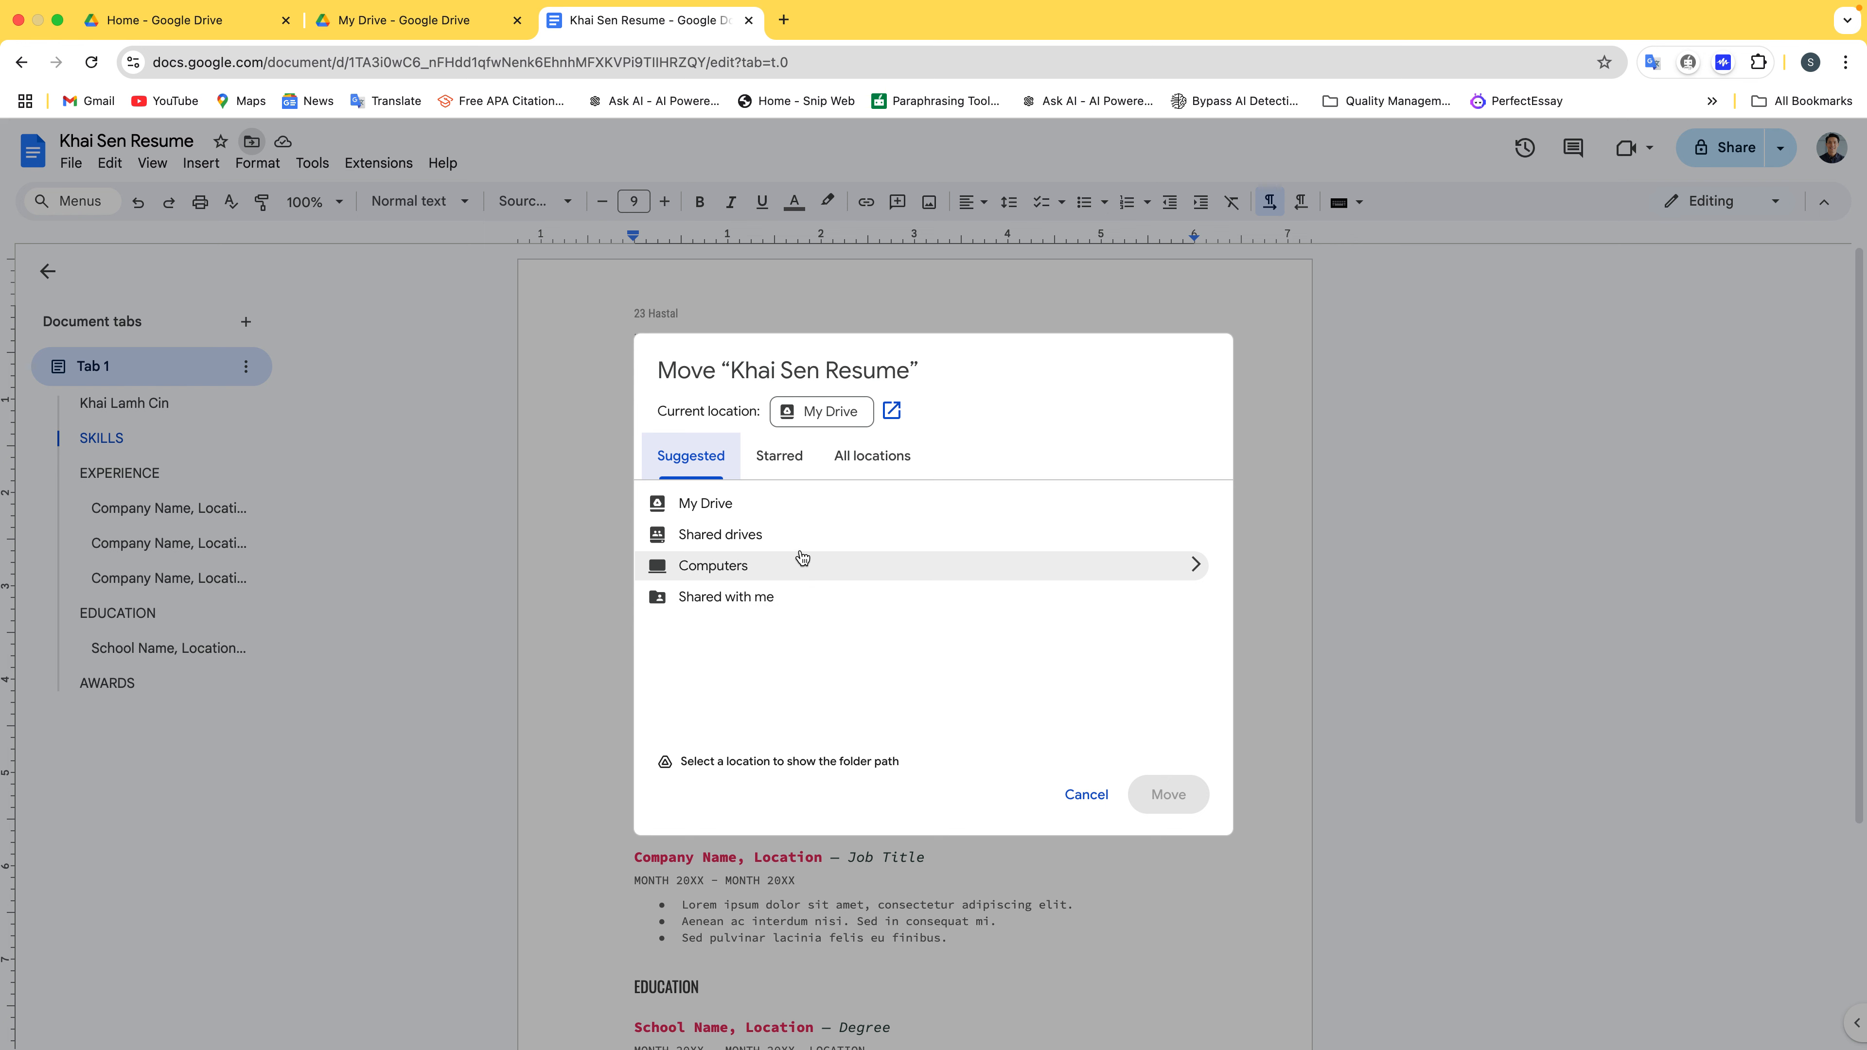
Move the resume into New Folder under My Drive, then switch to the My Drive tab
{"action": "left_click", "coordinate": [803, 512]}
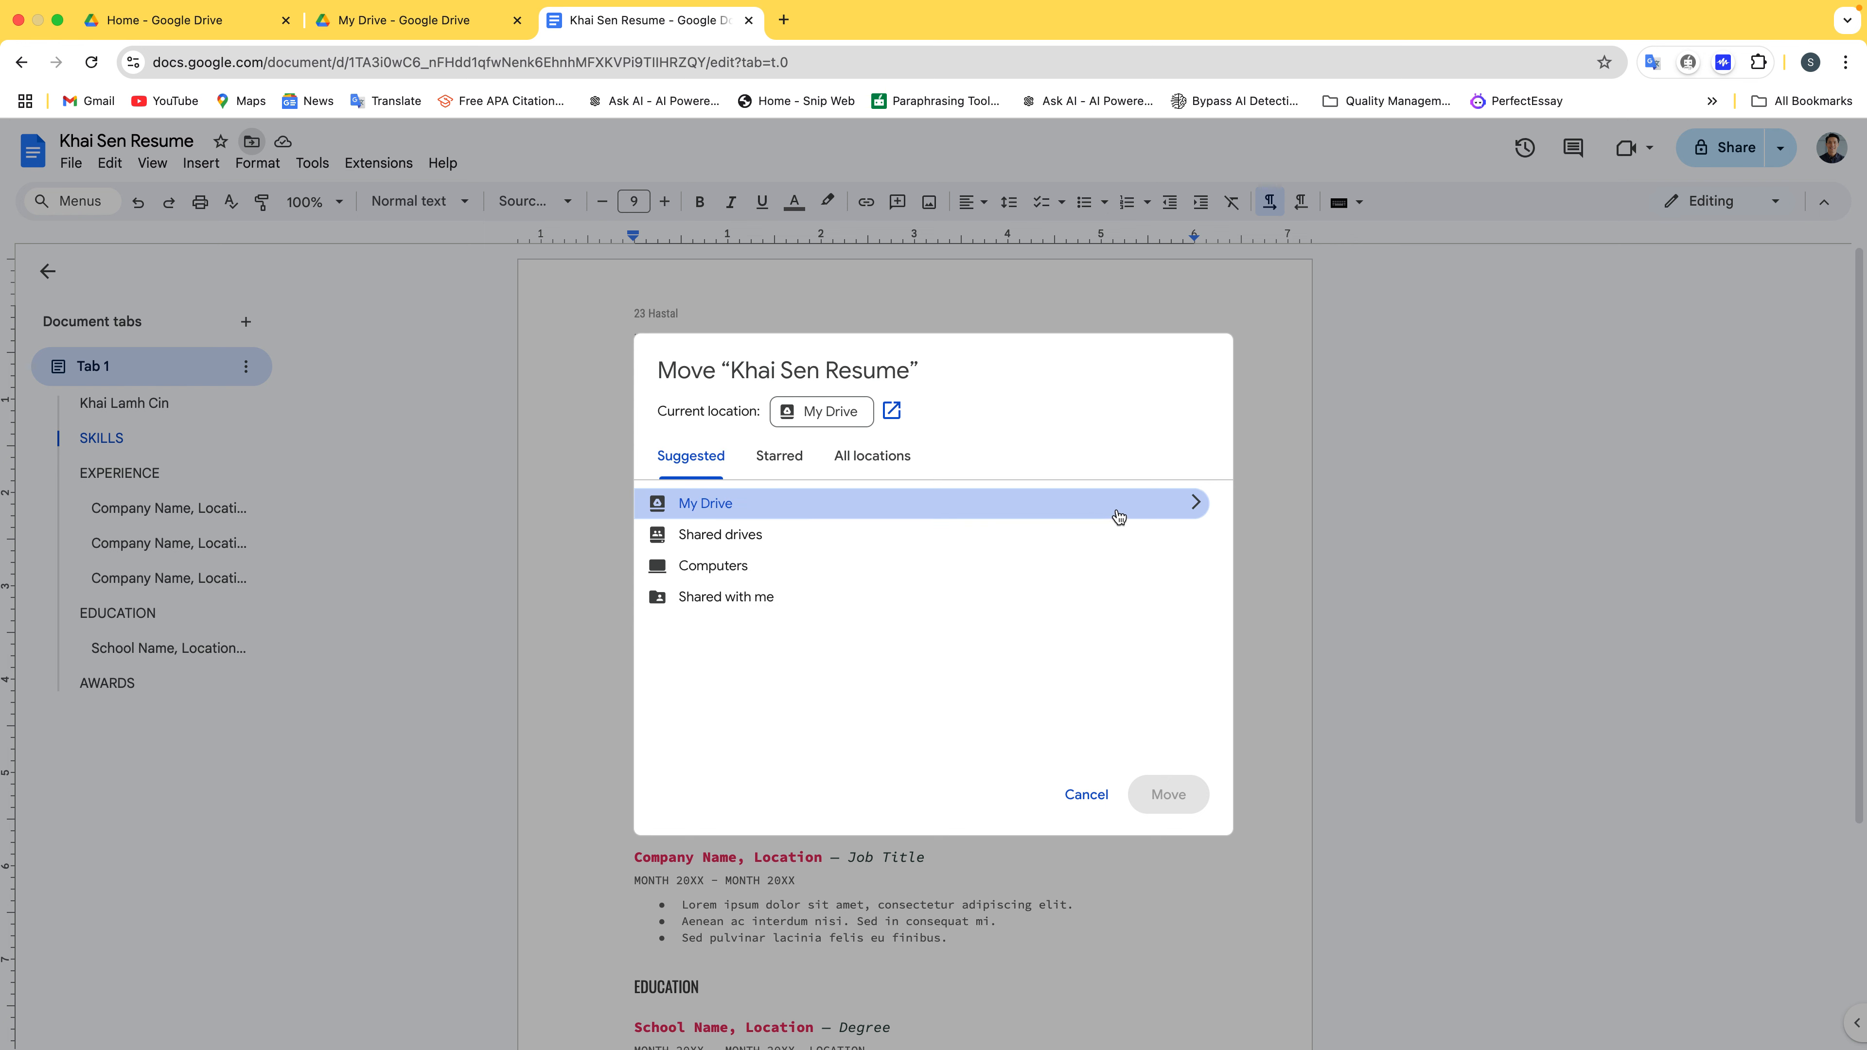
{"action": "left_click", "coordinate": [1194, 503]}
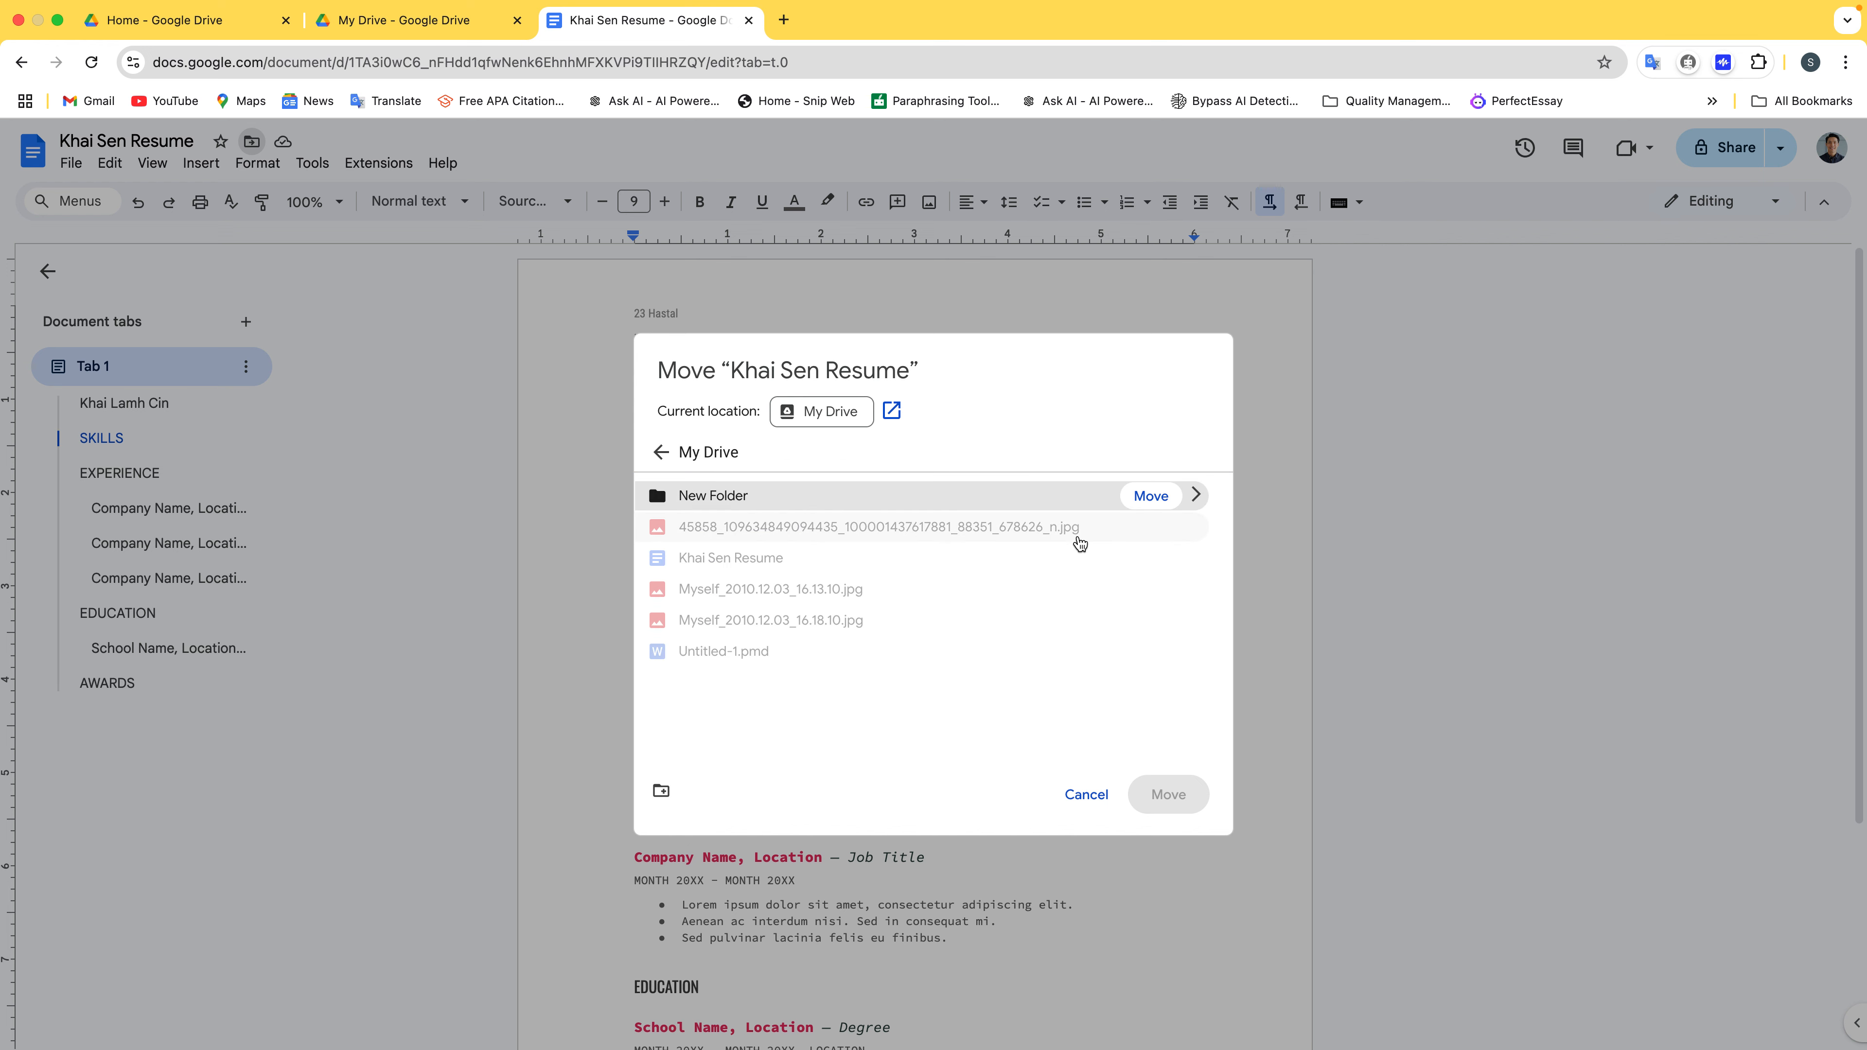
{"action": "left_click", "coordinate": [1147, 497]}
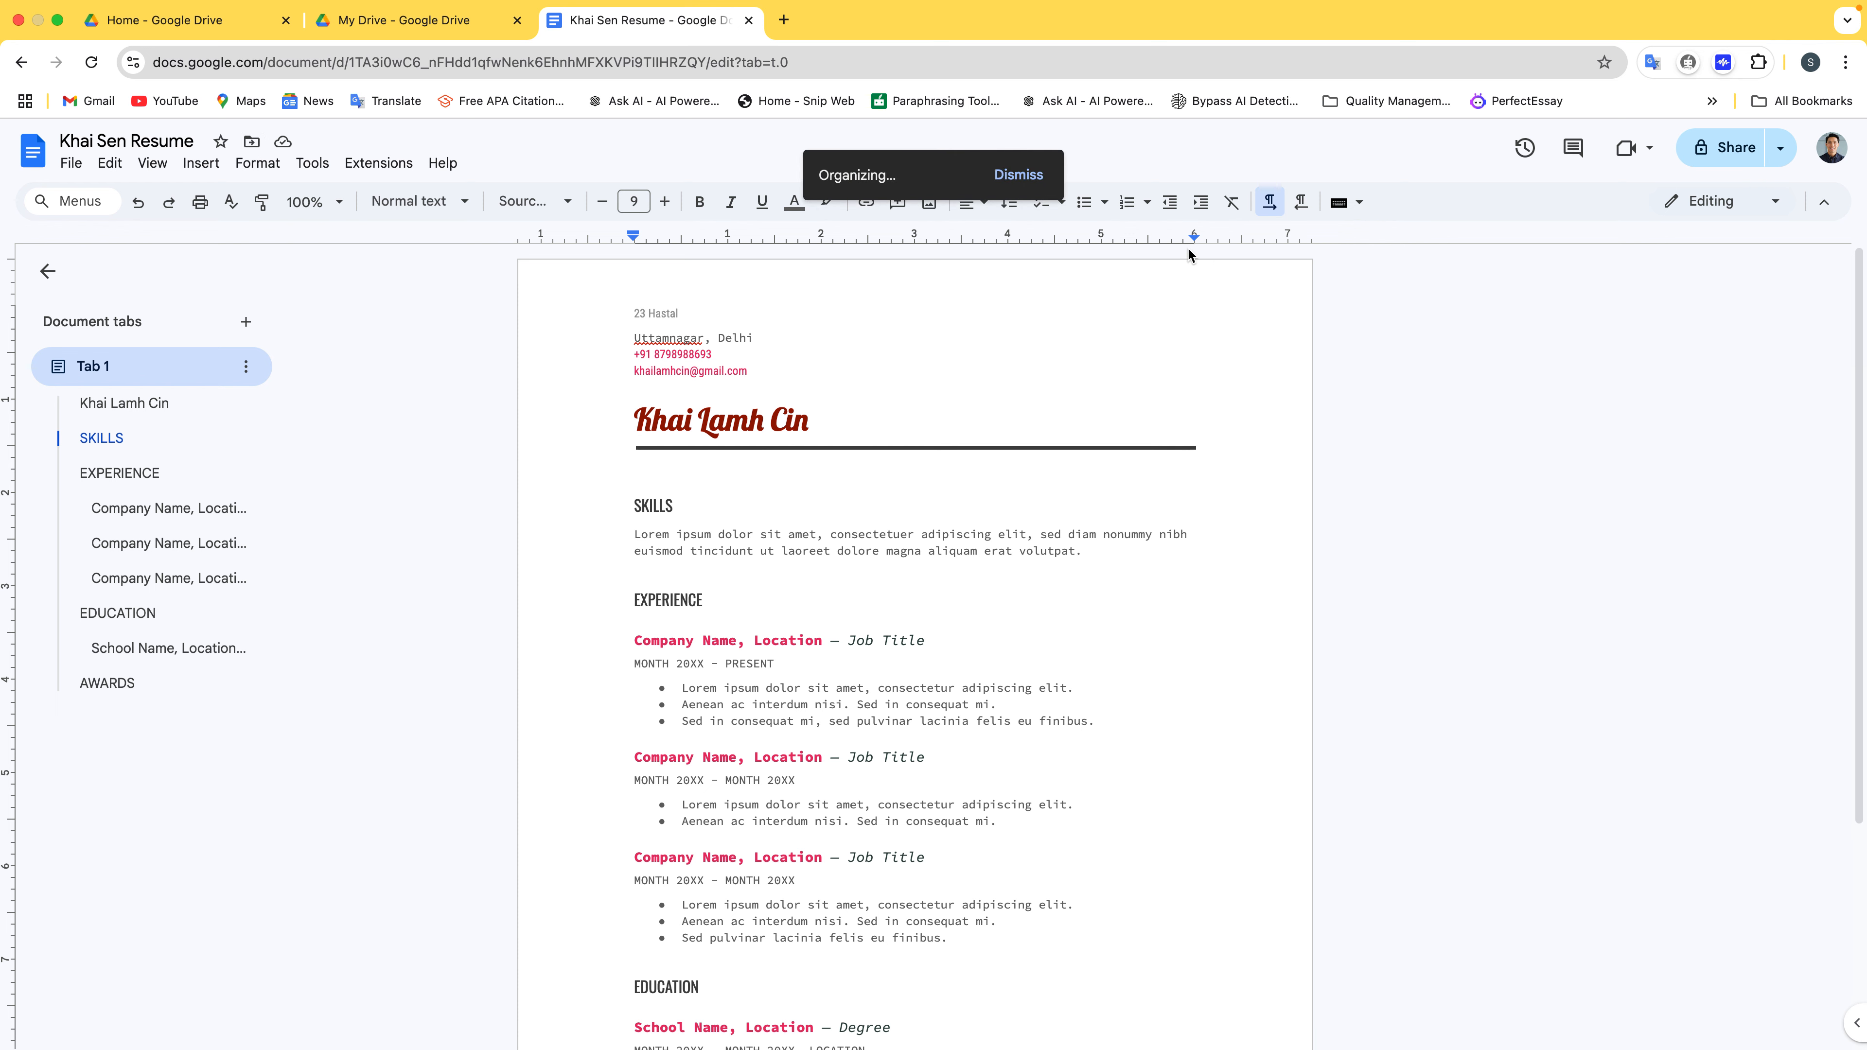
{"action": "left_click", "coordinate": [468, 36]}
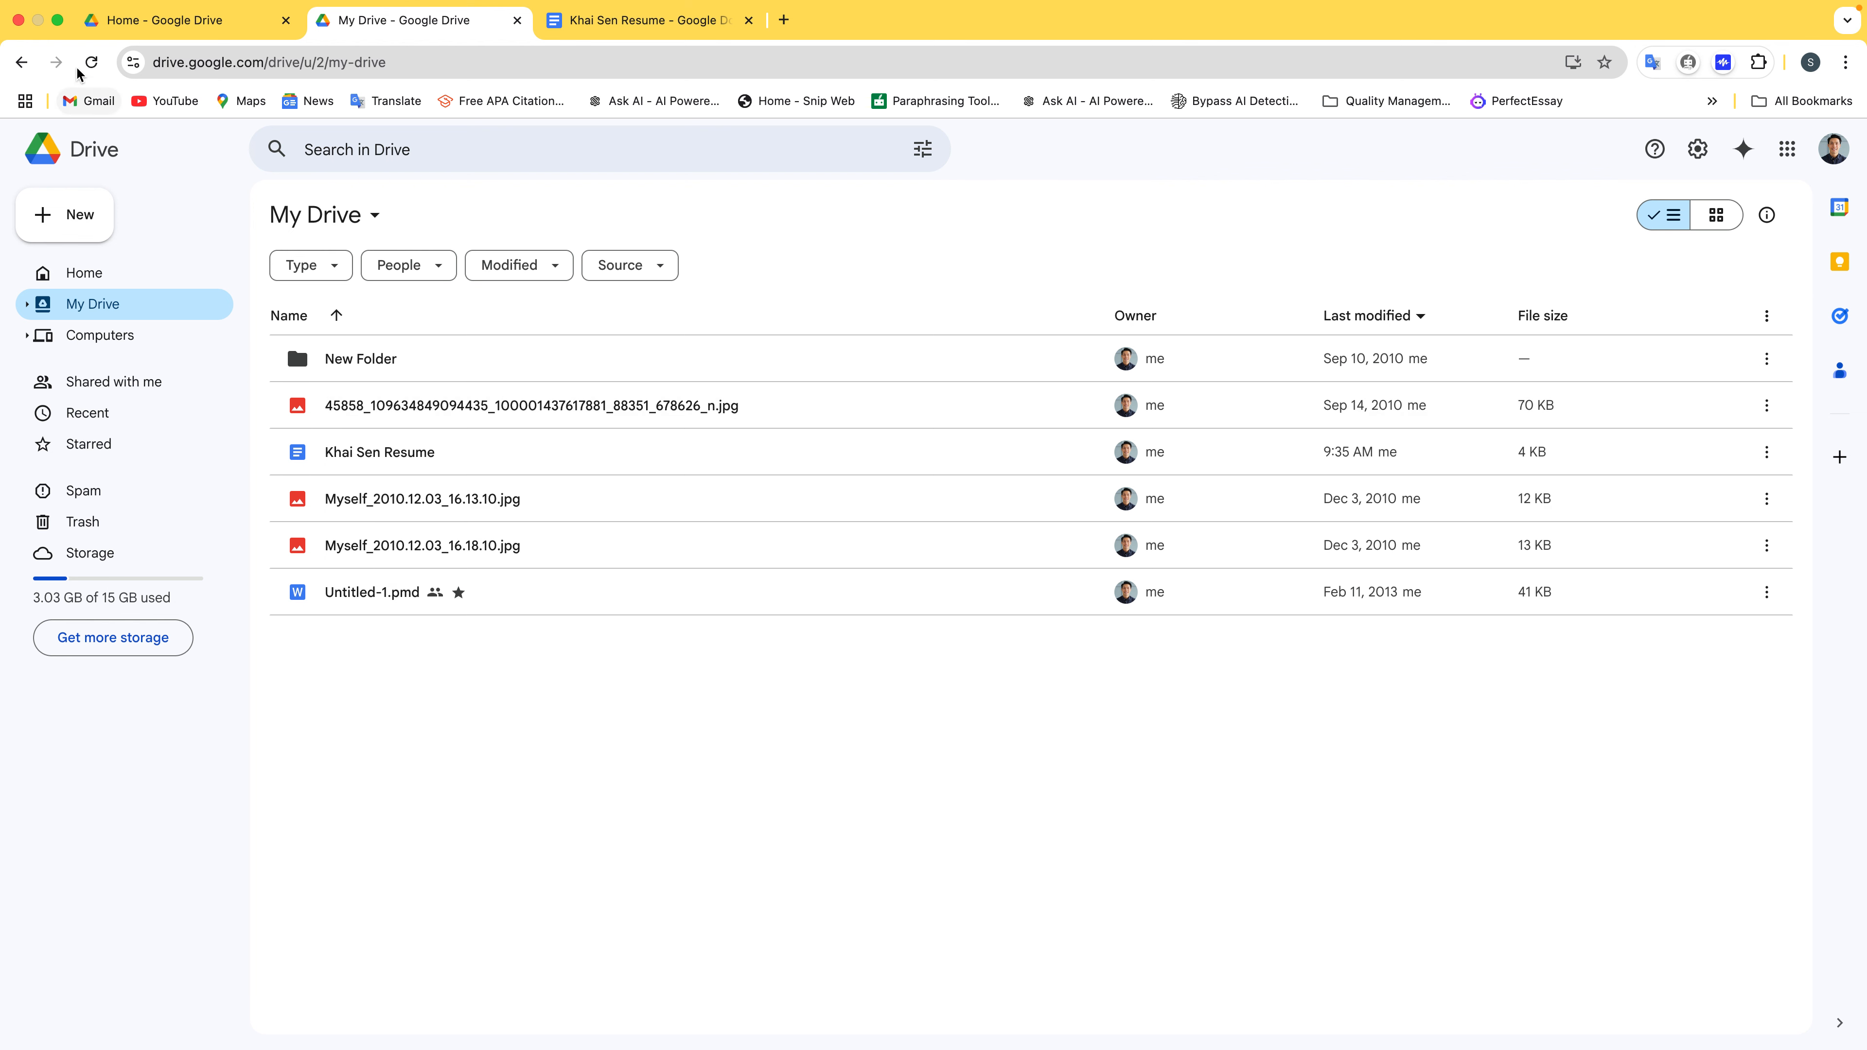
Reload Drive, check the resume inside New Folder, and return to the resume document
{"action": "left_click", "coordinate": [103, 60]}
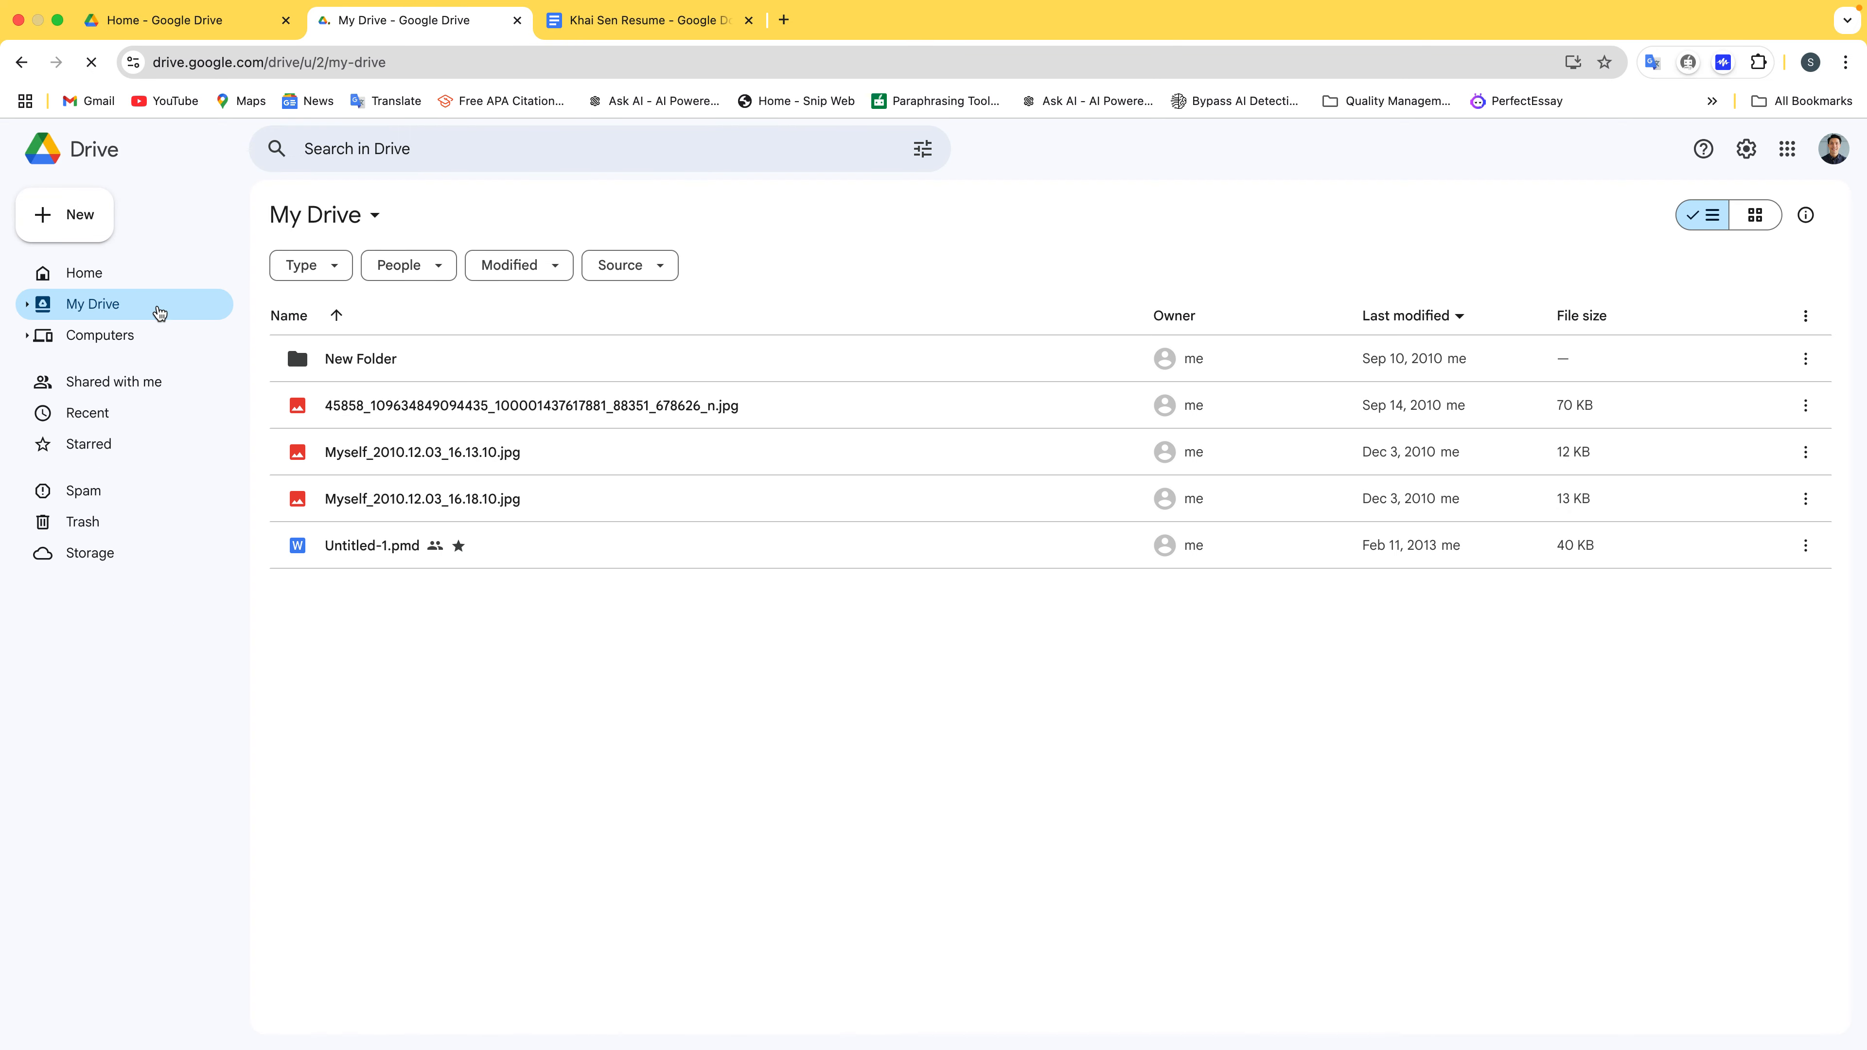
{"action": "double_click", "coordinate": [381, 359]}
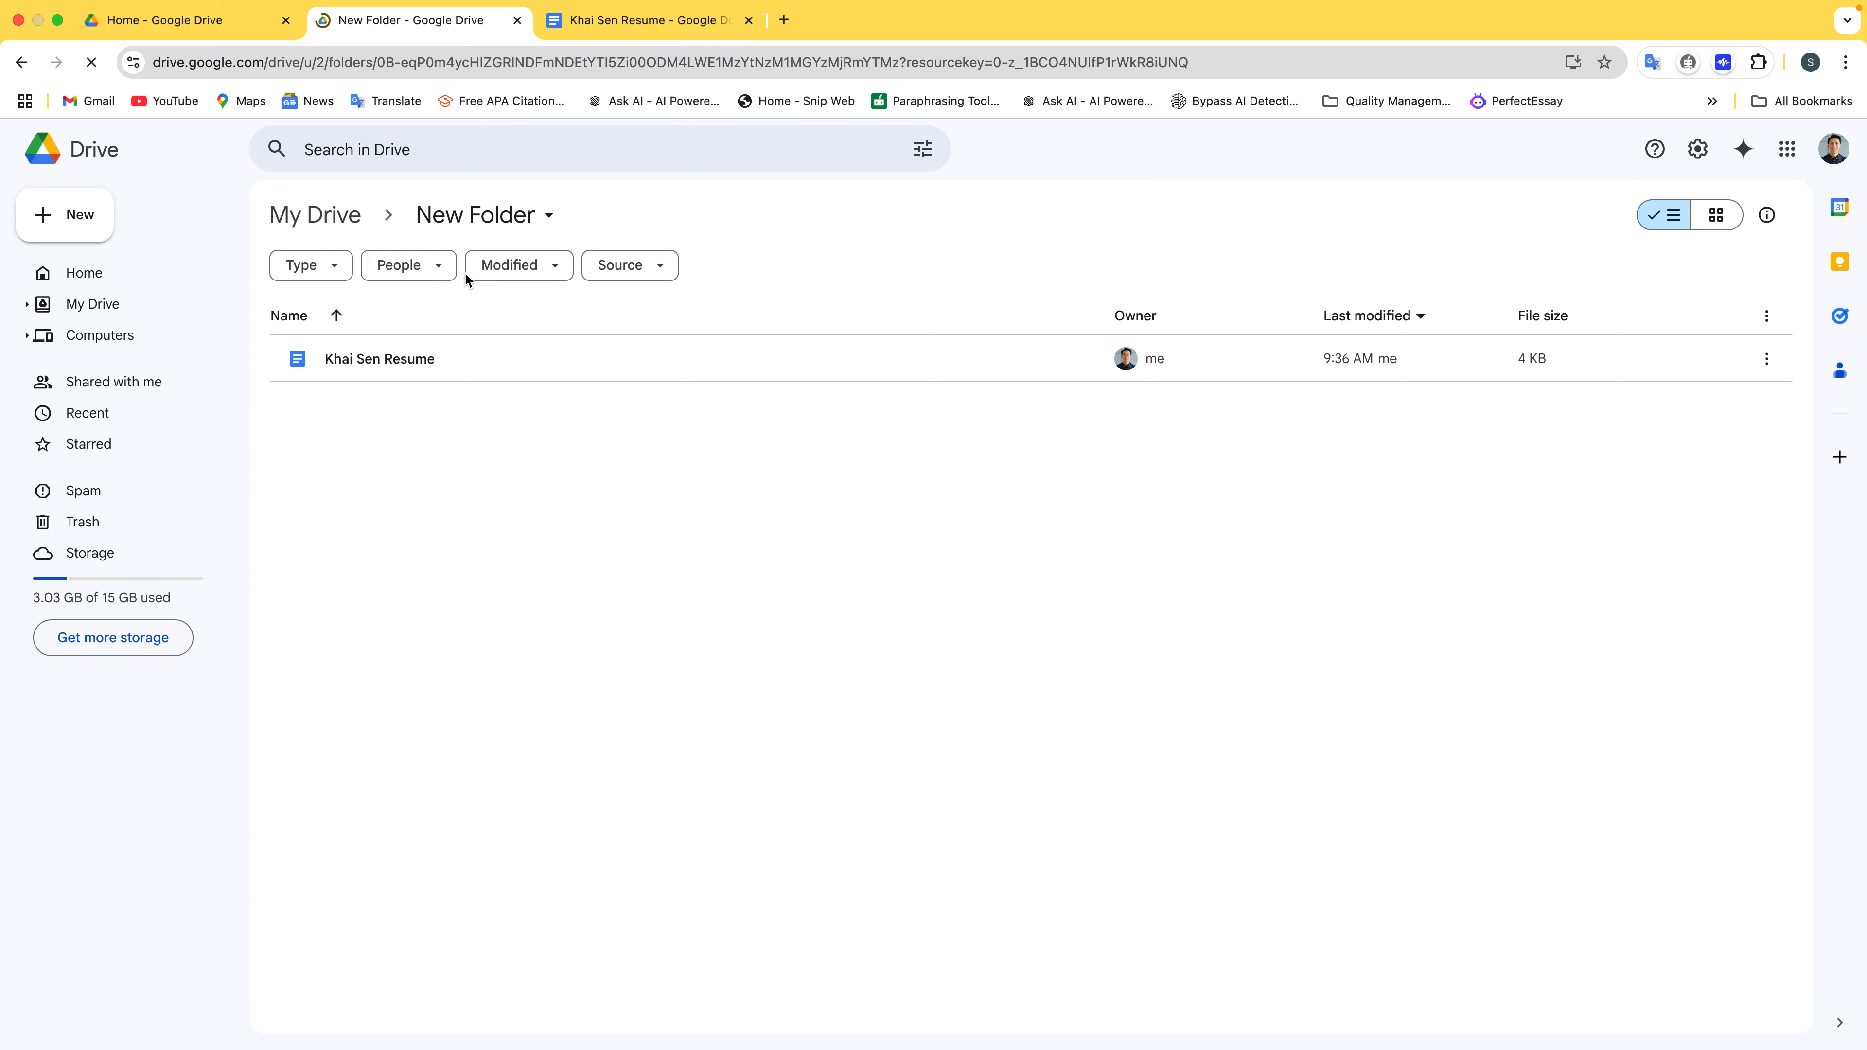
{"action": "left_click", "coordinate": [337, 230]}
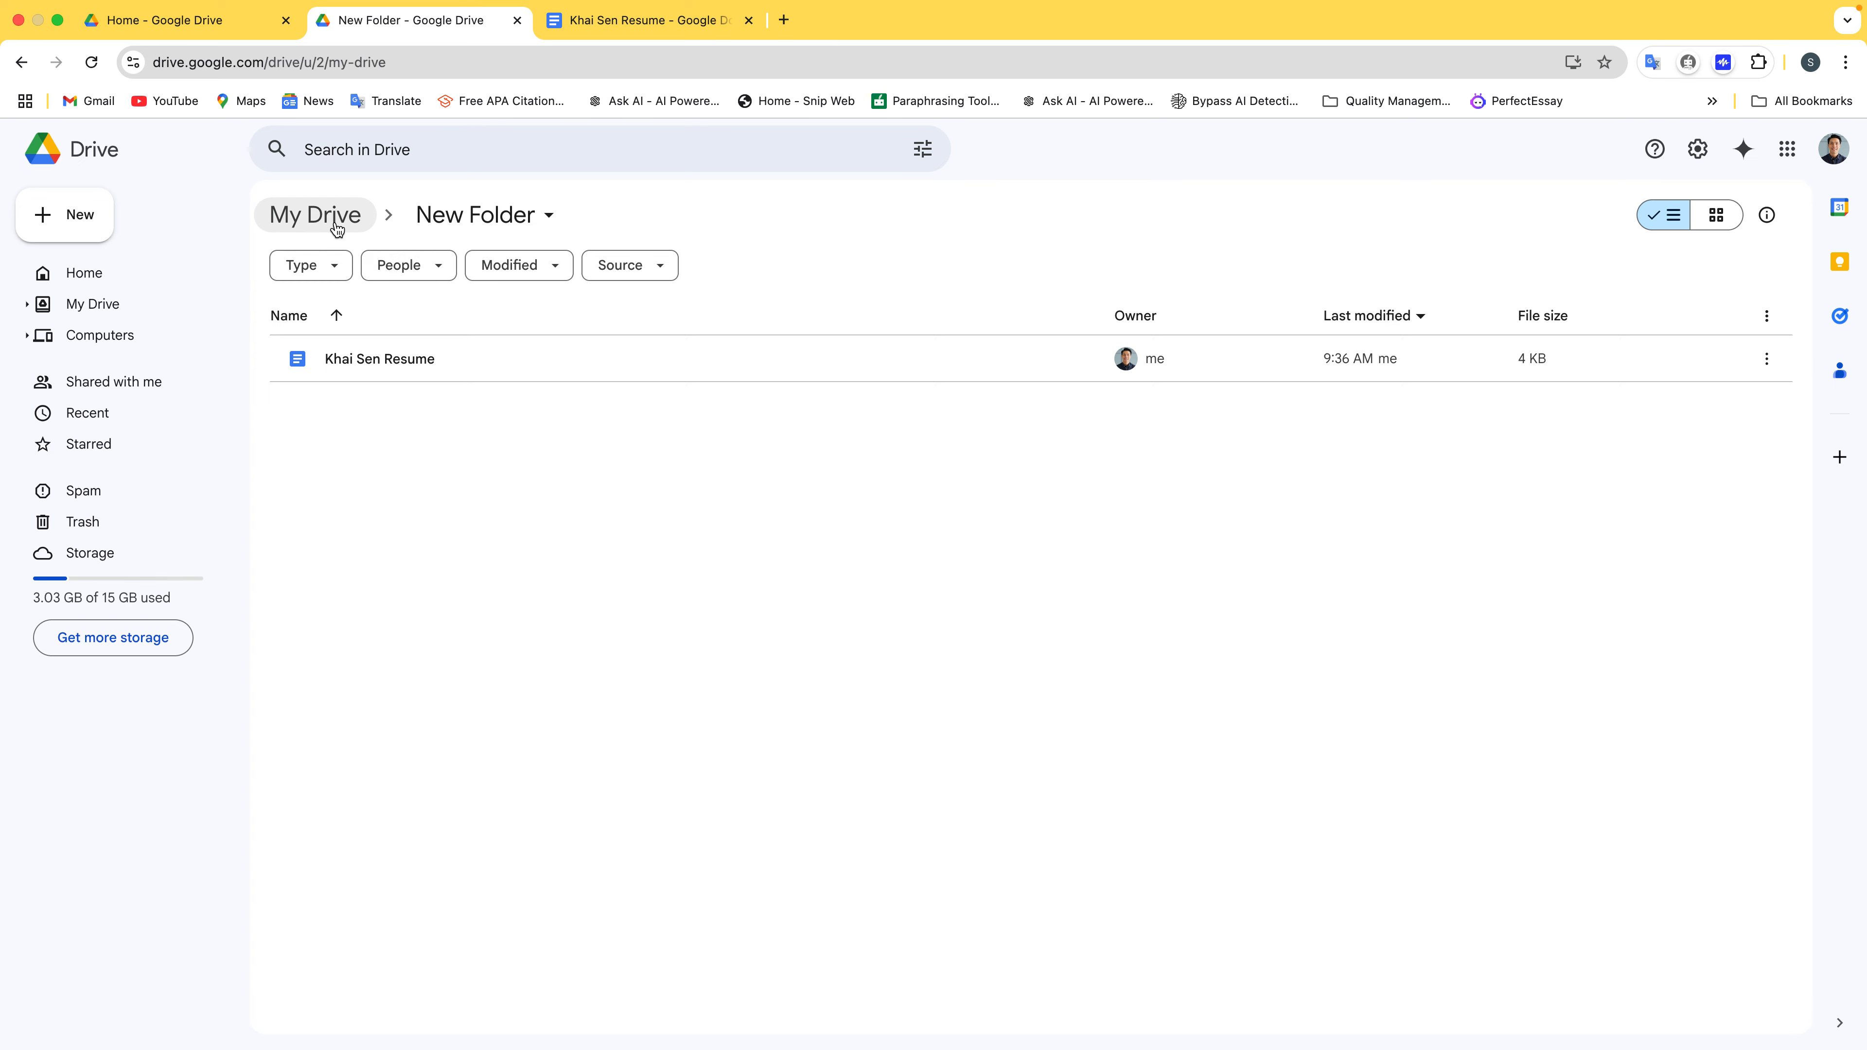
{"action": "left_click", "coordinate": [611, 27]}
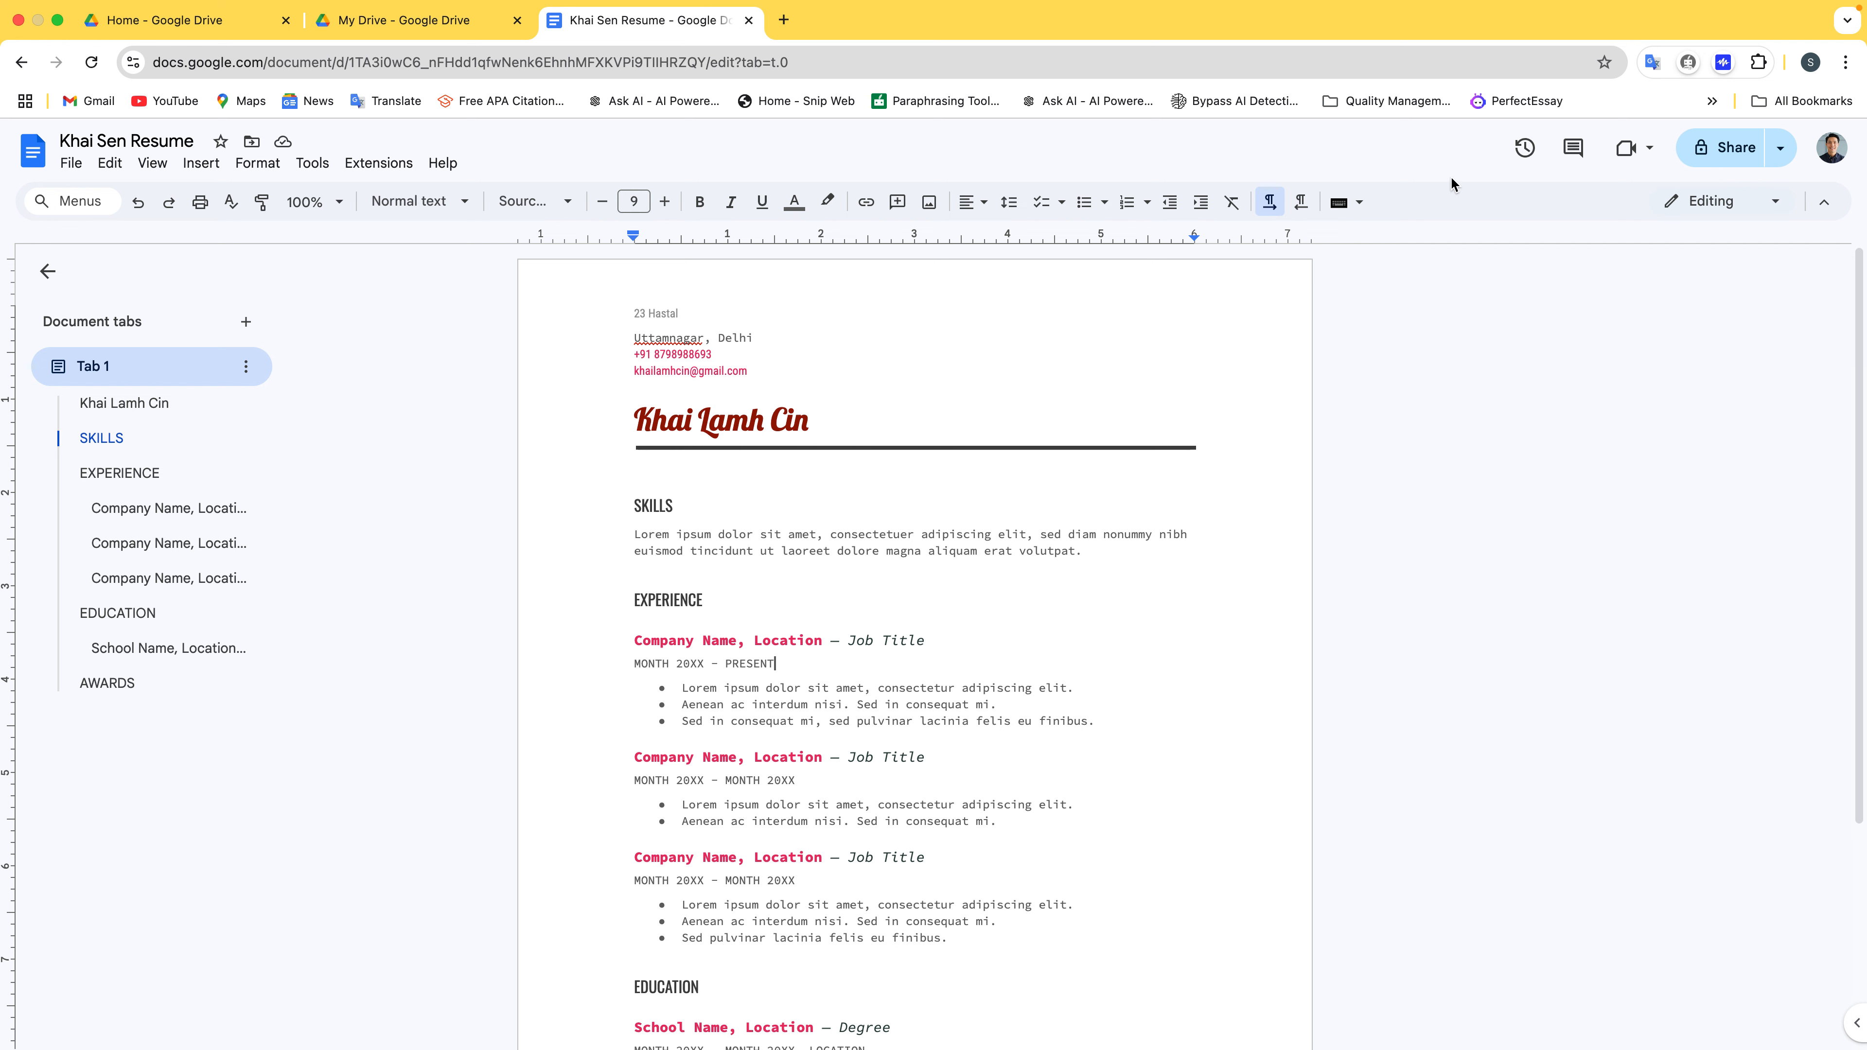
Open the resume's sharing settings, getting past the stalled loading window
{"action": "mouse_move", "coordinate": [1644, 6]}
{"action": "left_click", "coordinate": [1741, 141]}
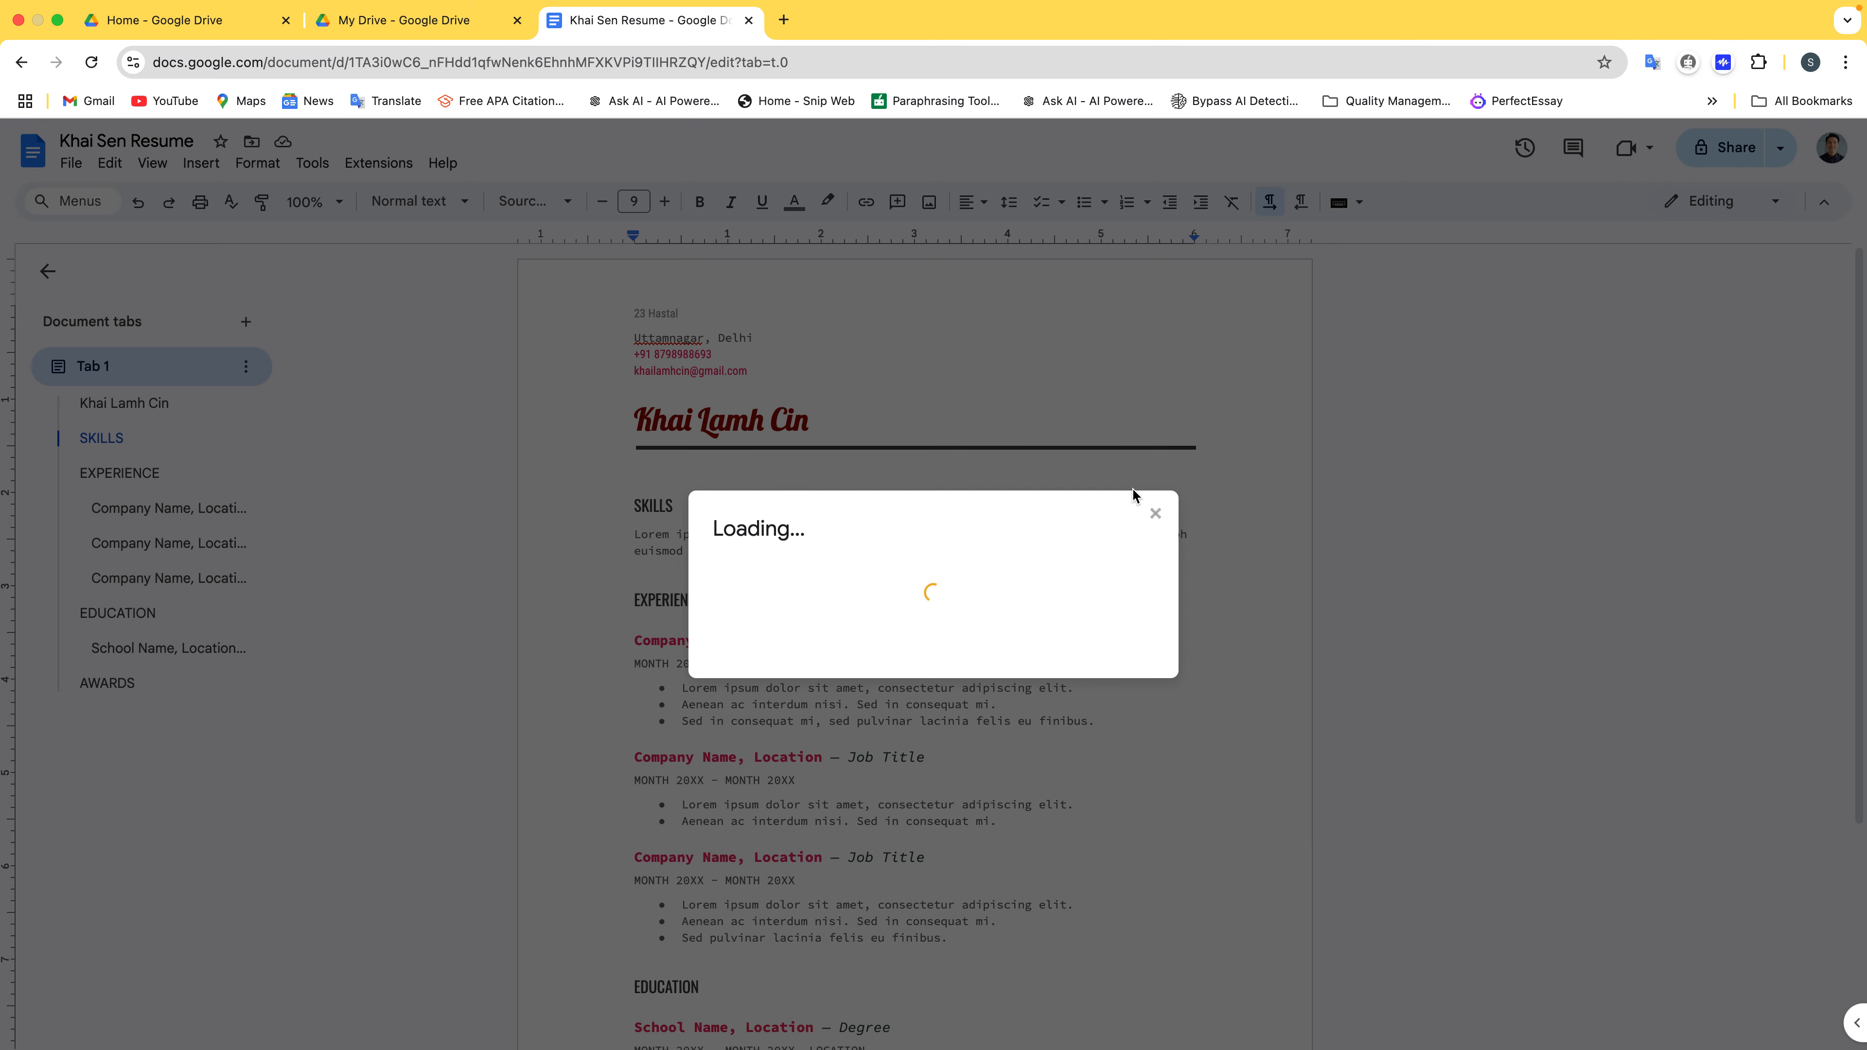
{"action": "left_click", "coordinate": [1156, 512]}
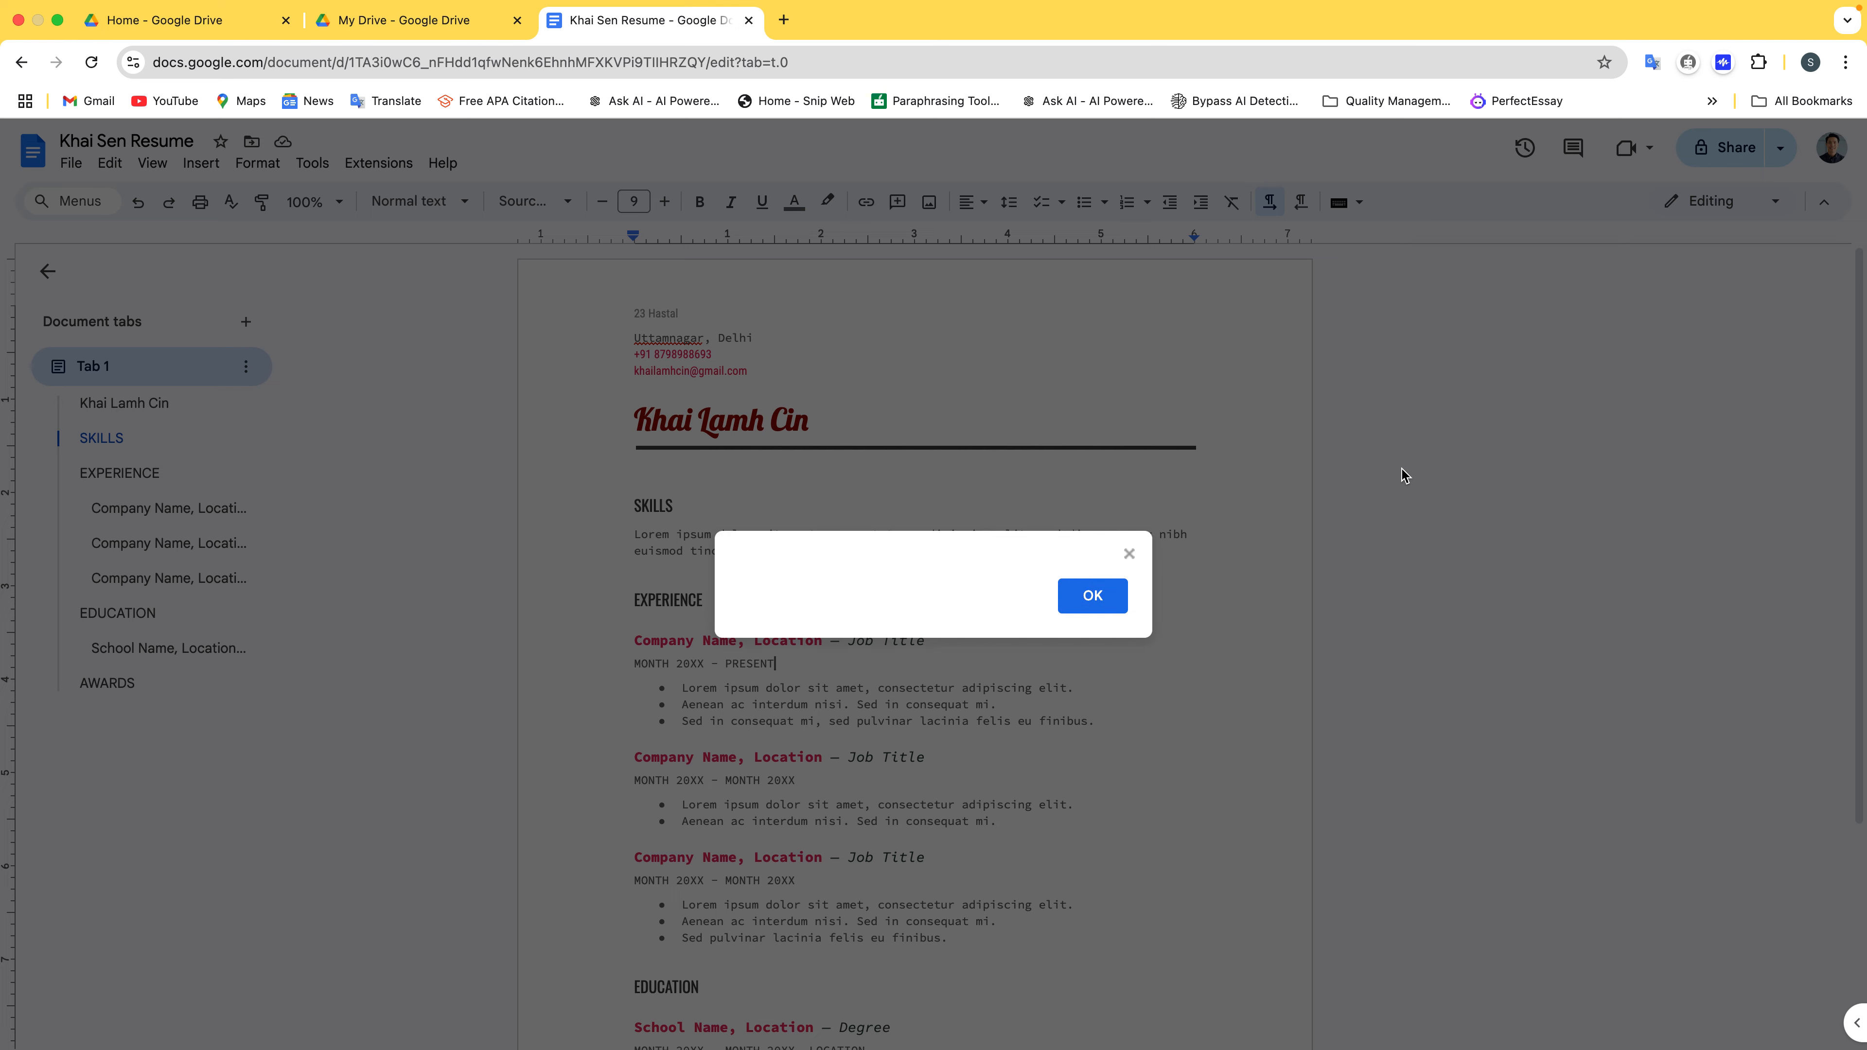
{"action": "left_click", "coordinate": [1112, 593]}
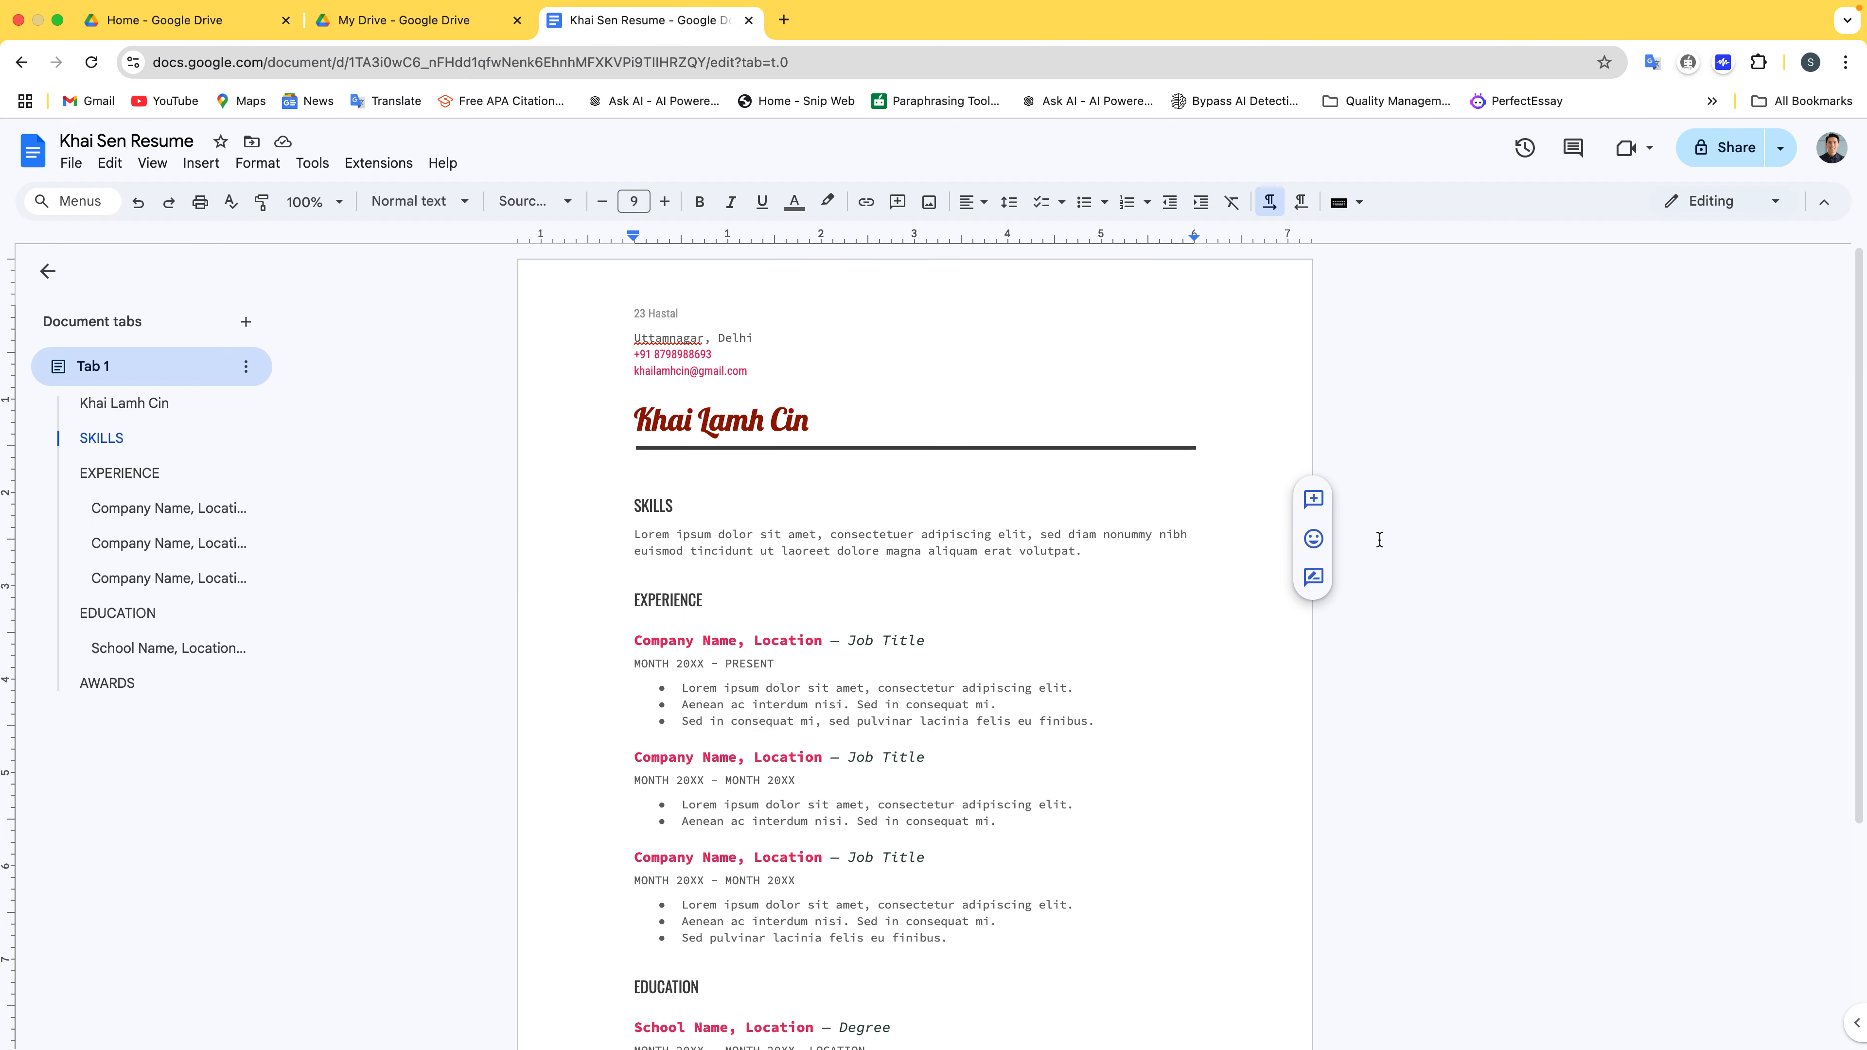
{"action": "left_click", "coordinate": [1748, 158]}
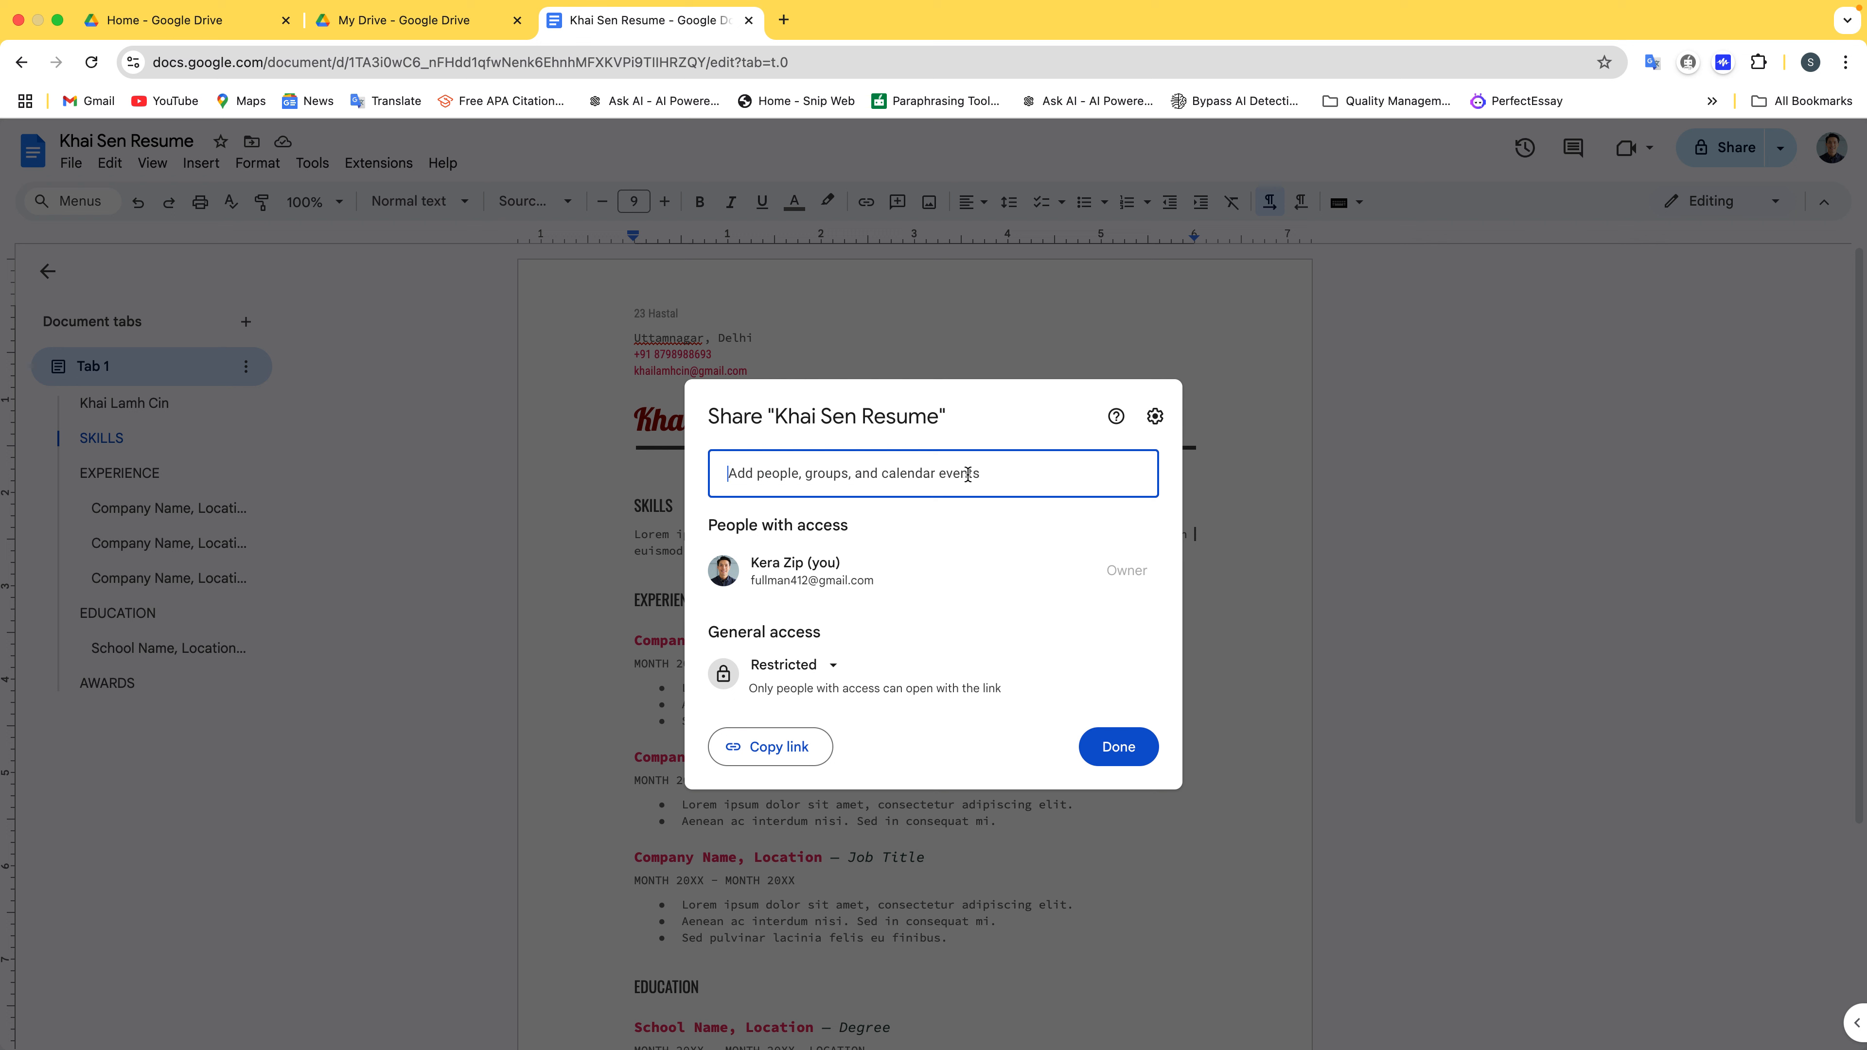
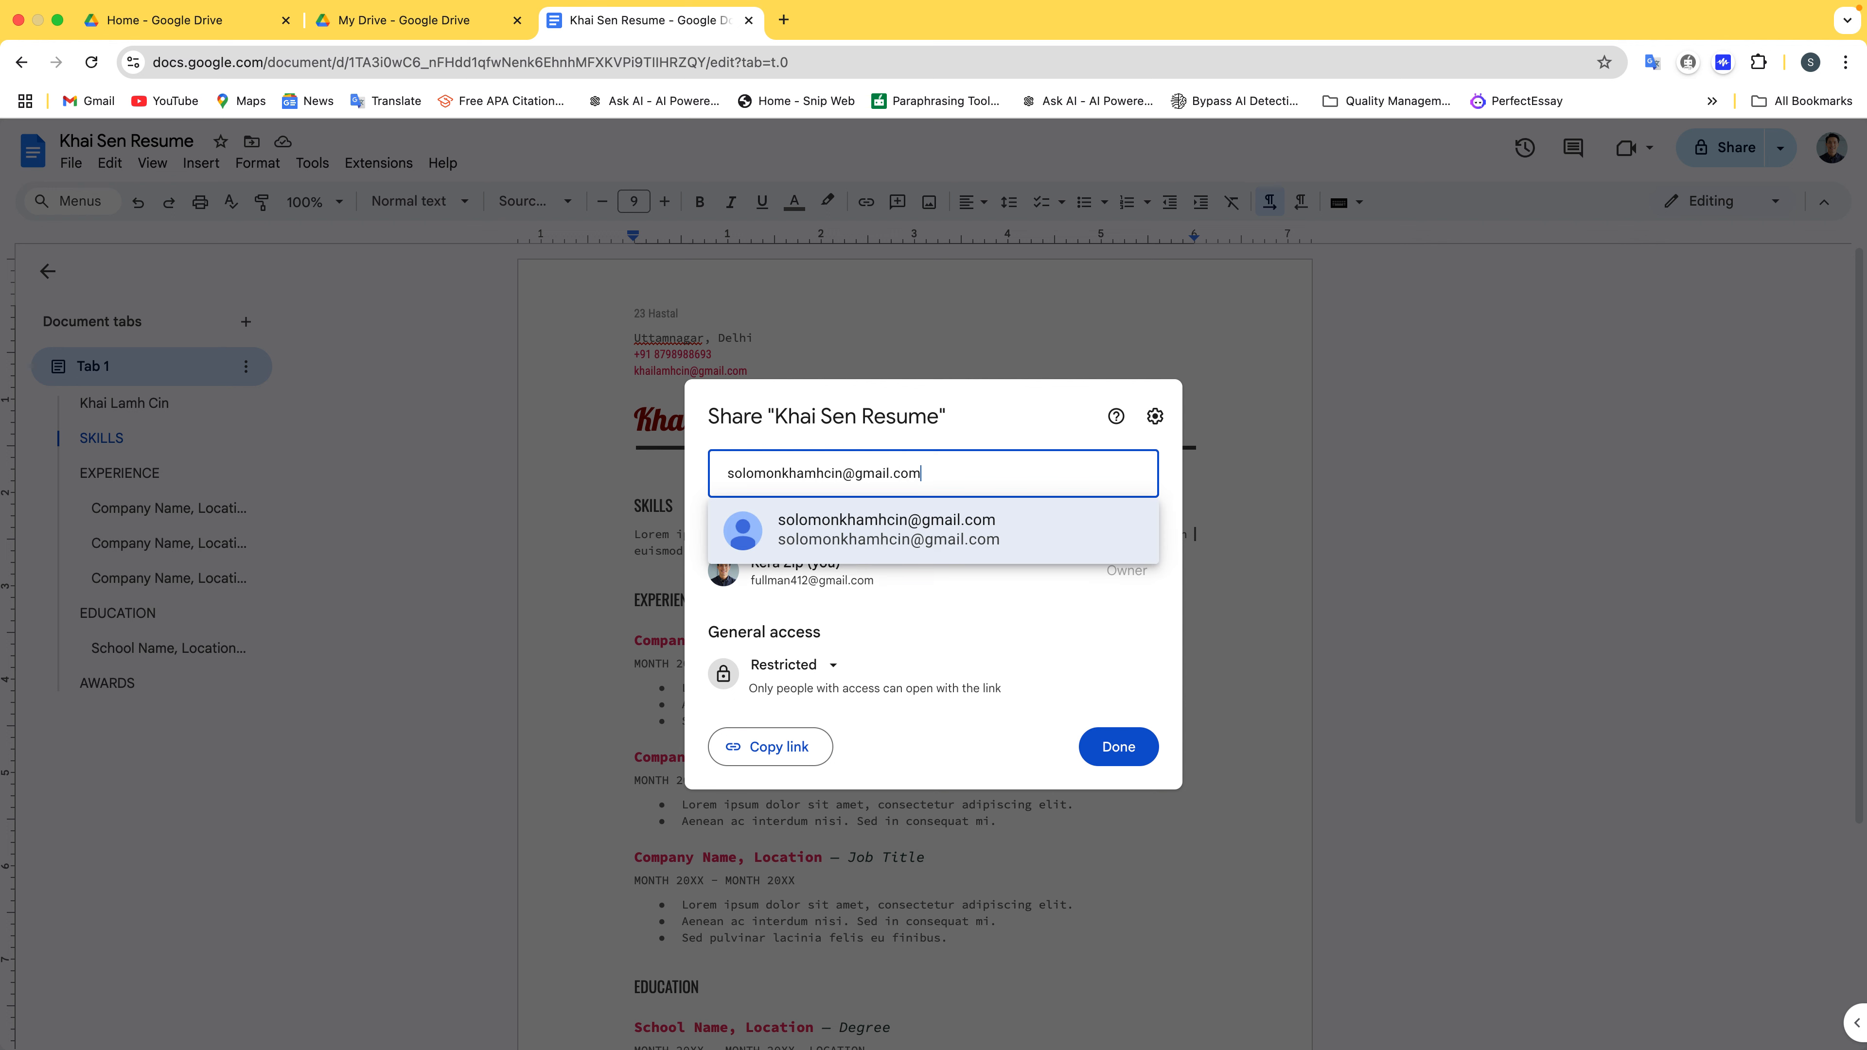
Add the collaborator's Gmail address as a sharing recipient
{"action": "left_click", "coordinate": [1033, 515]}
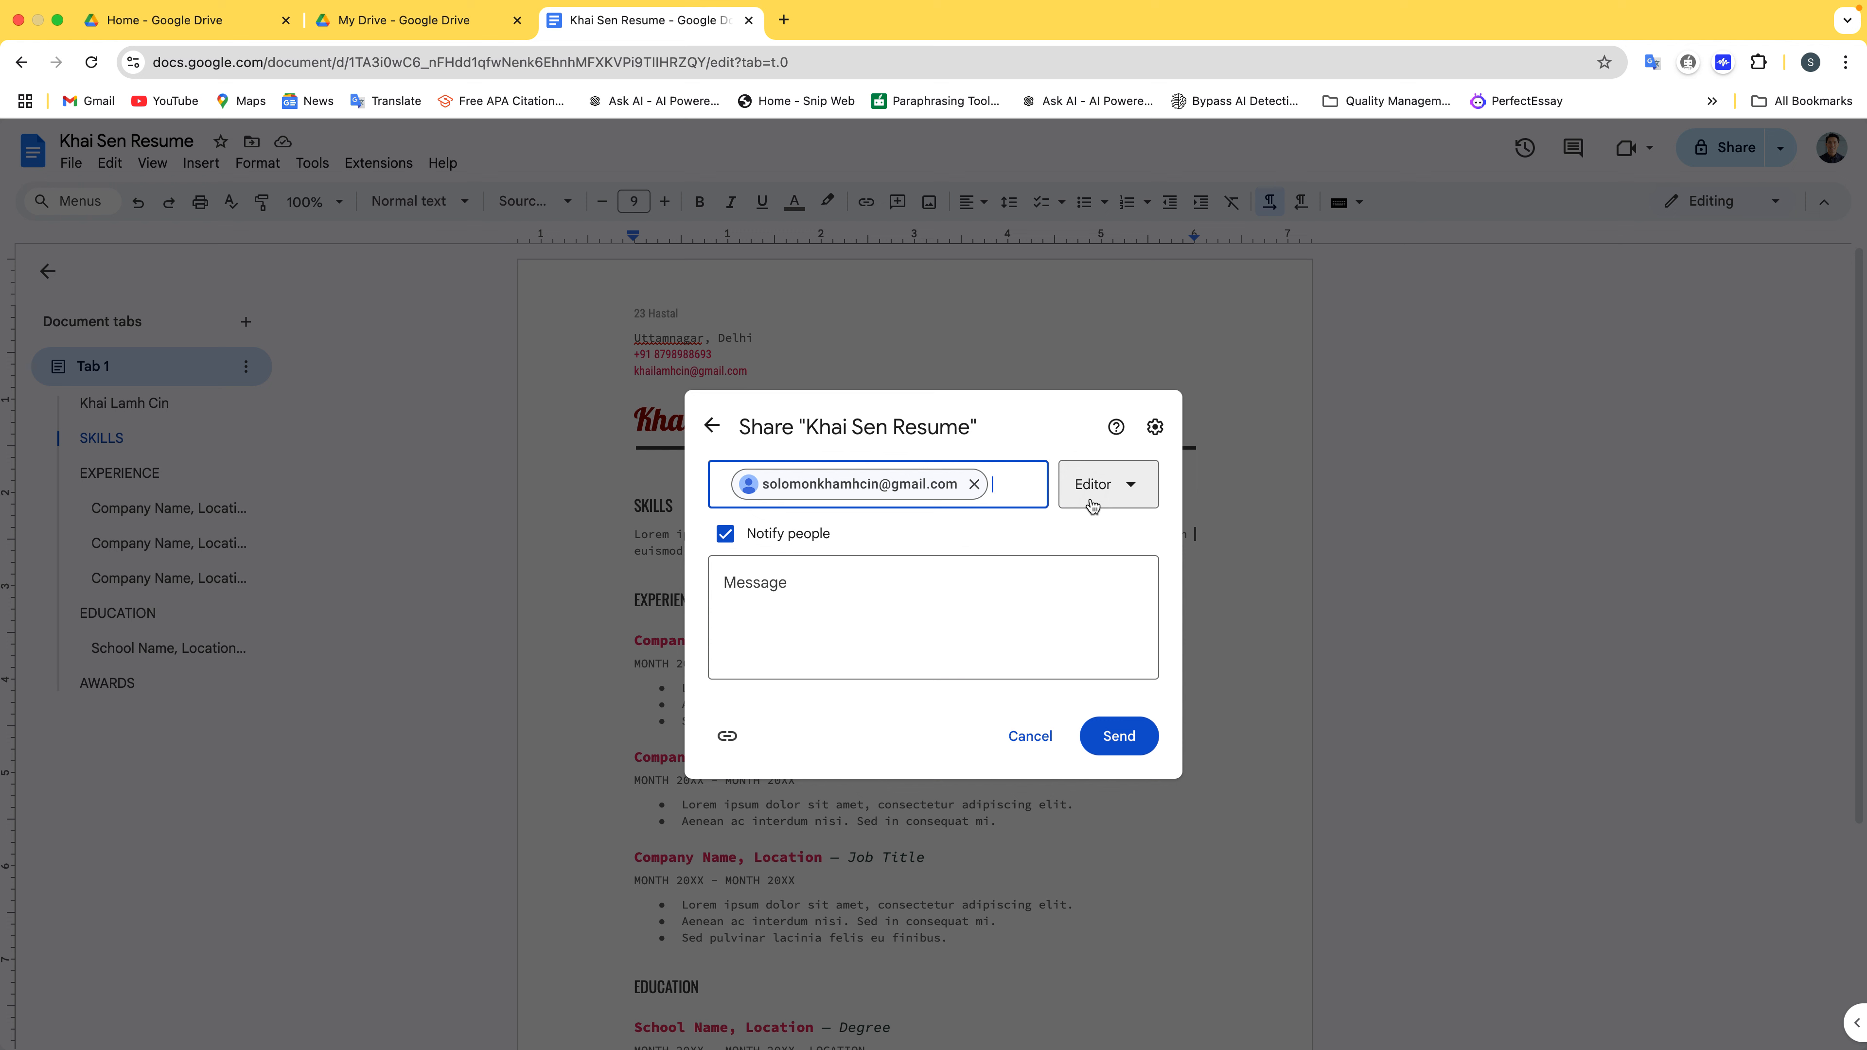
Give the recipient Viewer access with the message 'I am sharing a file with you' and send
{"action": "left_click", "coordinate": [1093, 507]}
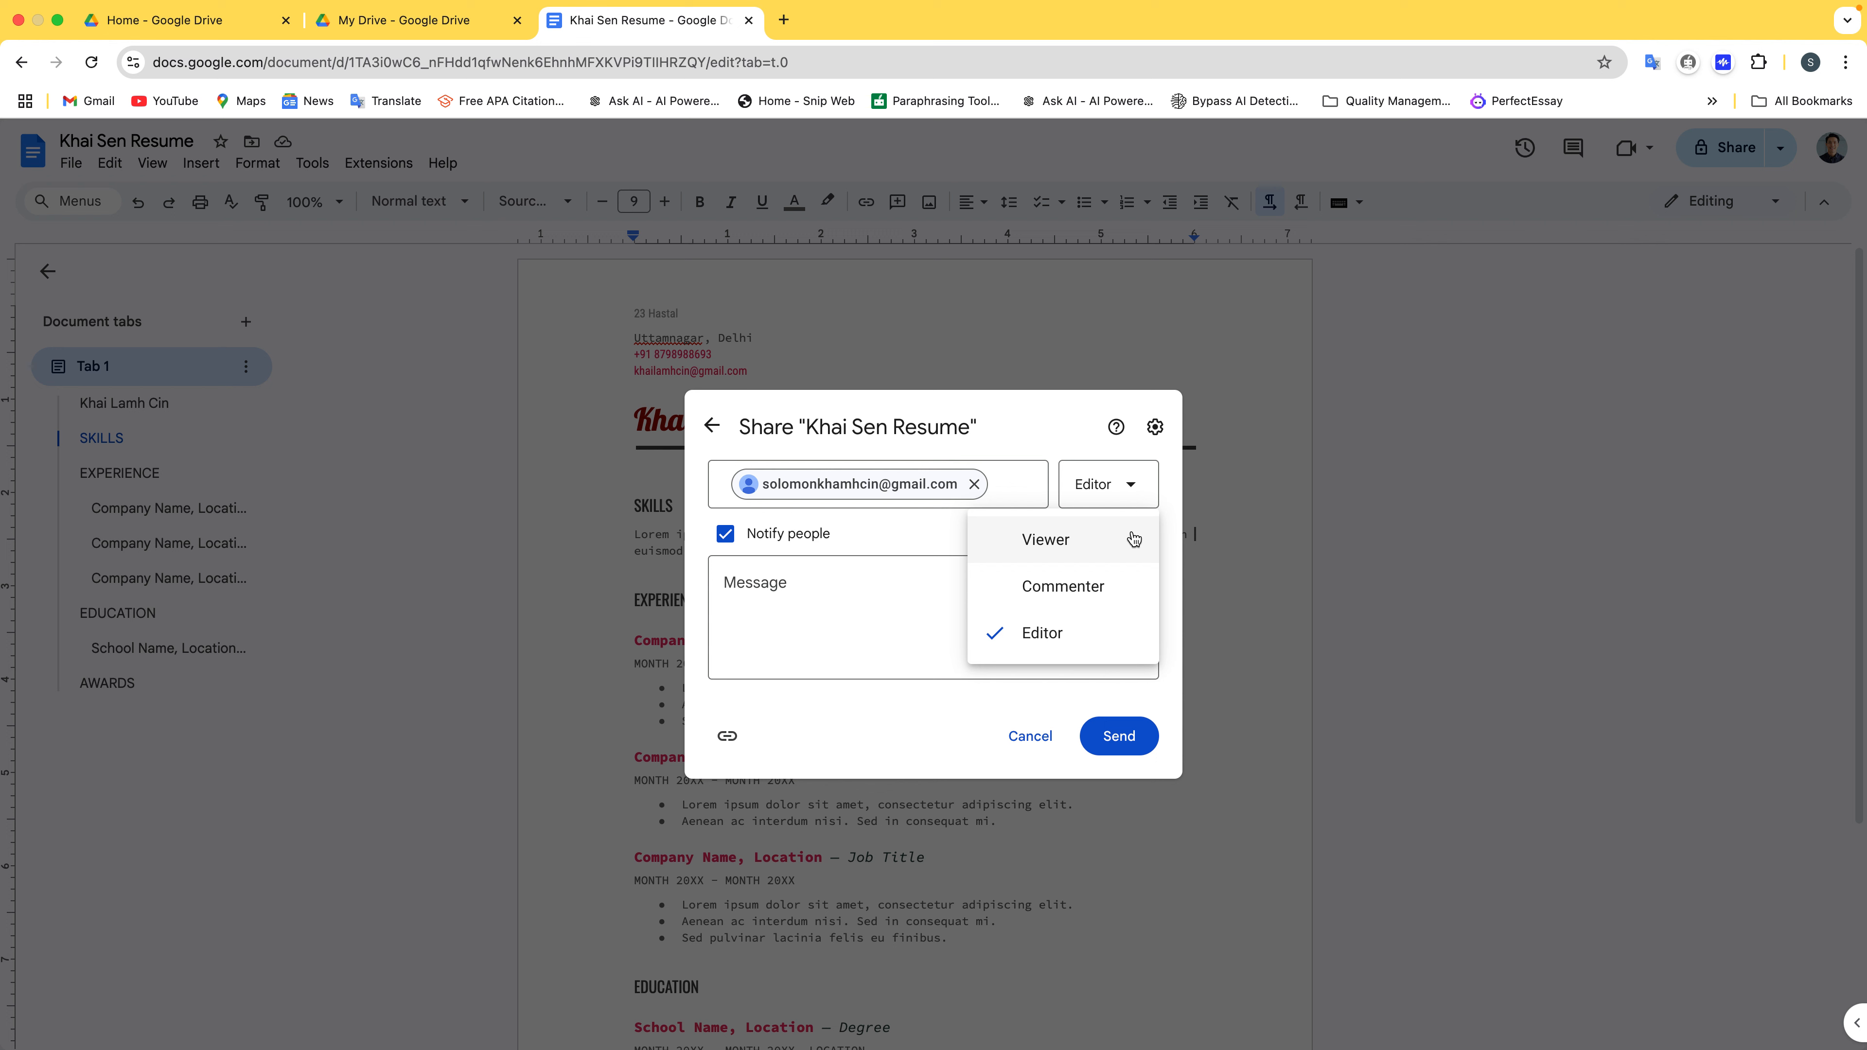
{"action": "left_click", "coordinate": [1133, 539]}
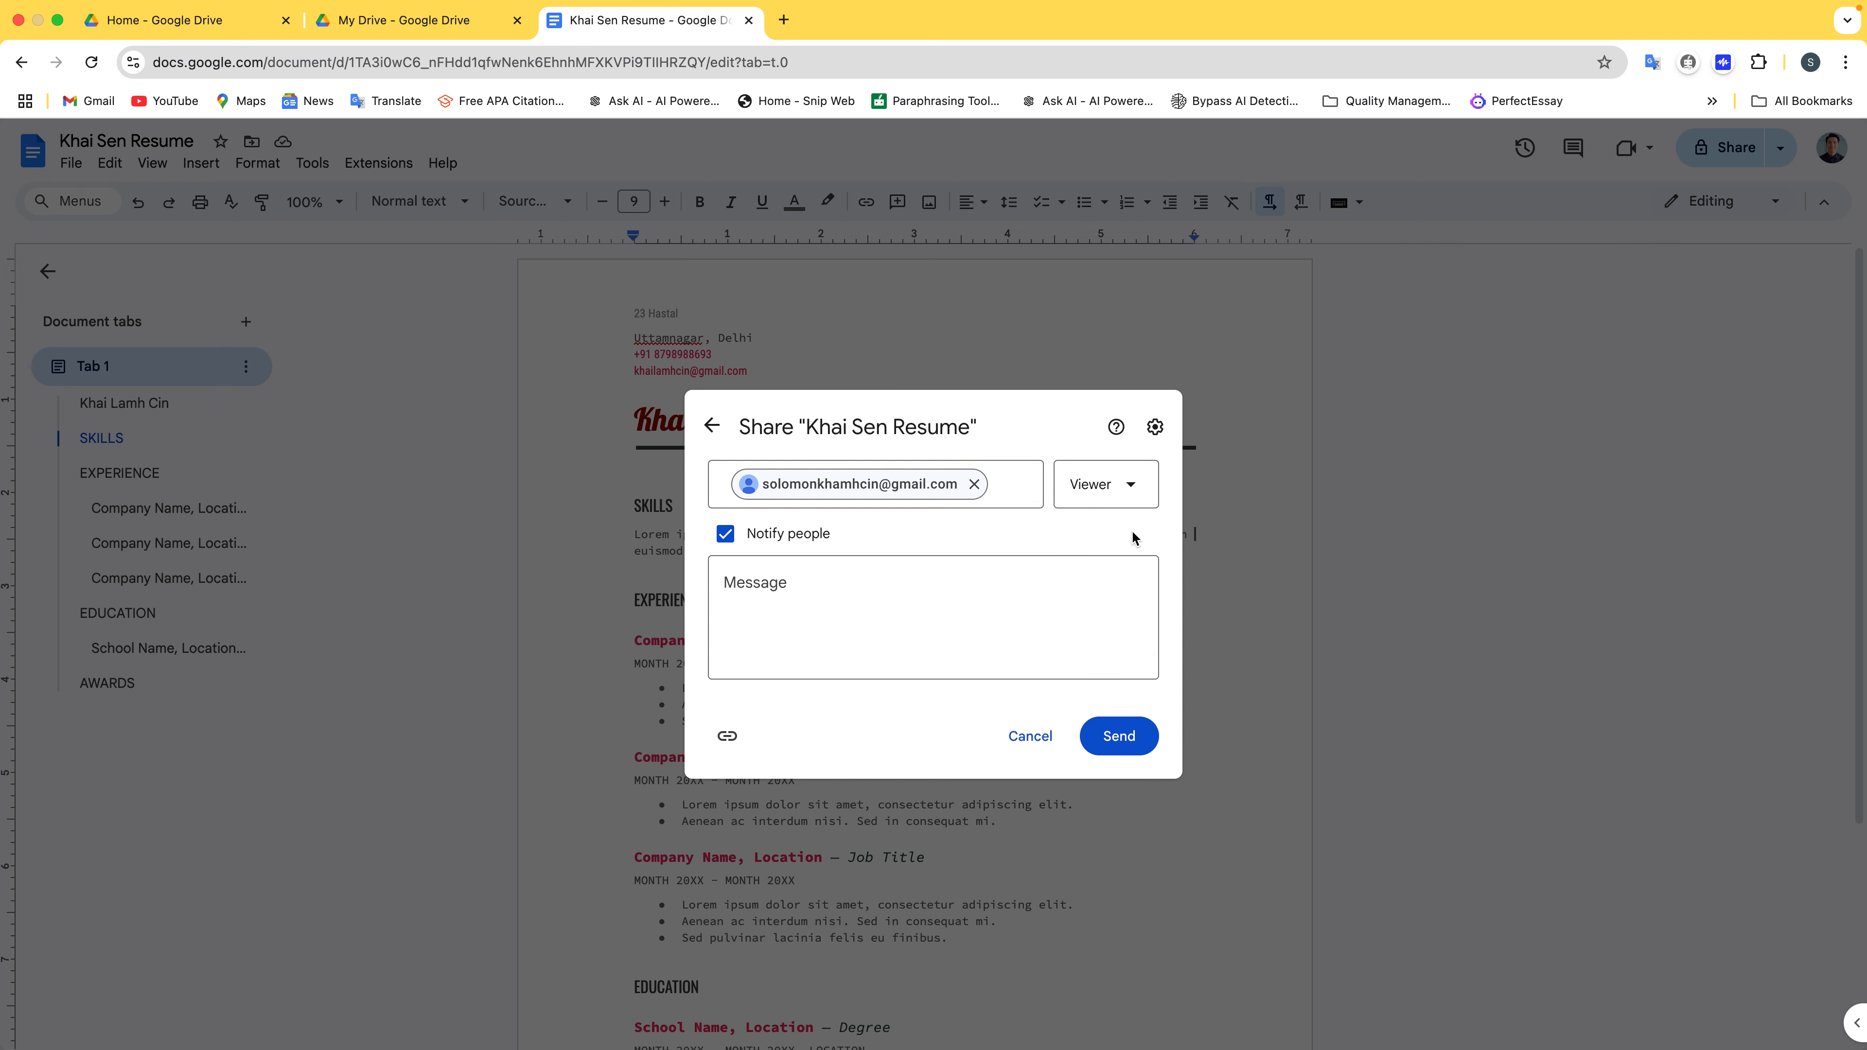
{"action": "left_click", "coordinate": [1022, 589]}
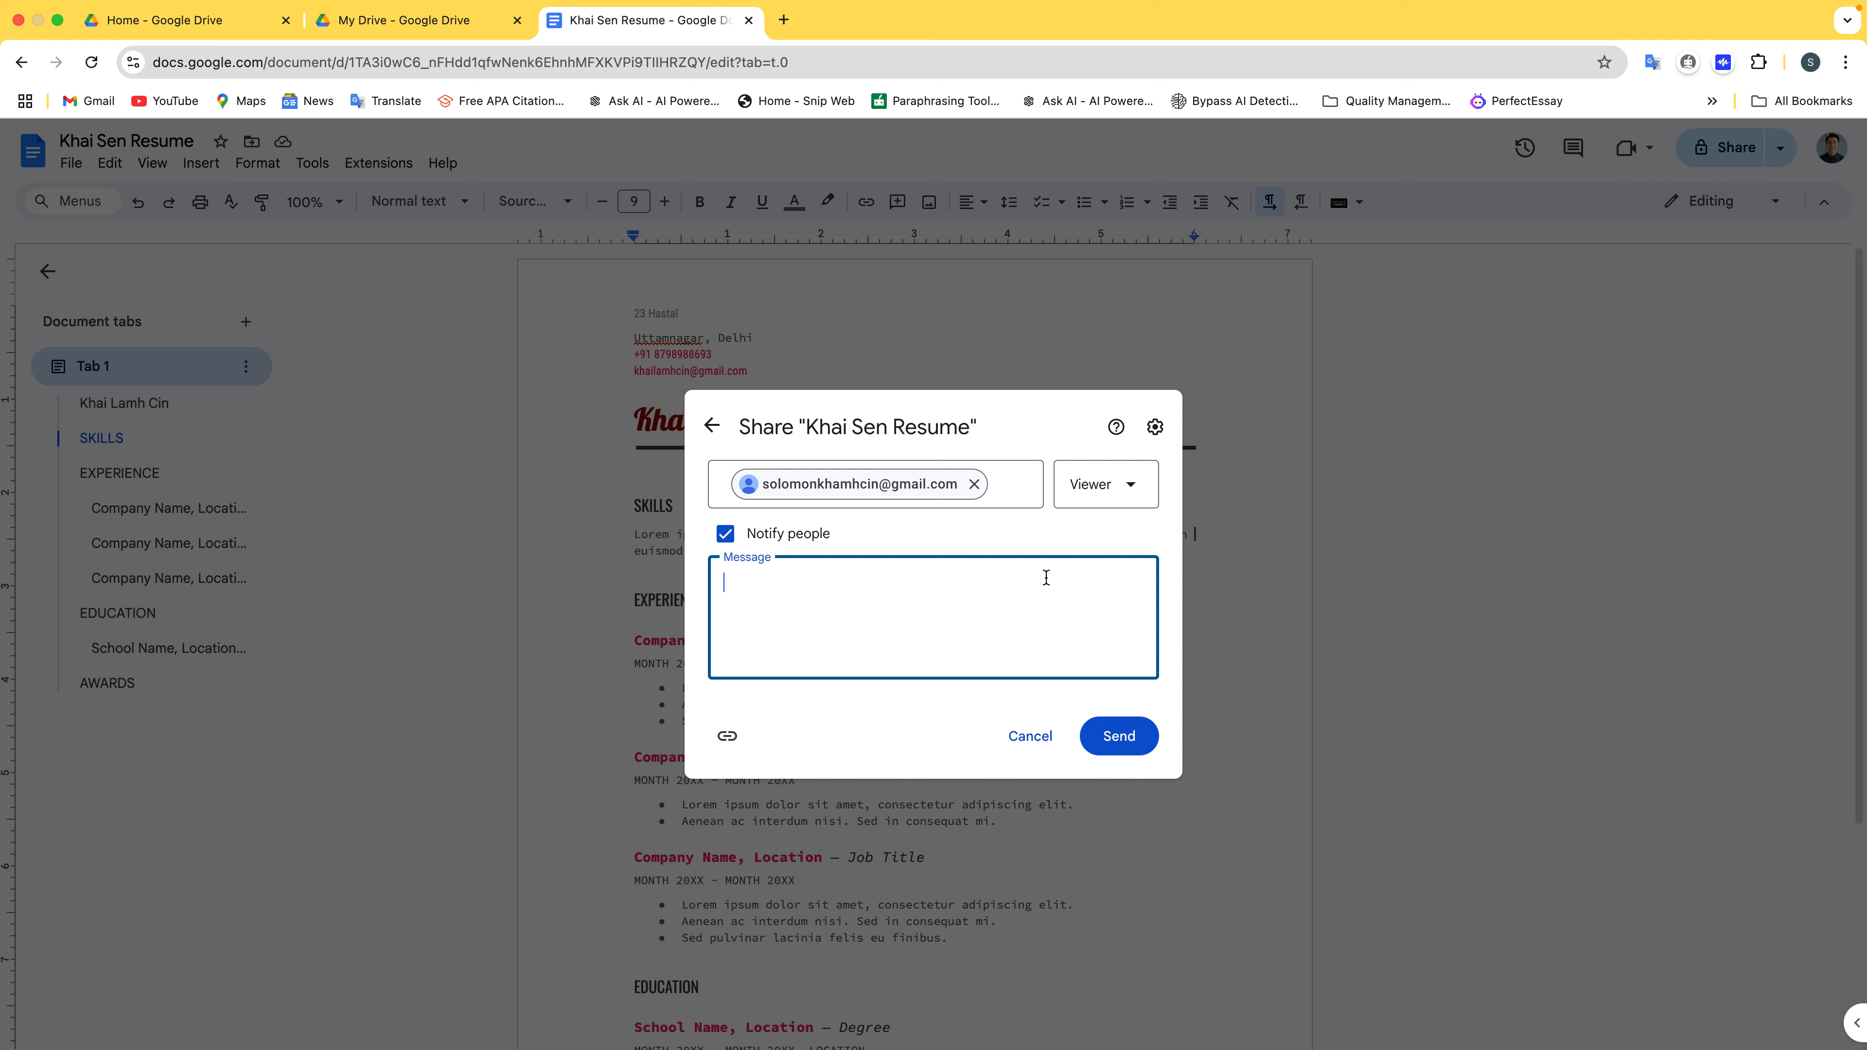
{"action": "type", "text": "I am sharing a file with you"}
{"action": "left_click", "coordinate": [1119, 737]}
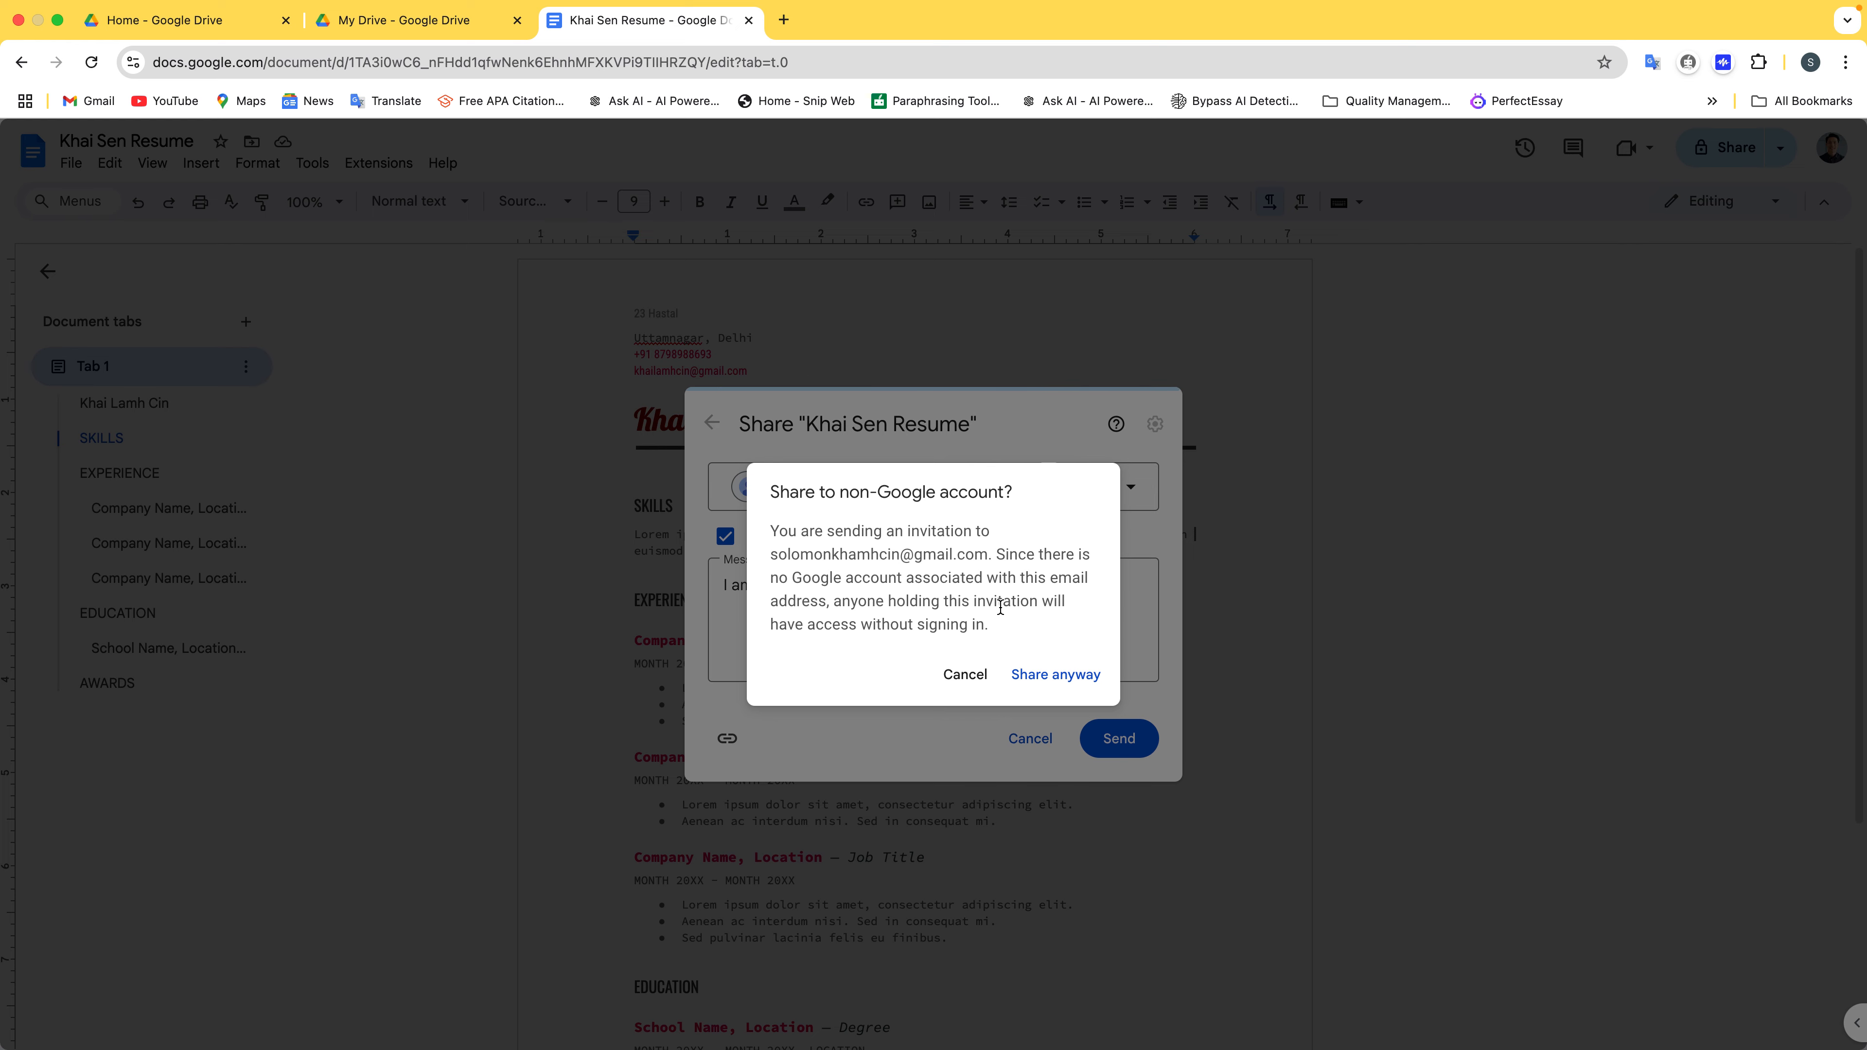
Cancel the non-Google-account warning, remove the wrong recipient, and enter the corrected Gmail address
{"action": "left_click", "coordinate": [966, 674]}
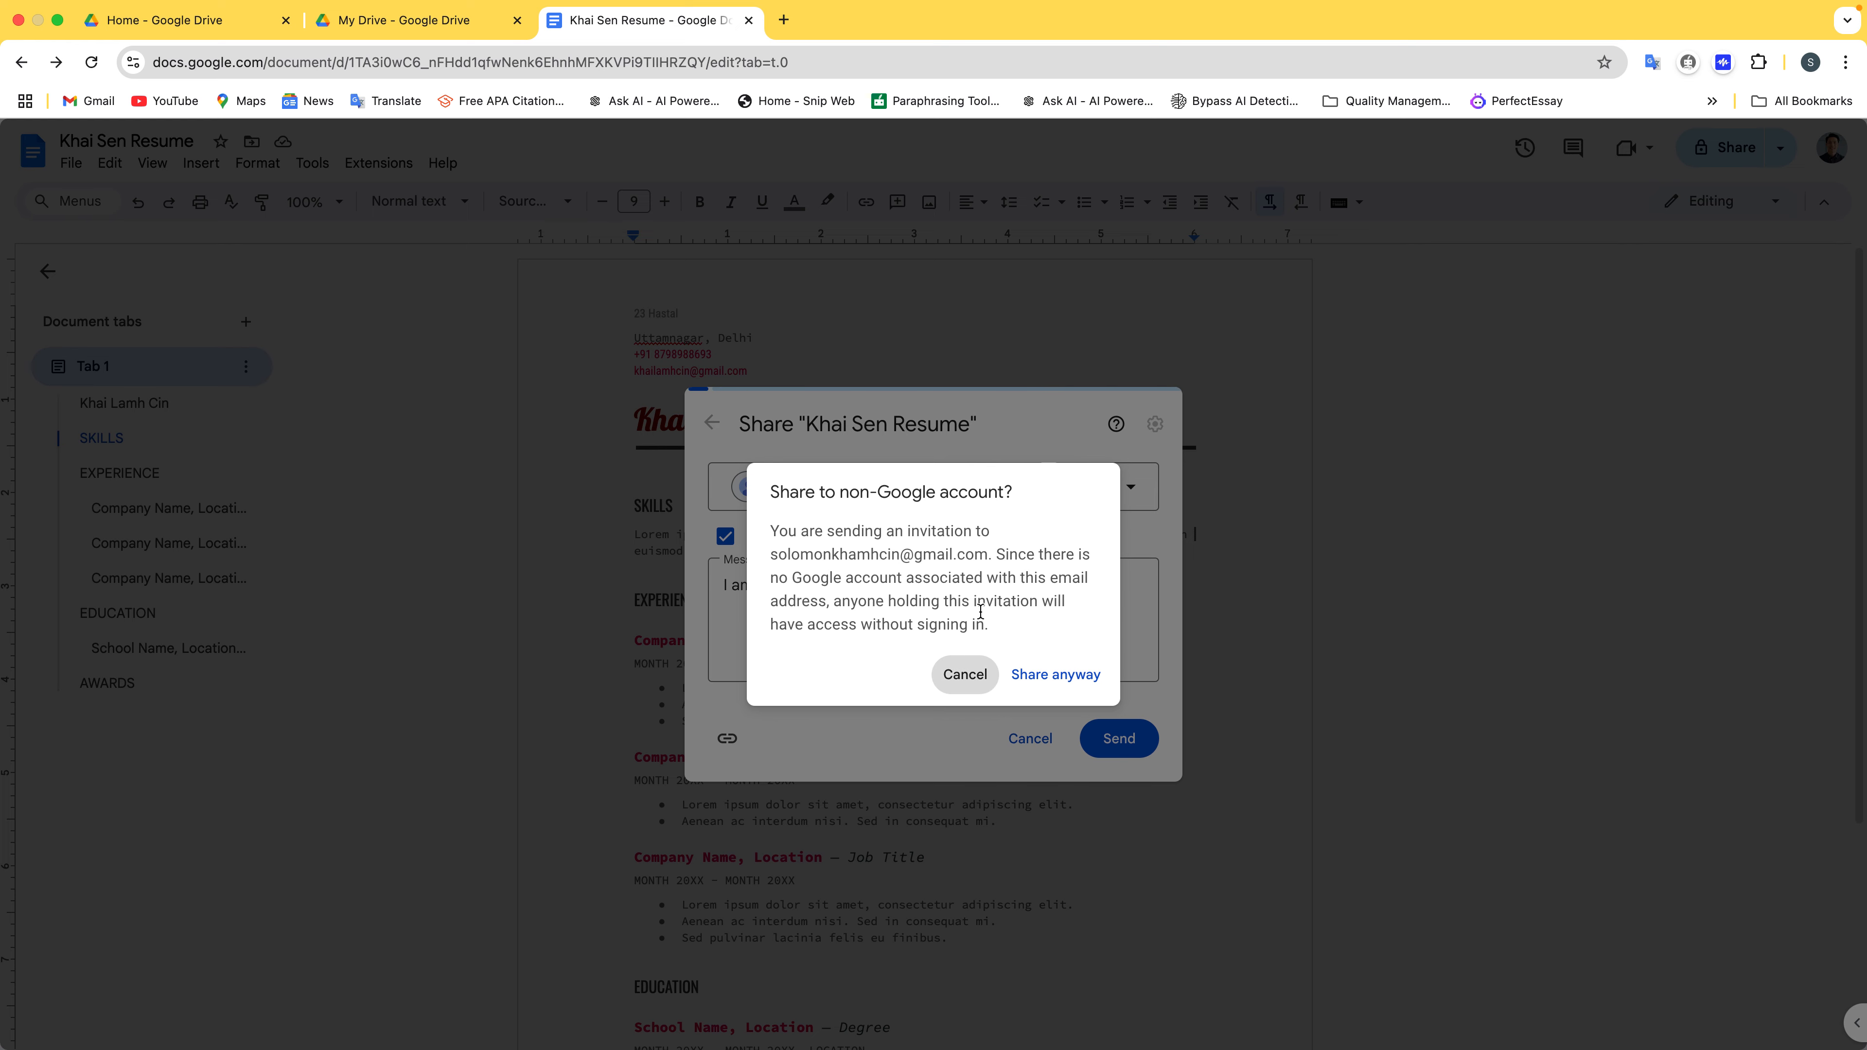
{"action": "left_click", "coordinate": [974, 484]}
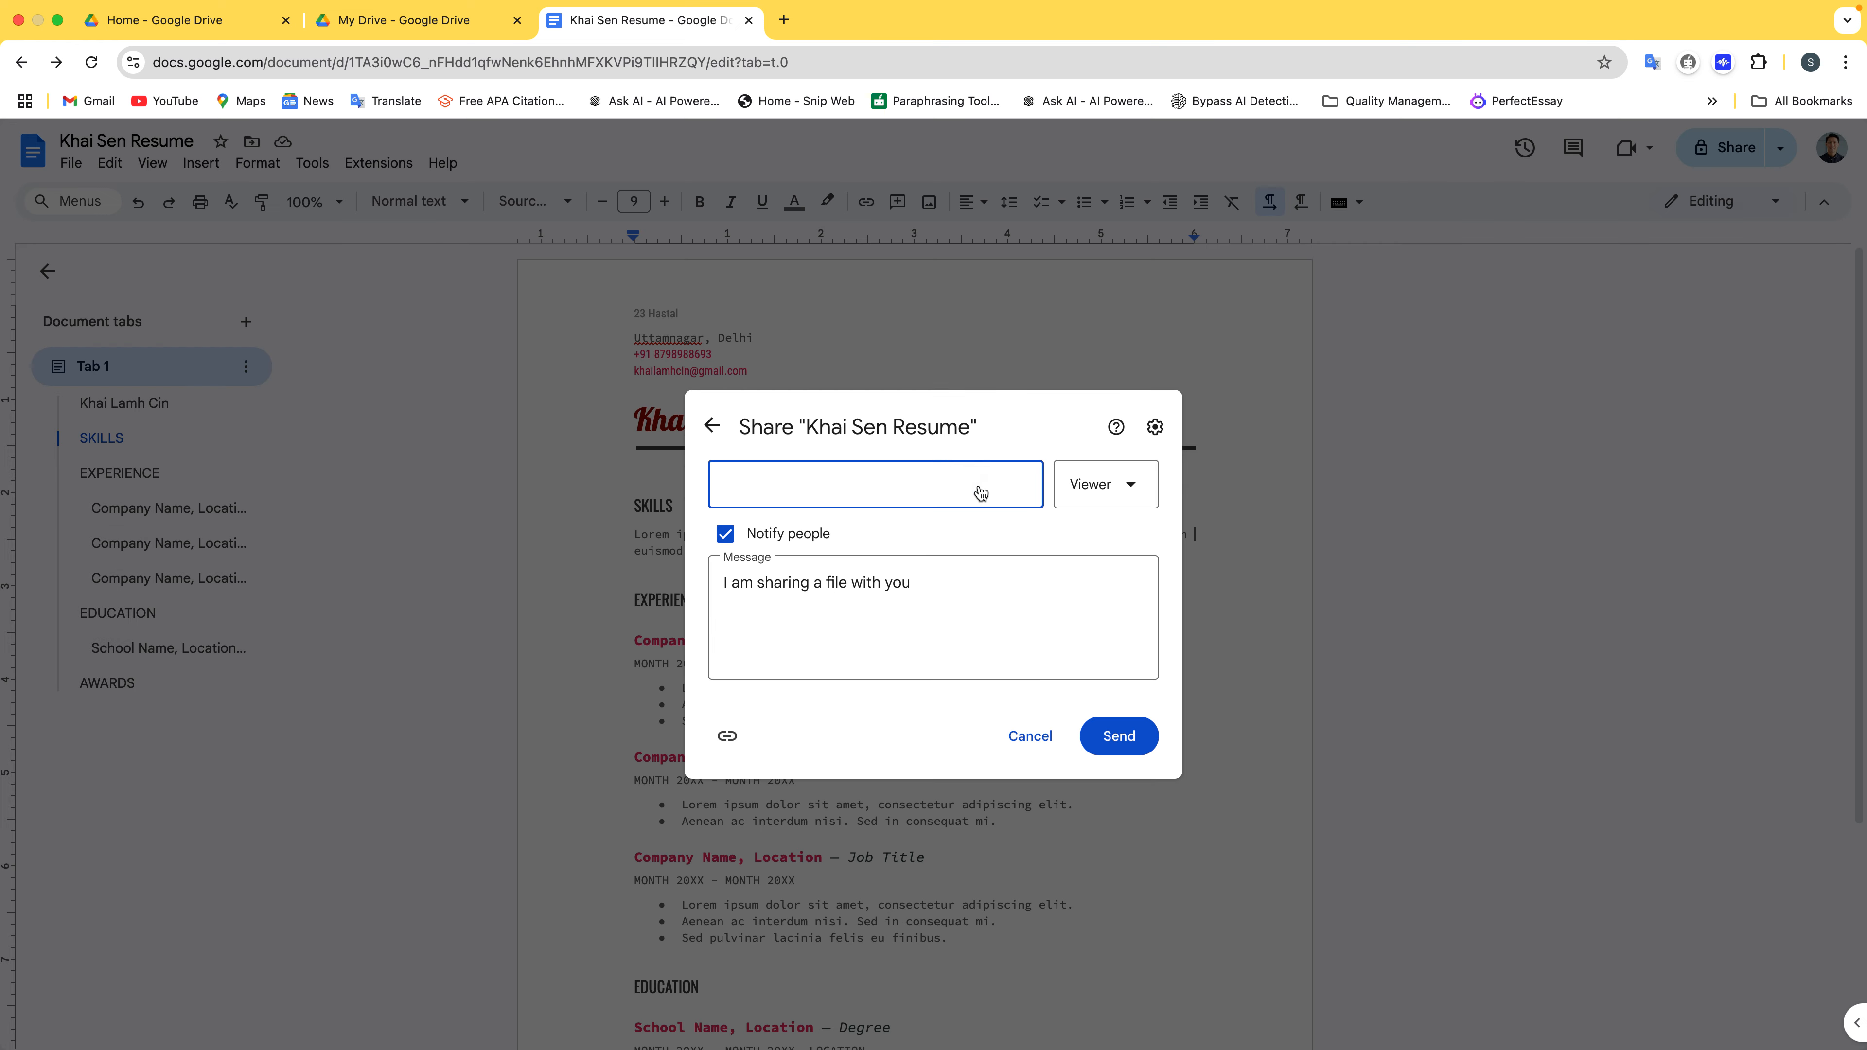
{"action": "left_click", "coordinate": [905, 479]}
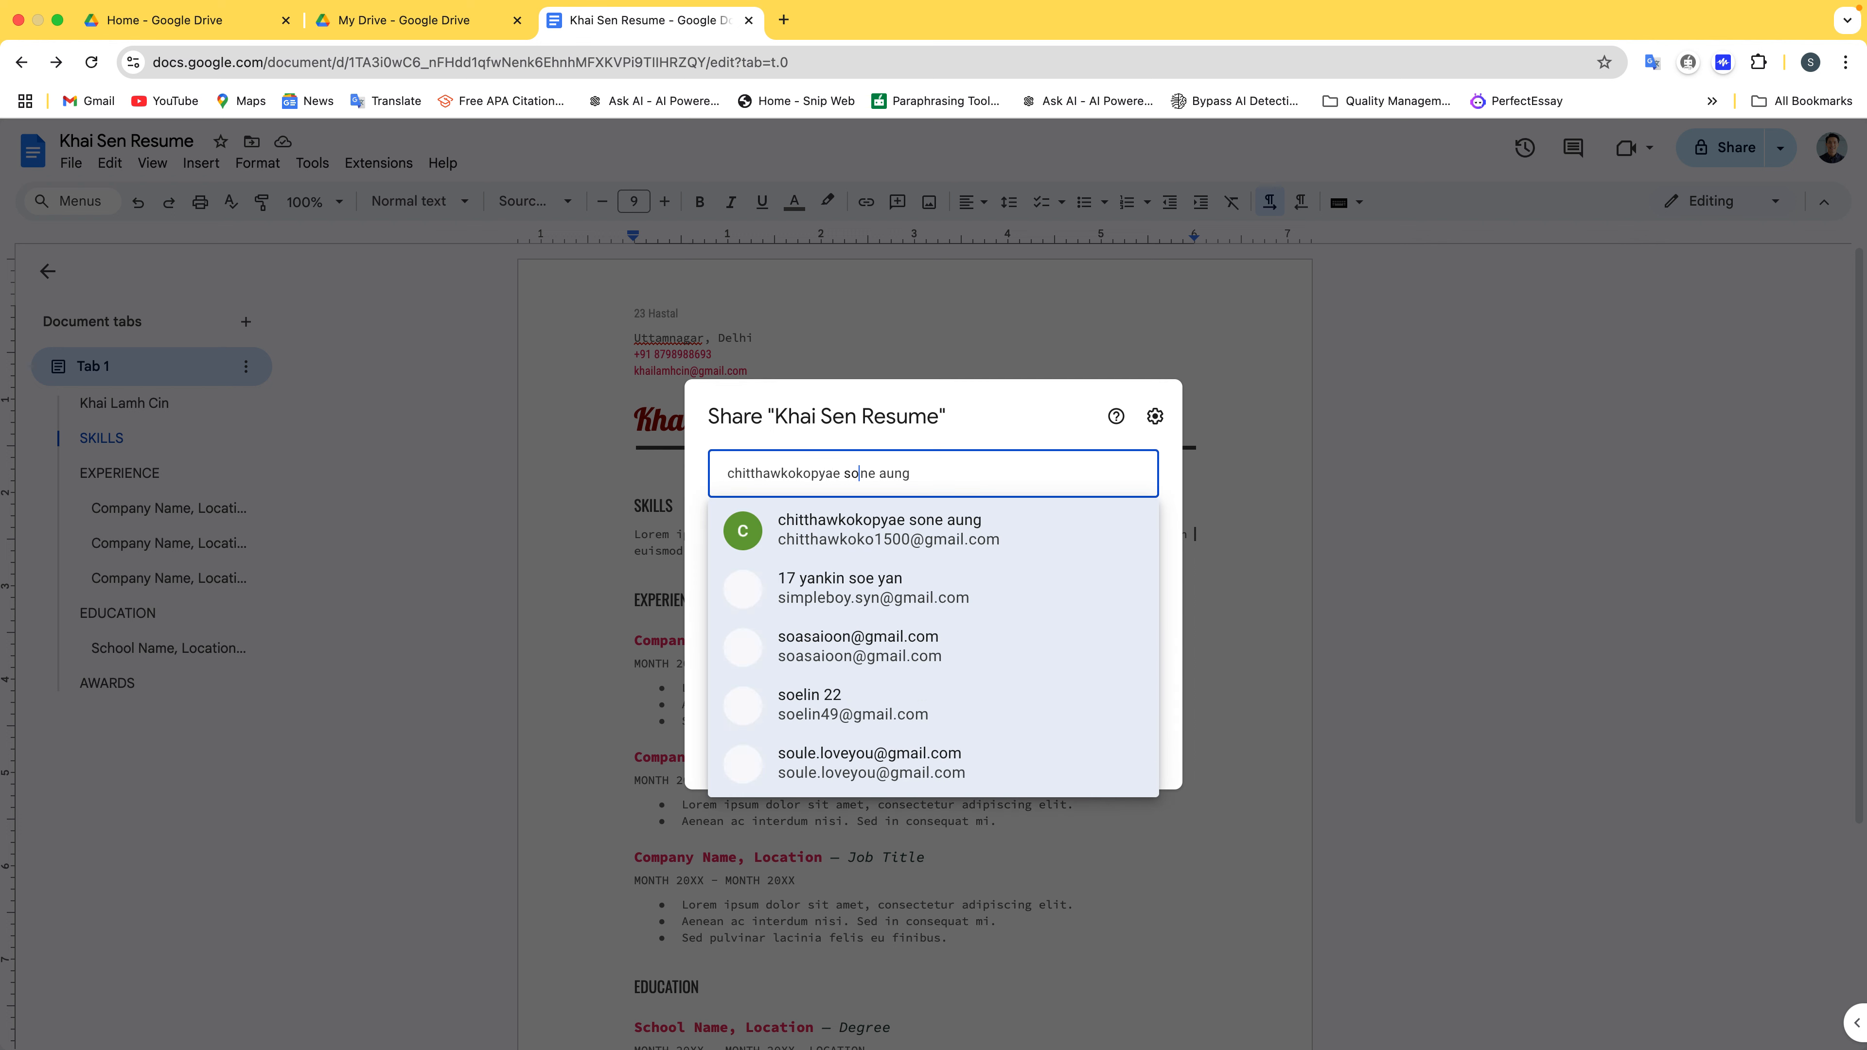
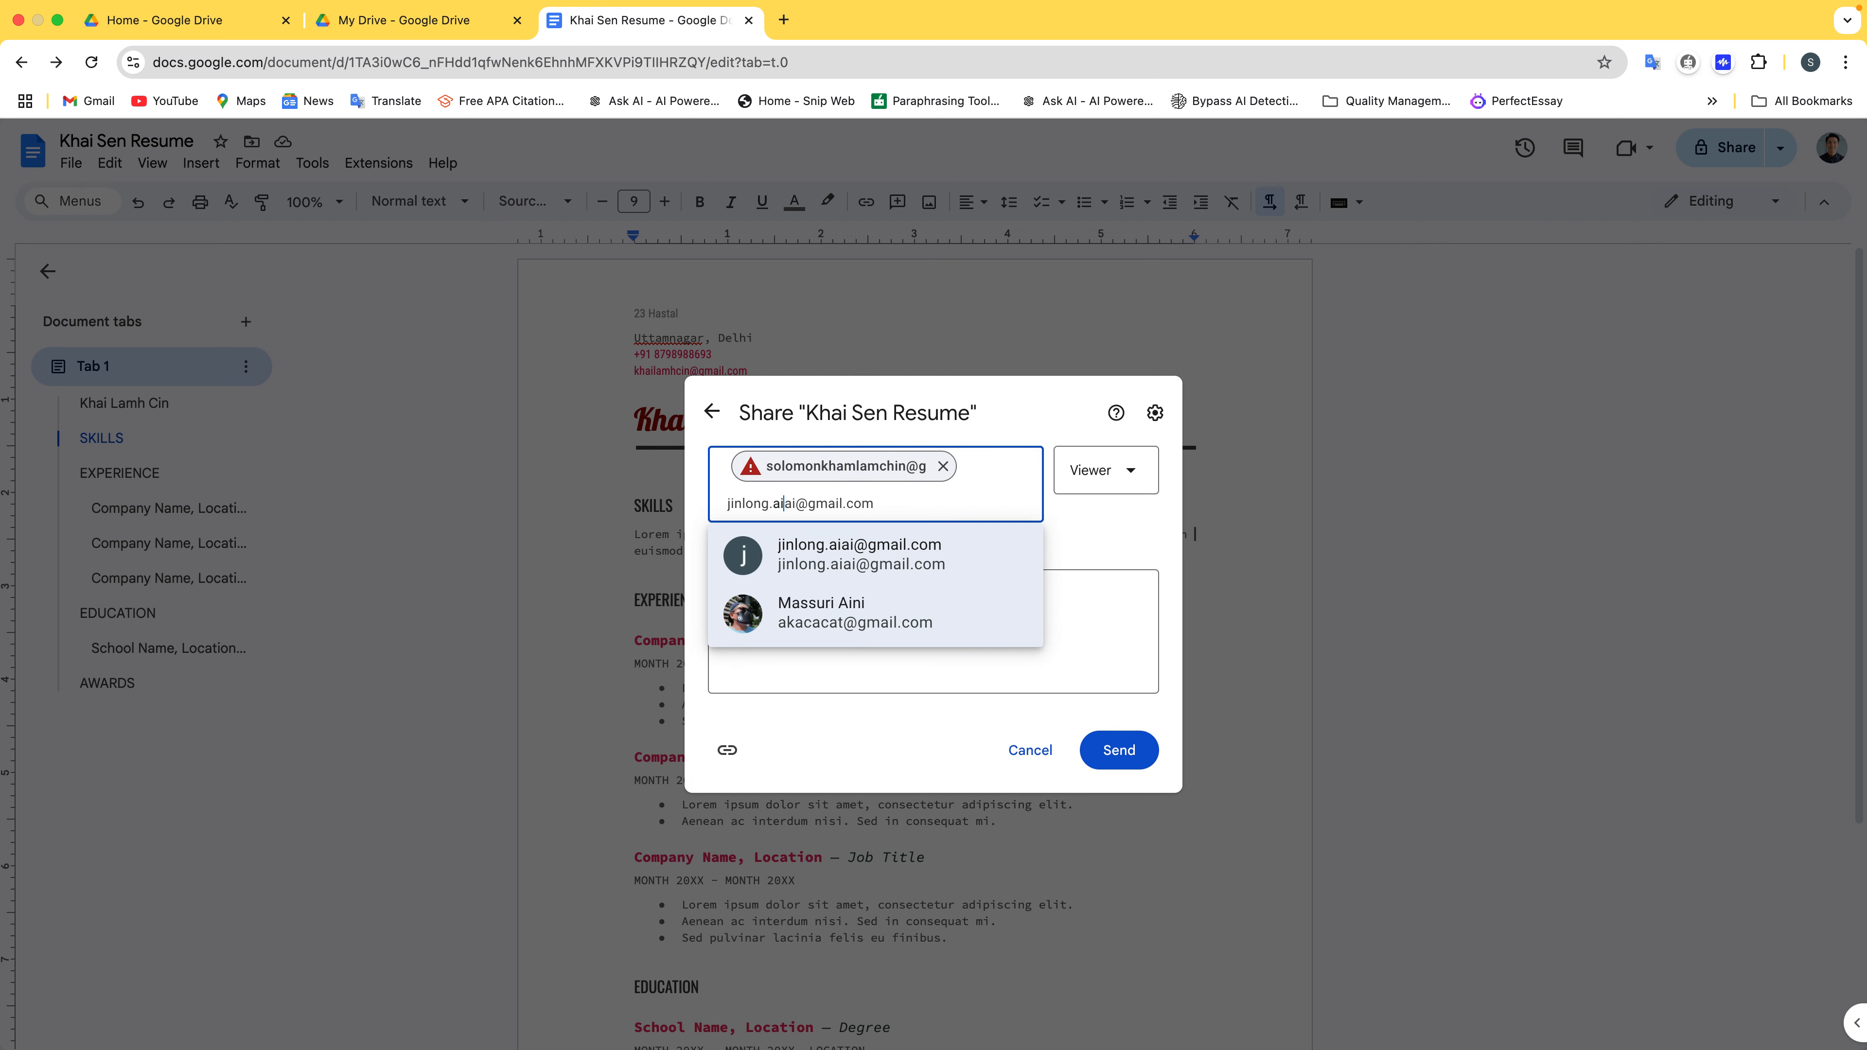
{"action": "left_click", "coordinate": [944, 468]}
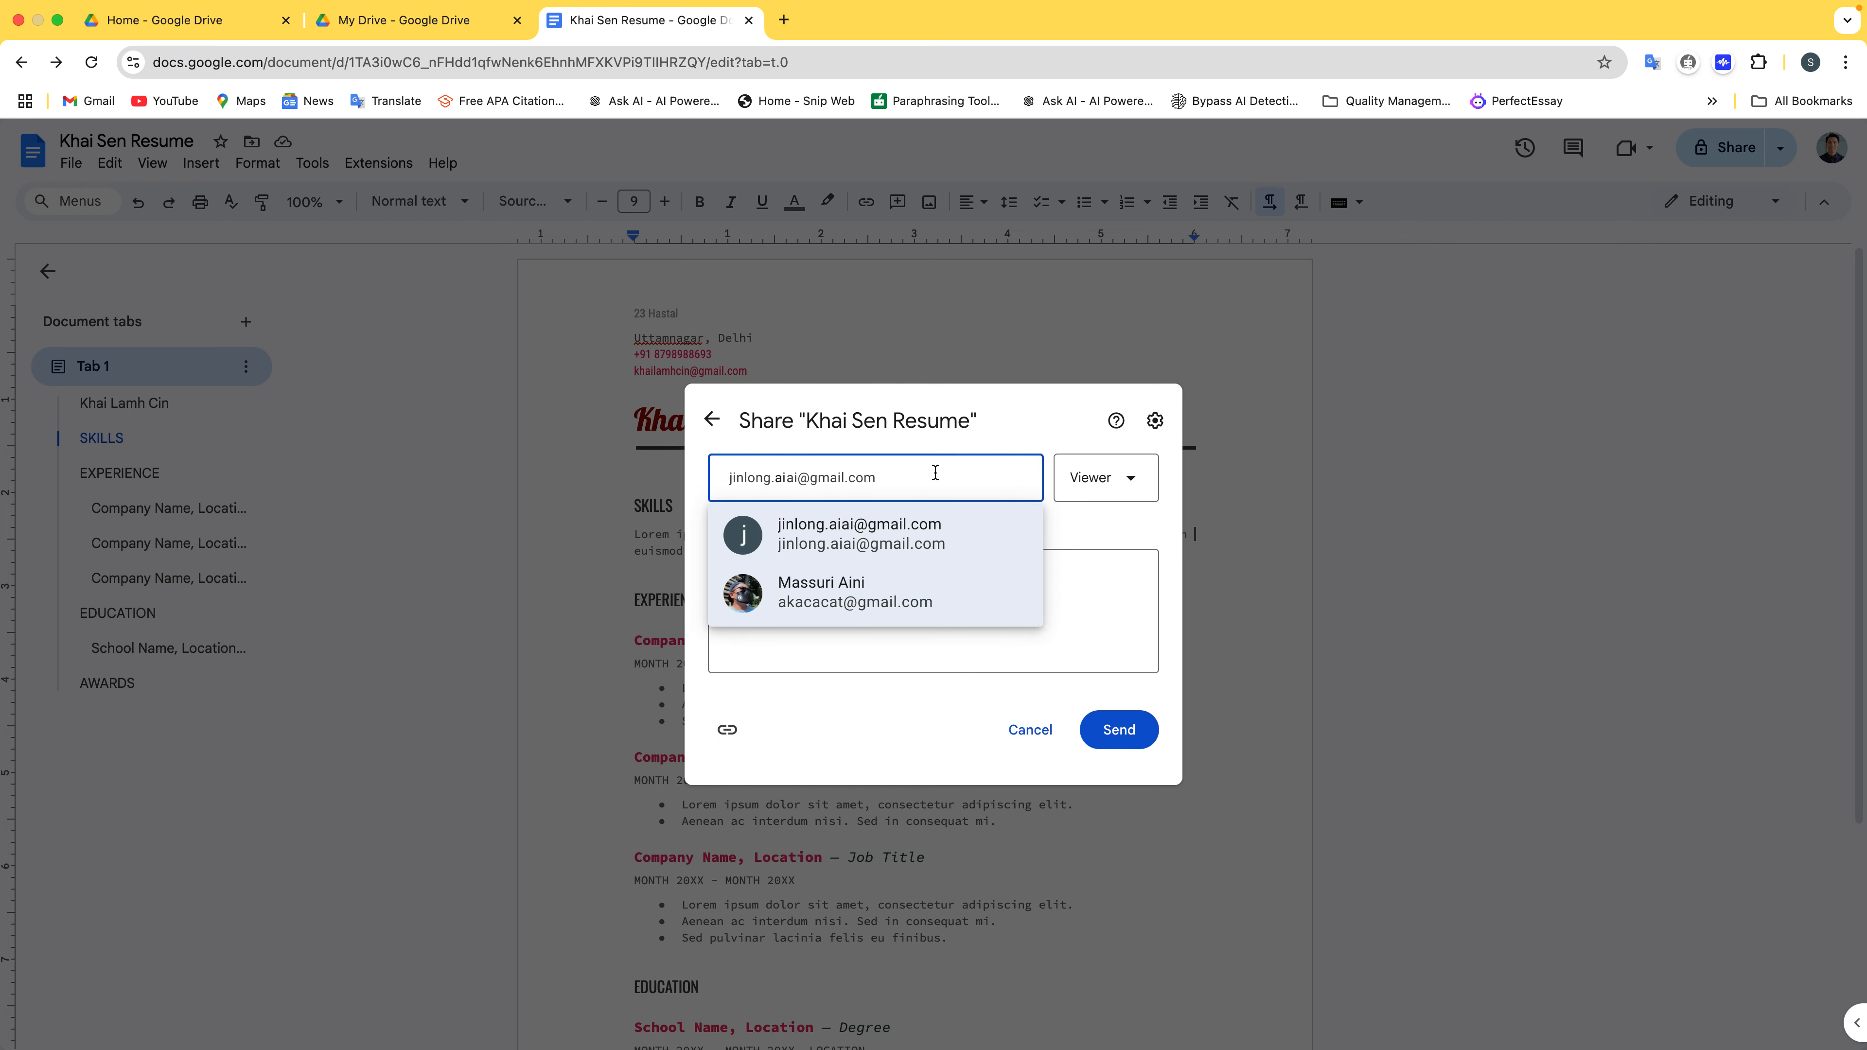
{"action": "key", "text": "BackSpace"}
{"action": "key", "text": "BackSpace"}
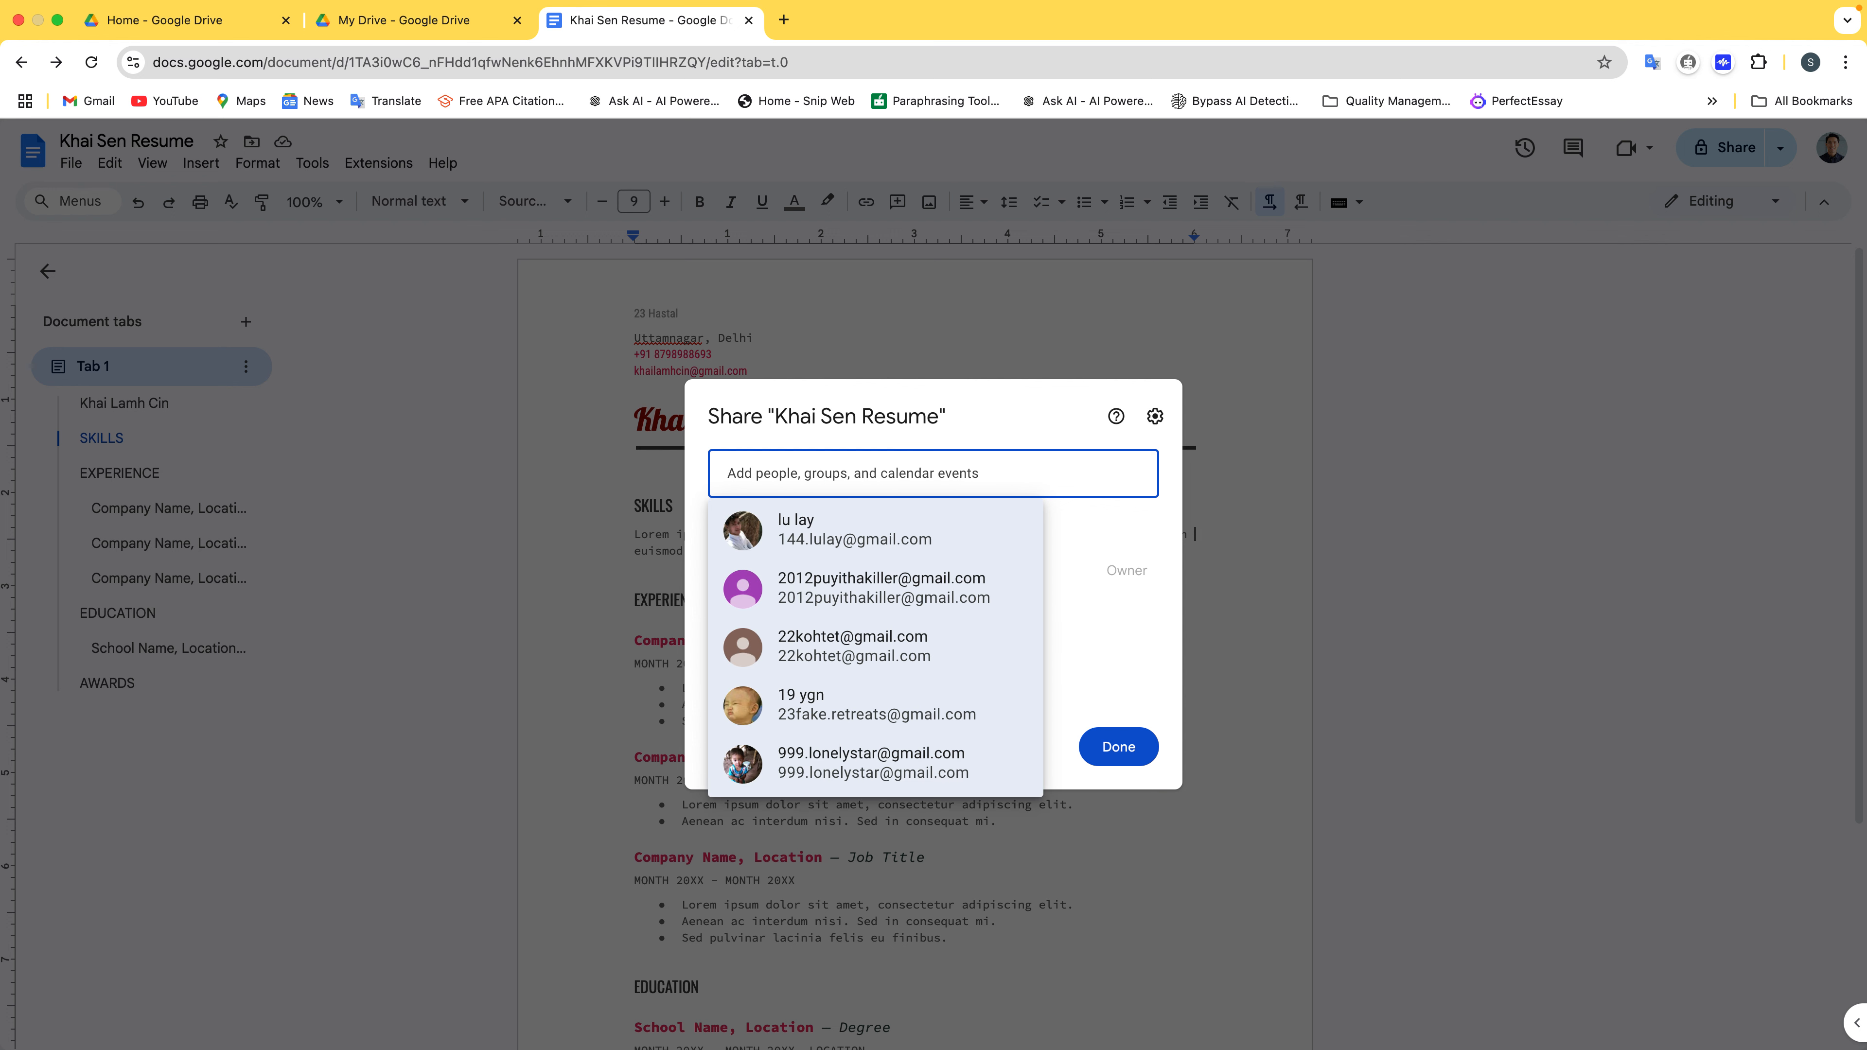
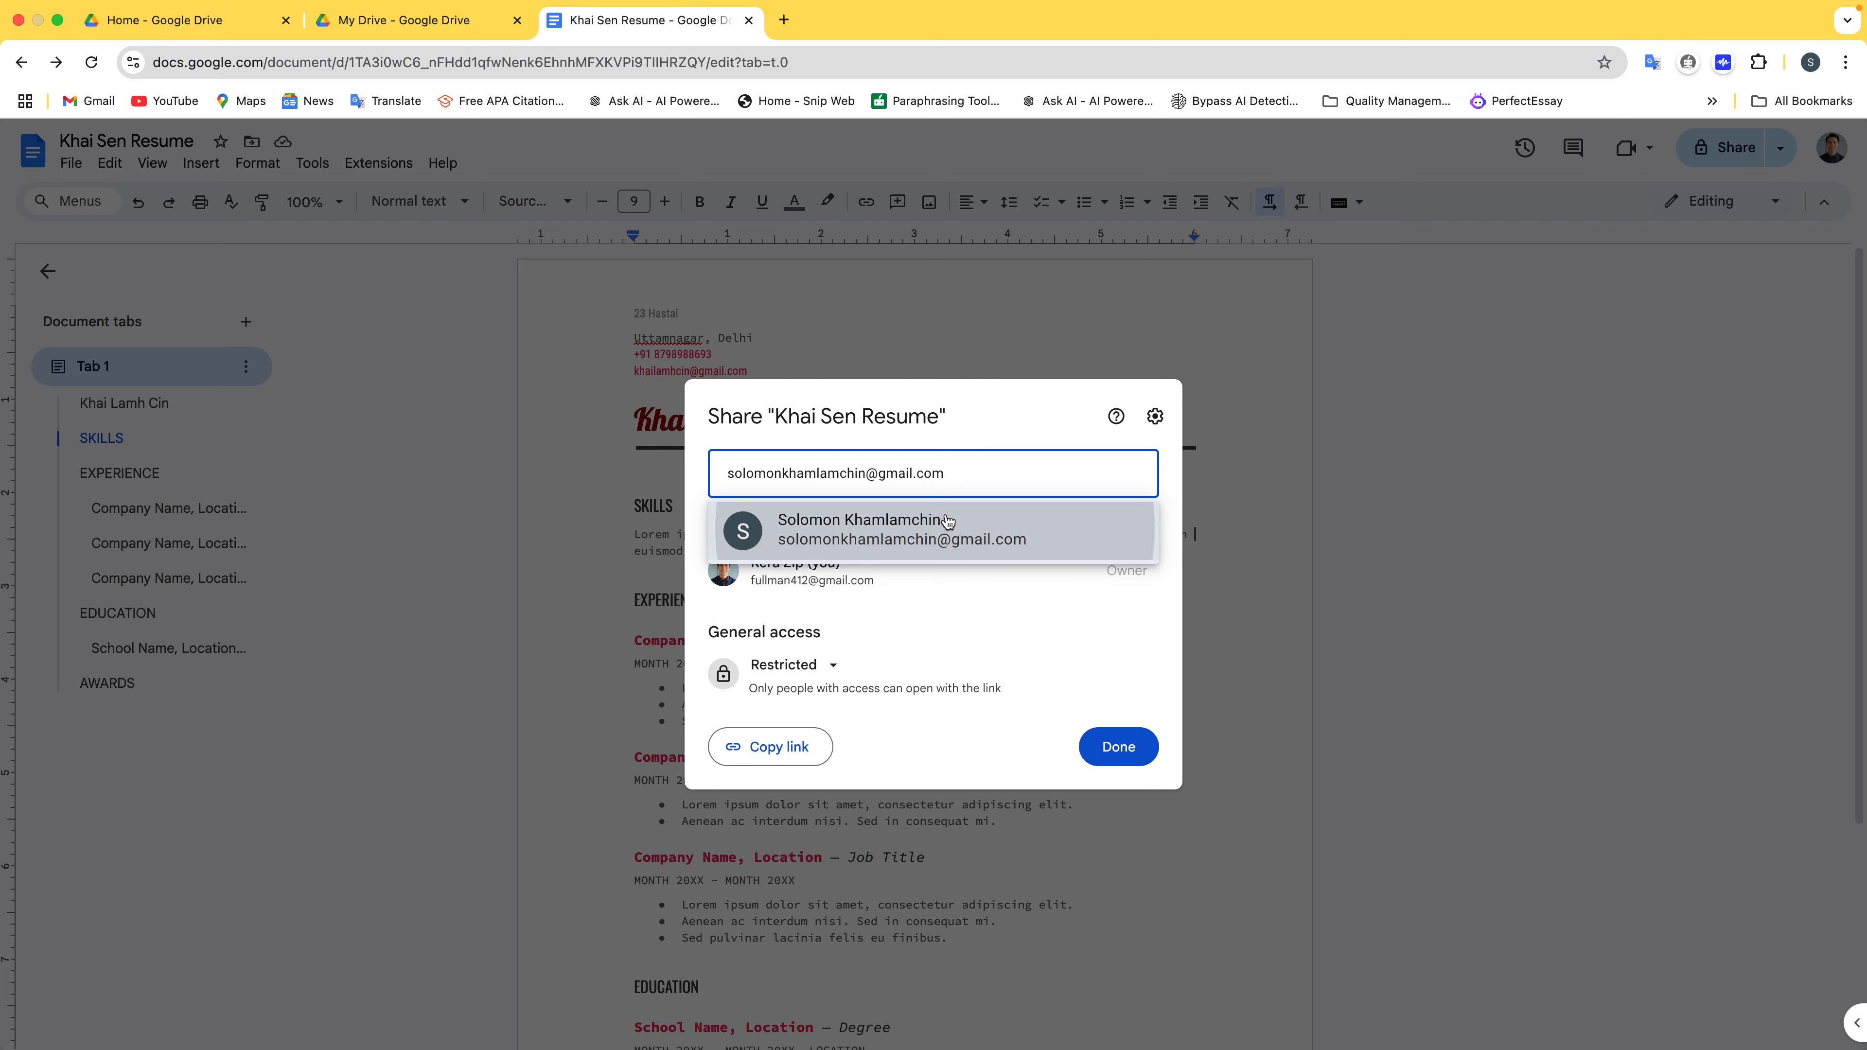
Send the resume's Viewer invitation to the suggested contact, then start a new browser tab
{"action": "left_click", "coordinate": [948, 521]}
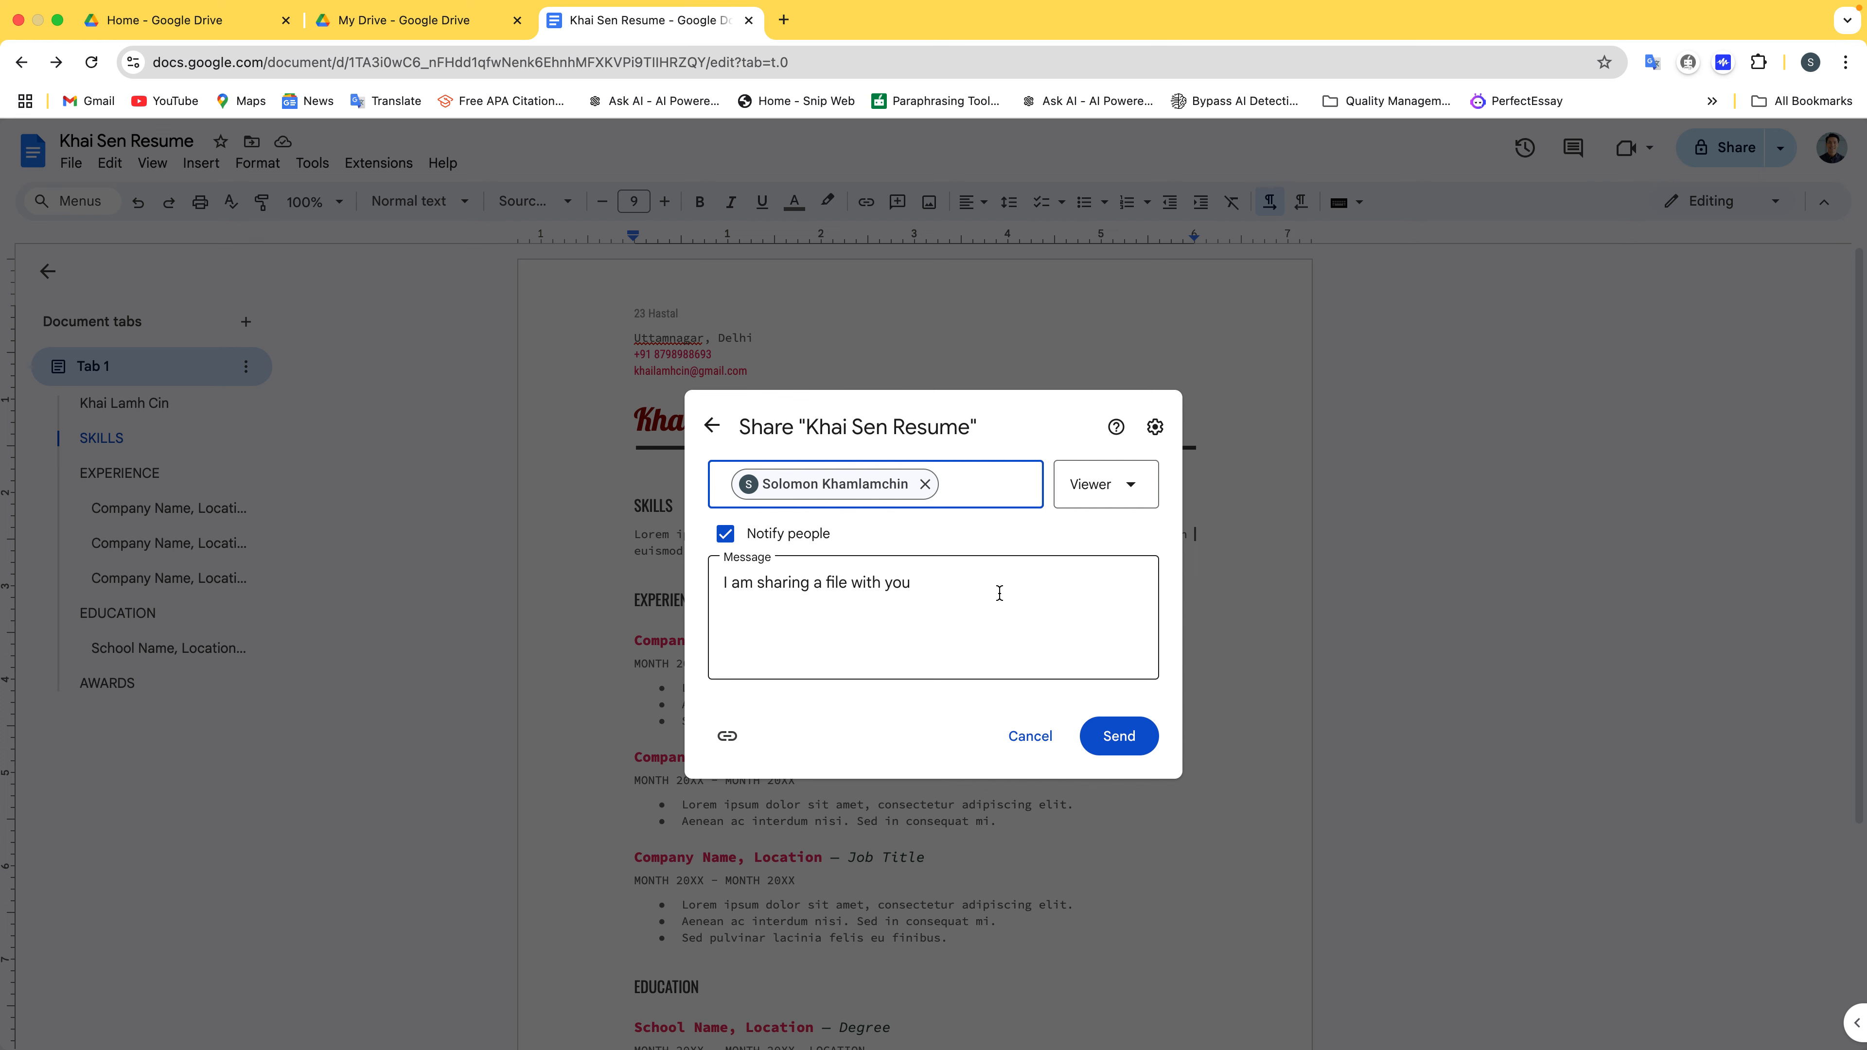
{"action": "left_click", "coordinate": [1098, 740]}
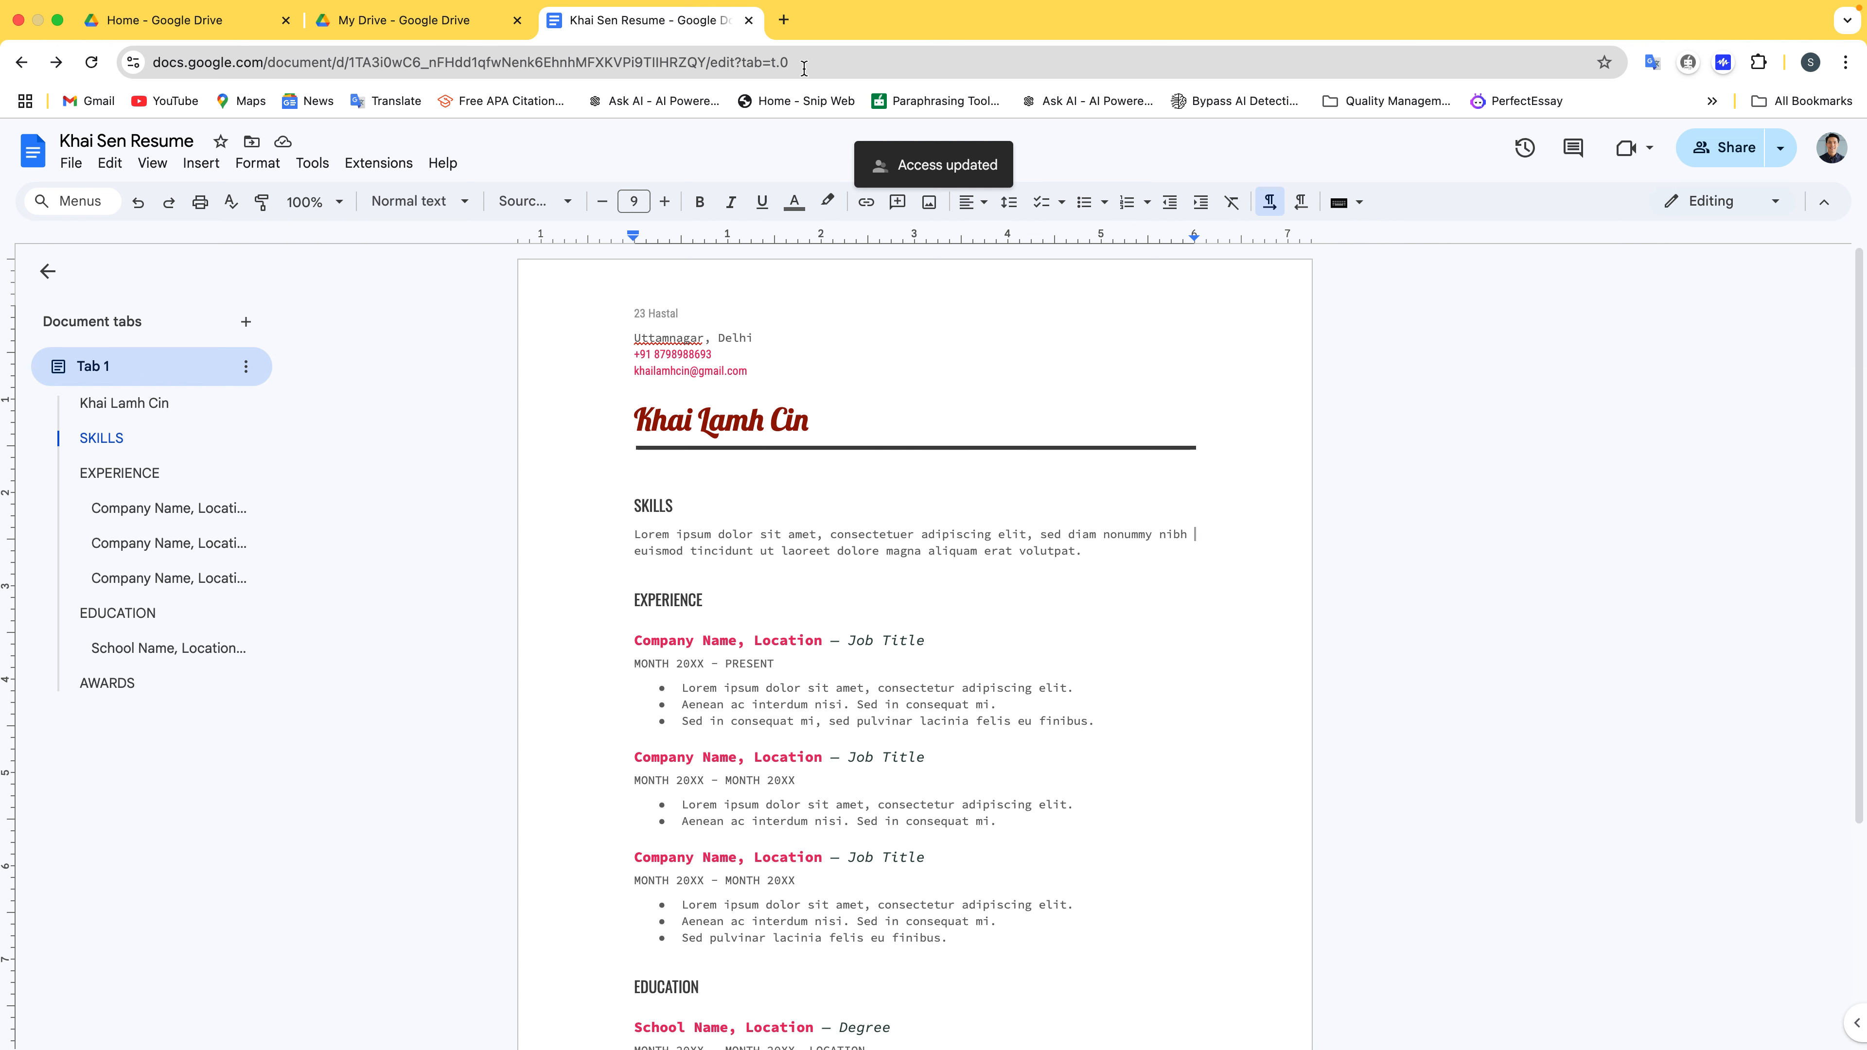
{"action": "left_click", "coordinate": [784, 20]}
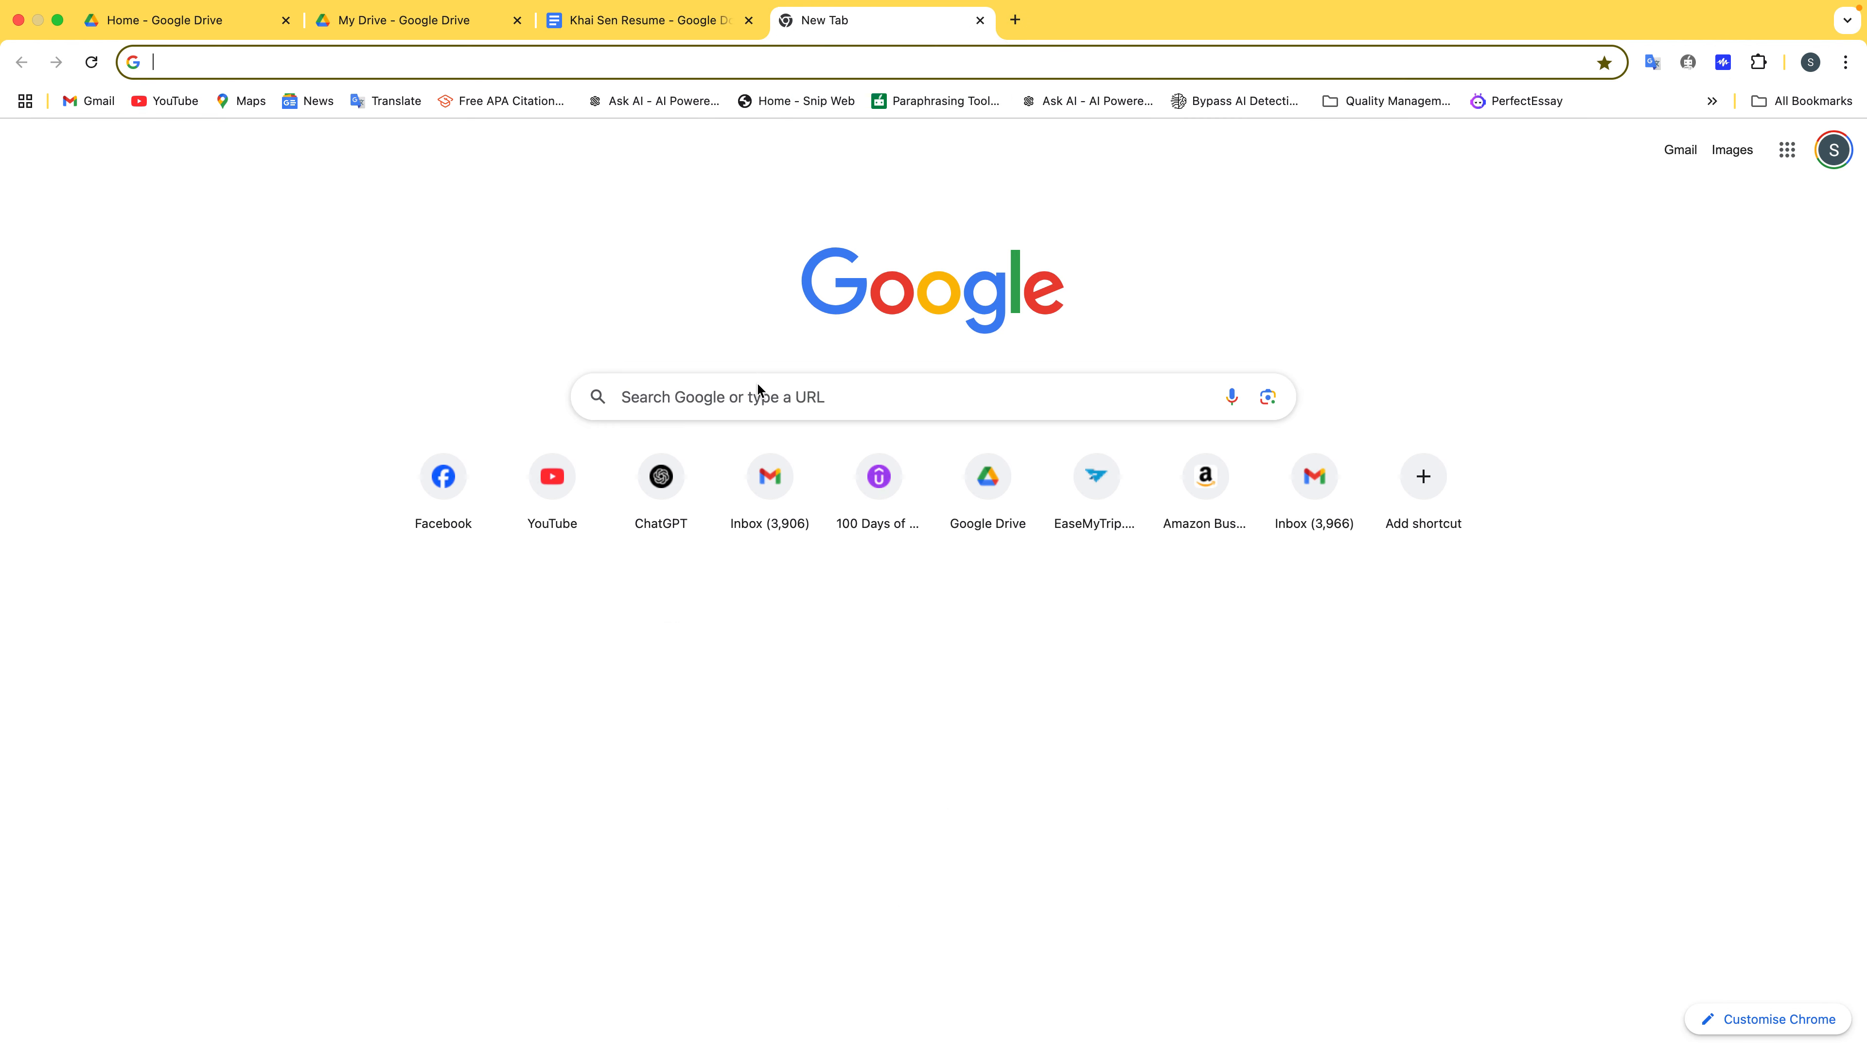
Open the 'Document shared with you' email in the Gmail inbox and follow its Open link to the resume
{"action": "left_click", "coordinate": [770, 476]}
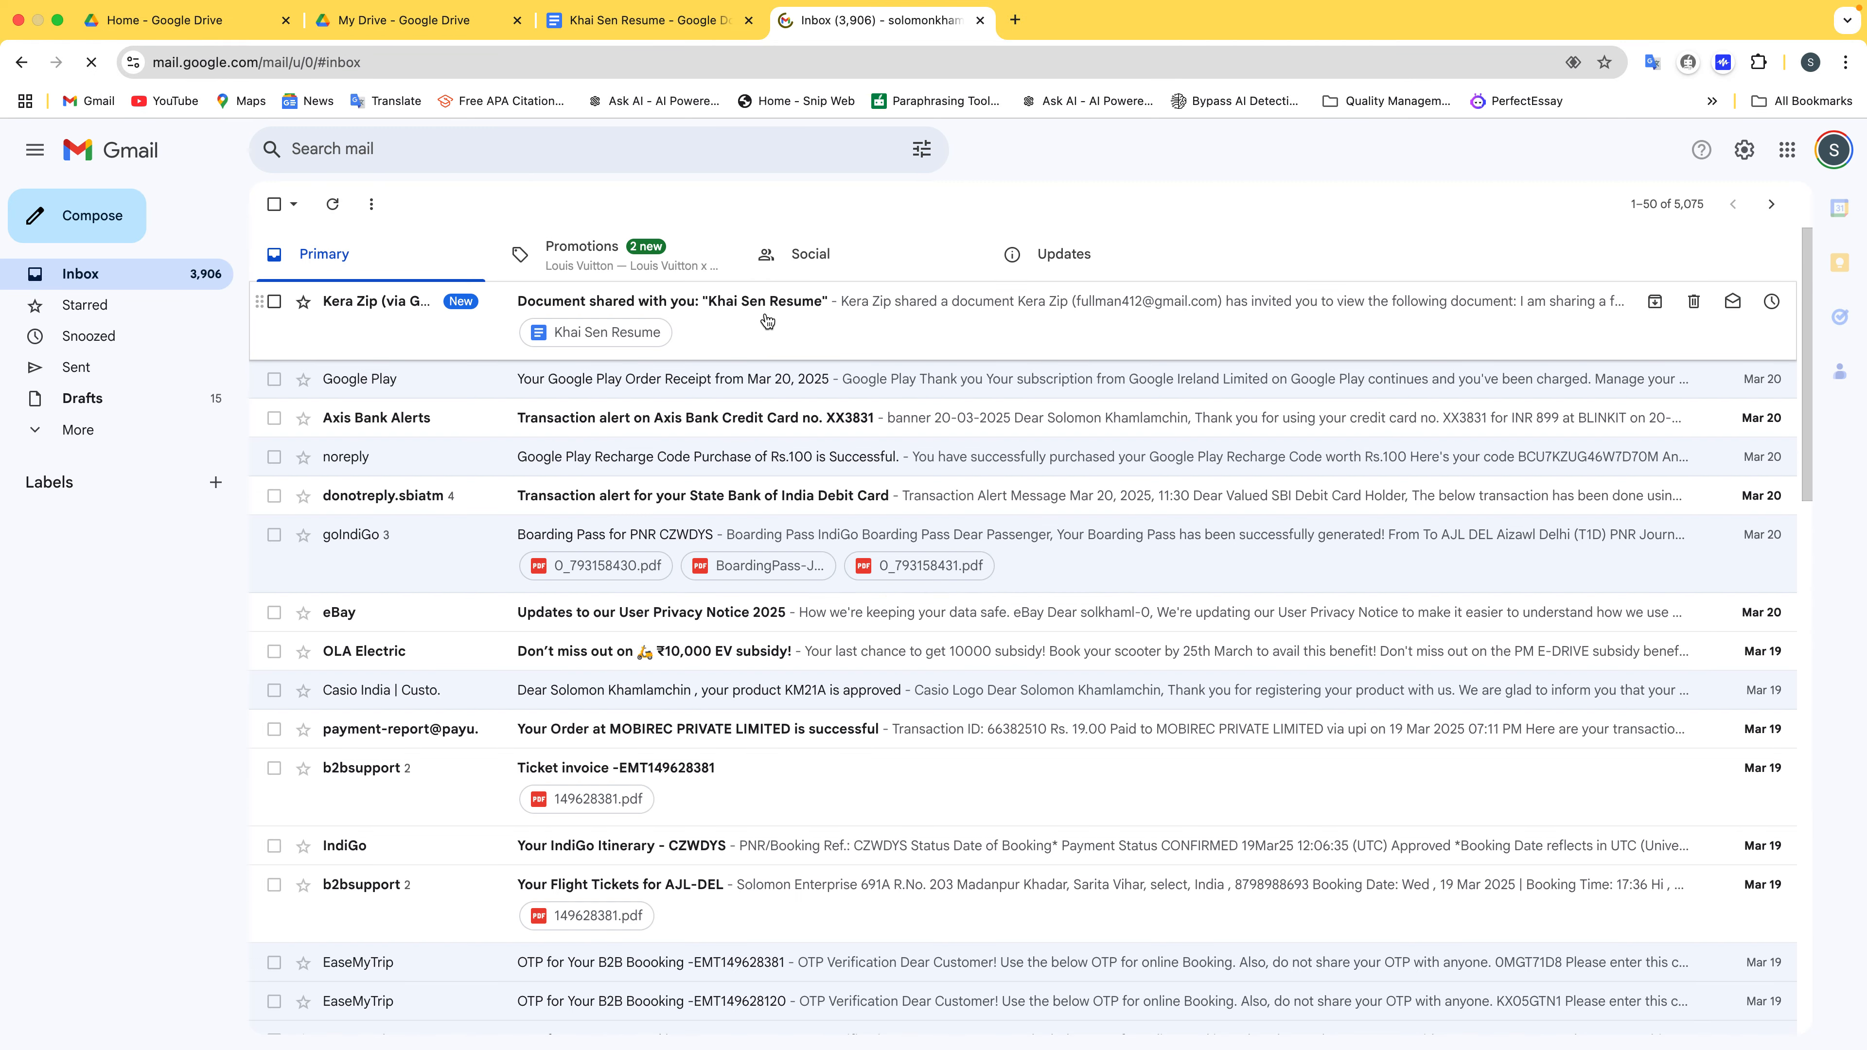
{"action": "left_click", "coordinate": [929, 329]}
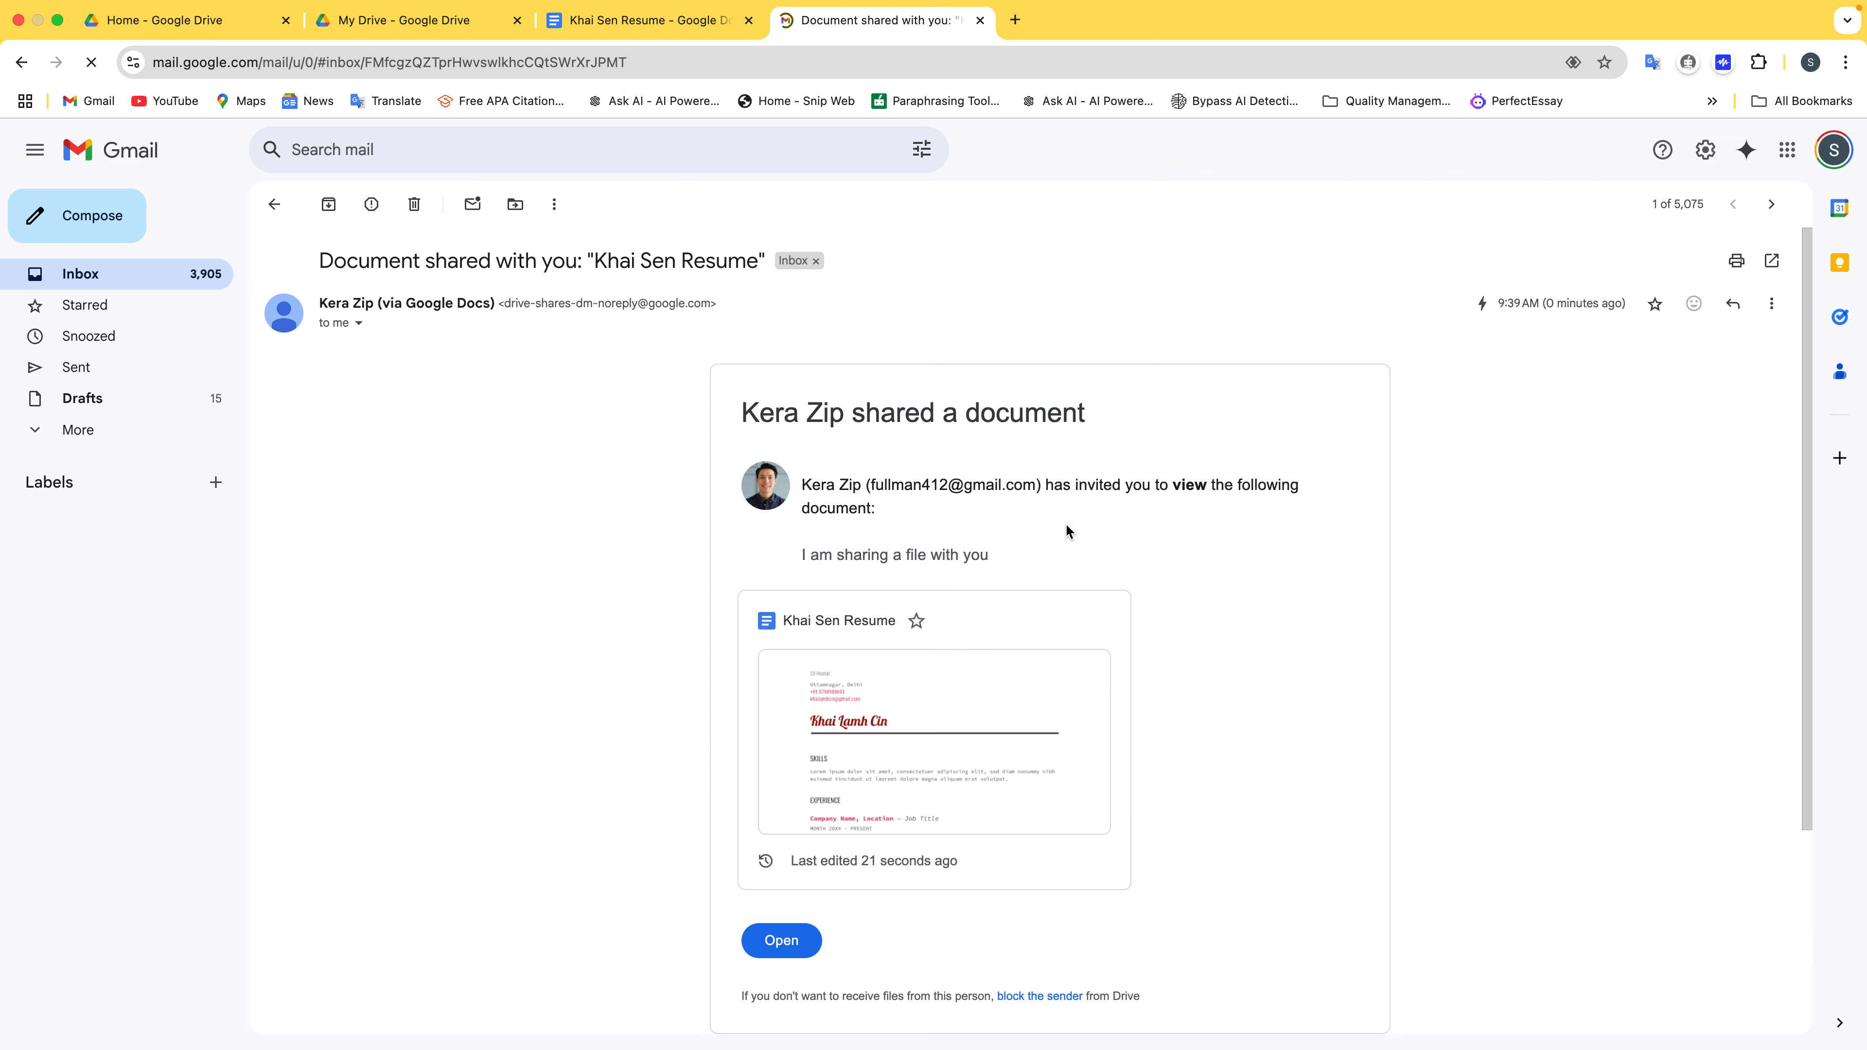
{"action": "scroll", "coordinate": [1100, 548], "scroll_direction": "down", "scroll_amount": 3}
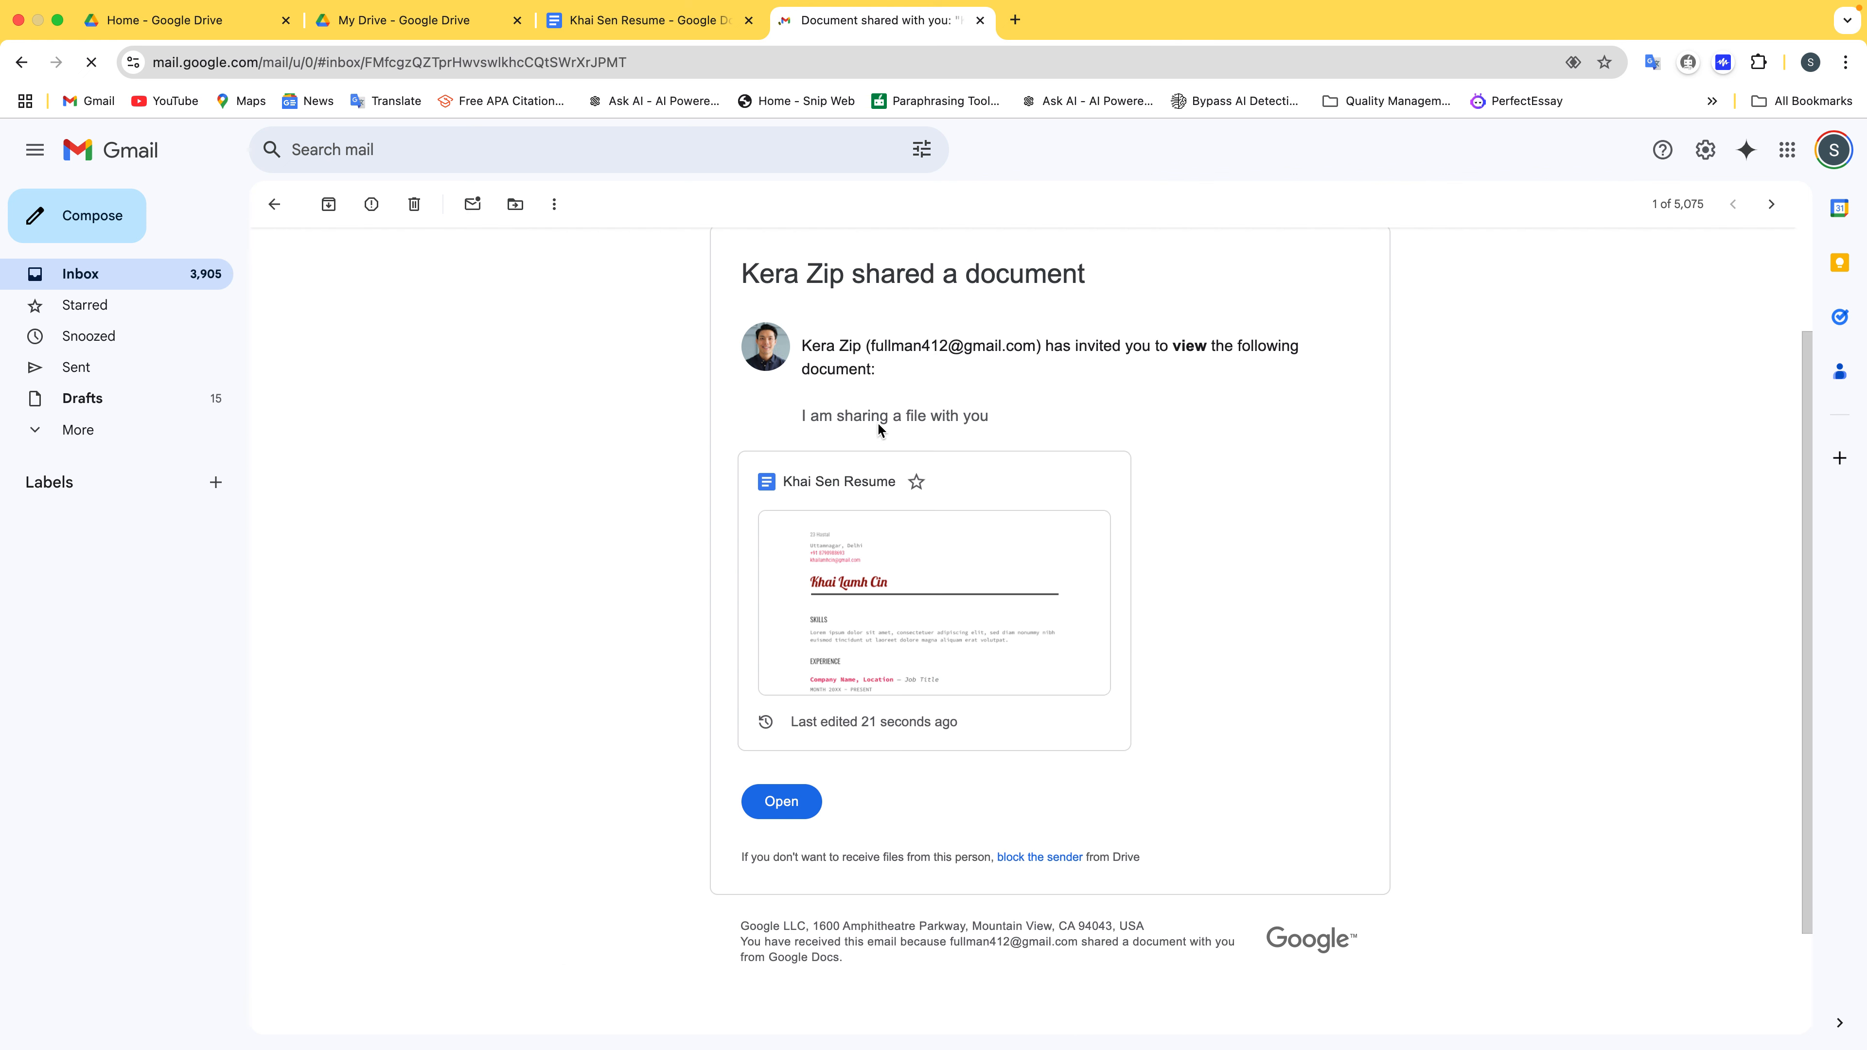
{"action": "left_click", "coordinate": [794, 807]}
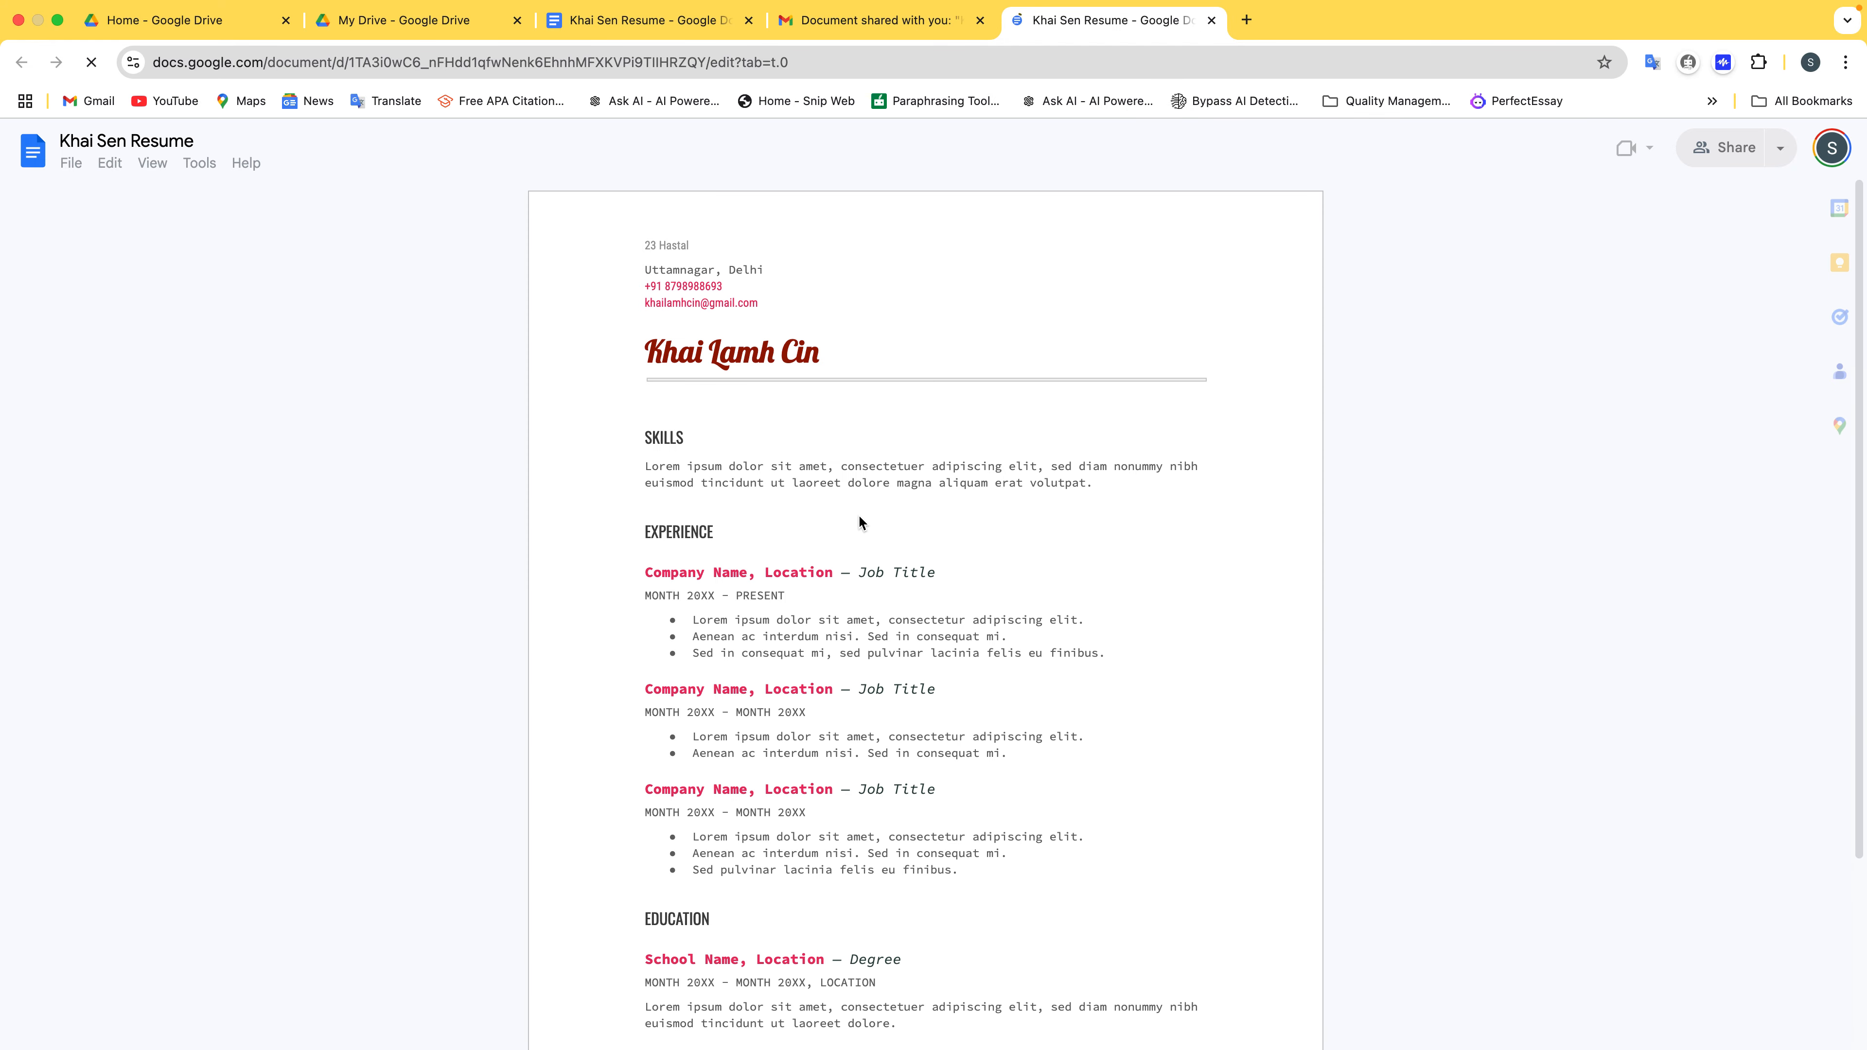
Test selecting Skills and Experience text in the view-only resume, then close it for the owner's copy
{"action": "left_click_drag", "start_coordinate": [832, 458], "coordinate": [939, 517]}
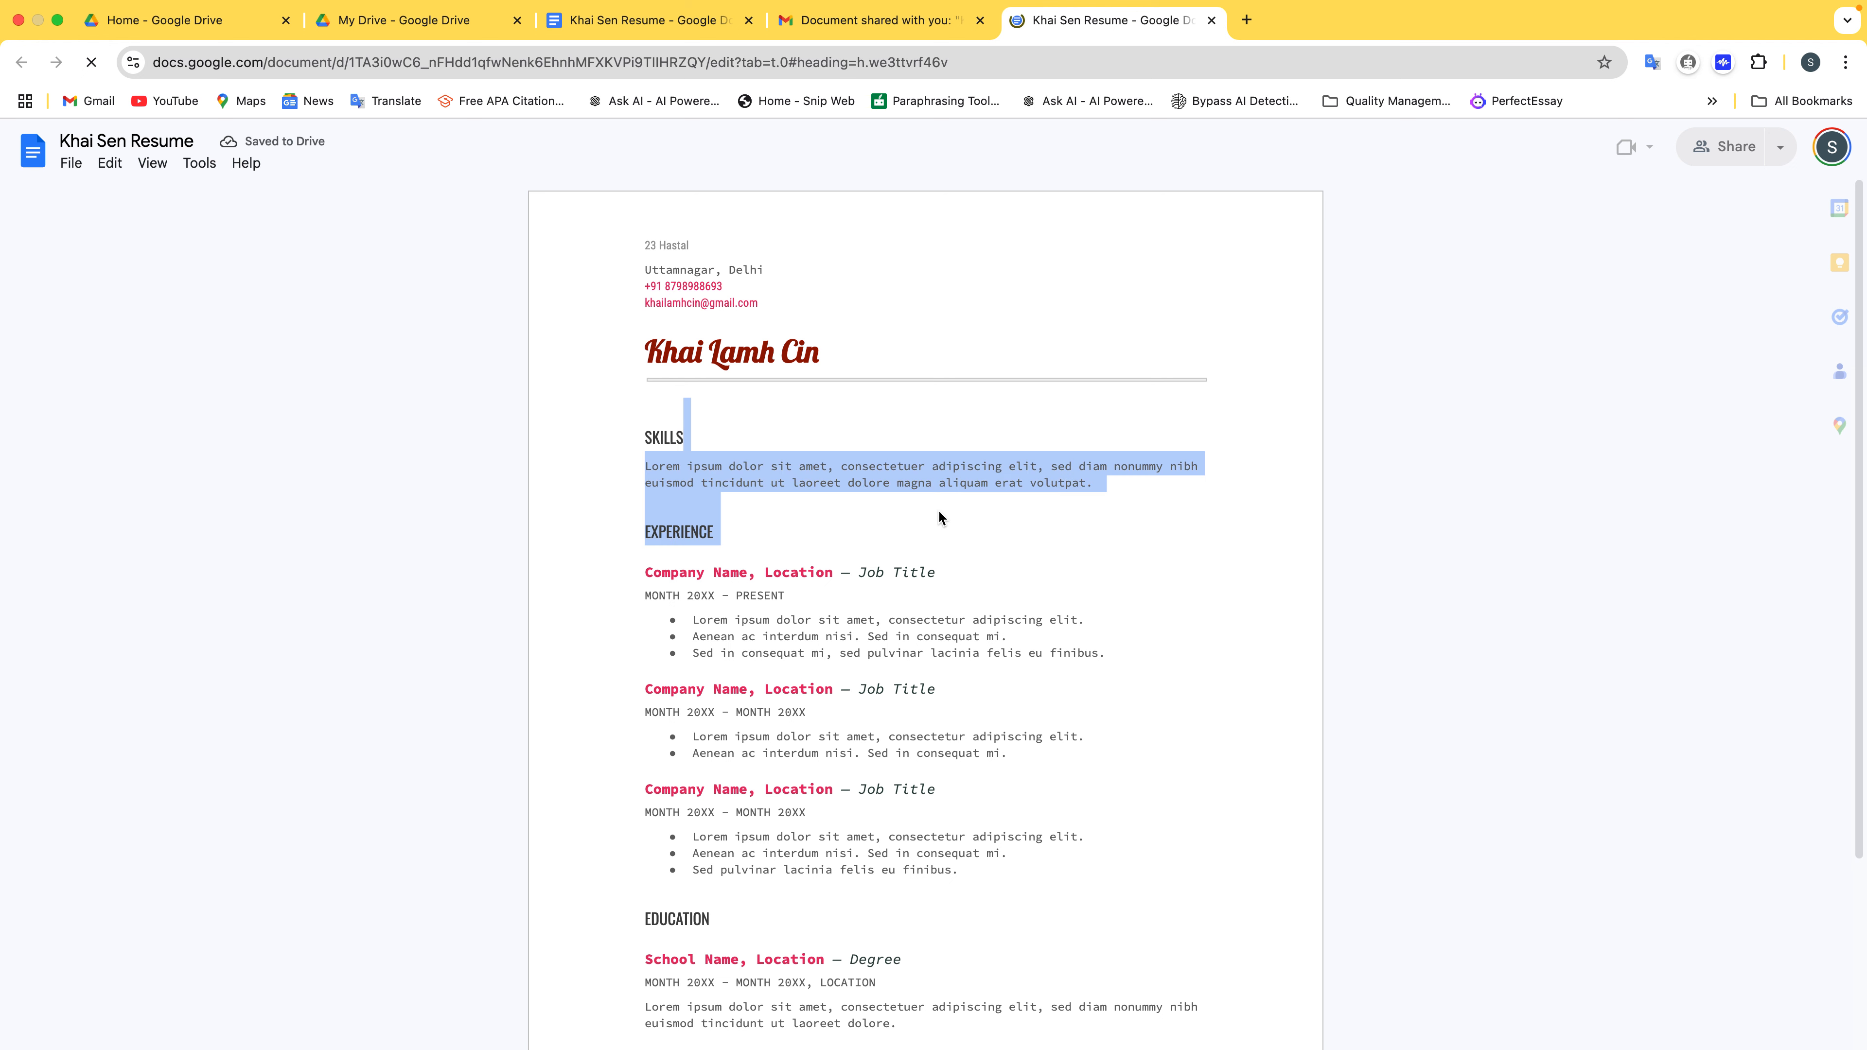
{"action": "left_click", "coordinate": [939, 512]}
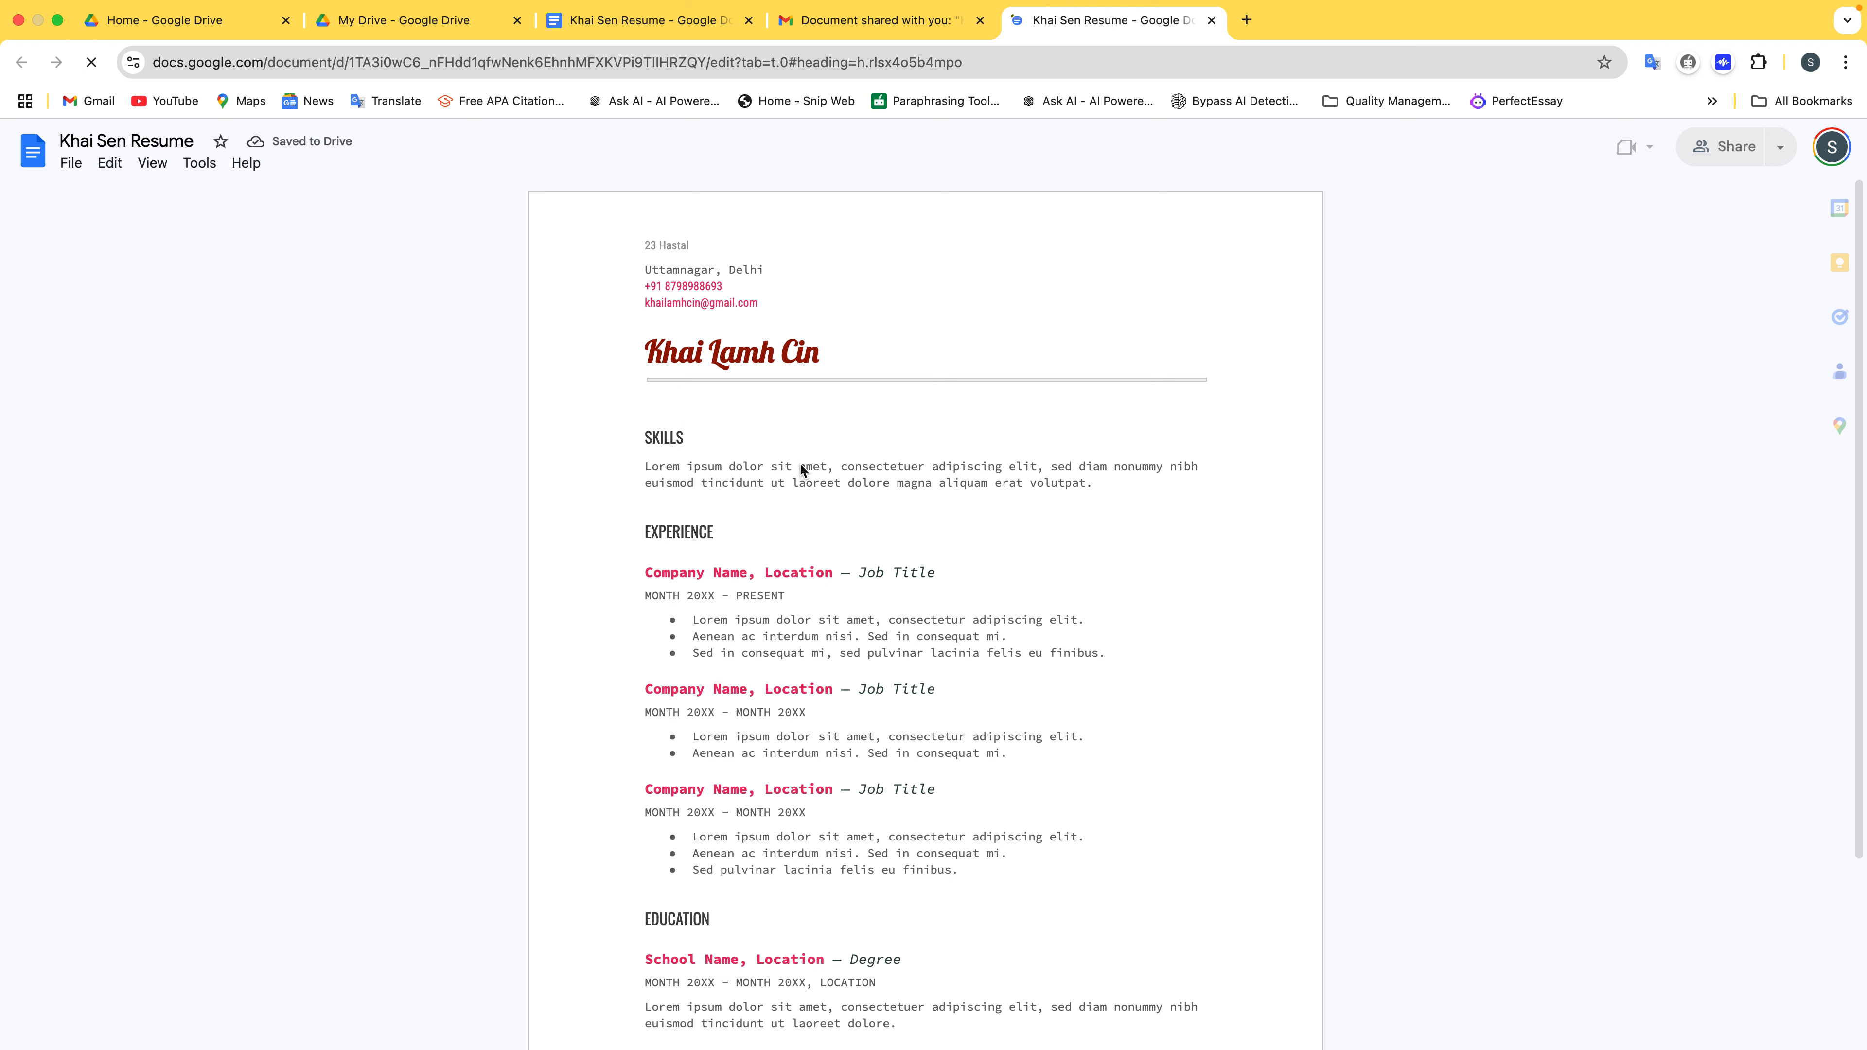
{"action": "left_click_drag", "start_coordinate": [800, 465], "coordinate": [913, 655]}
{"action": "triple_click", "coordinate": [910, 654]}
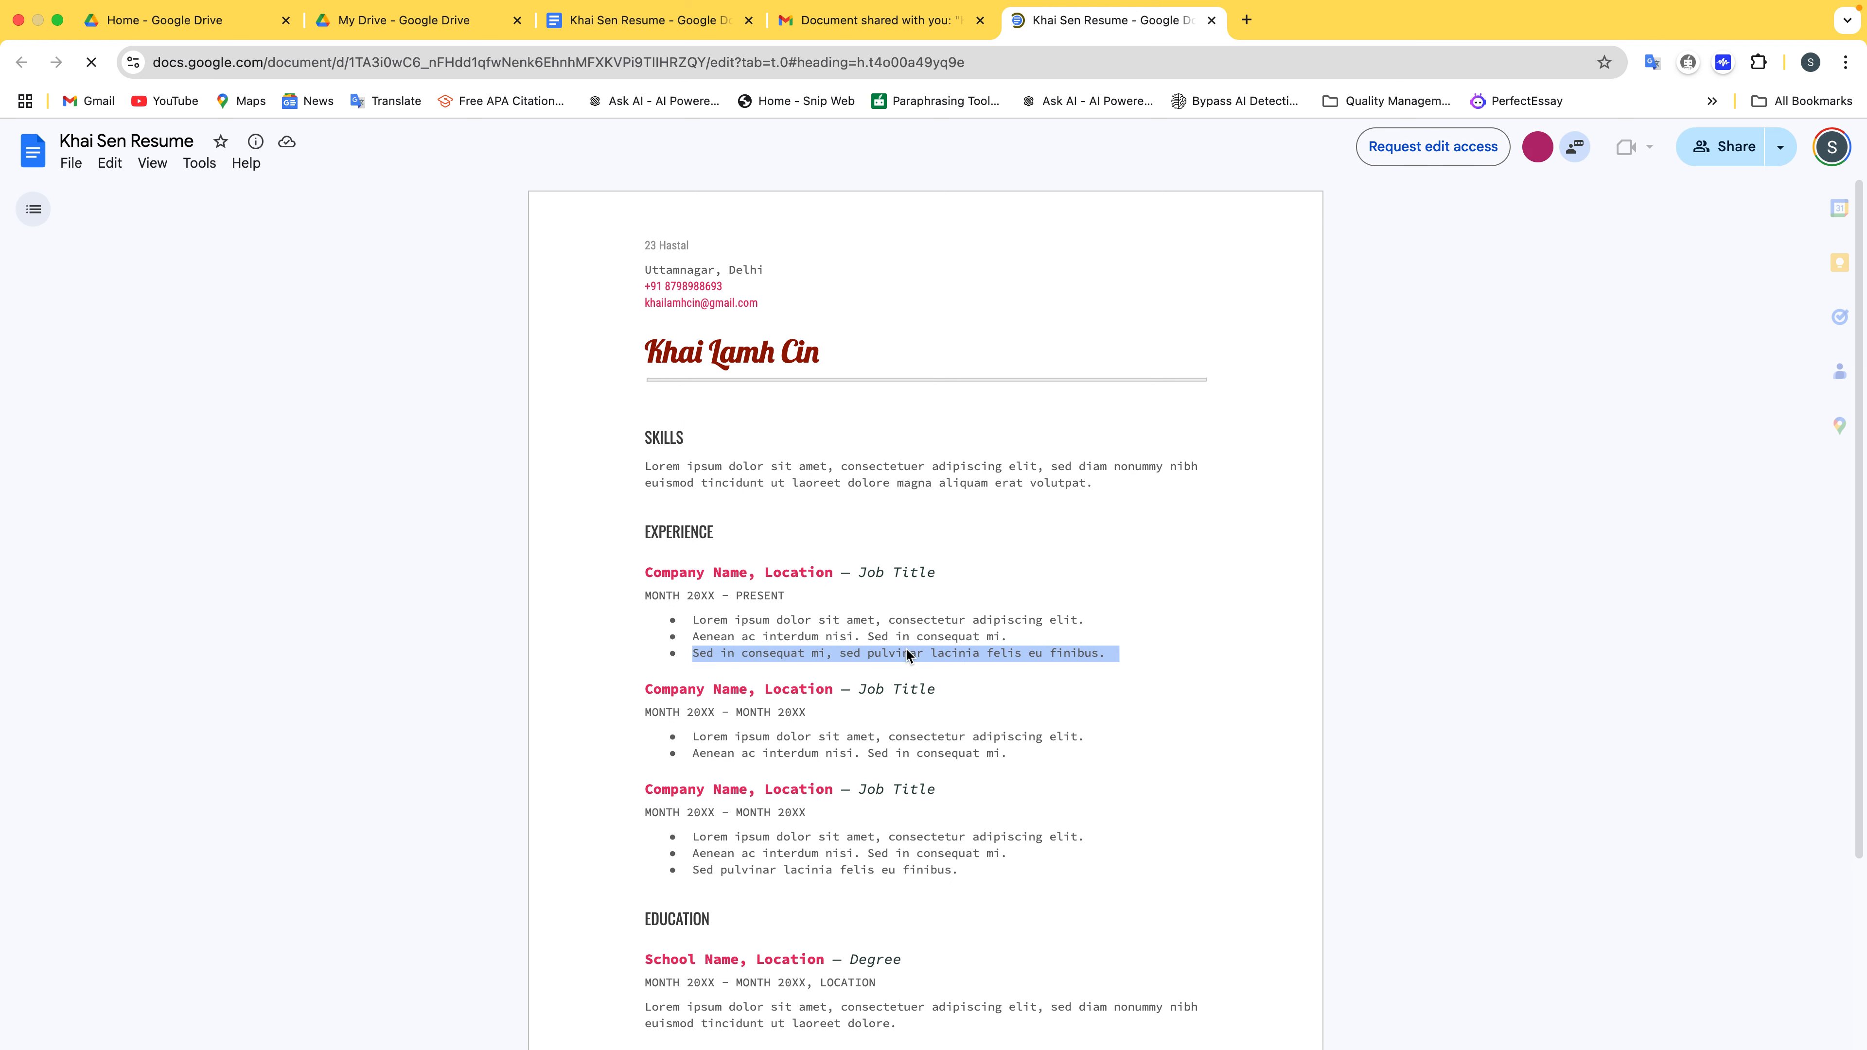
{"action": "left_click", "coordinate": [852, 622]}
{"action": "triple_click", "coordinate": [850, 618]}
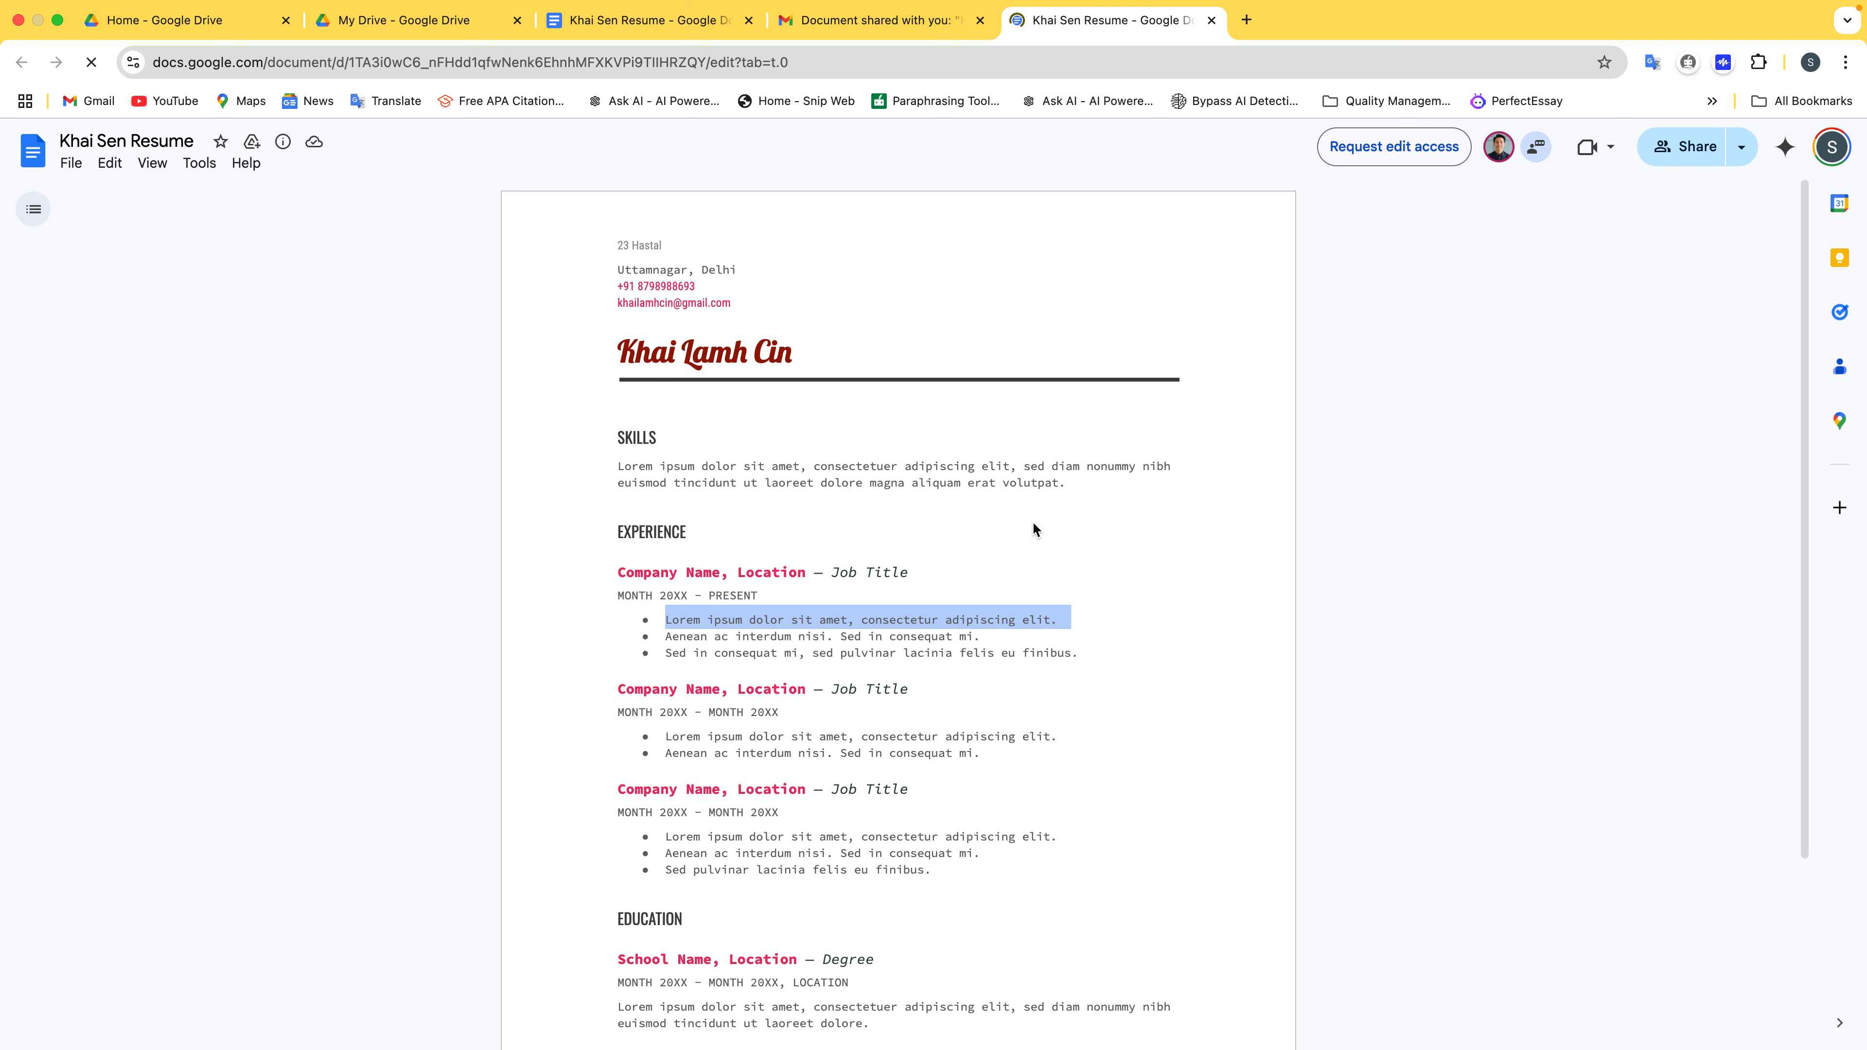
{"action": "left_click", "coordinate": [995, 521]}
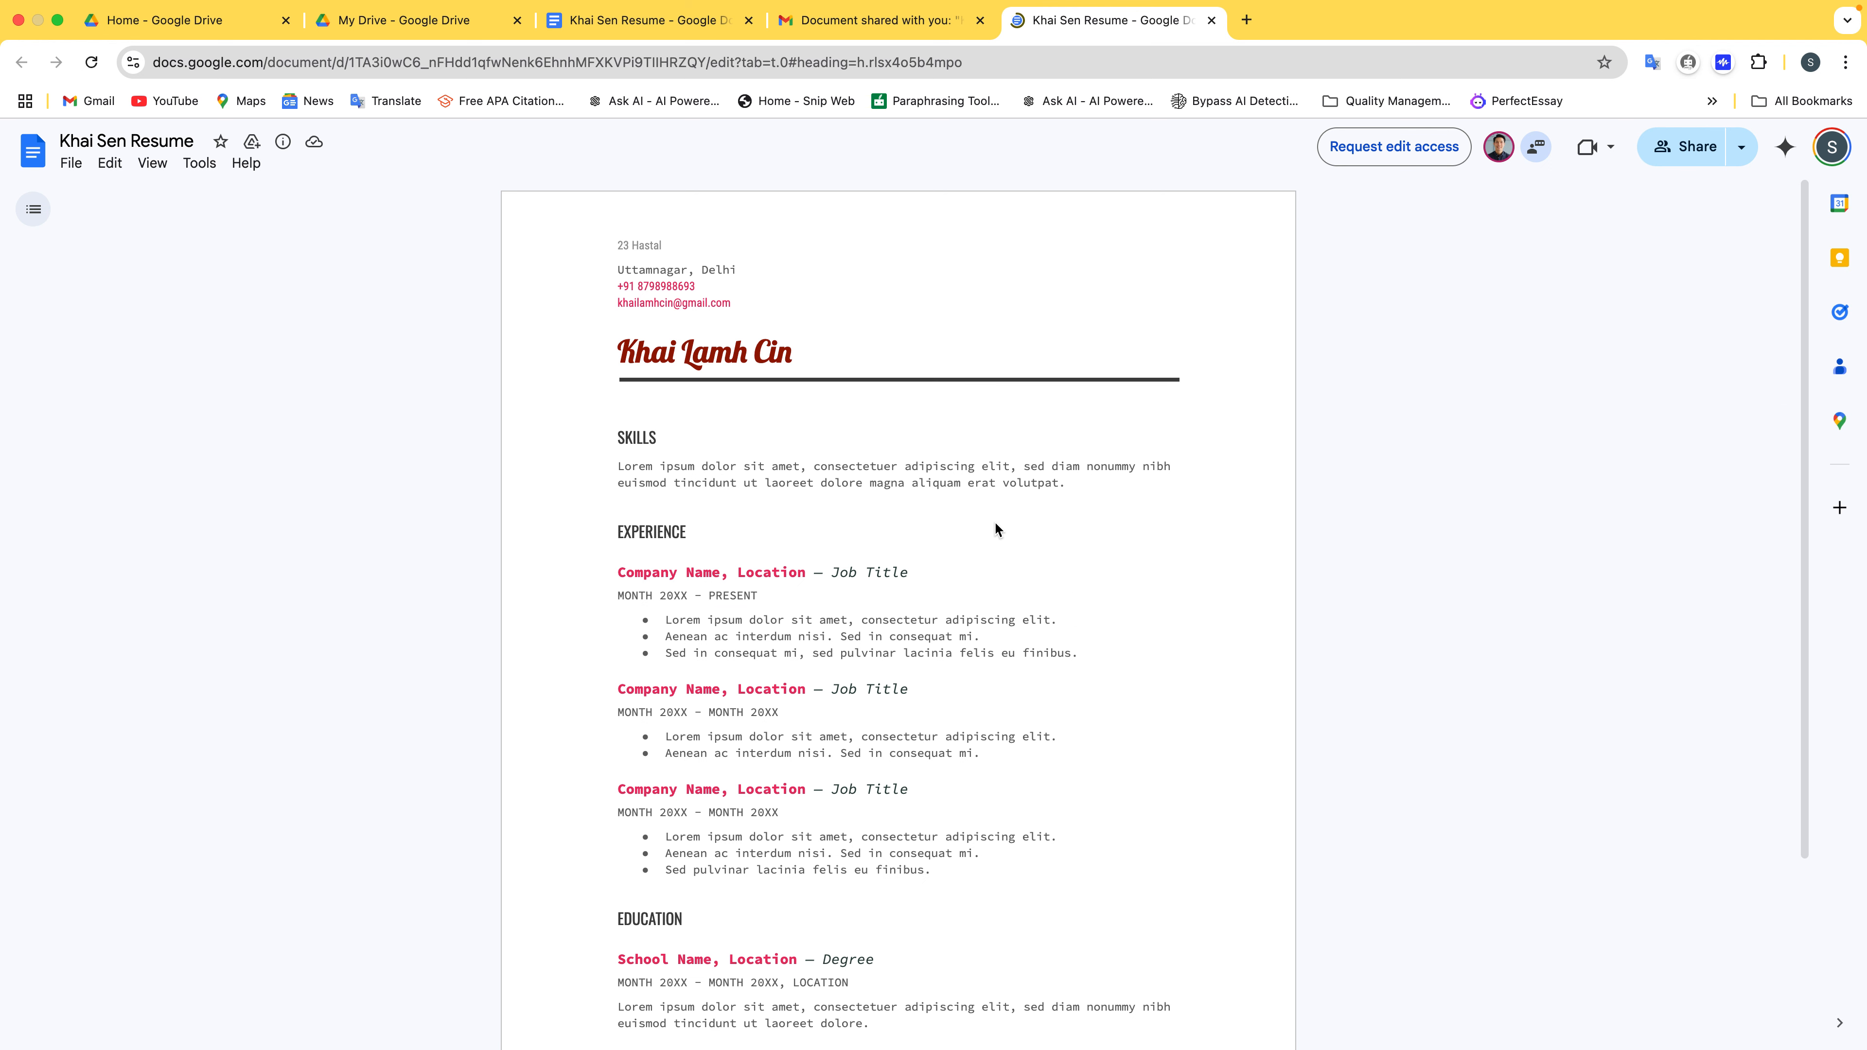
{"action": "double_click", "coordinate": [1005, 483]}
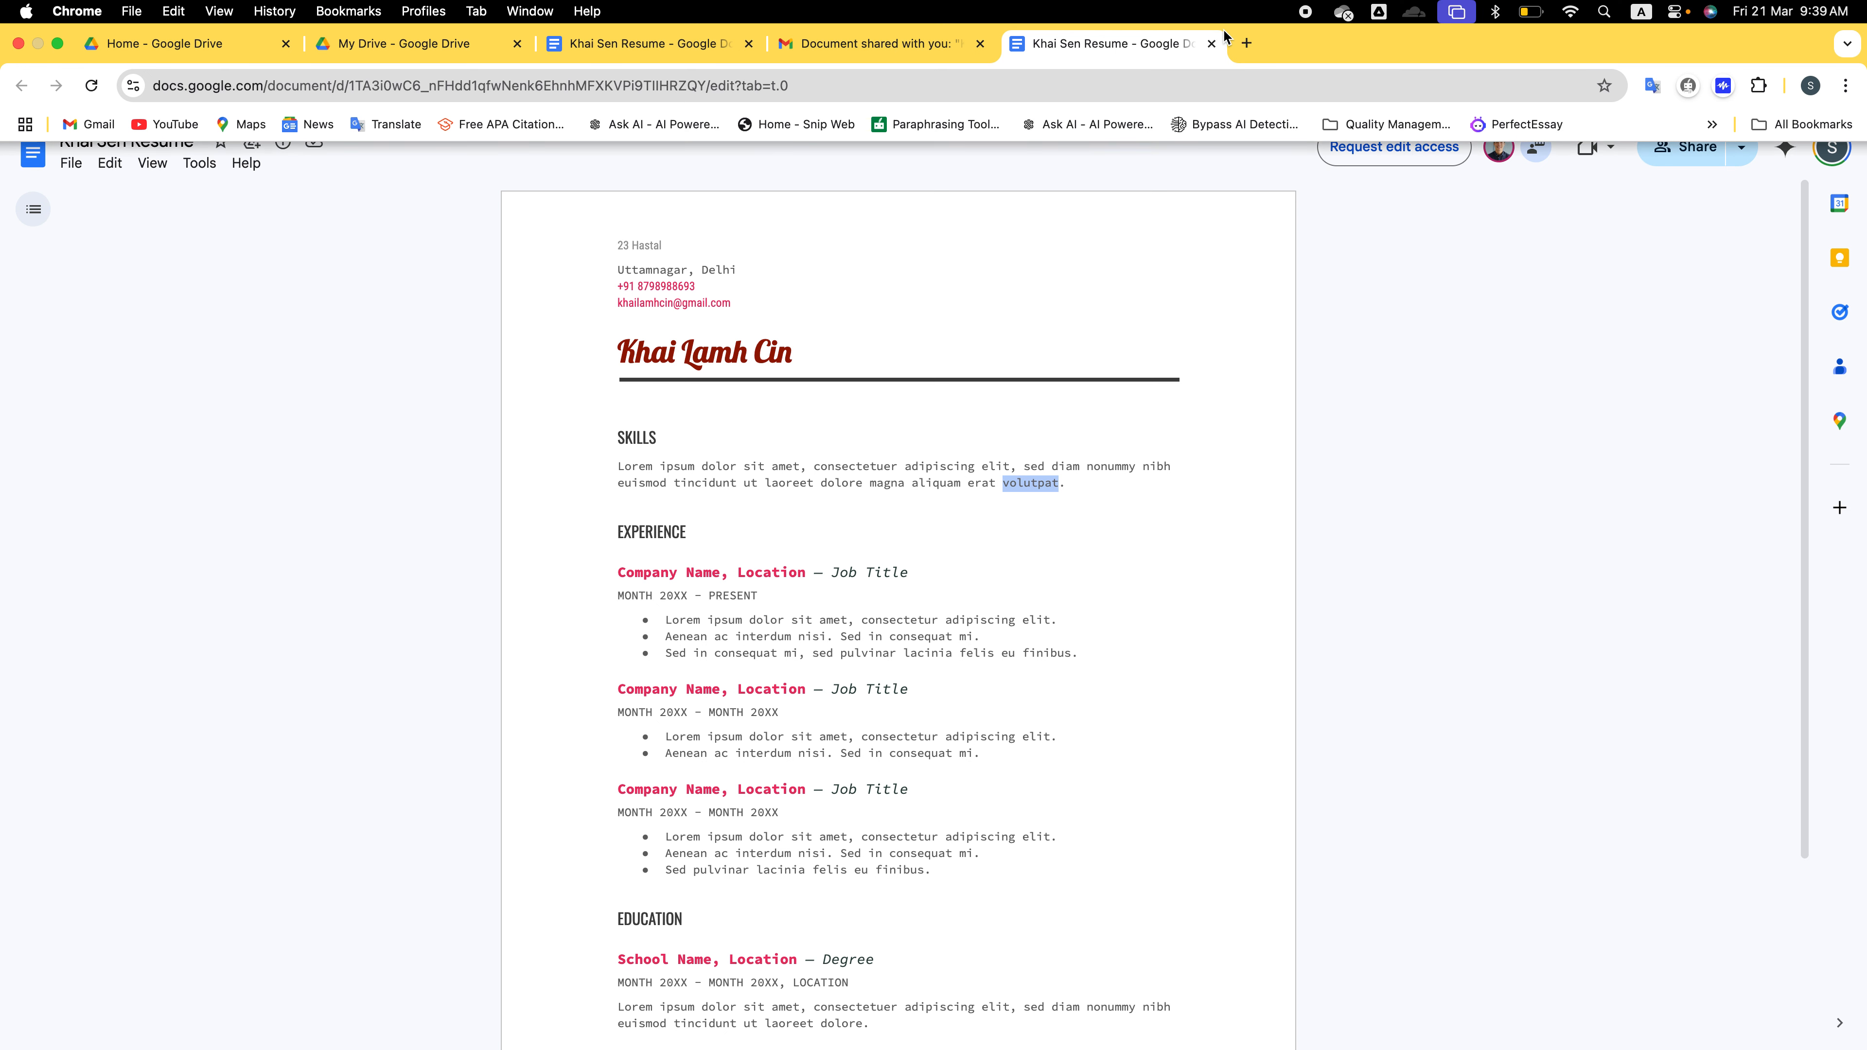
{"action": "left_click", "coordinate": [1212, 44]}
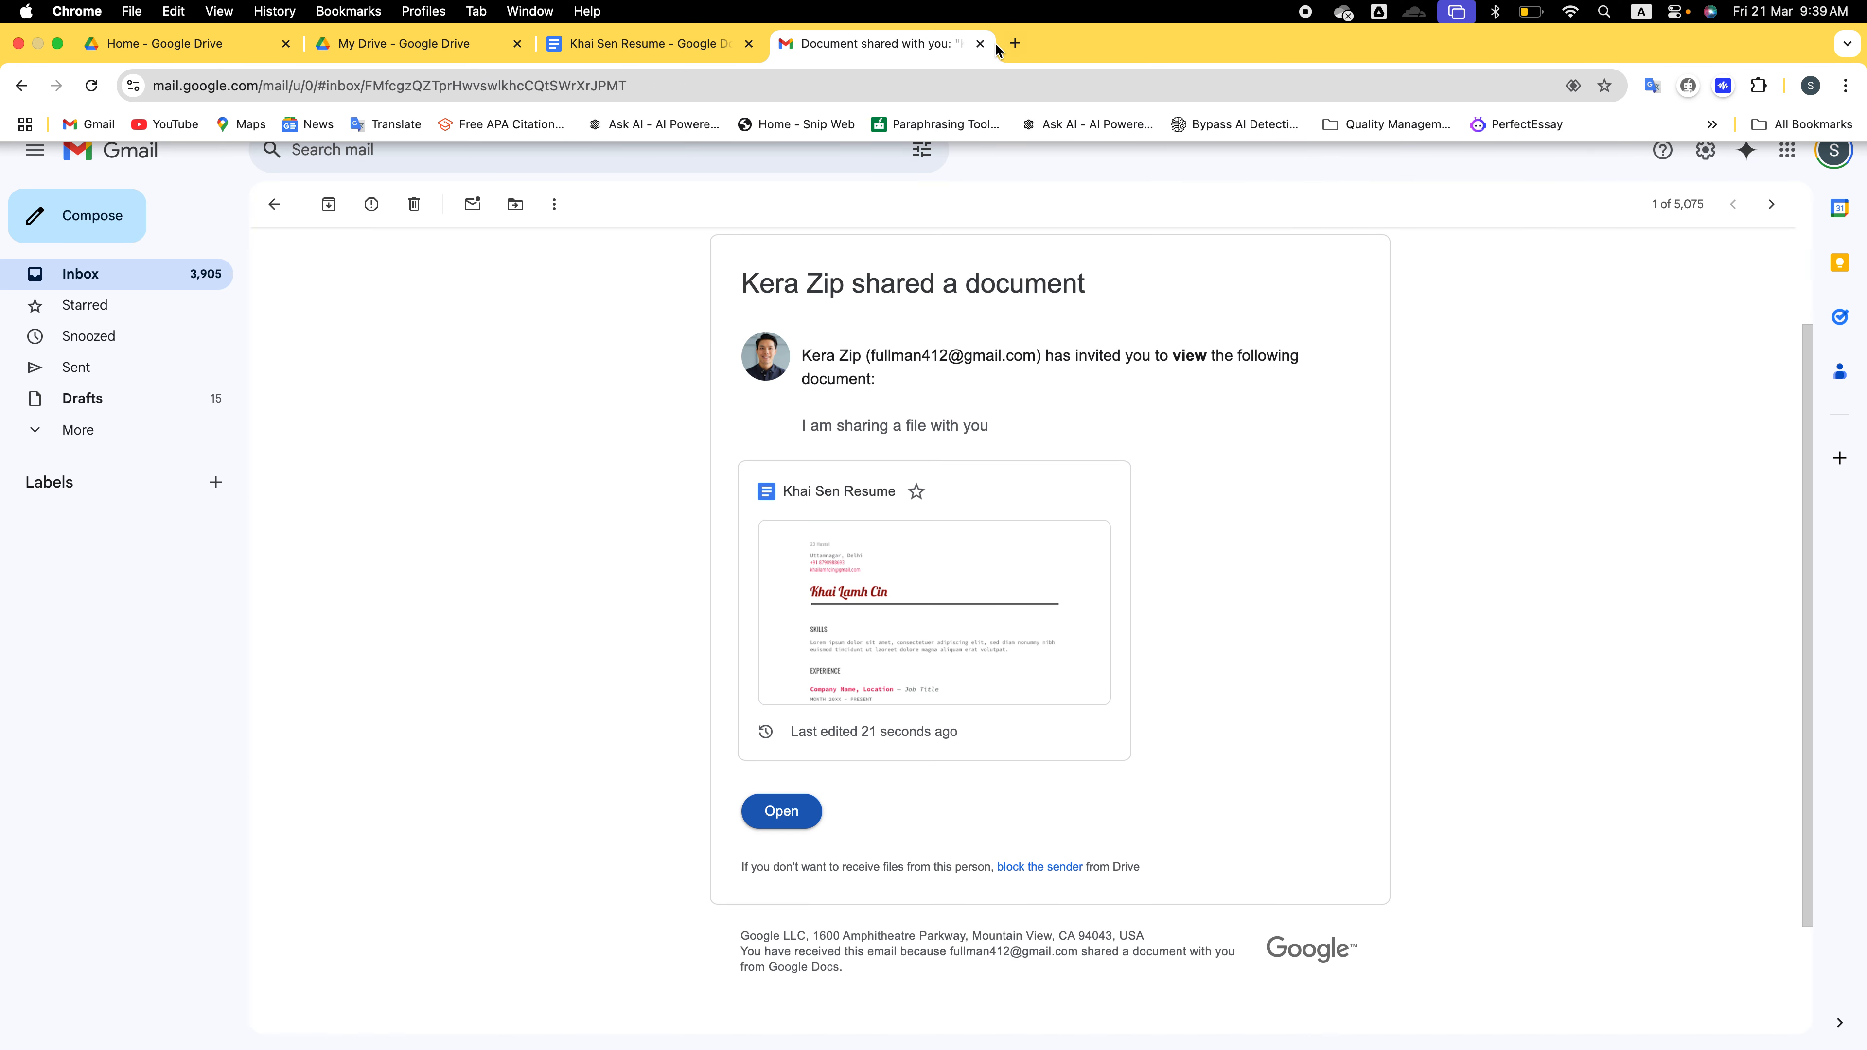
{"action": "left_click", "coordinate": [707, 48]}
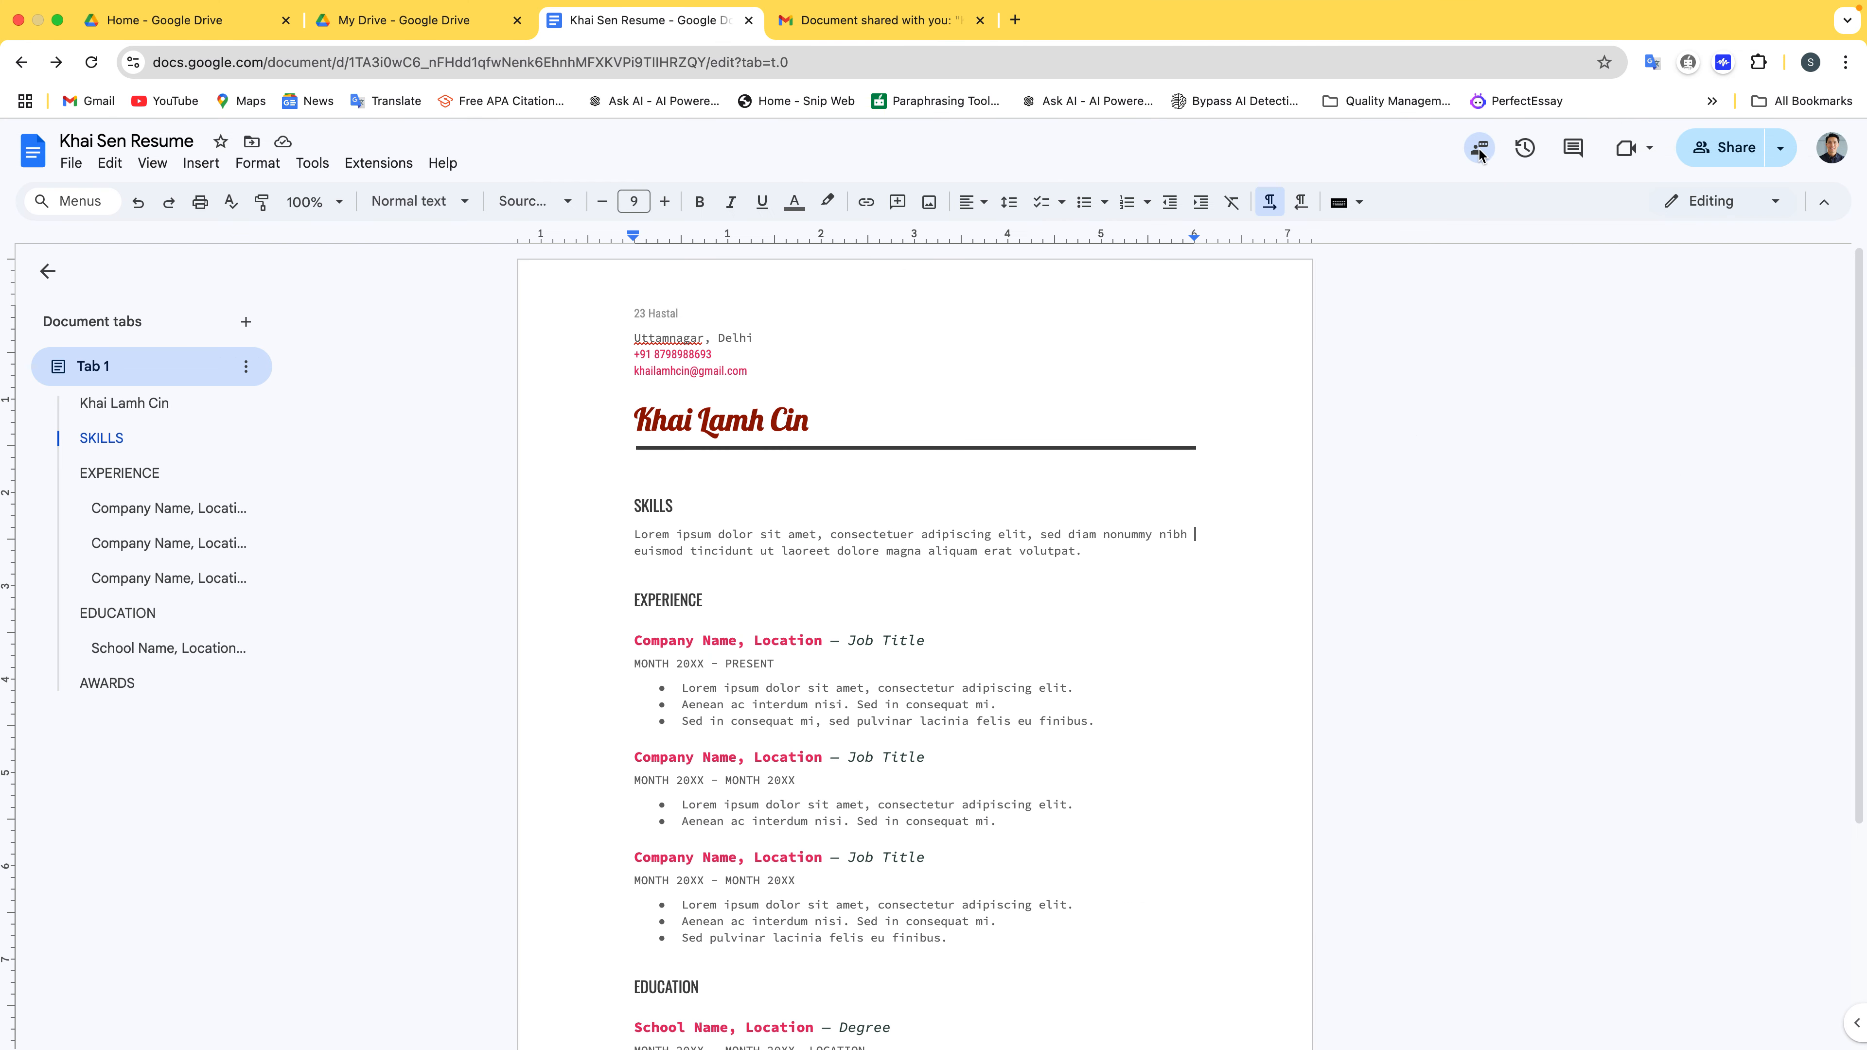
Change the collaborator's resume access from Viewer to Commenter and save the sharing settings
{"action": "left_click", "coordinate": [1768, 151]}
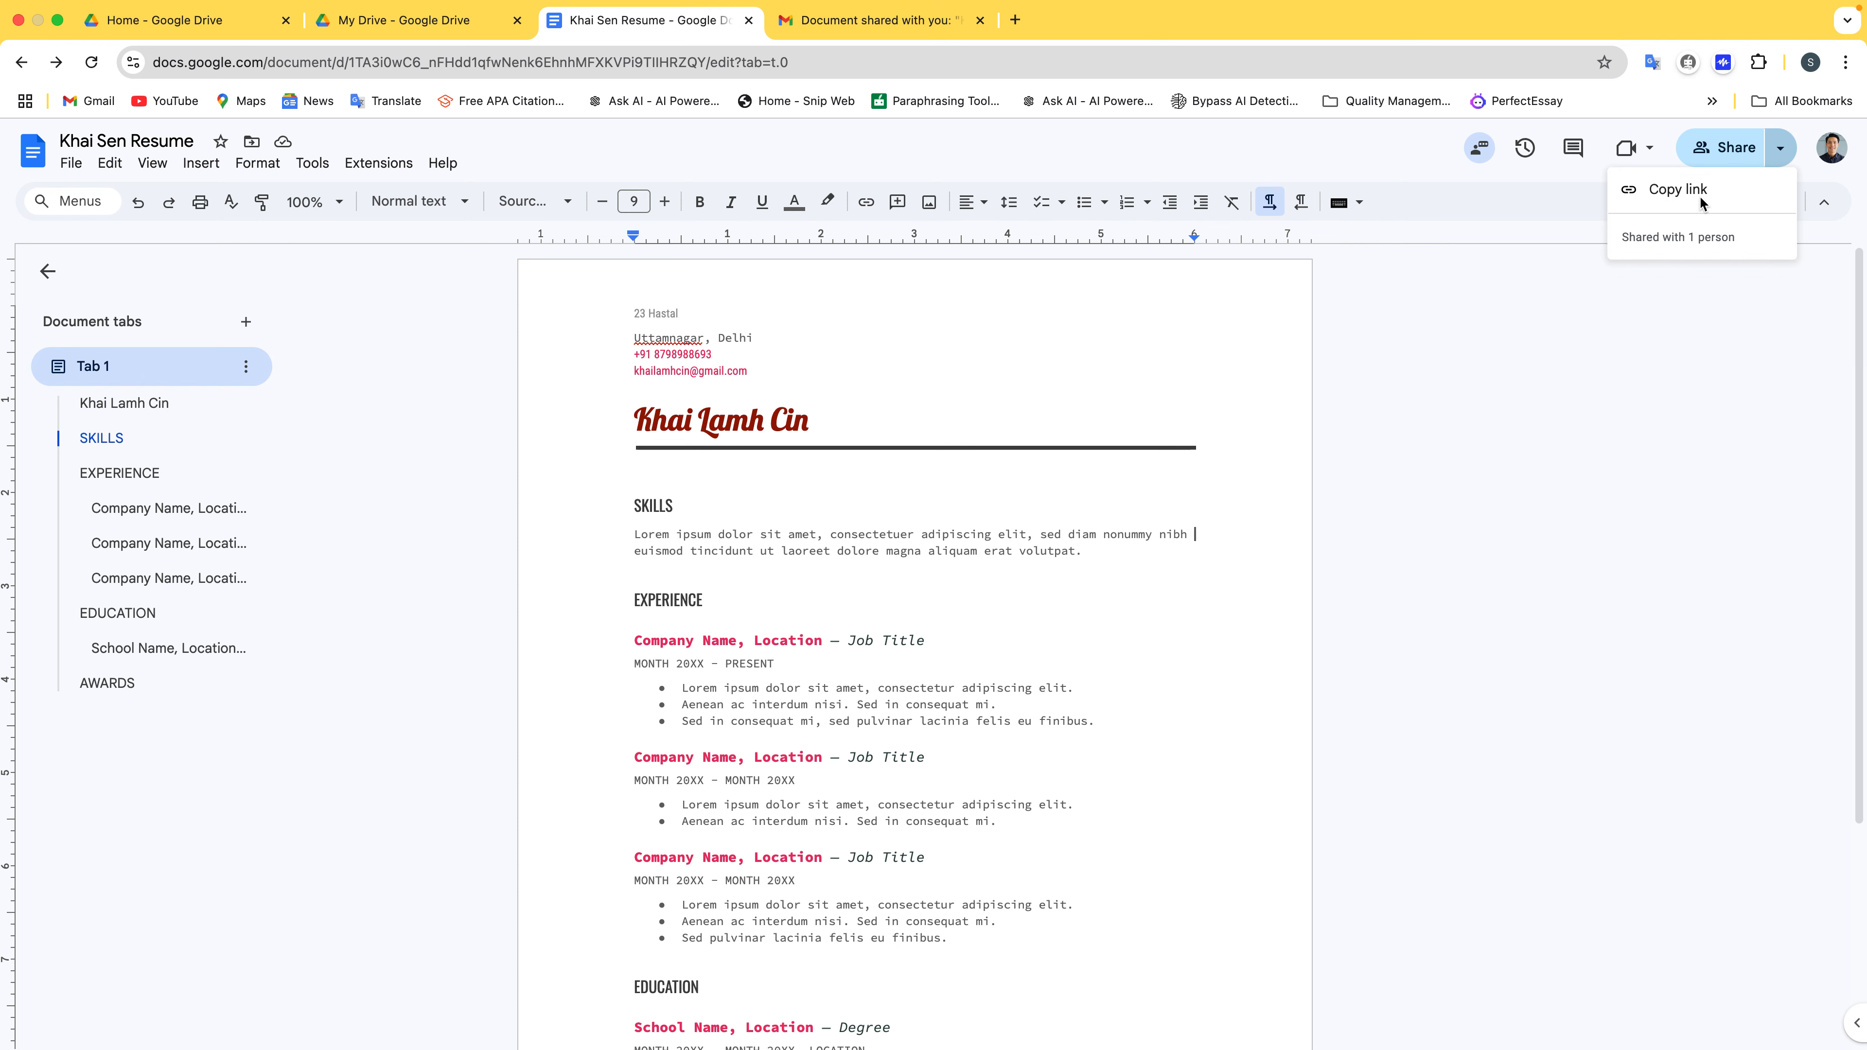
{"action": "left_click", "coordinate": [1720, 151]}
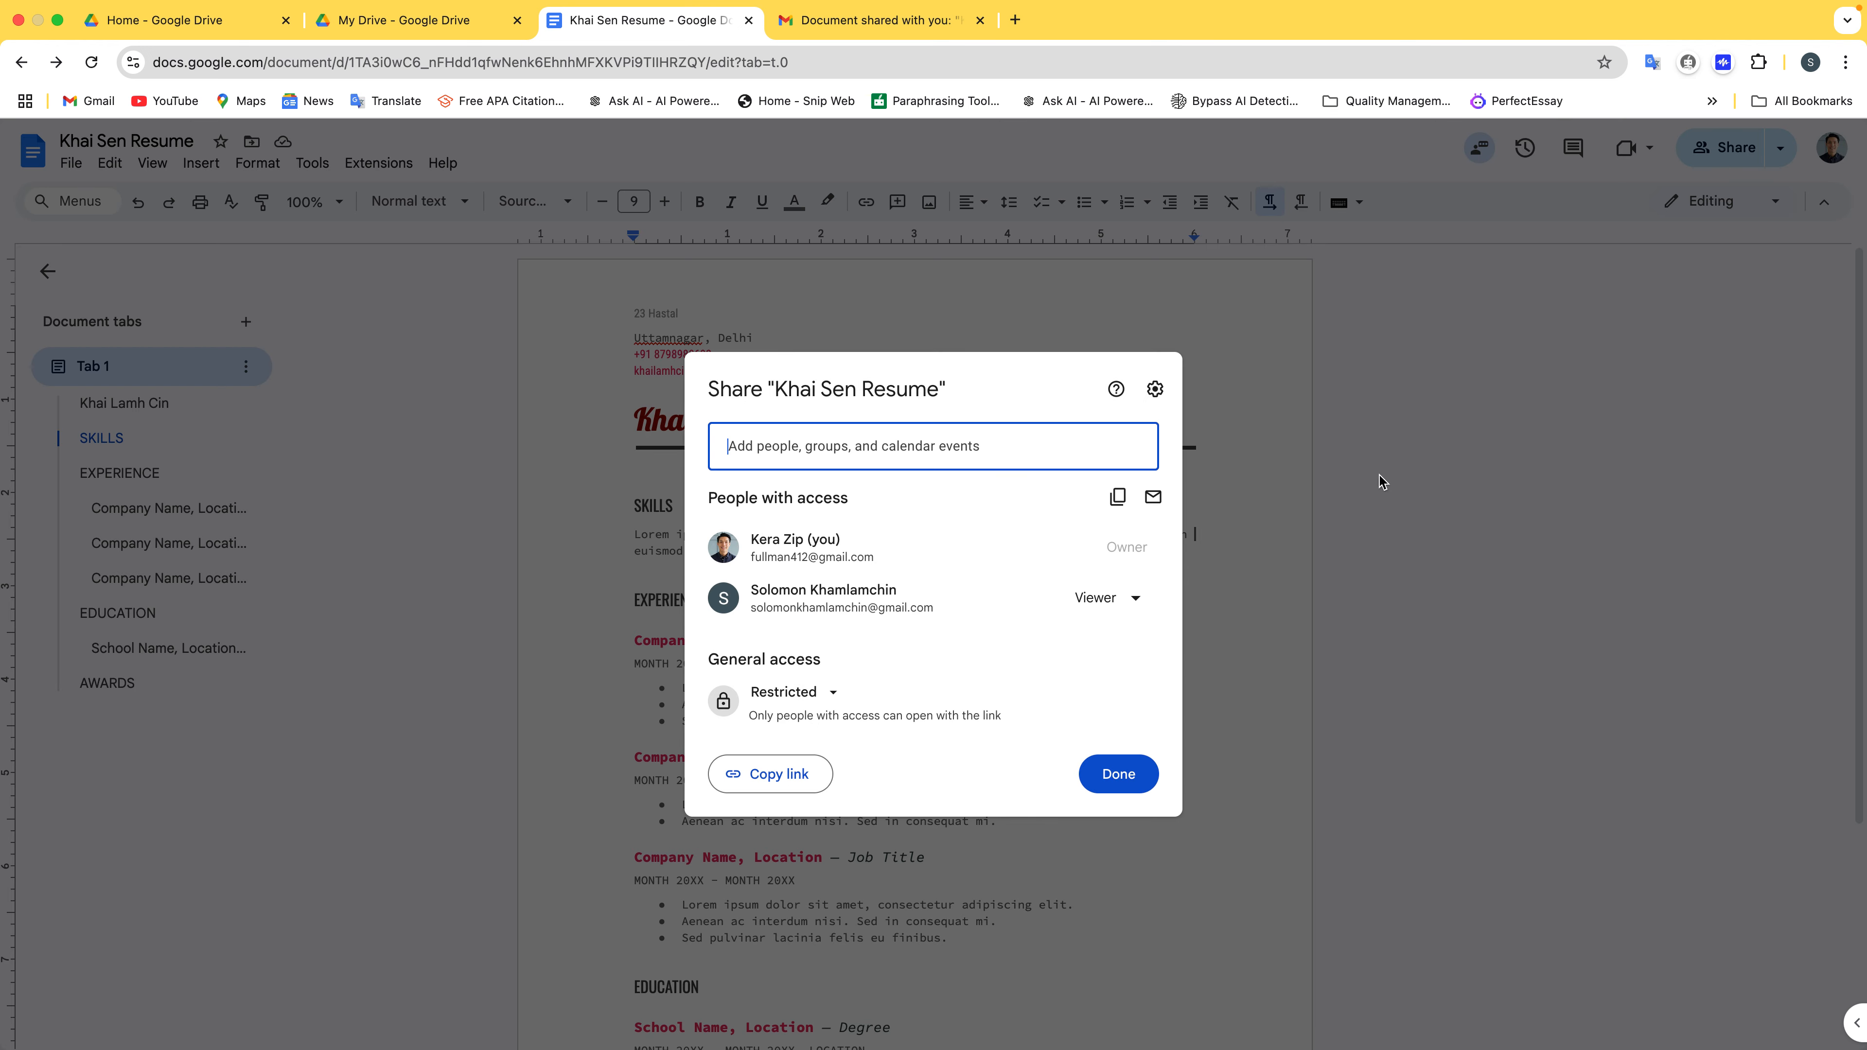
{"action": "left_click", "coordinate": [1110, 599]}
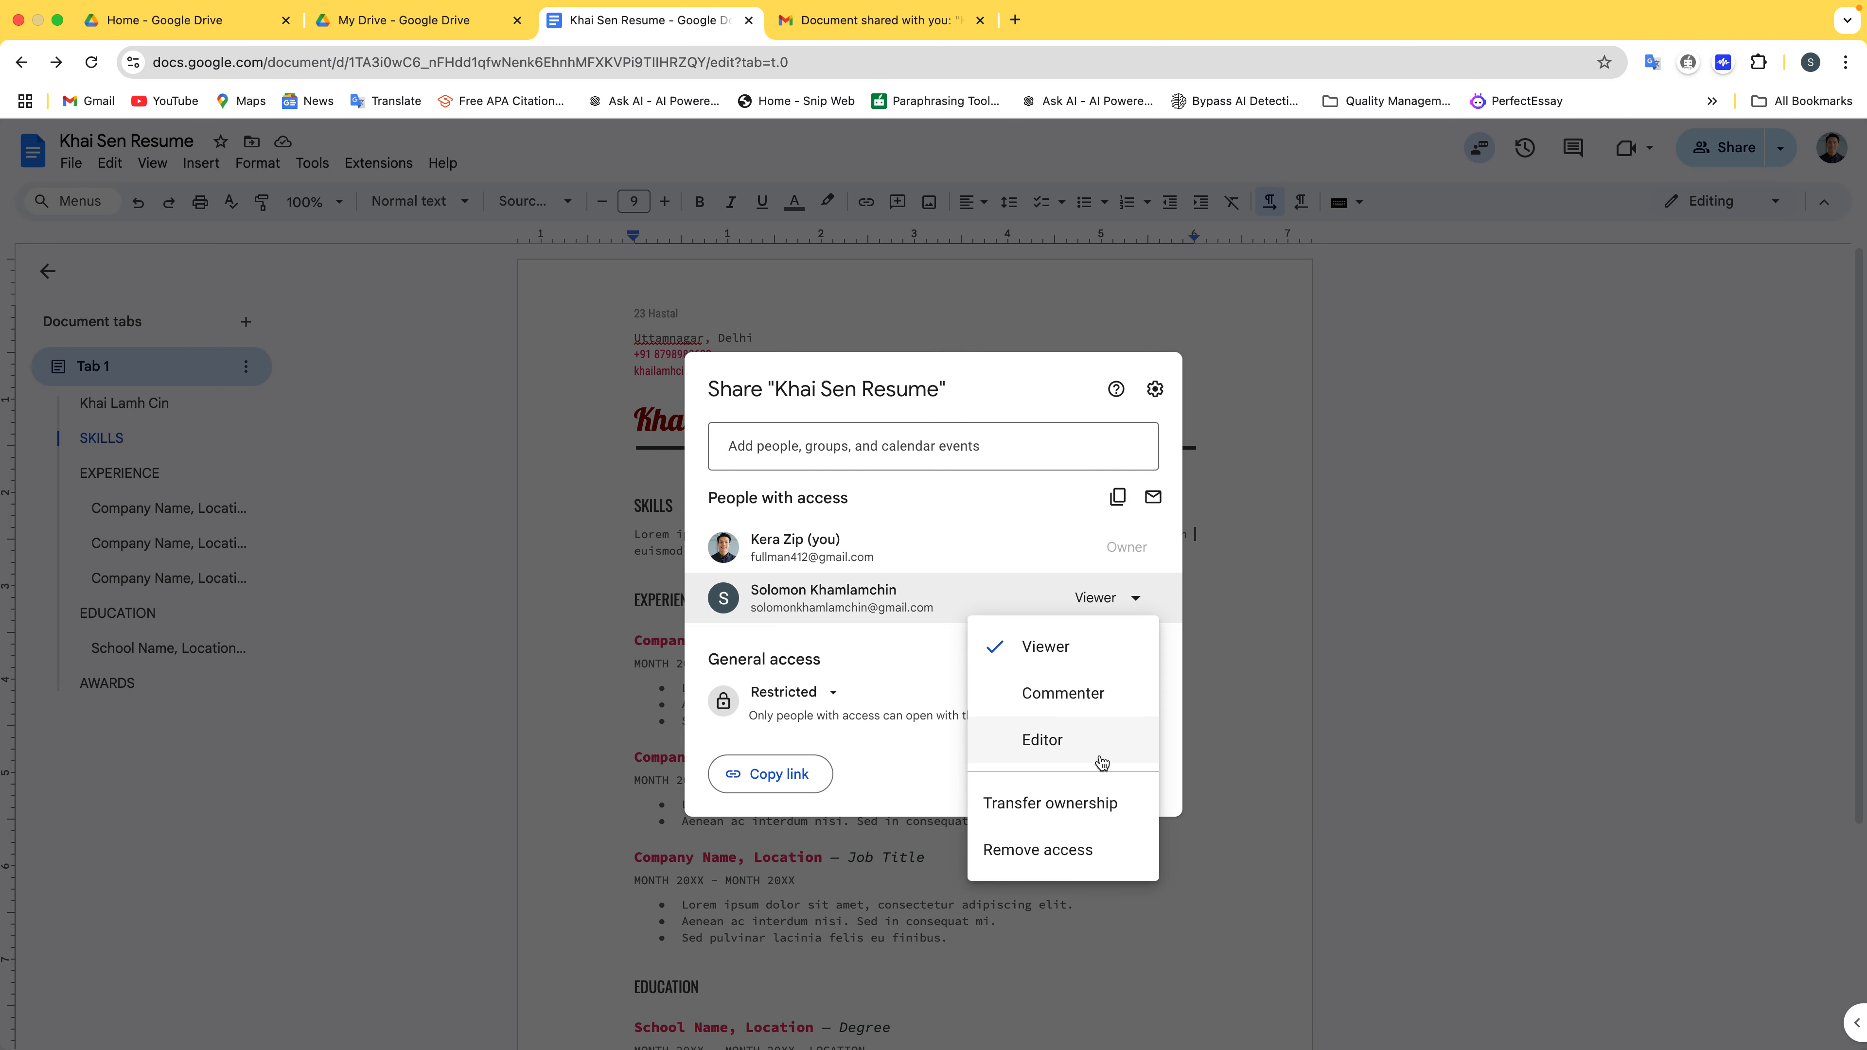
{"action": "left_click", "coordinate": [1091, 711]}
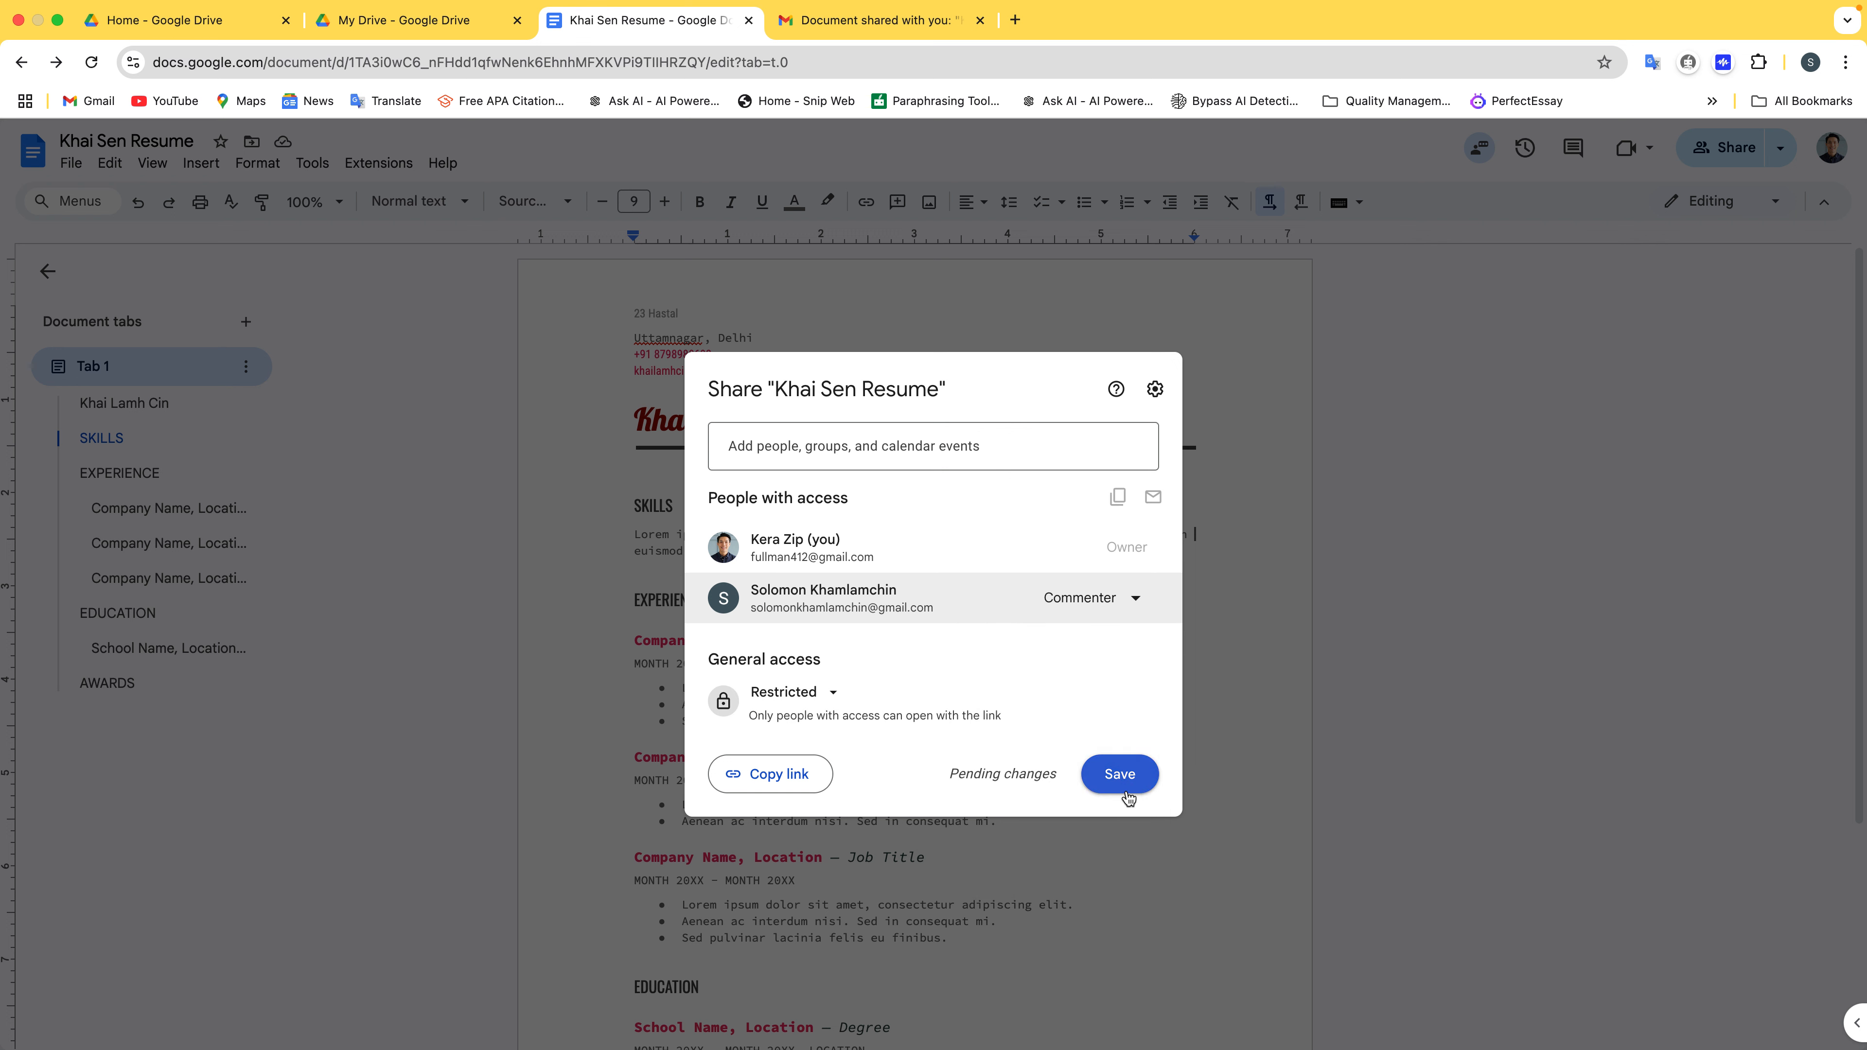
{"action": "left_click", "coordinate": [1119, 778]}
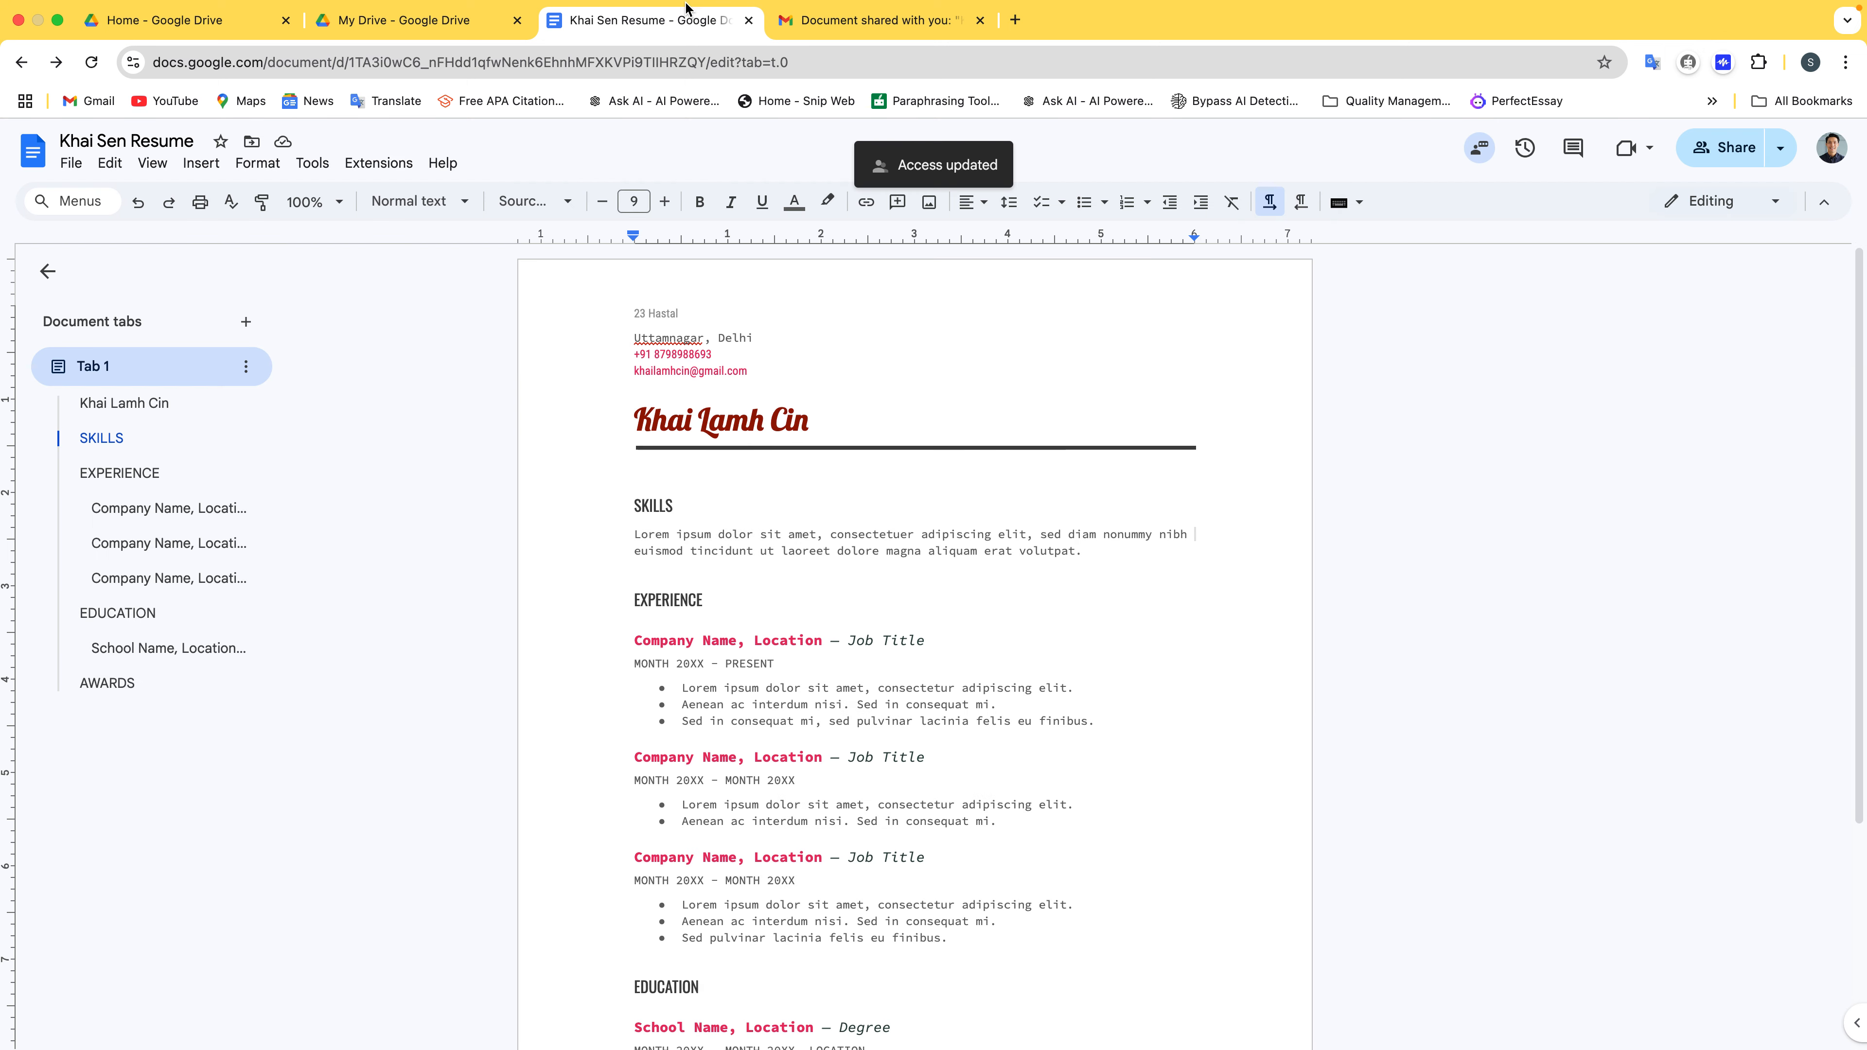
Open the shared resume from the Gmail invitation and acknowledge the signed-in account notice
{"action": "left_click", "coordinate": [853, 29]}
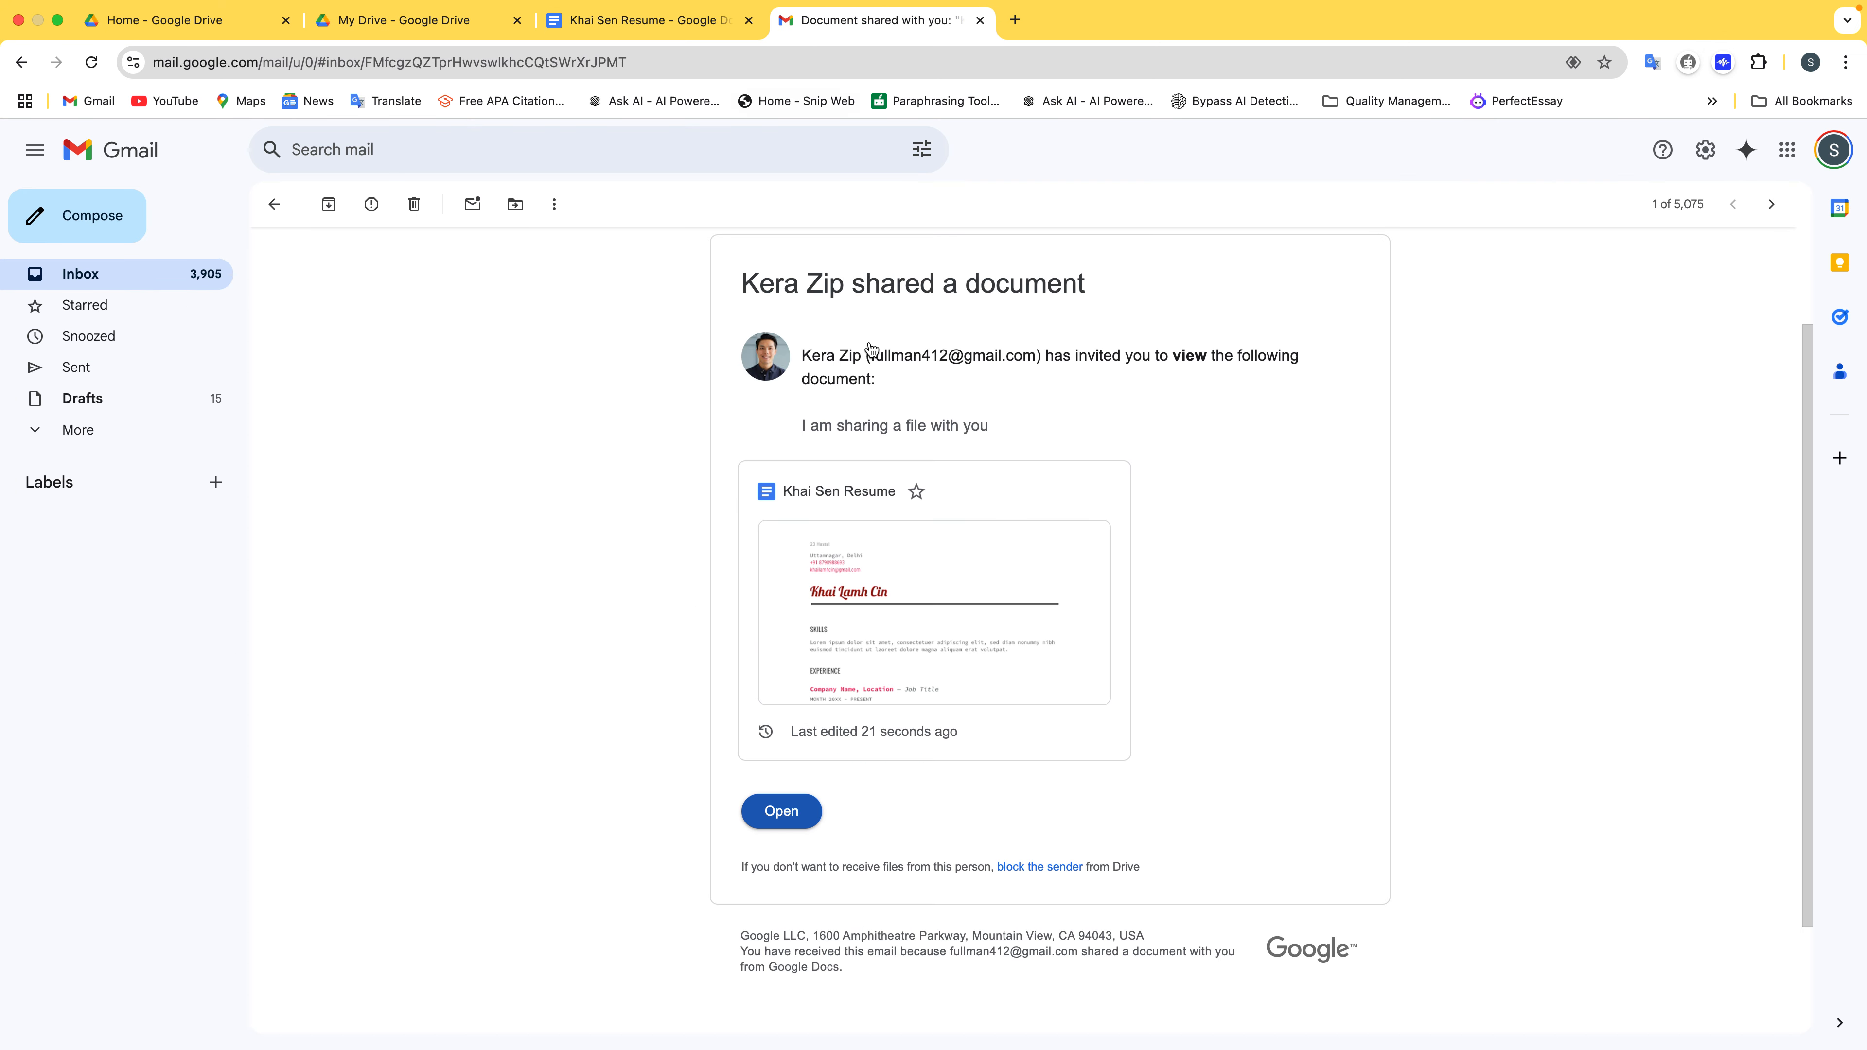
{"action": "left_click", "coordinate": [798, 802]}
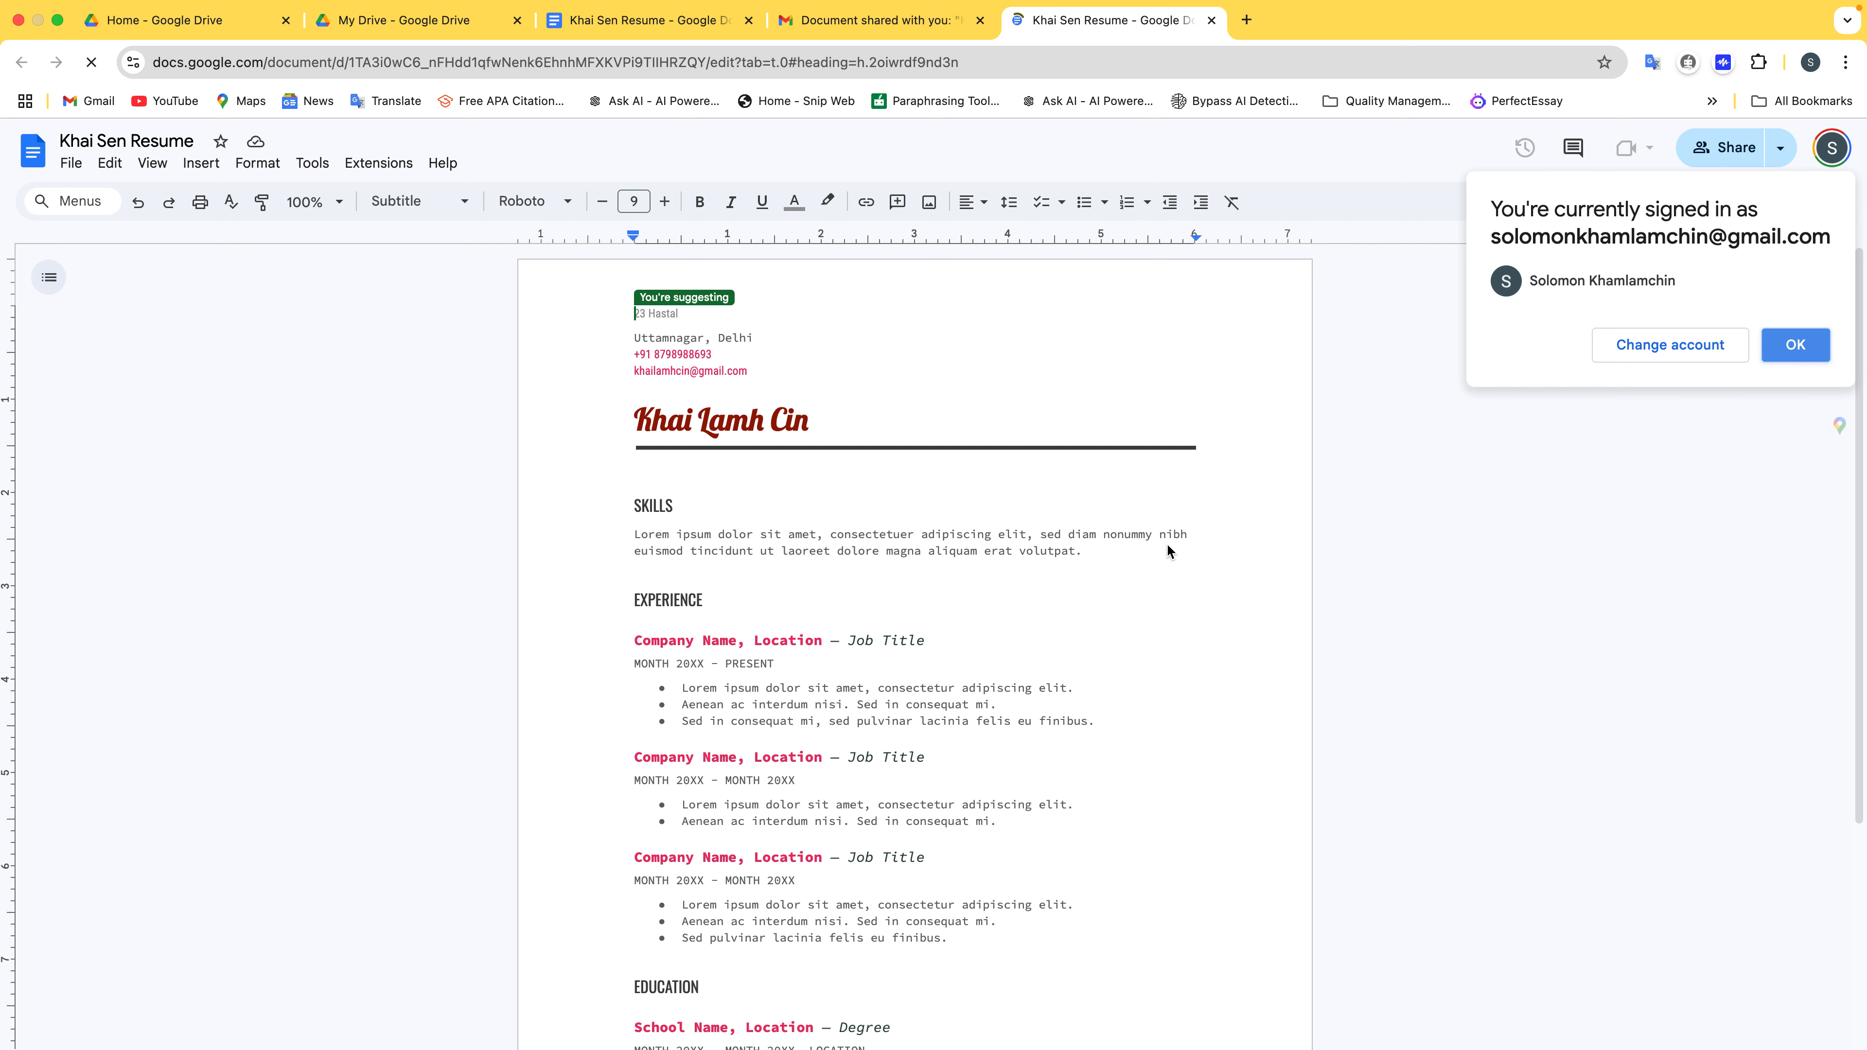
{"action": "left_click", "coordinate": [1790, 343]}
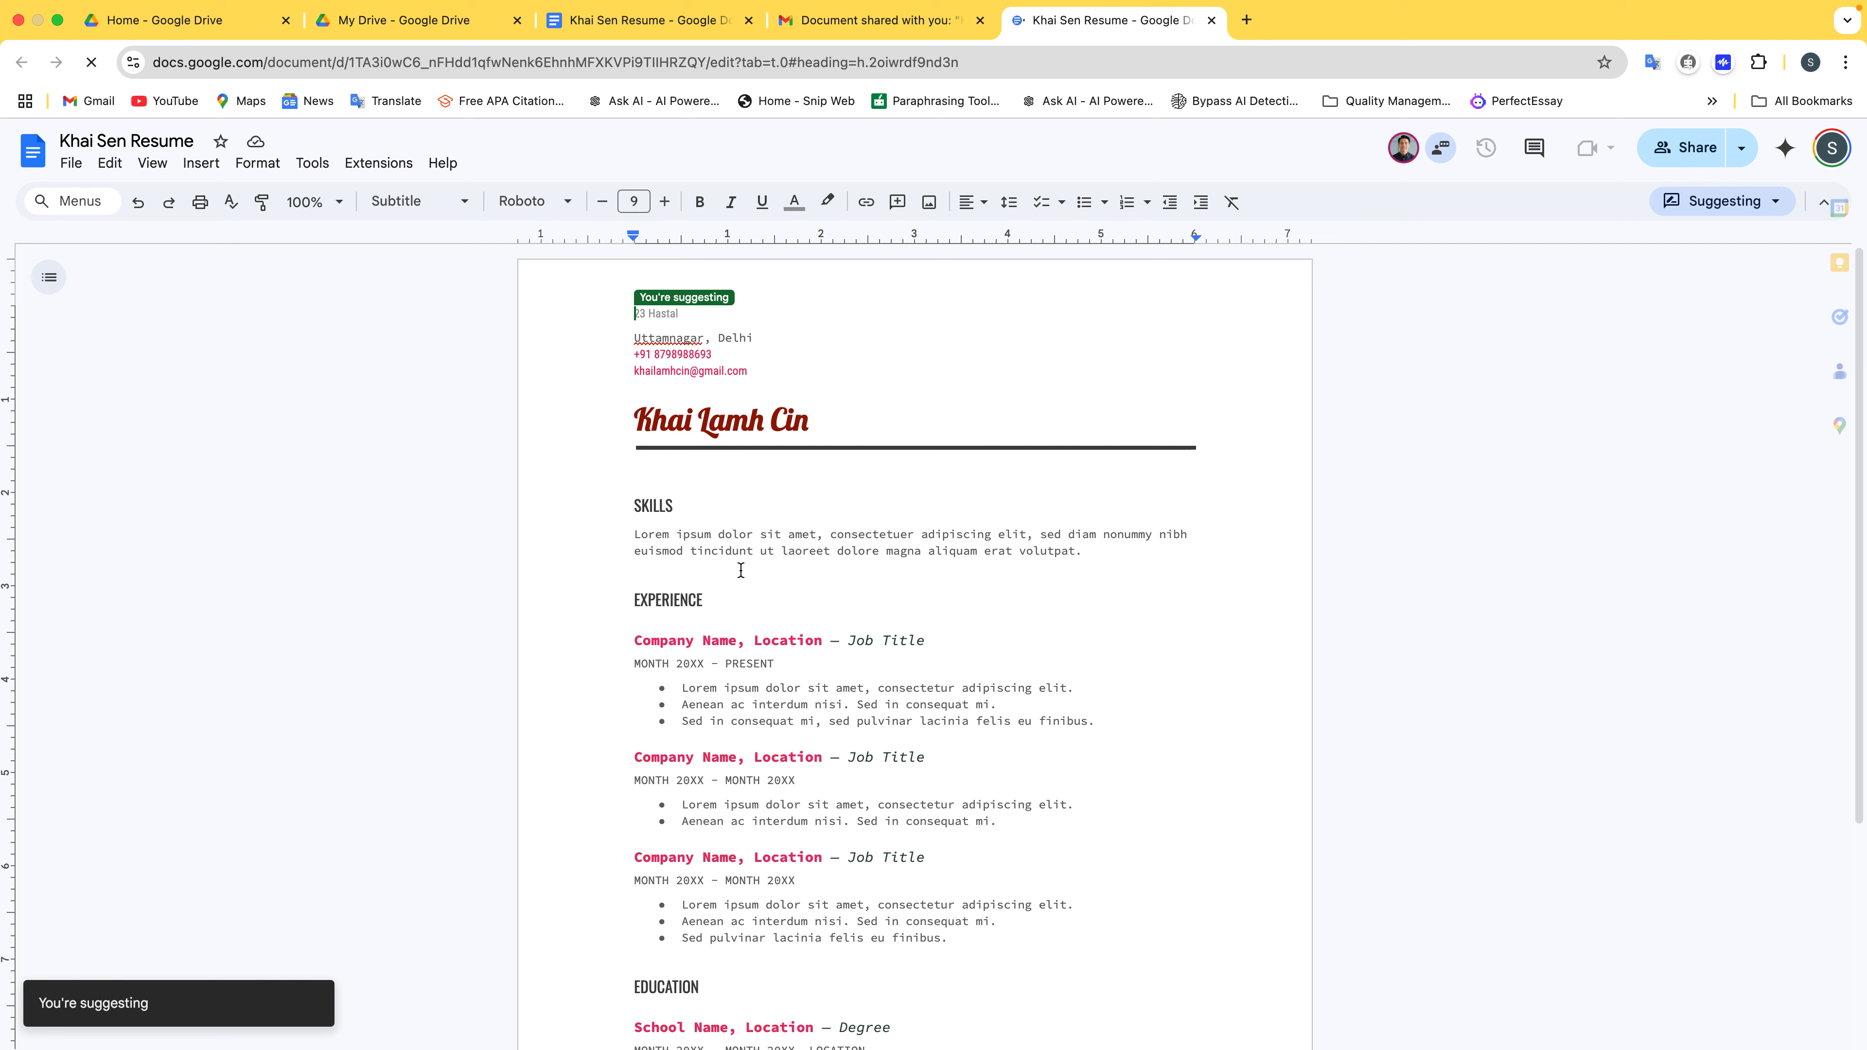
Suggest replacing 'dolor' in Skills with 'asdfsdf', then reject that suggestion
{"action": "left_click", "coordinate": [751, 542]}
{"action": "double_click", "coordinate": [751, 537]}
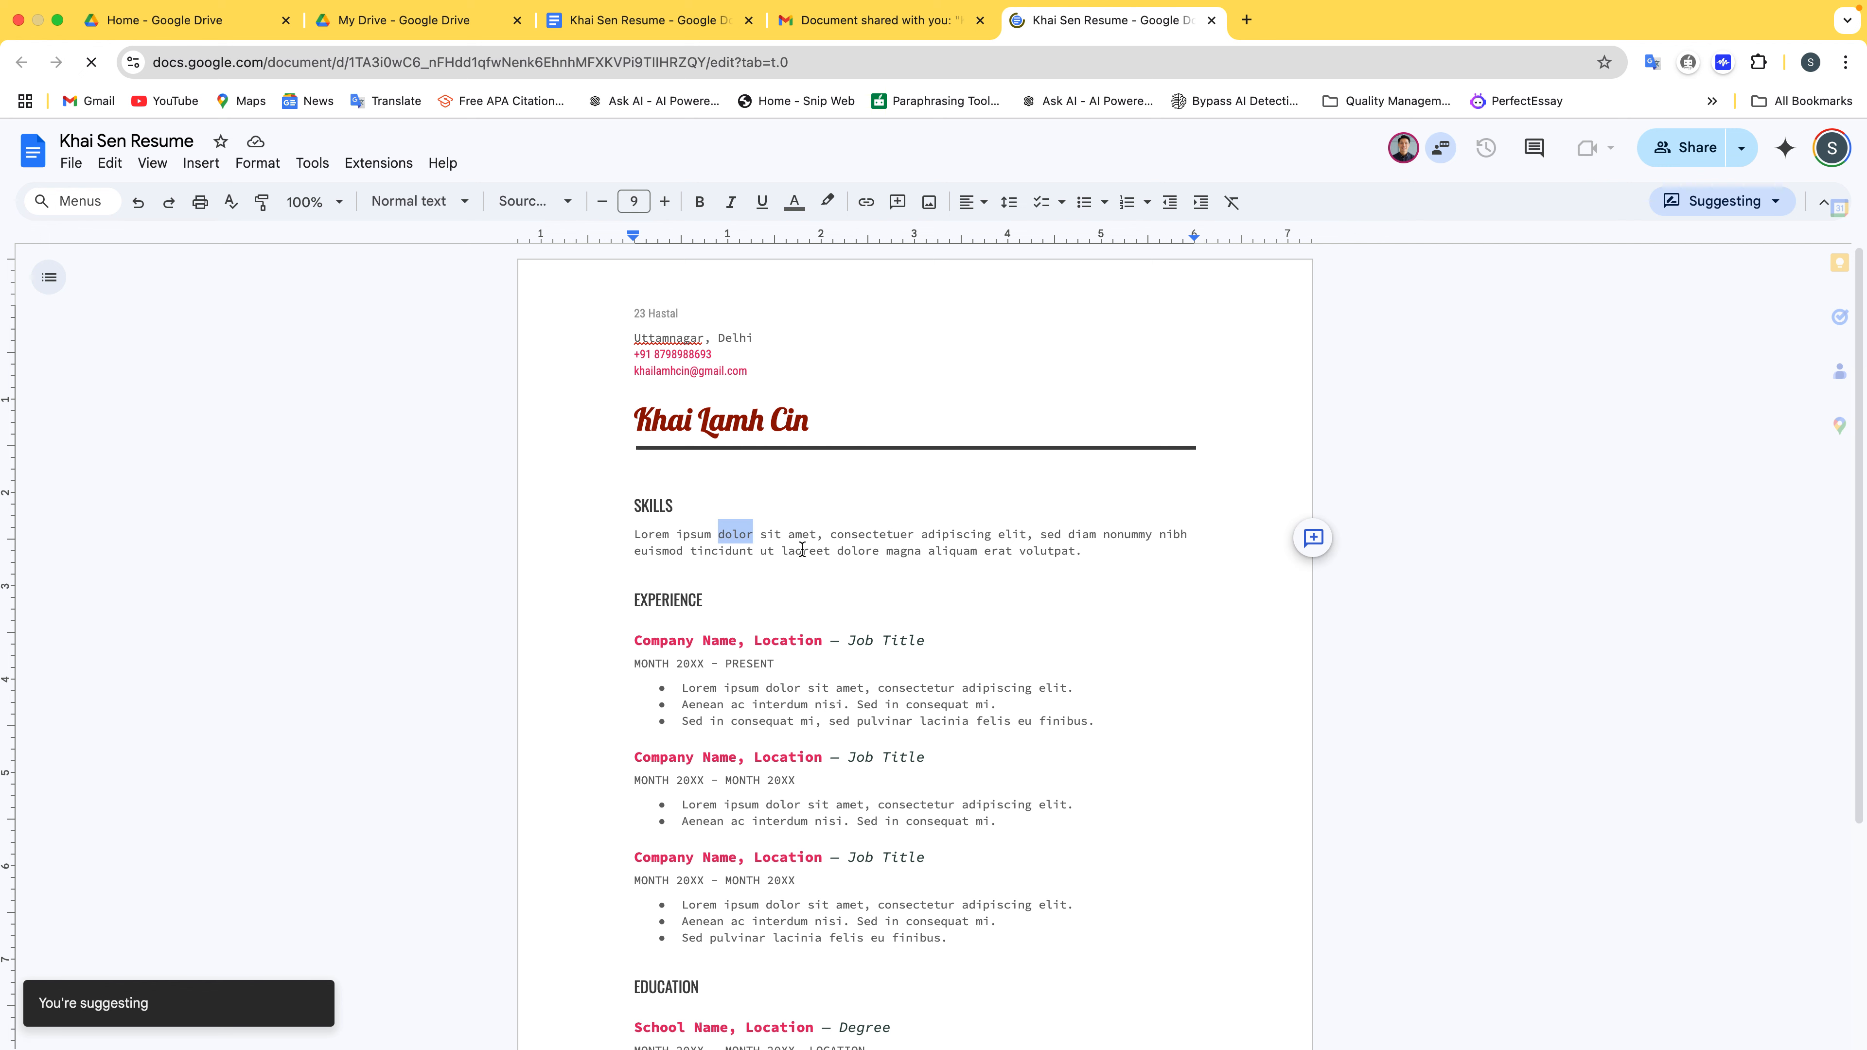
{"action": "type", "text": "asdfsdf"}
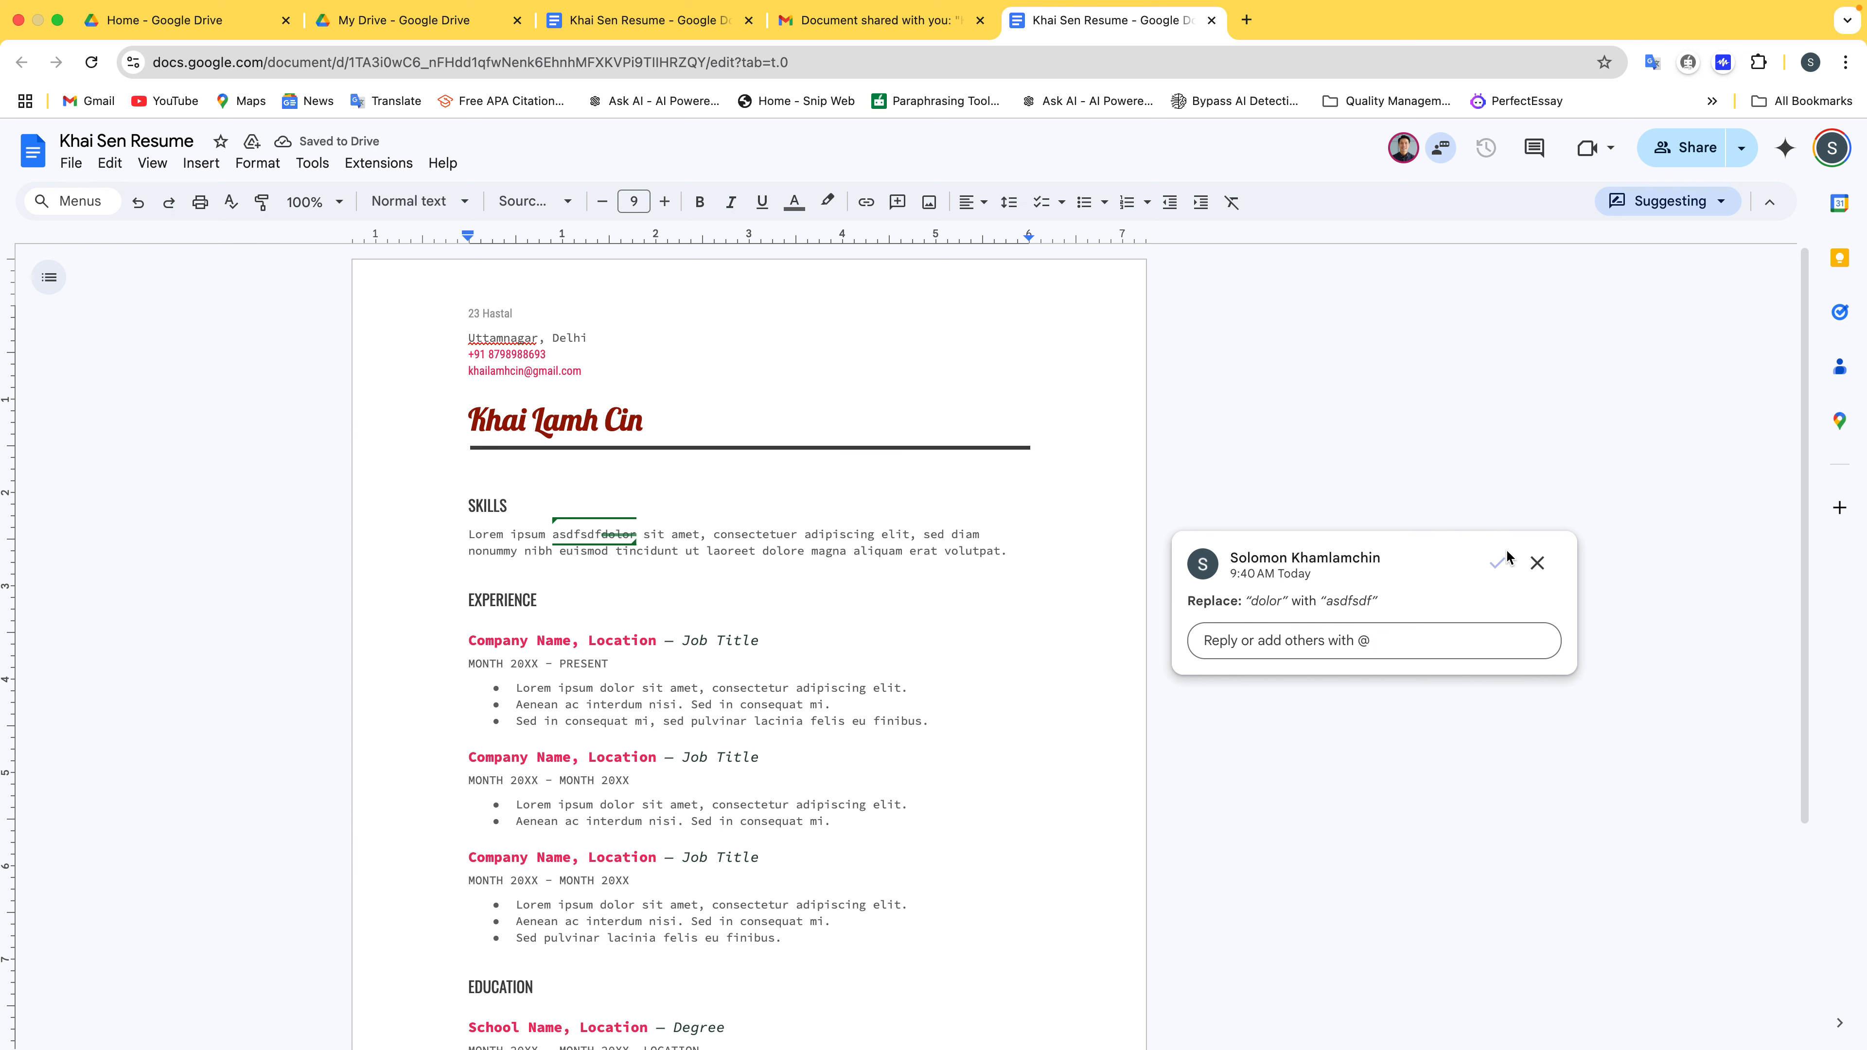
{"action": "left_click", "coordinate": [1535, 564]}
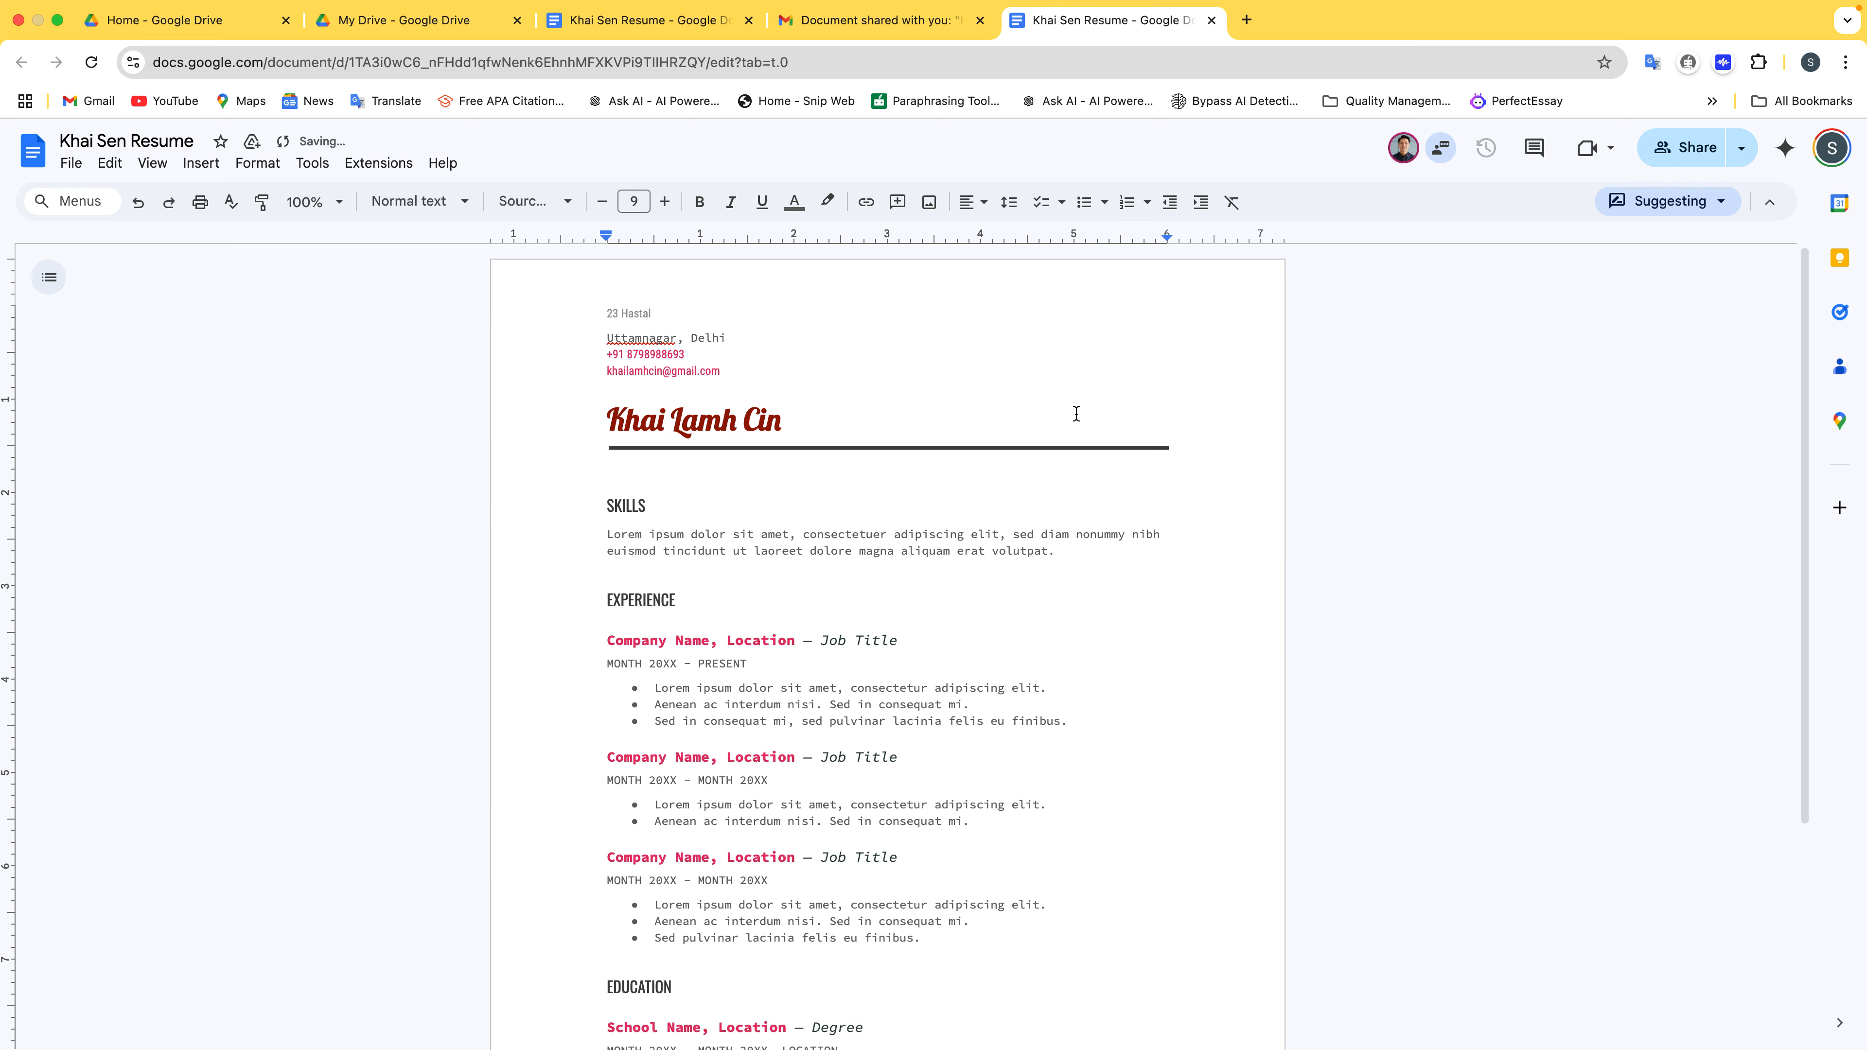
Comment 'This is a wrong name' on the resume's name title, then return to the owner's copy
{"action": "left_click", "coordinate": [700, 315]}
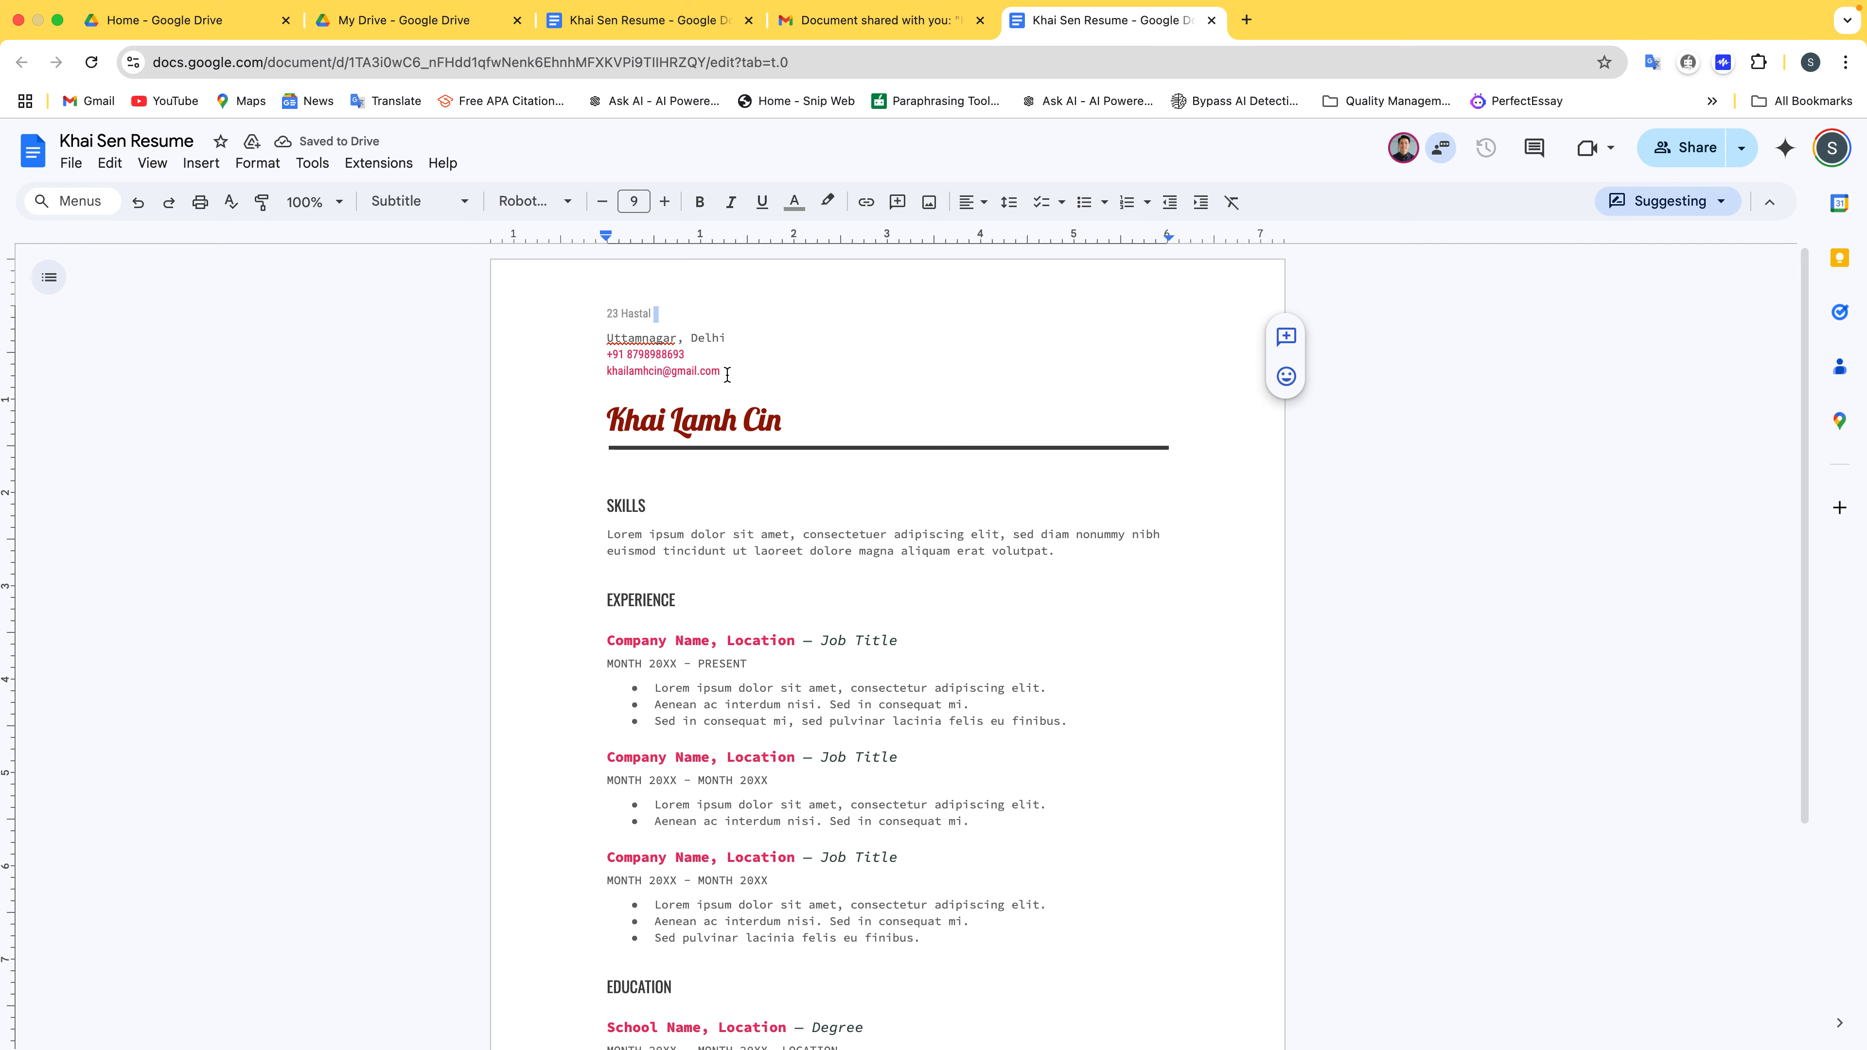
{"action": "left_click_drag", "start_coordinate": [812, 429], "coordinate": [585, 406]}
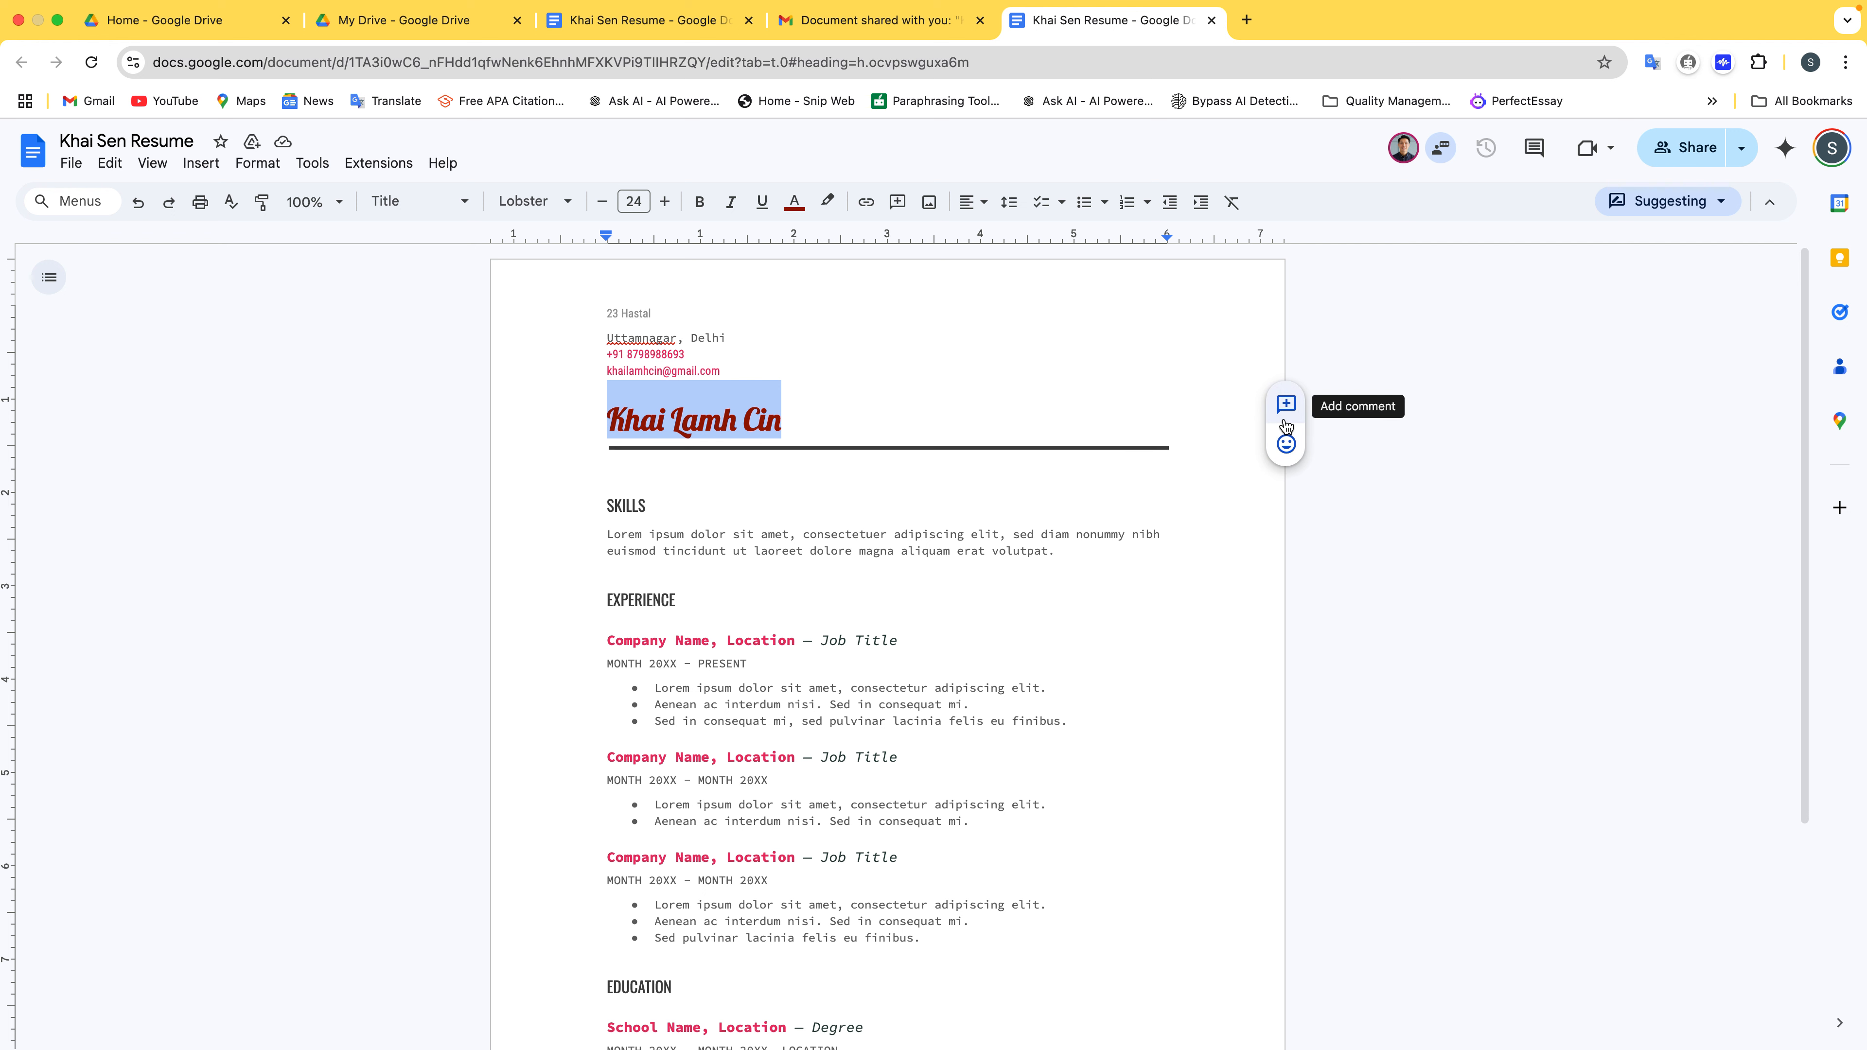
{"action": "left_click", "coordinate": [1285, 404]}
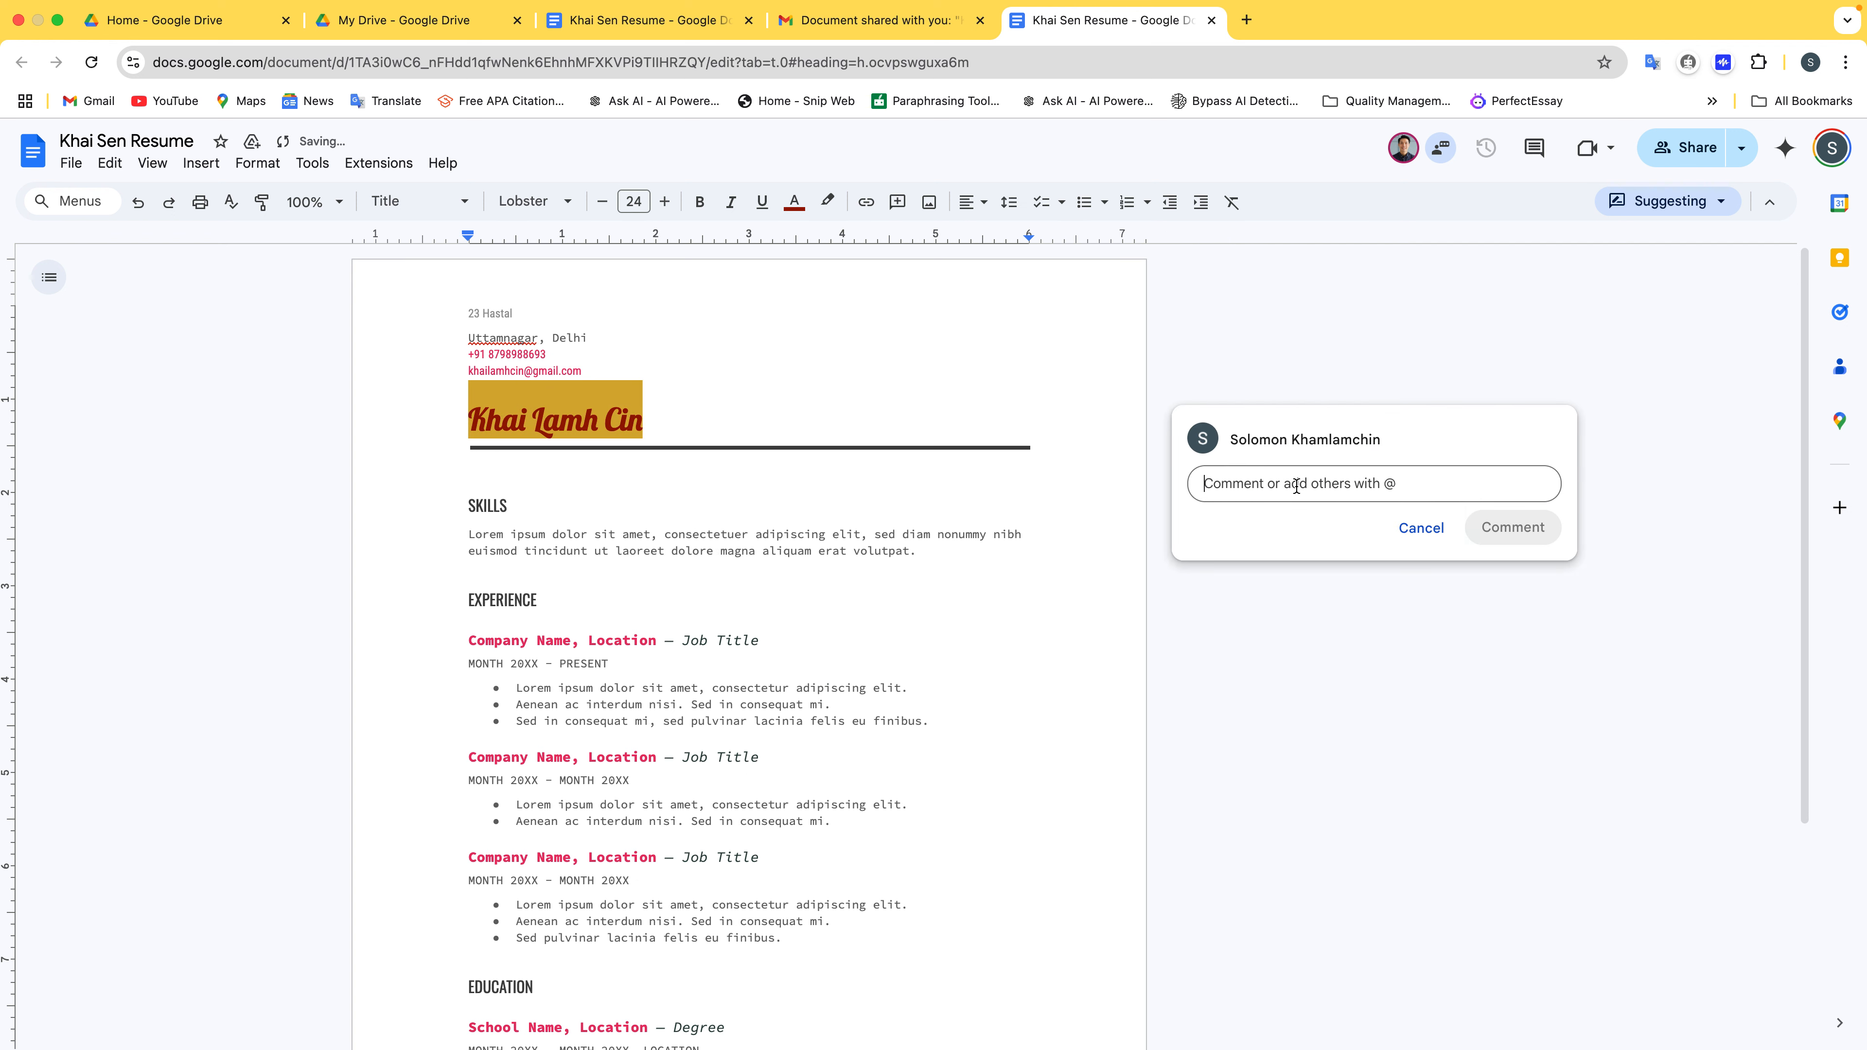
{"action": "type", "text": "This is a"}
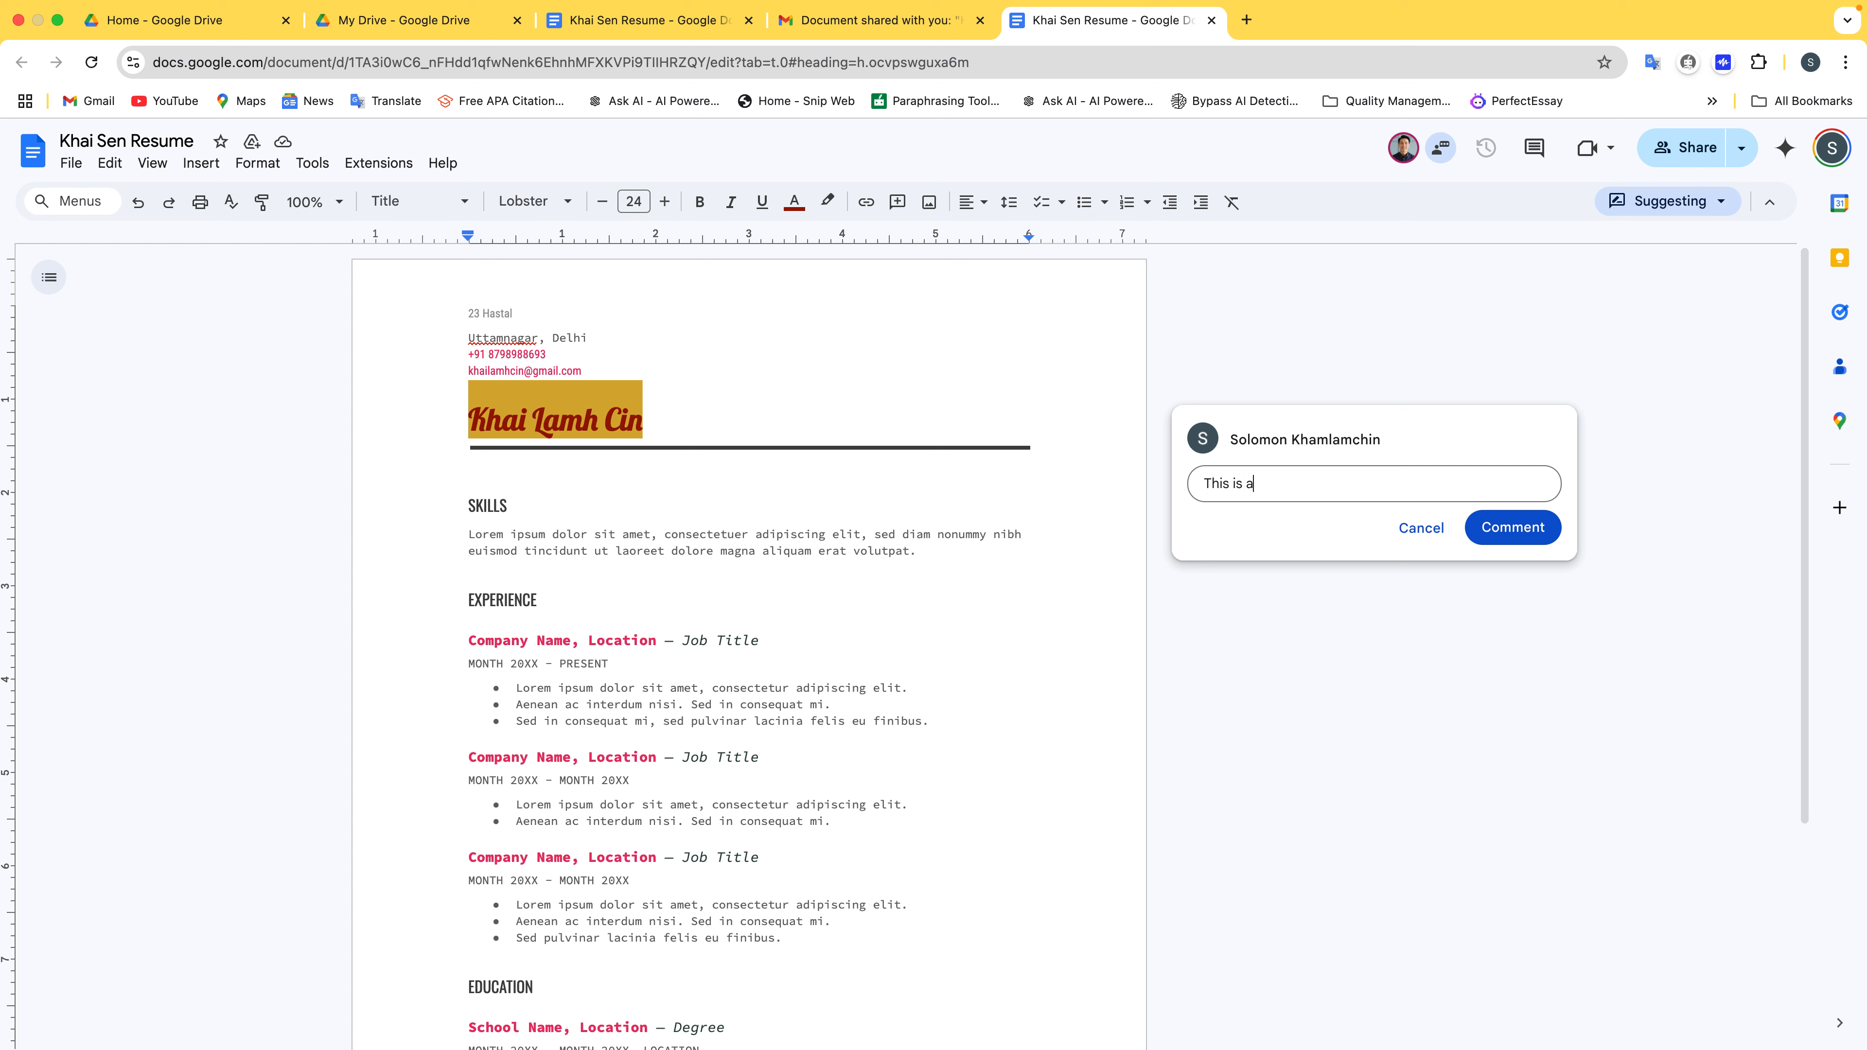
{"action": "type", "text": " wrong name"}
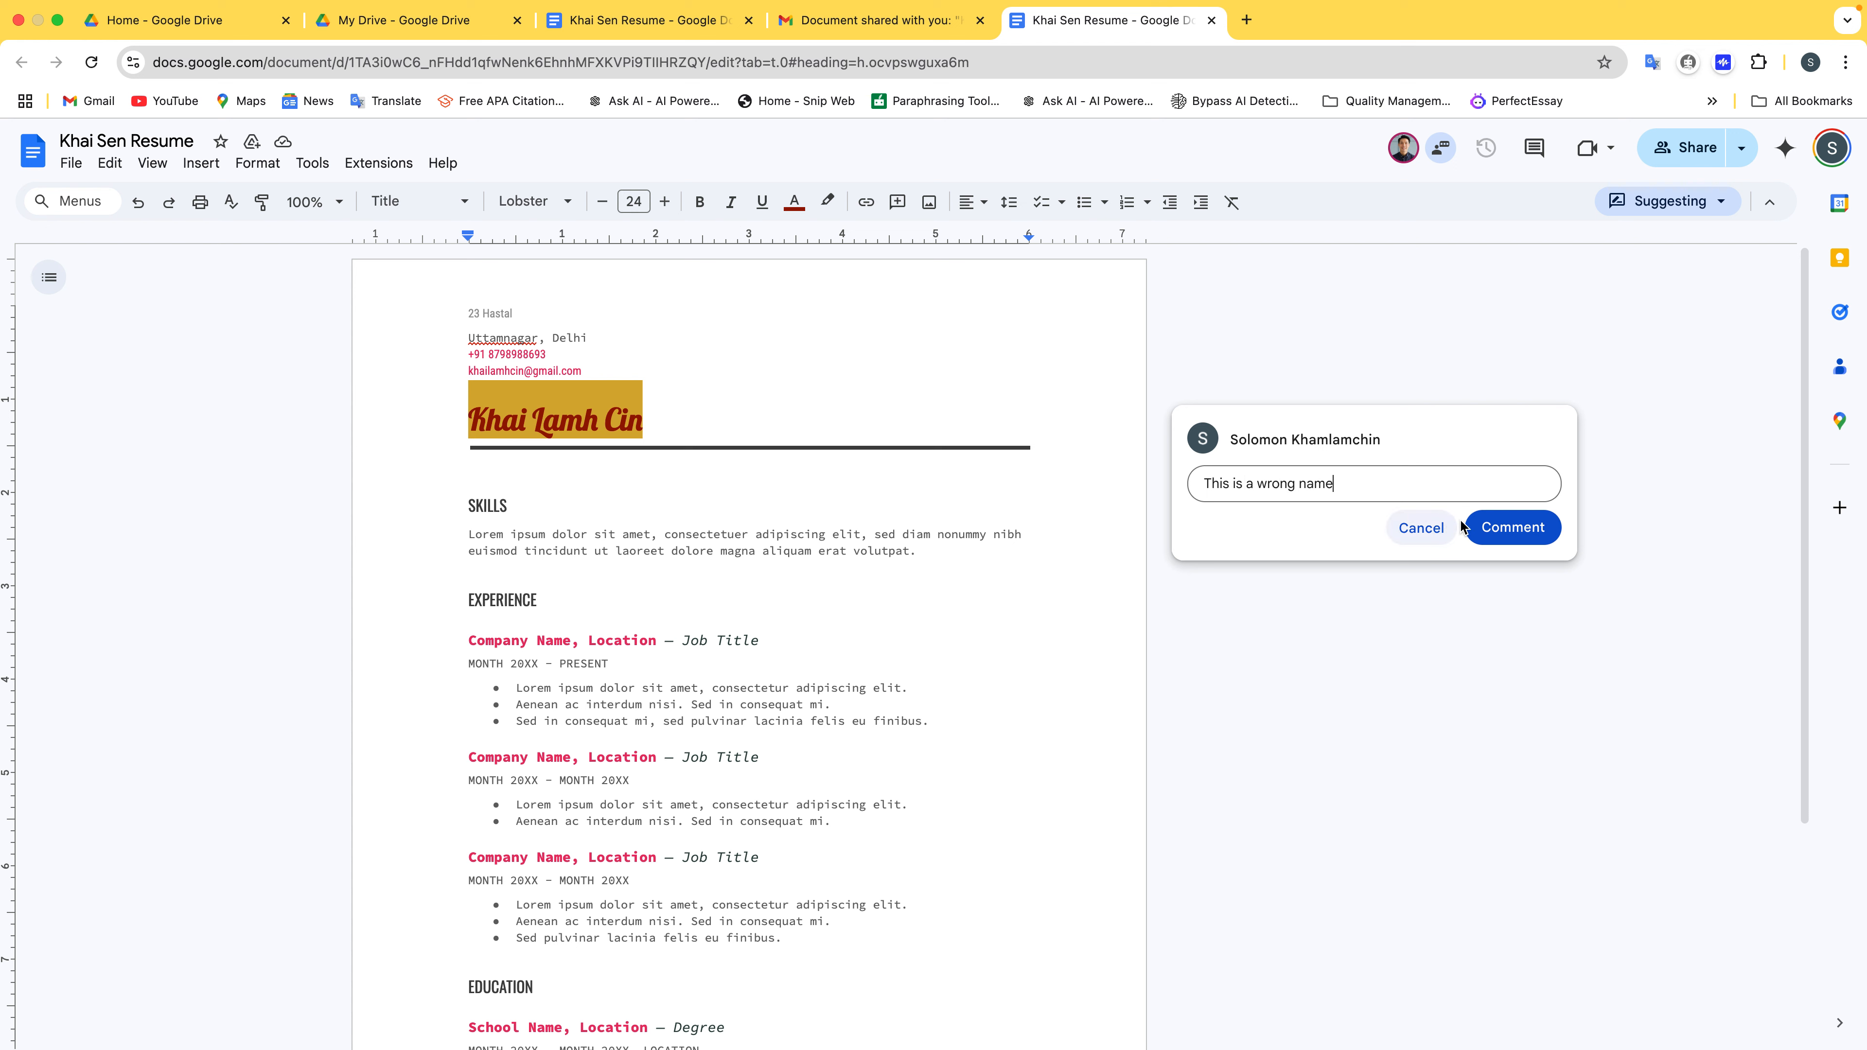
{"action": "left_click", "coordinate": [1512, 526]}
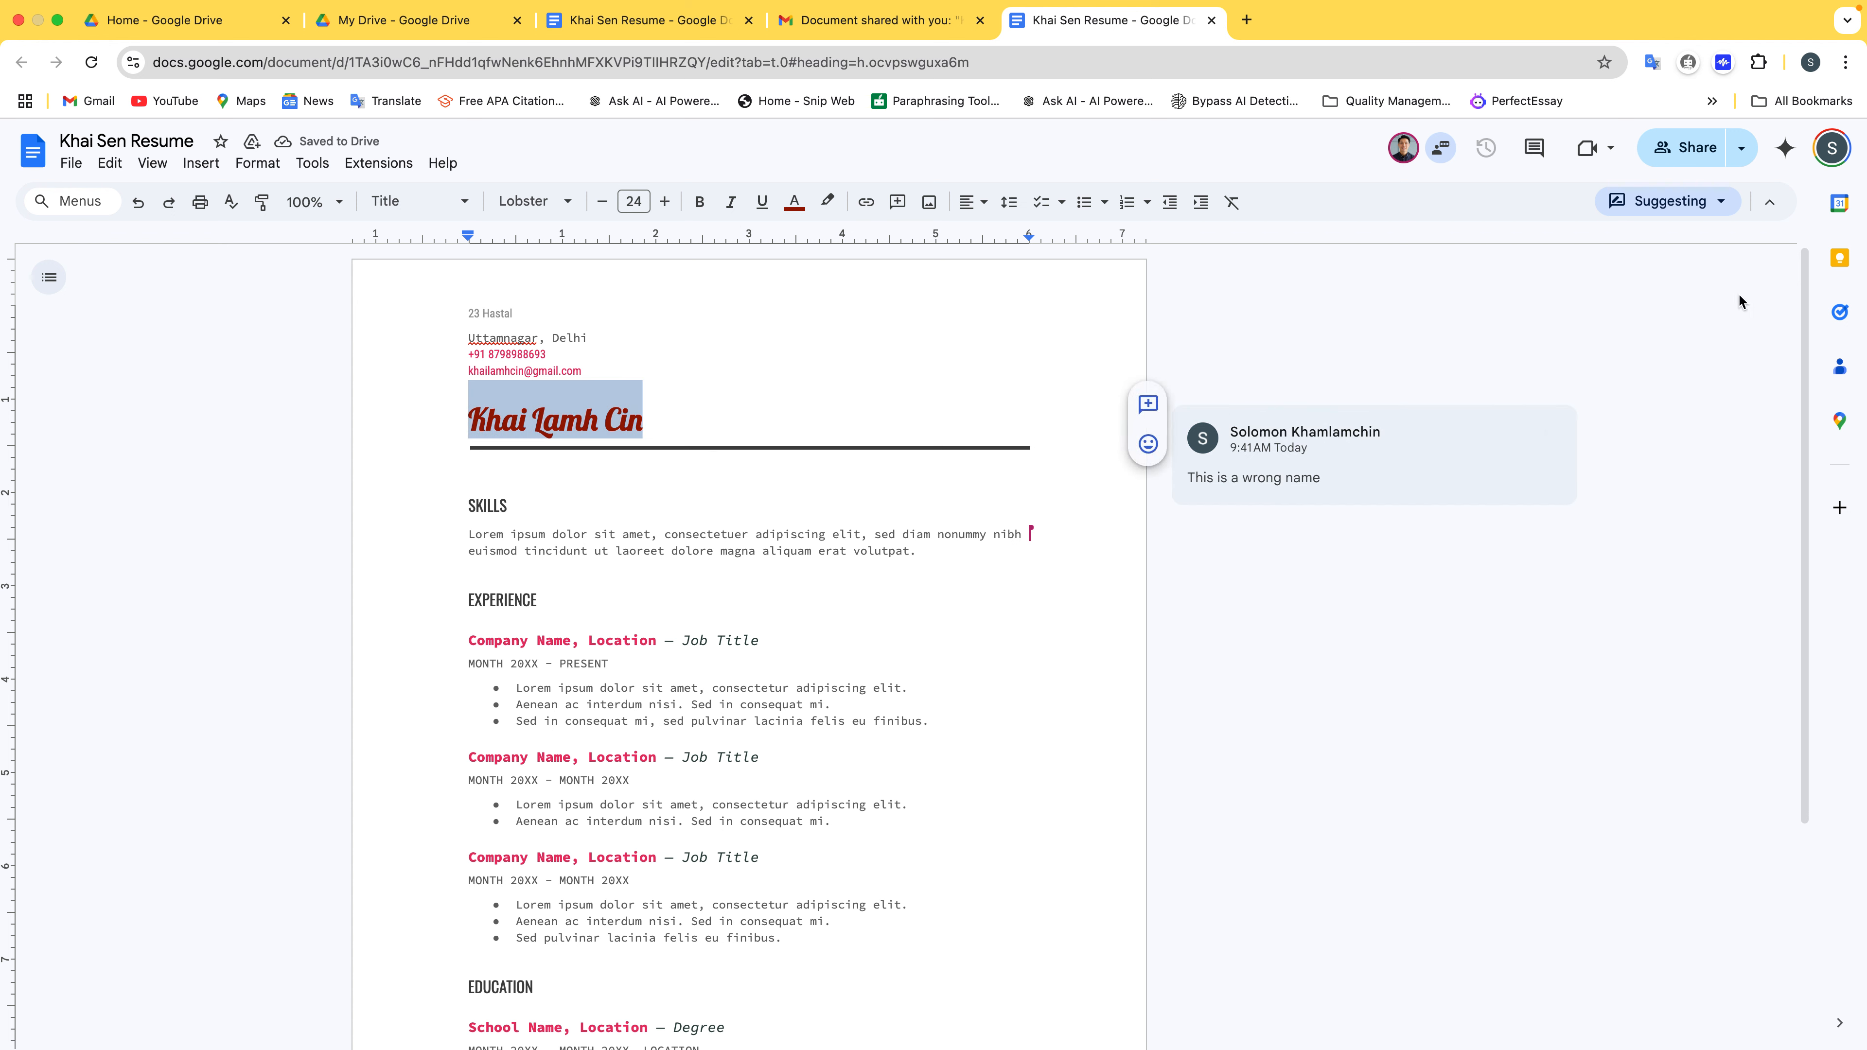
{"action": "left_click", "coordinate": [665, 37]}
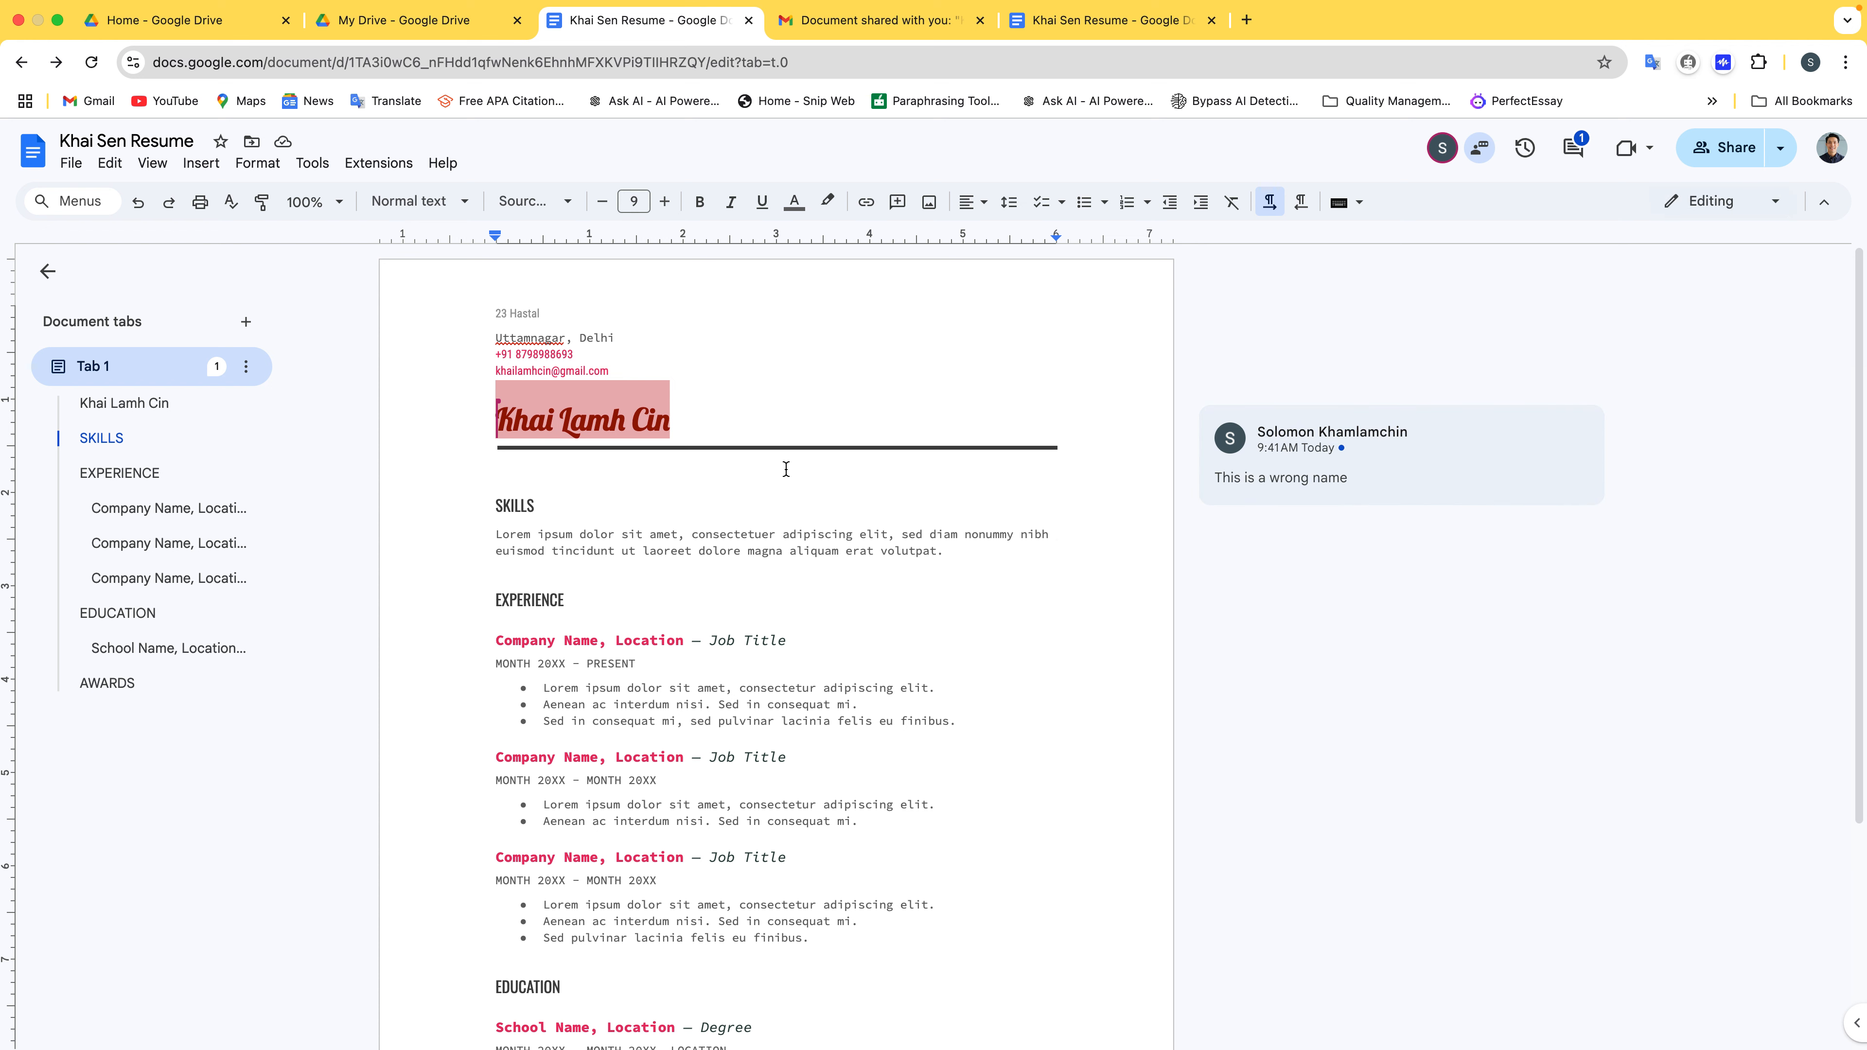
Reply 'Thanks for letting me know, I will fix it immediately' to the name title's comment
{"action": "left_click", "coordinate": [1442, 488]}
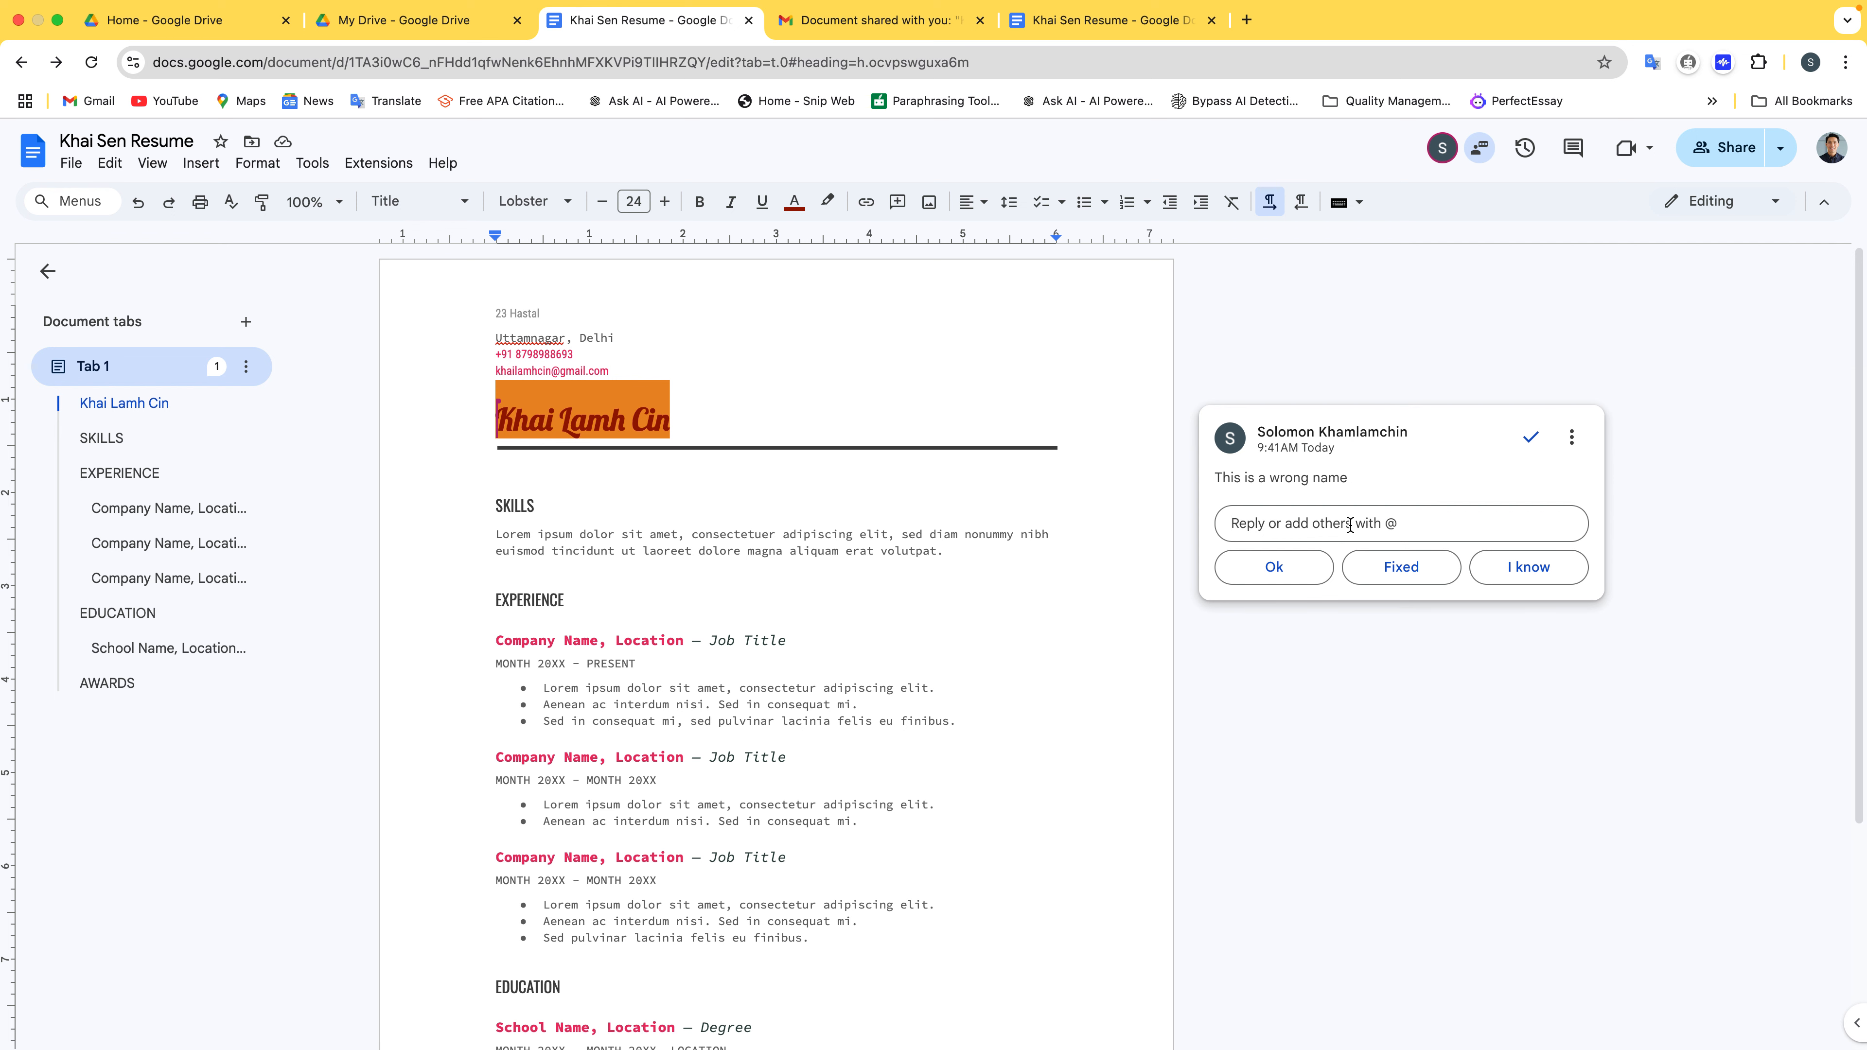
{"action": "left_click", "coordinate": [1350, 524]}
{"action": "type", "text": "Thanks for letting me know , I will fix"}
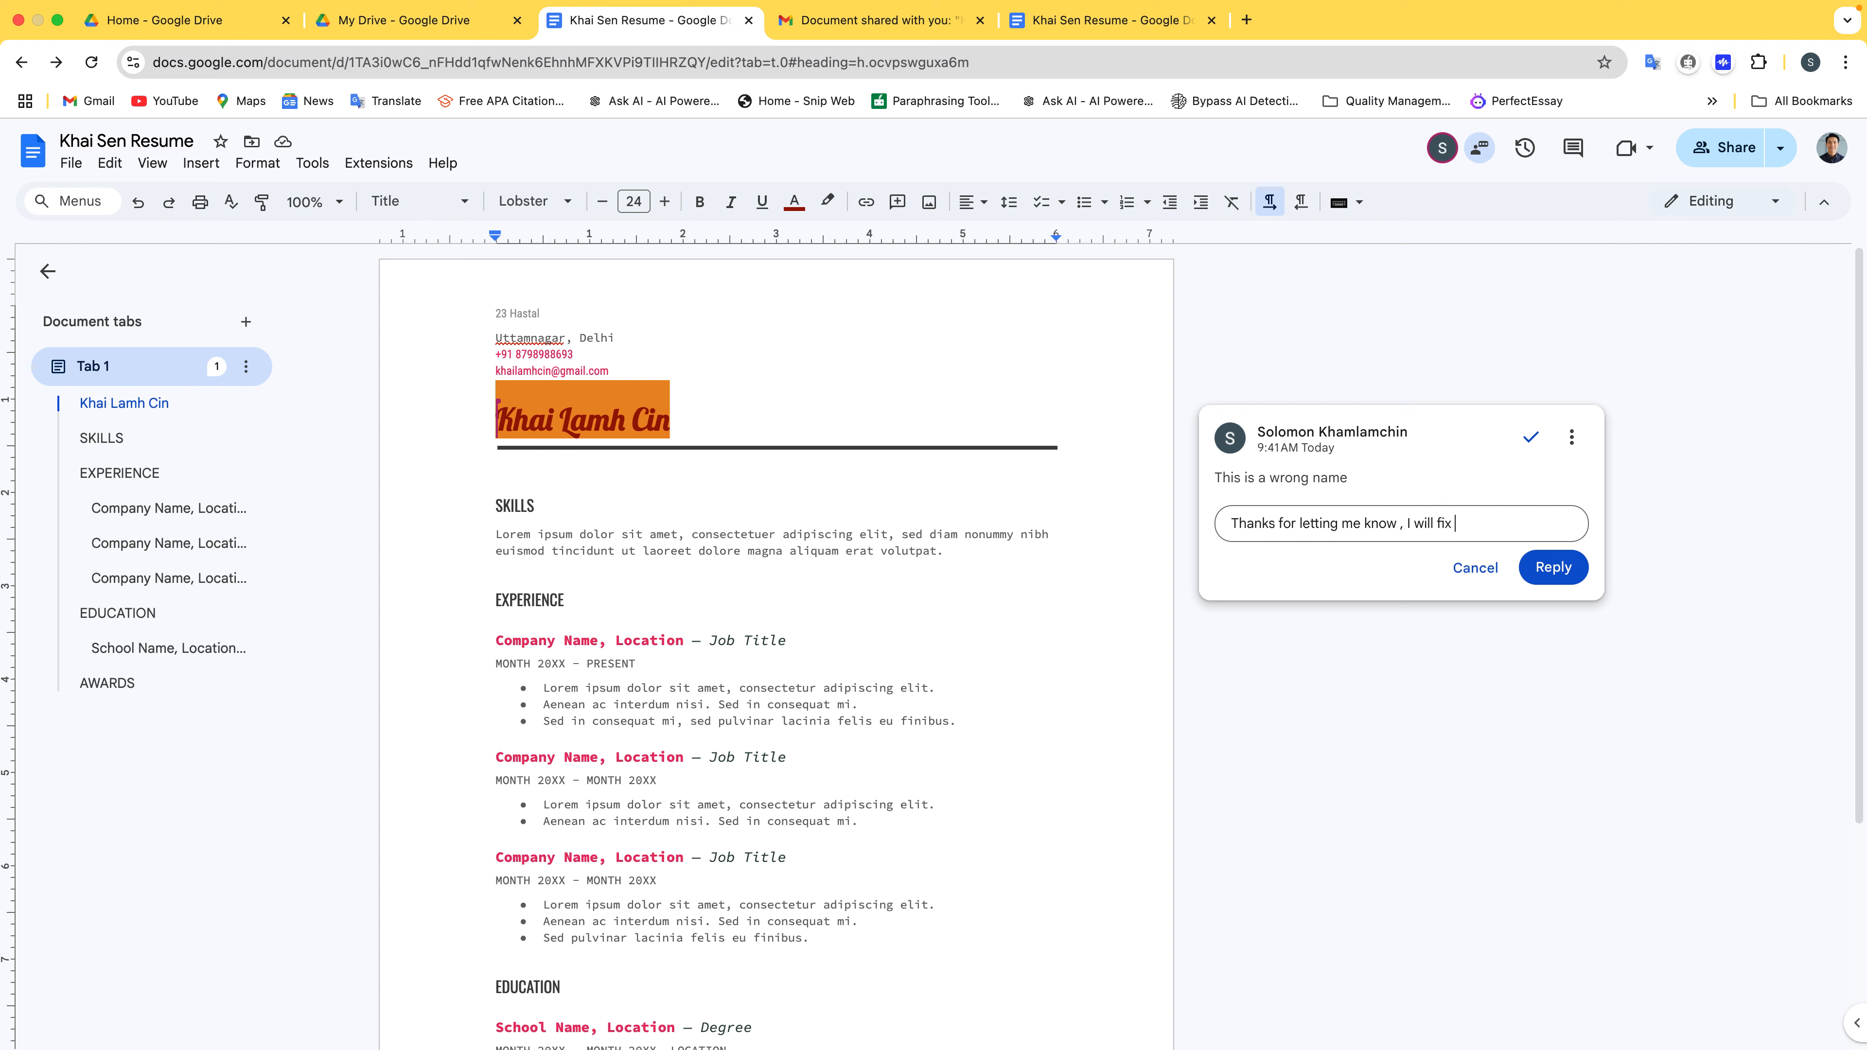
{"action": "type", "text": "mediately"}
{"action": "left_click", "coordinate": [1553, 567]}
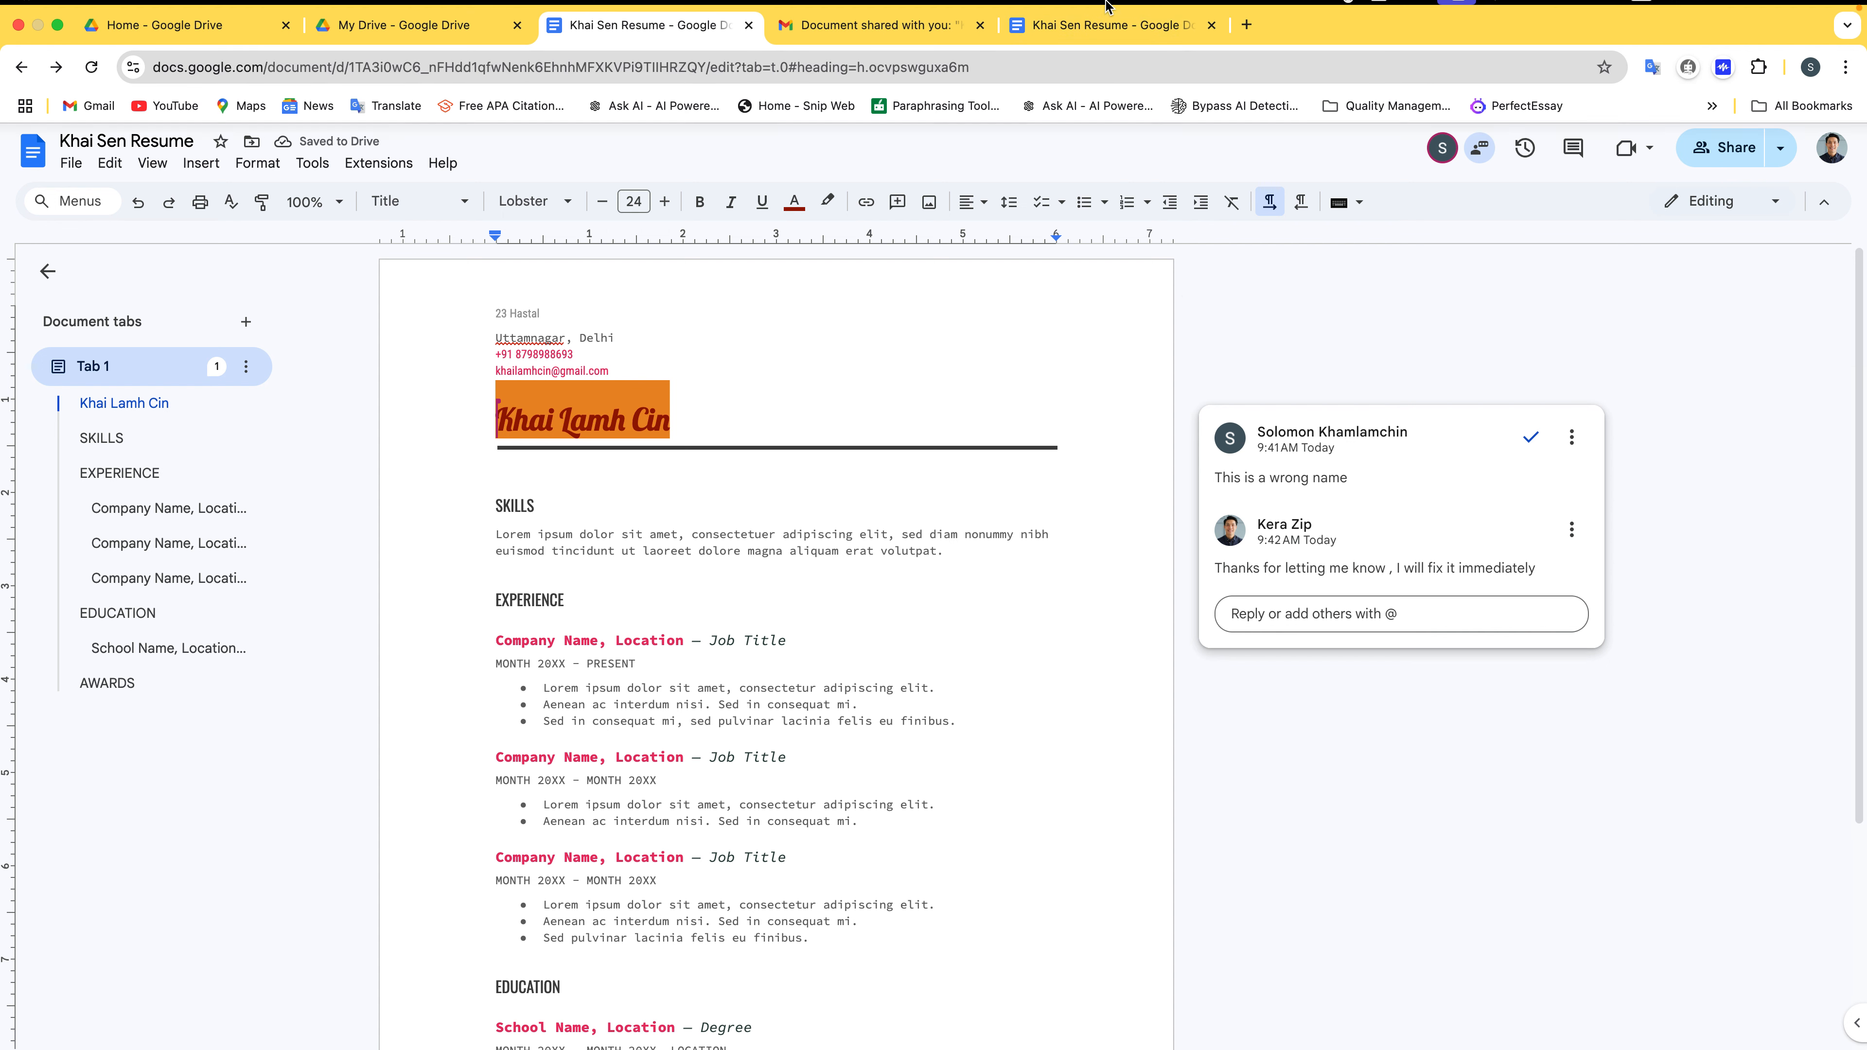
{"action": "left_click", "coordinate": [1106, 41]}
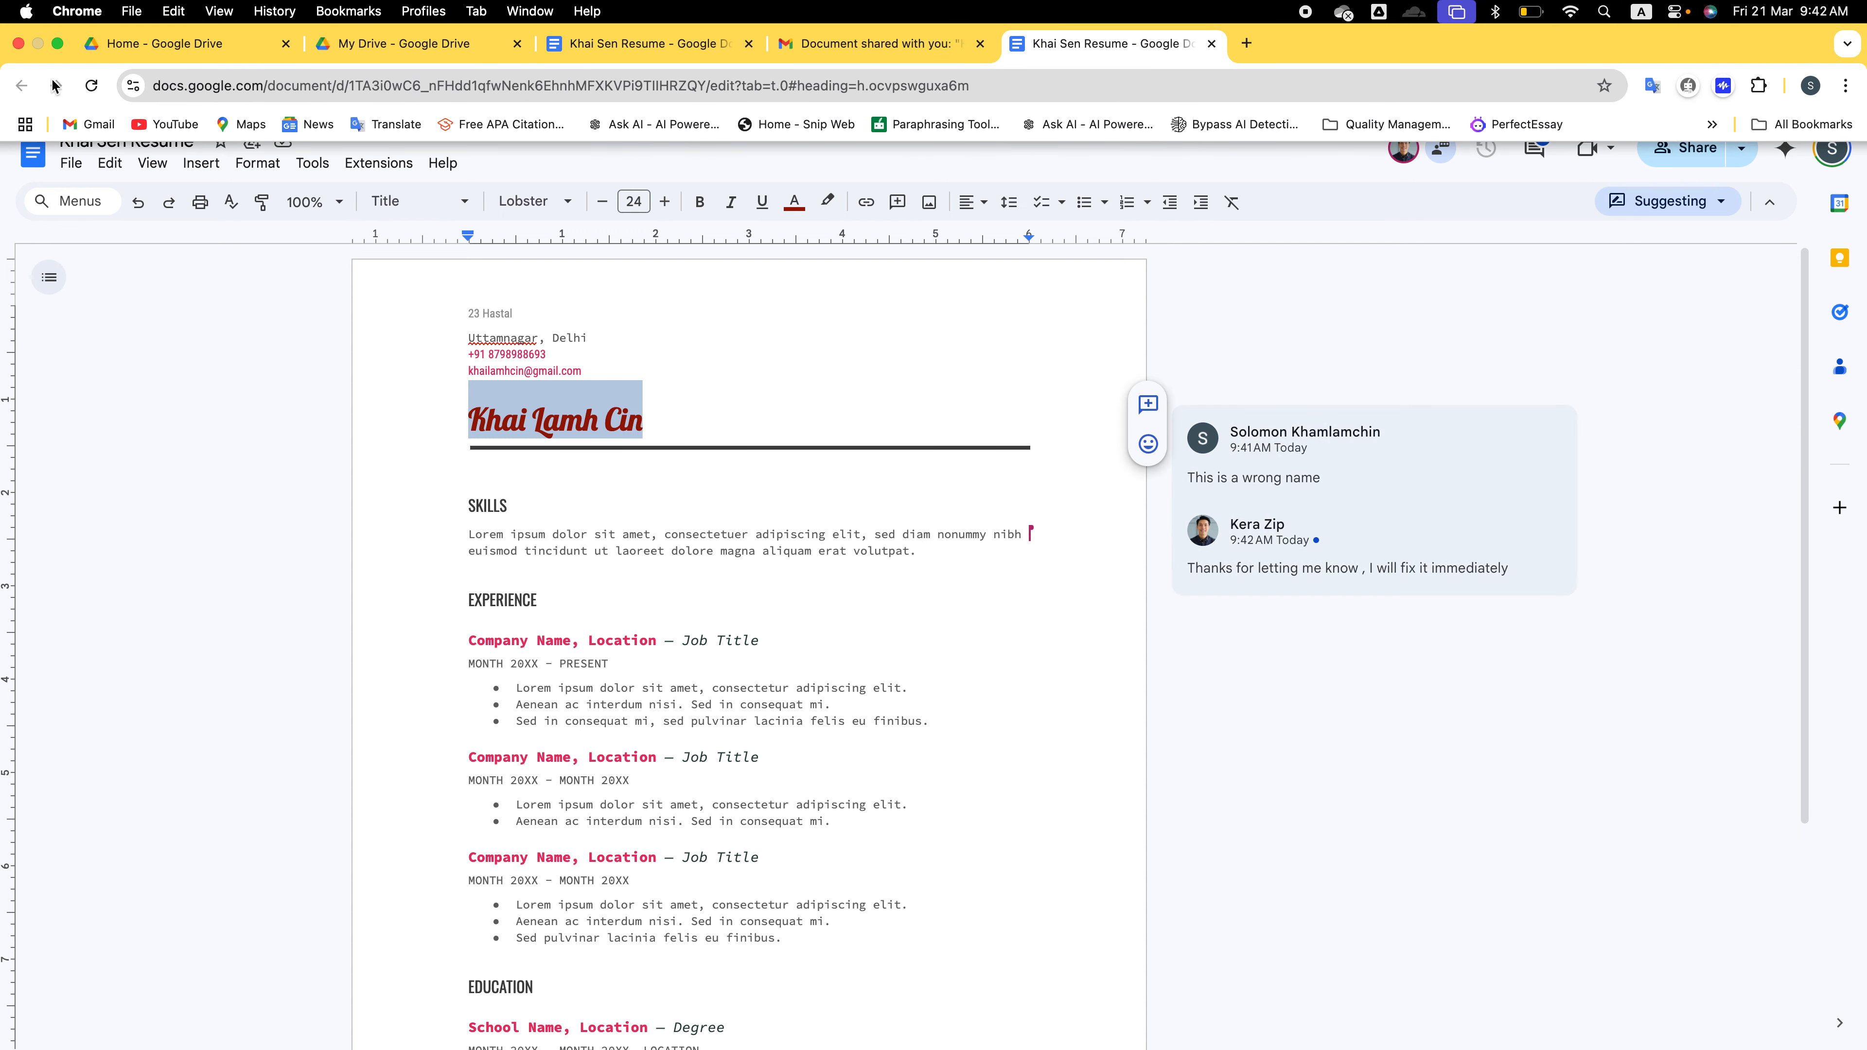
Reload the collaborator's resume and resolve the comment thread on the name title
{"action": "left_click", "coordinate": [88, 85]}
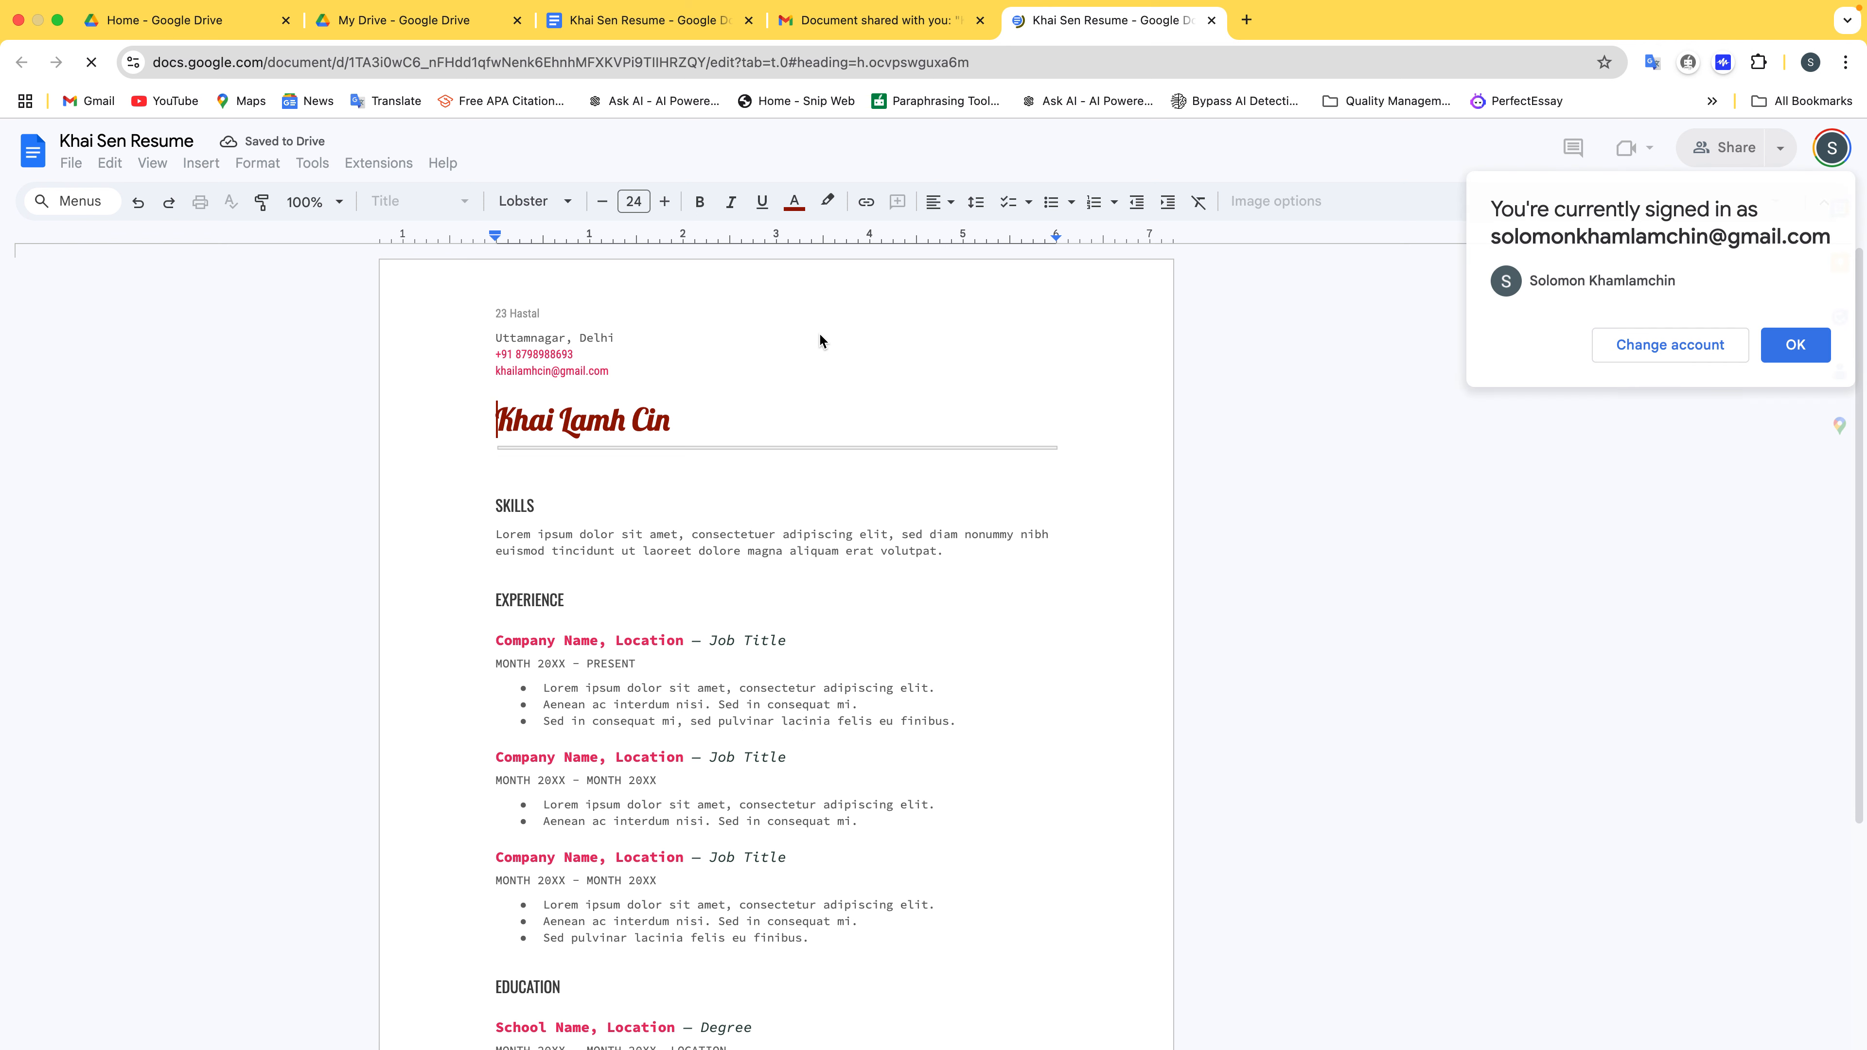
{"action": "left_click", "coordinate": [1821, 349]}
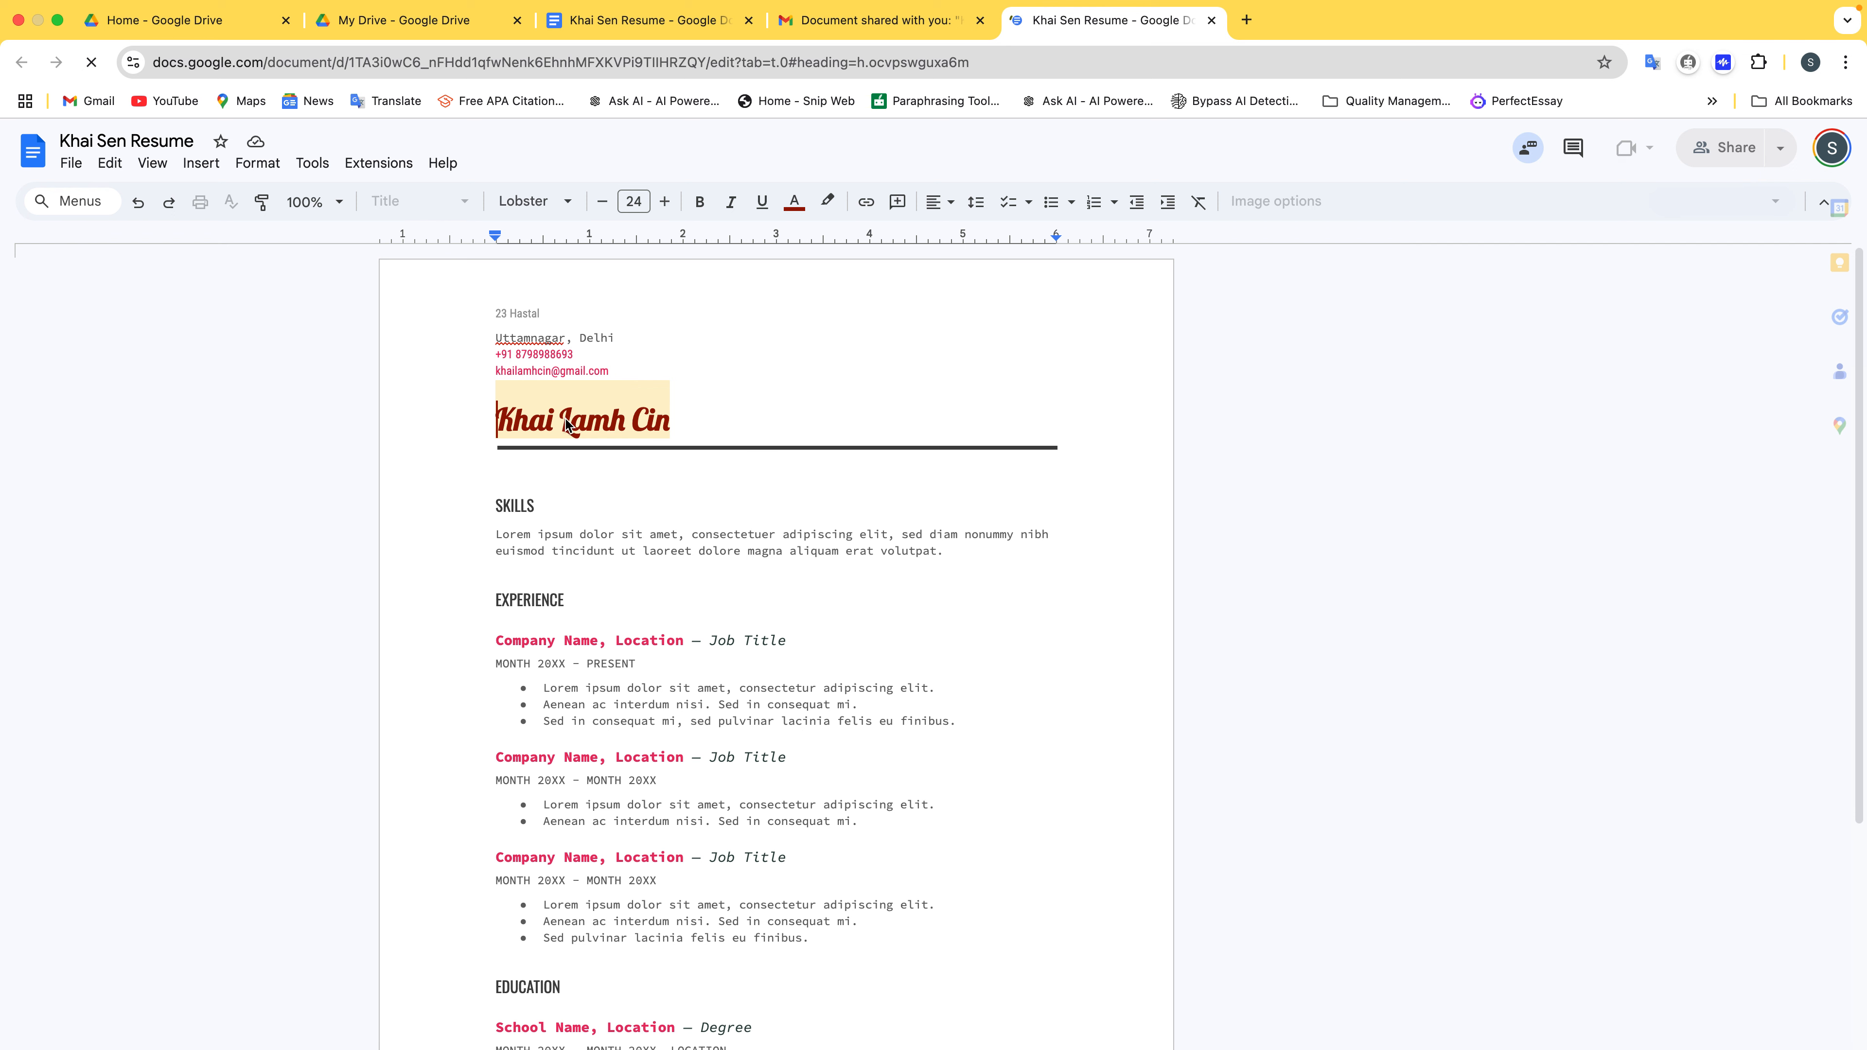
{"action": "left_click", "coordinate": [604, 417]}
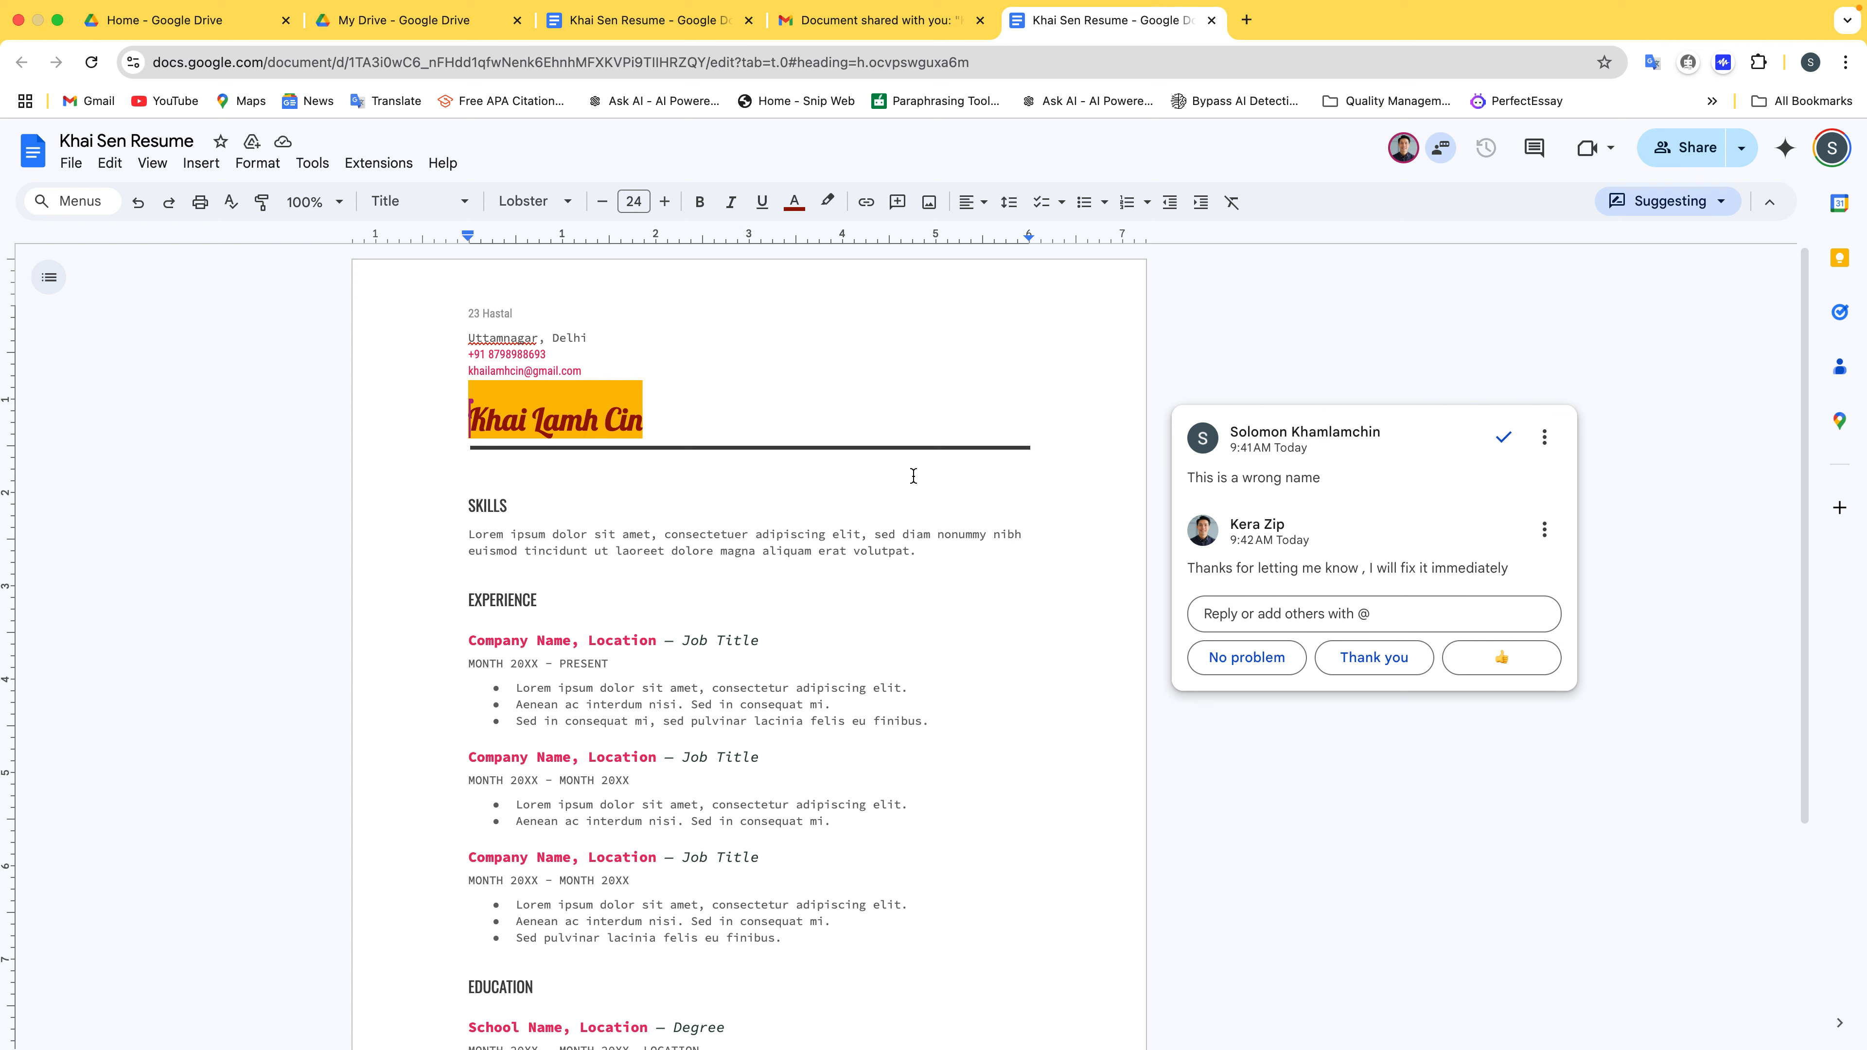
{"action": "left_click", "coordinate": [1501, 441]}
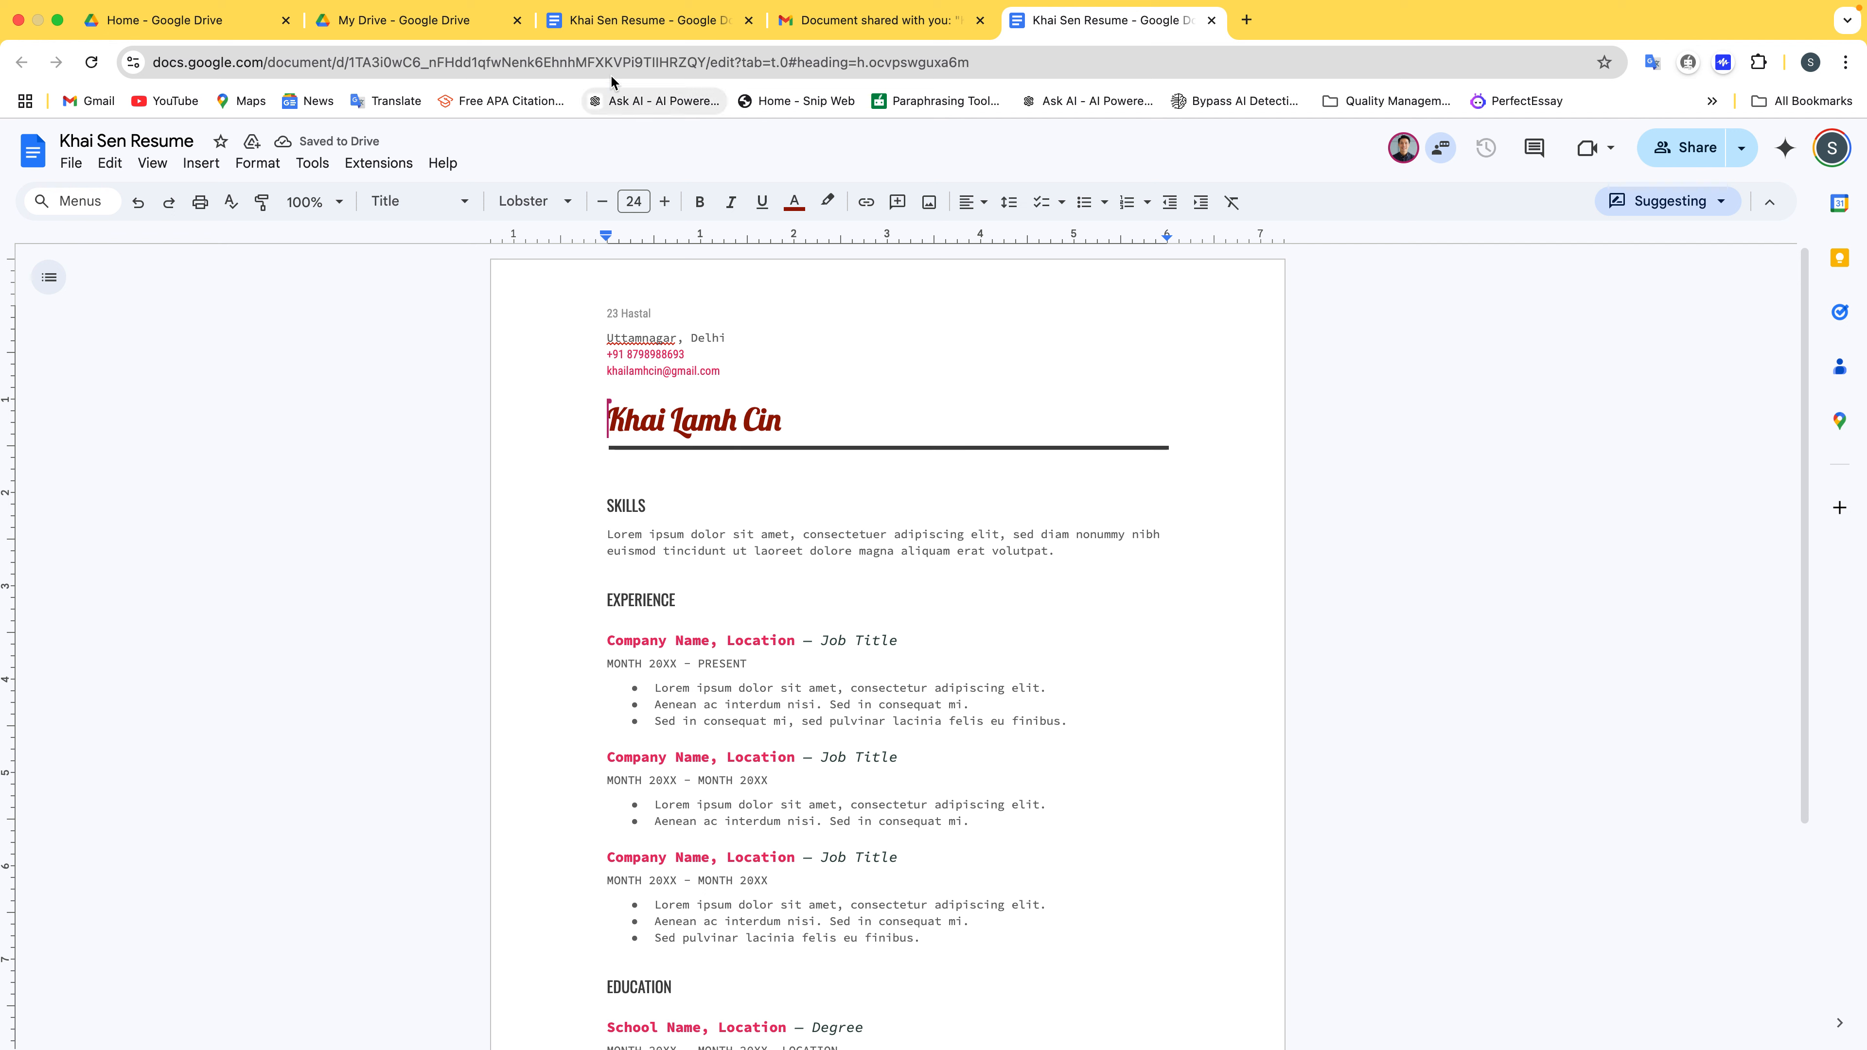
{"action": "left_click", "coordinate": [624, 36]}
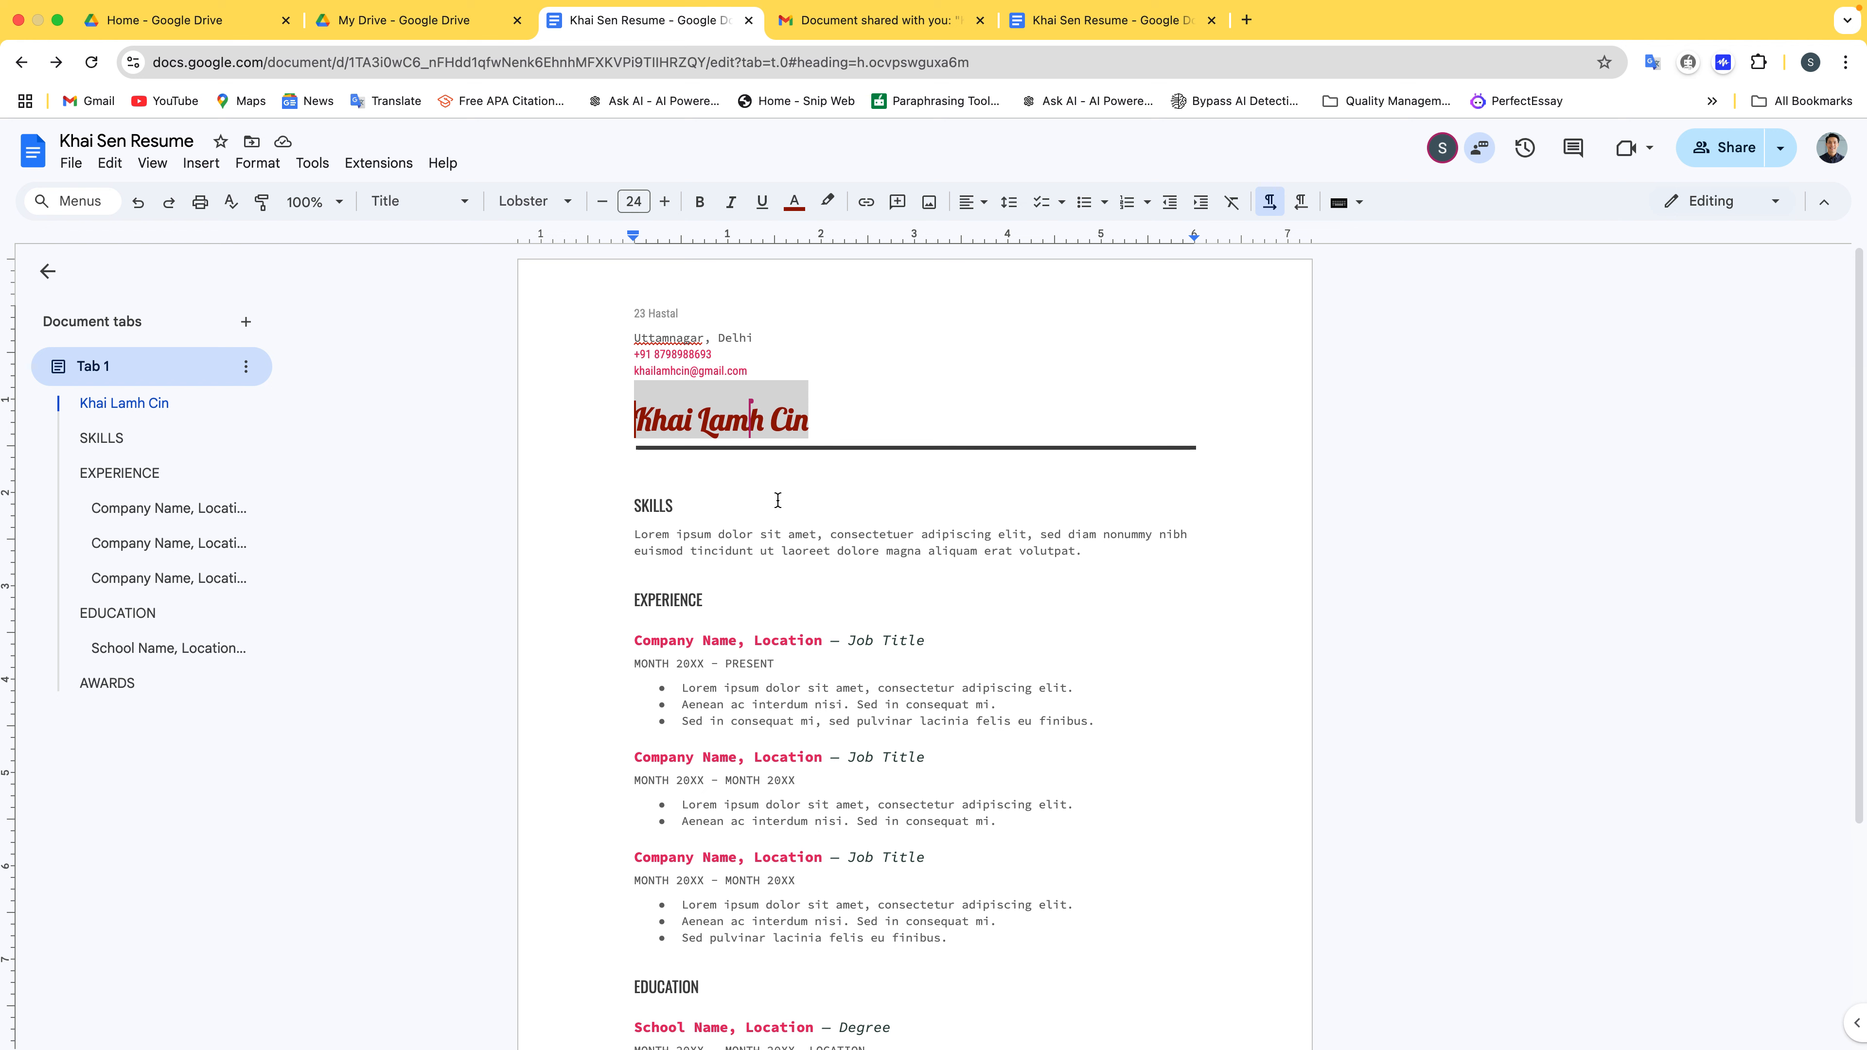
{"action": "left_click", "coordinate": [882, 532]}
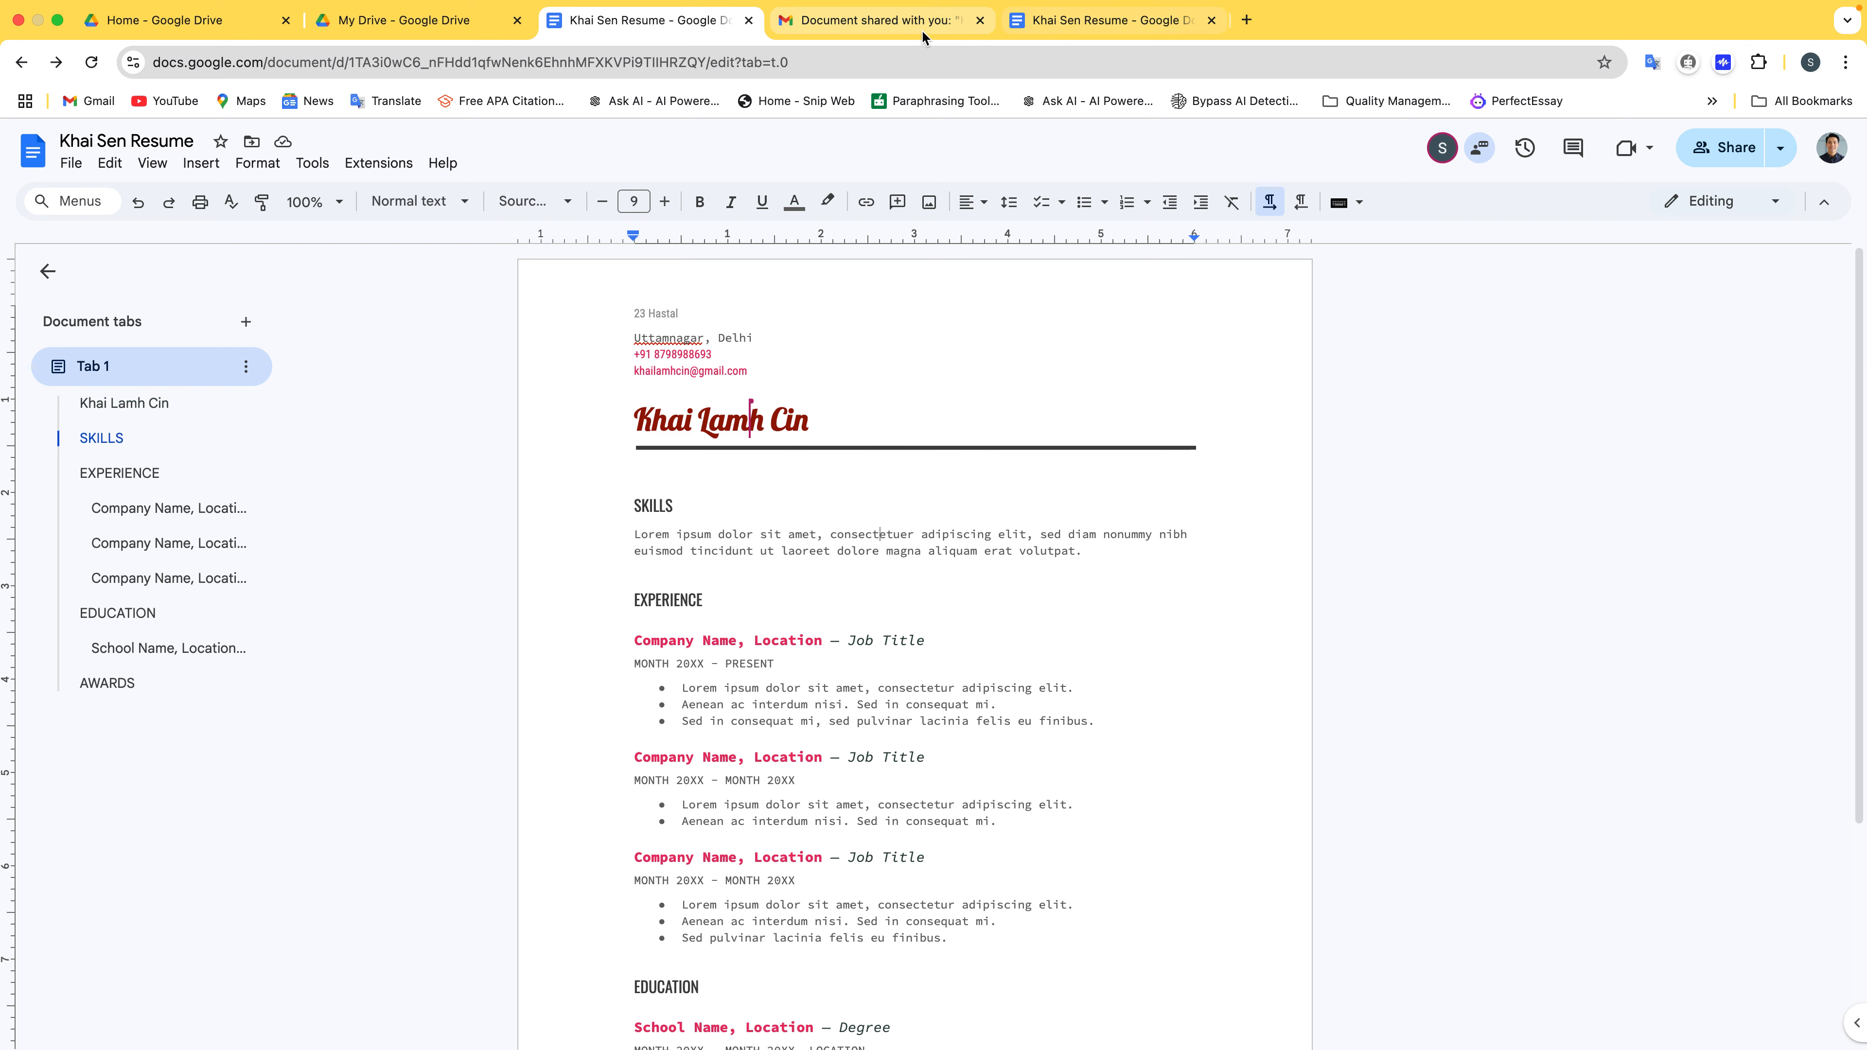
{"action": "left_click", "coordinate": [1185, 26]}
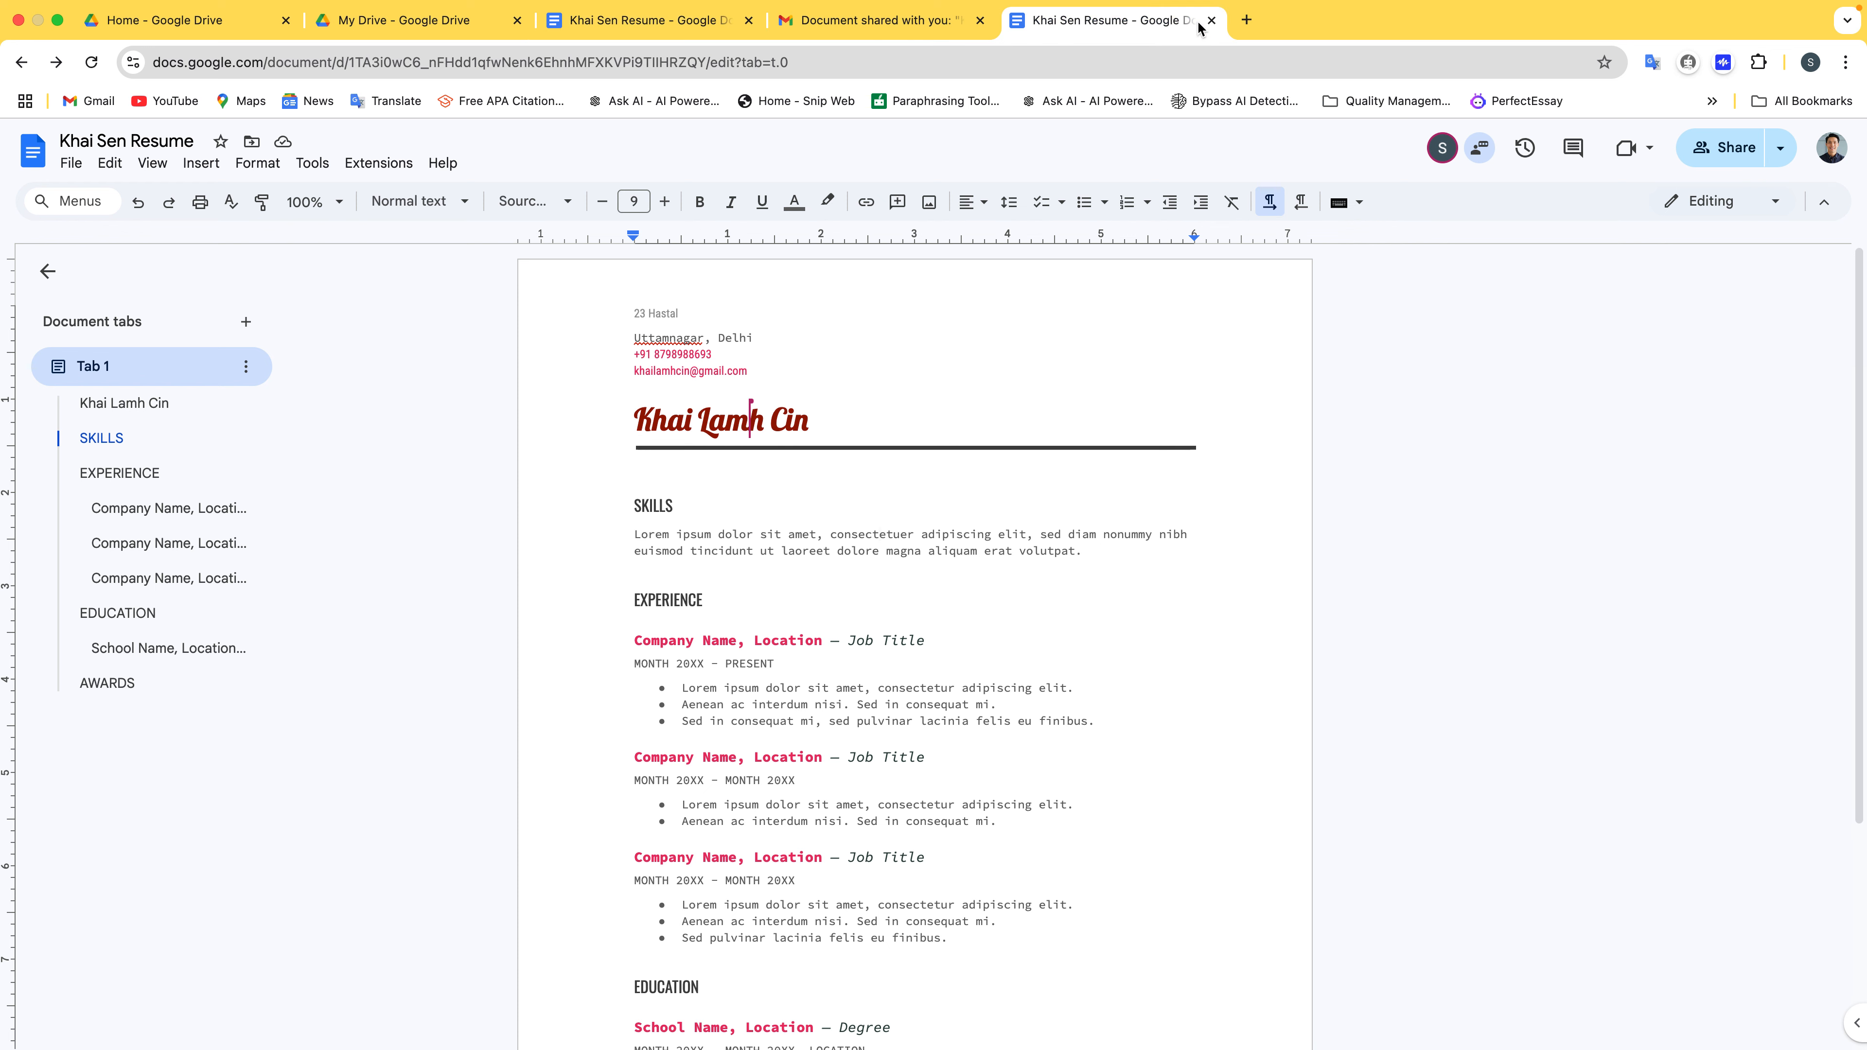
{"action": "left_click", "coordinate": [1211, 21]}
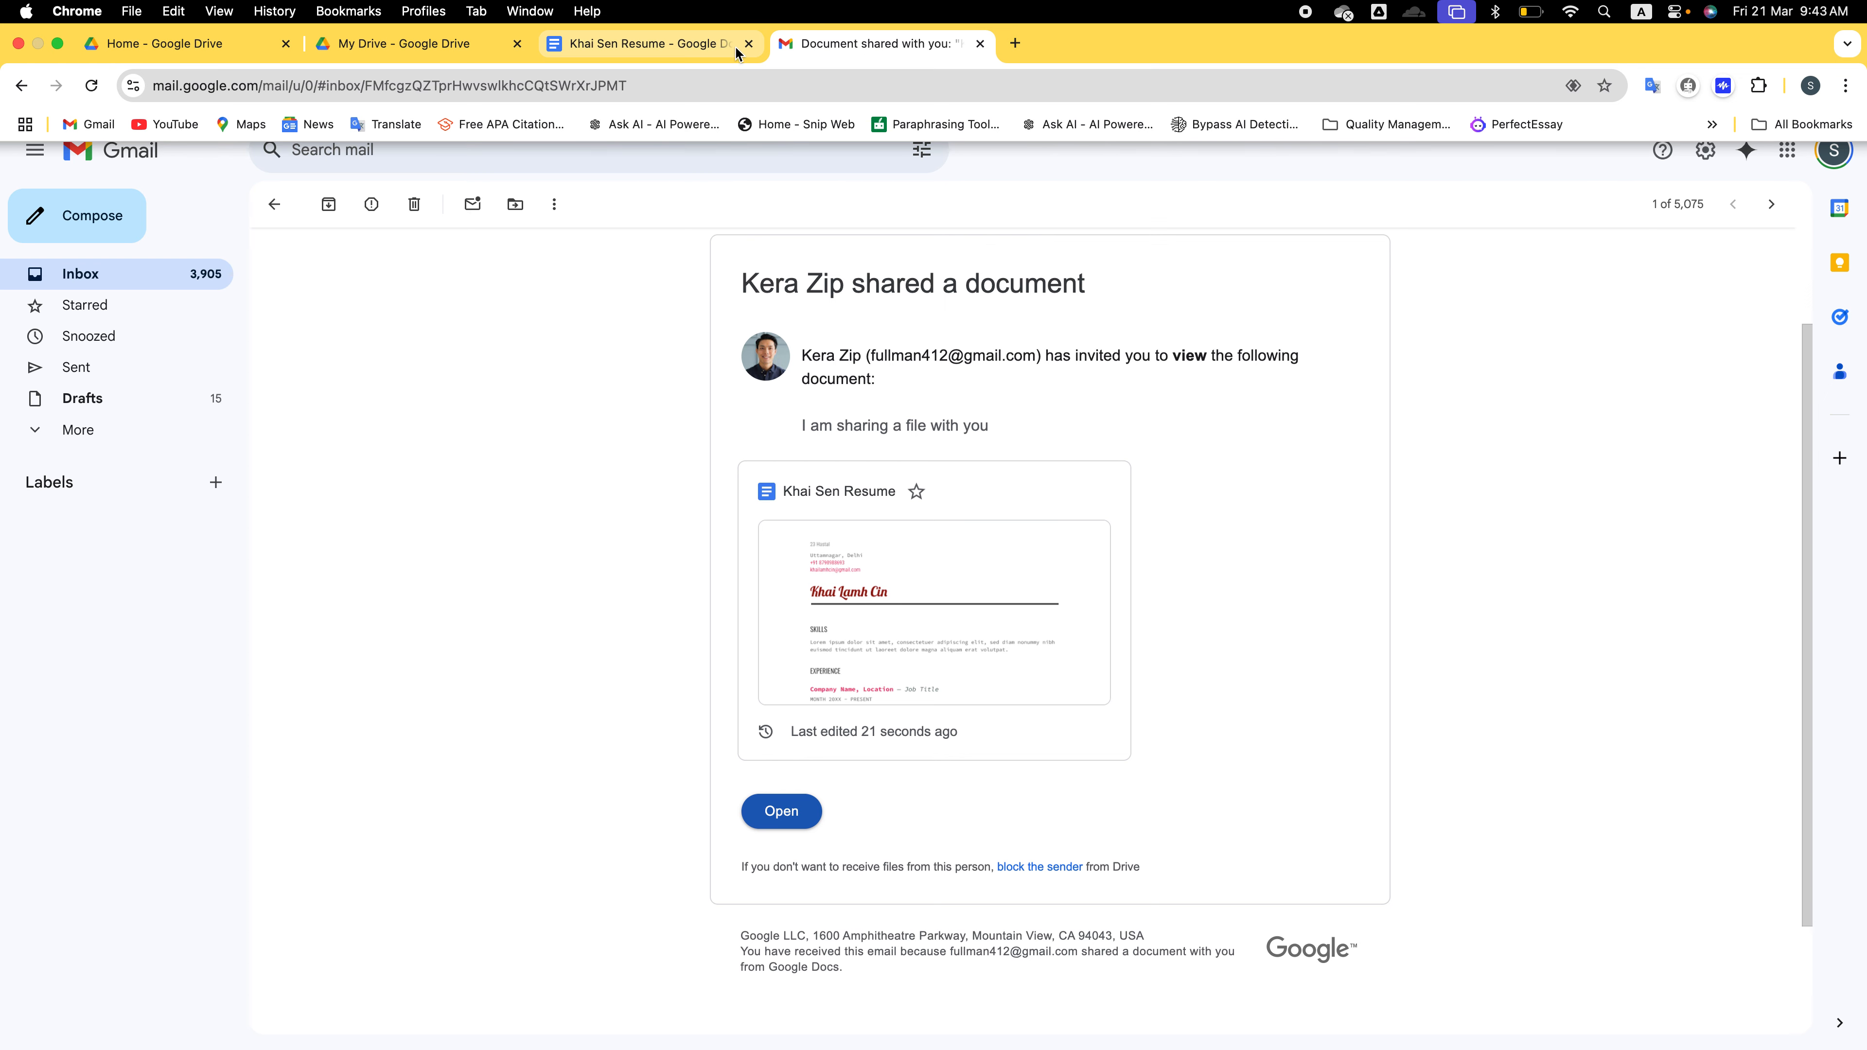
{"action": "left_click", "coordinate": [736, 48]}
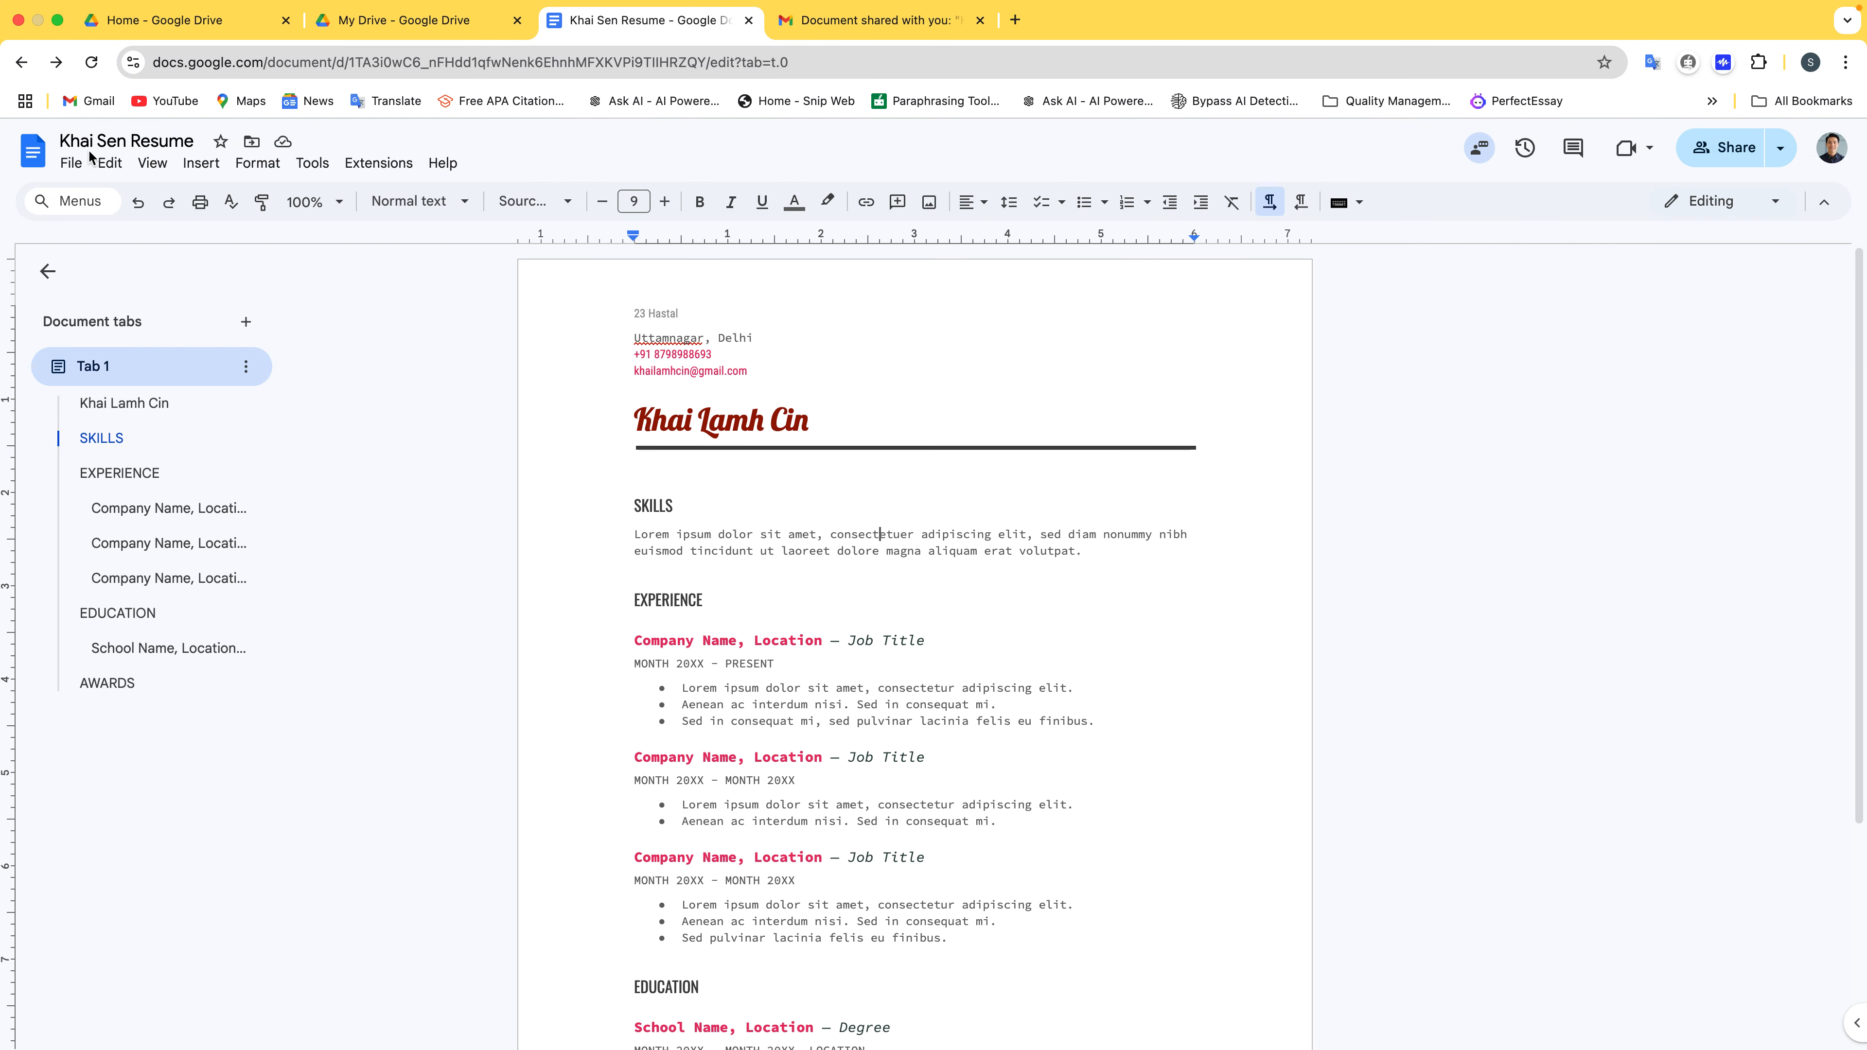
{"action": "left_click", "coordinate": [395, 22]}
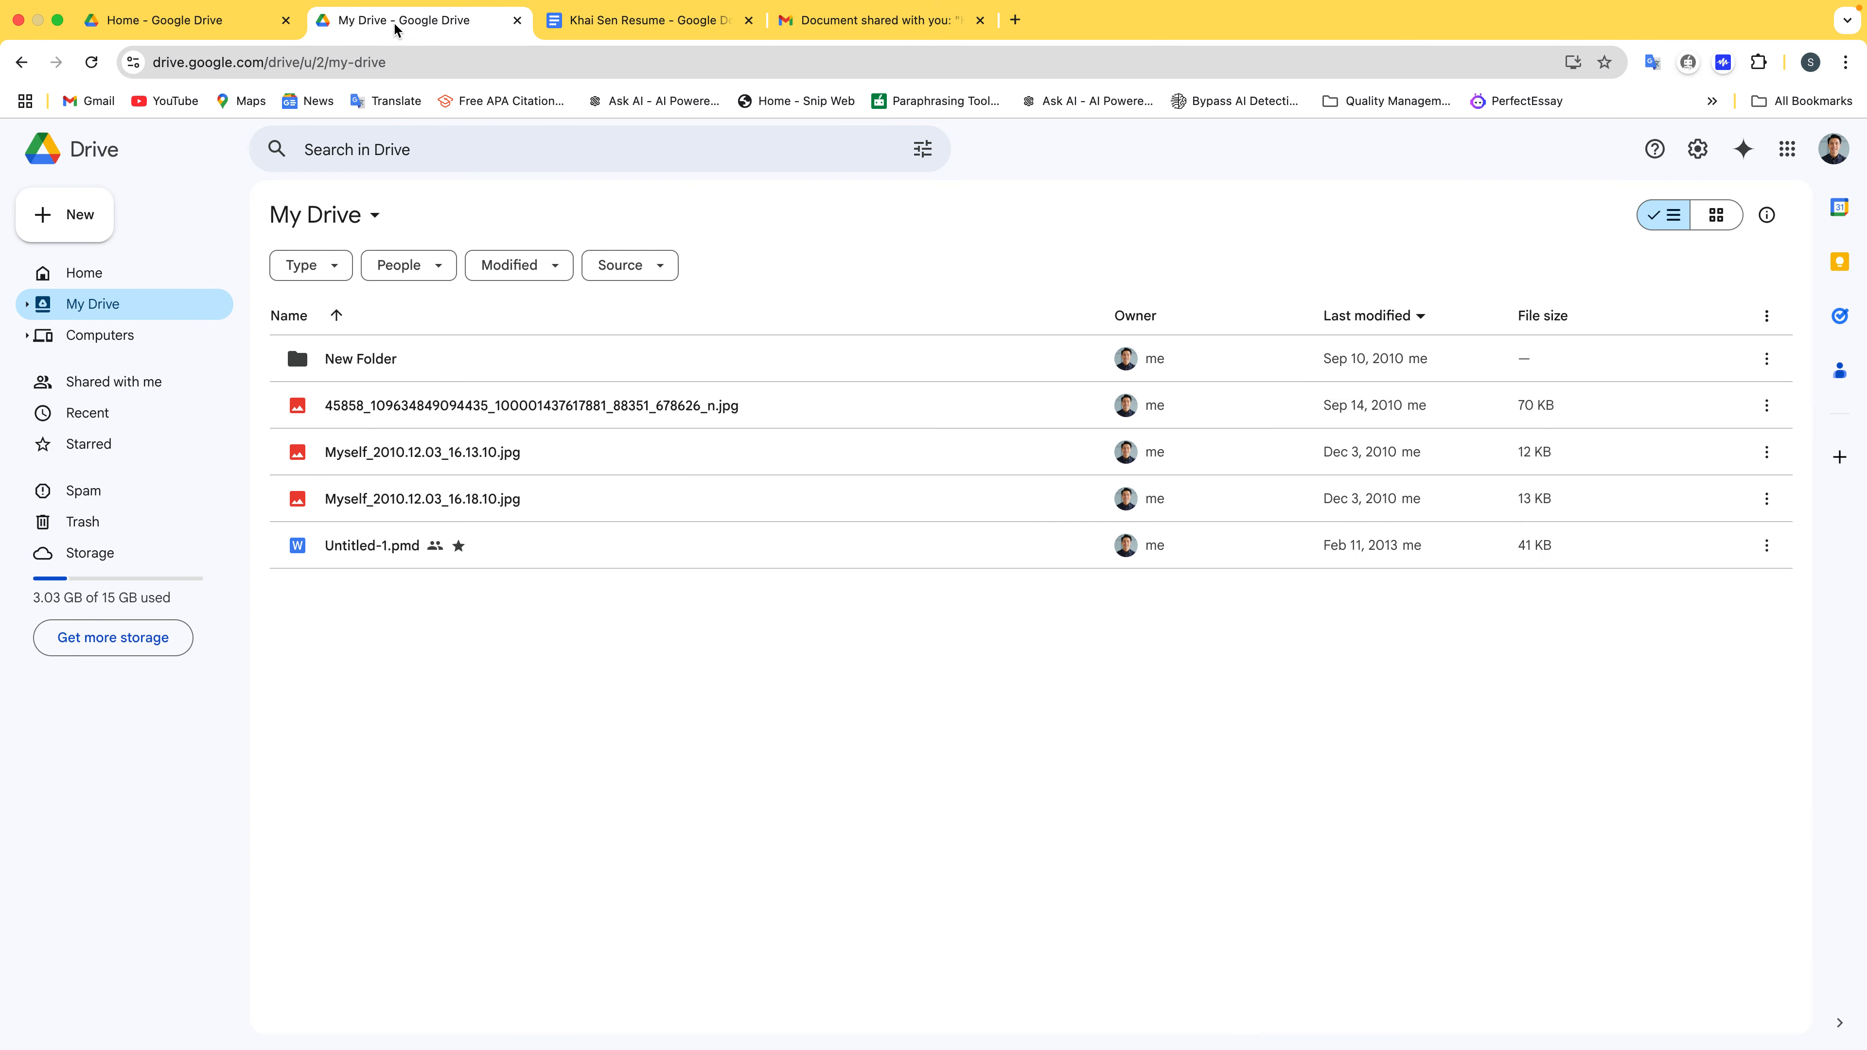
{"action": "left_click", "coordinate": [748, 21]}
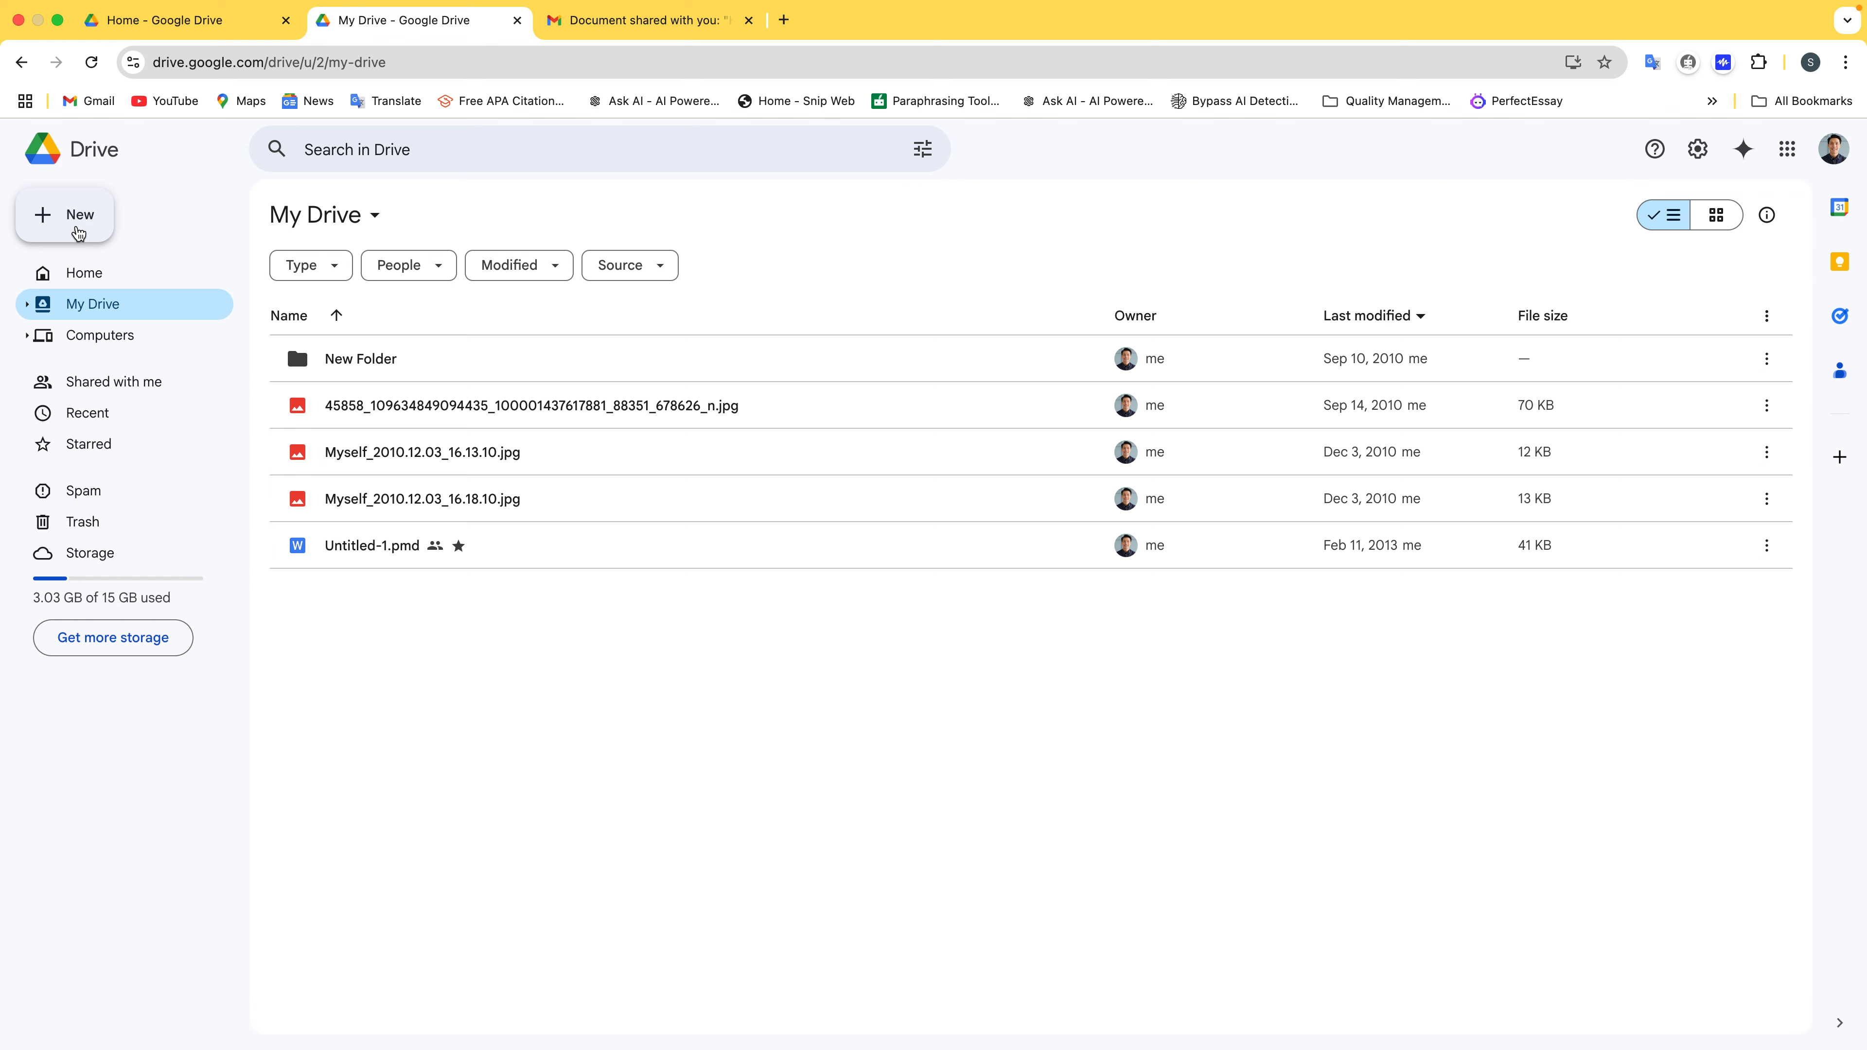
Create a spreadsheet from the Google Sheets To-do list template and dismiss the Dropdown chips promotion
{"action": "left_click", "coordinate": [79, 232]}
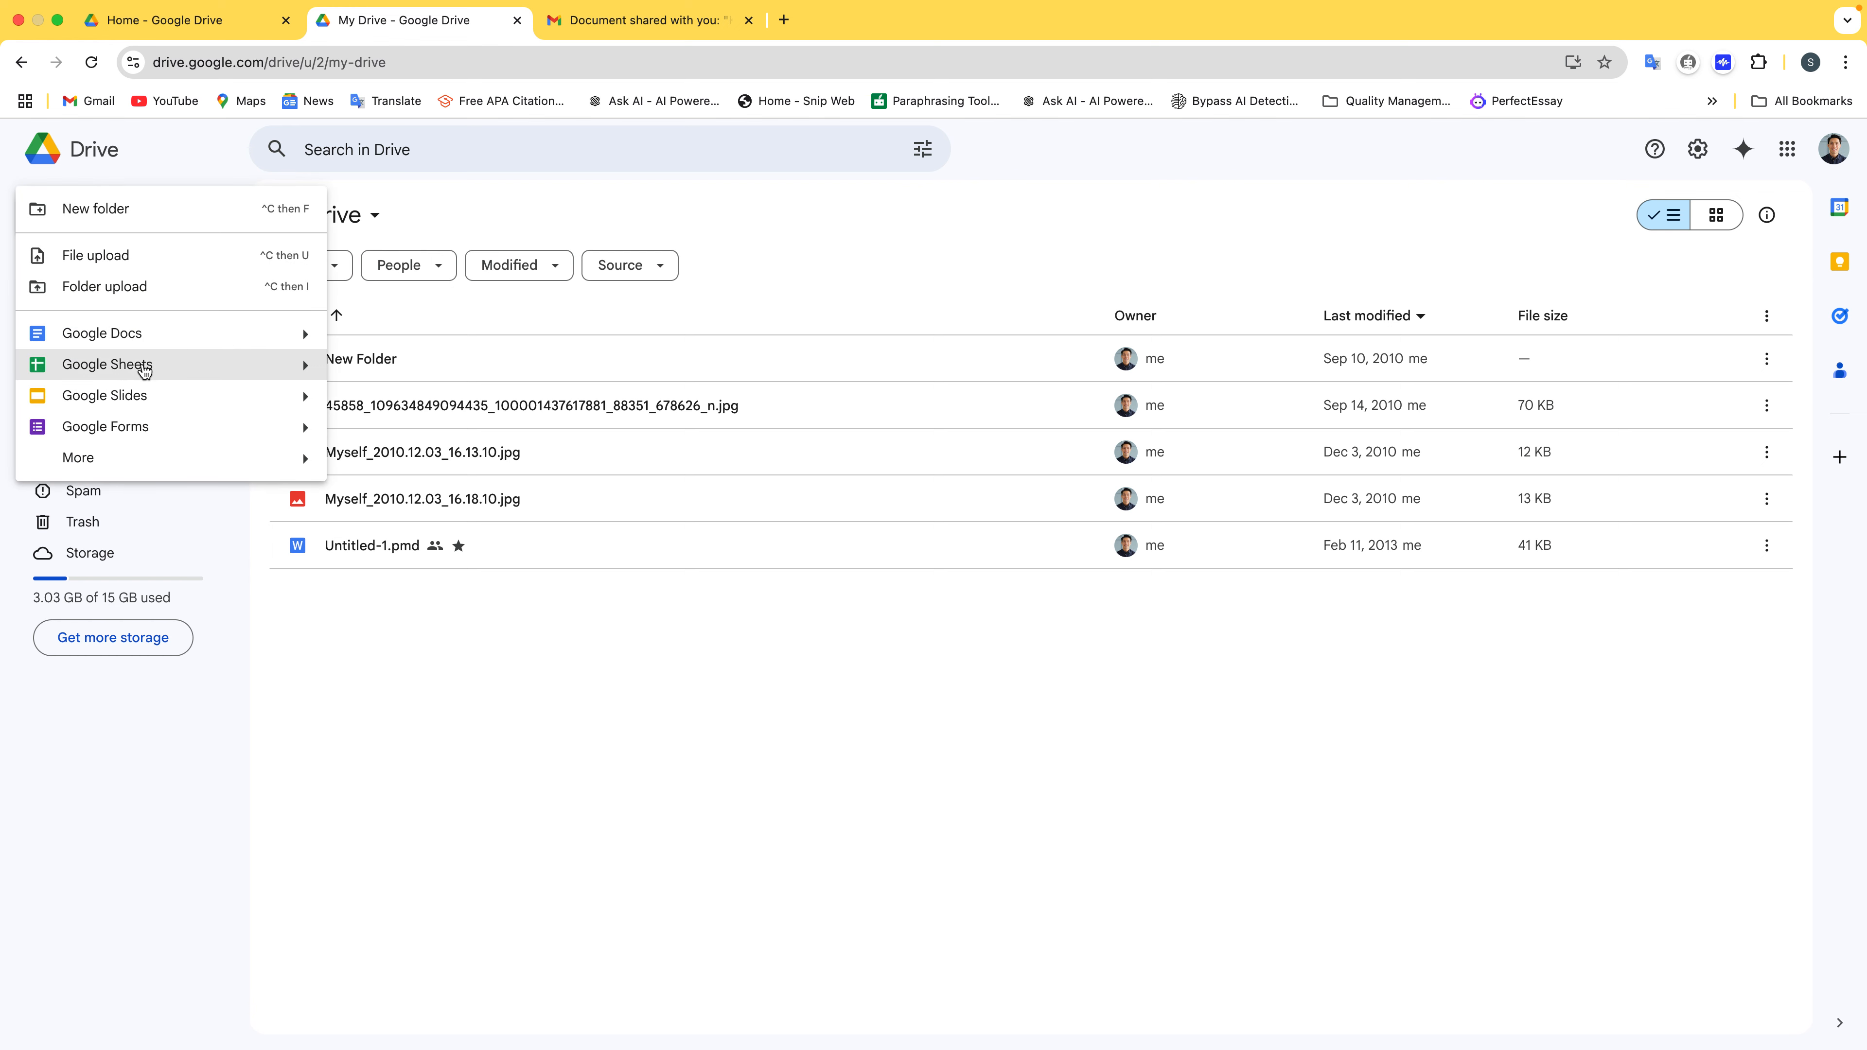
{"action": "mouse_move", "coordinate": [307, 366]}
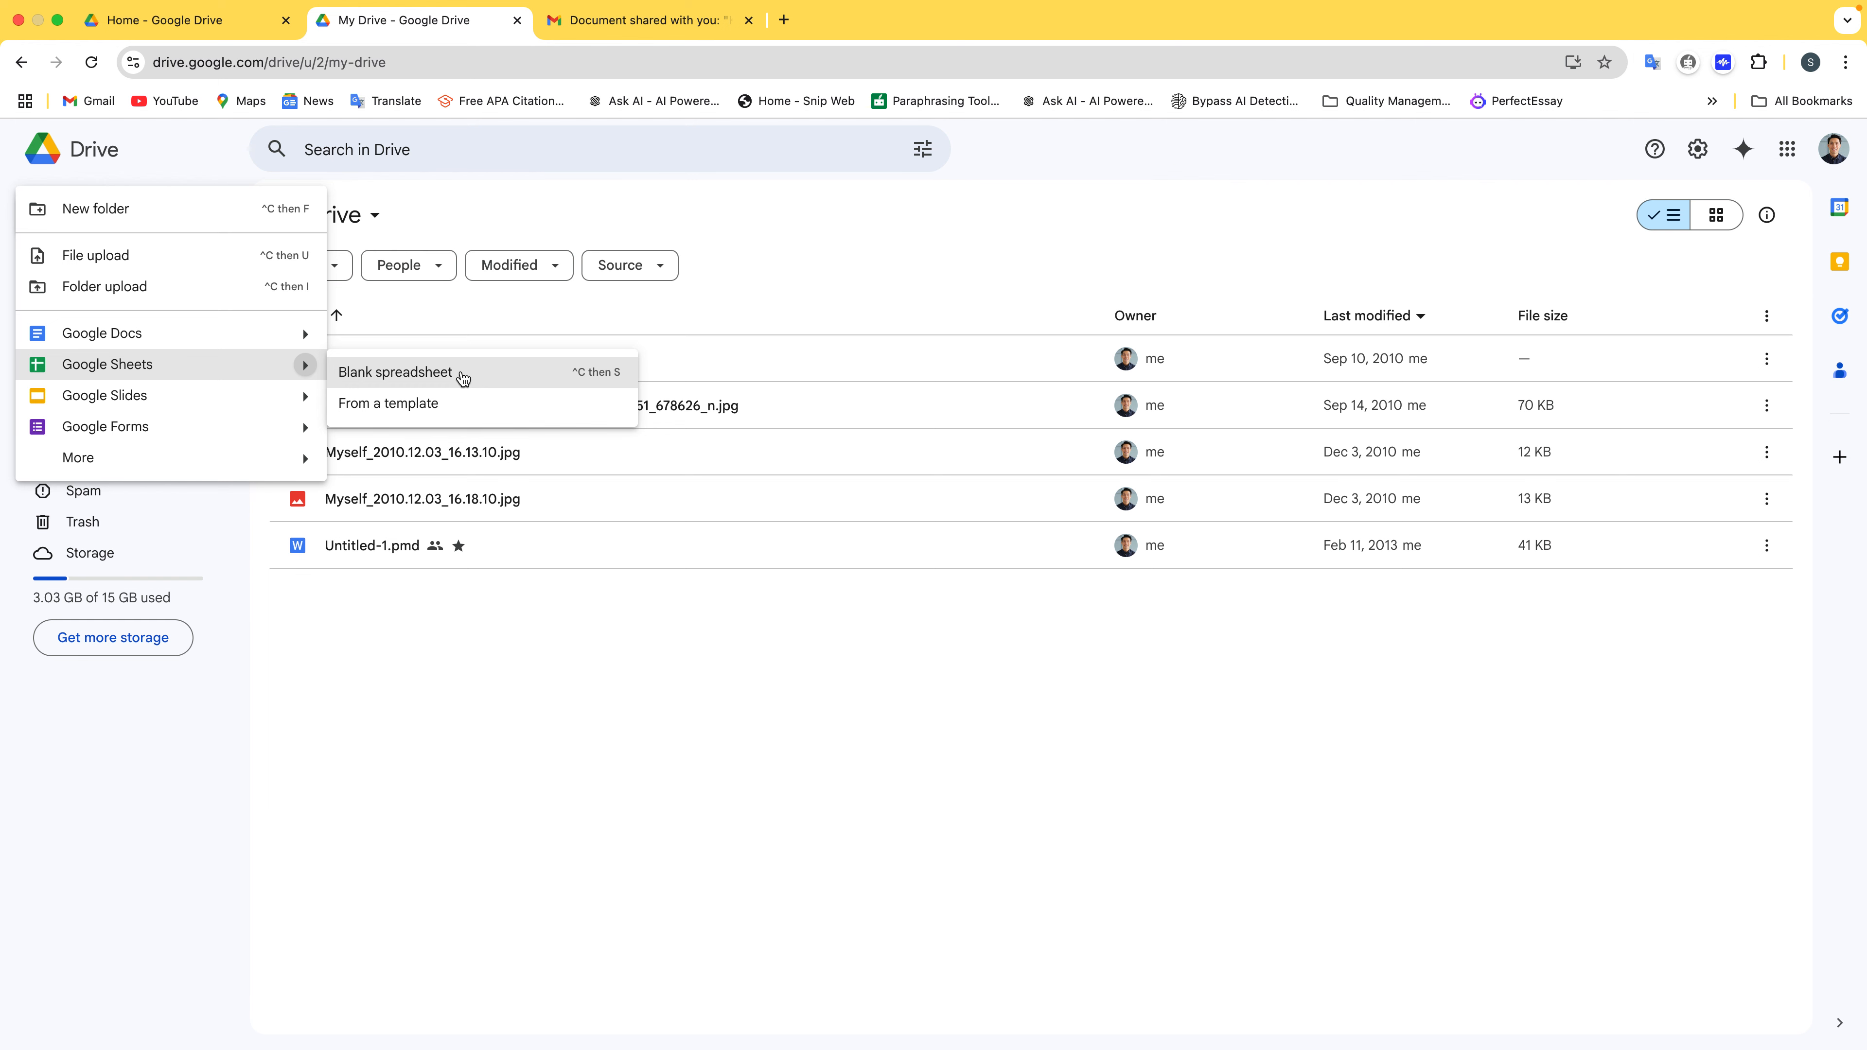
{"action": "left_click", "coordinate": [470, 420]}
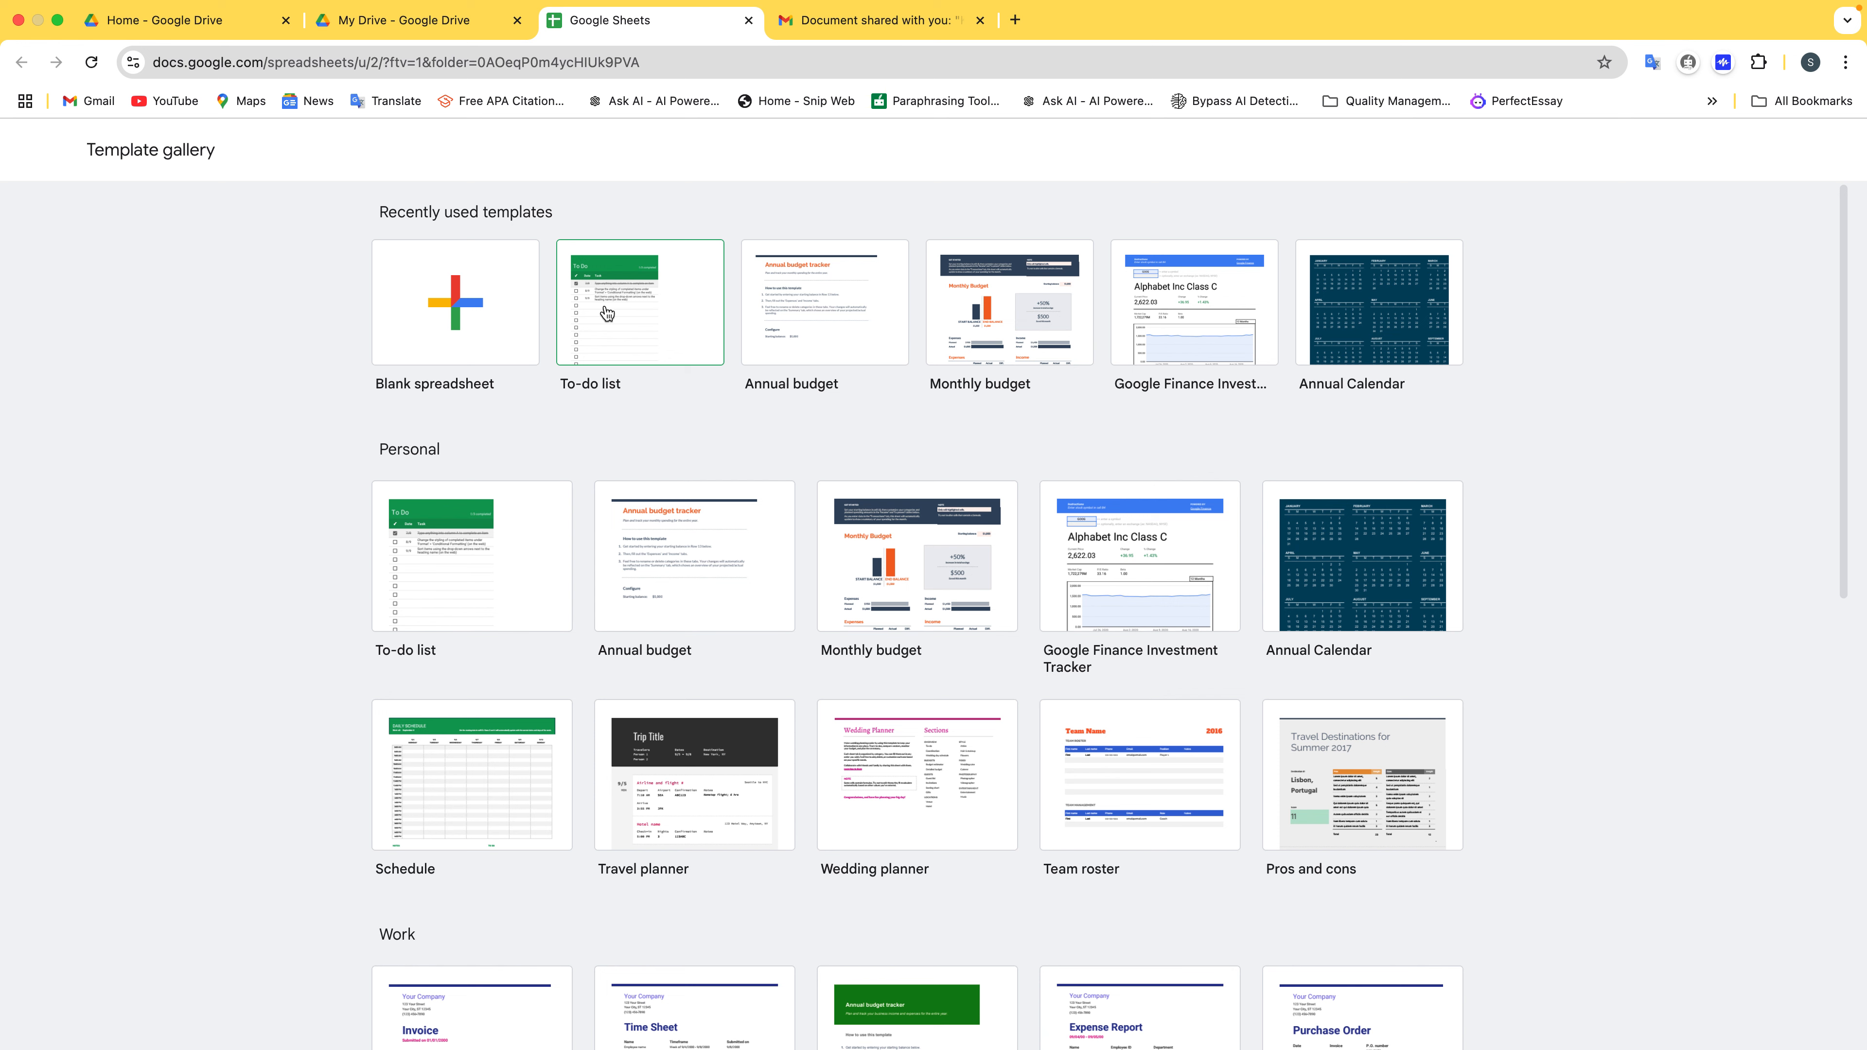
{"action": "left_click", "coordinate": [604, 304]}
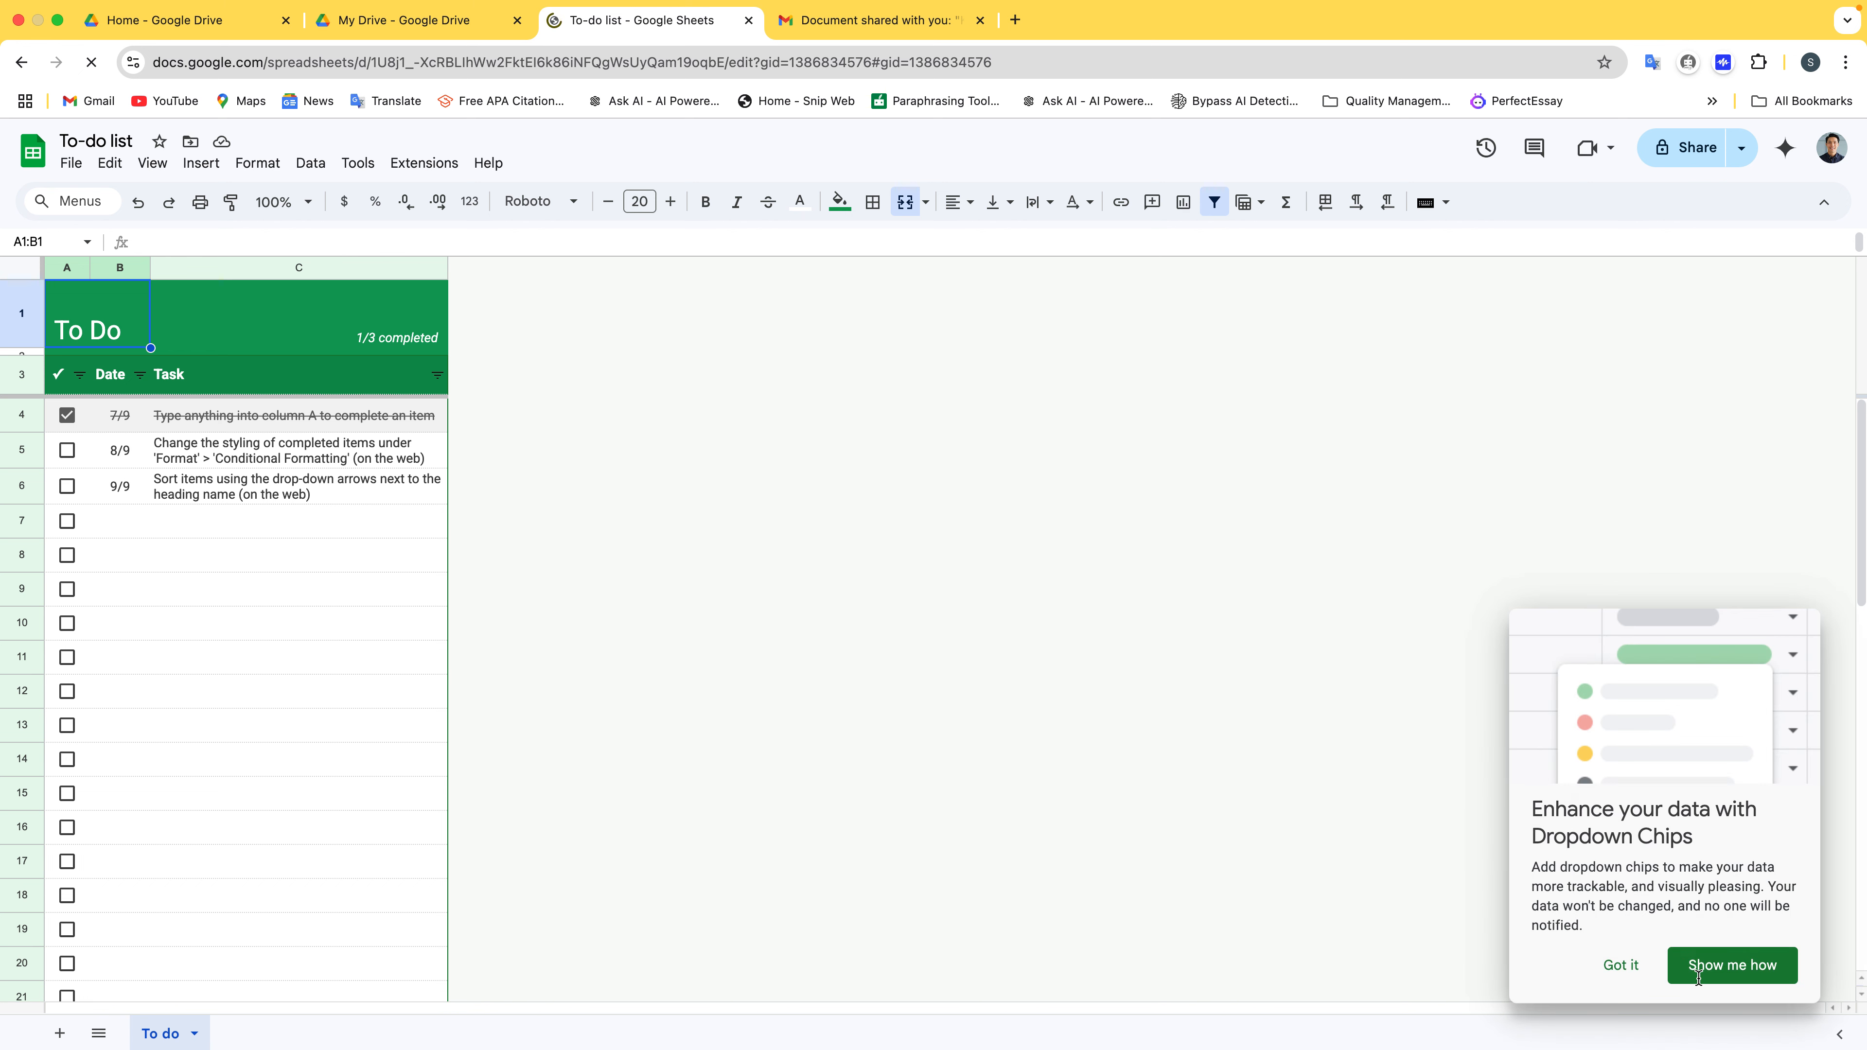
{"action": "left_click", "coordinate": [1689, 963]}
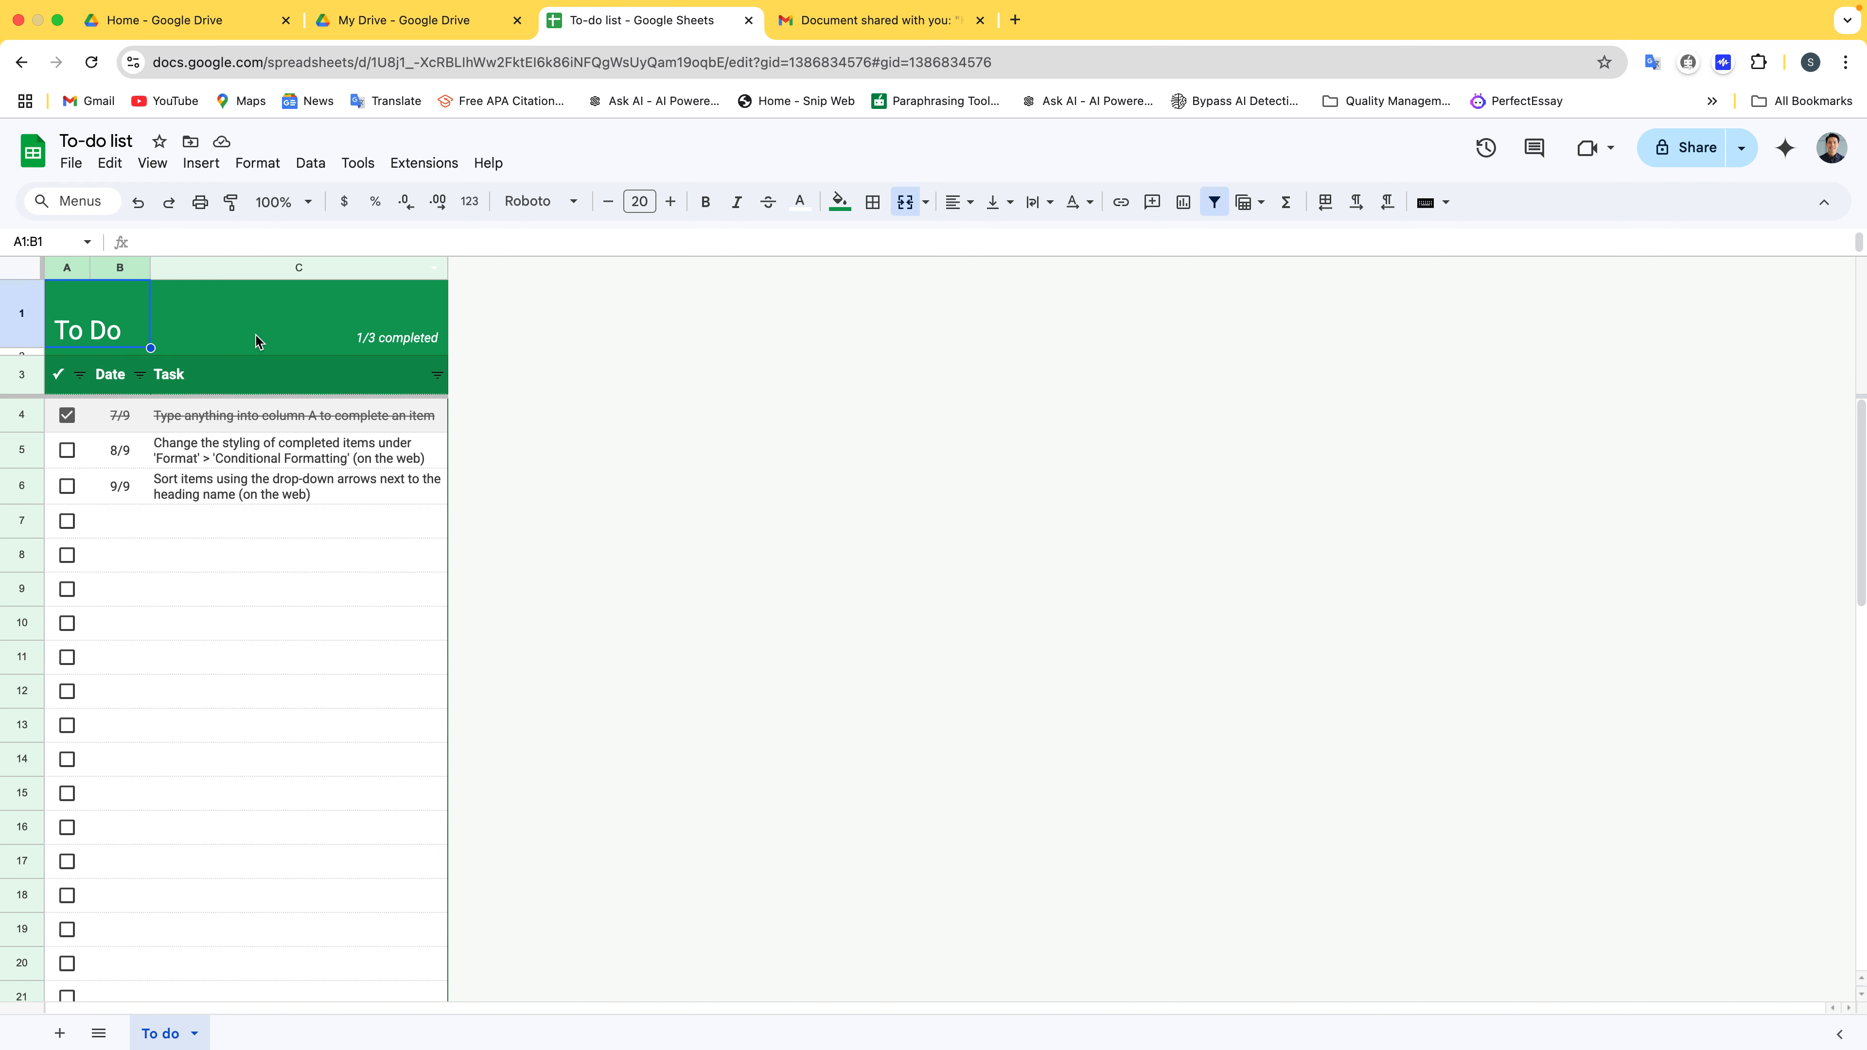
Tick the second and third tasks and inspect the 3/3 completed count formula in C1
{"action": "left_click", "coordinate": [67, 450]}
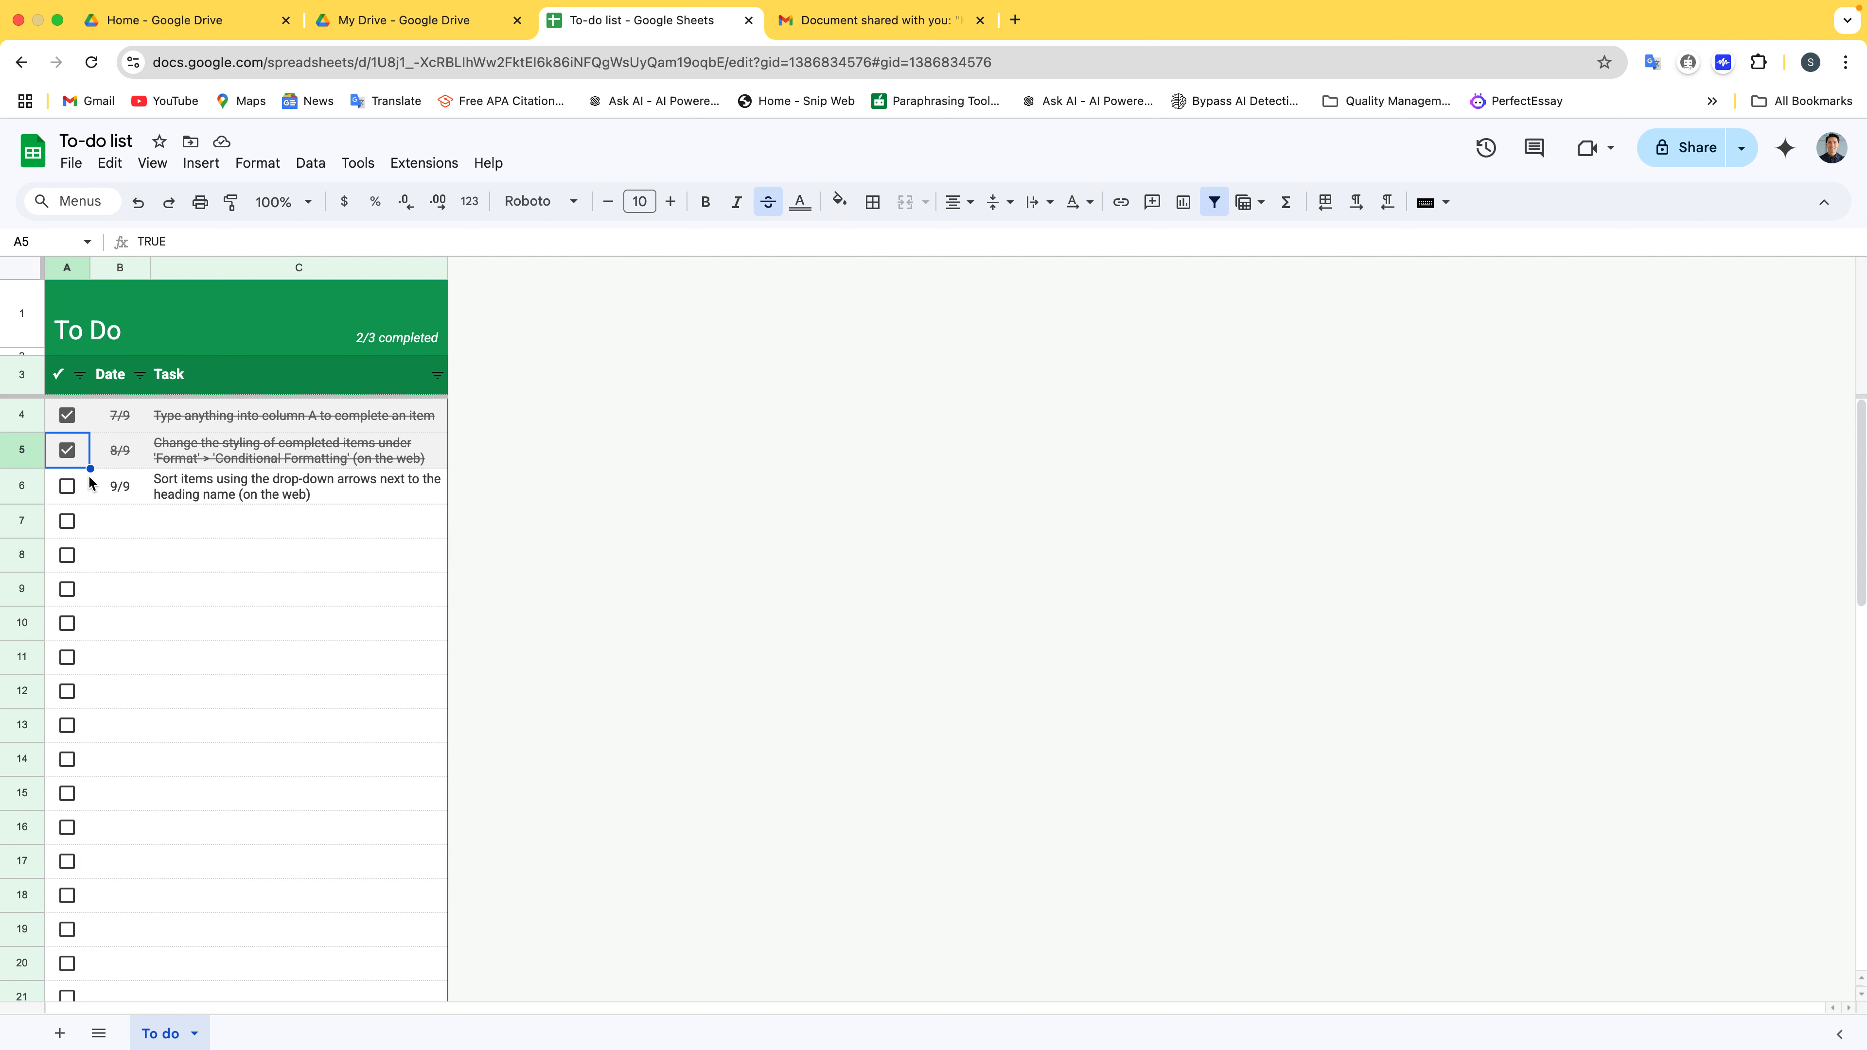
{"action": "left_click", "coordinate": [67, 485]}
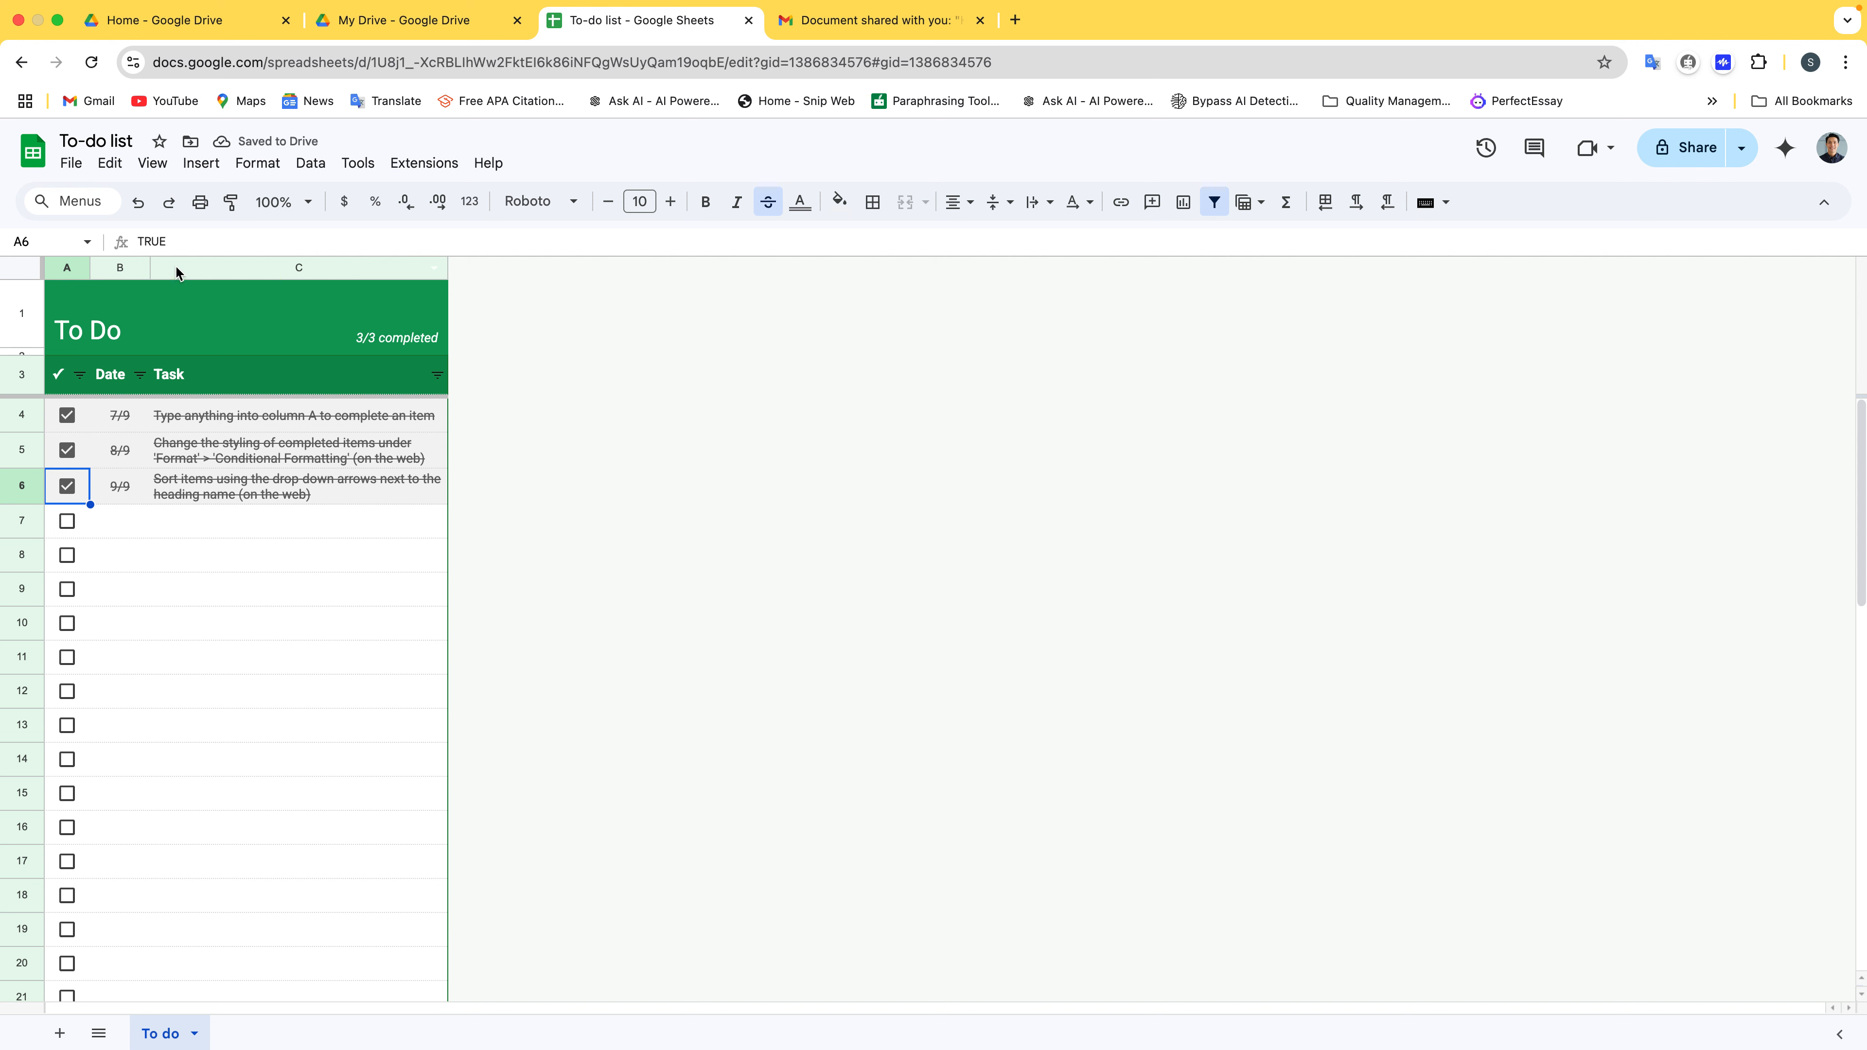
{"action": "left_click", "coordinate": [186, 303]}
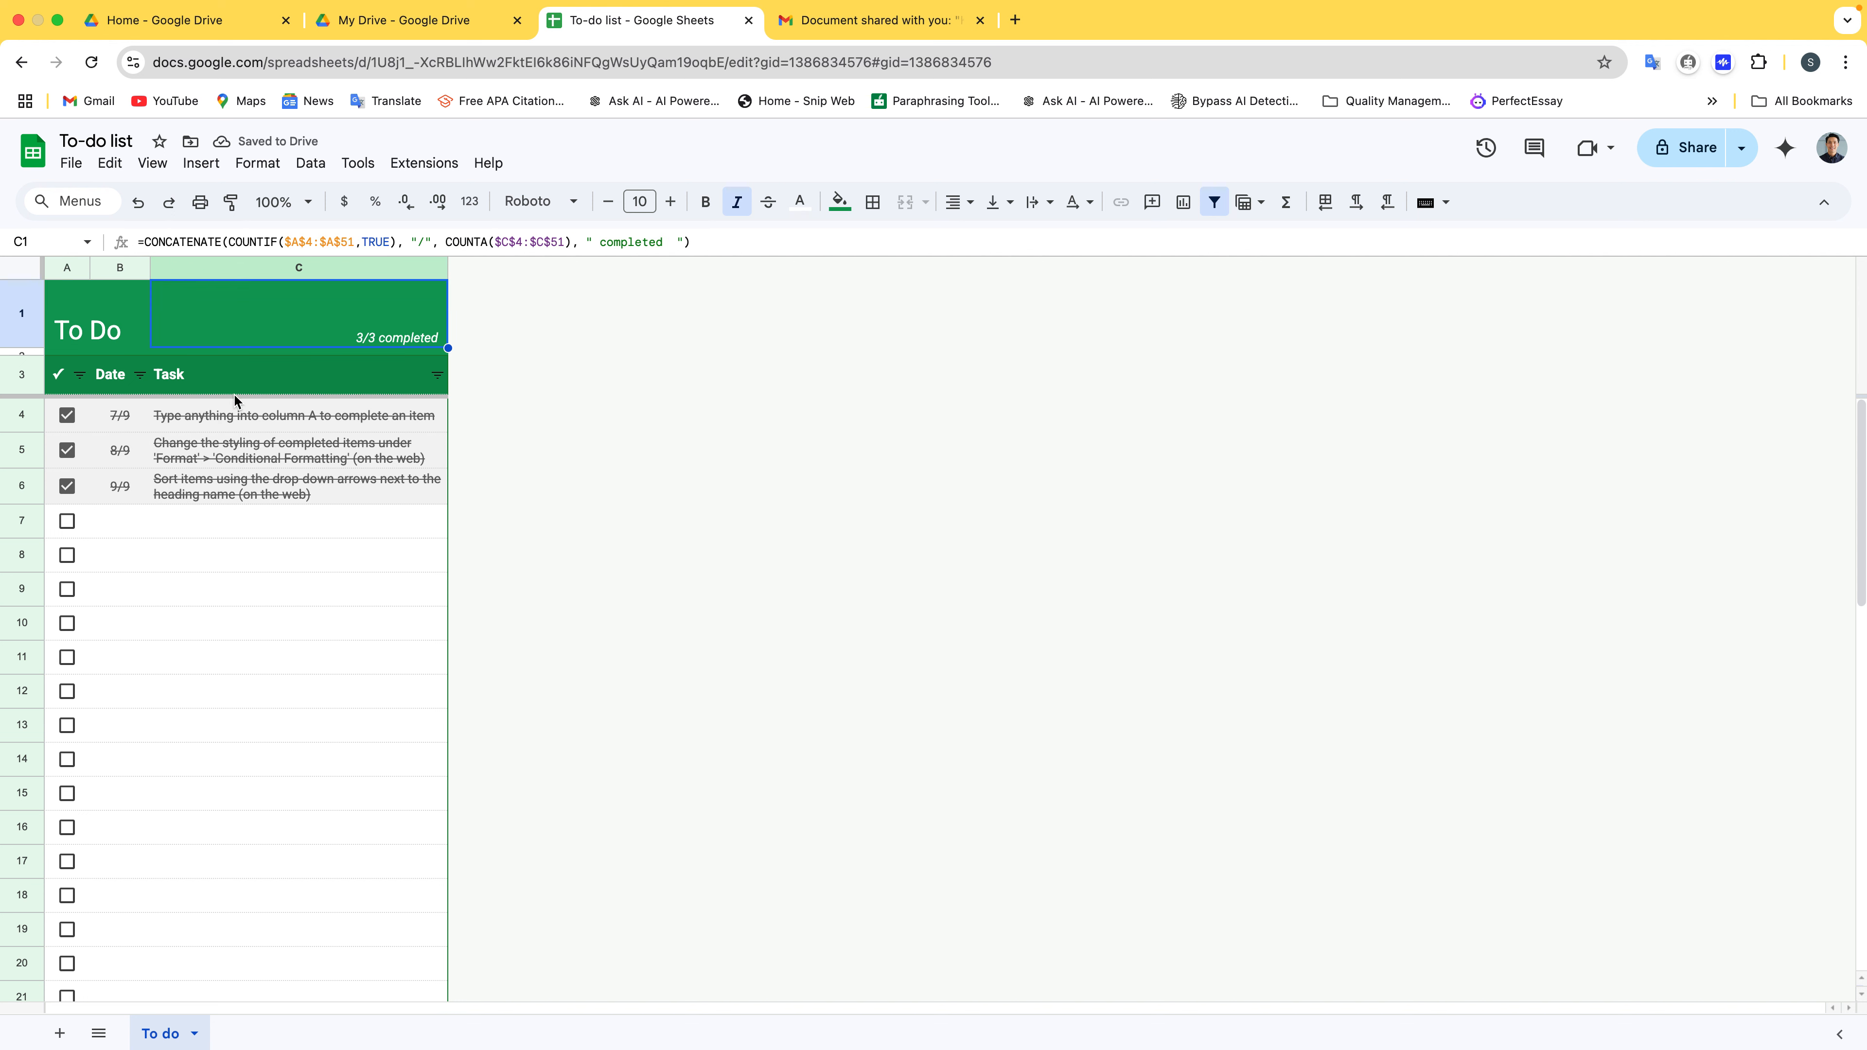
Select the whole of row 1 and bring up its row actions menu
{"action": "left_click", "coordinate": [252, 565]}
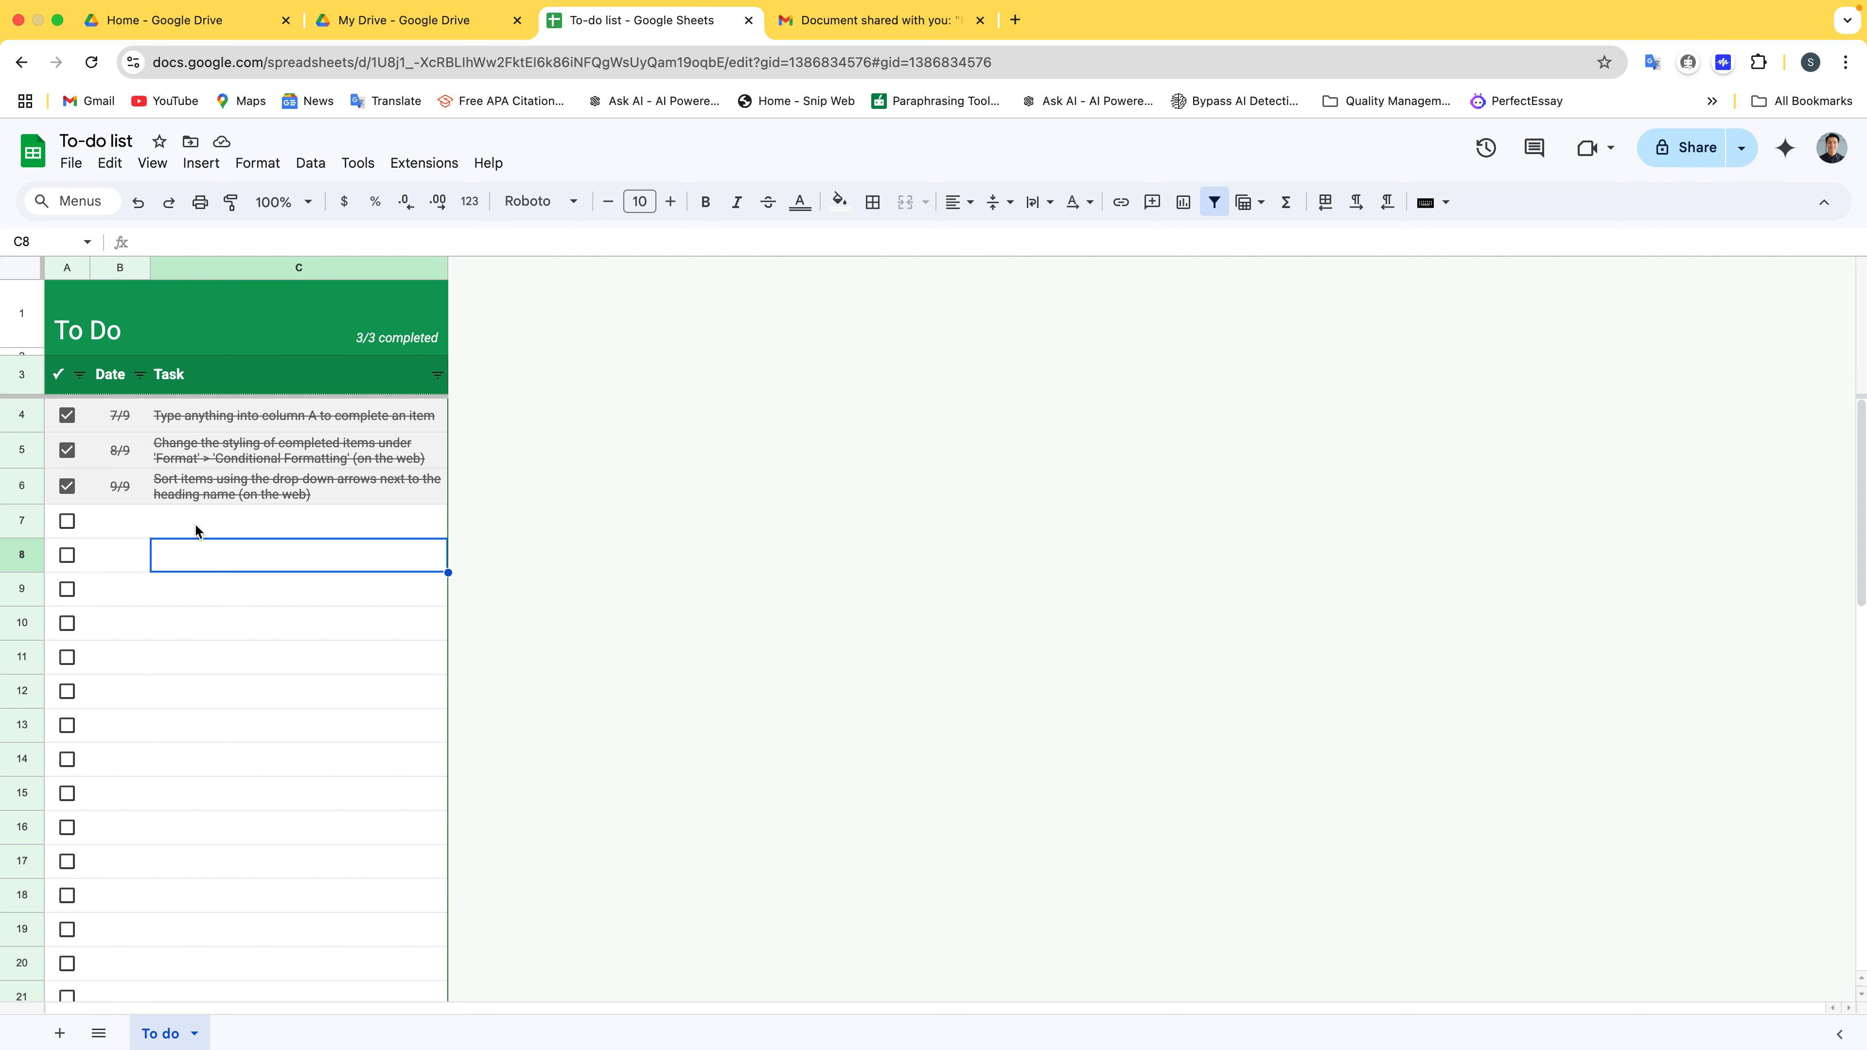
{"action": "left_click", "coordinate": [16, 290]}
{"action": "right_click", "coordinate": [16, 291]}
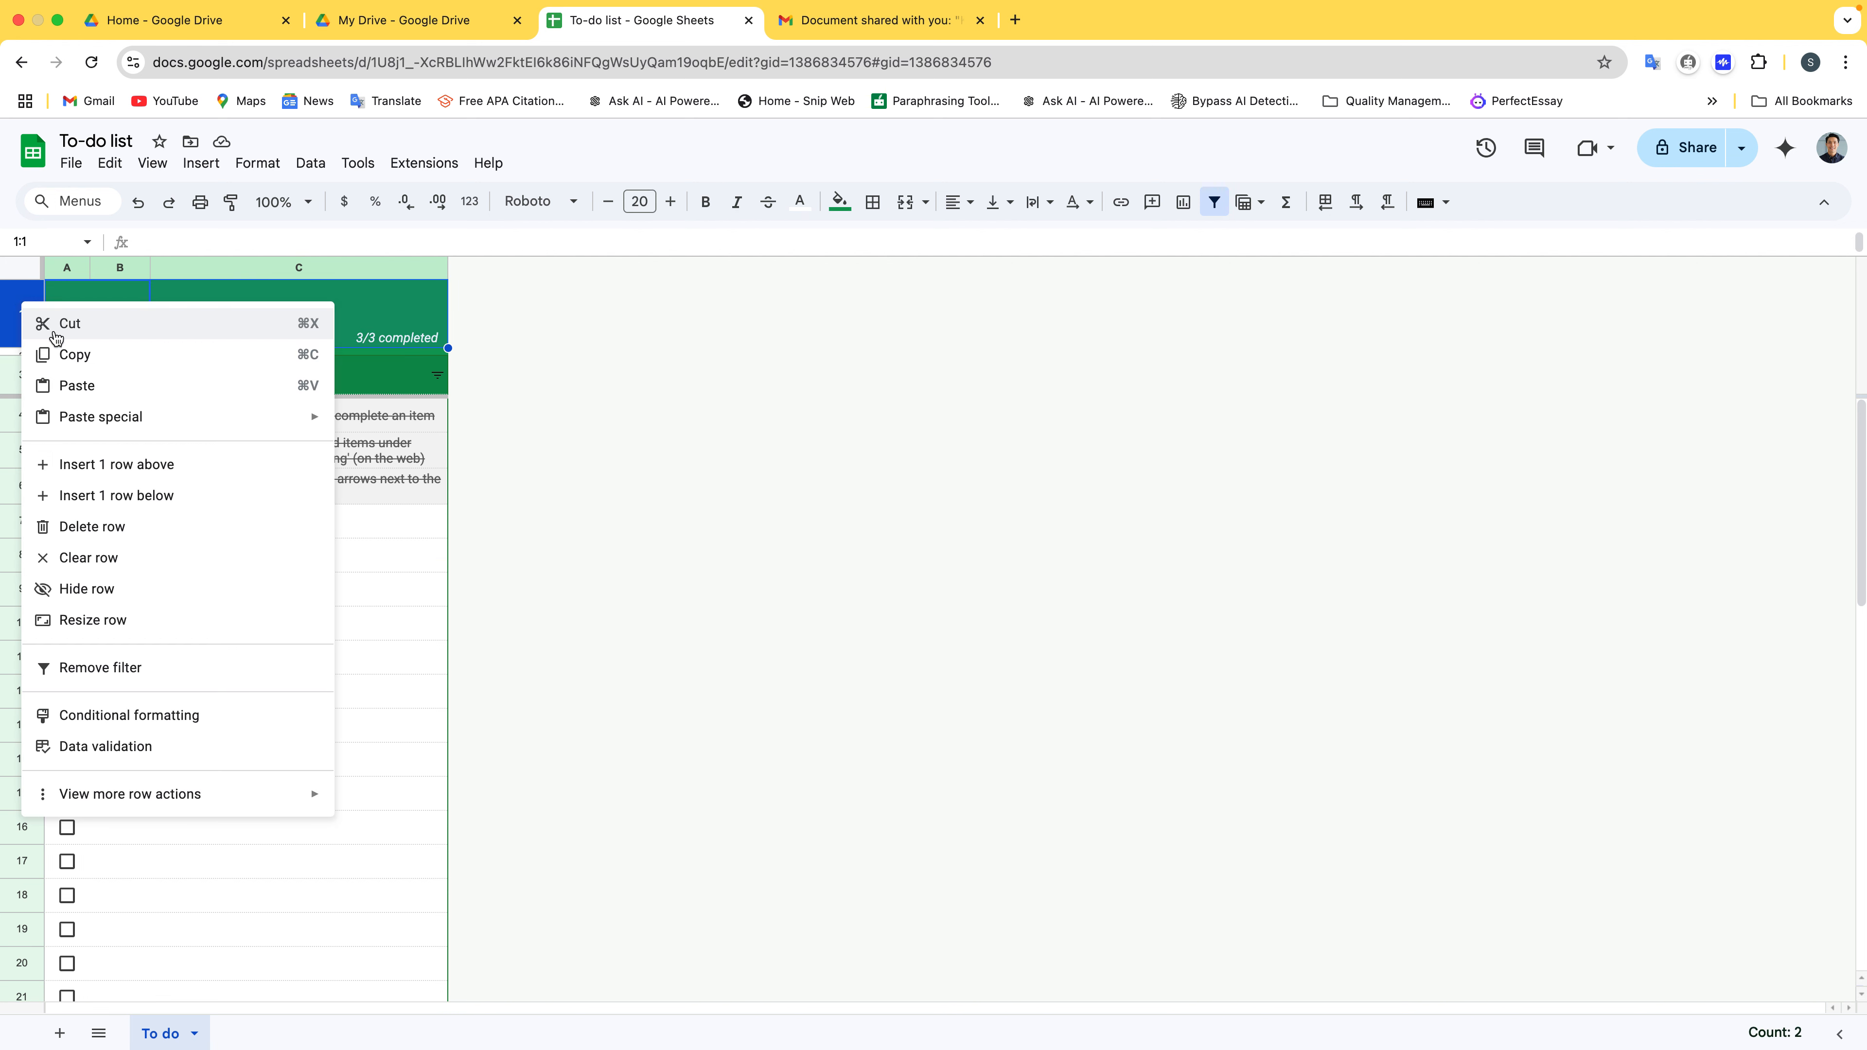
Dismiss the row menu and rename the To do sheet to January
{"action": "left_click", "coordinate": [657, 626]}
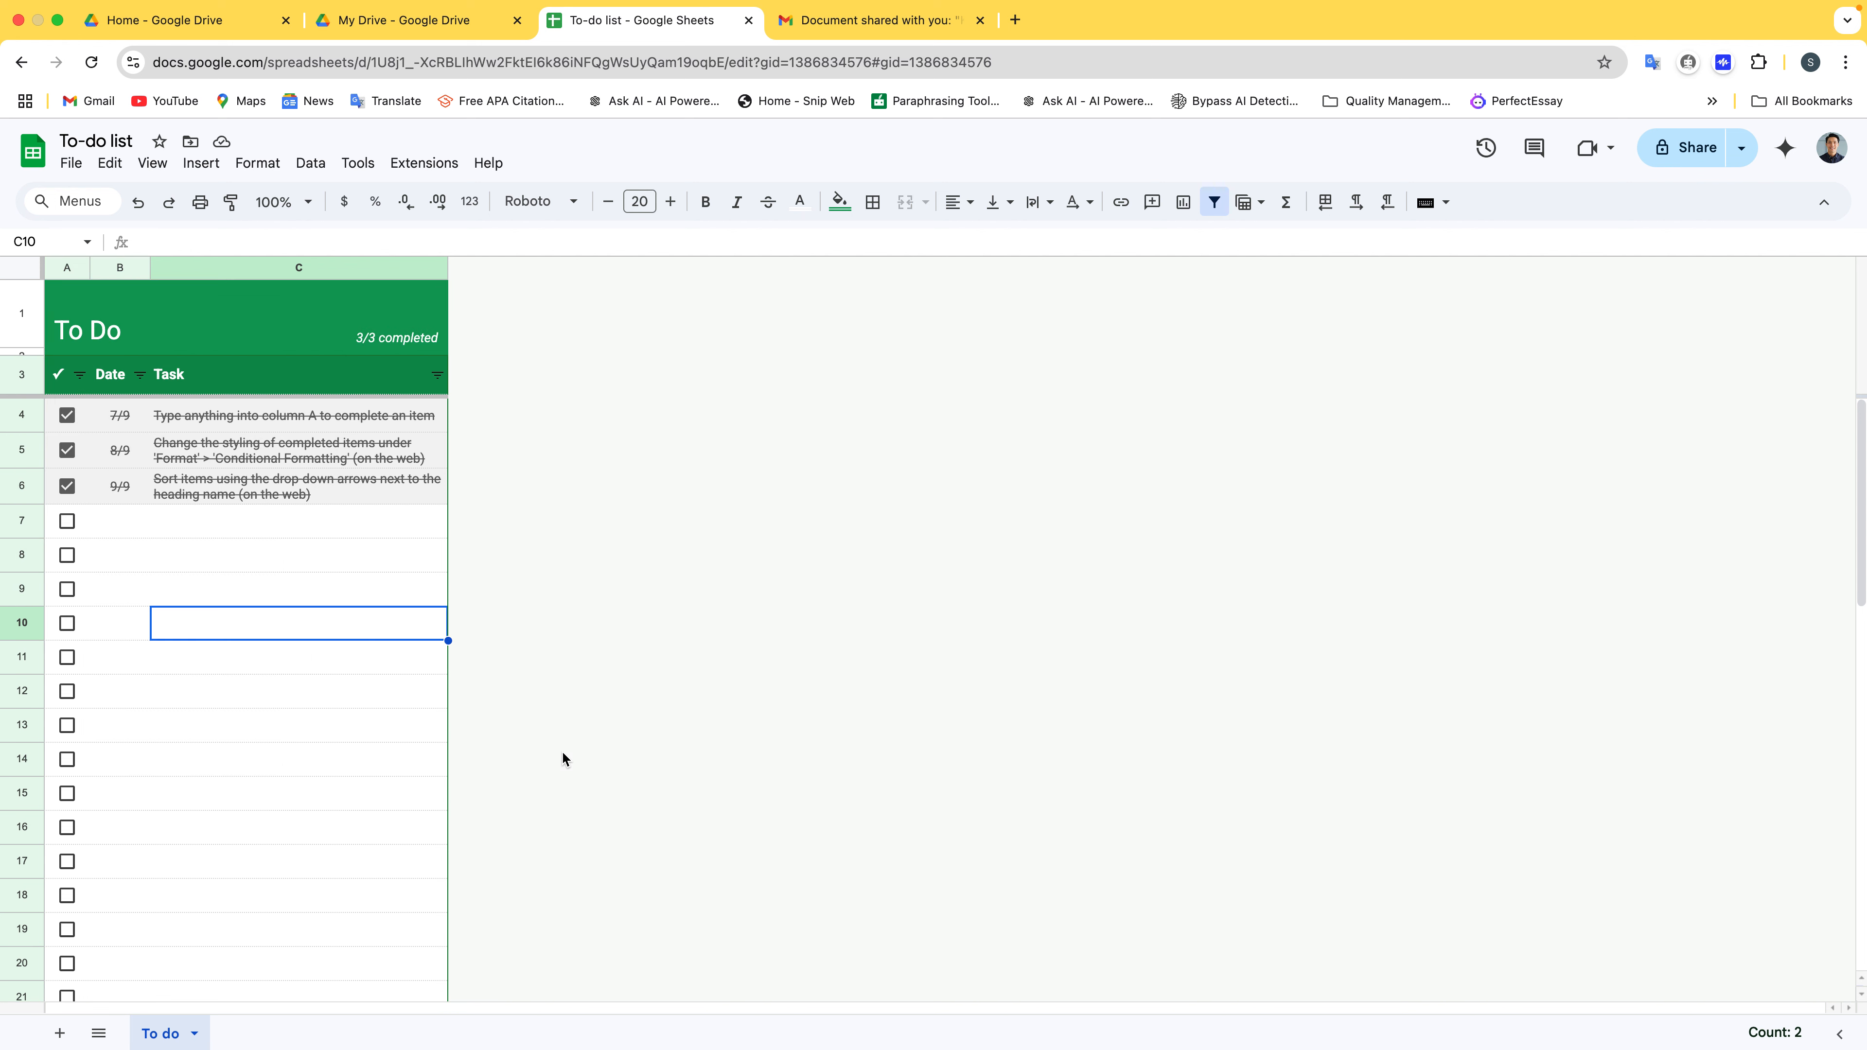
{"action": "double_click", "coordinate": [169, 1035]}
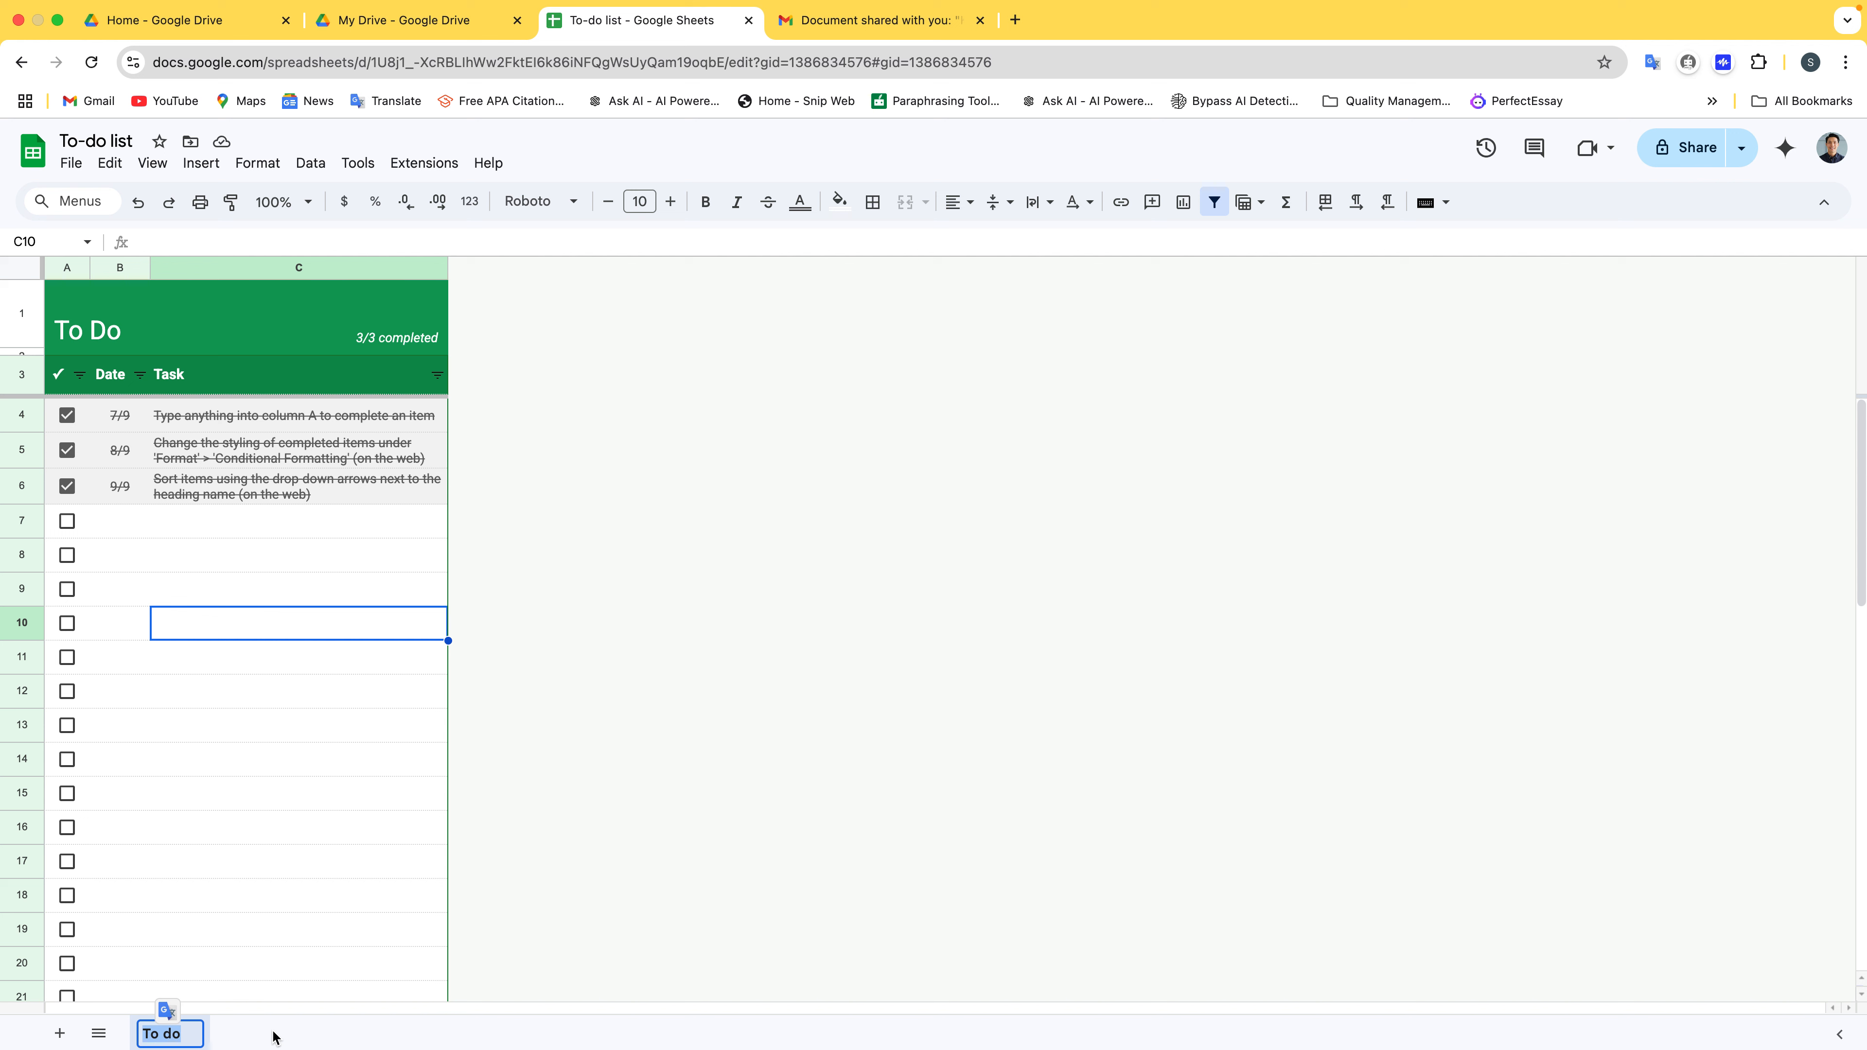
{"action": "type", "text": "January"}
{"action": "key", "text": "Return"}
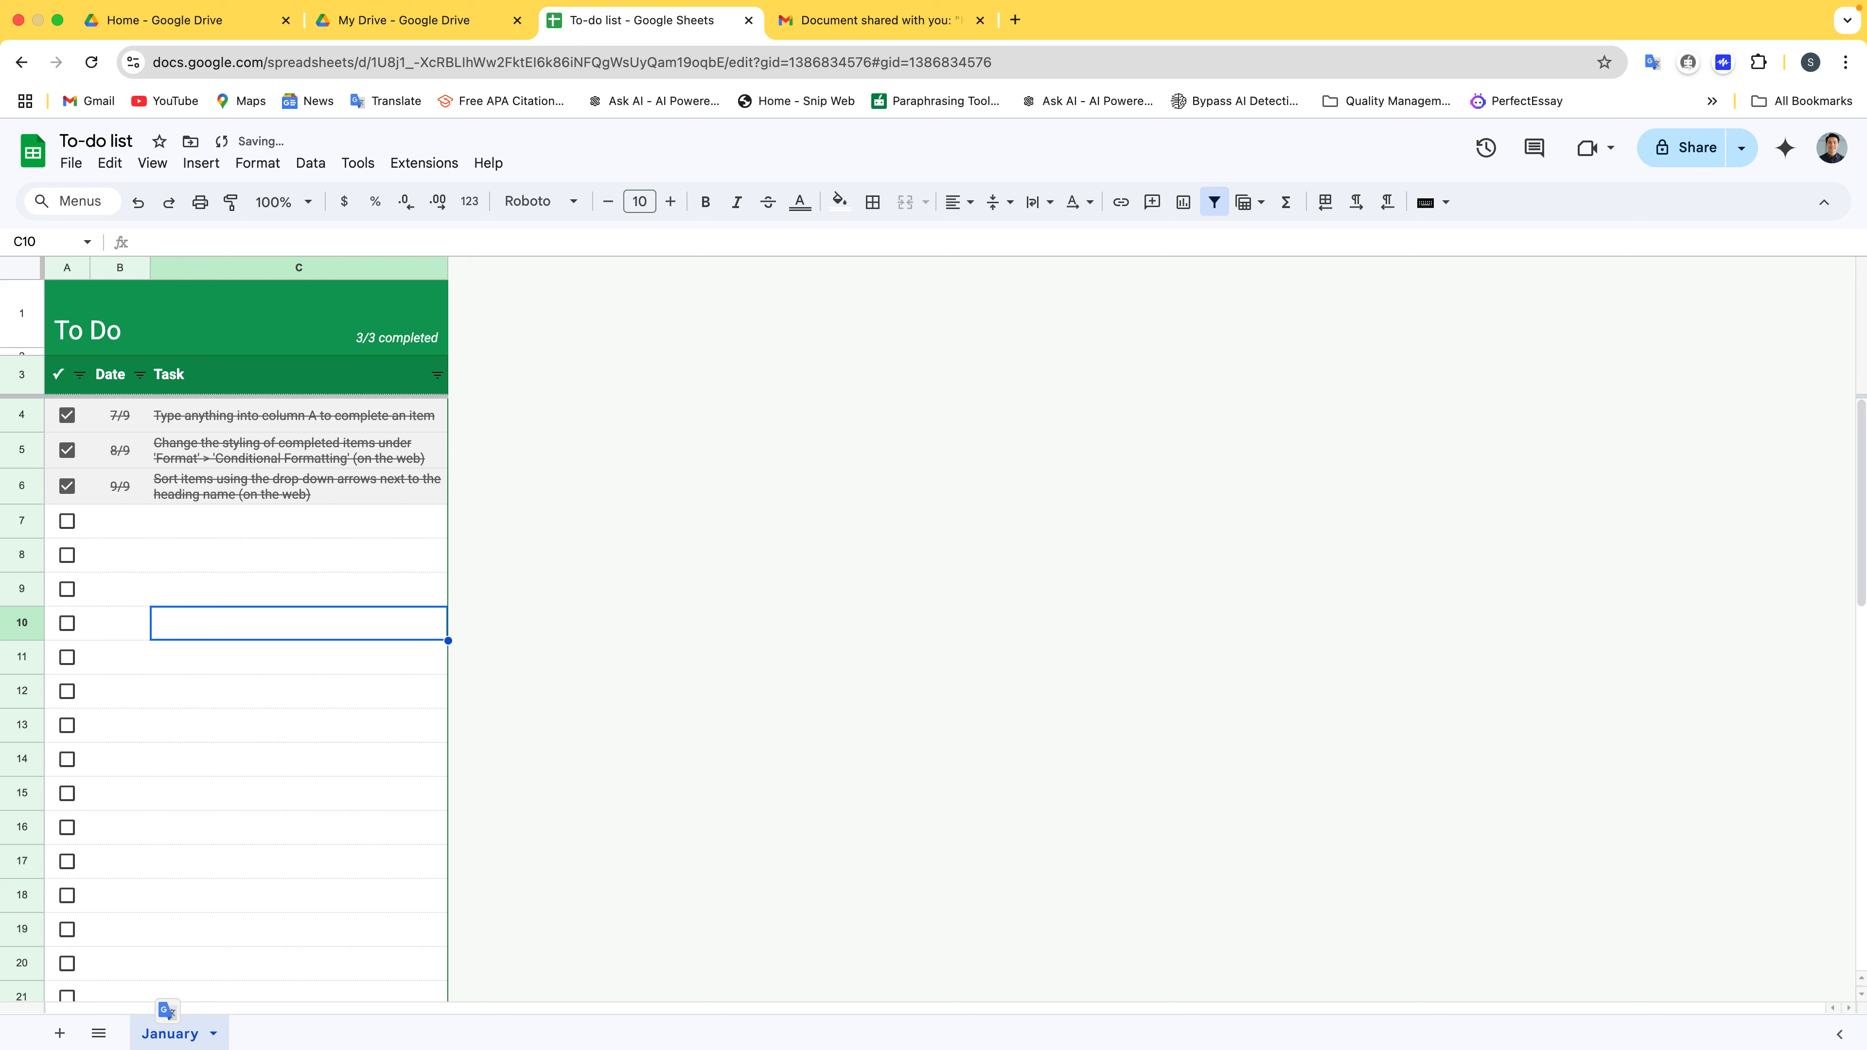
Duplicate the January sheet and rename the copy February
{"action": "right_click", "coordinate": [178, 1042]}
{"action": "mouse_move", "coordinate": [203, 758]}
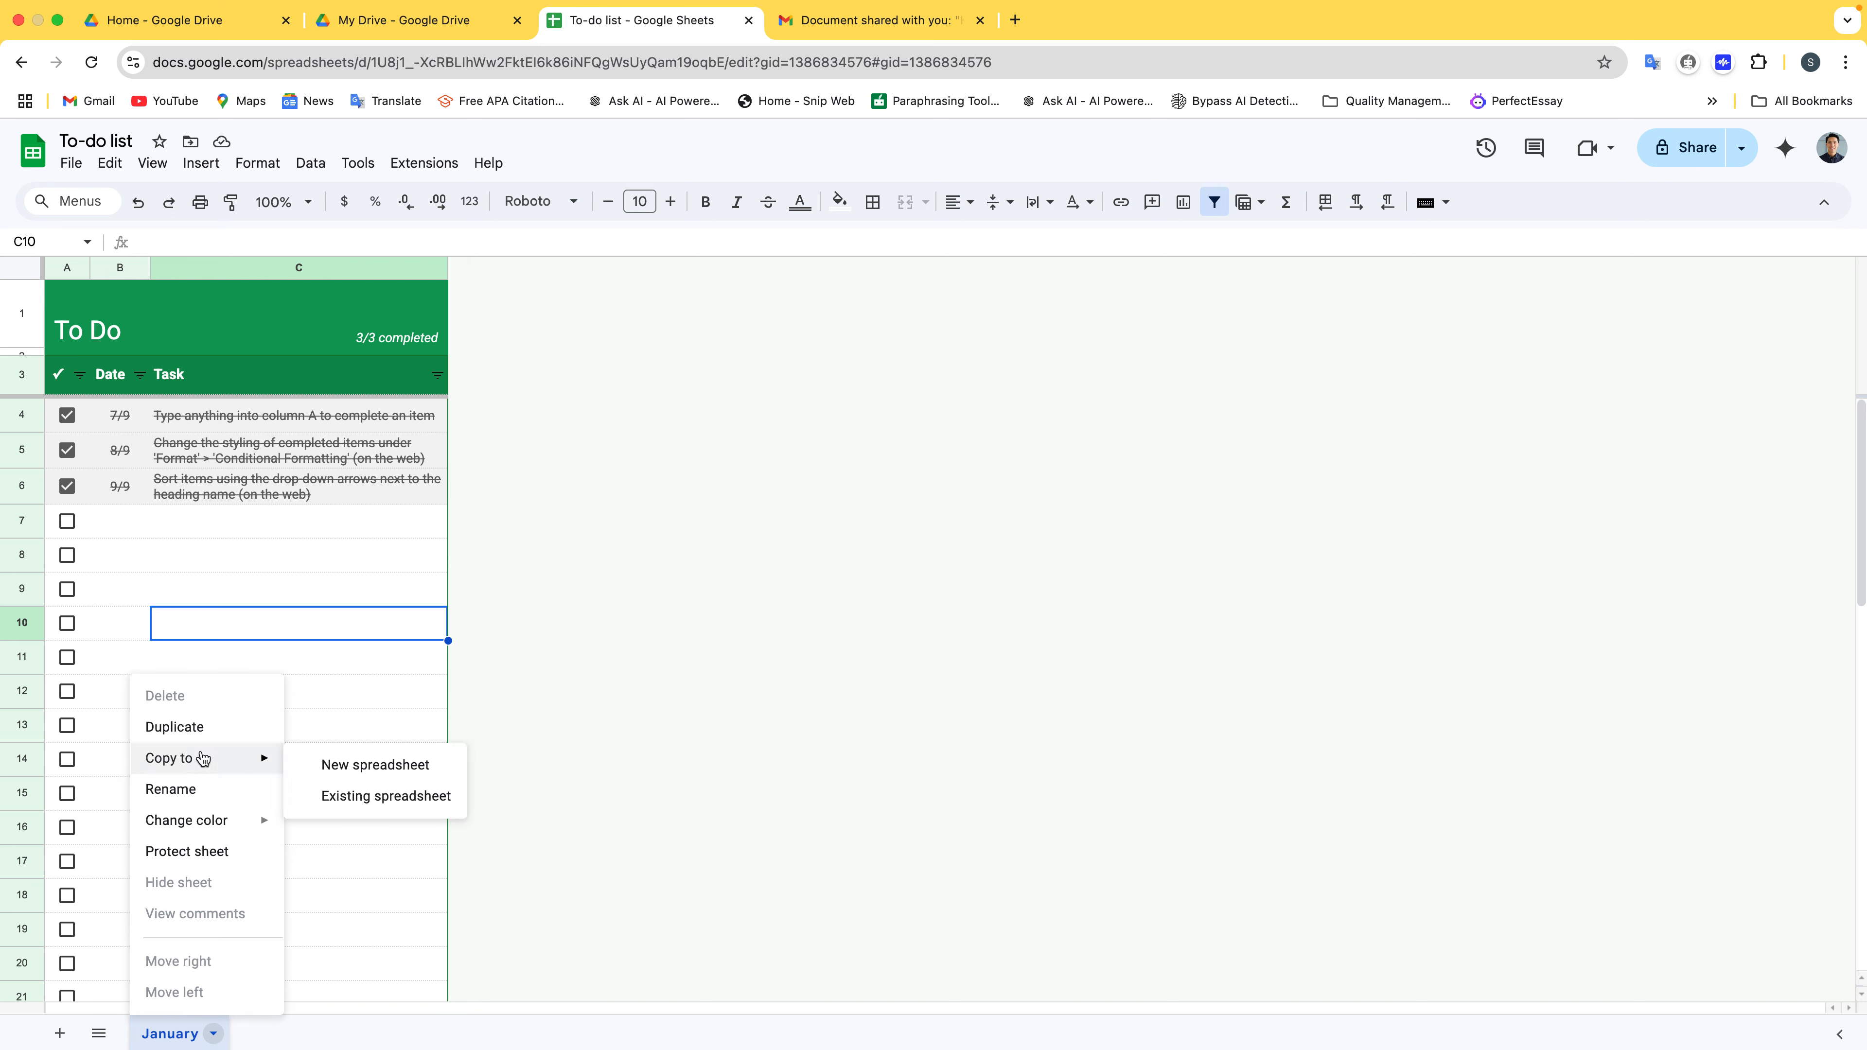
{"action": "left_click", "coordinate": [189, 726]}
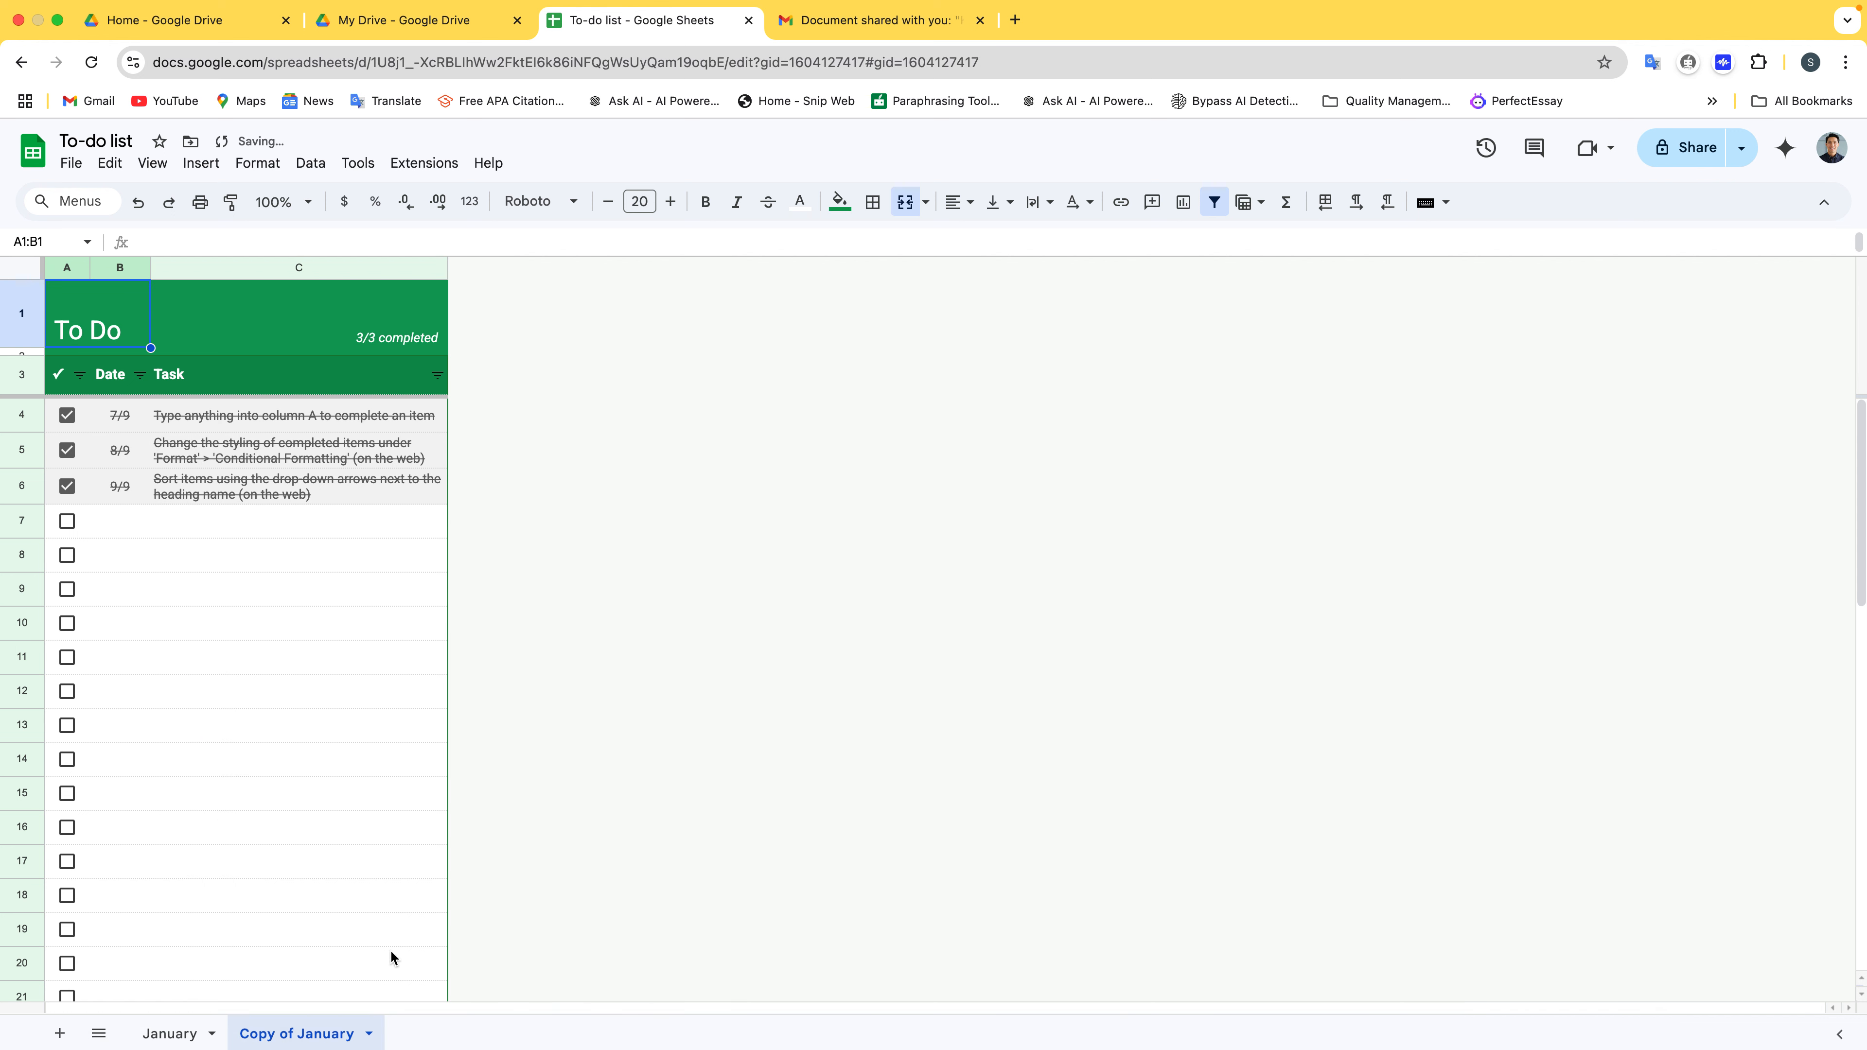
{"action": "double_click", "coordinate": [336, 1033]}
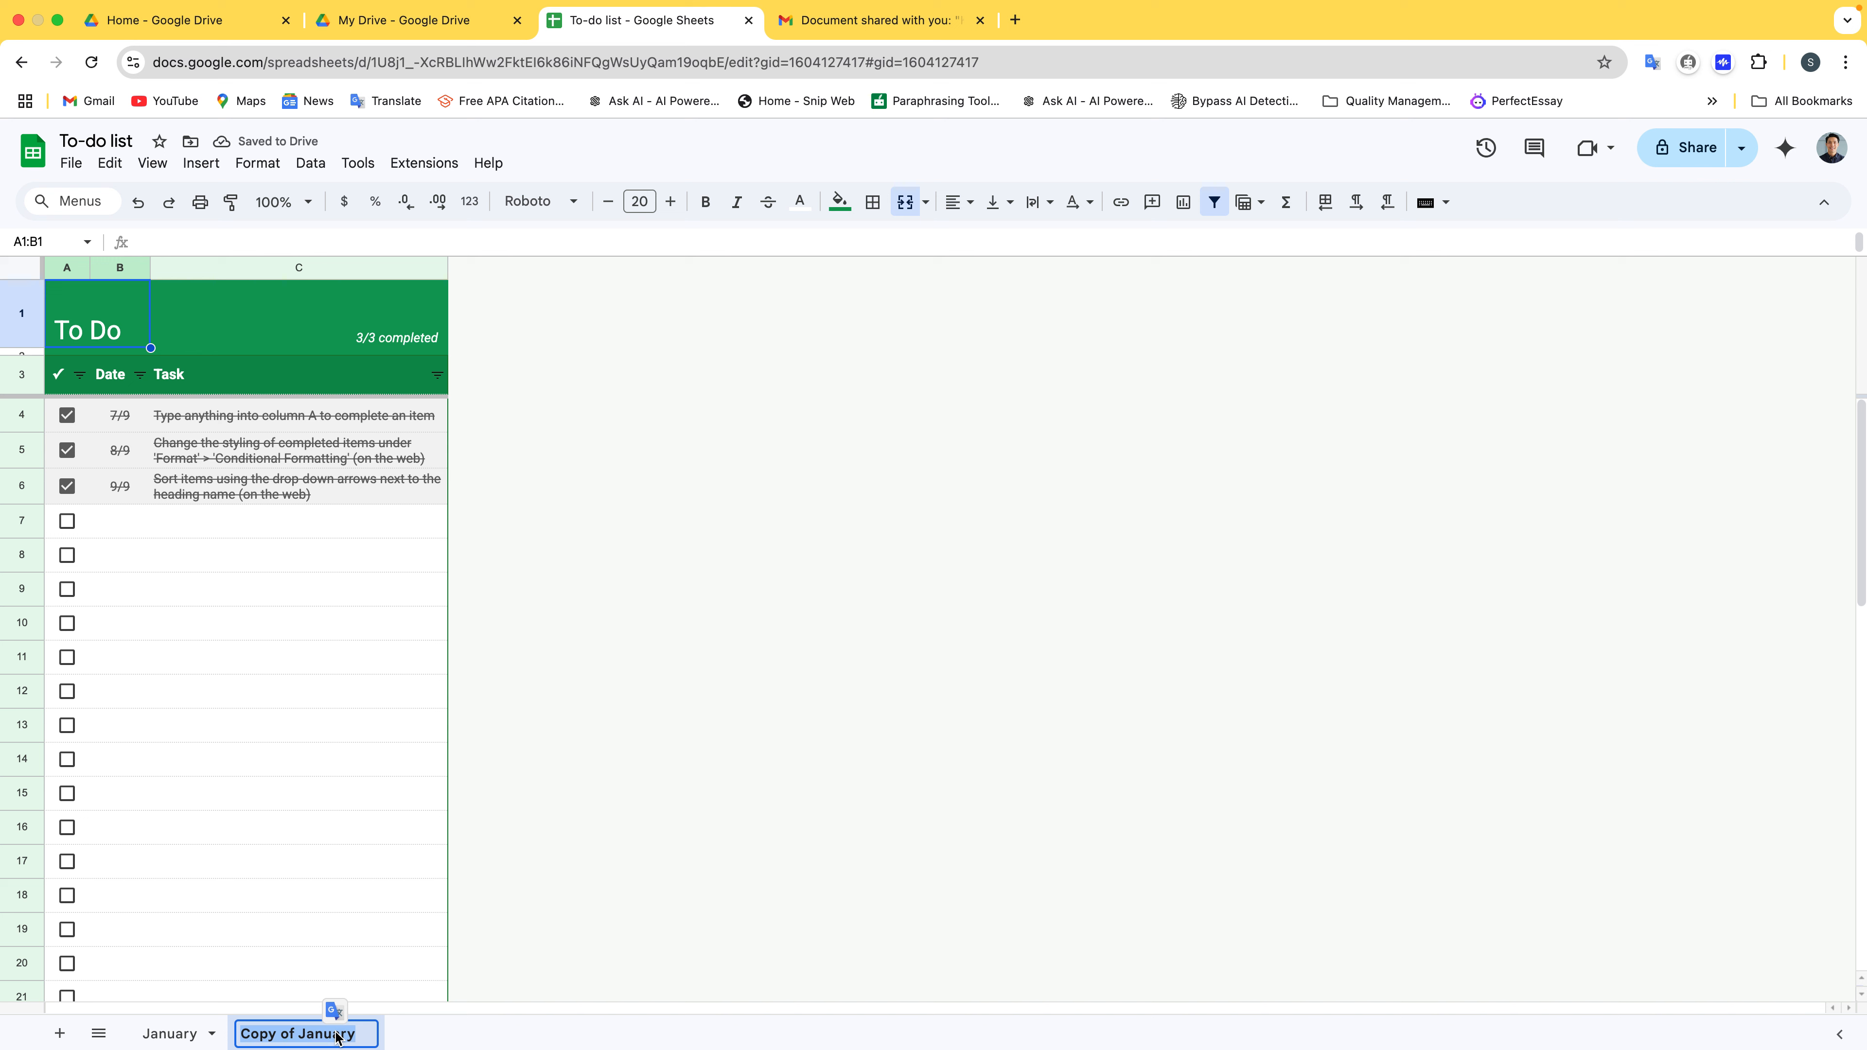
{"action": "type", "text": "Feb"}
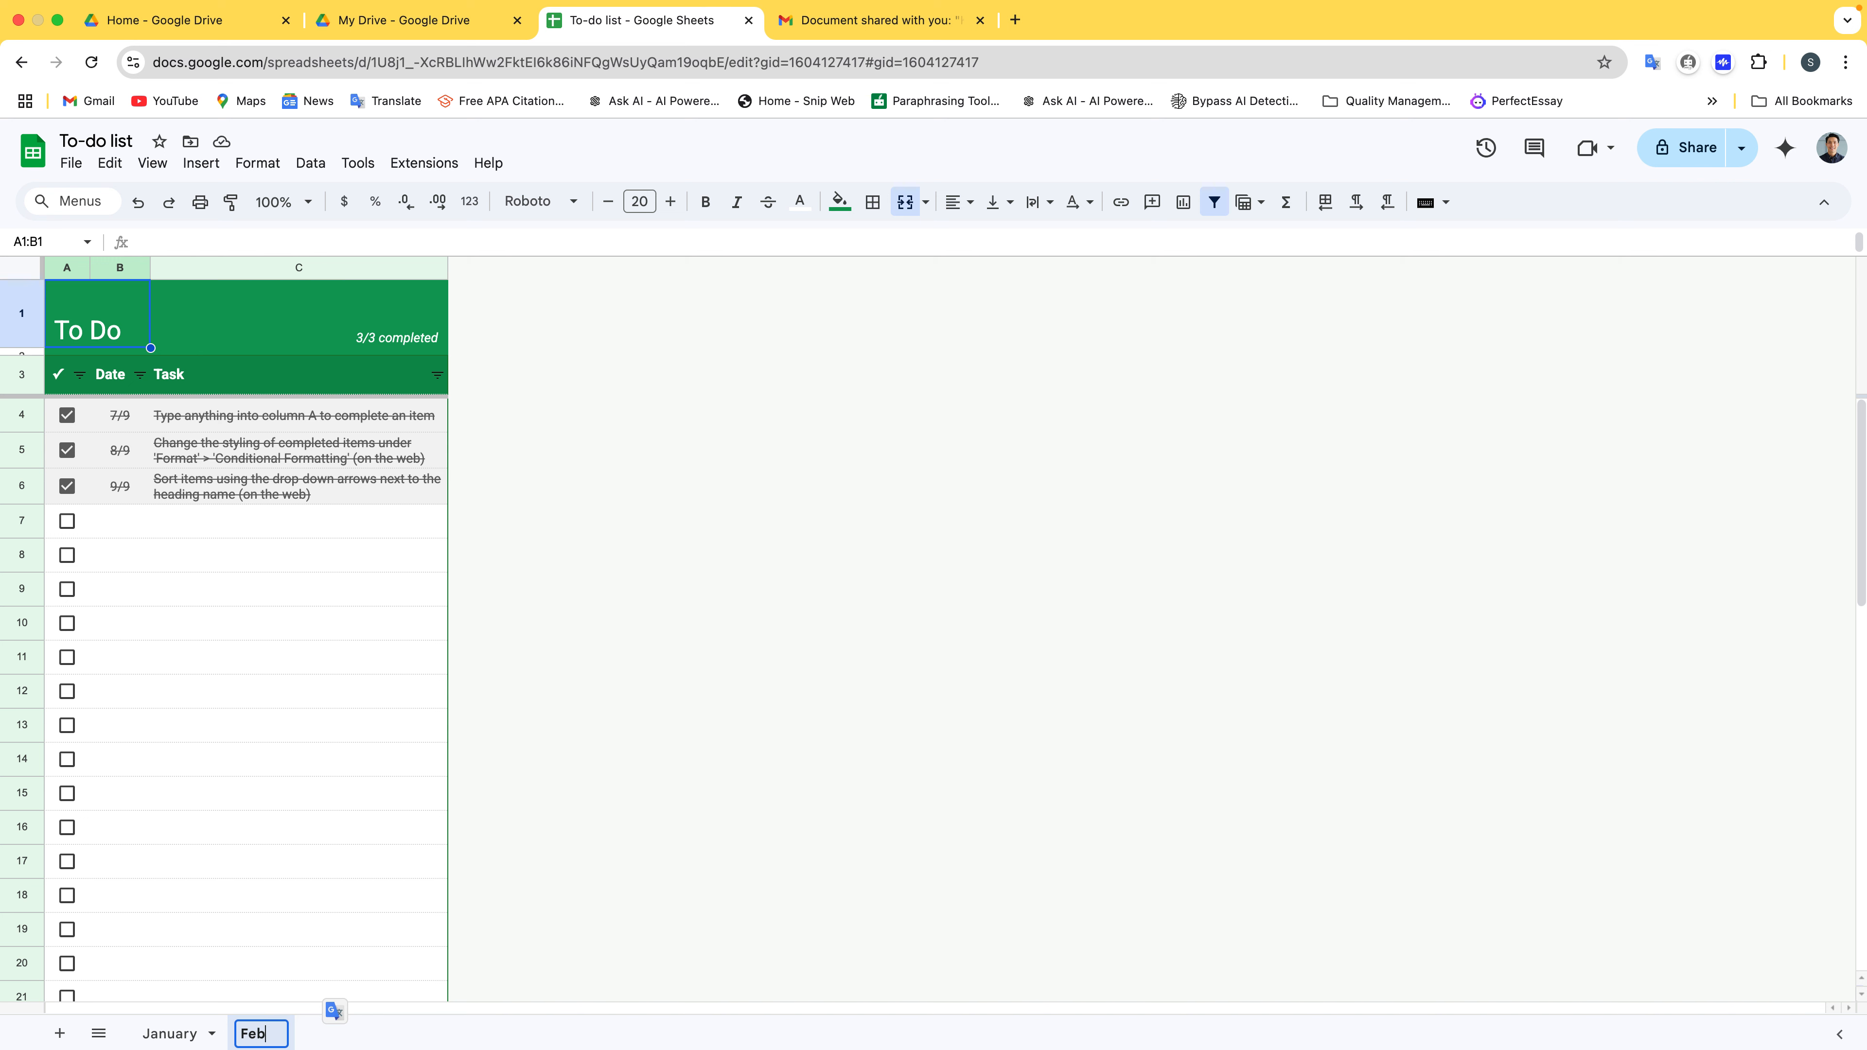
{"action": "type", "text": "ruary"}
{"action": "left_click", "coordinate": [367, 930]}
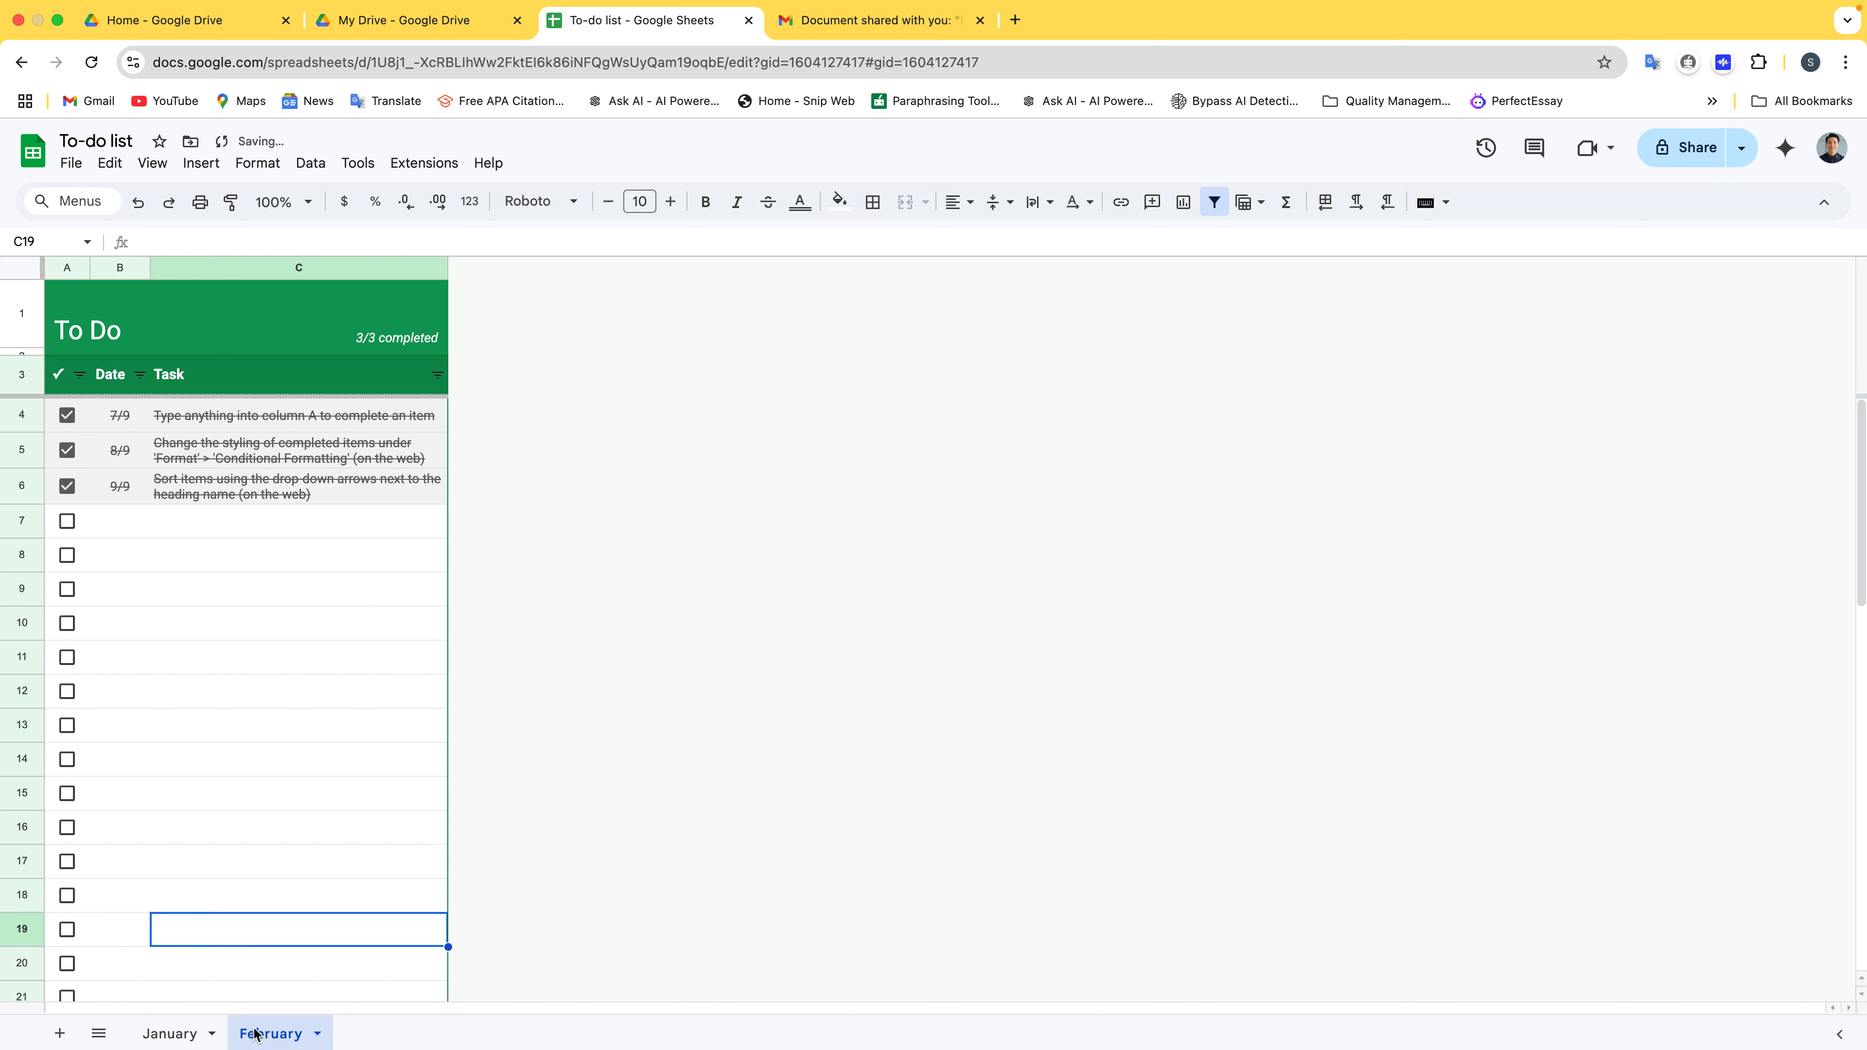
{"action": "right_click", "coordinate": [255, 1033]}
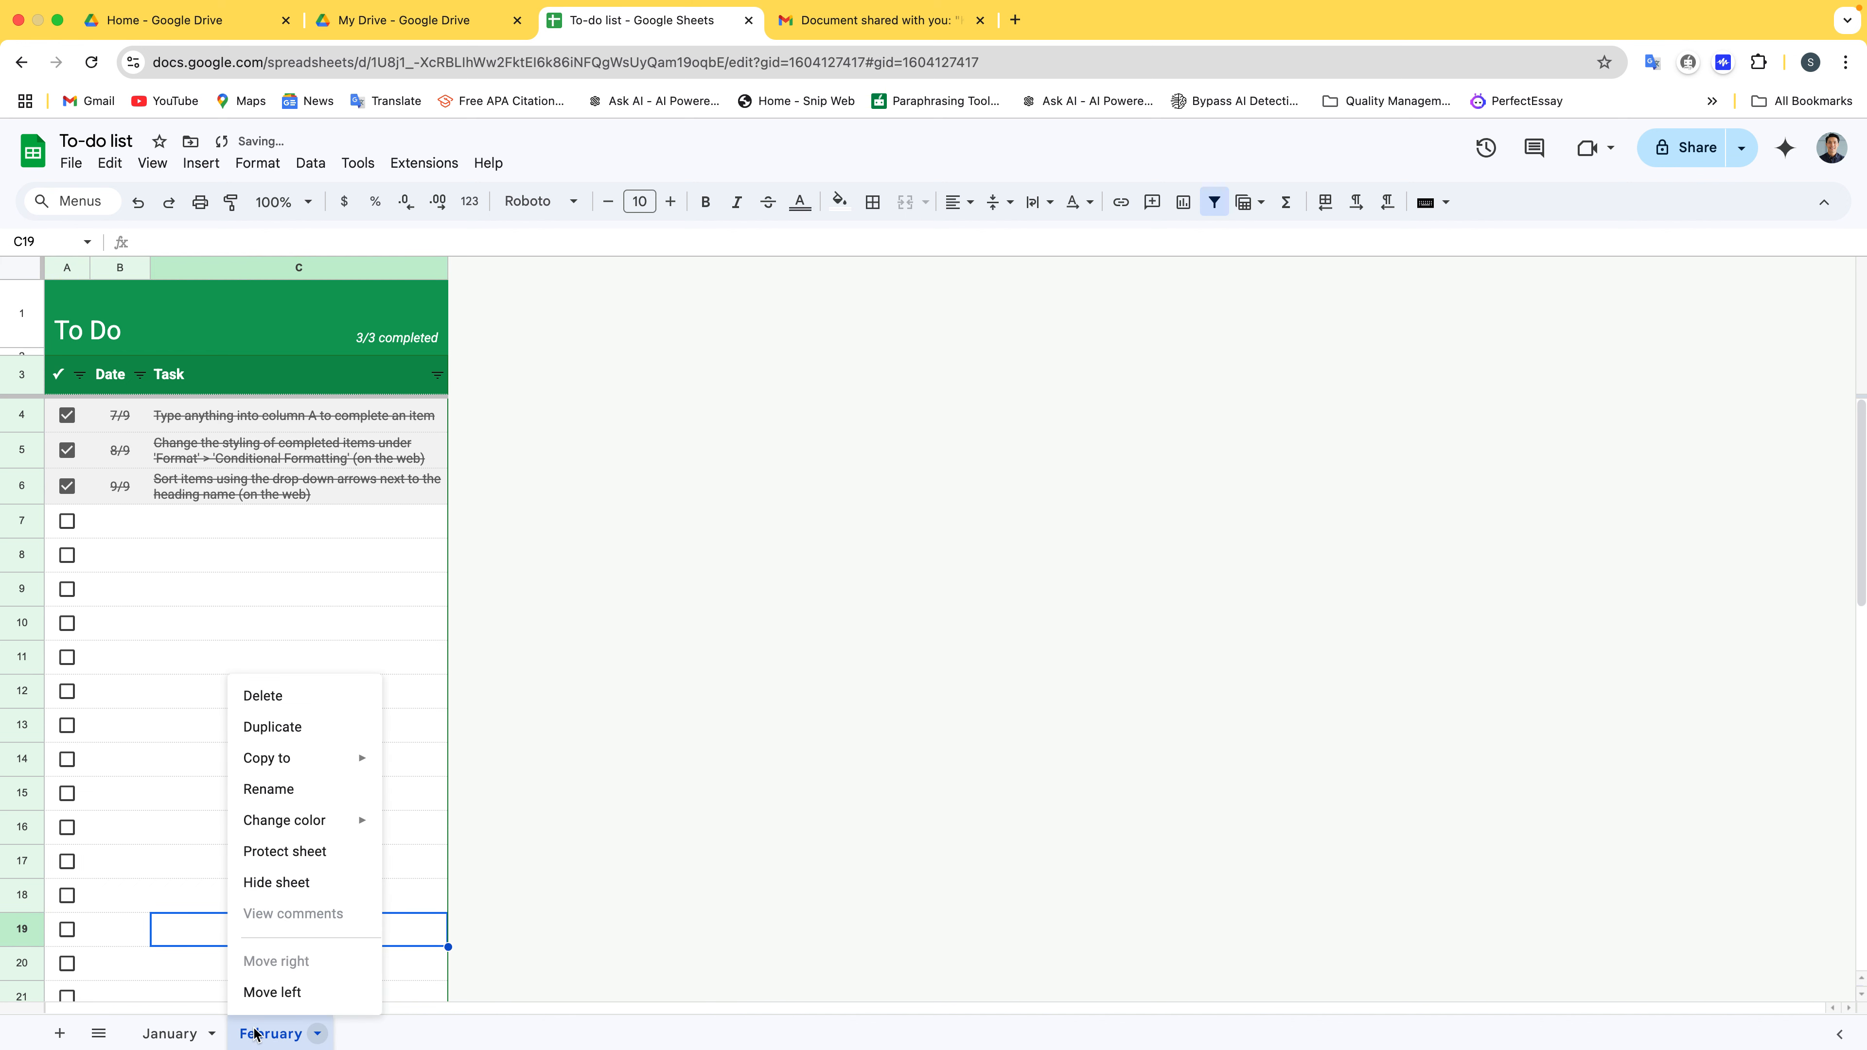
{"action": "left_click", "coordinate": [665, 844]}
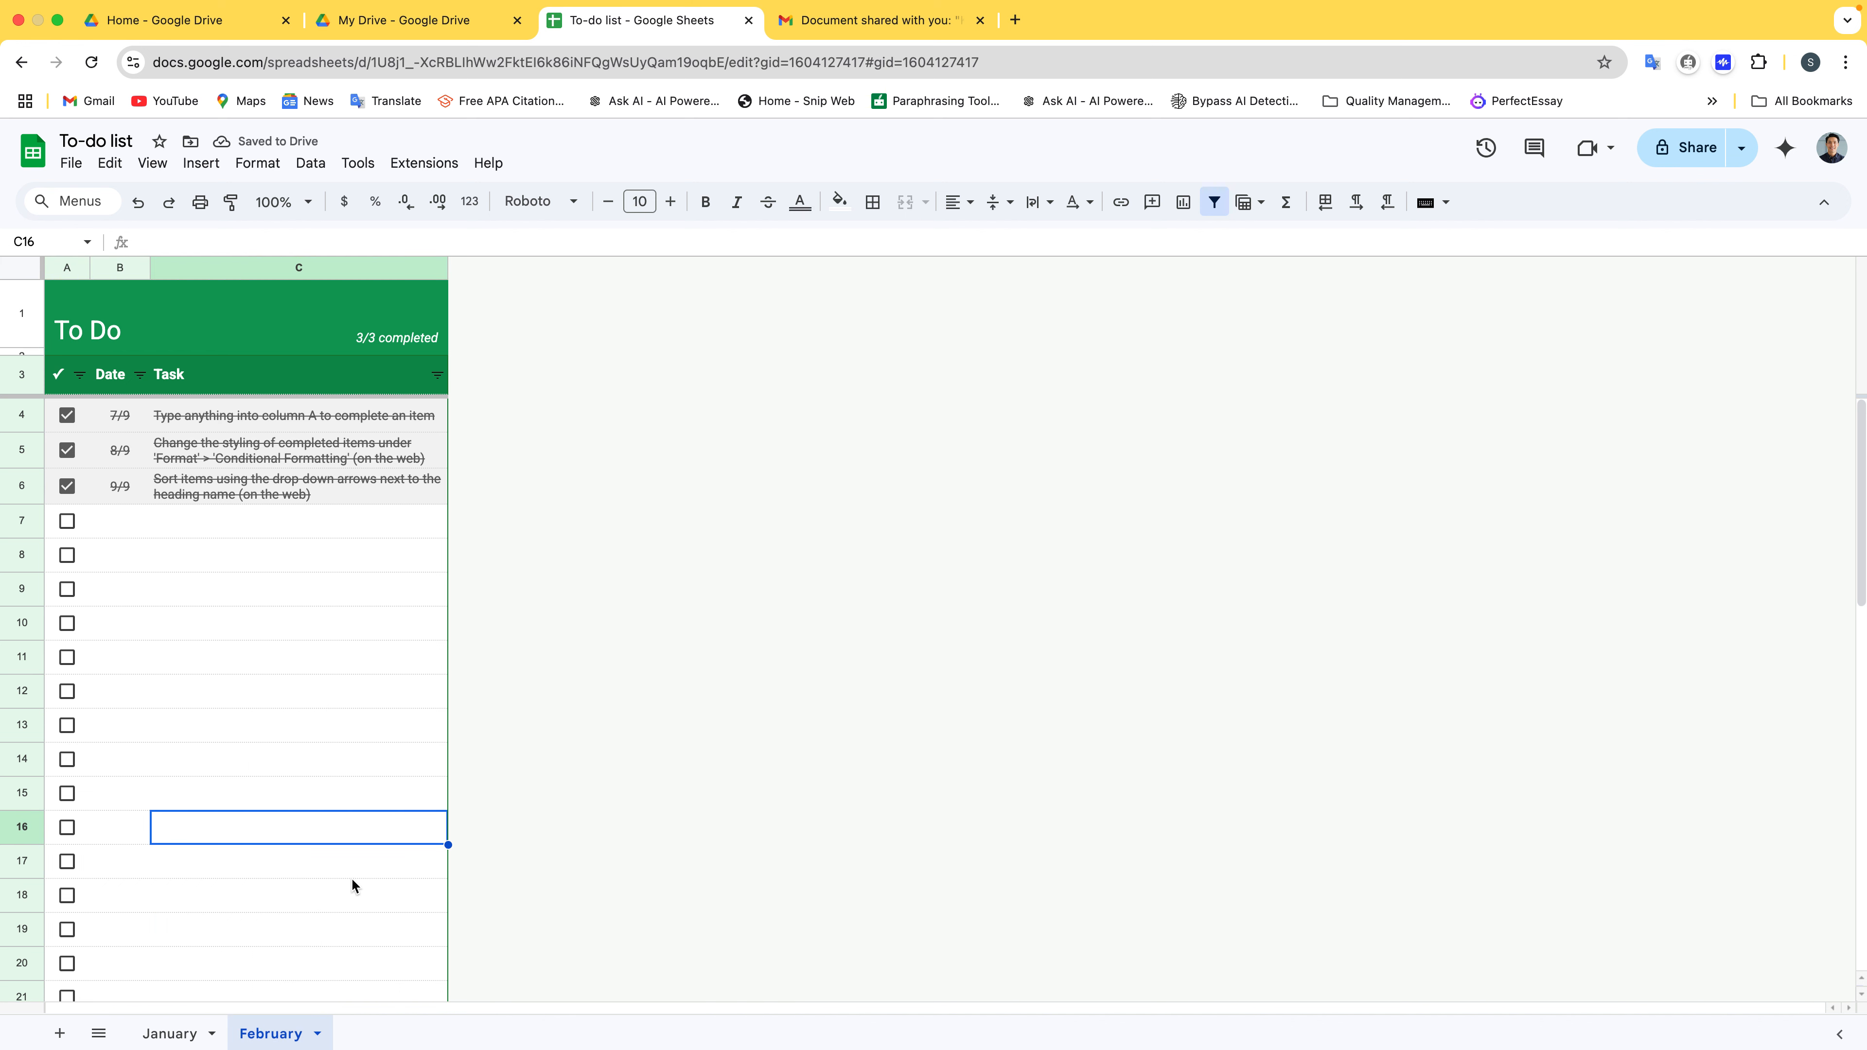
On the January sheet, untick the tasks in A6, A5 and A4, leaving 0/3 completed
{"action": "left_click", "coordinate": [182, 1038]}
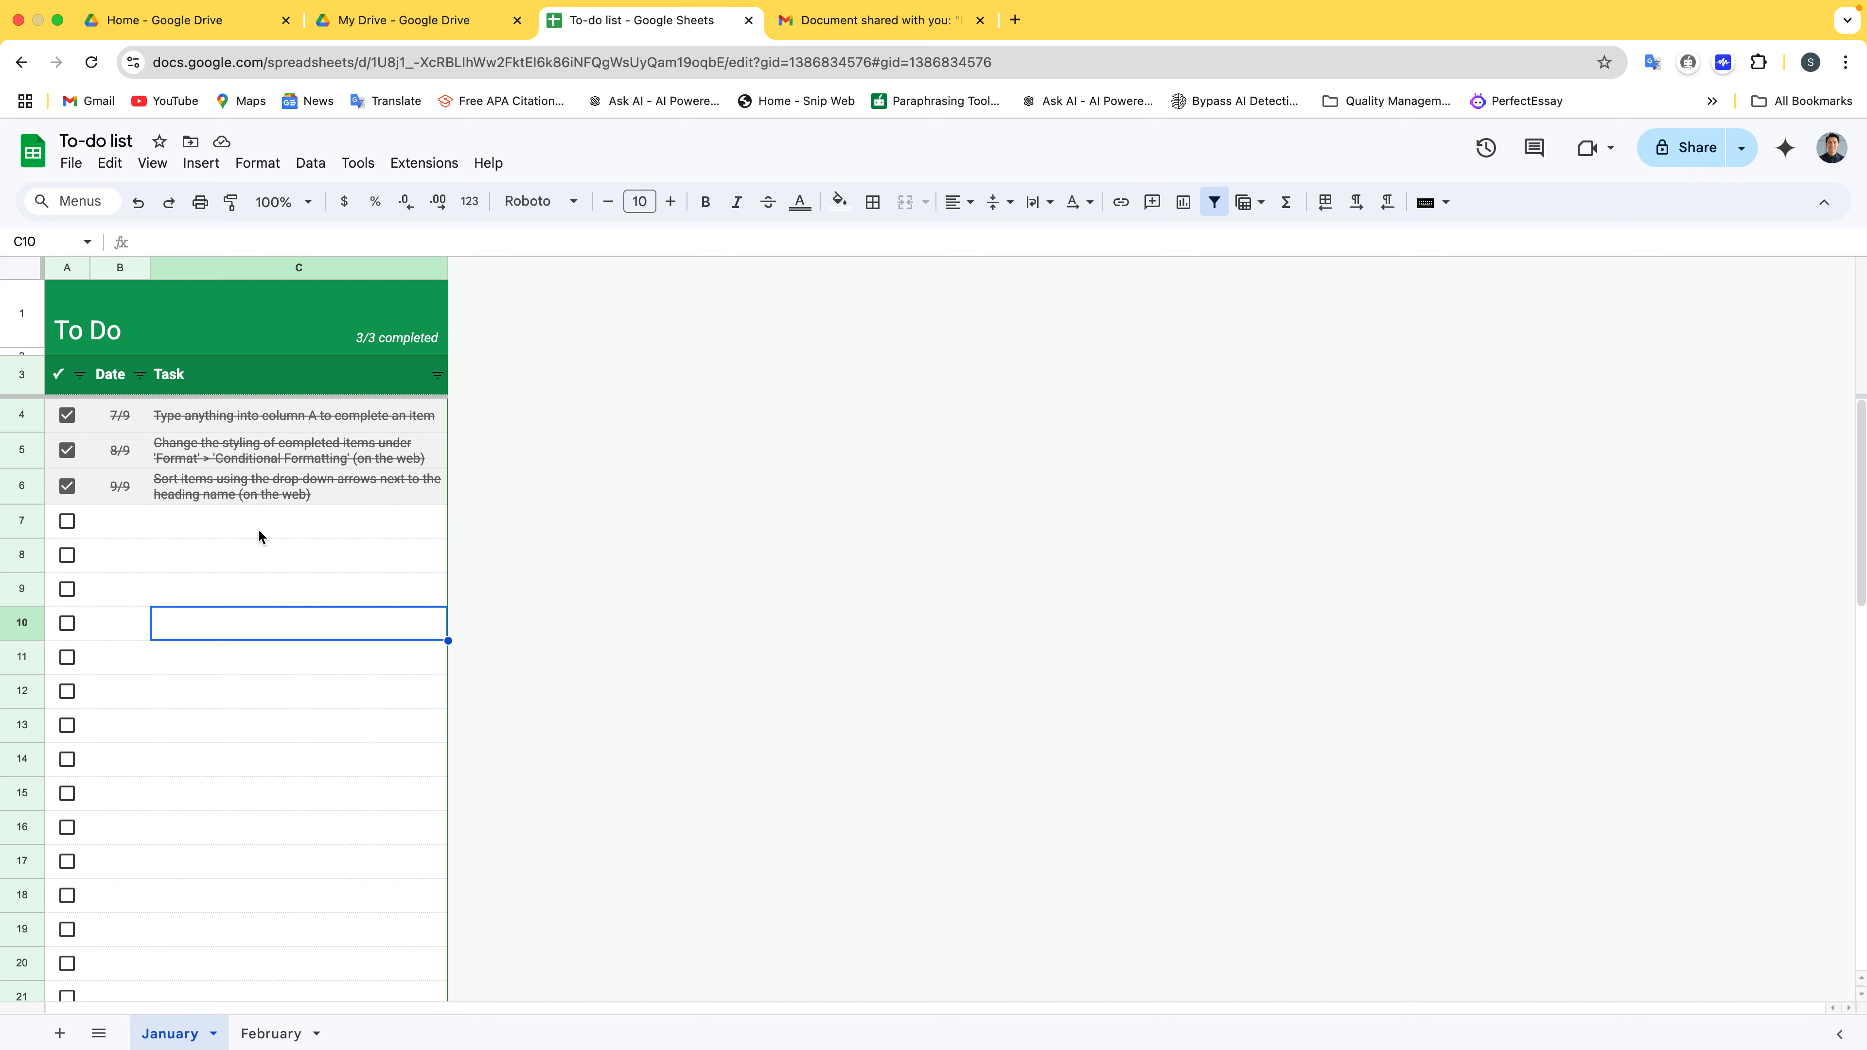
{"action": "left_click", "coordinate": [66, 487]}
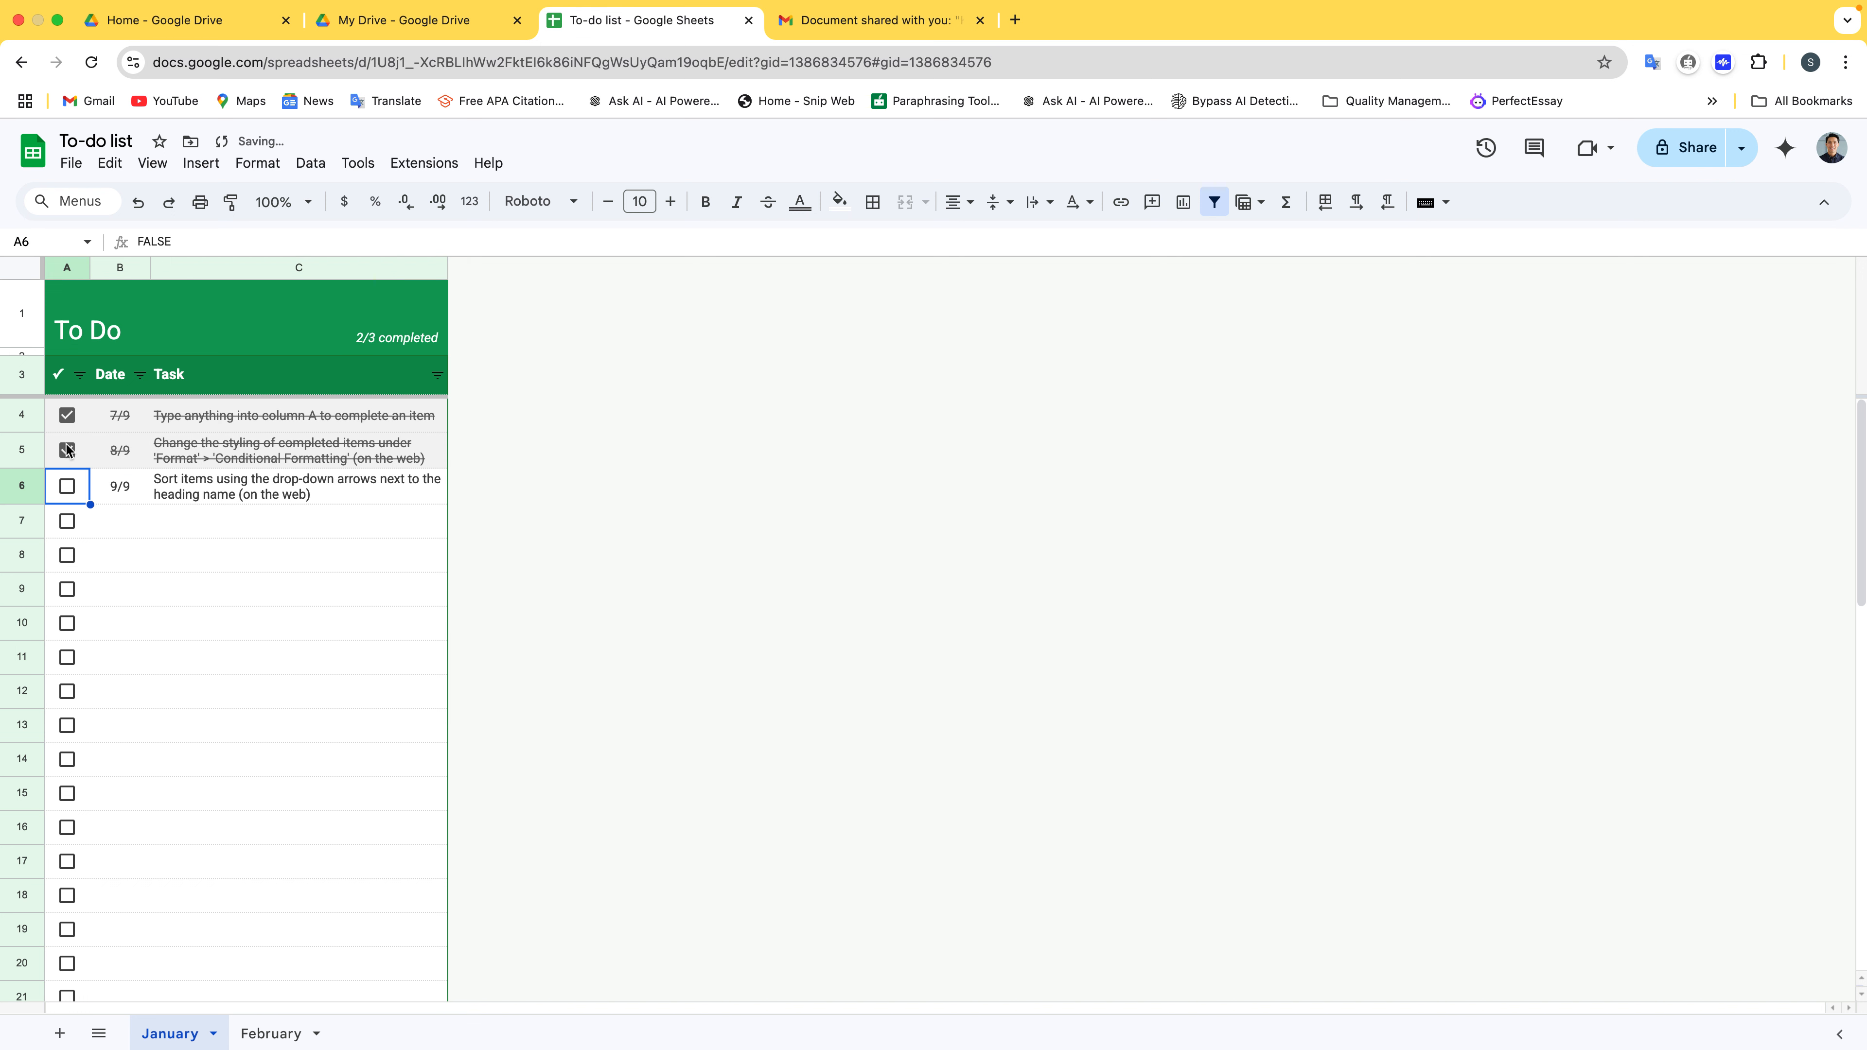
{"action": "left_click", "coordinate": [67, 450]}
{"action": "left_click", "coordinate": [67, 416]}
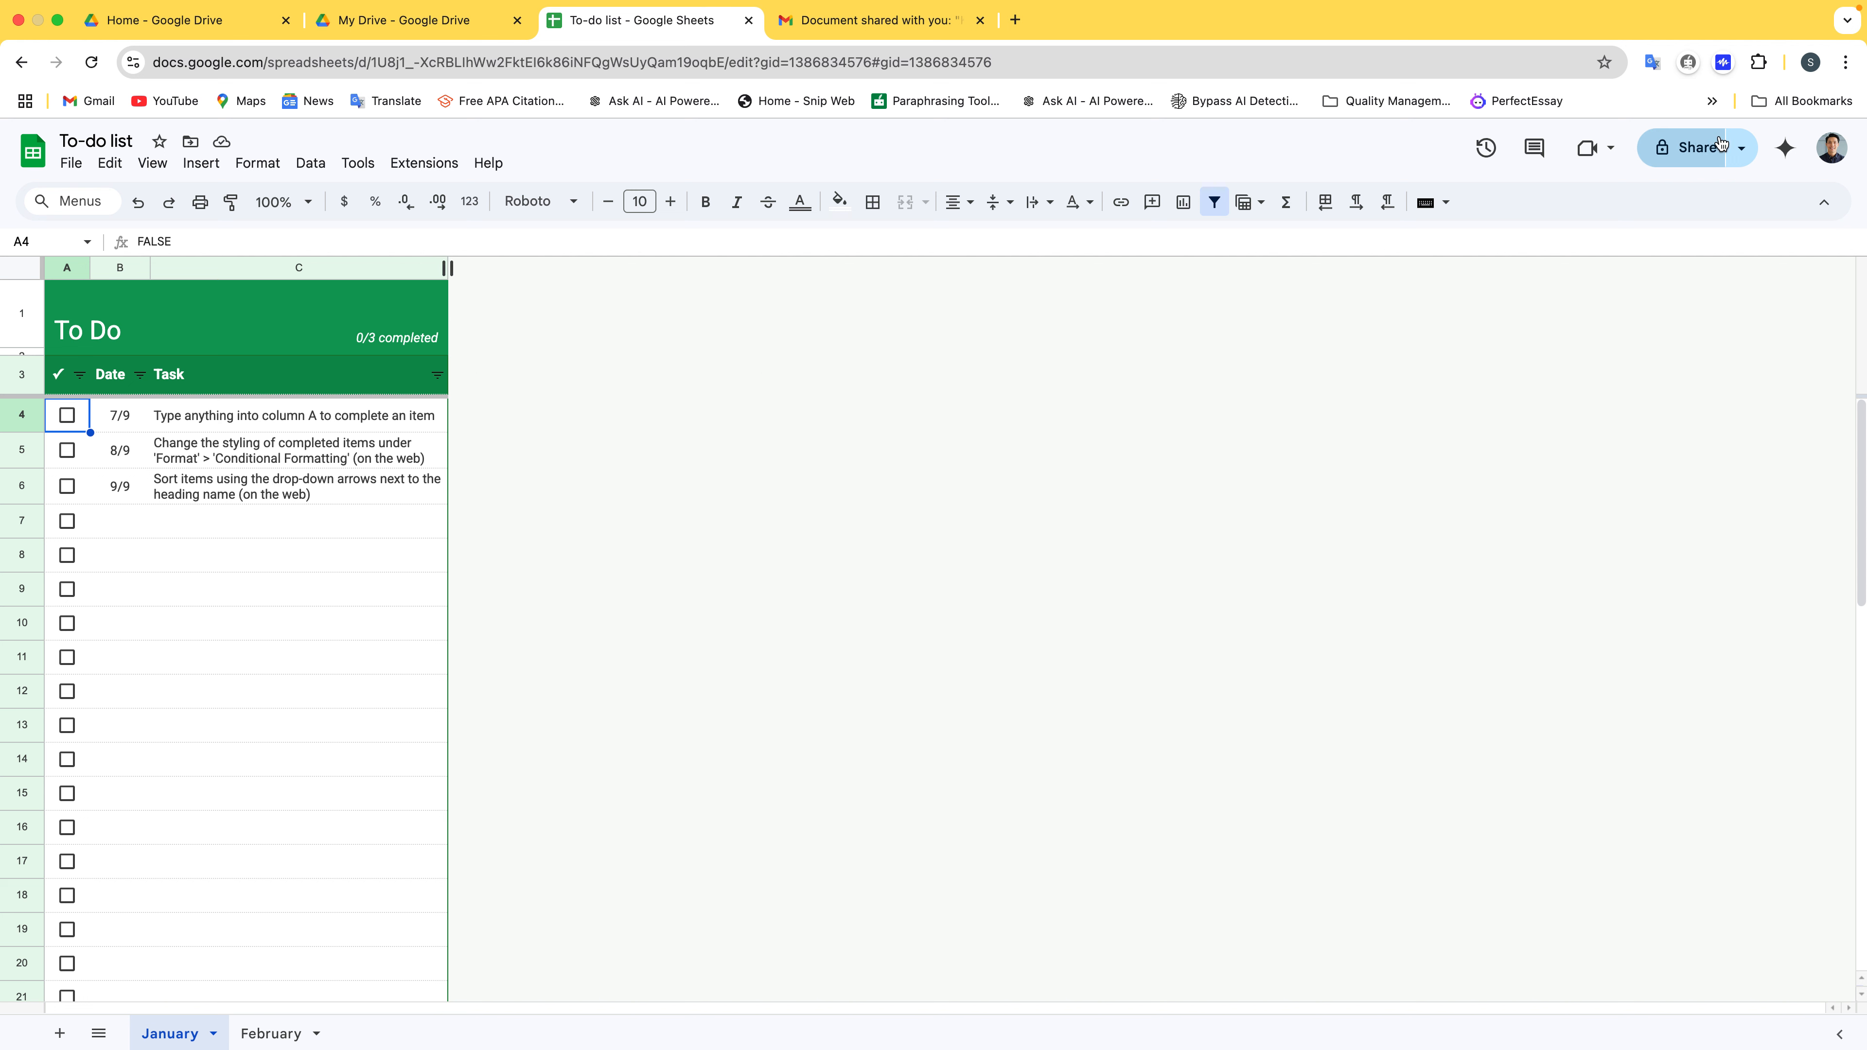
Share the To-do list with the suggested contact as Editor, then view the Gmail notification
{"action": "left_click", "coordinate": [1695, 147]}
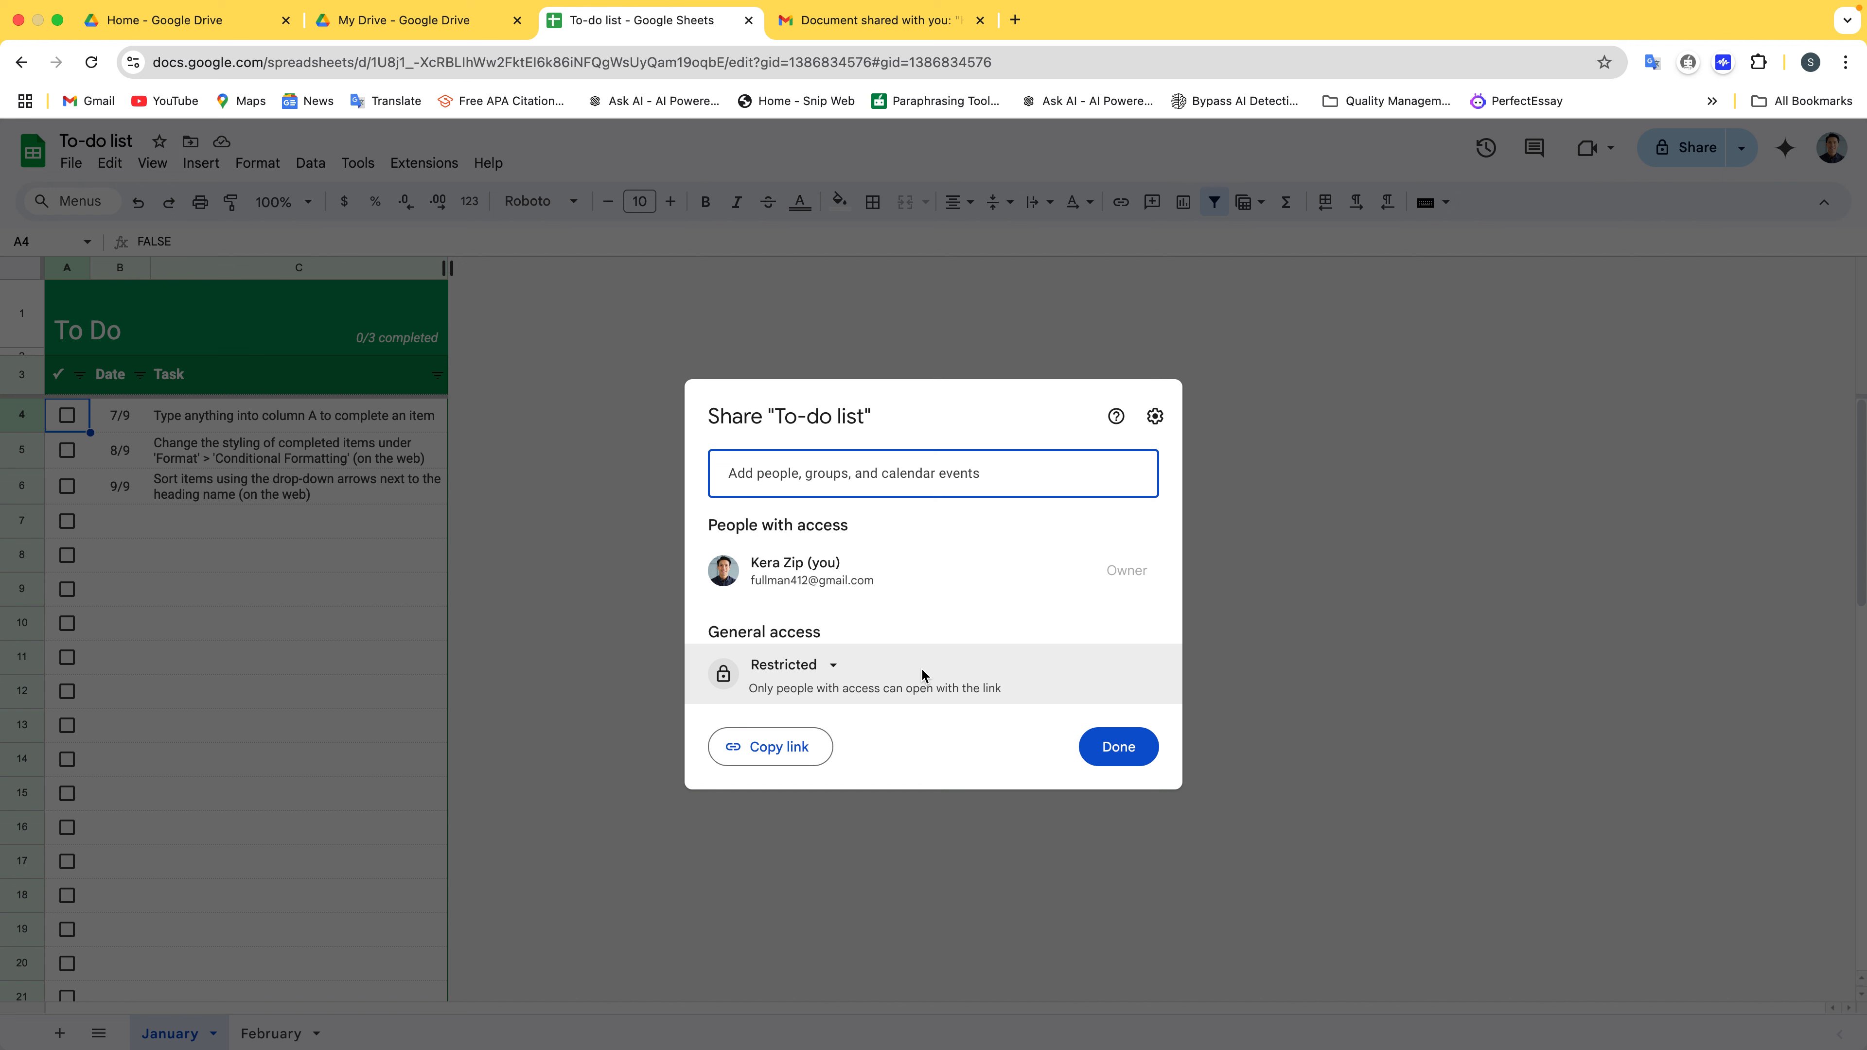
{"action": "left_click", "coordinate": [833, 477]}
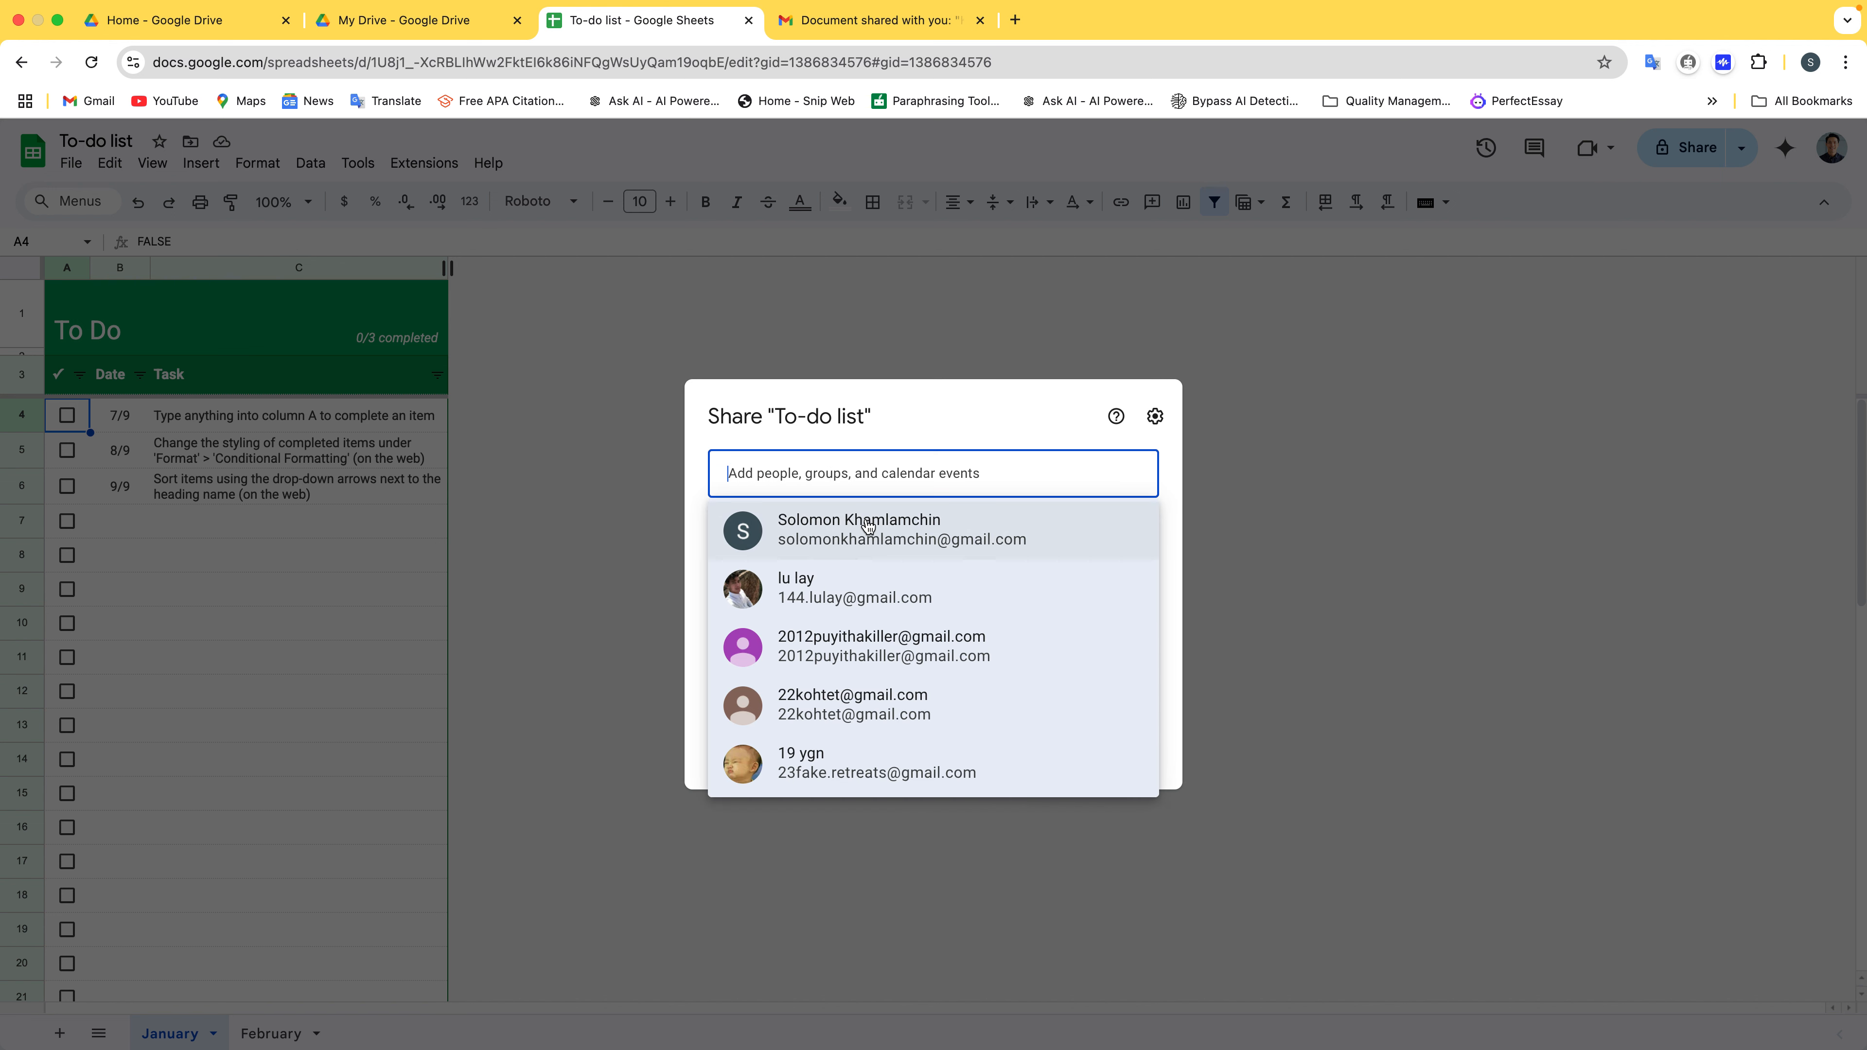
{"action": "left_click", "coordinate": [904, 528]}
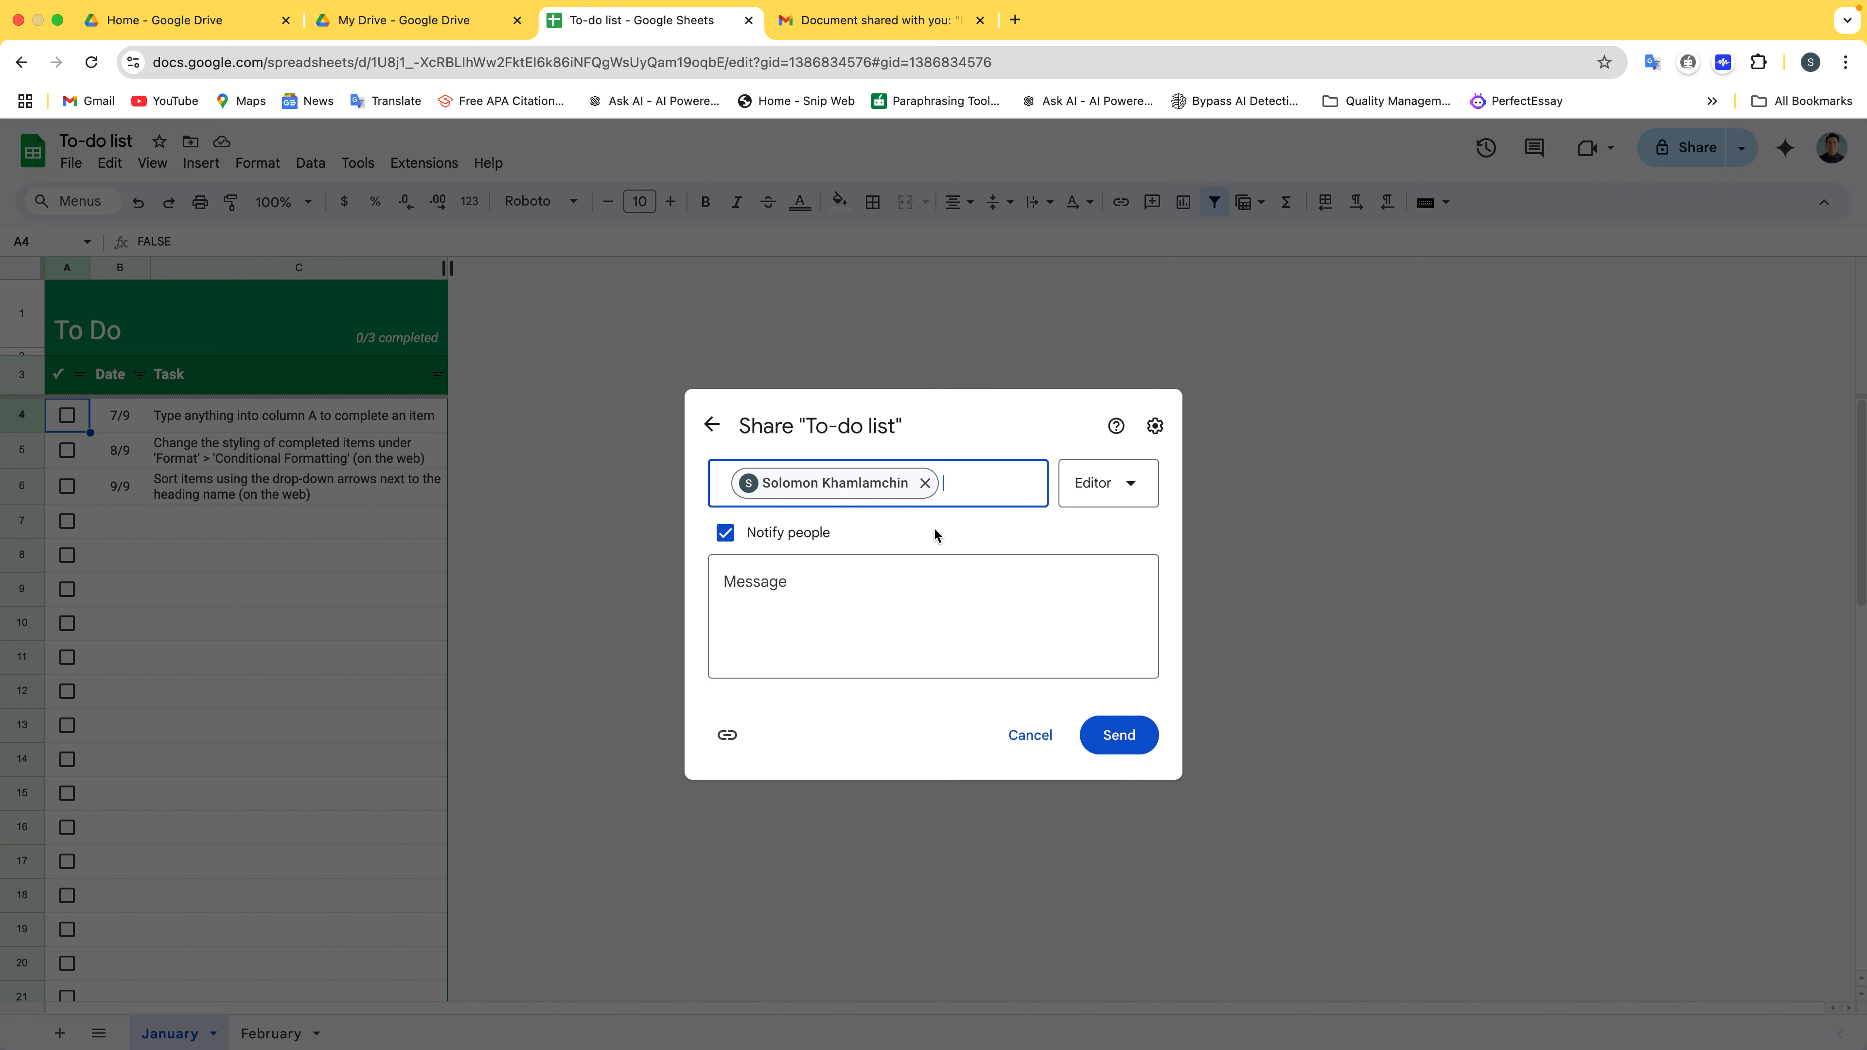
{"action": "left_click", "coordinate": [1129, 484]}
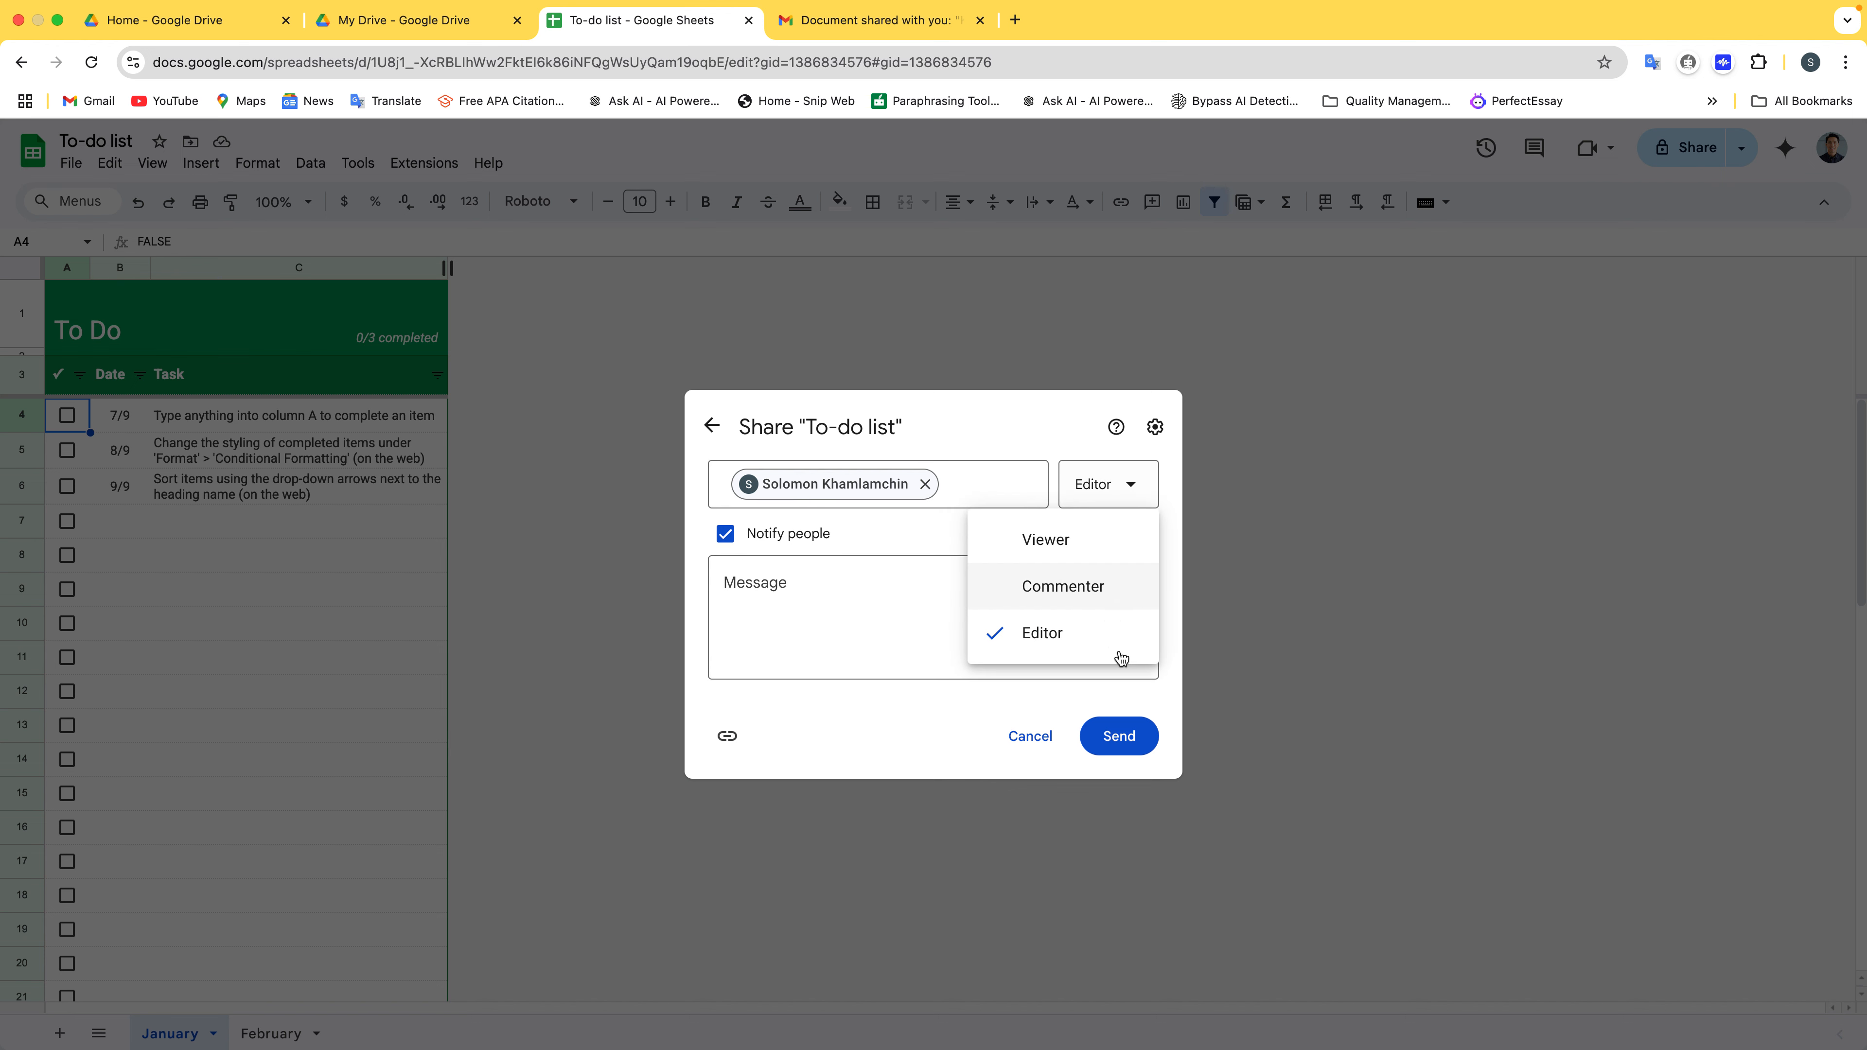
{"action": "left_click", "coordinate": [1086, 653]}
{"action": "left_click", "coordinate": [909, 647]}
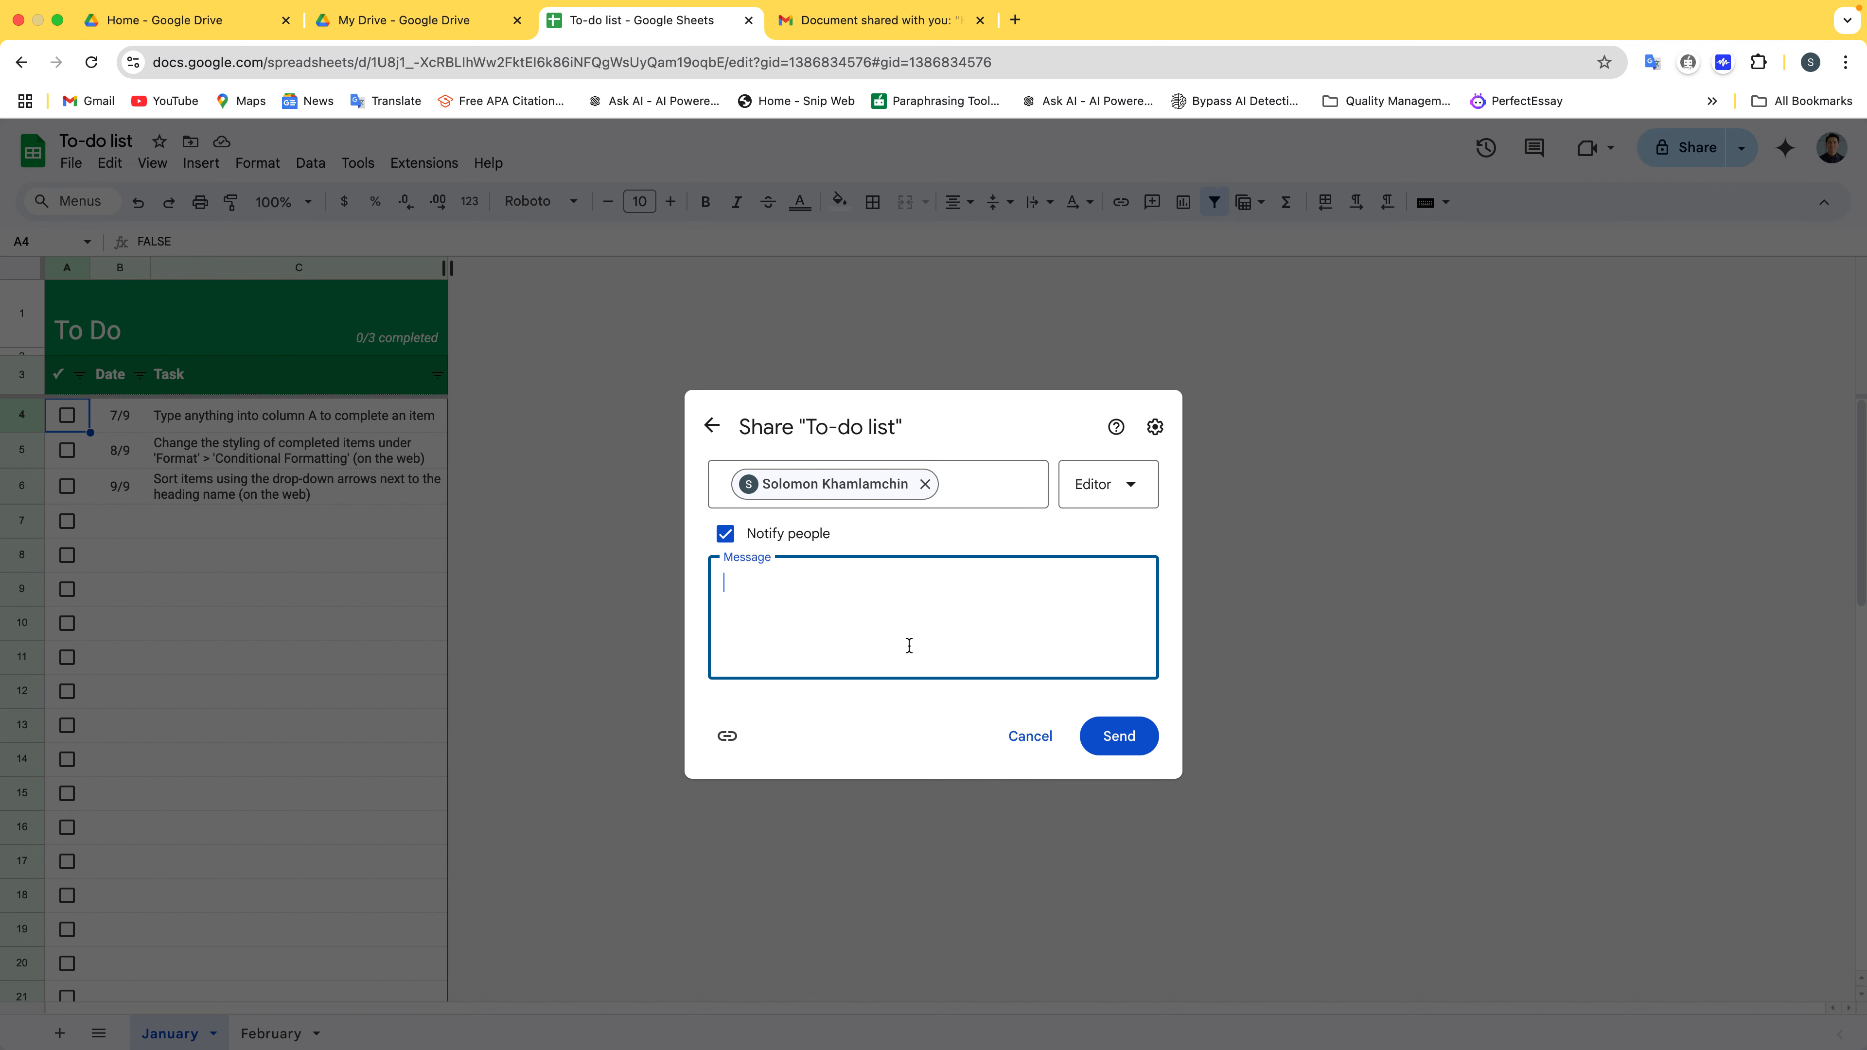
{"action": "left_click", "coordinate": [1123, 739]}
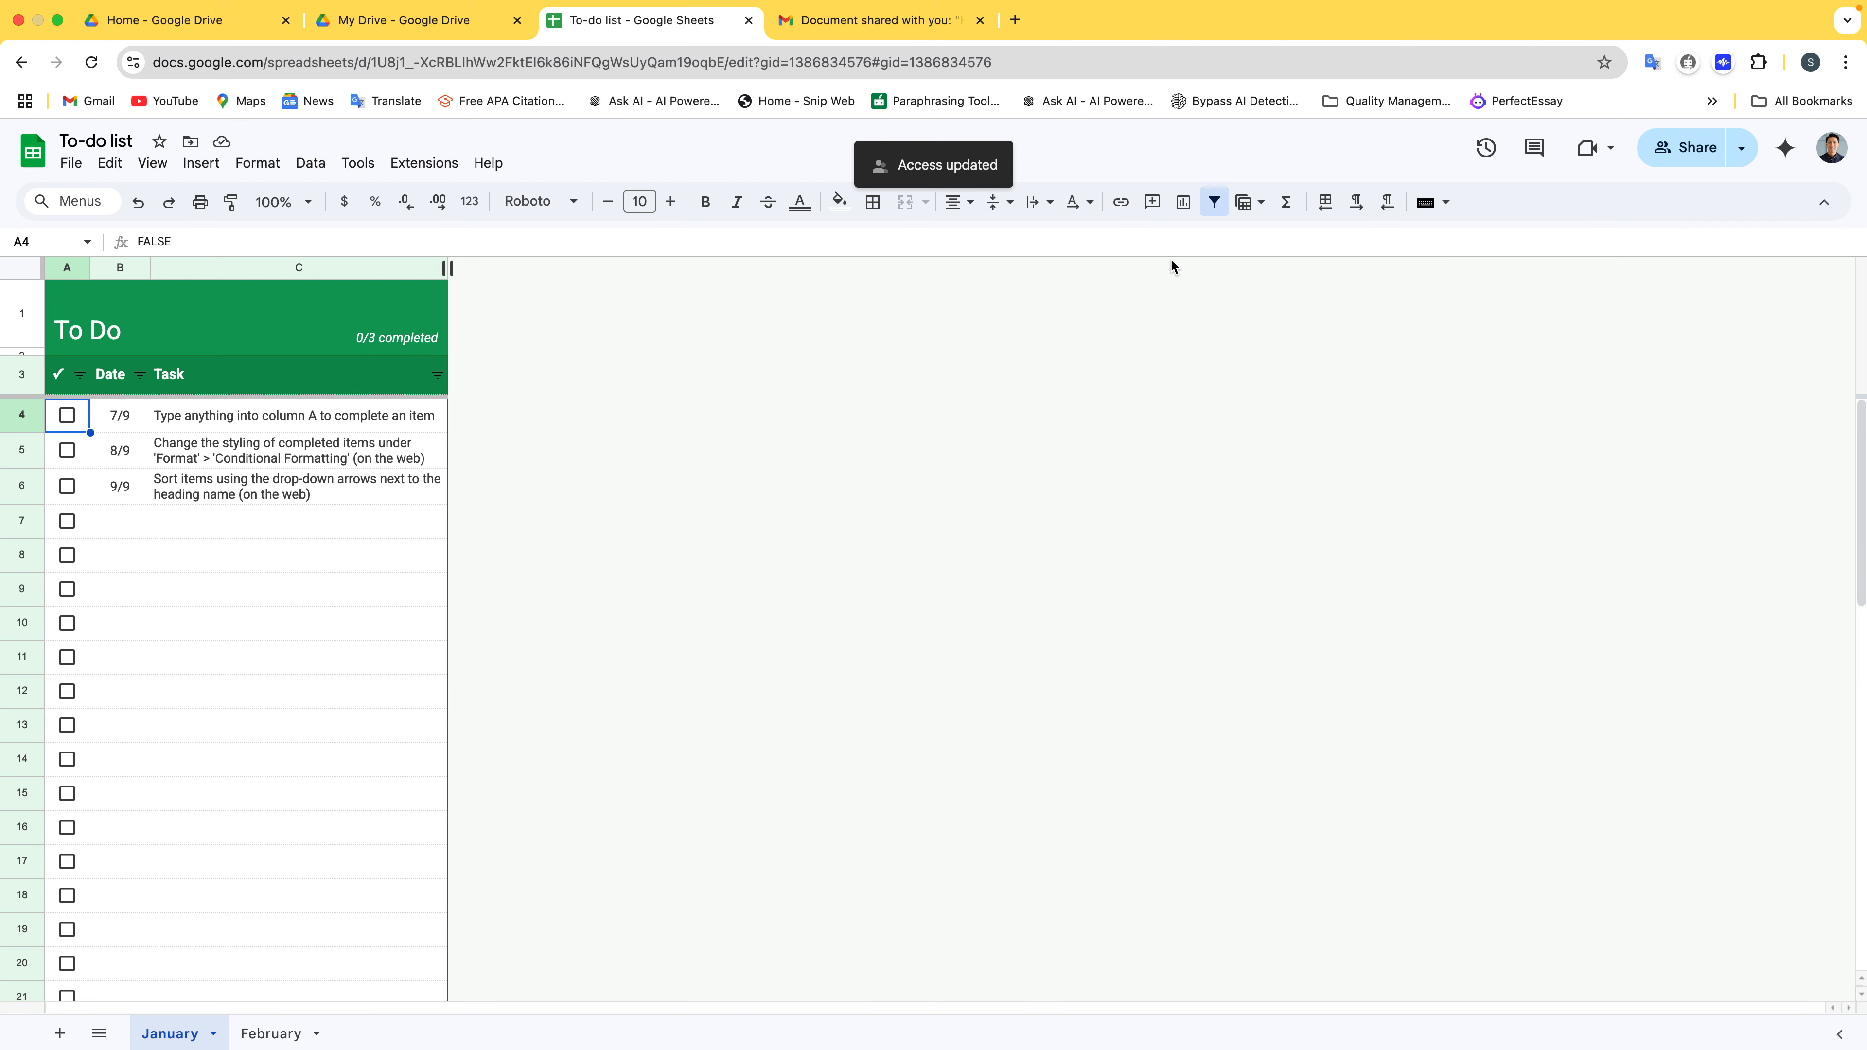
{"action": "left_click", "coordinate": [886, 26]}
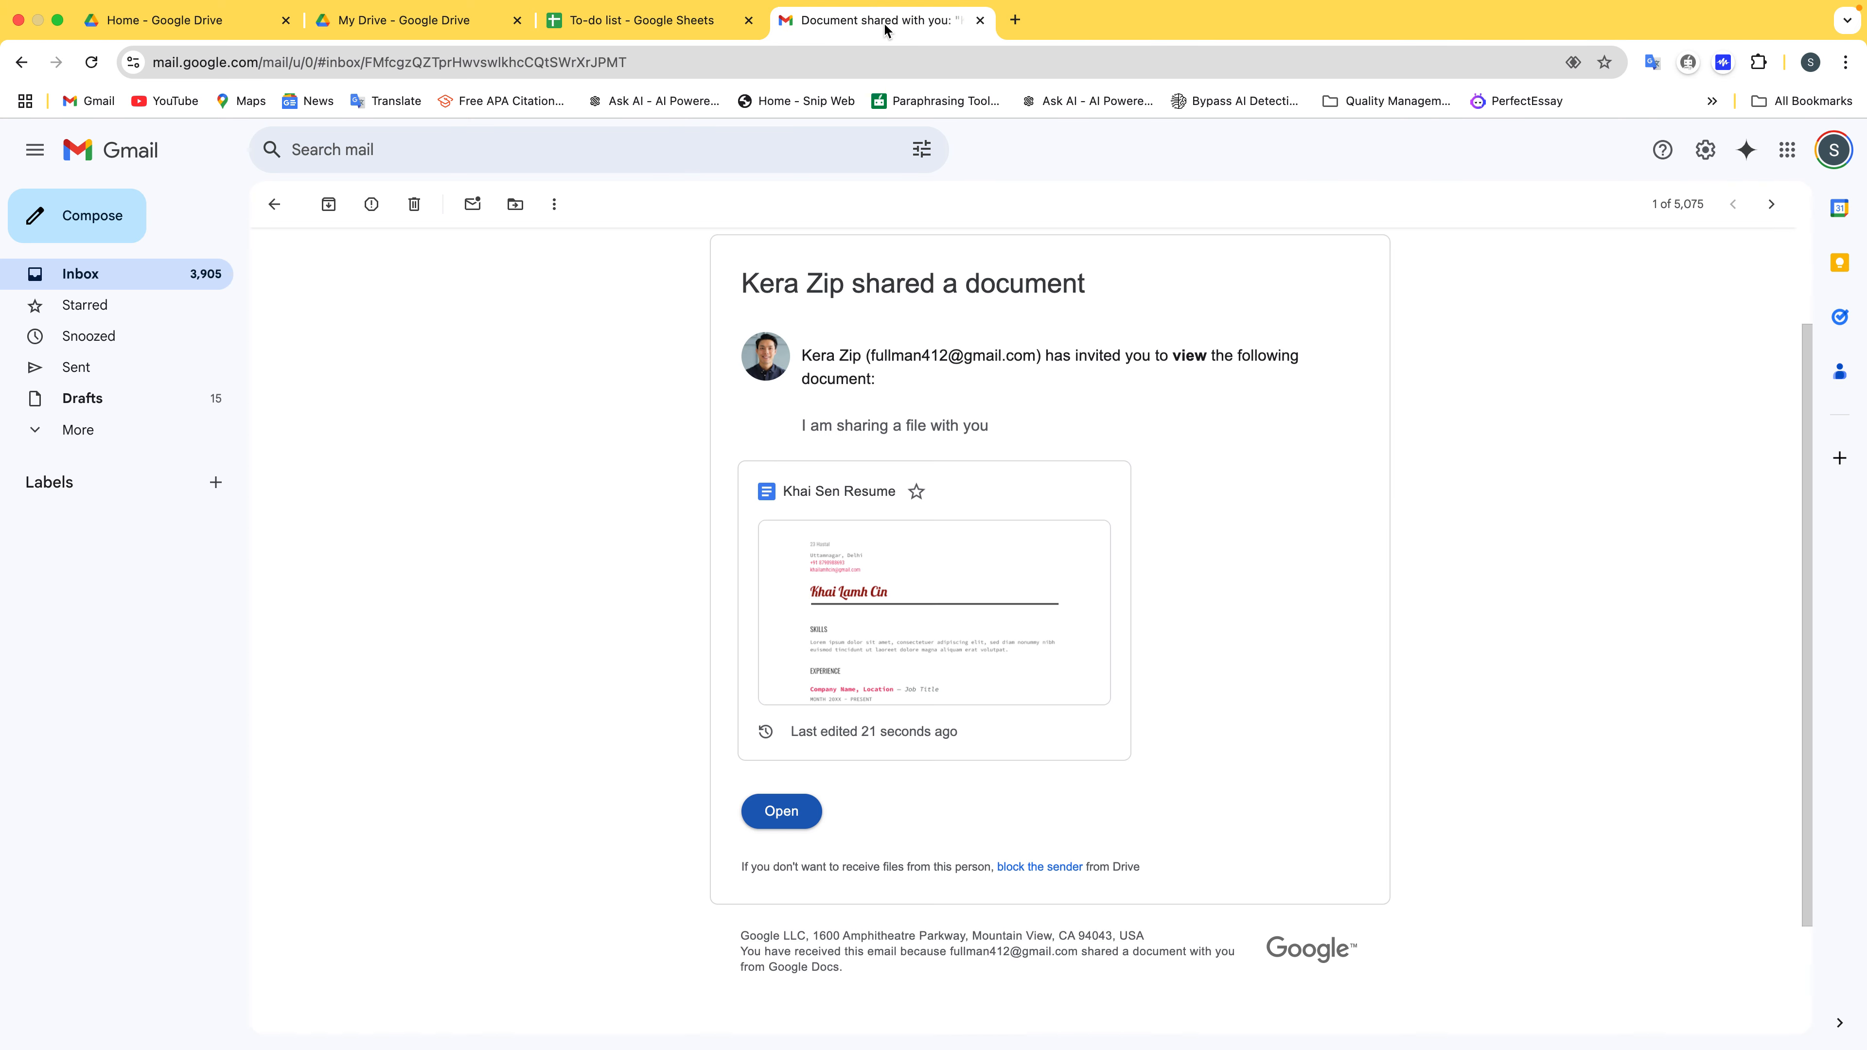
Close the Gmail tab, refresh Drive, and open To-do list from Shared with me
{"action": "left_click", "coordinate": [1015, 20]}
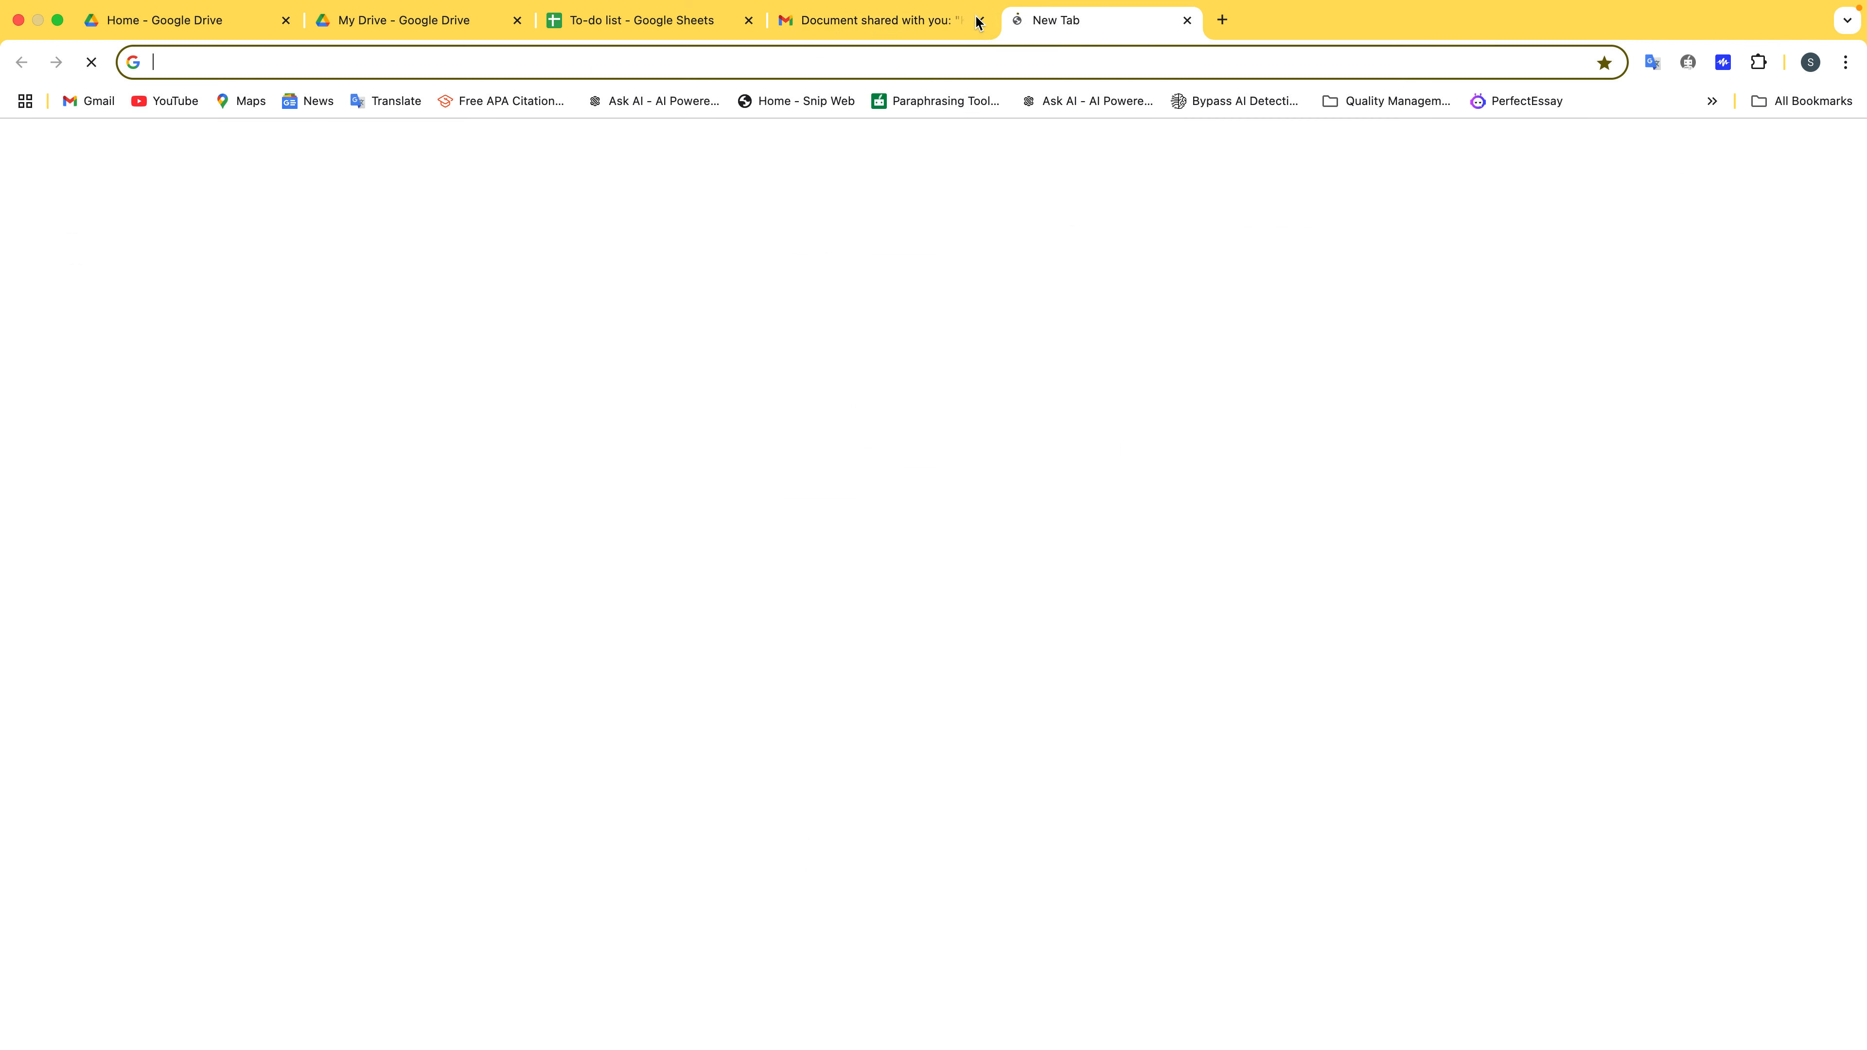
{"action": "left_click", "coordinate": [979, 20]}
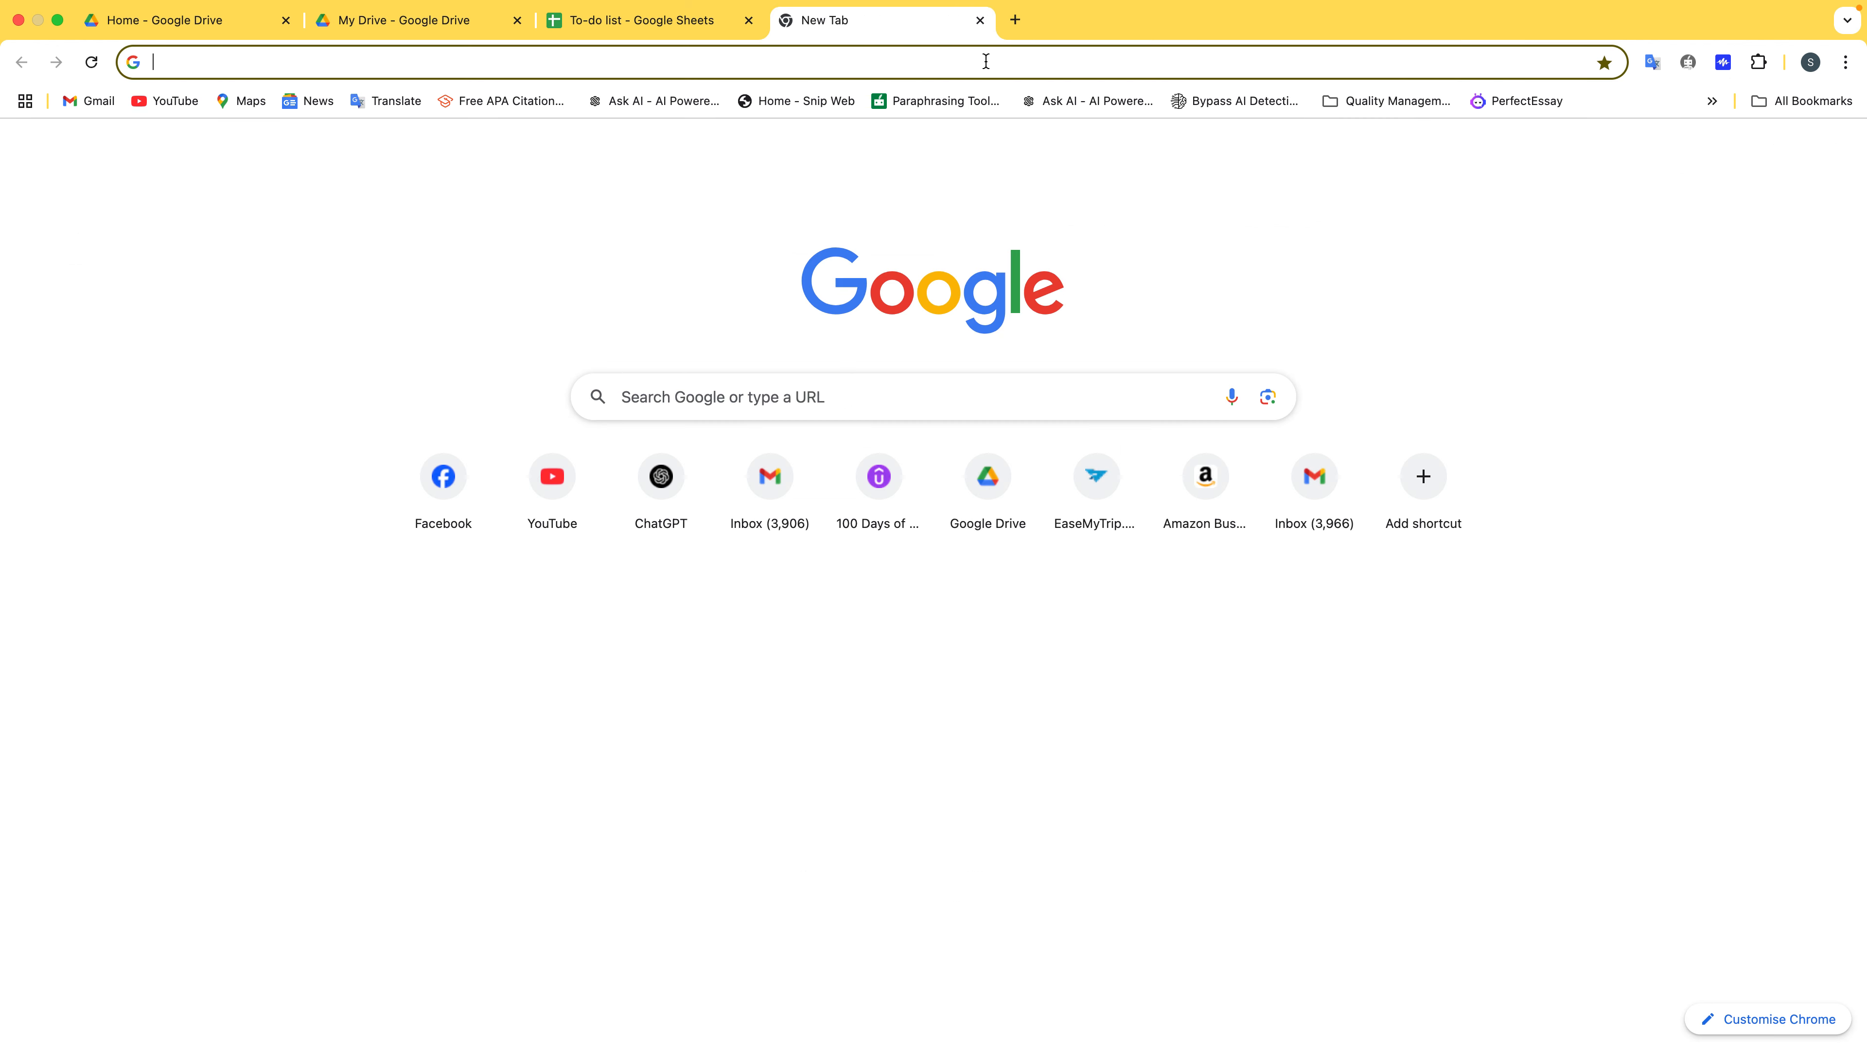
{"action": "left_click", "coordinate": [232, 20]}
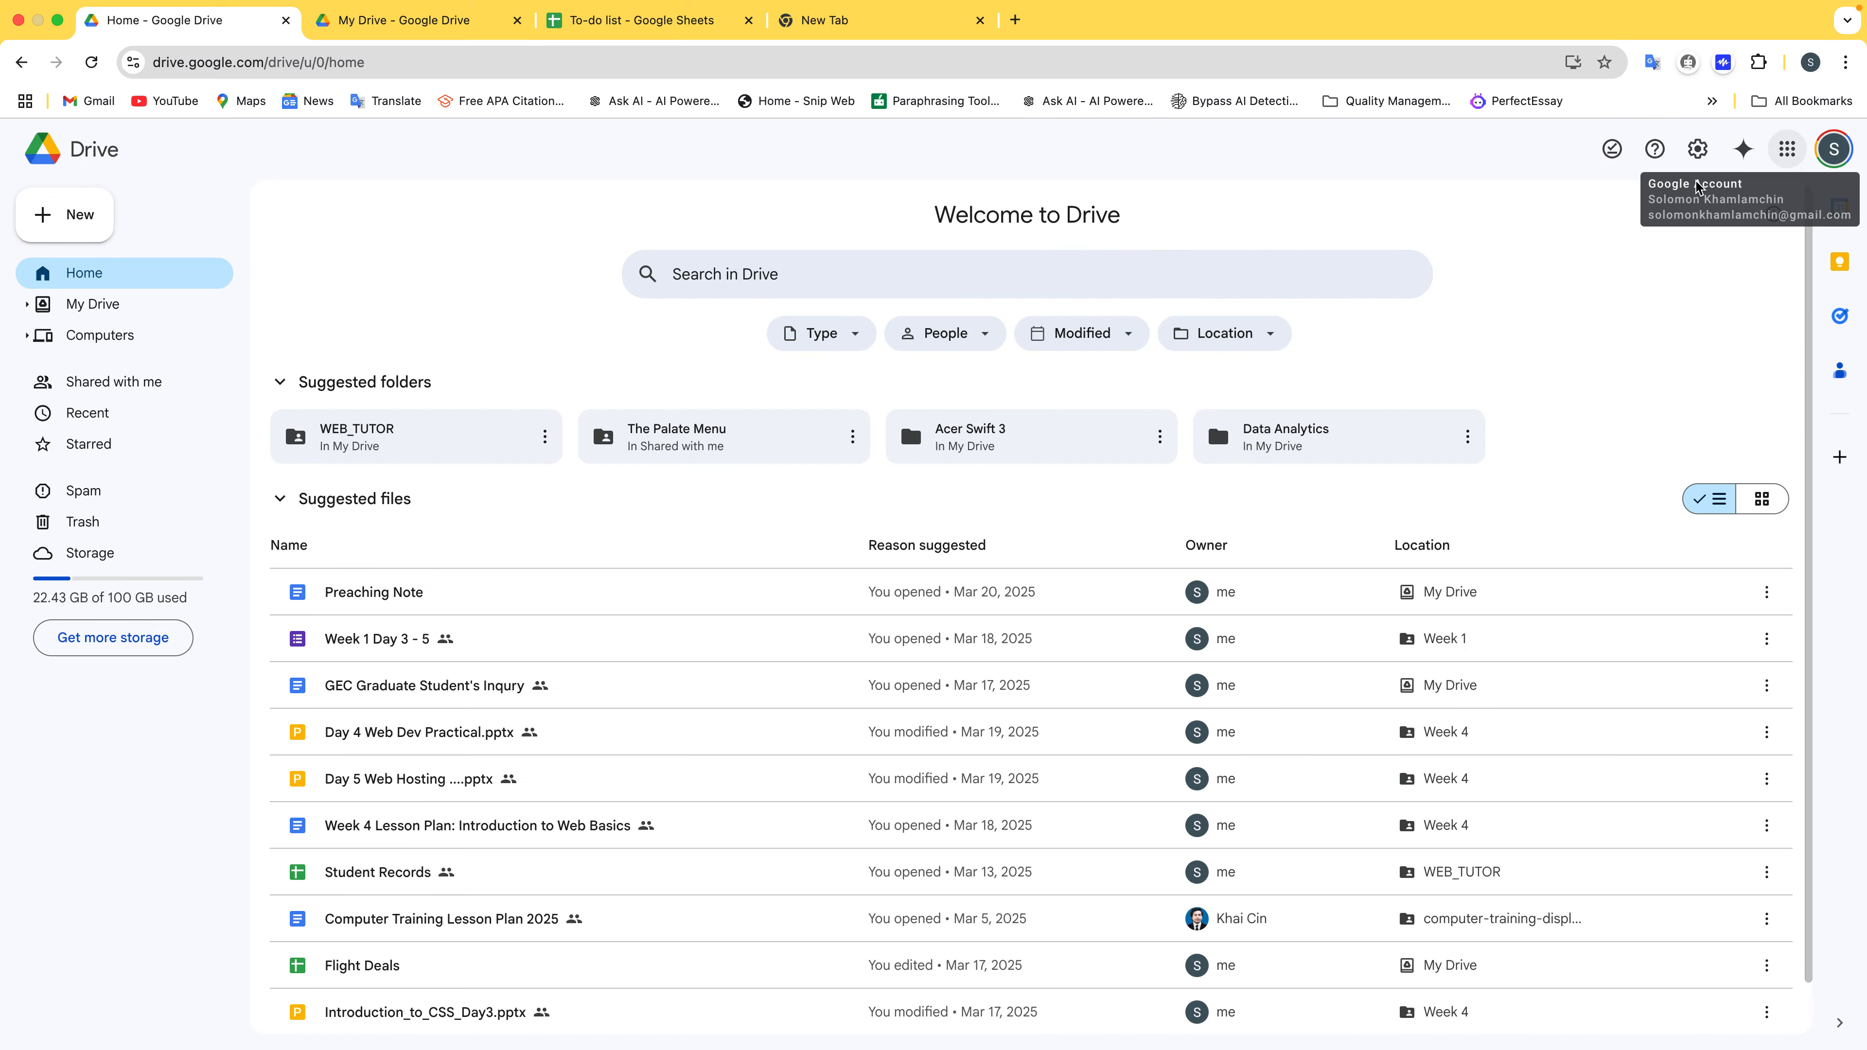
{"action": "left_click", "coordinate": [92, 64]}
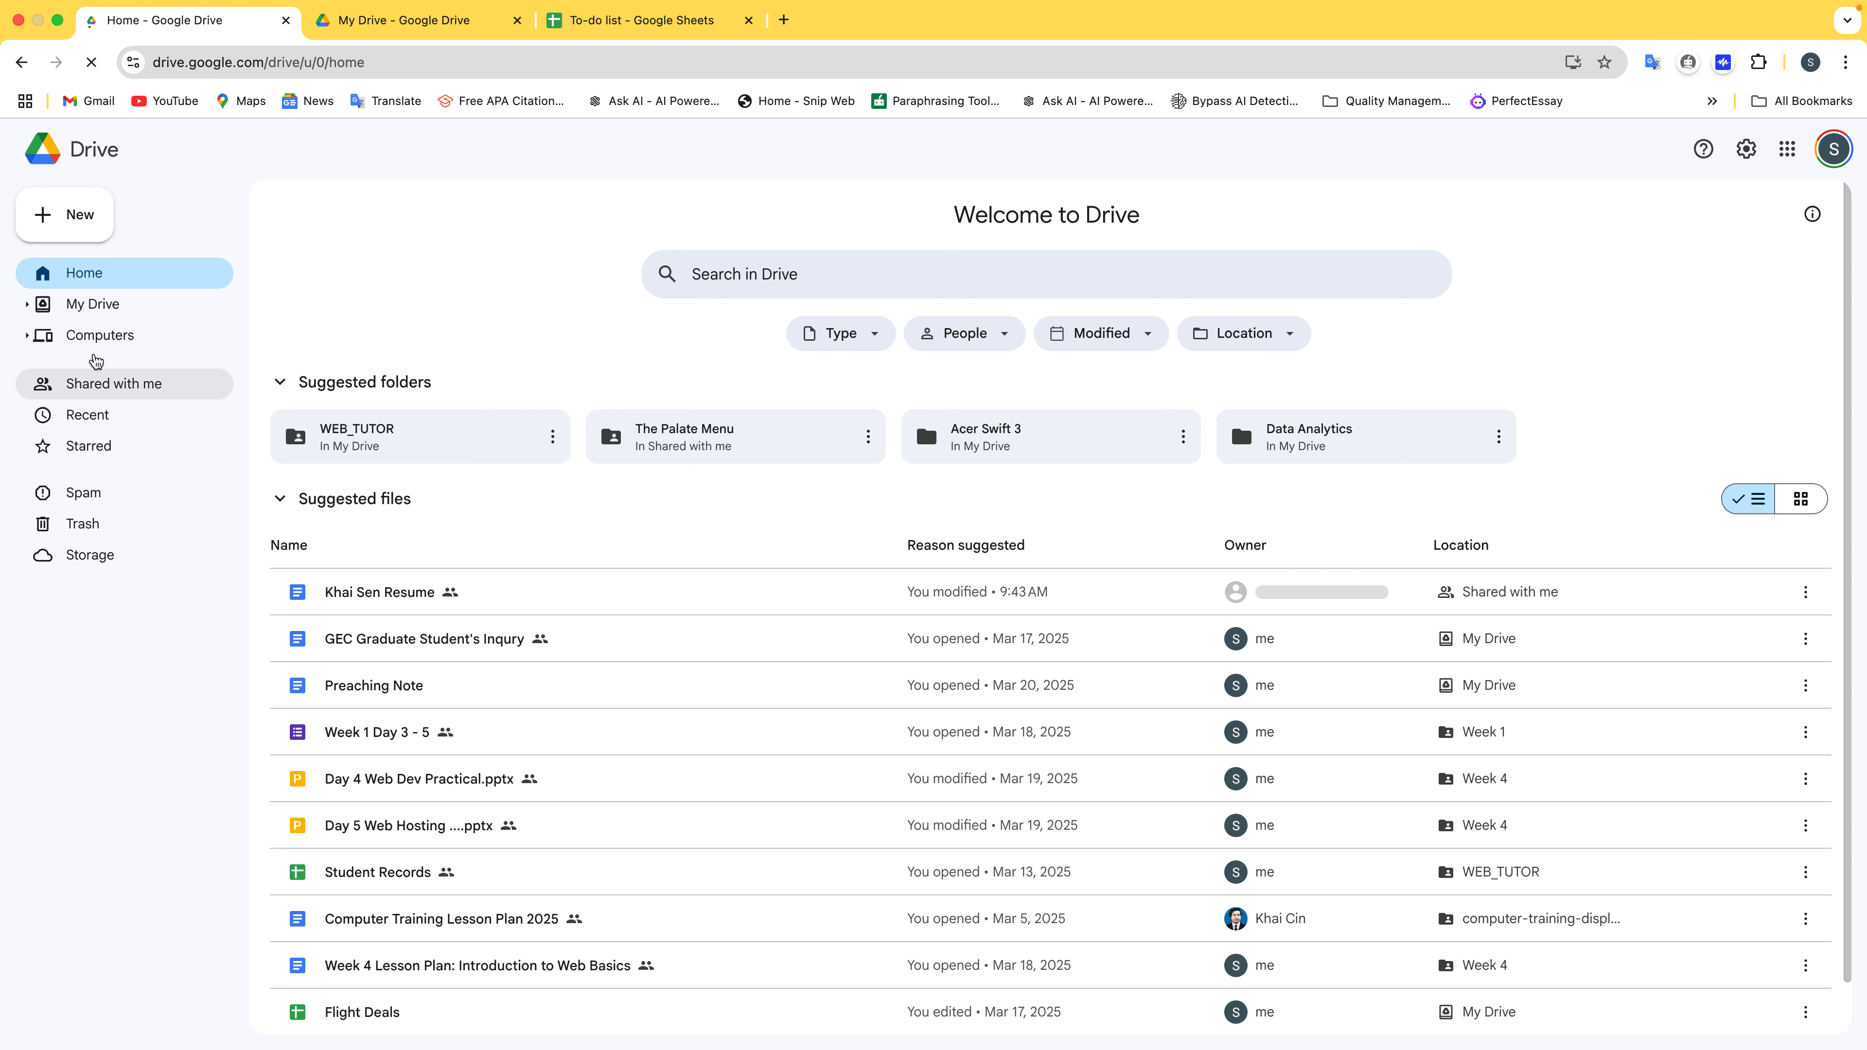
{"action": "left_click", "coordinate": [105, 381]}
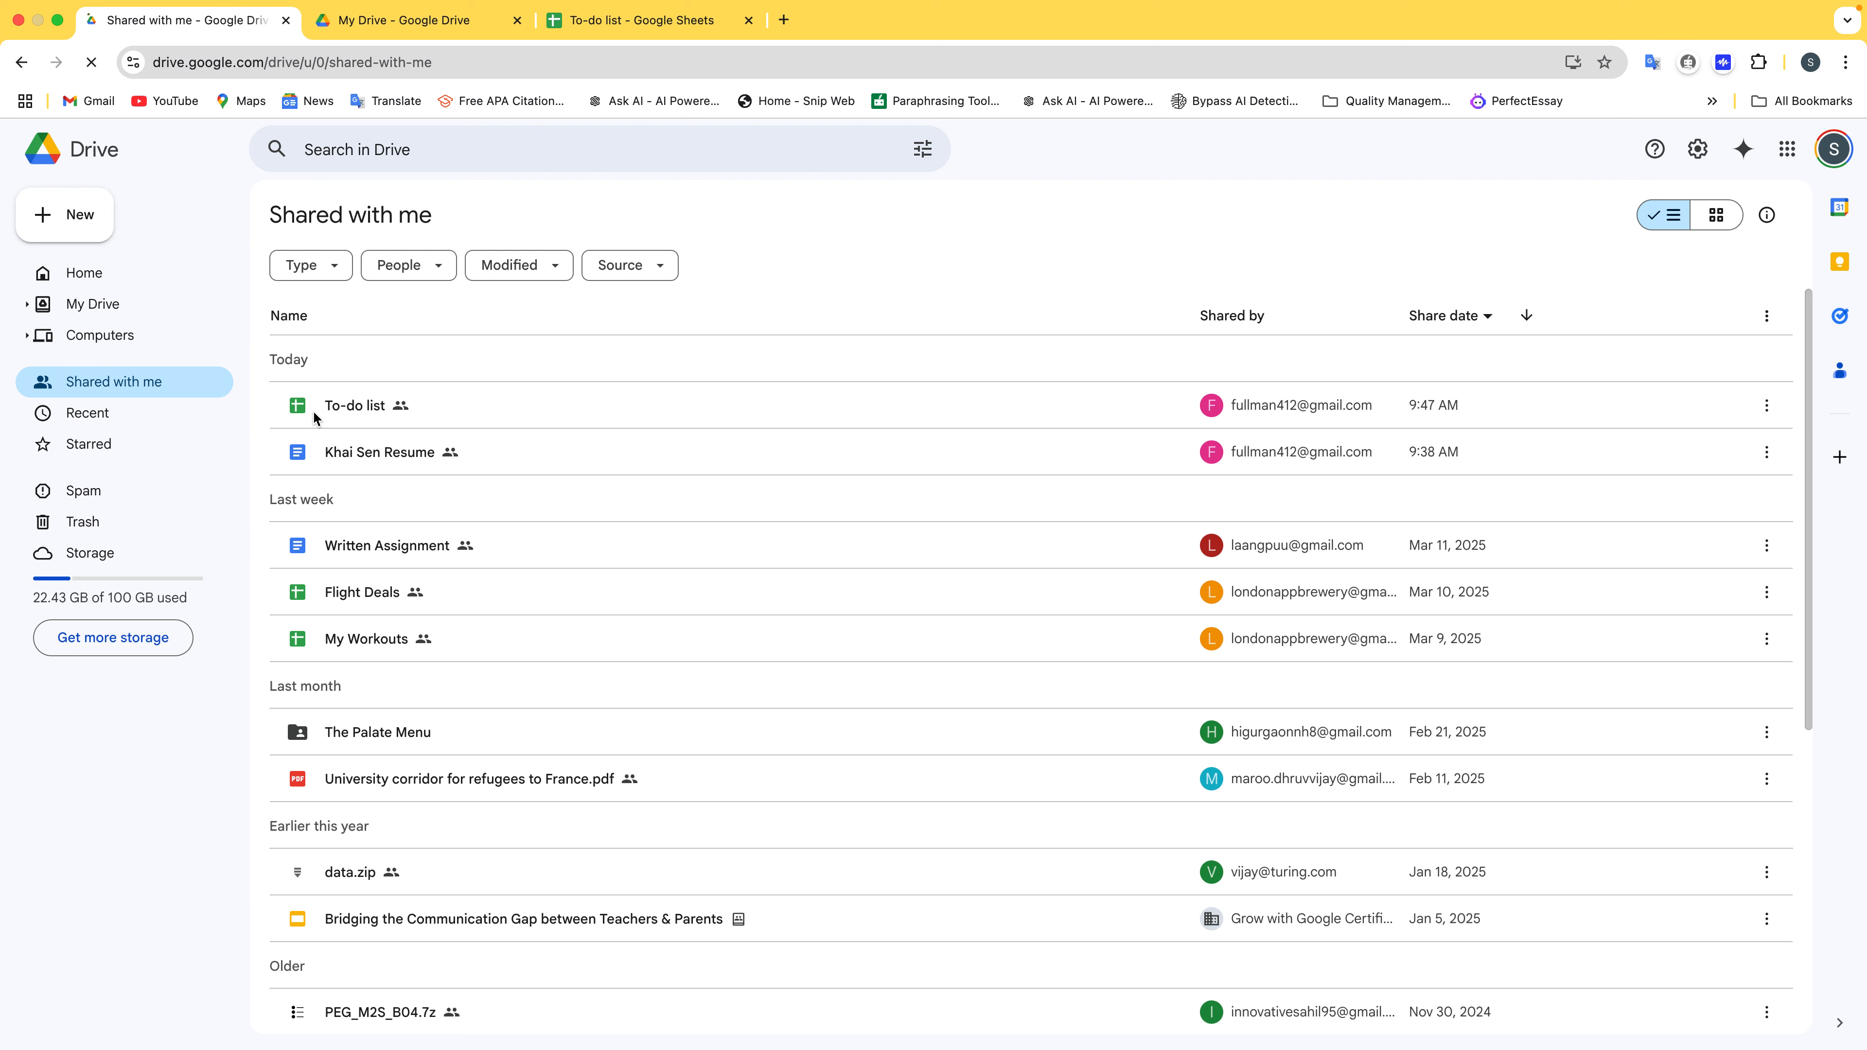
{"action": "left_click", "coordinate": [341, 407]}
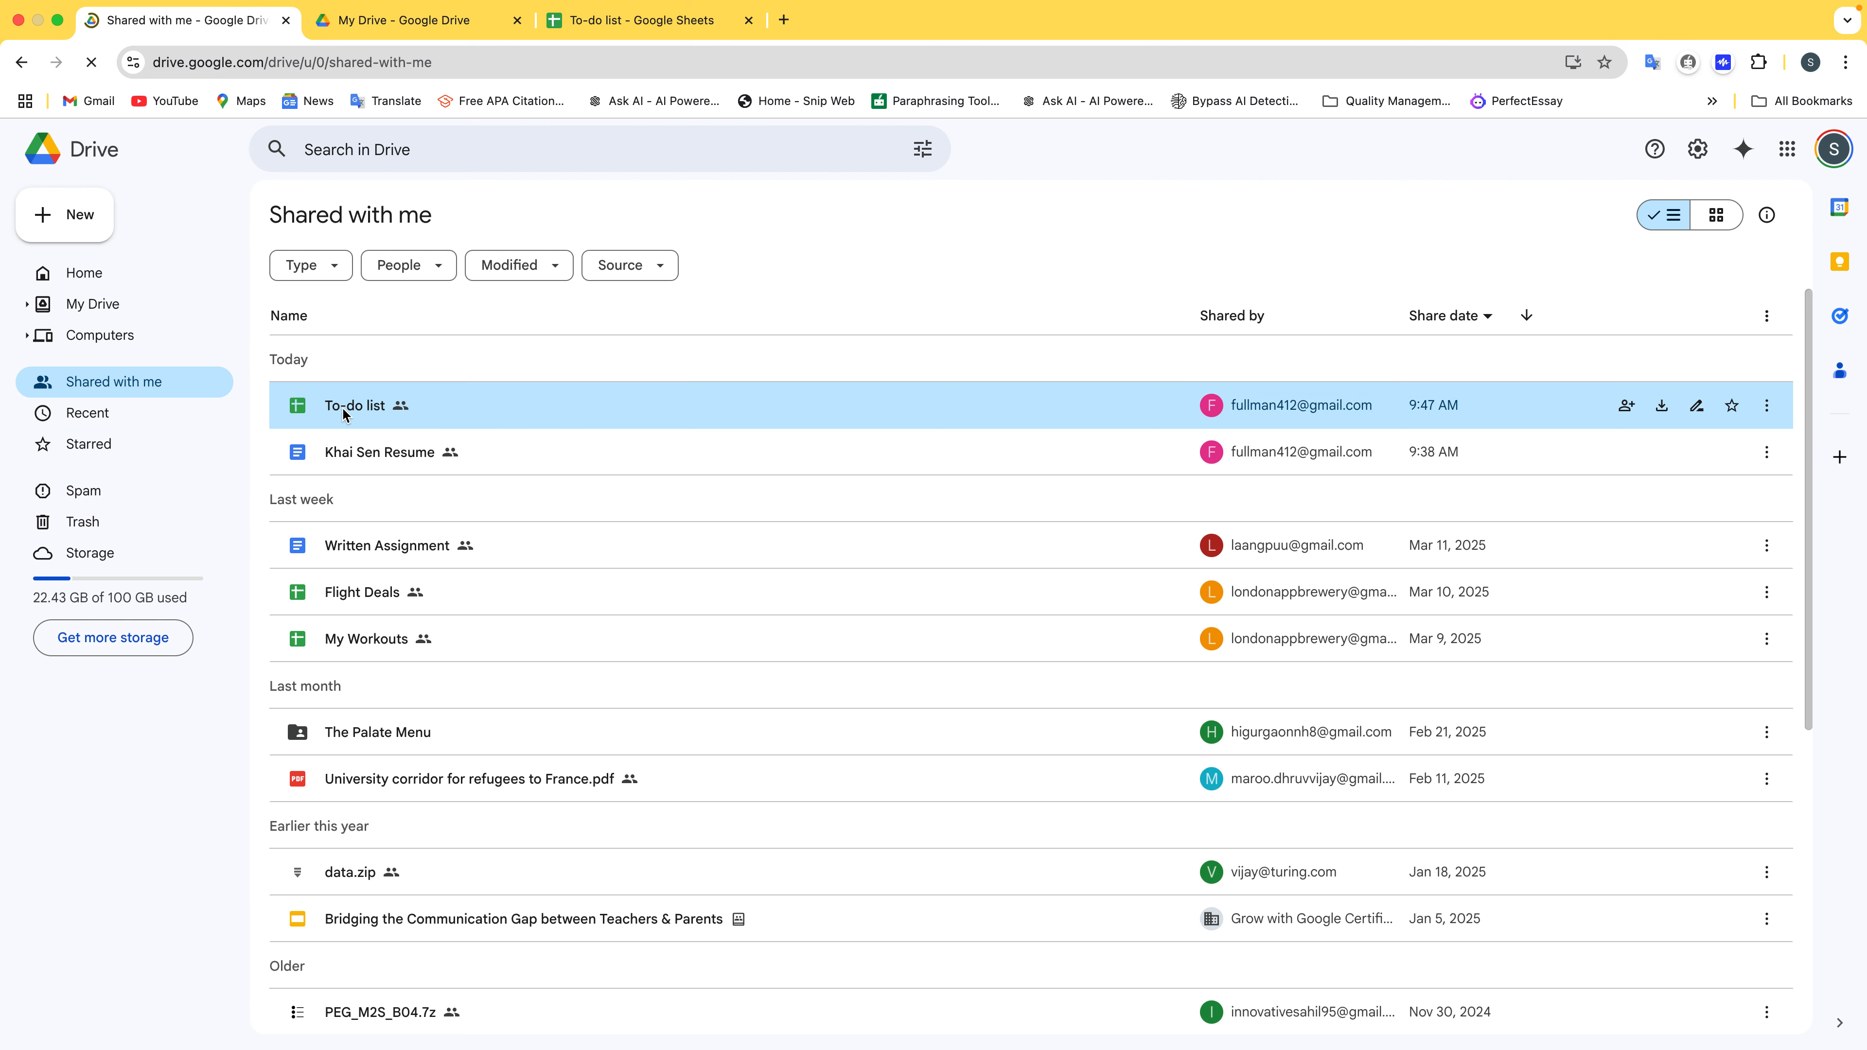
{"action": "left_click", "coordinate": [349, 376]}
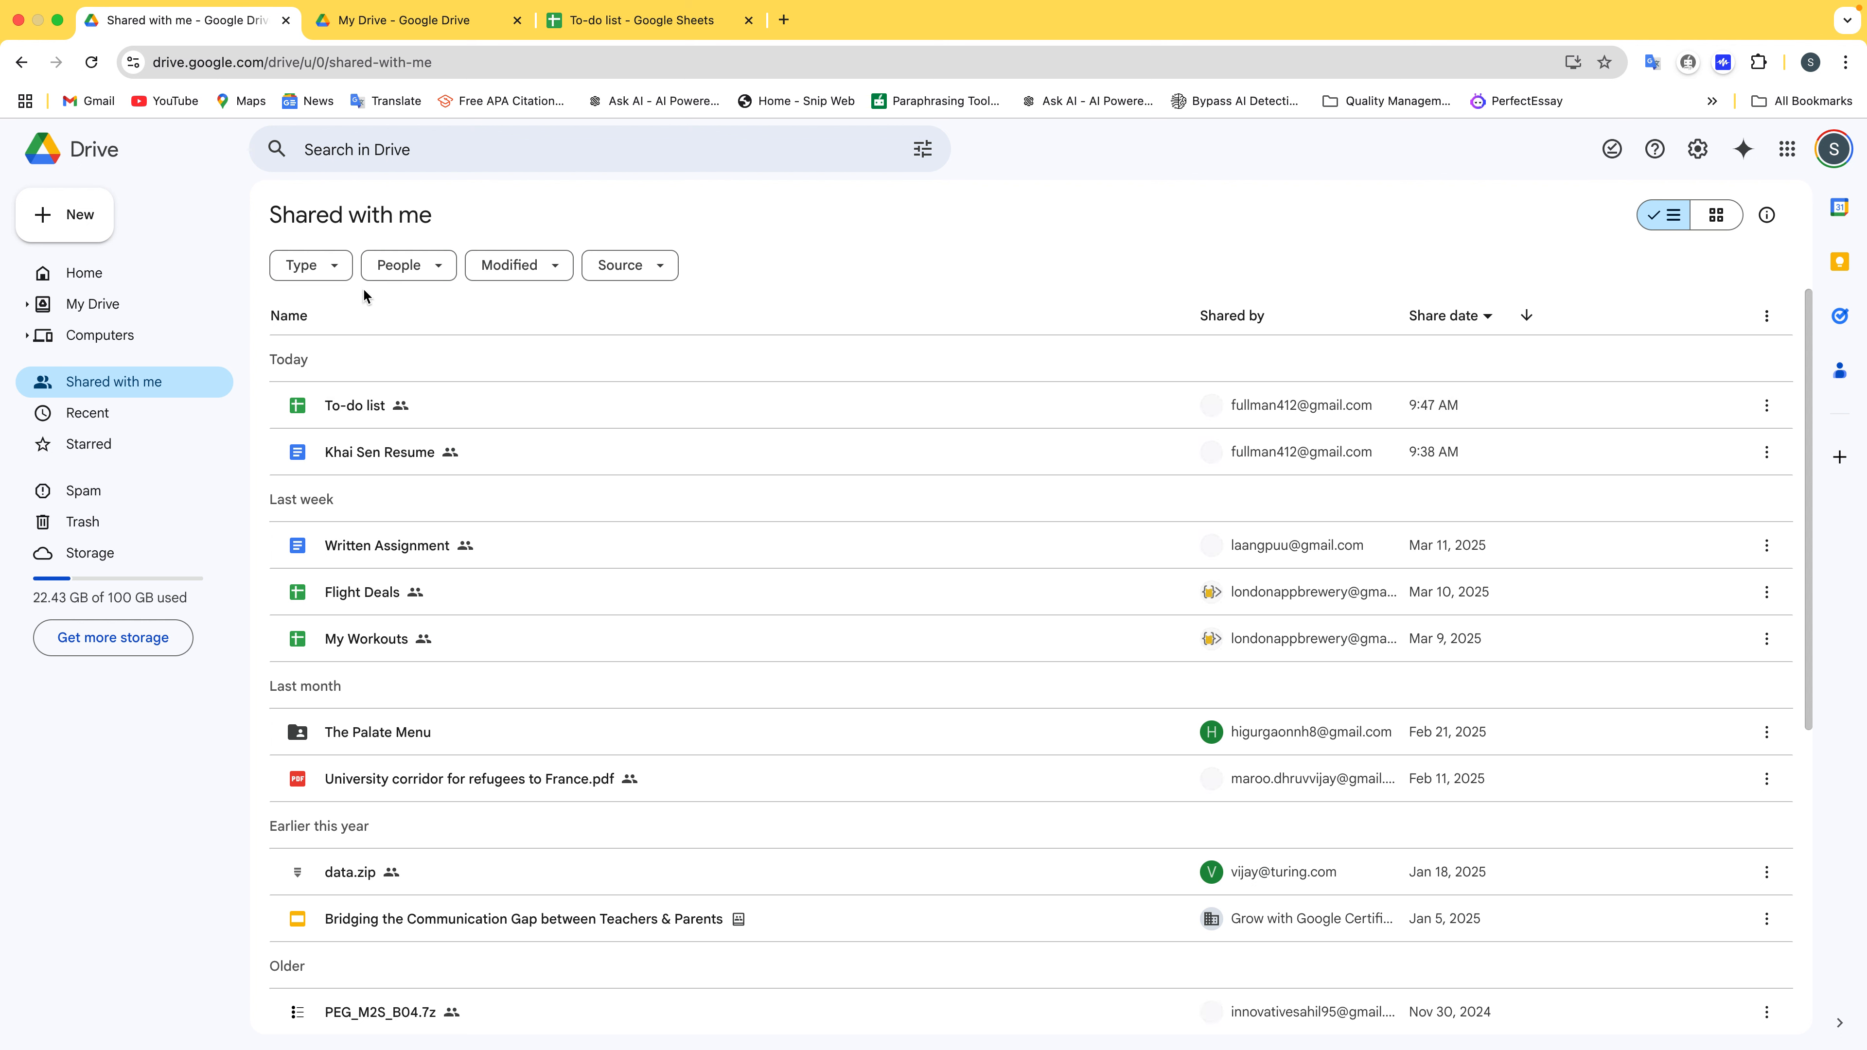
{"action": "double_click", "coordinate": [361, 406]}
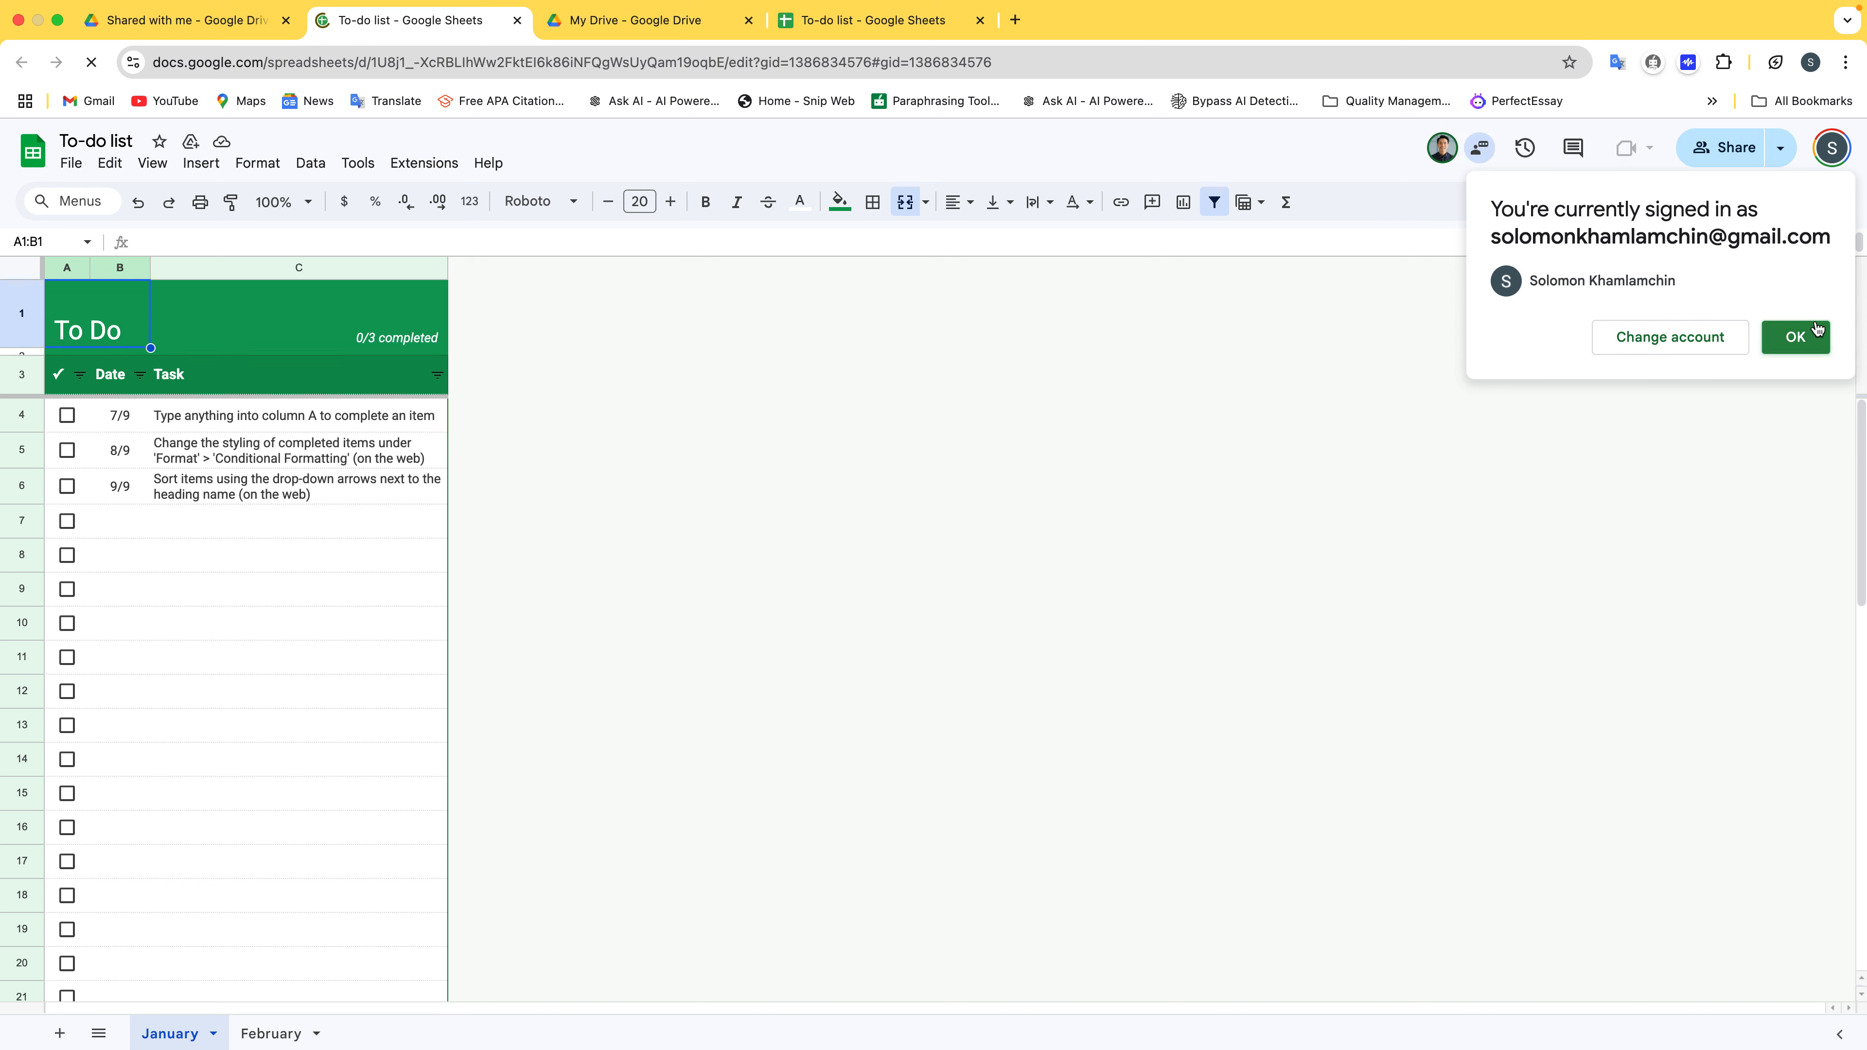
Tick the first January task as the collaborator and confirm 1/3 completed in the owner's copy
{"action": "left_click", "coordinate": [1779, 339]}
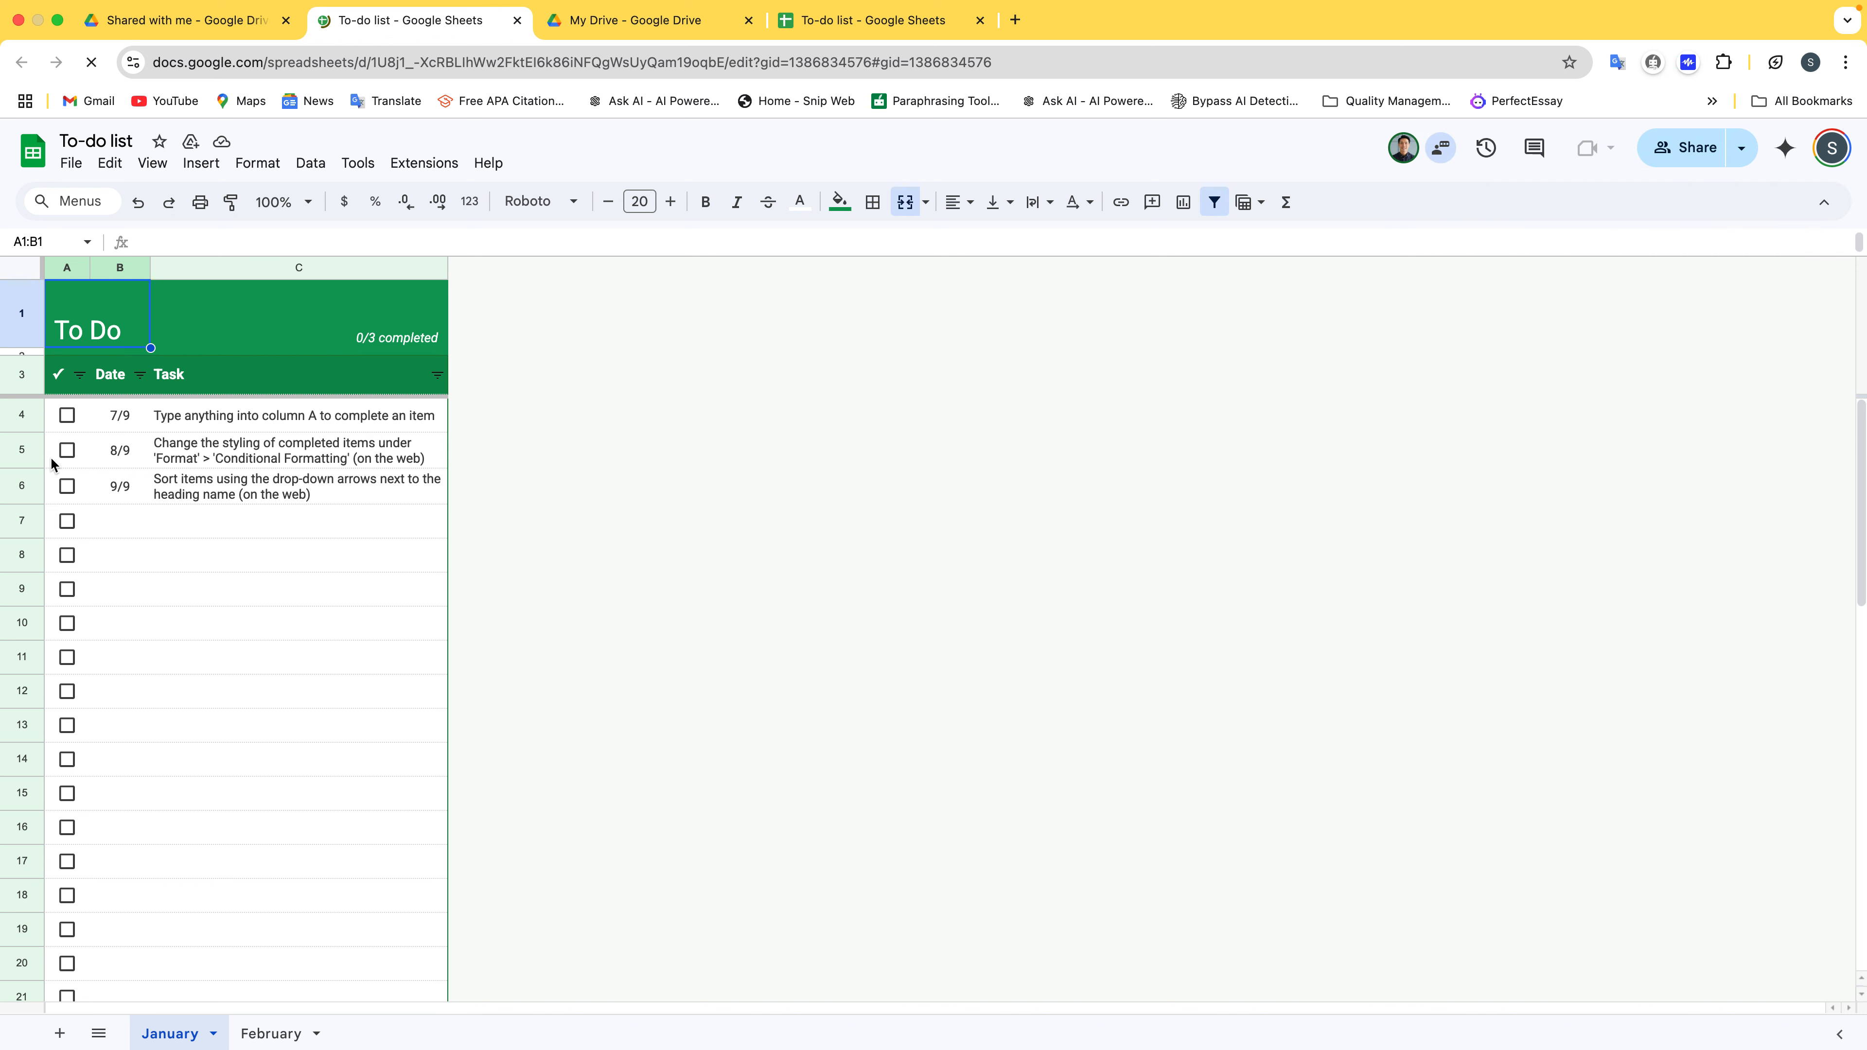
{"action": "left_click", "coordinate": [68, 415]}
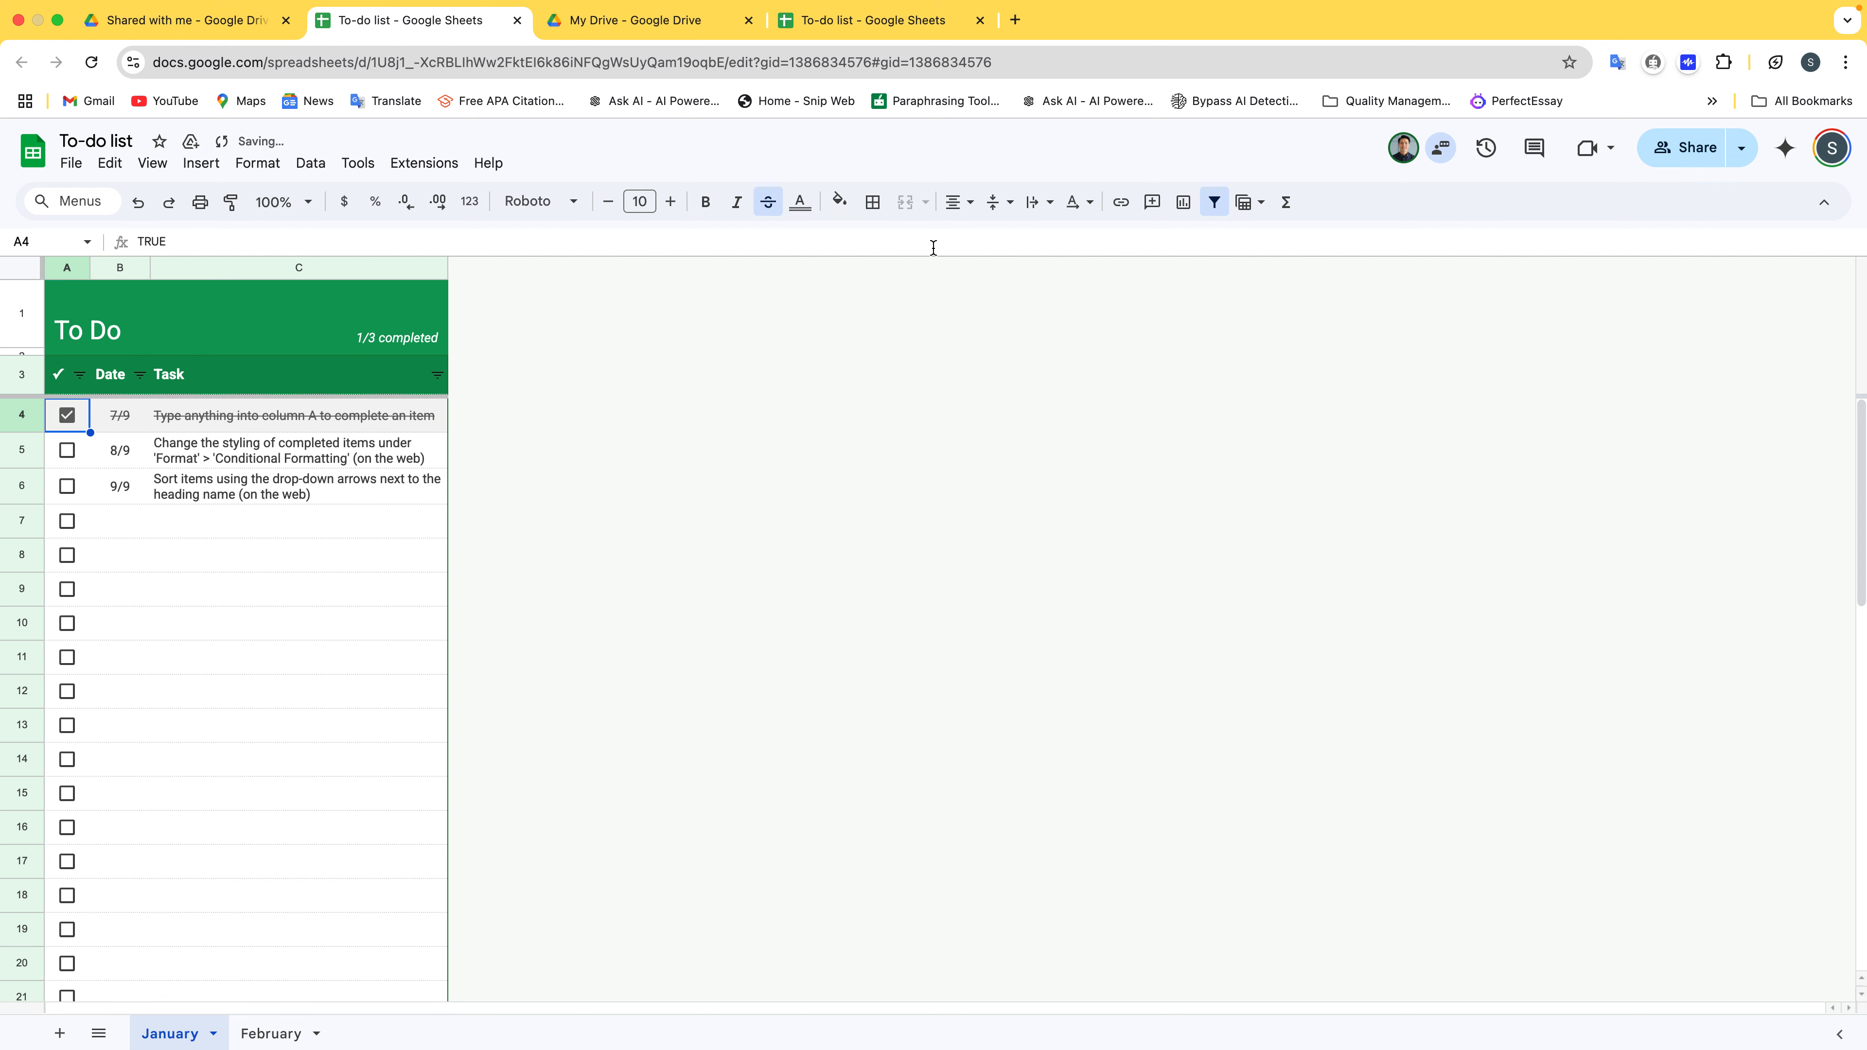
{"action": "left_click", "coordinate": [899, 30]}
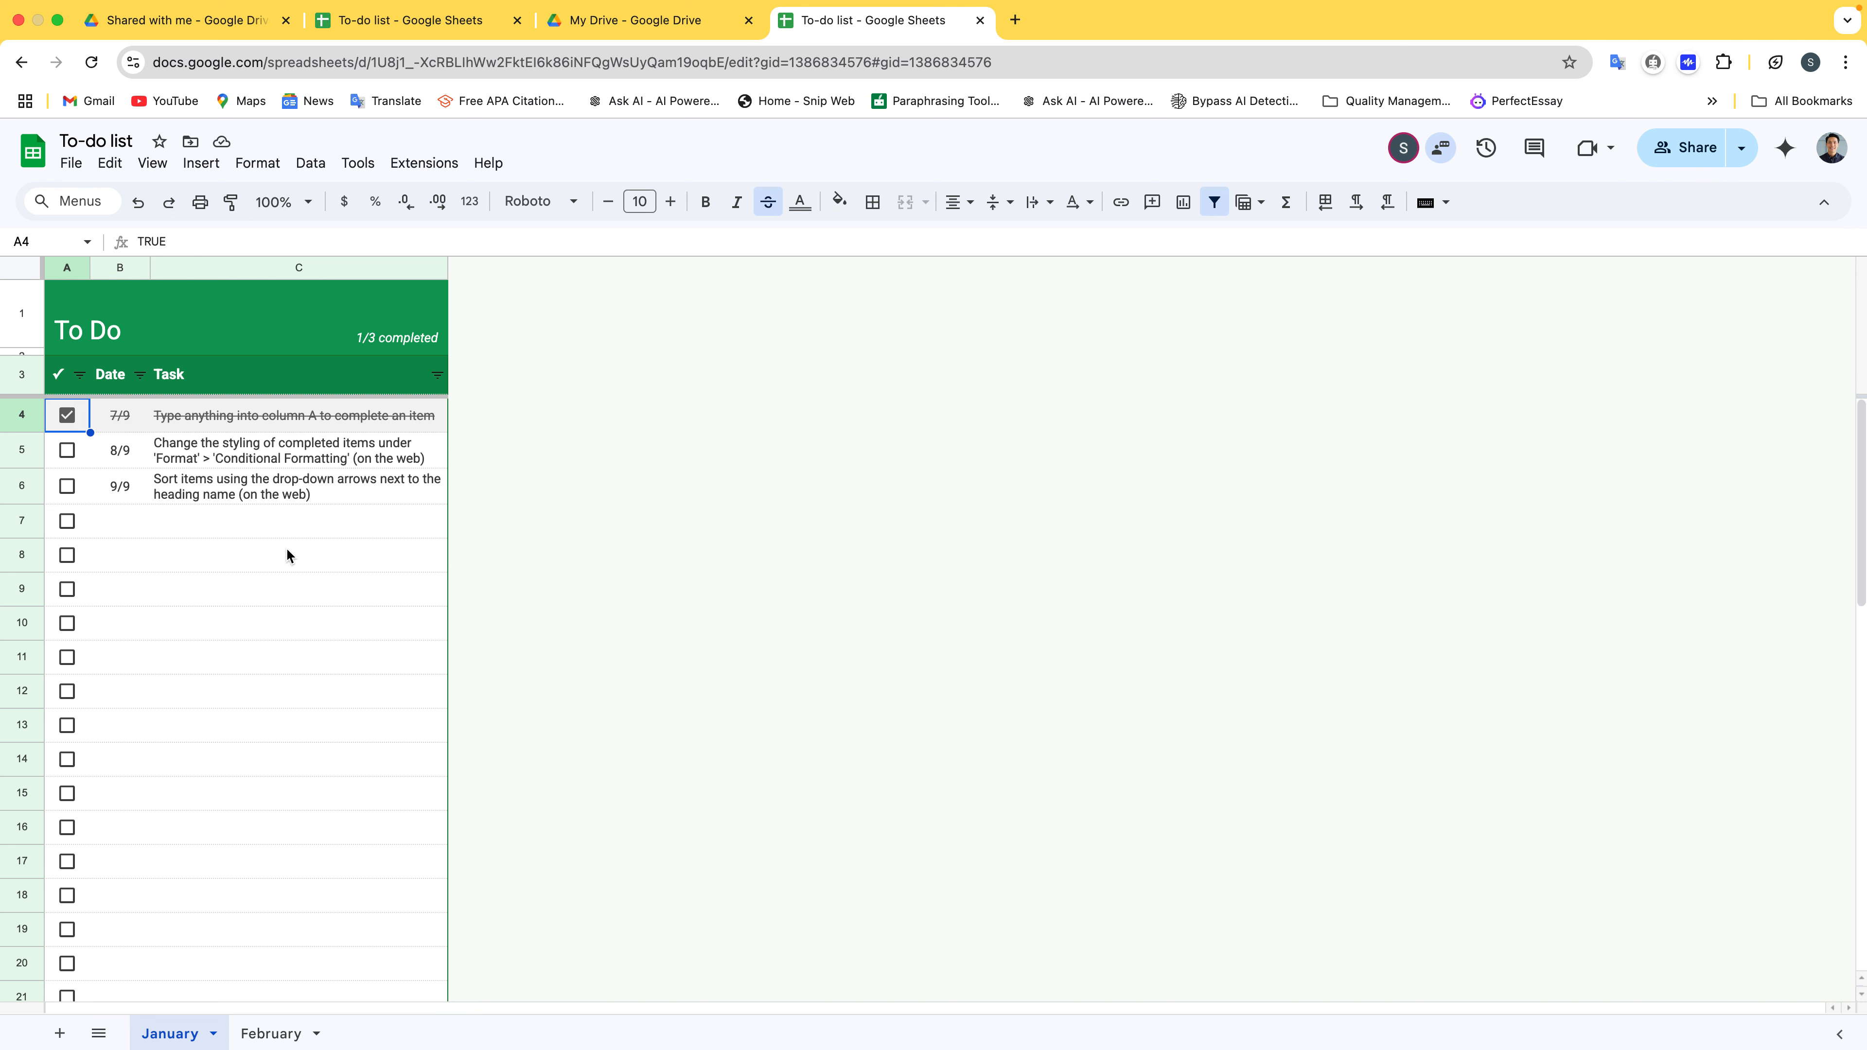
{"action": "left_click", "coordinate": [820, 522]}
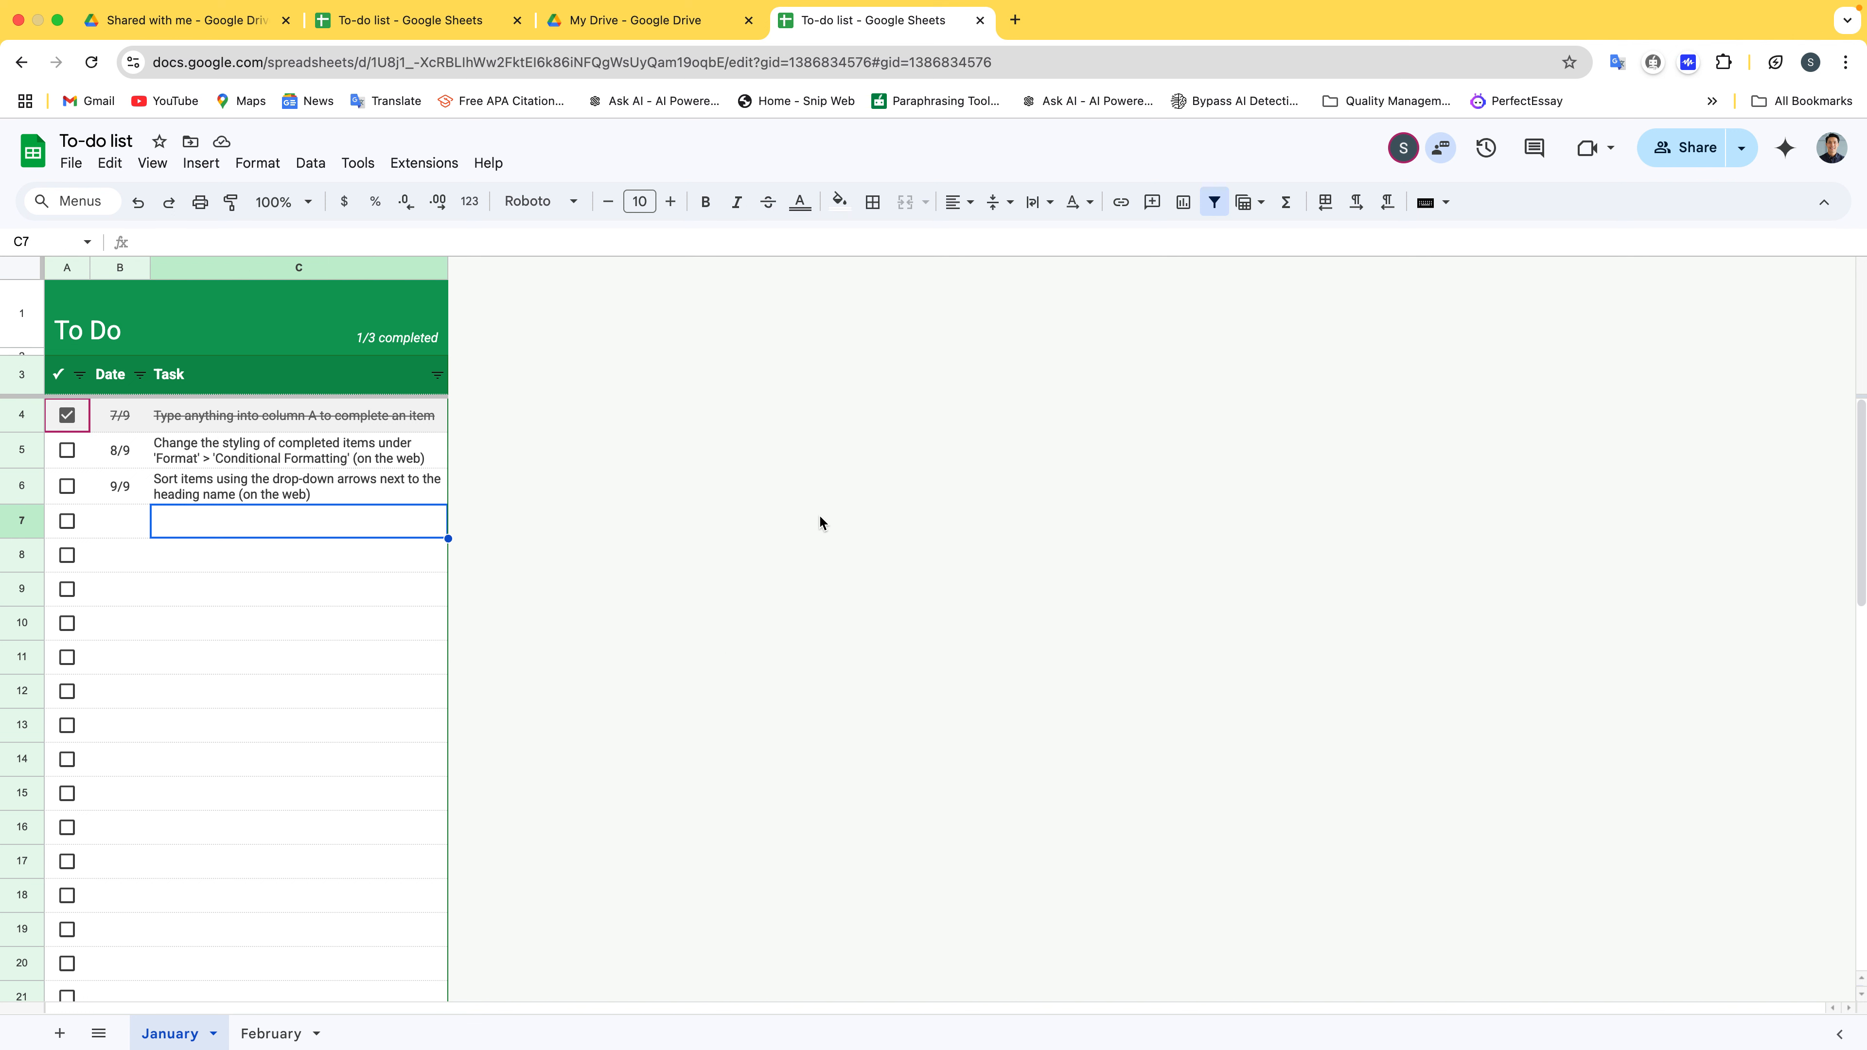
{"action": "mouse_move", "coordinate": [1064, 2]}
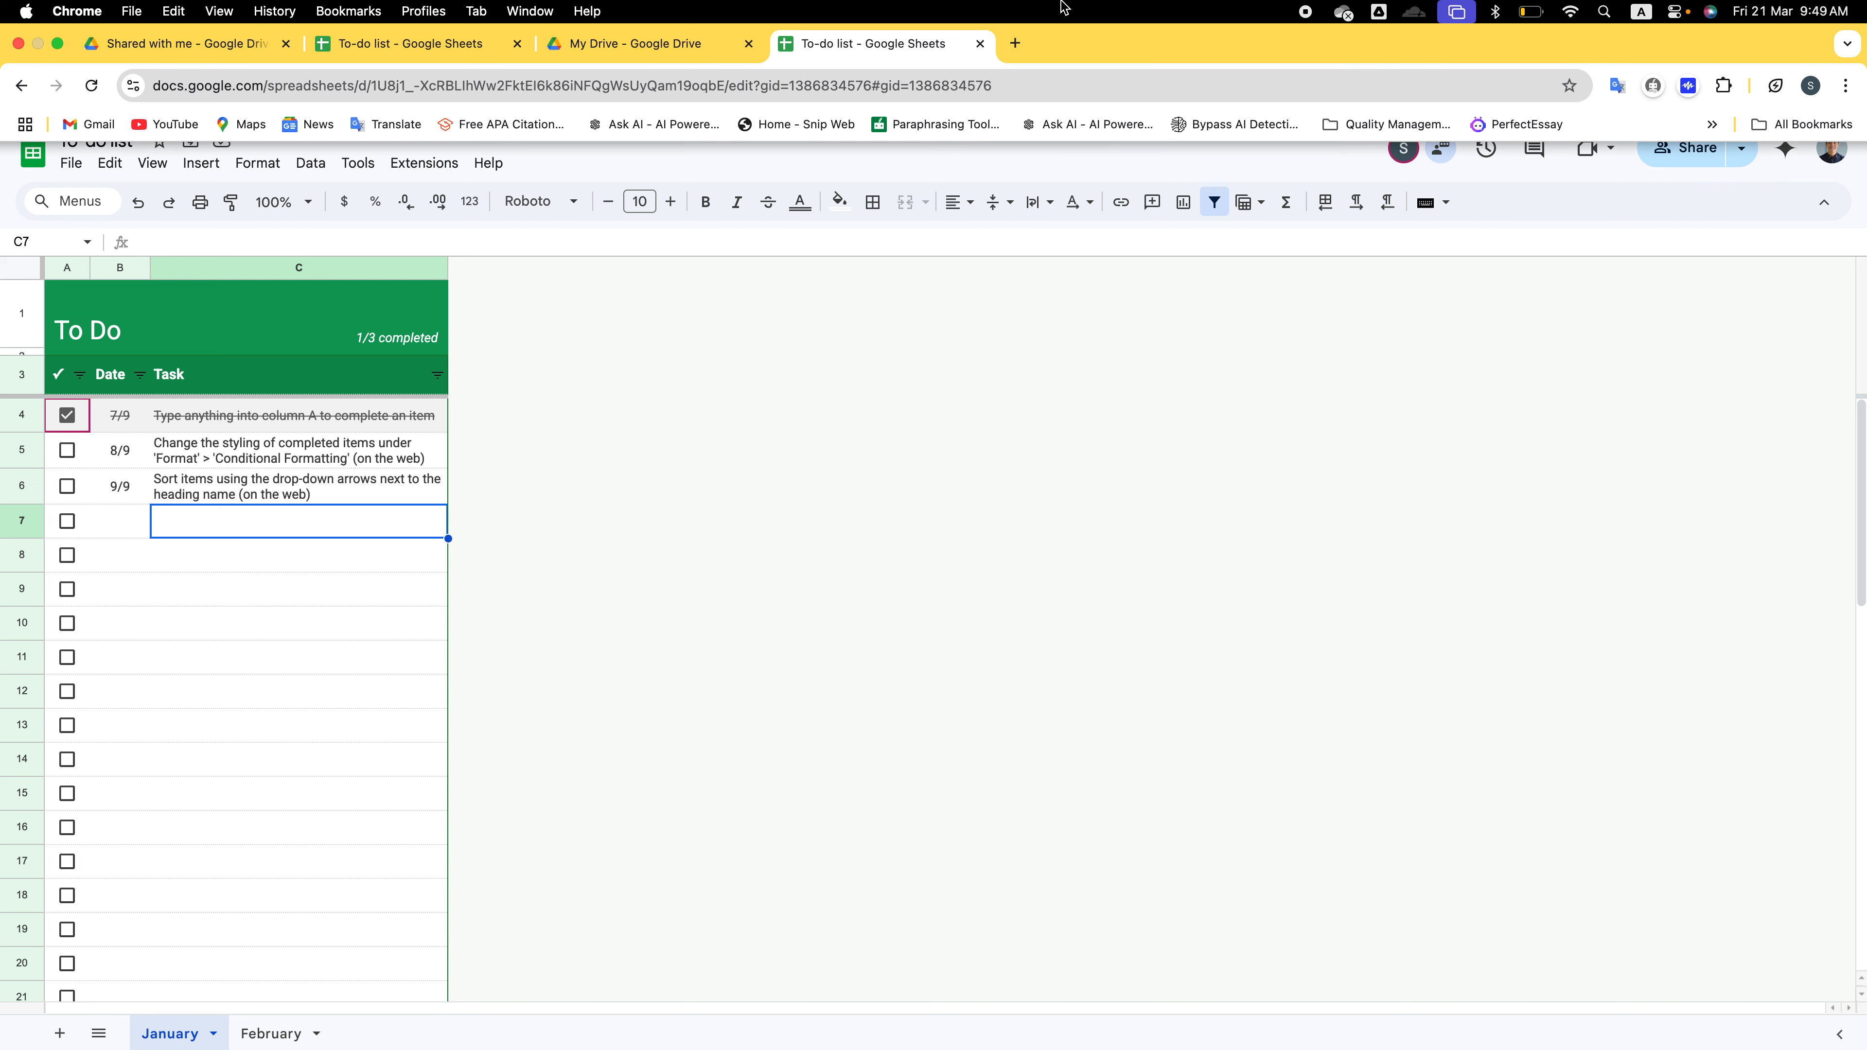
Close both To-do list tabs and start a Google Slides presentation from the Your big idea template
{"action": "left_click", "coordinate": [982, 46]}
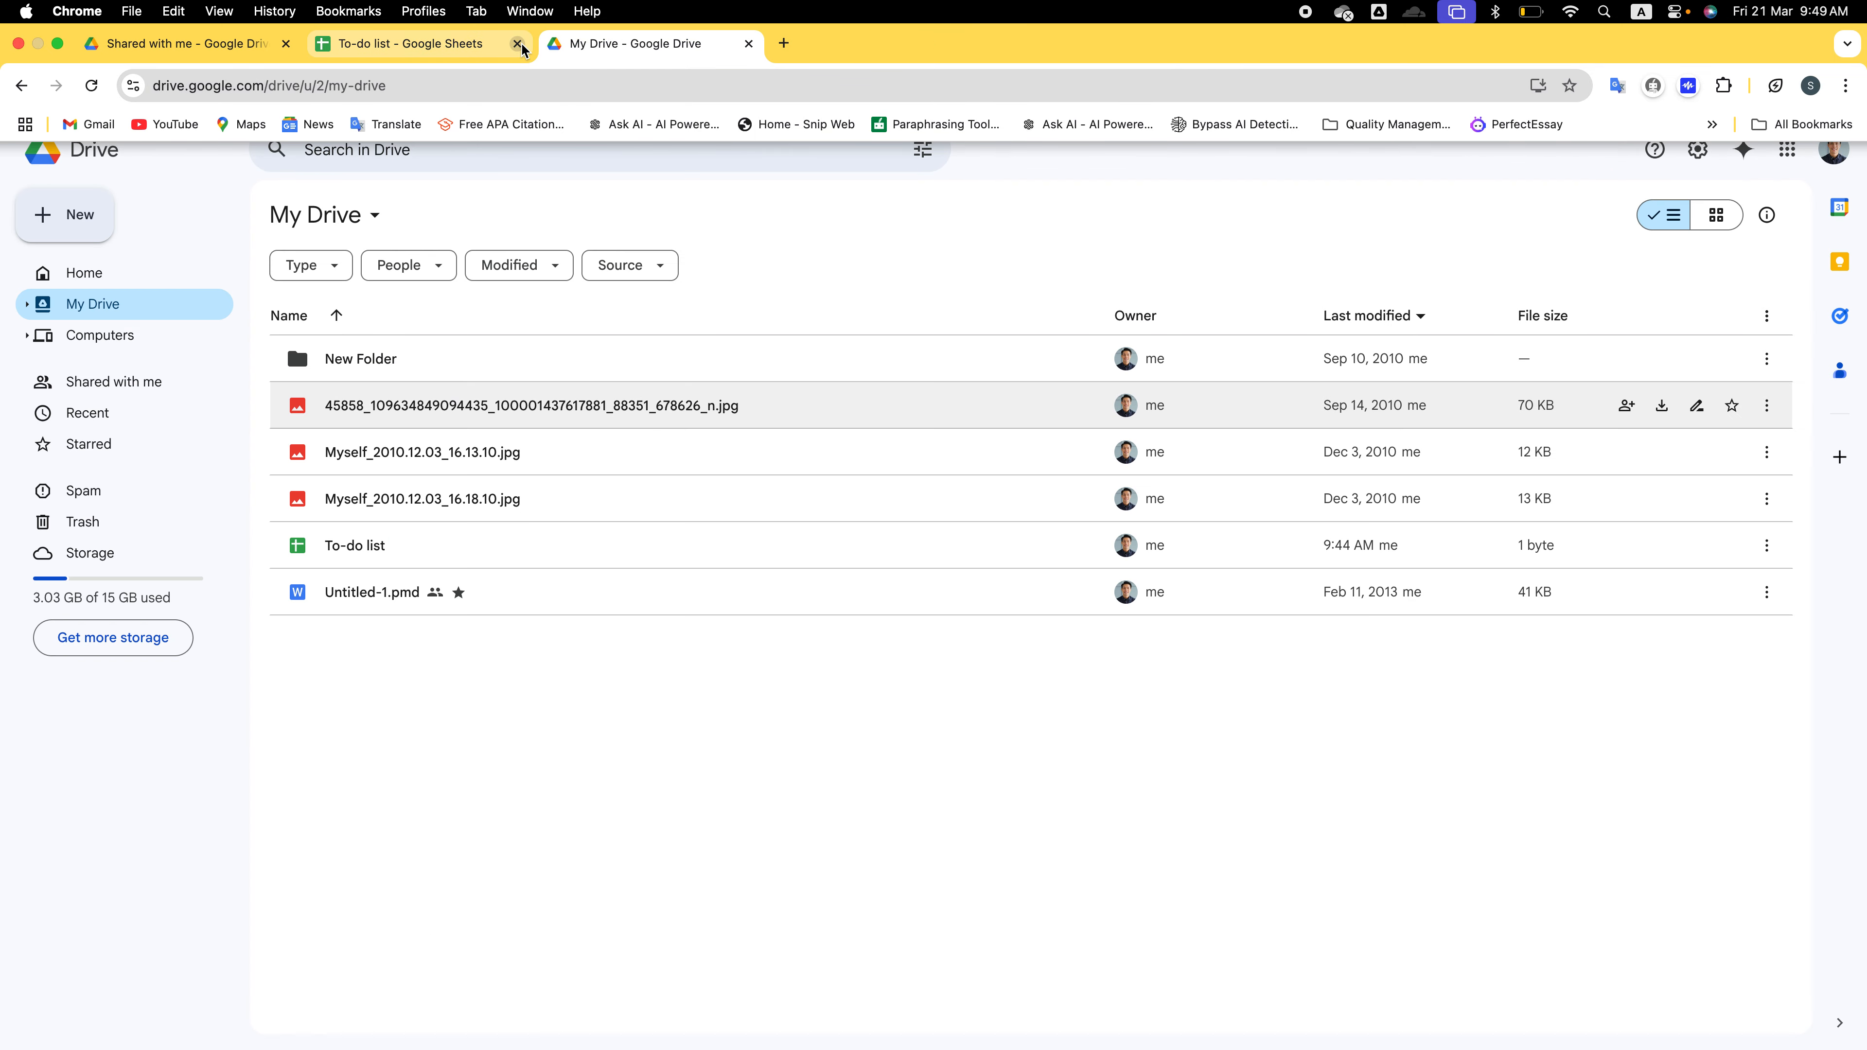
{"action": "left_click", "coordinate": [518, 44]}
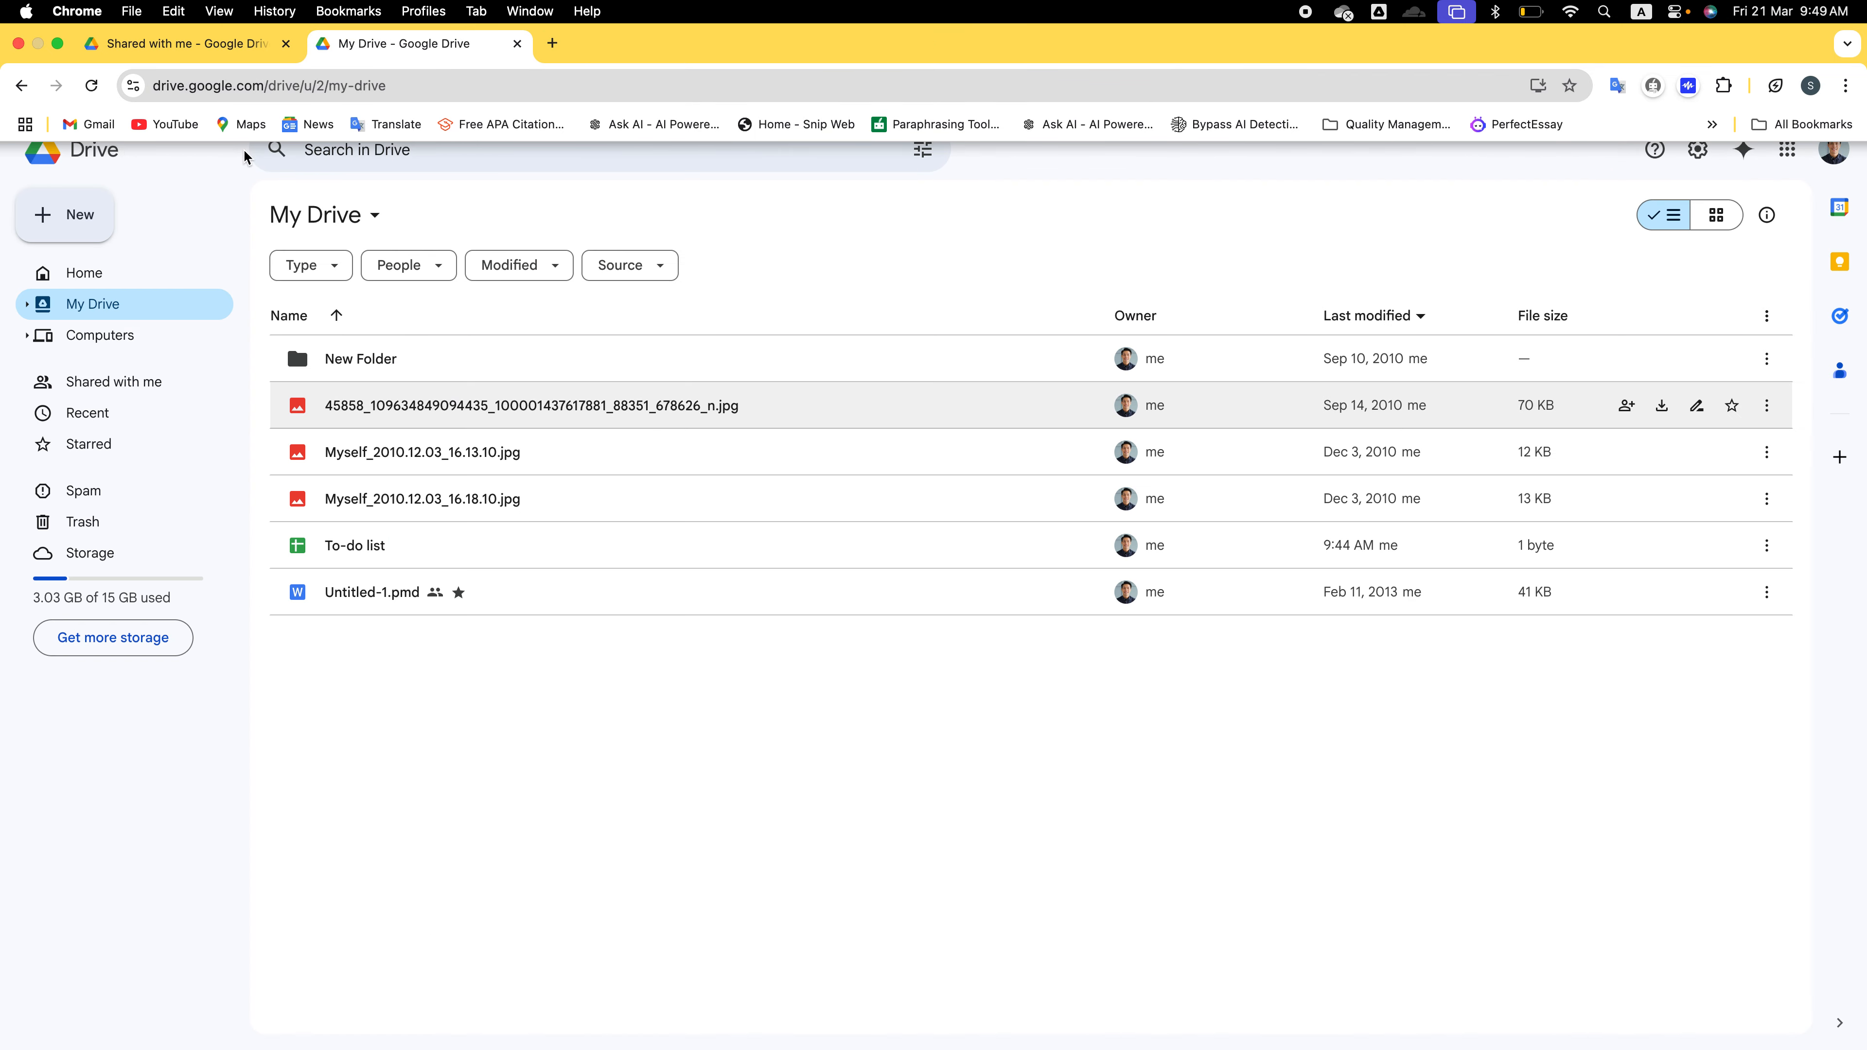
{"action": "left_click", "coordinate": [88, 213]}
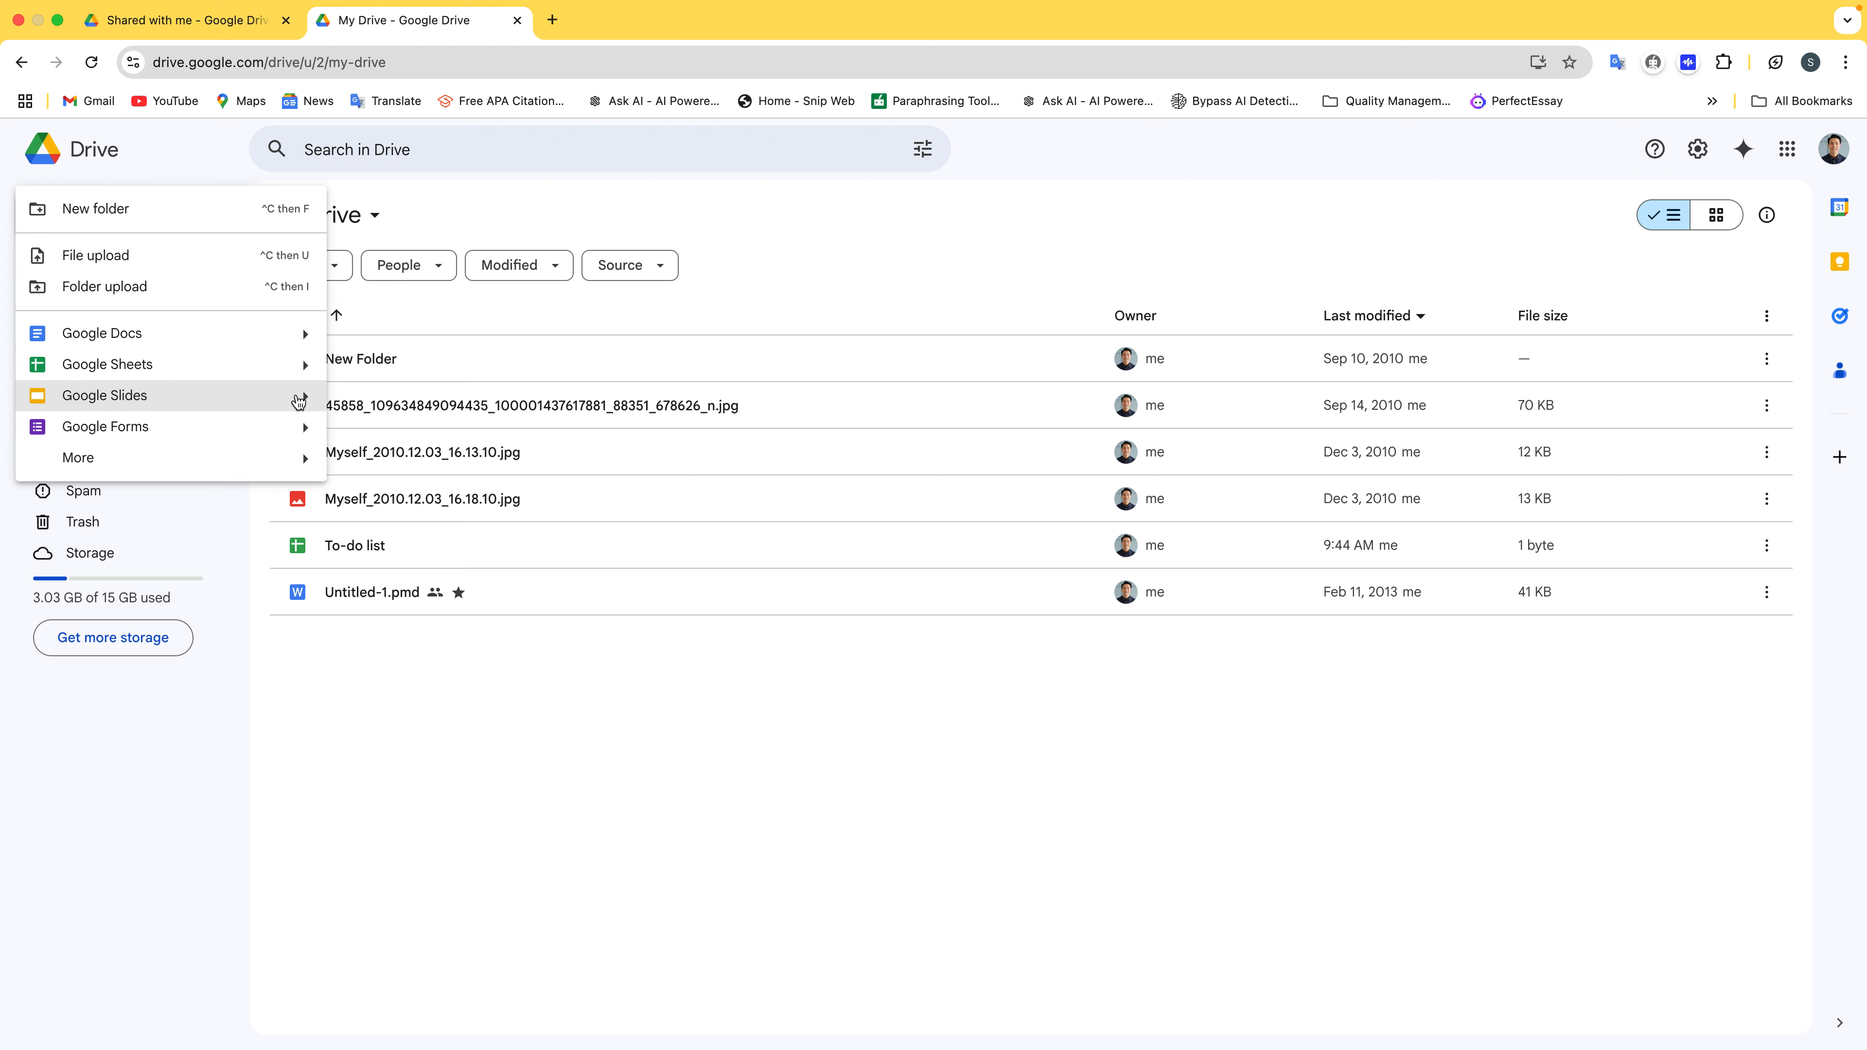
{"action": "mouse_move", "coordinate": [298, 400]}
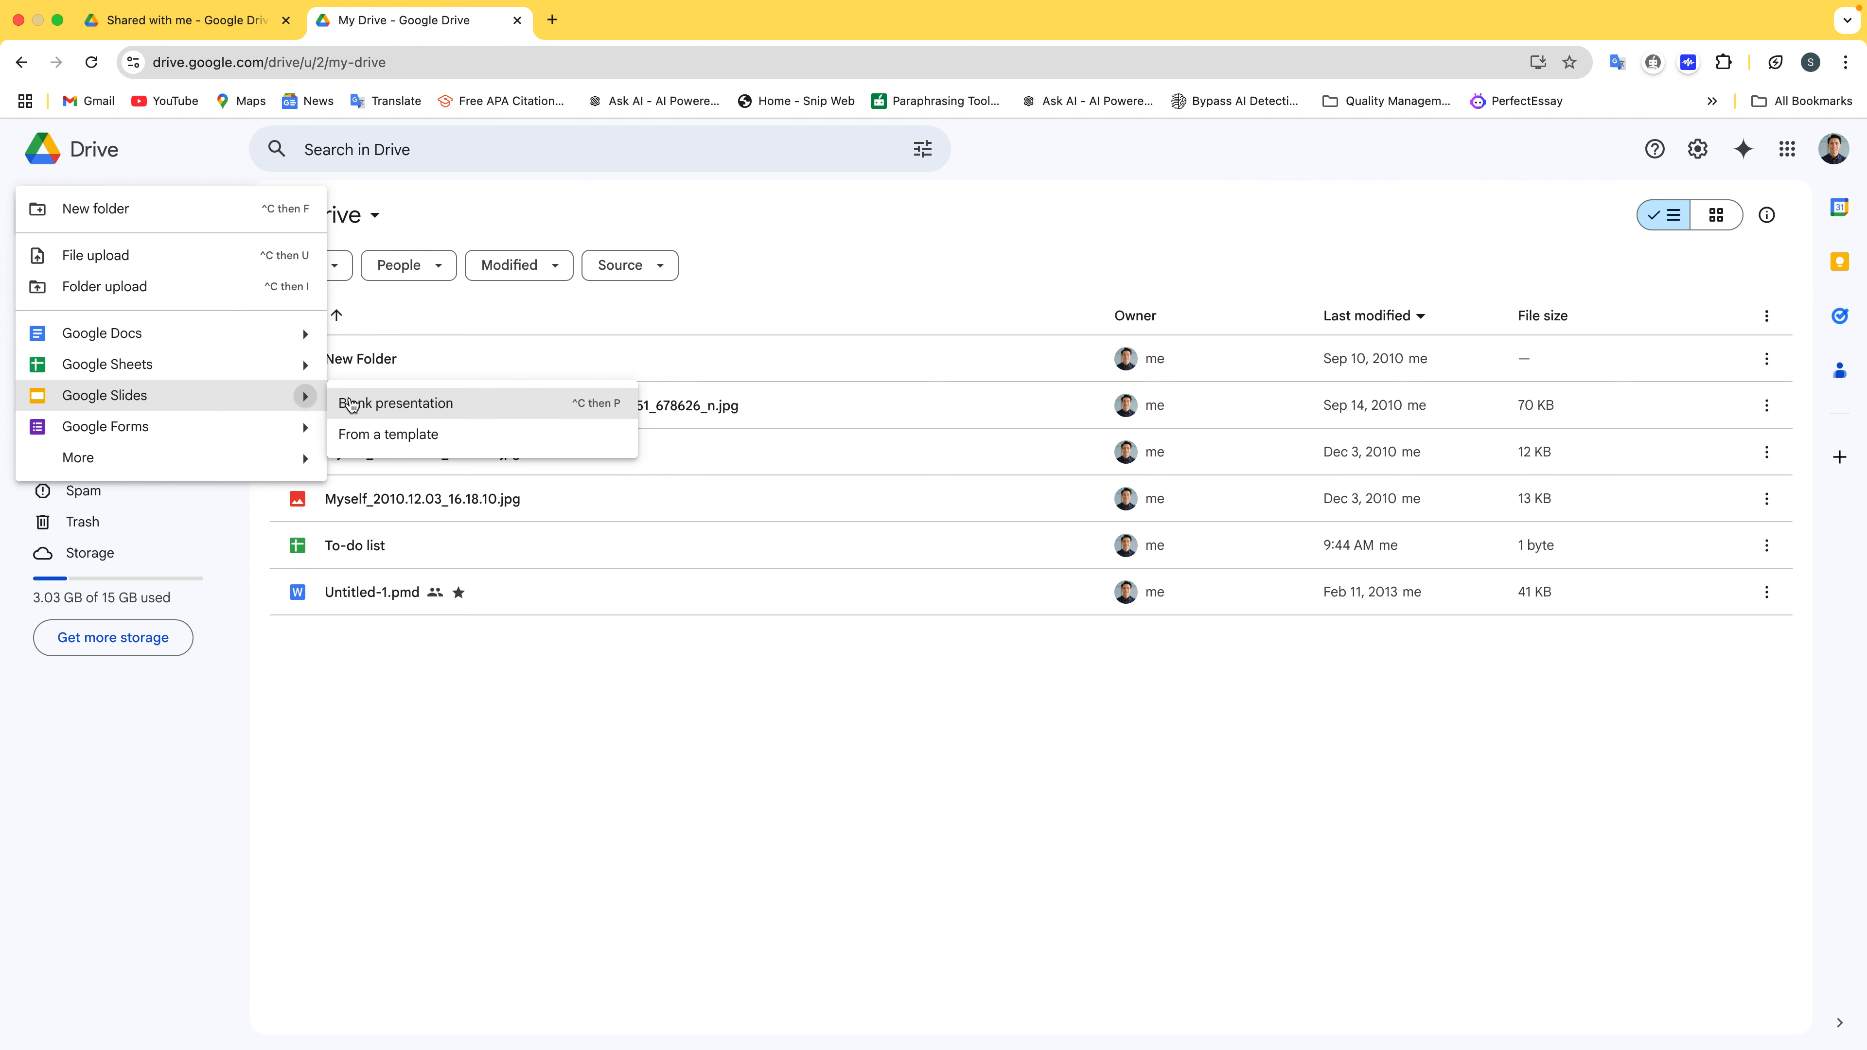
{"action": "left_click", "coordinate": [412, 432]}
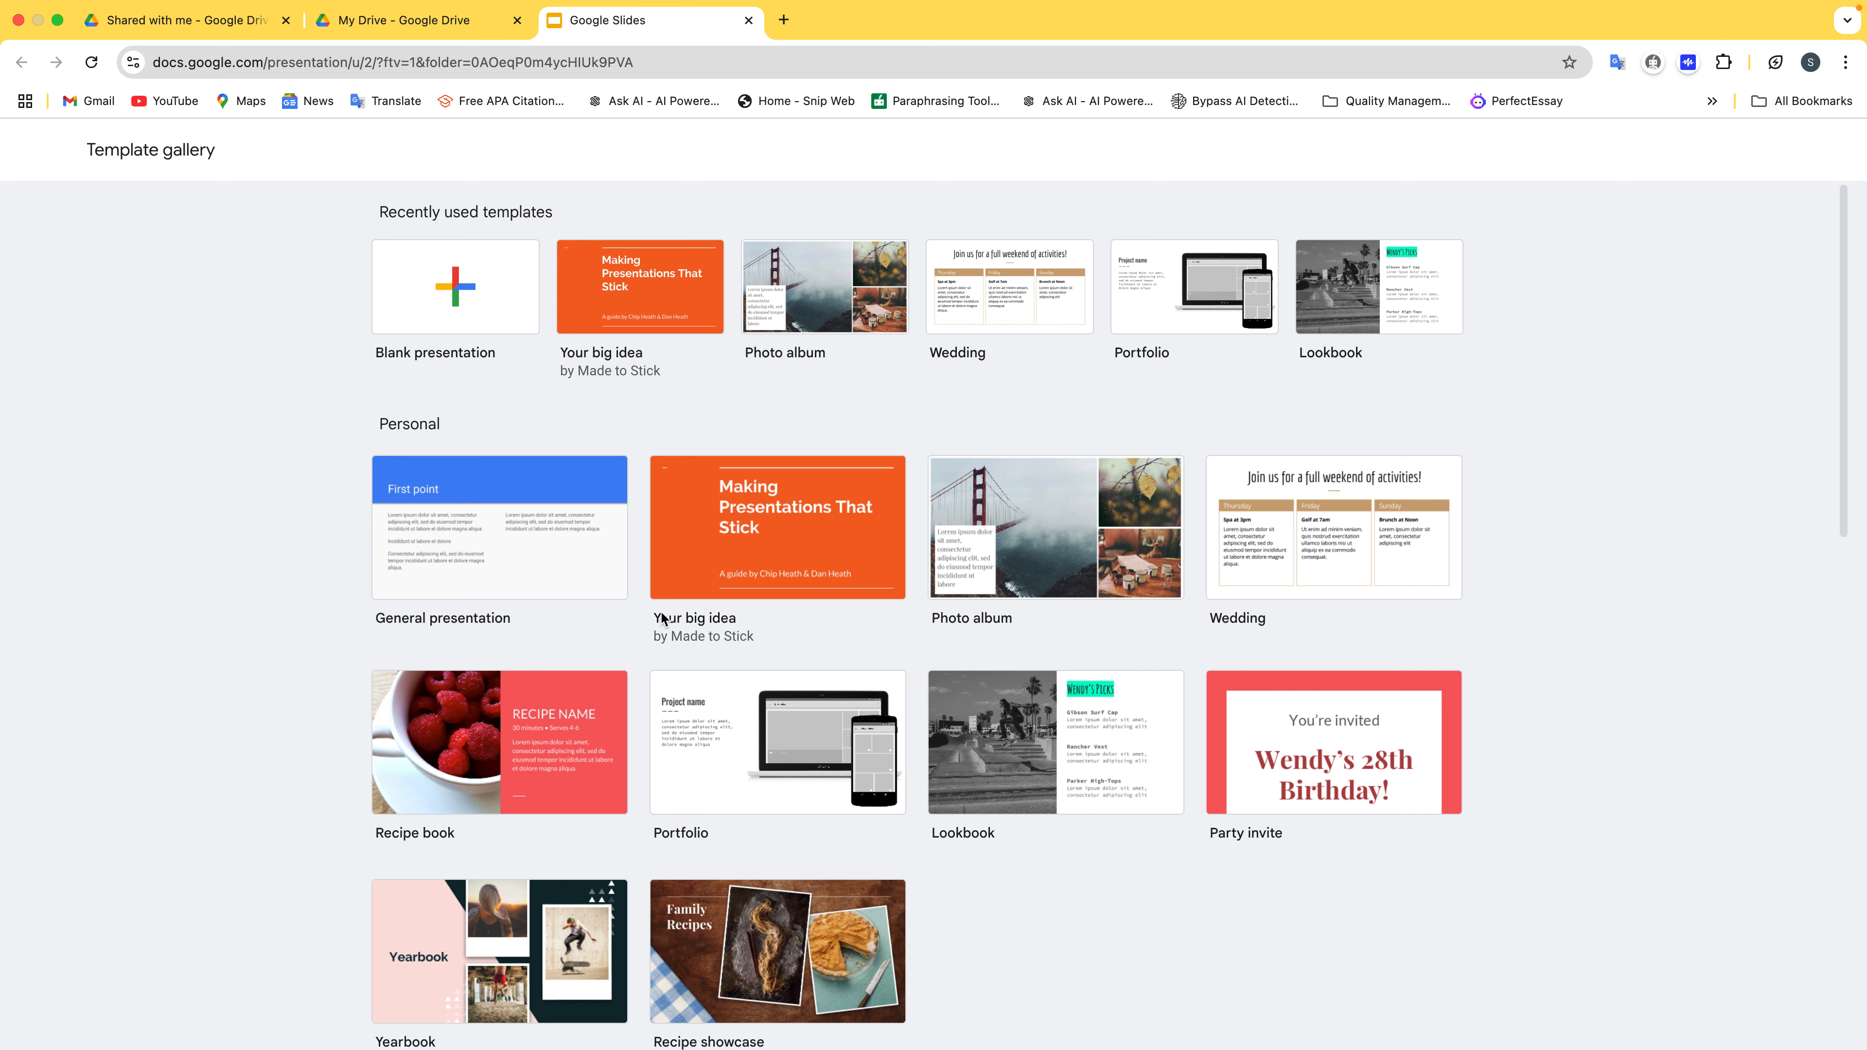
{"action": "left_click", "coordinate": [814, 522]}
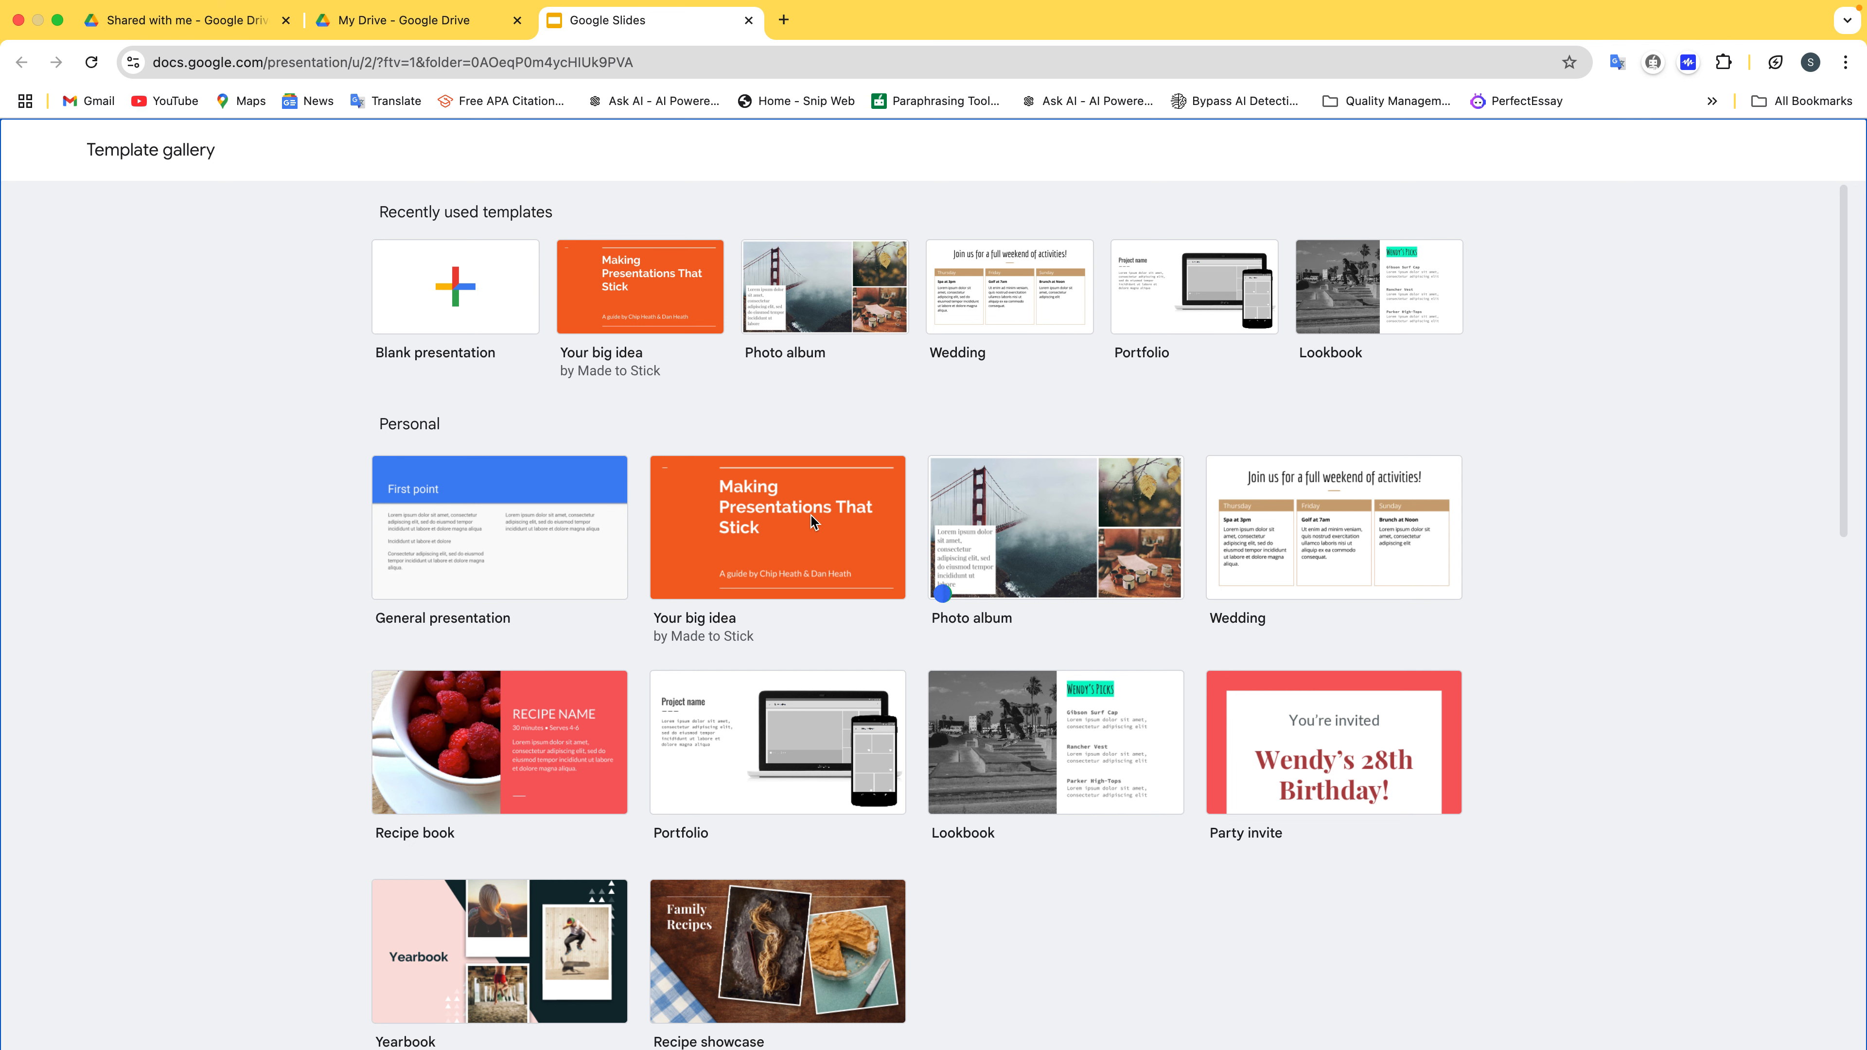